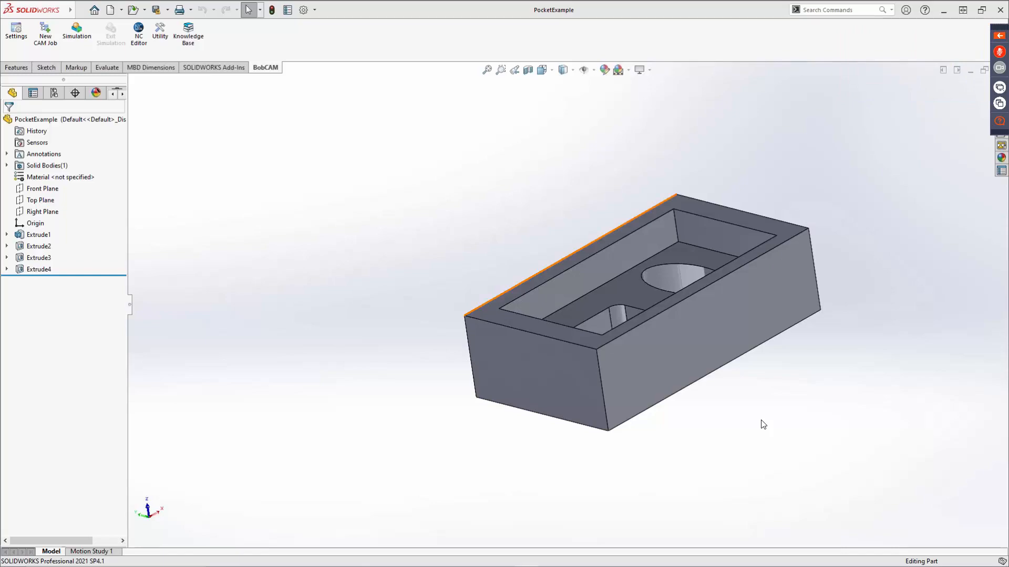
# Switch to the Edge browser and open the BobCAD-CAM training overview page to review the professional training options.
pyautogui.moveTo(1008, 36); pyautogui.dragTo(465, 21)
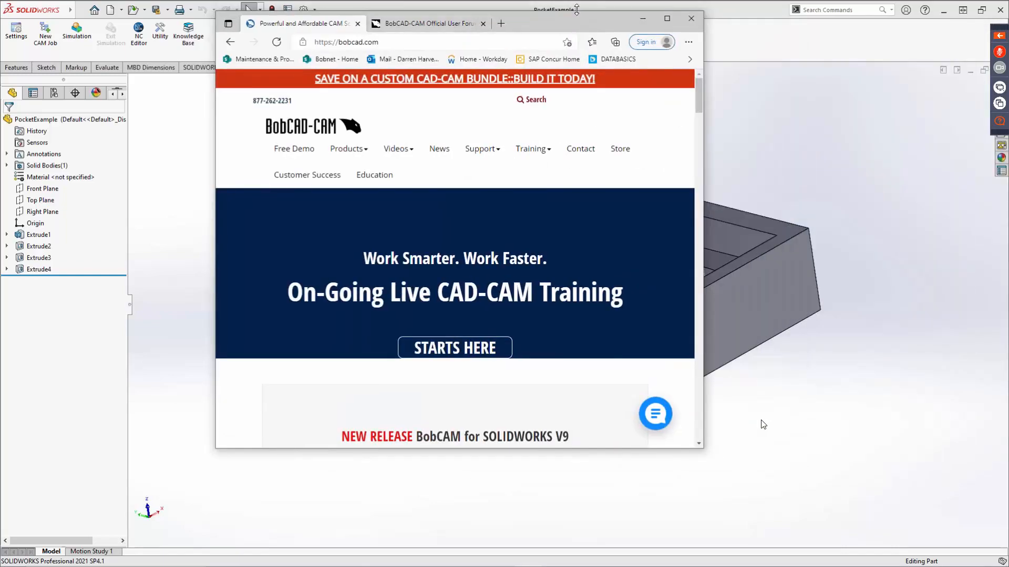
pyautogui.click(666, 21)
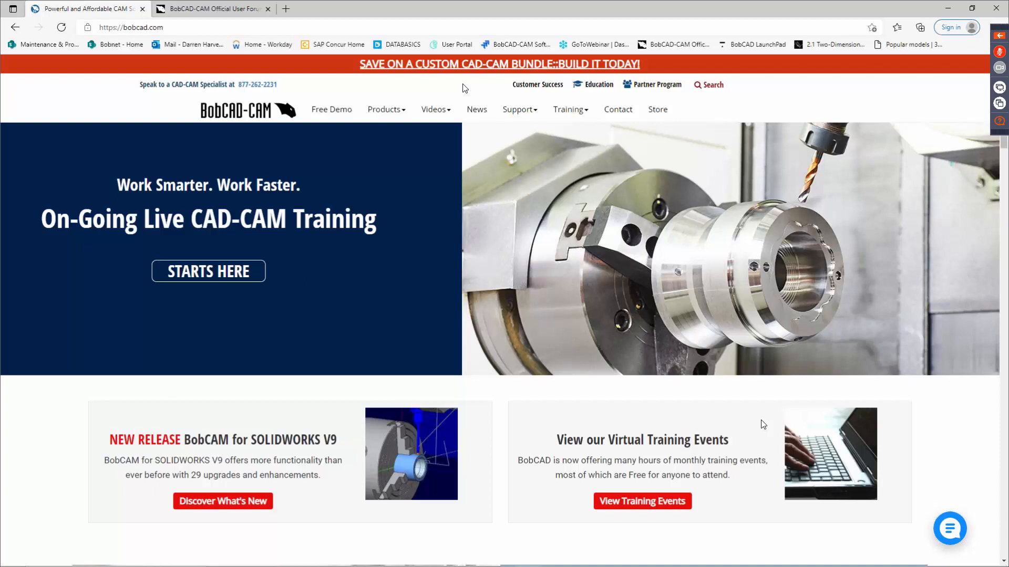
pyautogui.moveTo(582, 115)
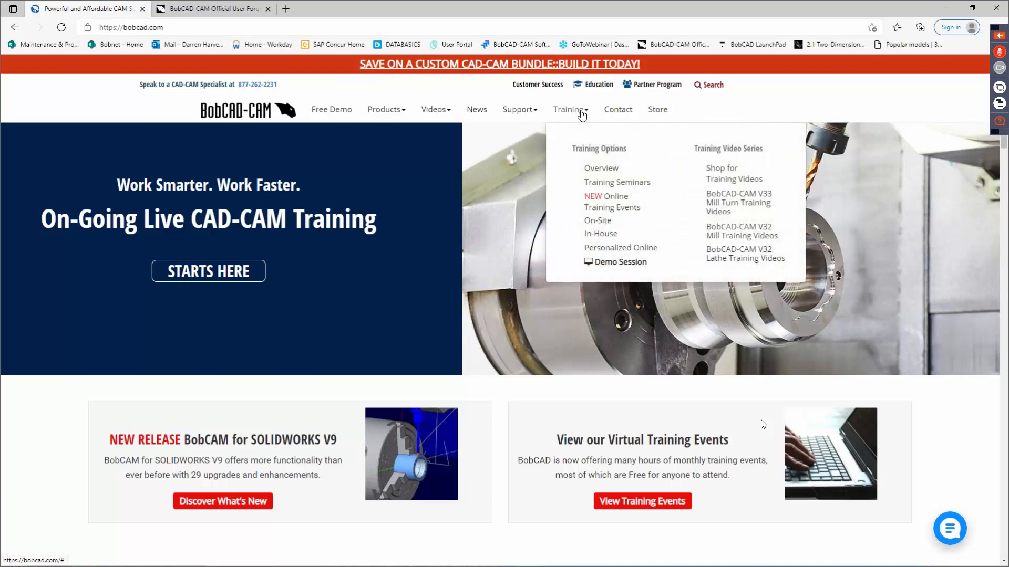
pyautogui.click(599, 169)
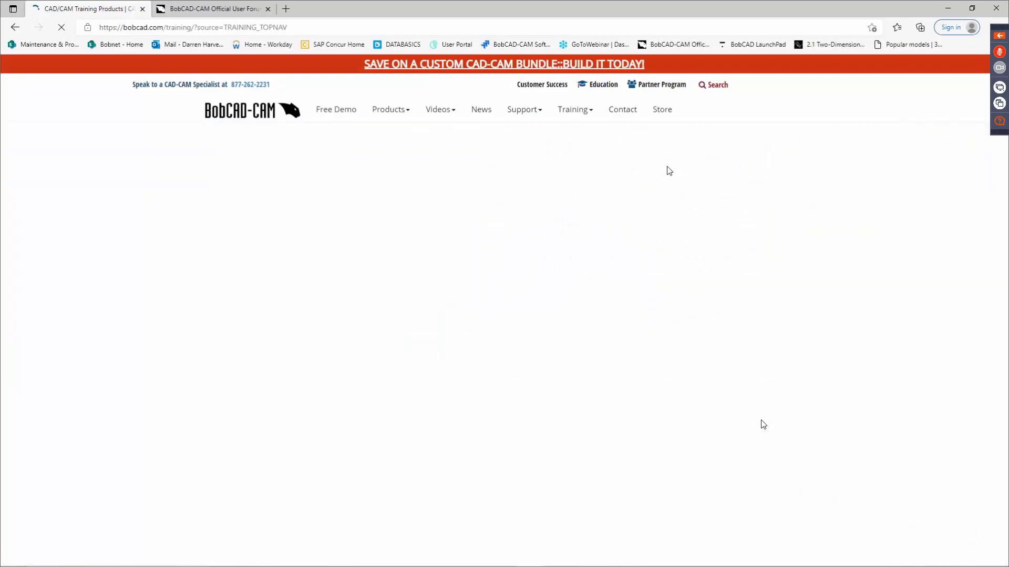
pyautogui.scroll(-3, 589, 305)
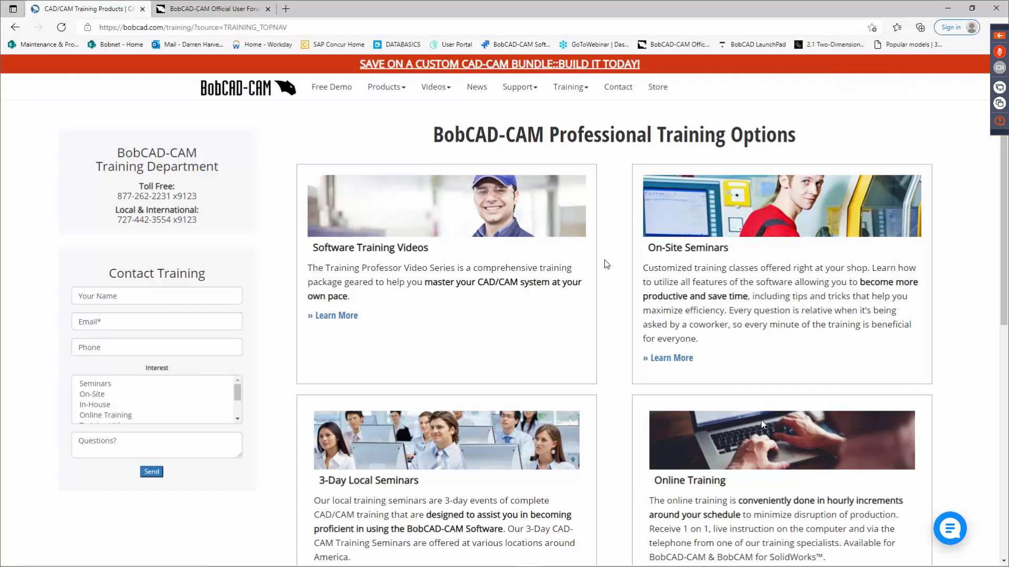
pyautogui.scroll(-3, 604, 265)
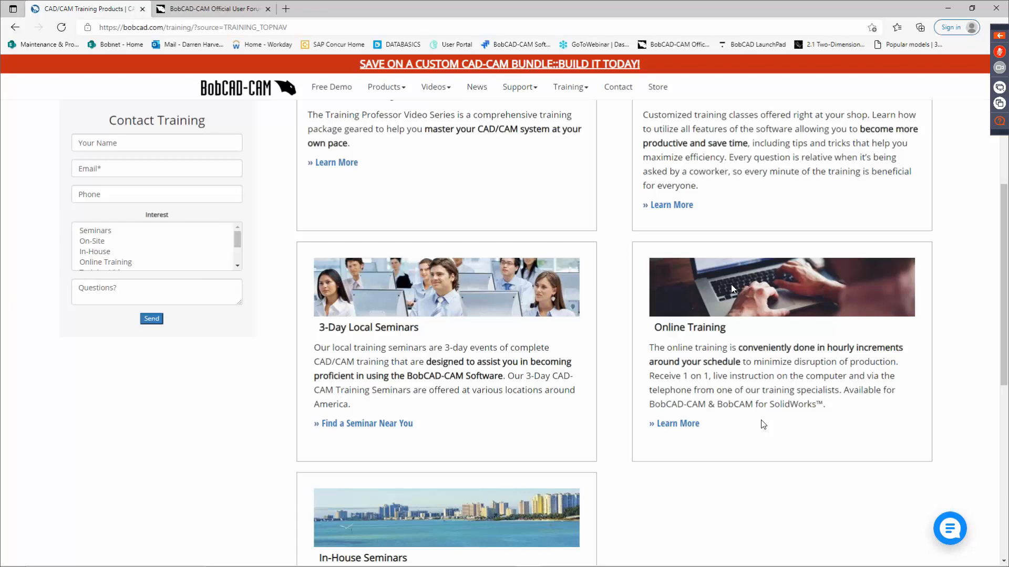
pyautogui.scroll(-2, 742, 262)
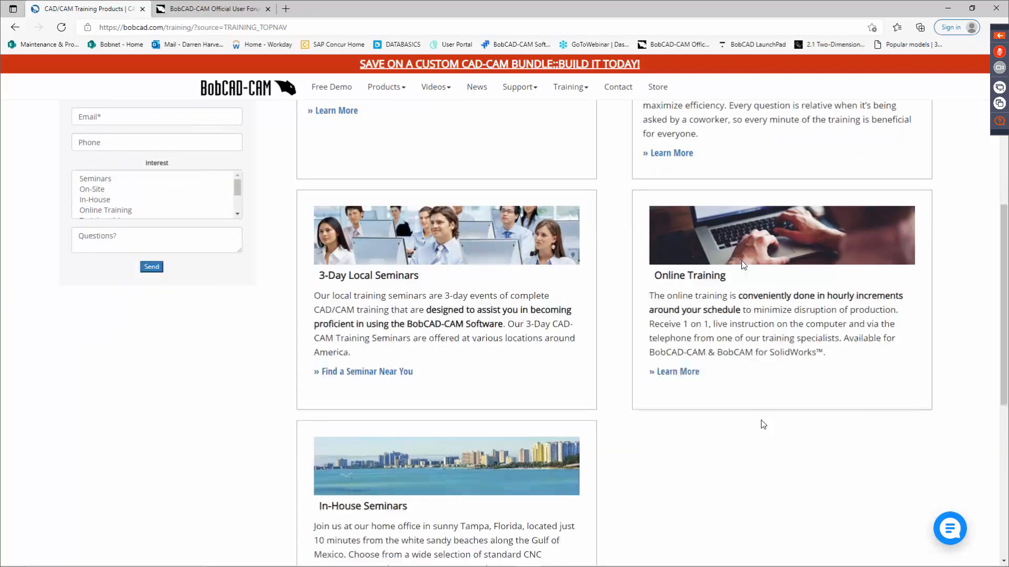
pyautogui.scroll(5, 631, 290)
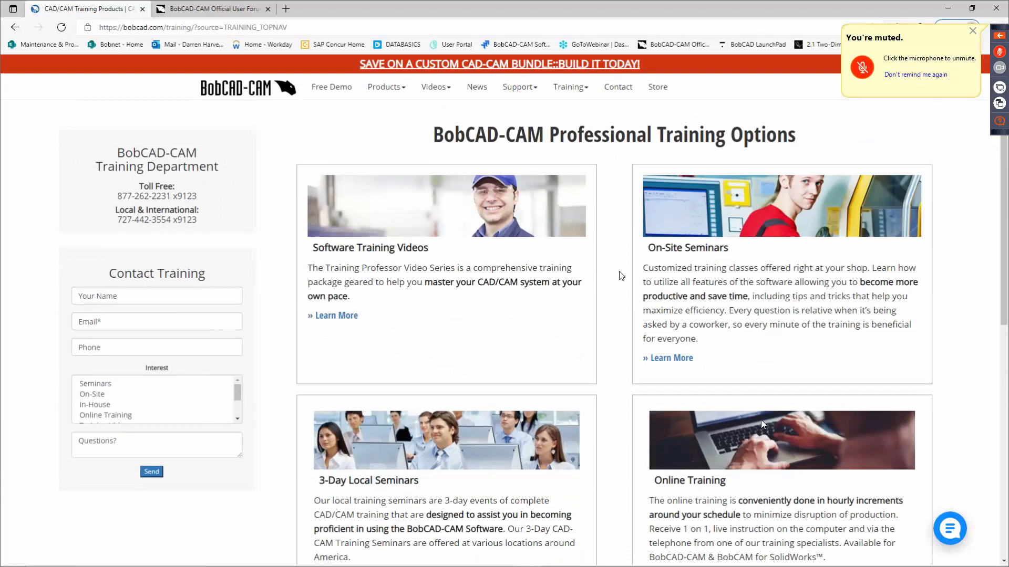
# Go to the BobCAD-CAM support site and log in with the saved account credentials.
pyautogui.rightClick(527, 126)
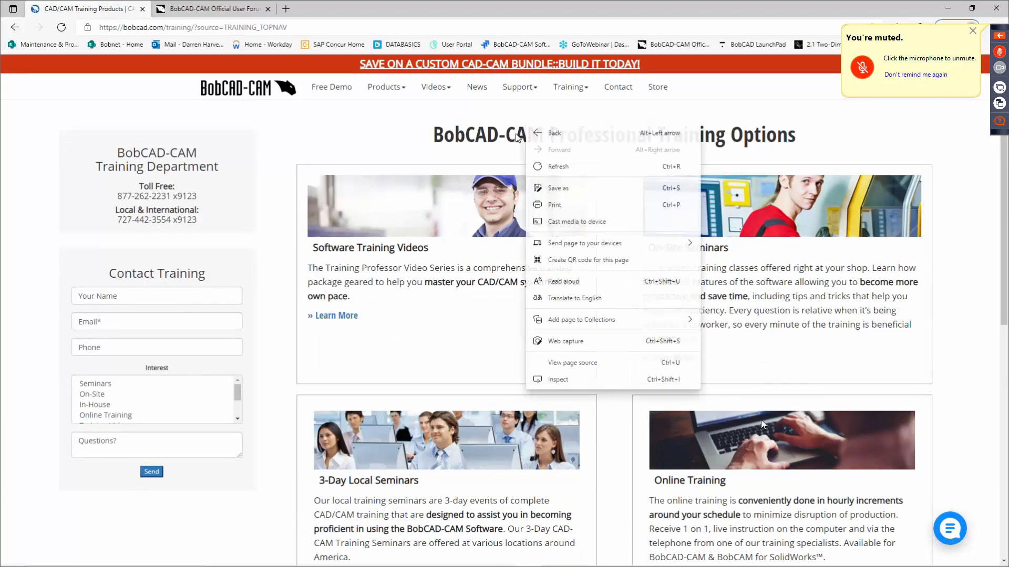
pyautogui.click(440, 111)
pyautogui.moveTo(531, 93)
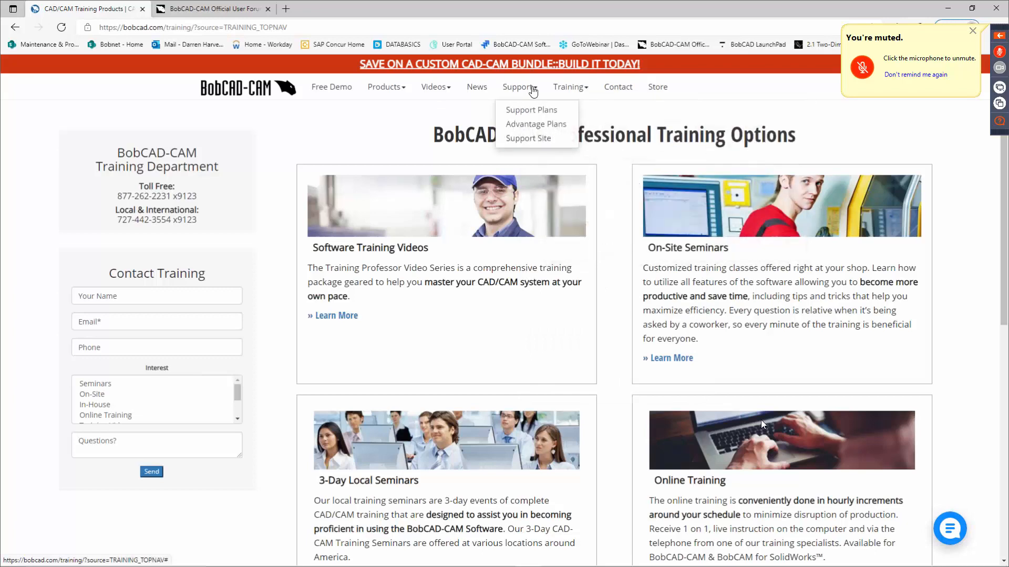
pyautogui.click(530, 139)
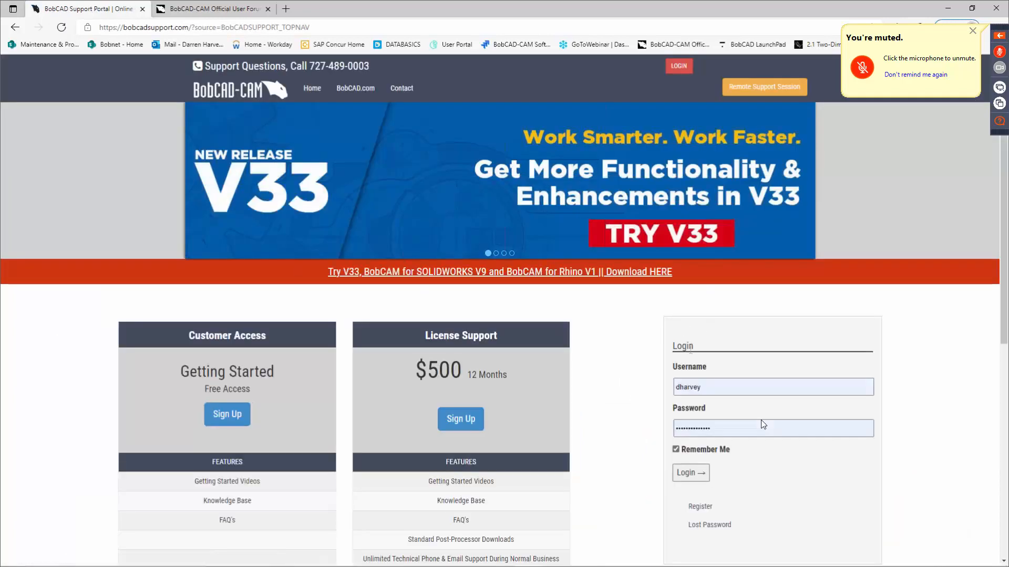
pyautogui.scroll(-3, 277, 366)
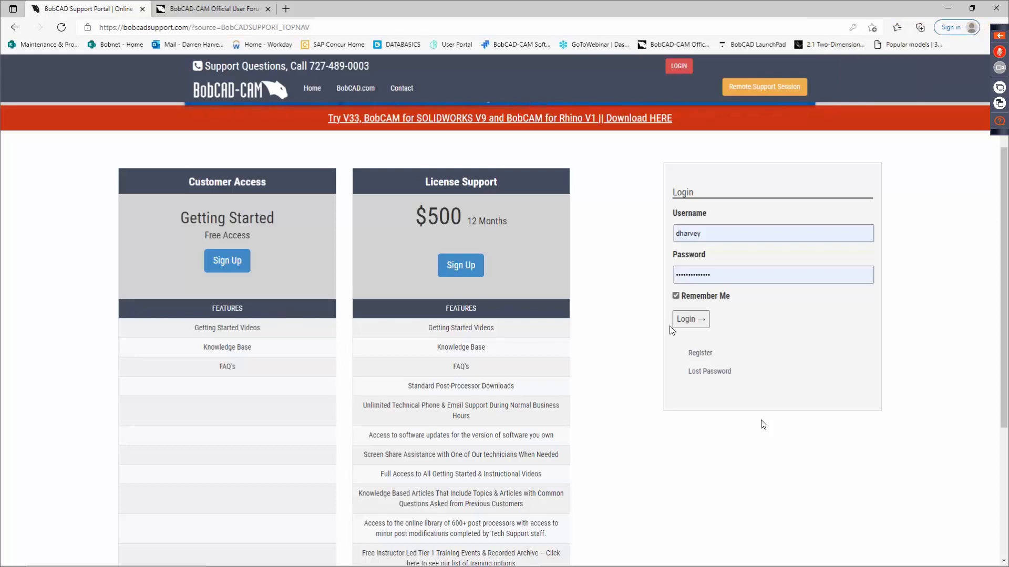
pyautogui.click(682, 320)
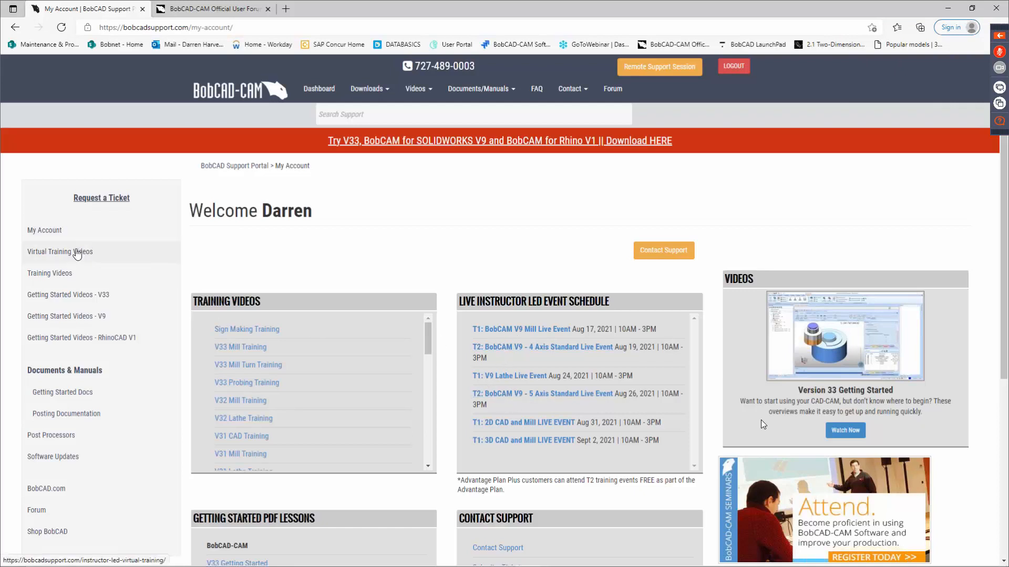
# Open the Virtual Training Videos page and look through the T1 and T2 recorded training video lists.
pyautogui.click(143, 258)
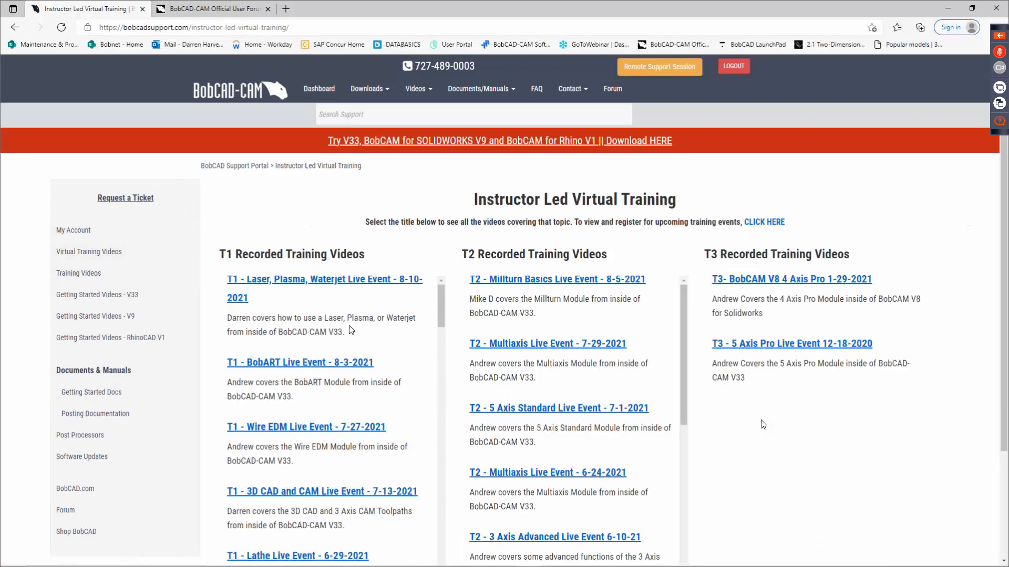
pyautogui.scroll(-5, 549, 324)
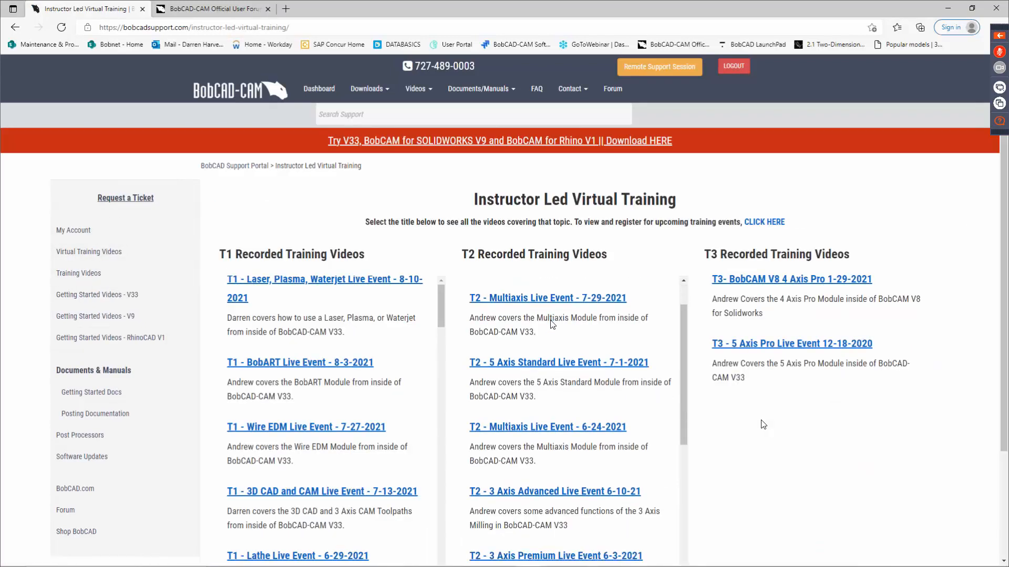
pyautogui.scroll(-3, 552, 324)
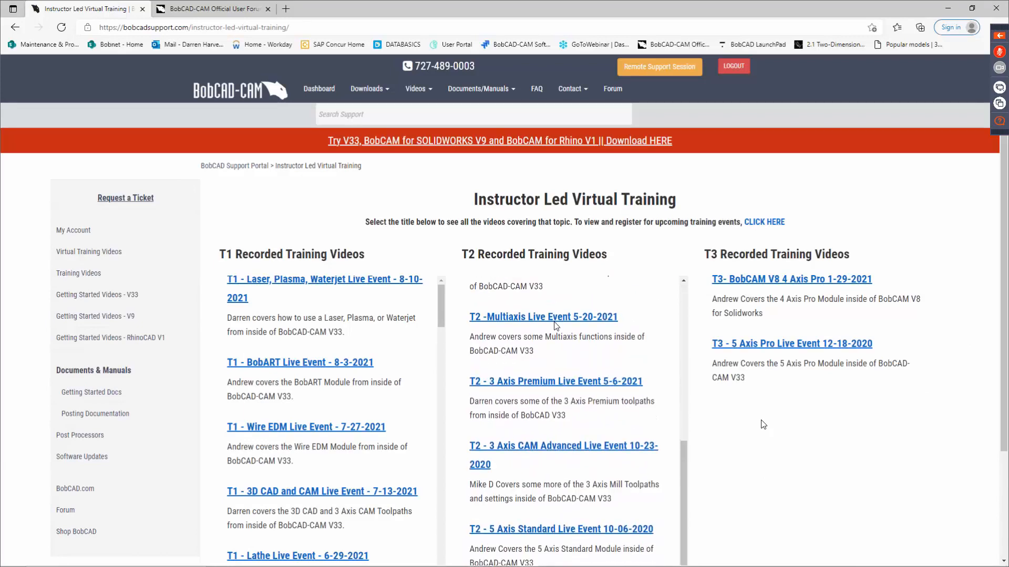
pyautogui.scroll(-3, 710, 337)
pyautogui.scroll(2, 754, 353)
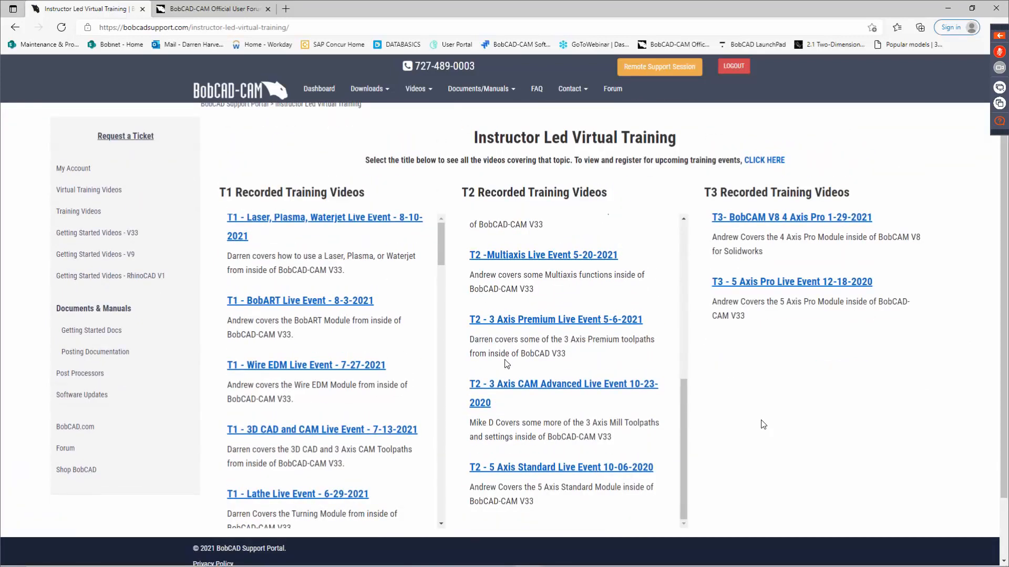
pyautogui.scroll(-3, 358, 321)
pyautogui.scroll(-4, 358, 322)
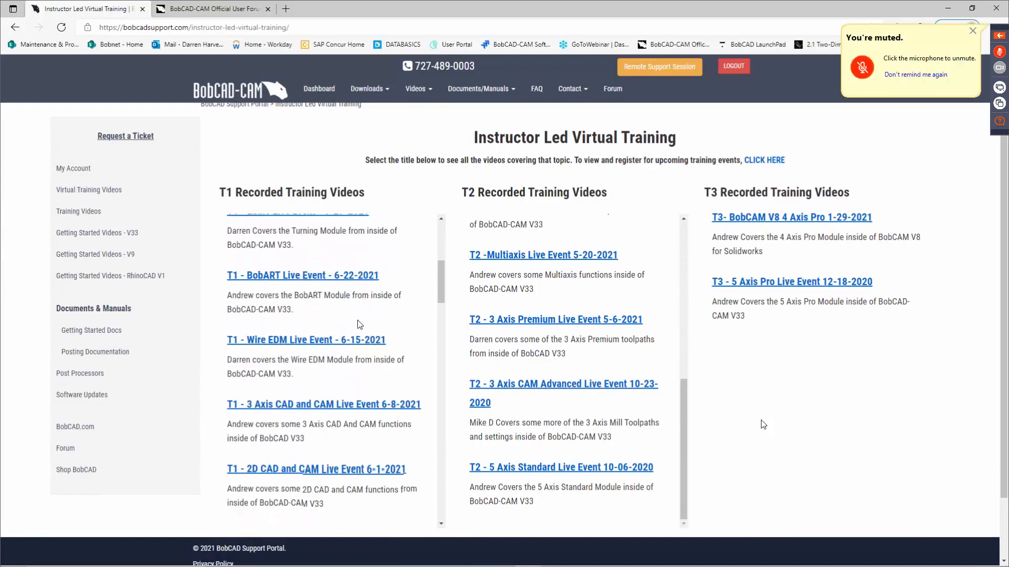
pyautogui.scroll(-4, 358, 324)
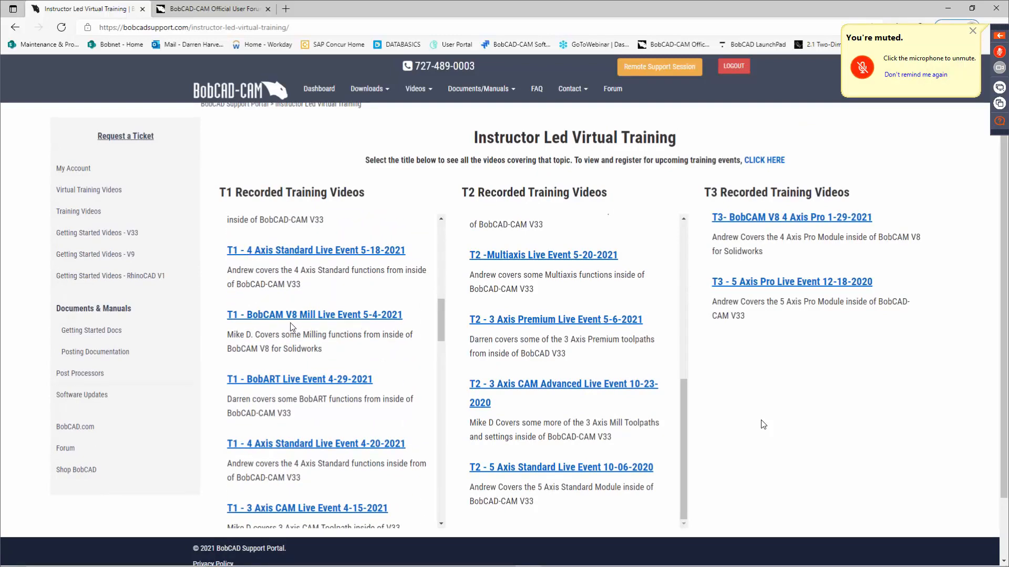
pyautogui.scroll(-3, 347, 332)
pyautogui.scroll(-5, 349, 333)
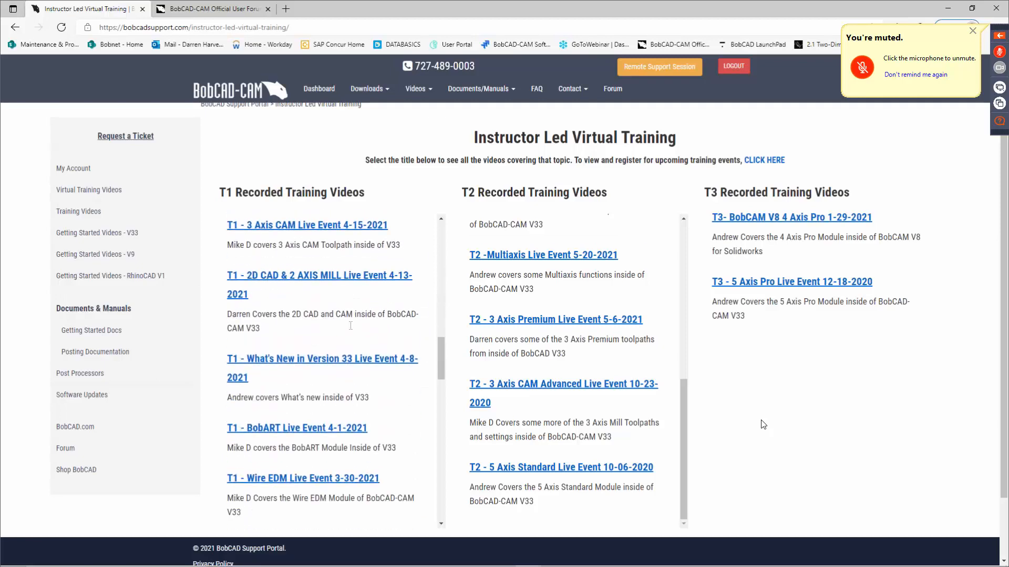
pyautogui.scroll(-6, 350, 326)
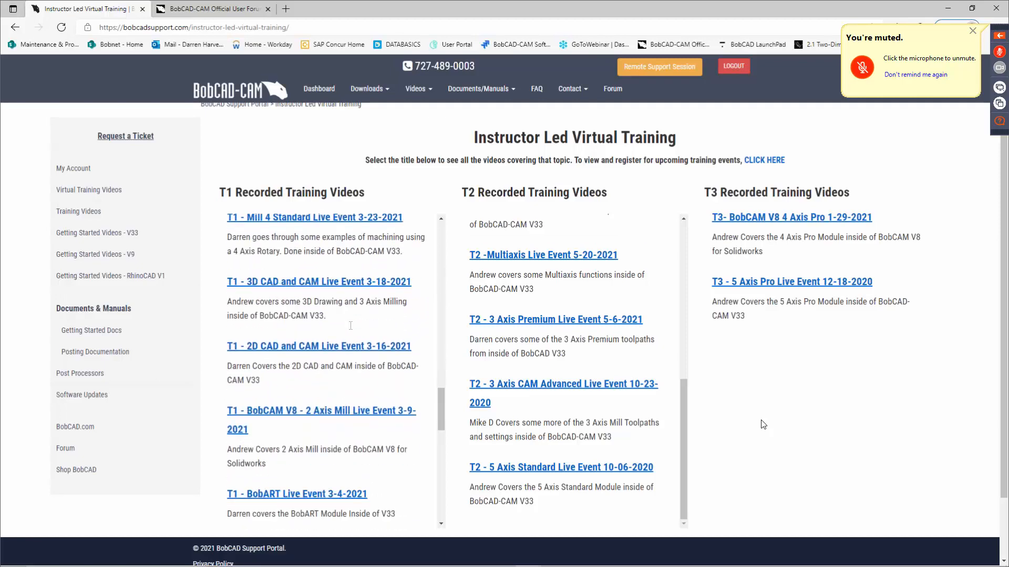
pyautogui.scroll(-3, 350, 329)
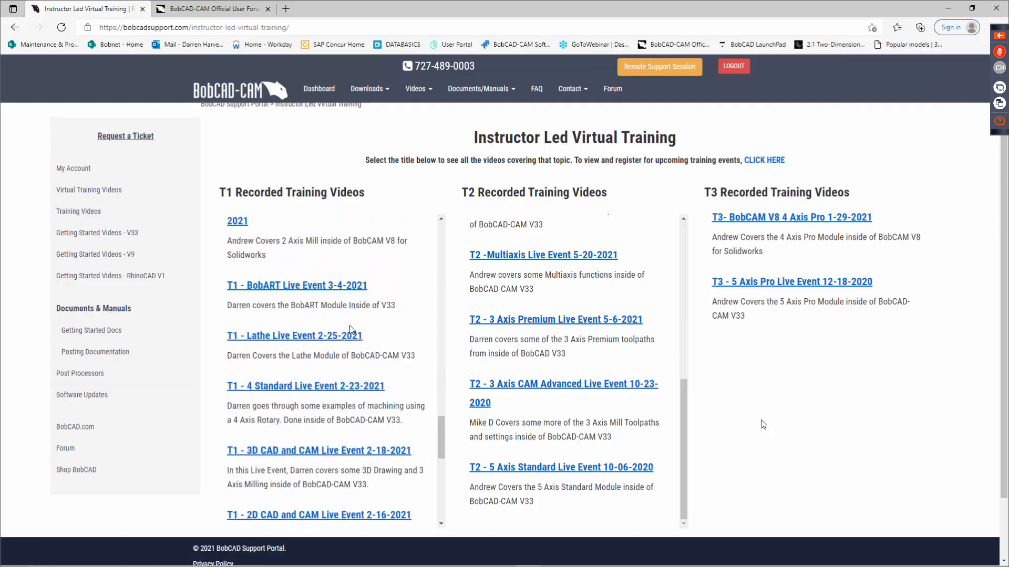
pyautogui.scroll(-4, 351, 330)
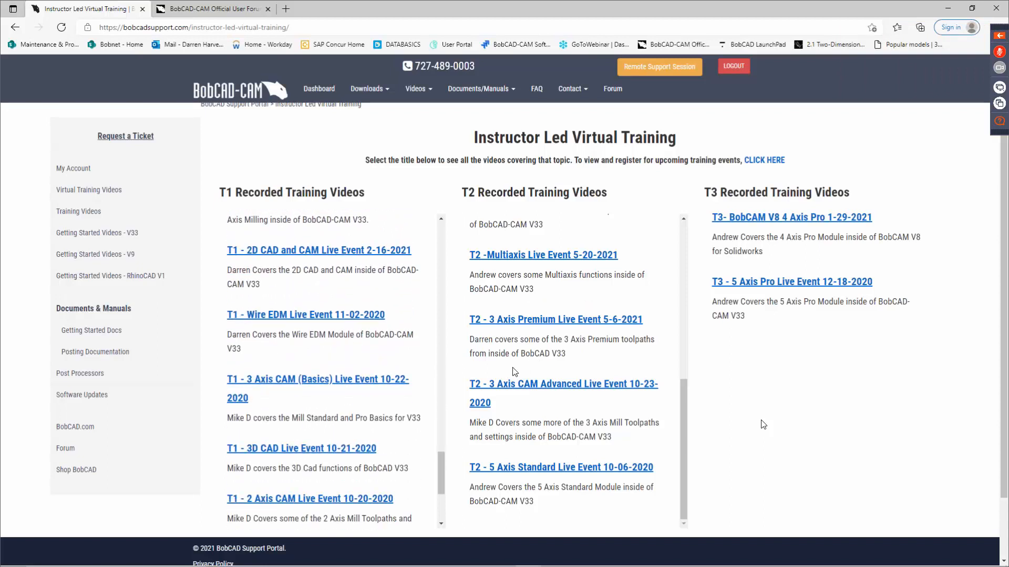
pyautogui.scroll(2, 543, 363)
pyautogui.scroll(5, 544, 362)
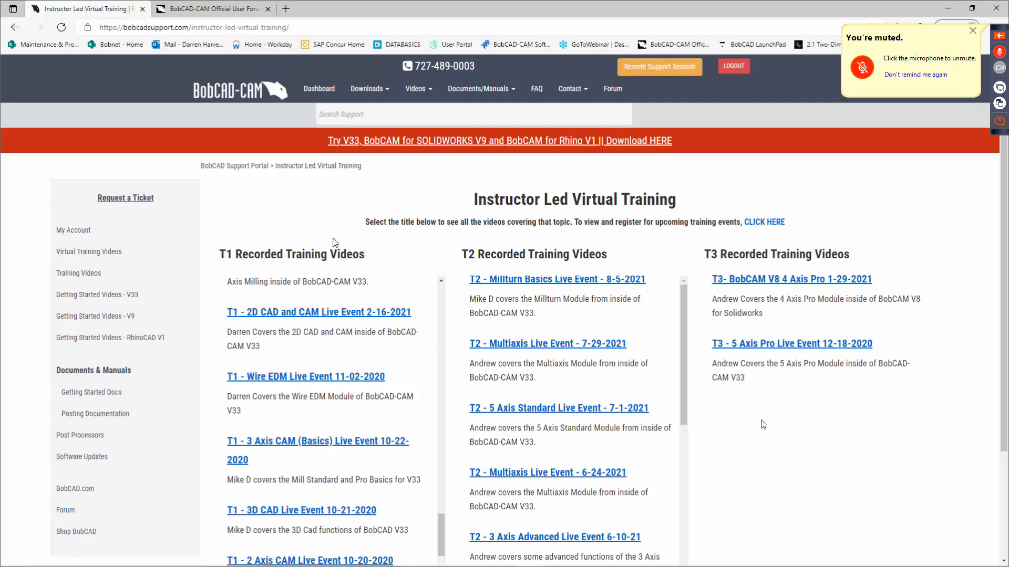
# Open the Software Updates page and review the BobCAM for SOLIDWORKS releases from V9 down to V3.
pyautogui.click(389, 94)
pyautogui.click(396, 126)
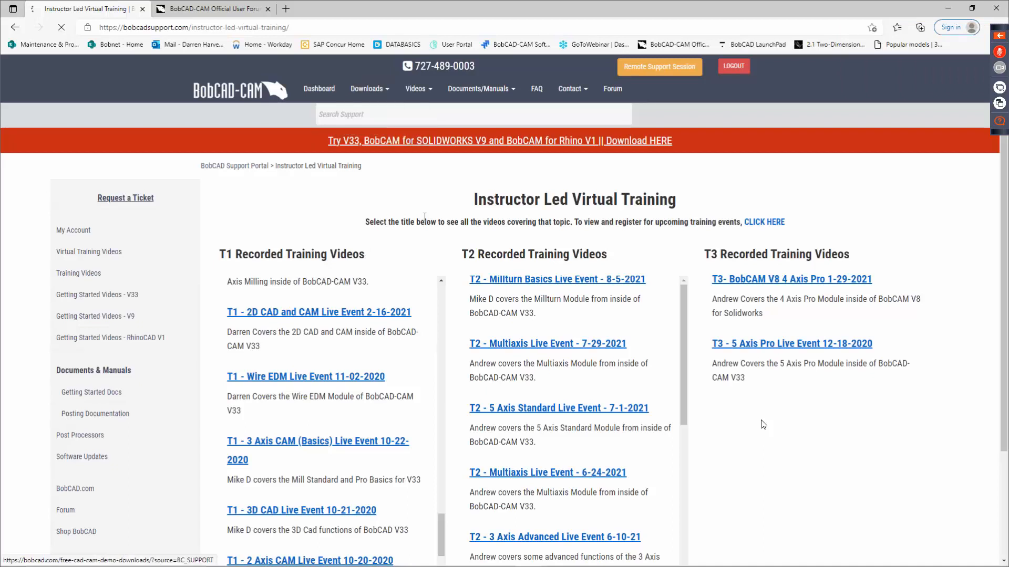
pyautogui.scroll(-2, 397, 327)
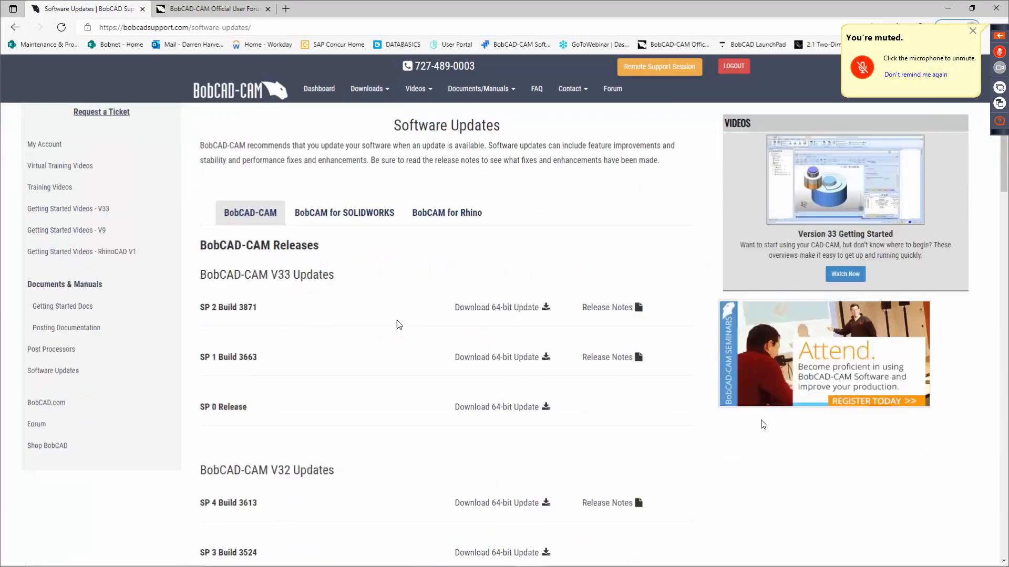
pyautogui.scroll(1, 357, 231)
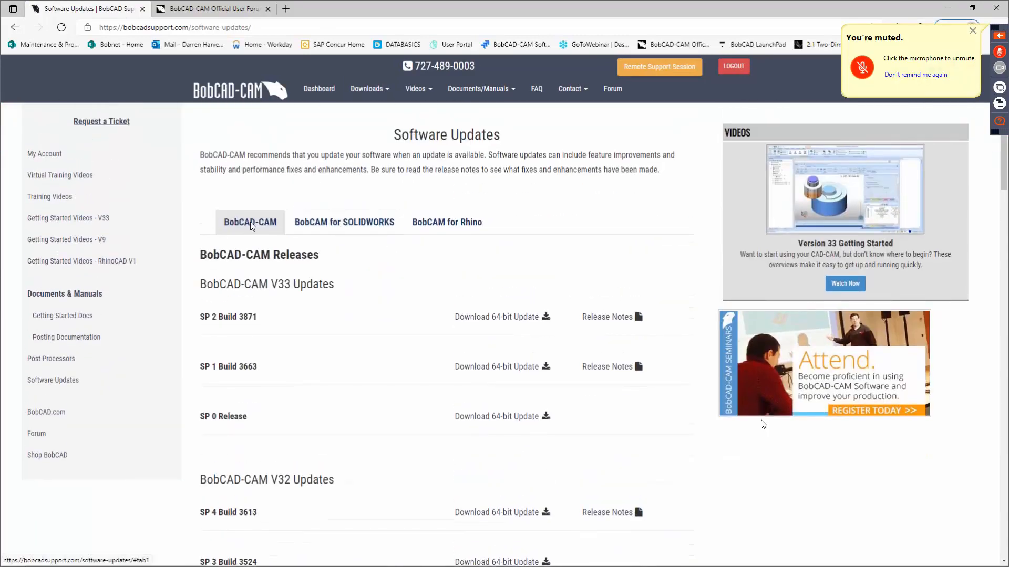
pyautogui.click(329, 222)
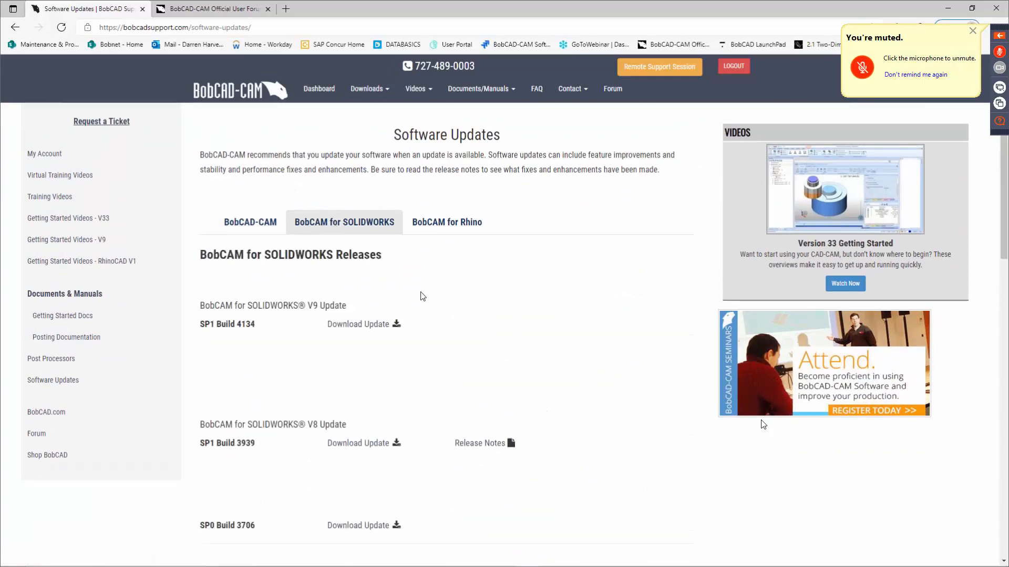
pyautogui.scroll(-1, 298, 281)
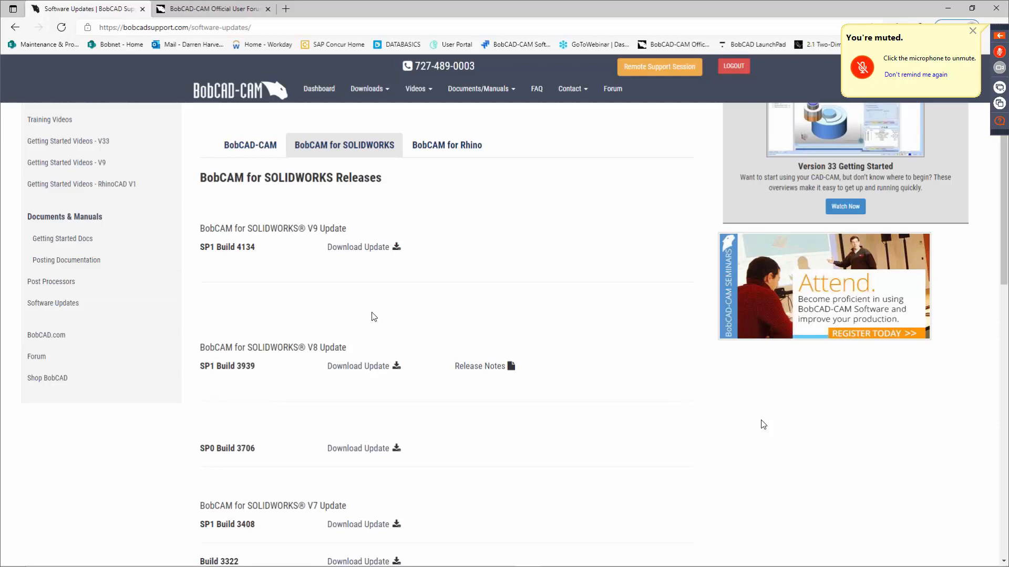
pyautogui.scroll(-3, 412, 321)
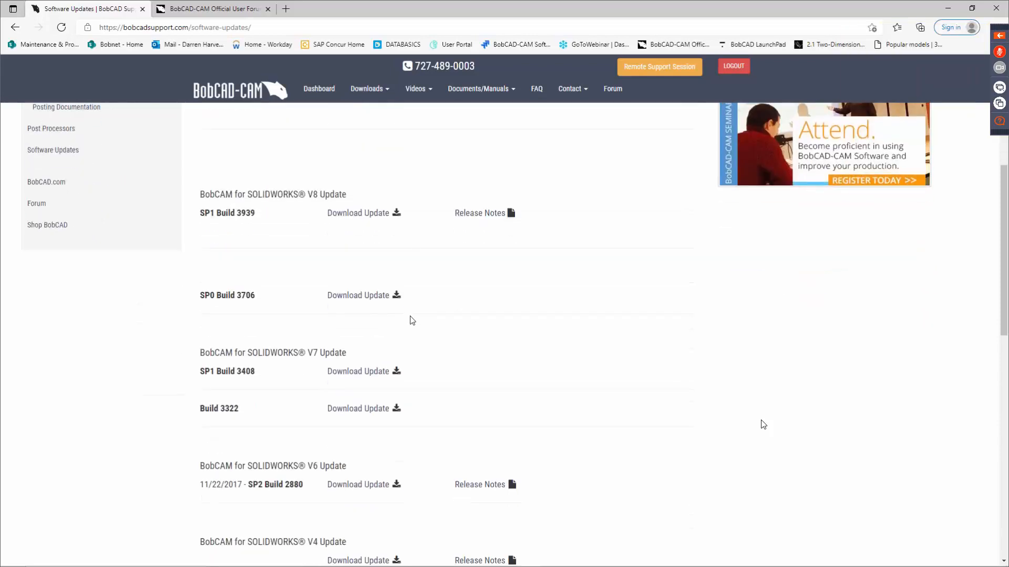
pyautogui.scroll(-1, 310, 348)
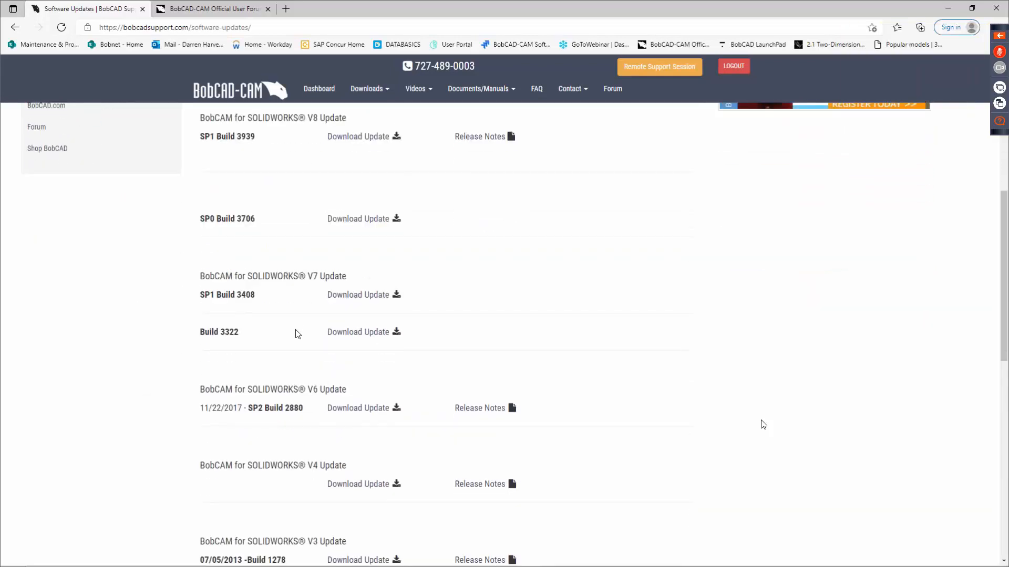
pyautogui.scroll(-1, 302, 308)
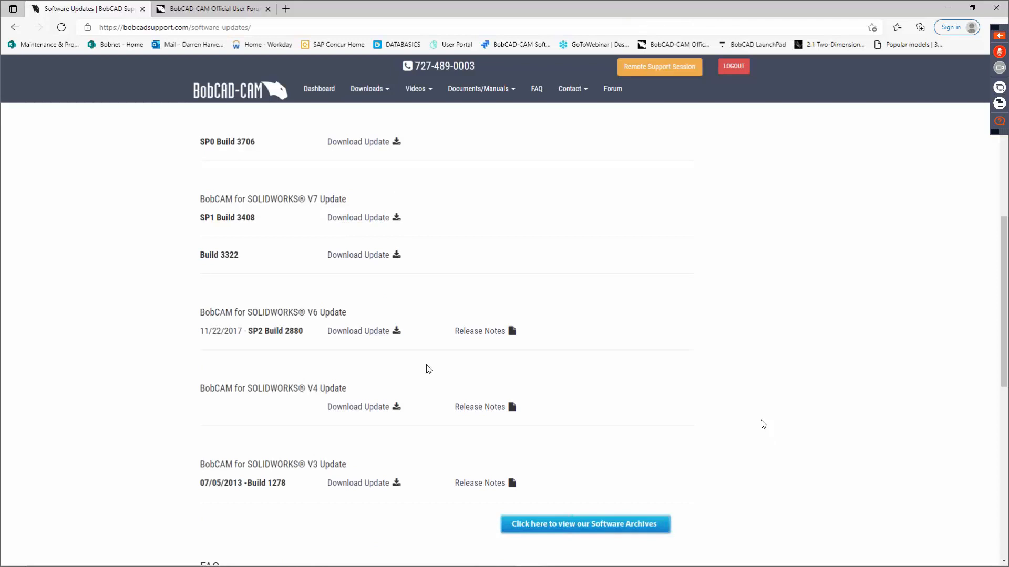
pyautogui.scroll(1, 549, 378)
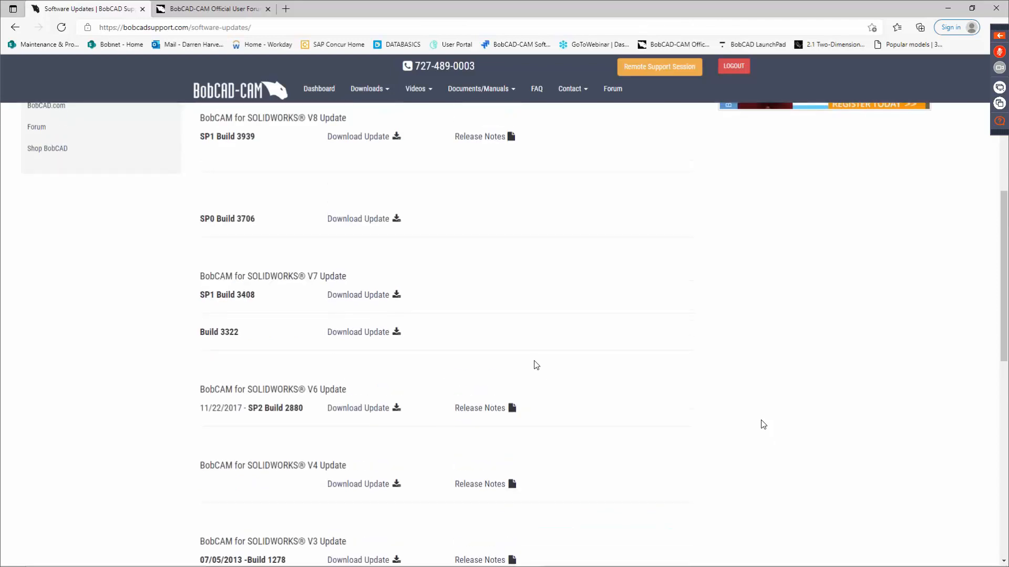
pyautogui.scroll(3, 535, 365)
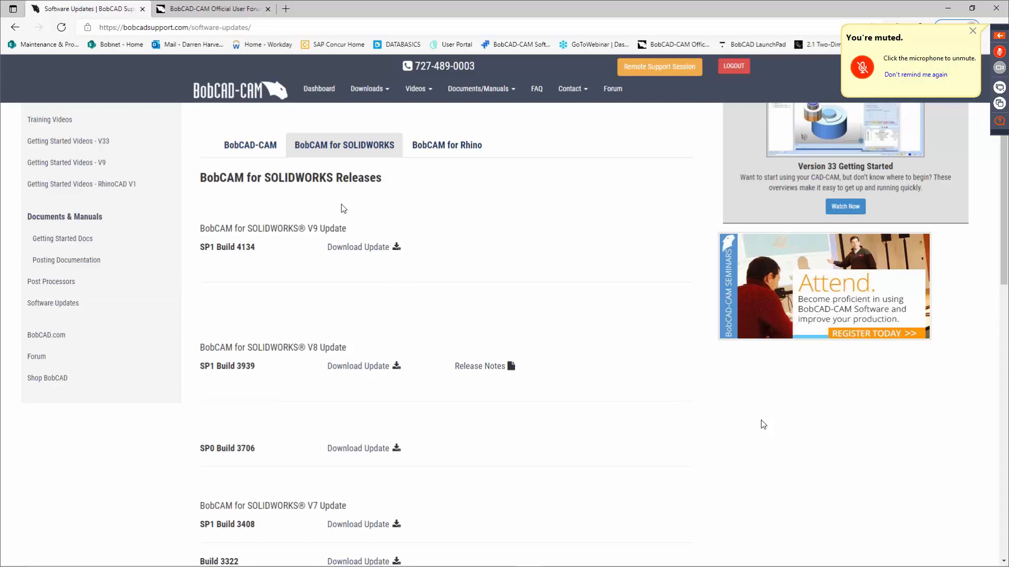
# Go to the Post Processor downloads page and open the post processor download wizard.
pyautogui.click(366, 89)
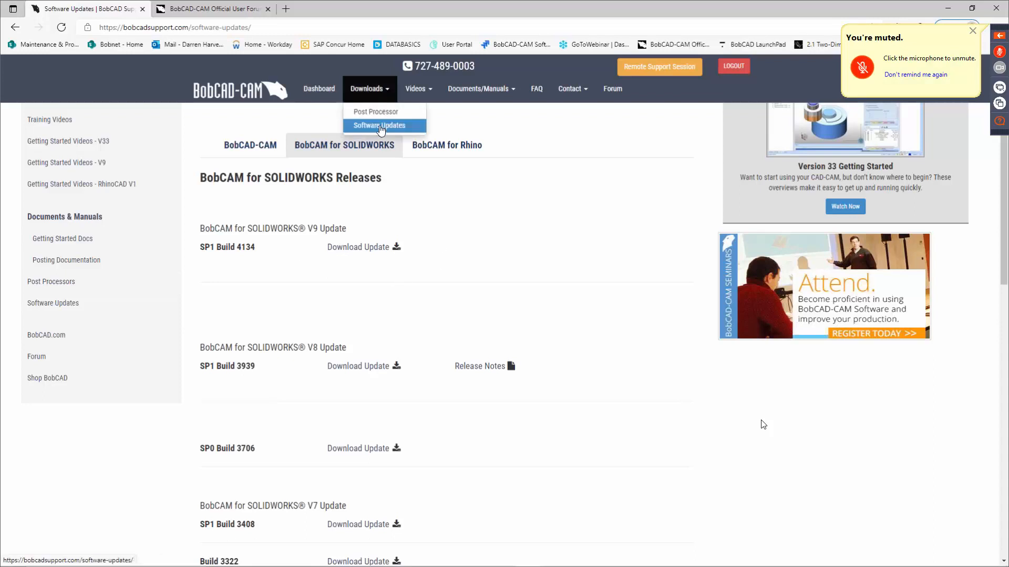
pyautogui.click(379, 117)
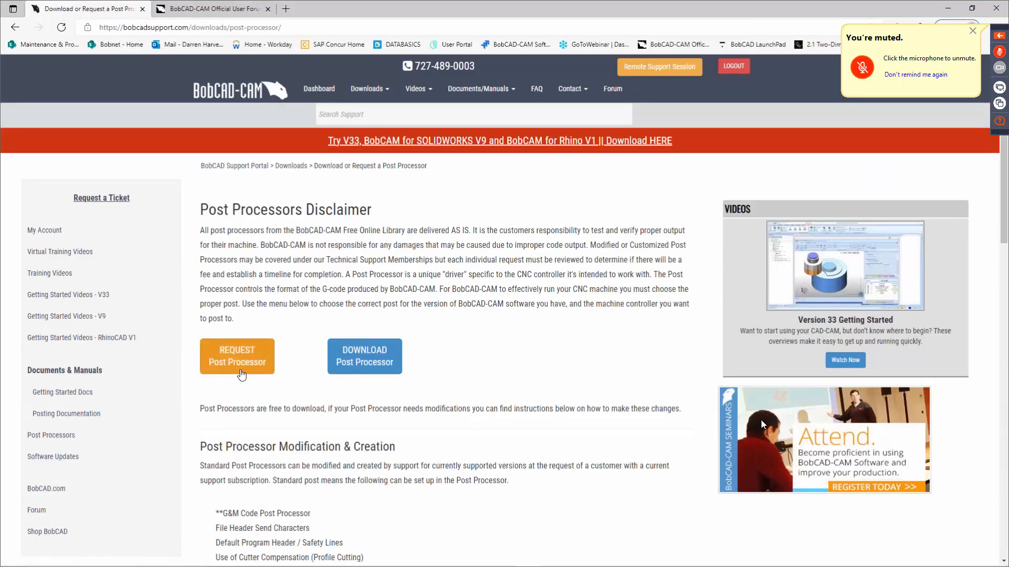
pyautogui.click(356, 363)
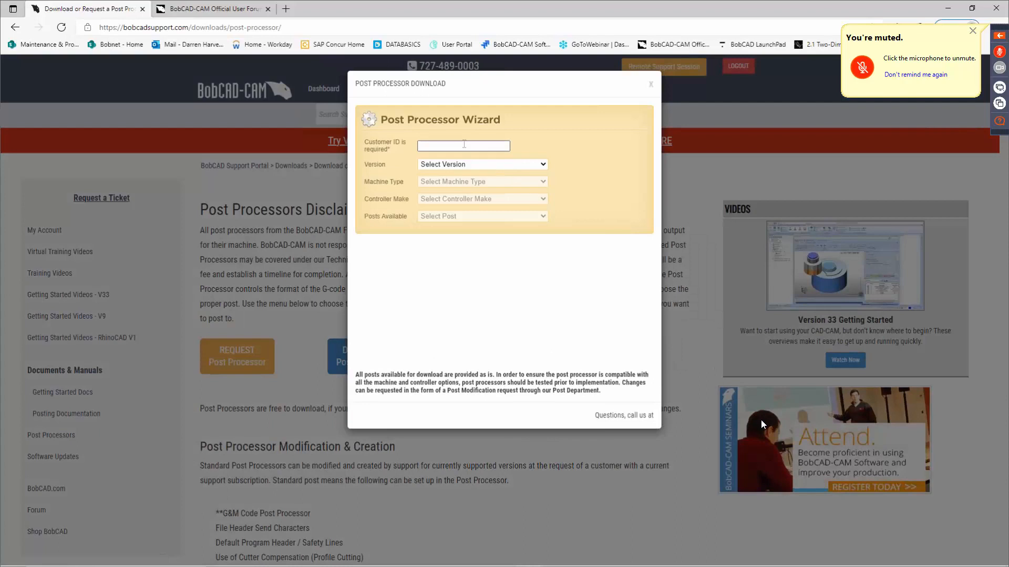
# Enter the customer ID, then choose BobCAM for Solidworks V7-V9 as the version and Mill-Router as the machine type.
pyautogui.click(464, 146)
pyautogui.click(468, 181)
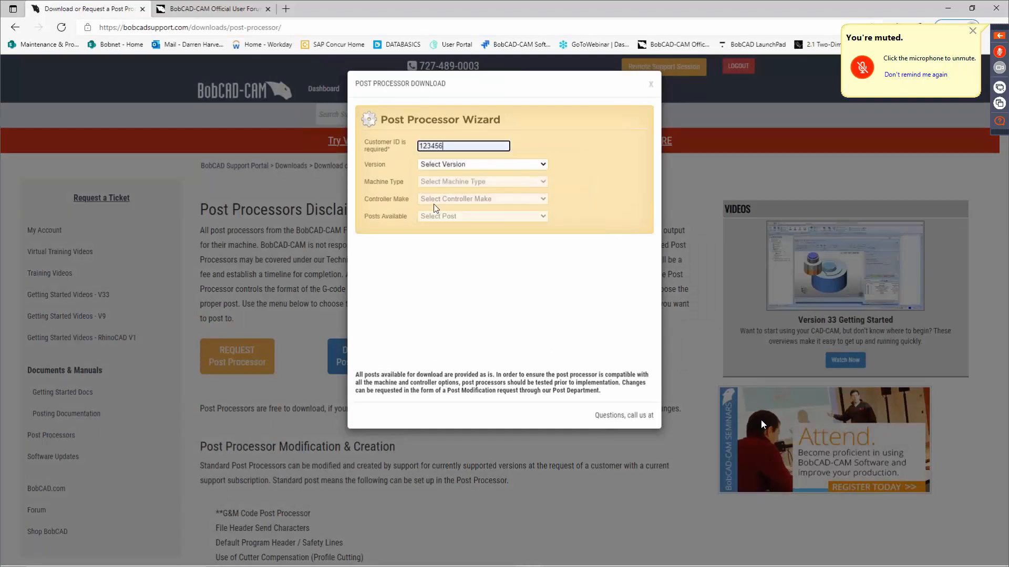
pyautogui.click(469, 164)
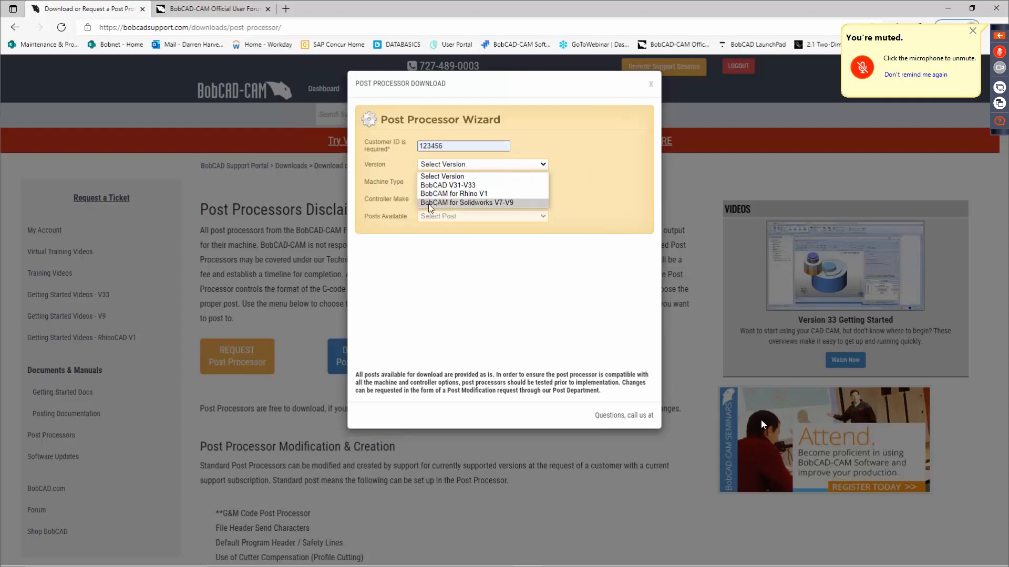
pyautogui.click(484, 202)
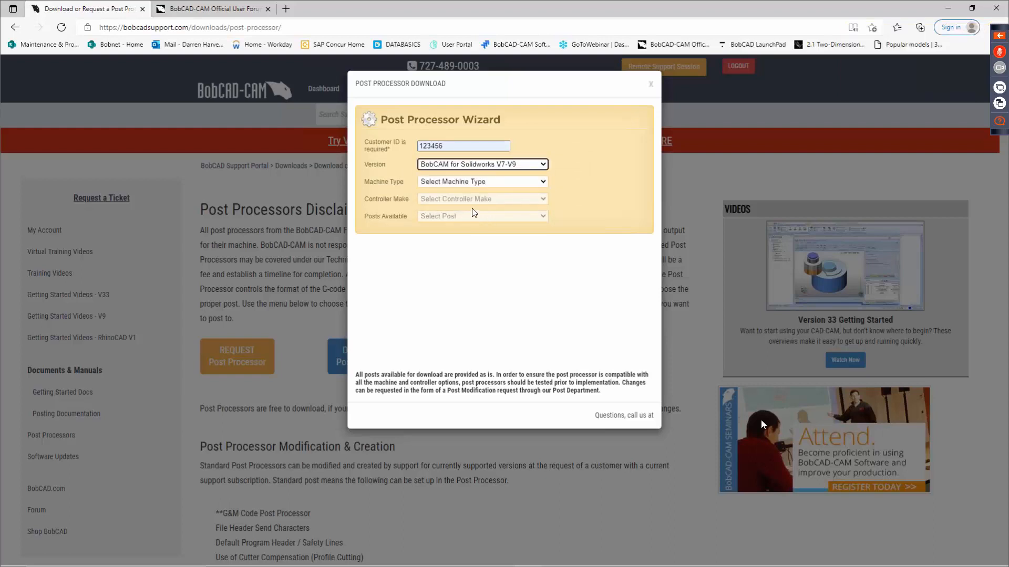
pyautogui.click(472, 181)
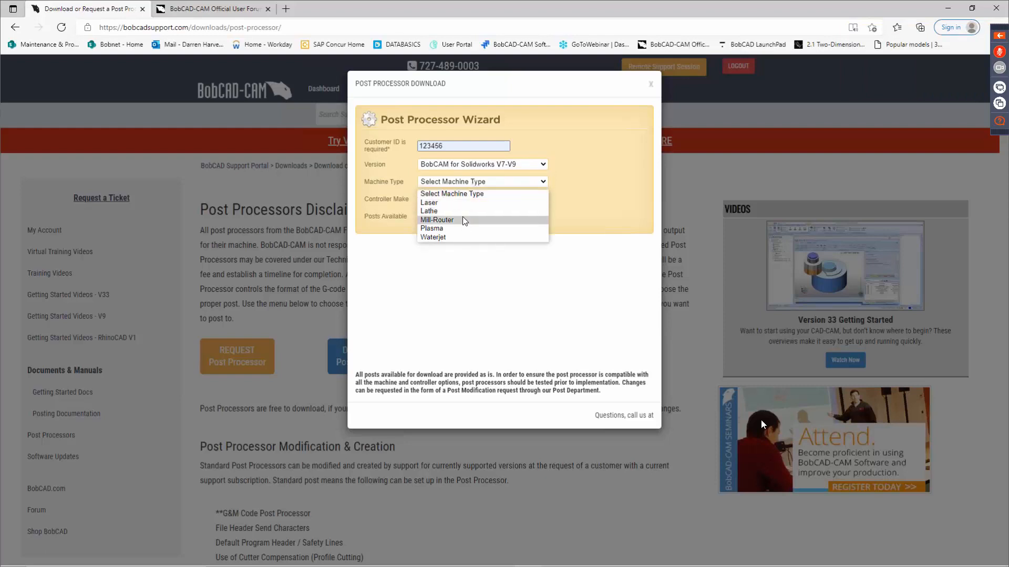
pyautogui.click(463, 220)
# Choose EBF as the controller make and EBF_CNC_Router.exe as the available post.
pyautogui.click(479, 199)
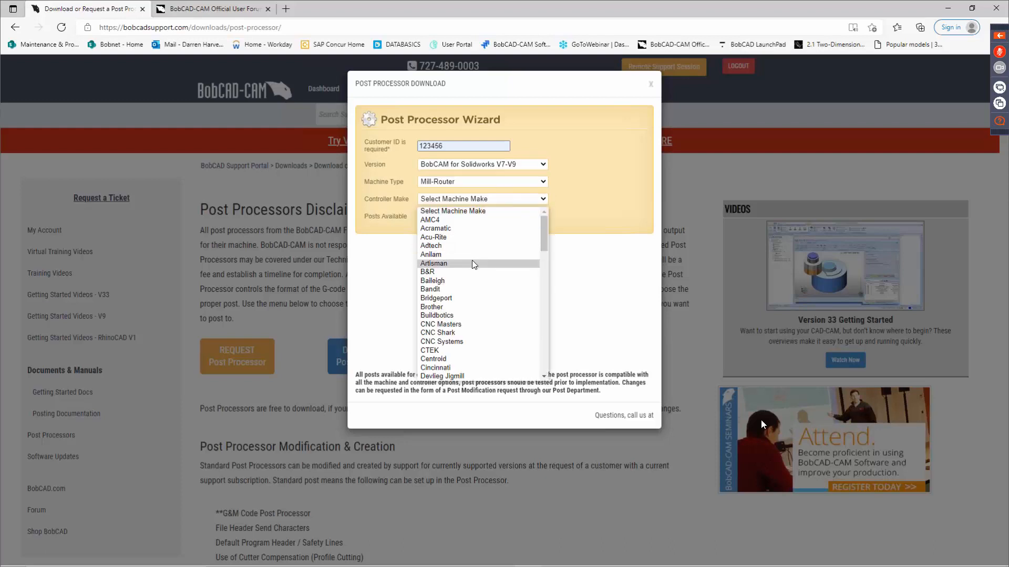
pyautogui.scroll(-3, 472, 260)
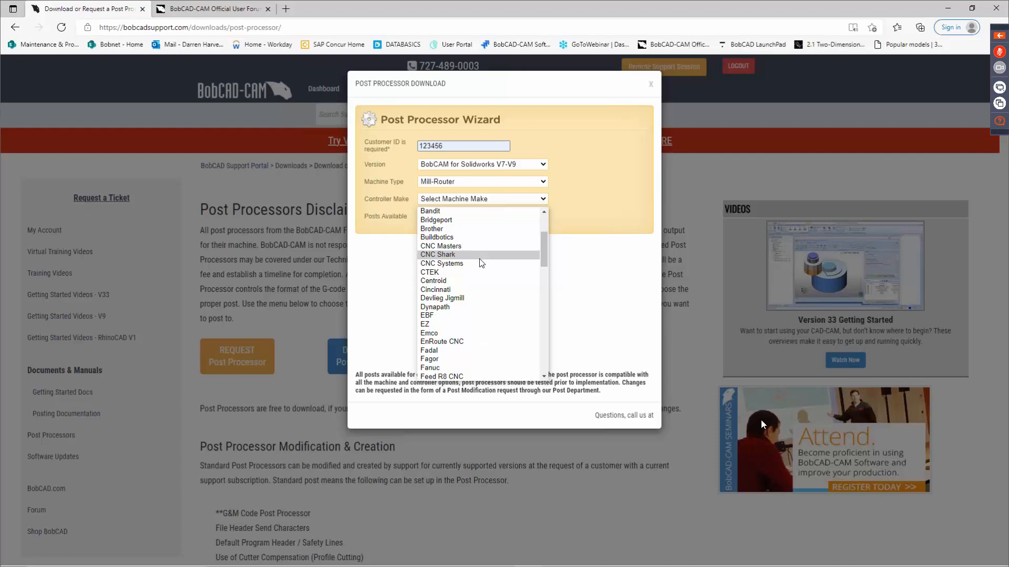
pyautogui.scroll(-2, 470, 284)
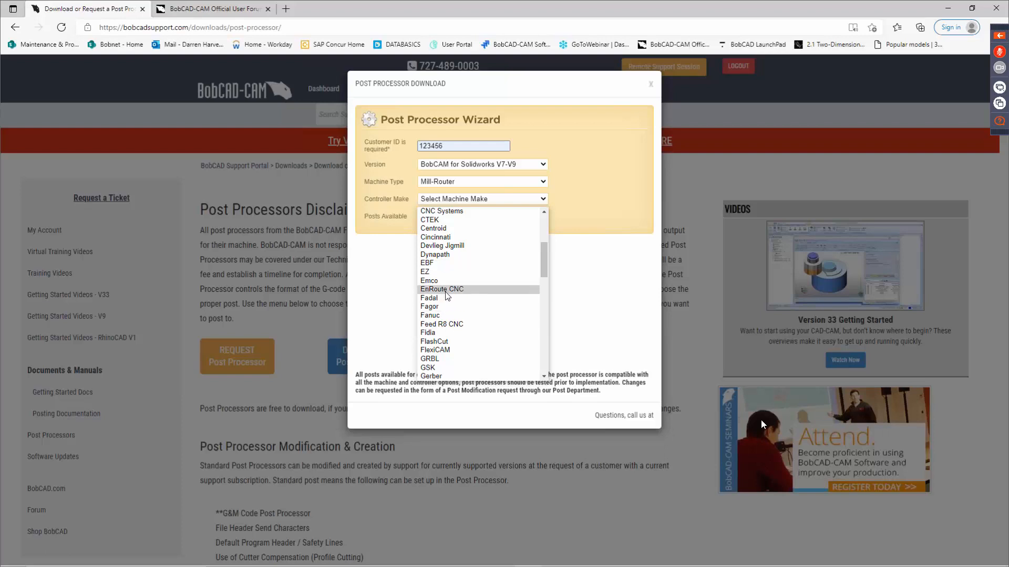
pyautogui.click(449, 263)
pyautogui.click(462, 217)
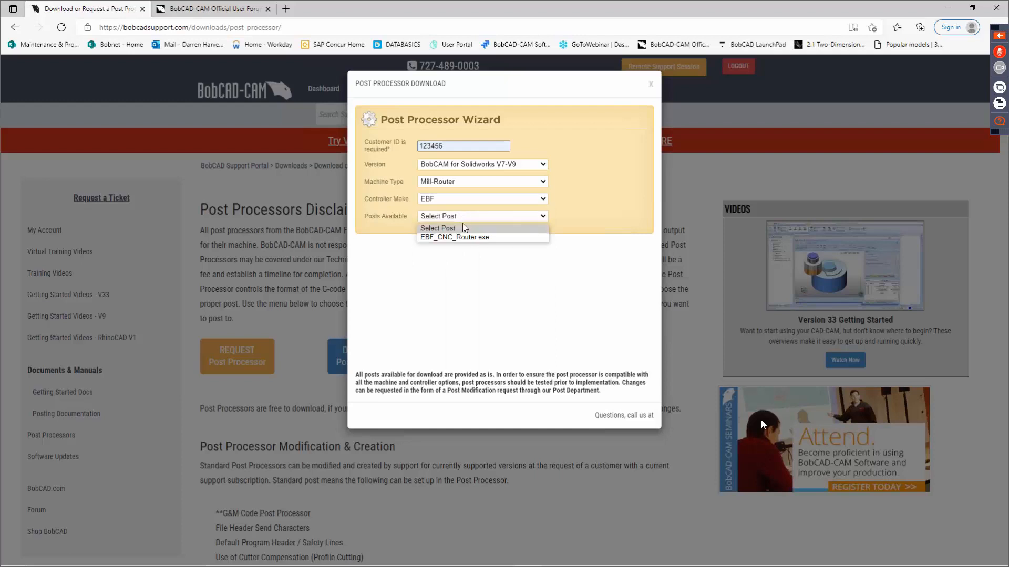
pyautogui.click(465, 237)
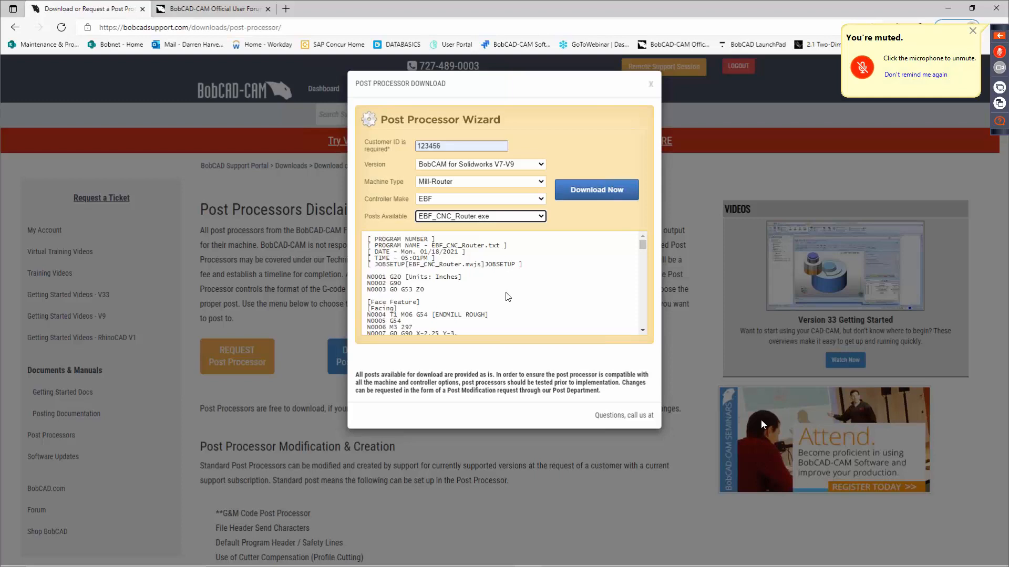
# Review the sample G-code of the selected post, including the facing operation lines, and close the wizard.
pyautogui.scroll(-1, 498, 283)
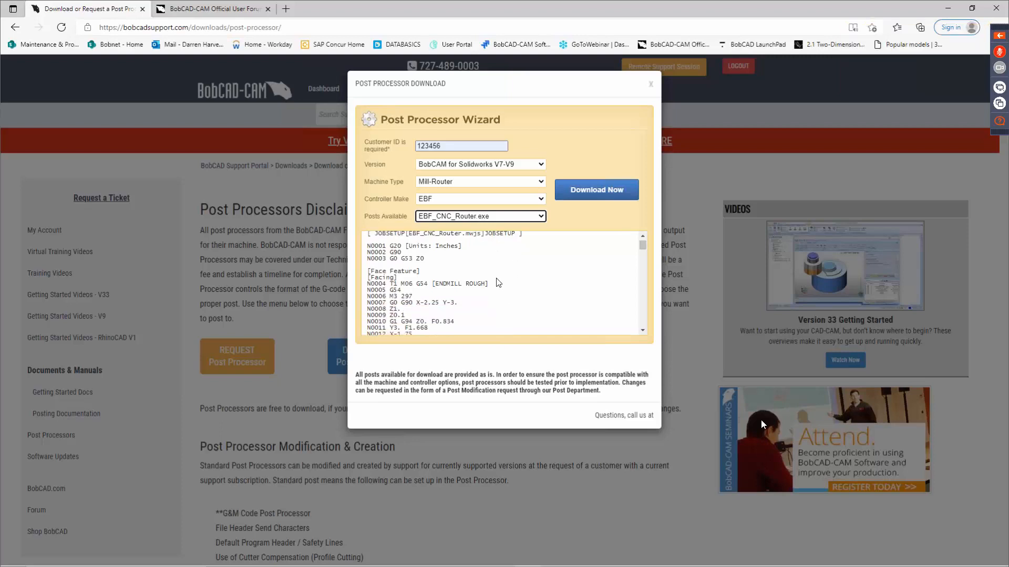
pyautogui.scroll(-1, 498, 282)
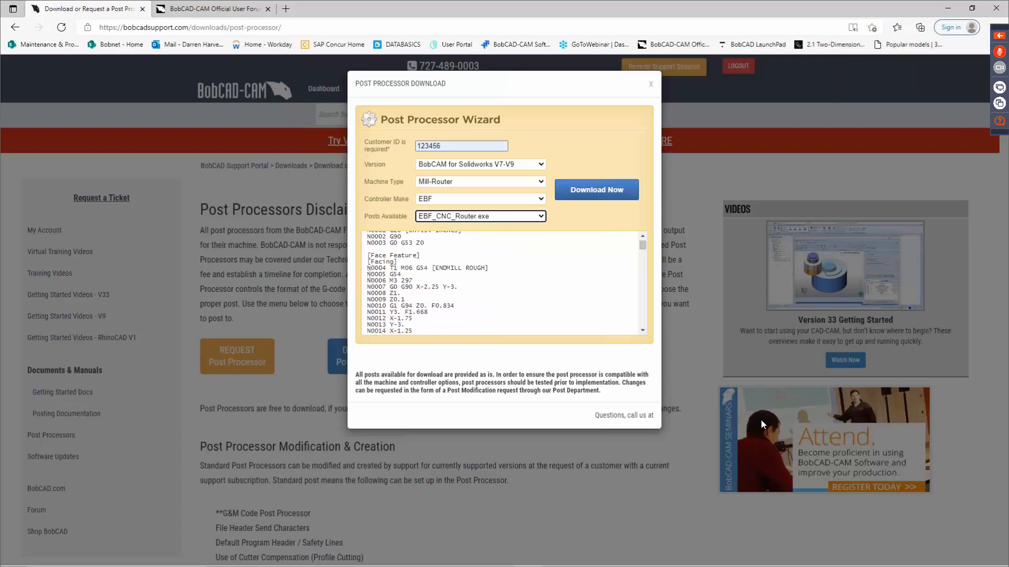
pyautogui.moveTo(367, 274); pyautogui.dragTo(378, 306)
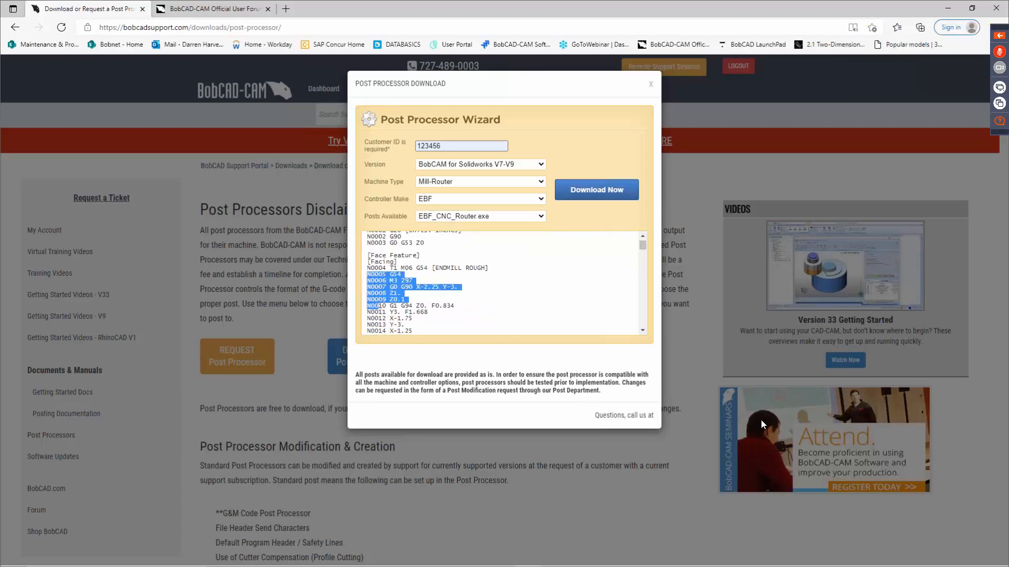
pyautogui.click(510, 288)
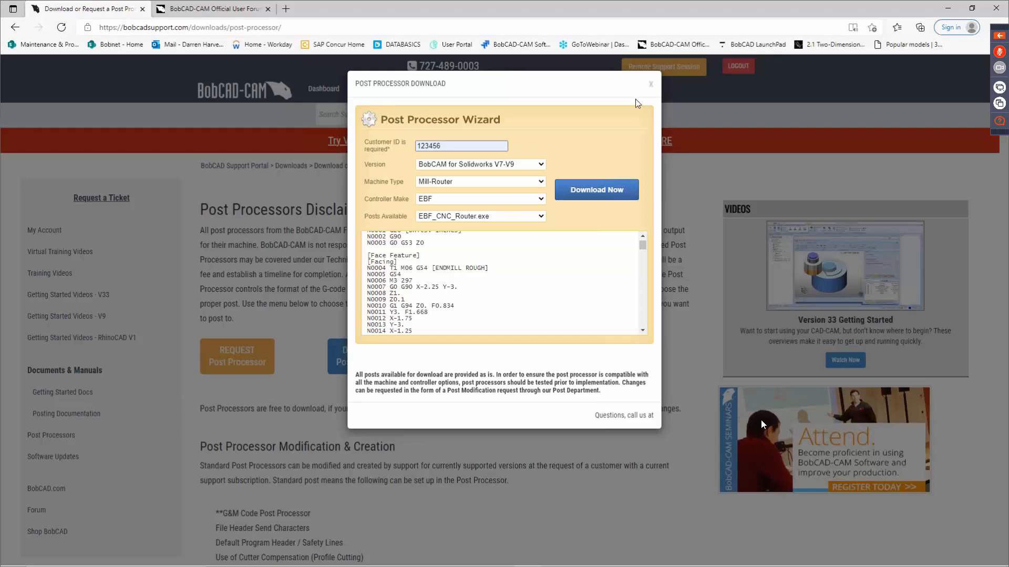
pyautogui.click(652, 87)
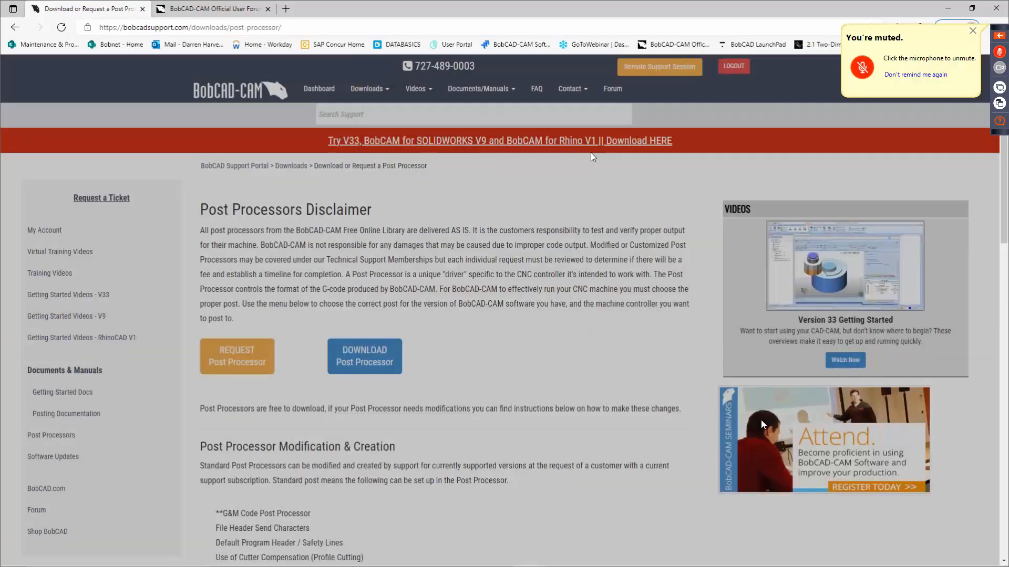
# Open the post processor request page and check the software version options in the web-based form.
pyautogui.click(243, 359)
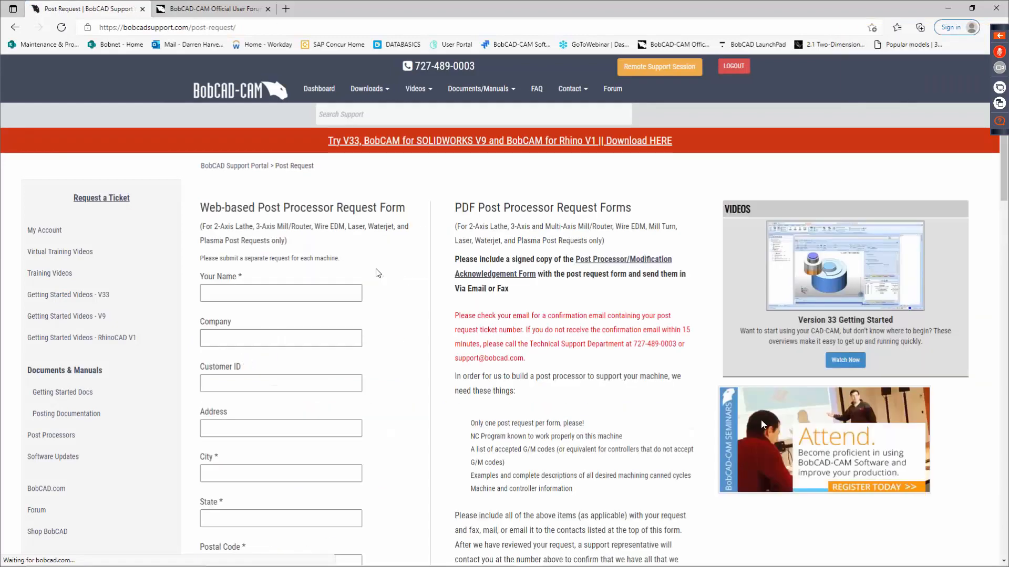
pyautogui.scroll(-2, 392, 247)
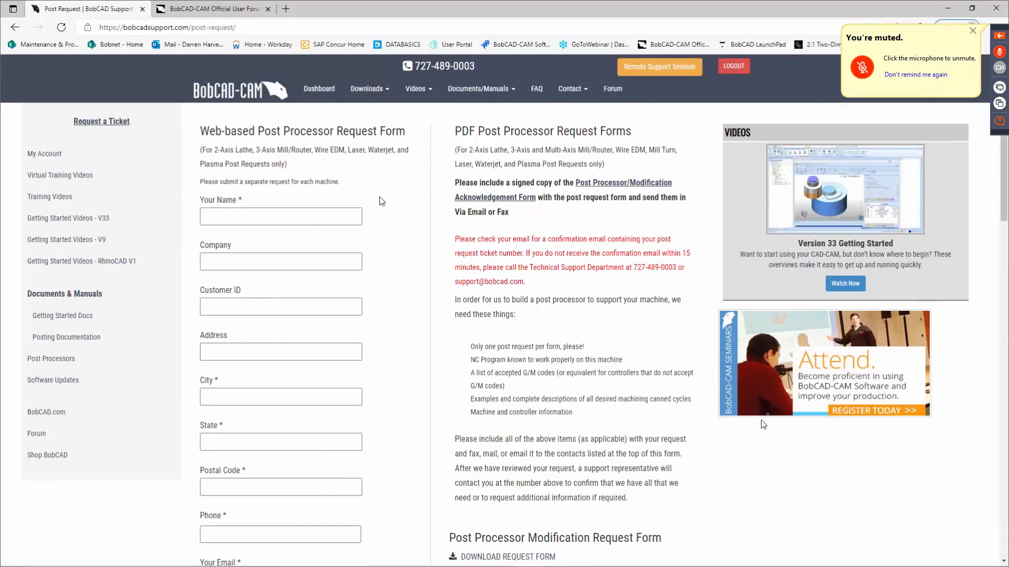
pyautogui.scroll(-2, 326, 296)
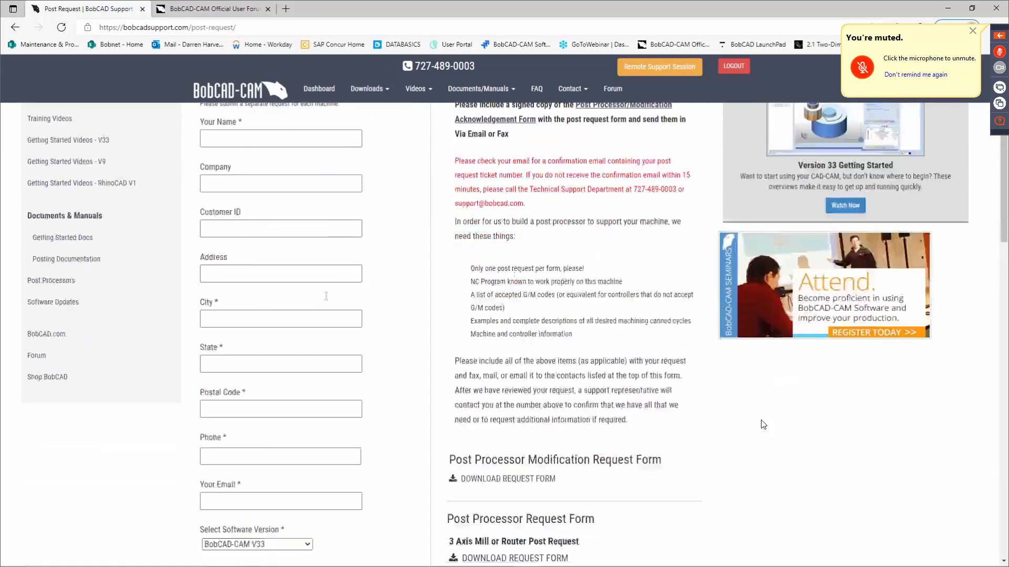
pyautogui.scroll(-4, 305, 452)
pyautogui.scroll(-1, 310, 400)
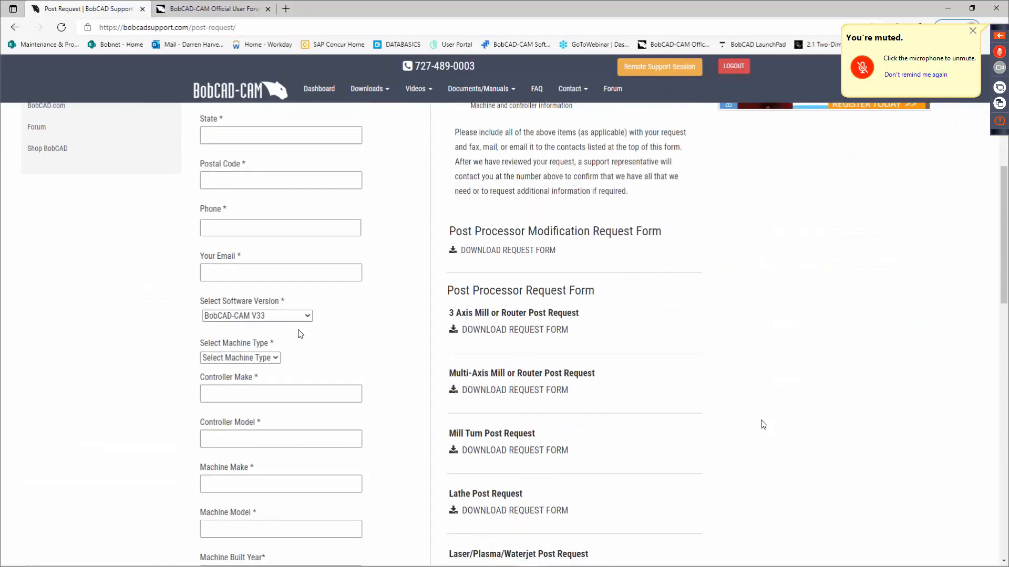
pyautogui.click(288, 317)
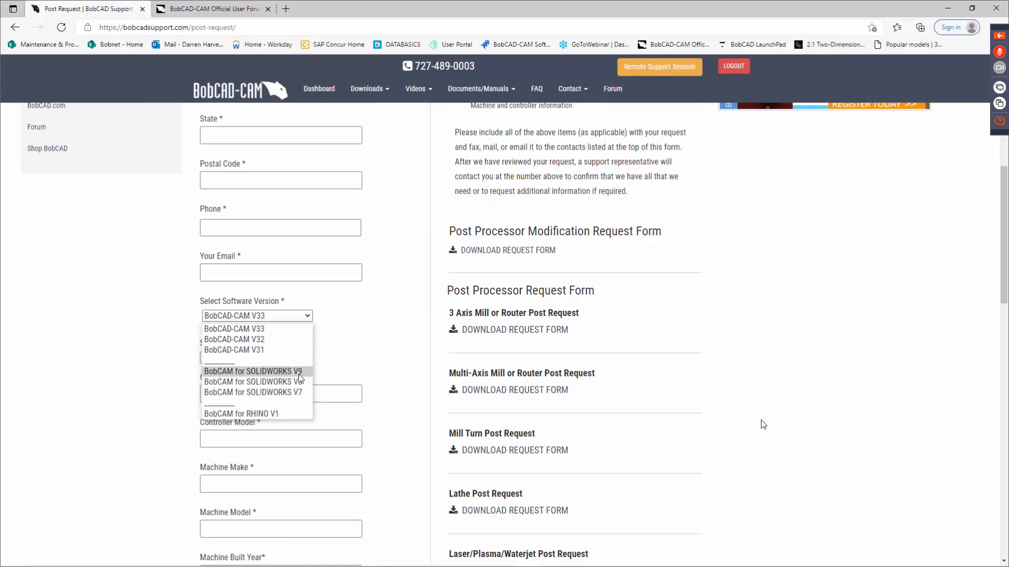
pyautogui.click(393, 343)
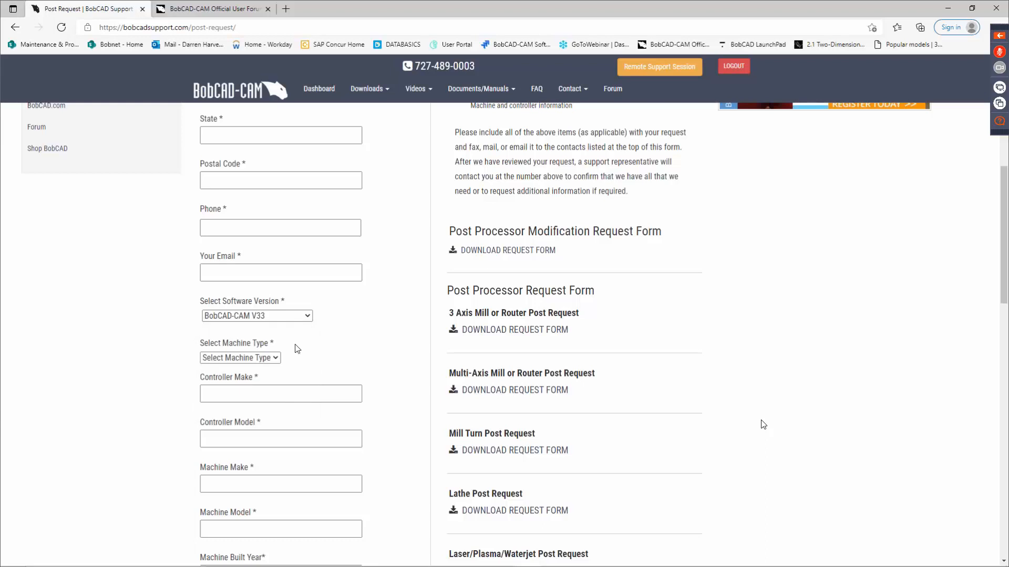
# Set the machine type to Mill in the request form and check the options for the number of axes.
pyautogui.click(268, 359)
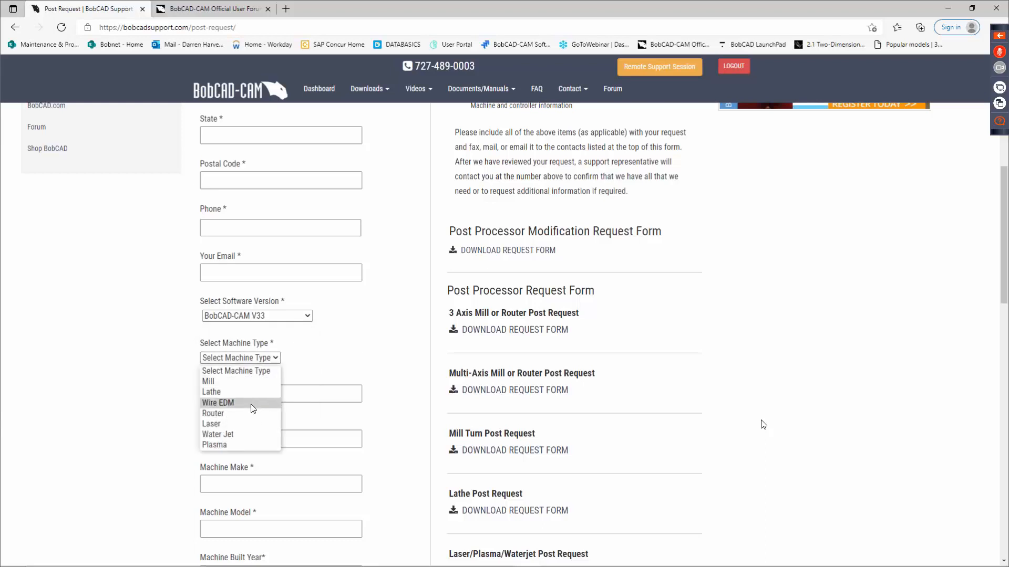
pyautogui.click(253, 383)
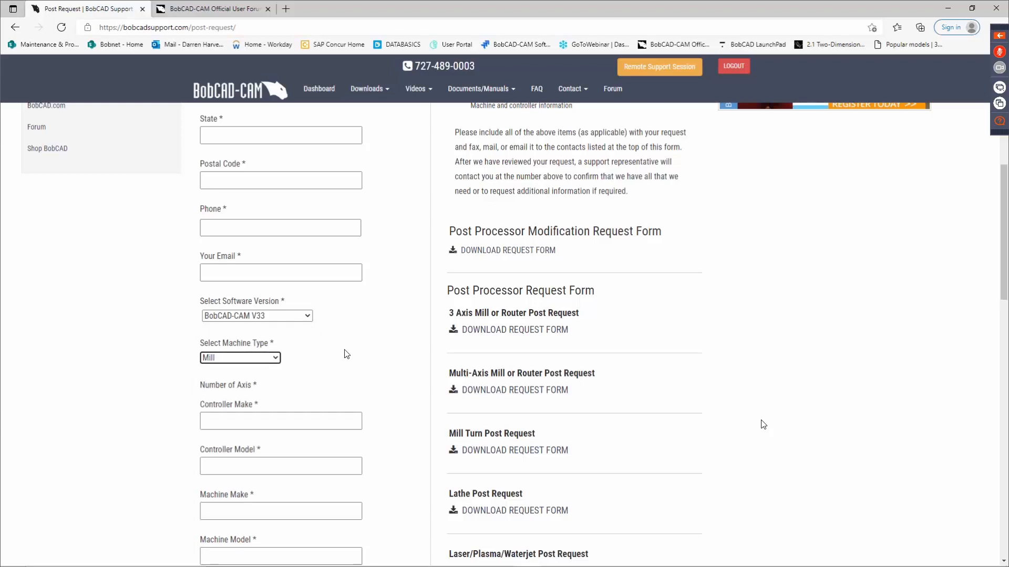
pyautogui.scroll(-3, 338, 384)
pyautogui.click(223, 251)
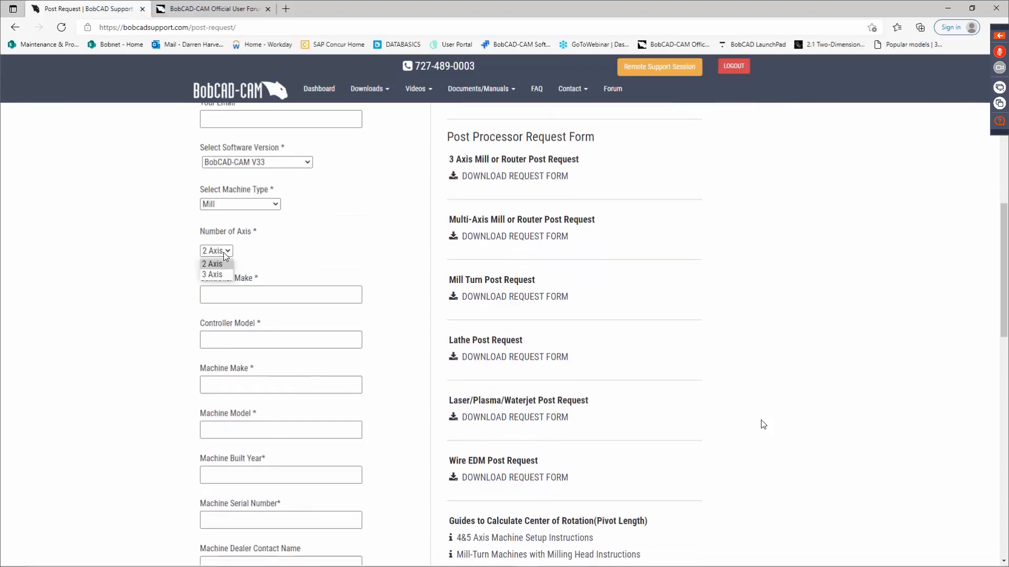
pyautogui.click(342, 262)
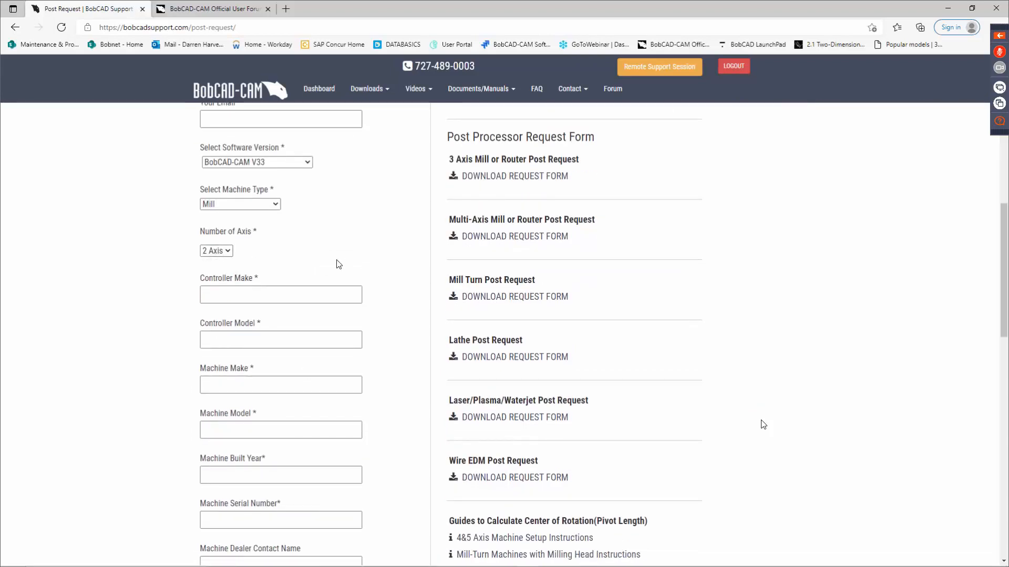
# Examine the remaining machine, dealer, notes and file attachment fields of the request form and the downloadable PDF request forms.
pyautogui.scroll(-3, 274, 263)
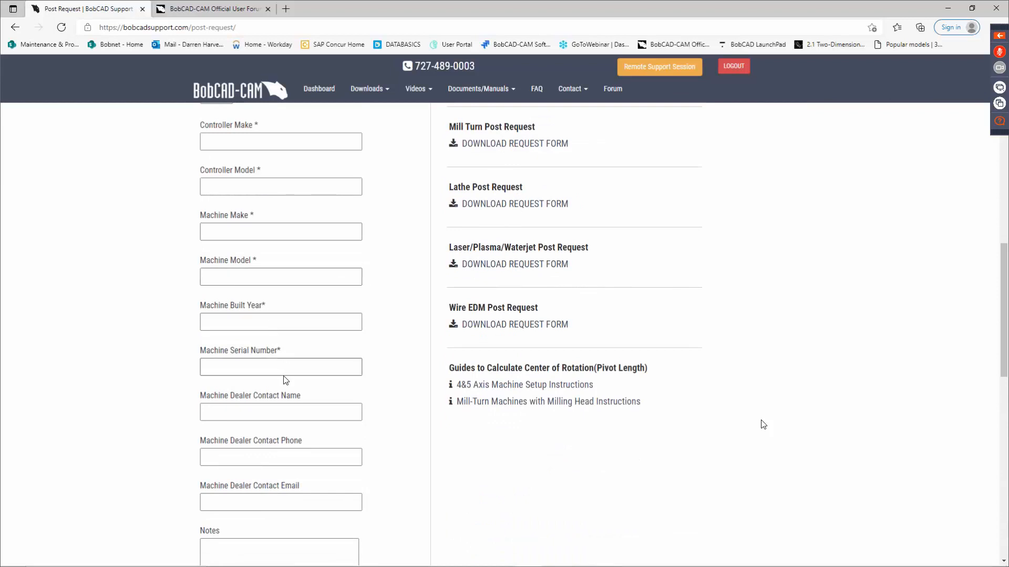
pyautogui.scroll(-1, 288, 374)
pyautogui.scroll(-1, 288, 370)
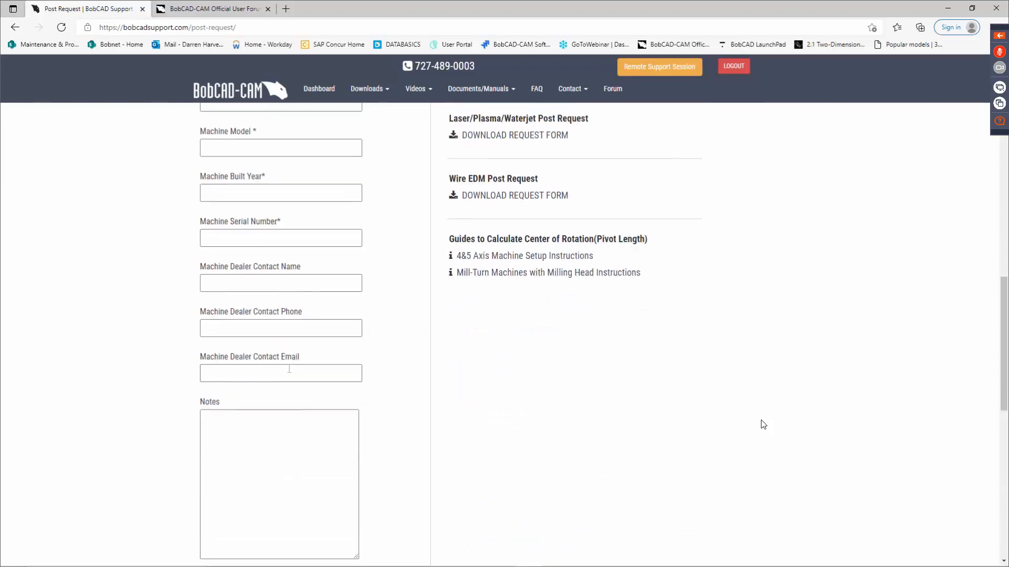
pyautogui.scroll(-2, 286, 363)
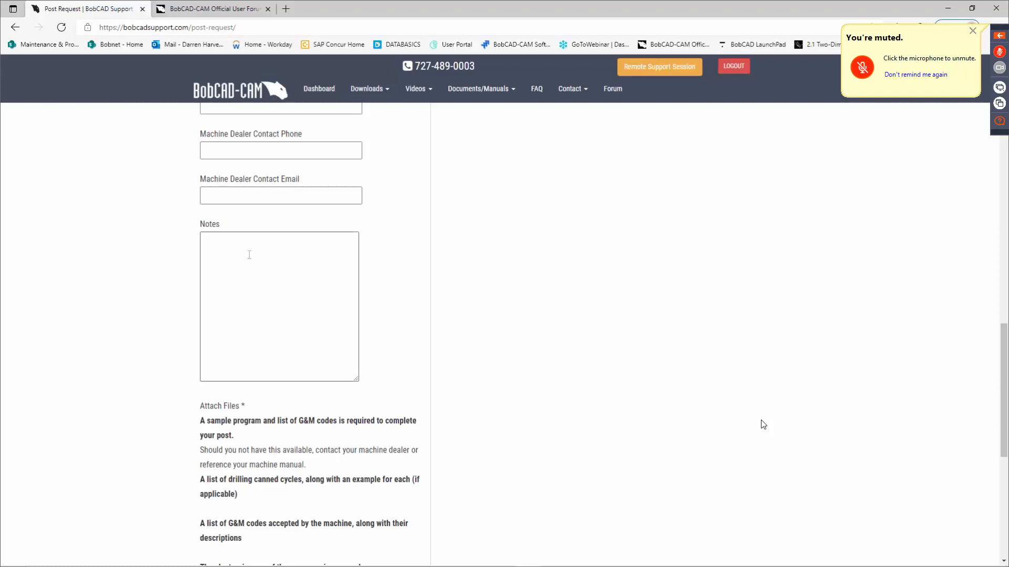
pyautogui.scroll(6, 402, 281)
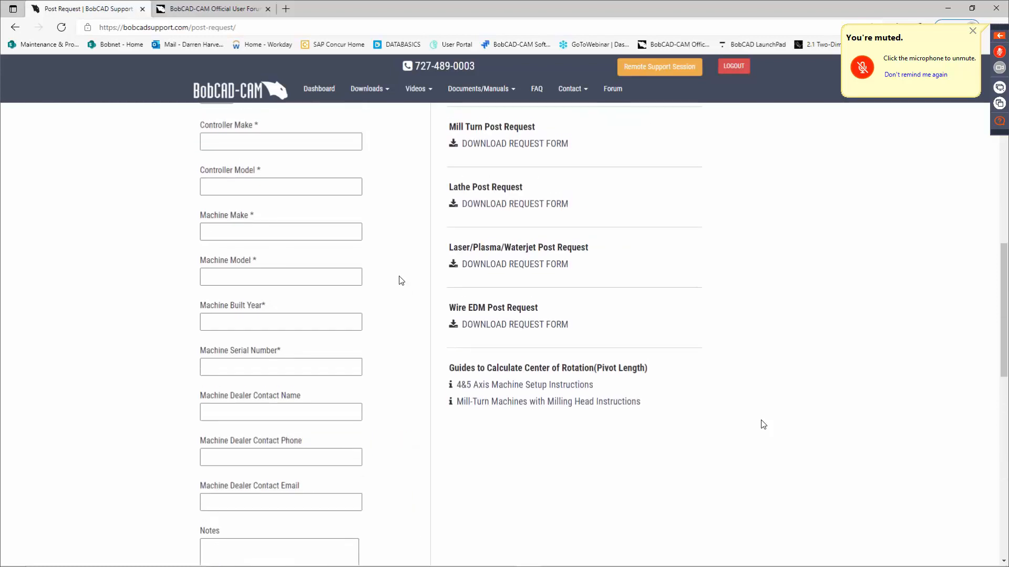
pyautogui.scroll(4, 378, 273)
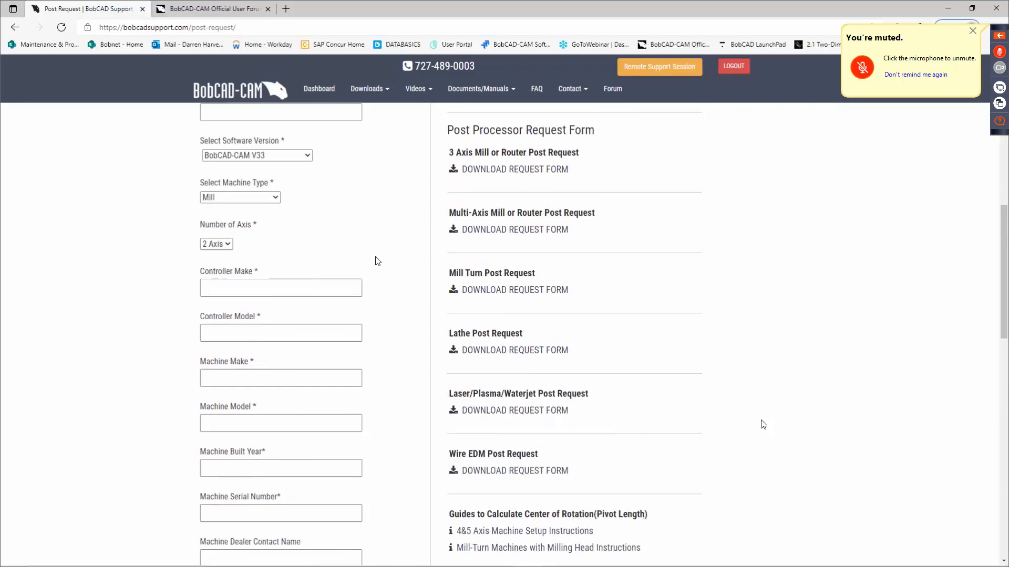
pyautogui.scroll(-3, 361, 270)
pyautogui.scroll(2, 437, 220)
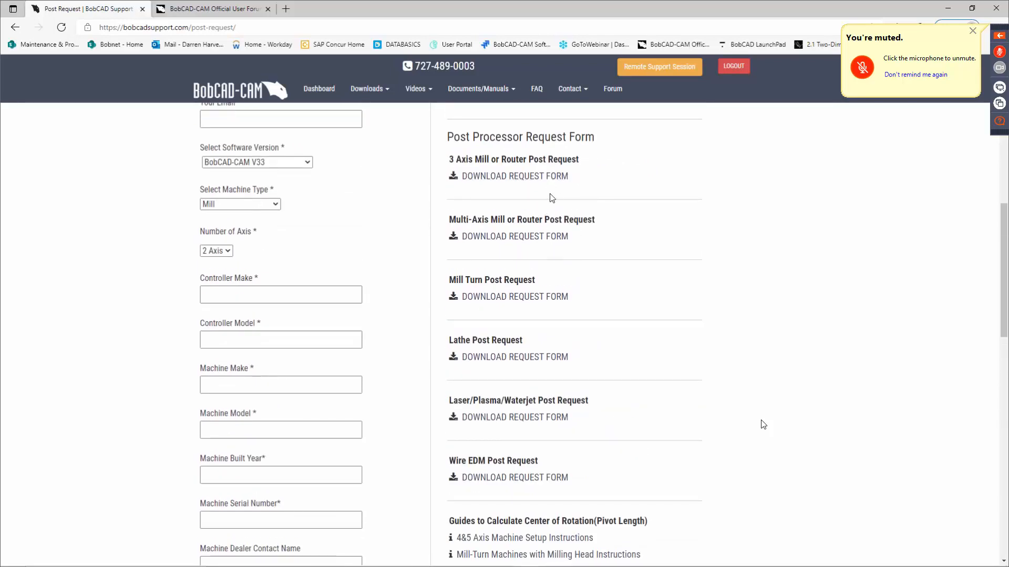
pyautogui.scroll(-1, 520, 315)
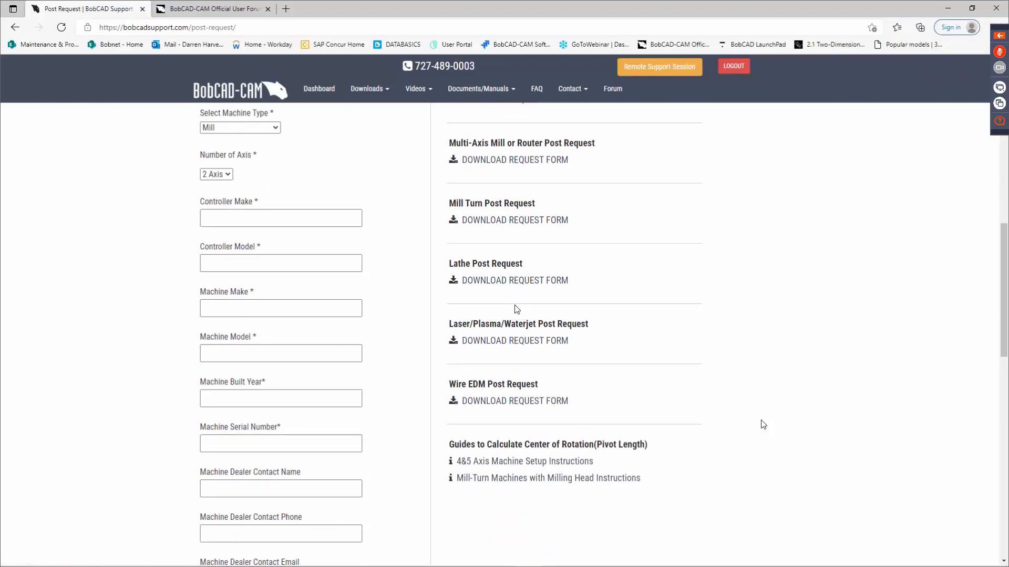
pyautogui.scroll(-5, 407, 297)
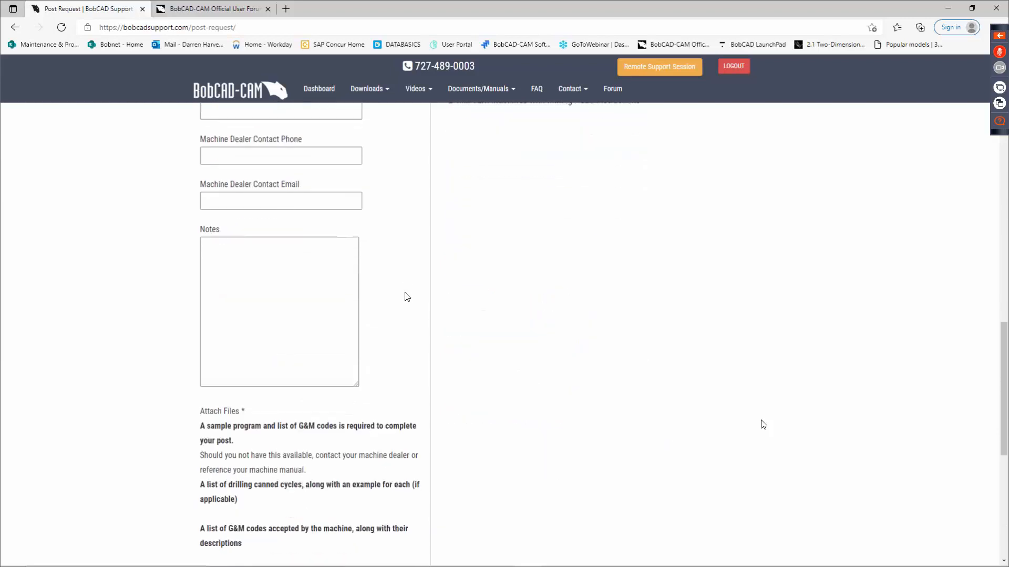
# Review the file attachment requirements of the post request form and return to its software and machine selection fields.
pyautogui.scroll(-1, 407, 297)
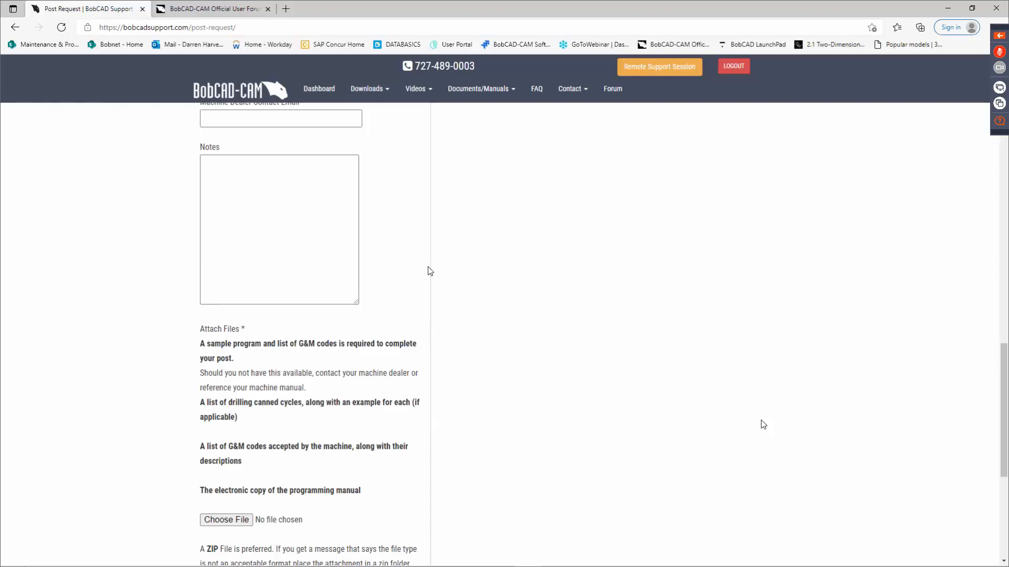
pyautogui.scroll(8, 431, 270)
pyautogui.scroll(1, 435, 273)
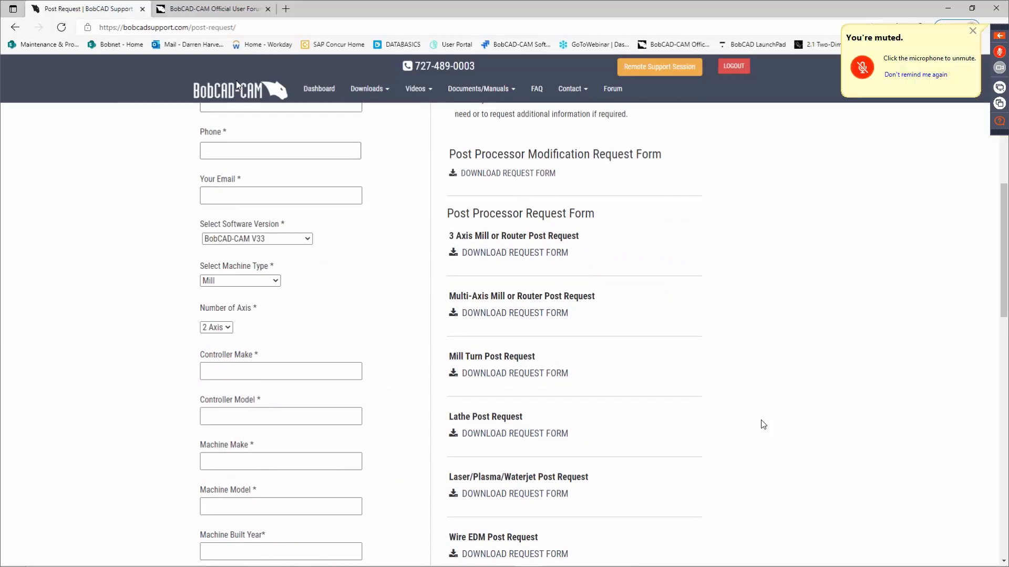
# Look over the BobCAD-CAM user forum's categories and open the BobCAM for SOLIDWORKS Discussions topic list.
pyautogui.click(230, 12)
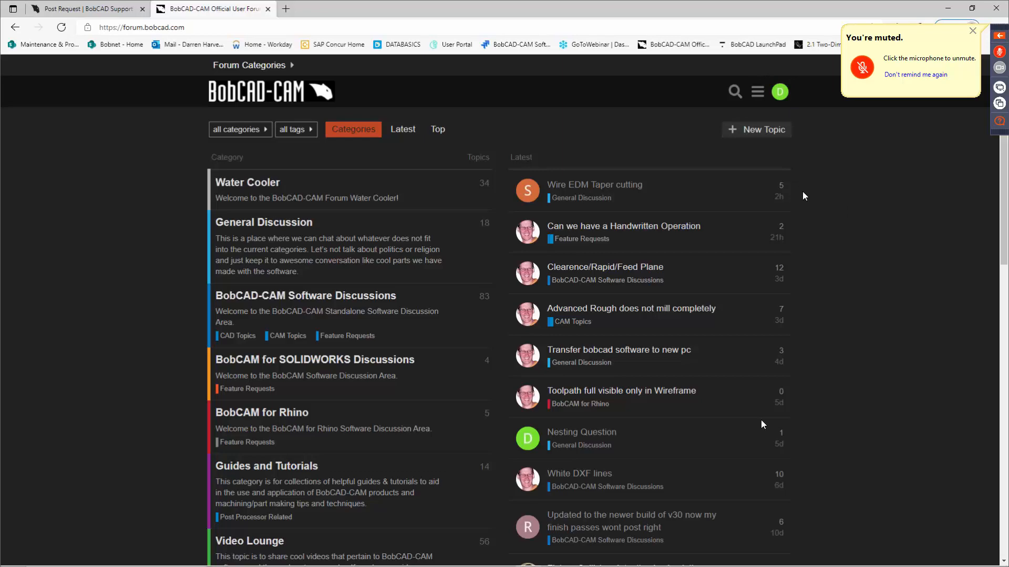
pyautogui.scroll(-10, 815, 245)
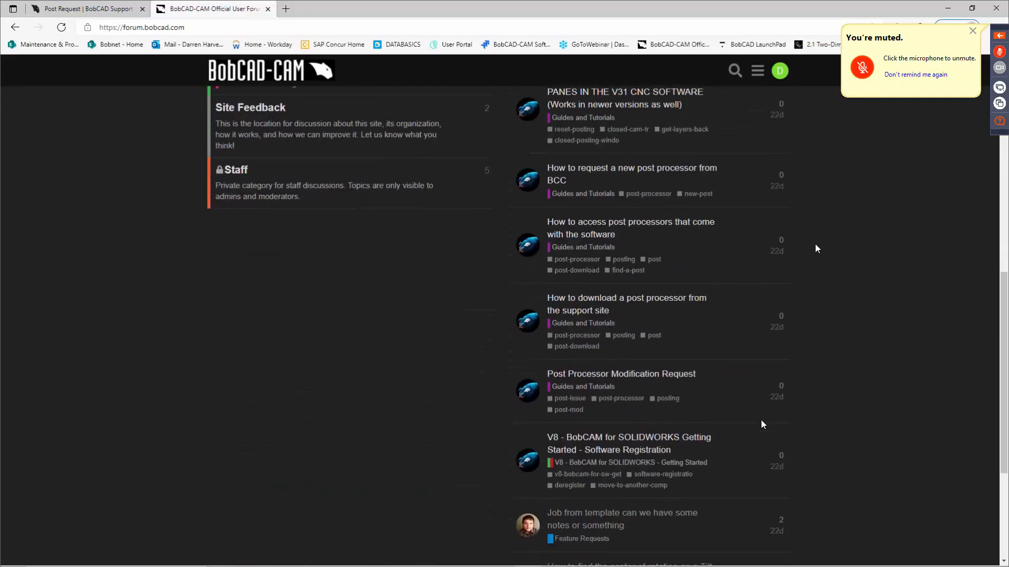
pyautogui.scroll(11, 817, 248)
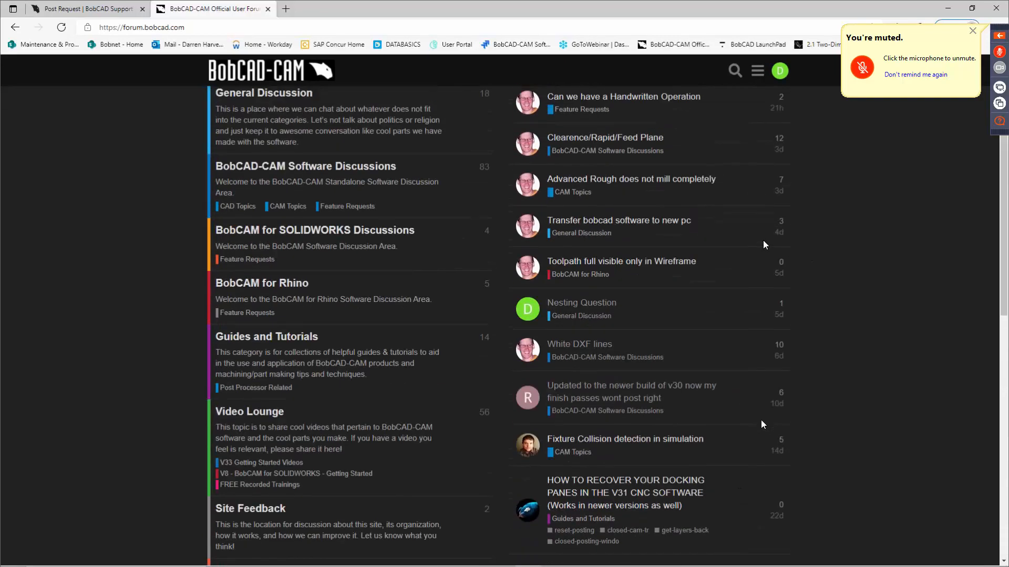
pyautogui.click(309, 234)
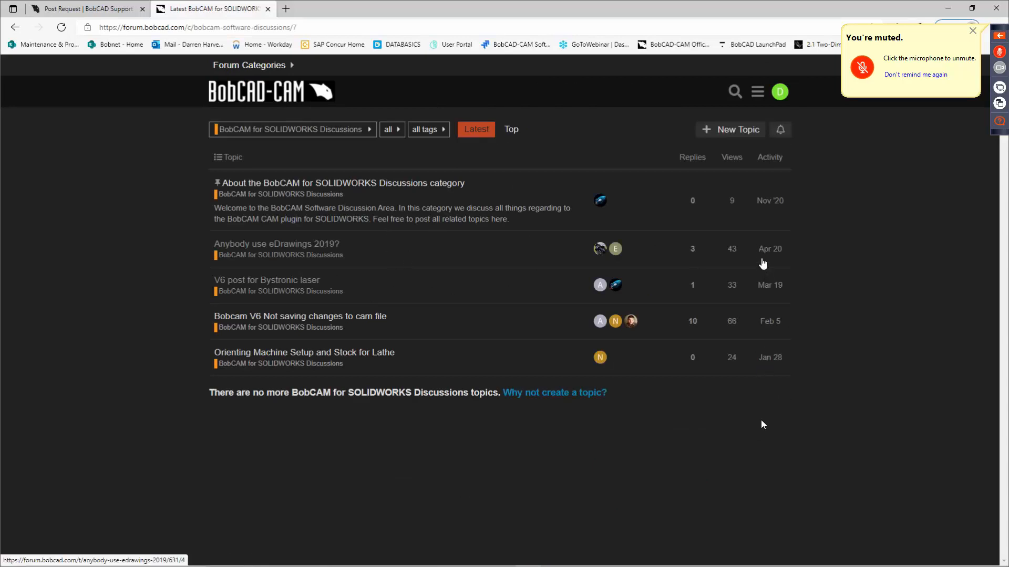
pyautogui.moveTo(787, 266)
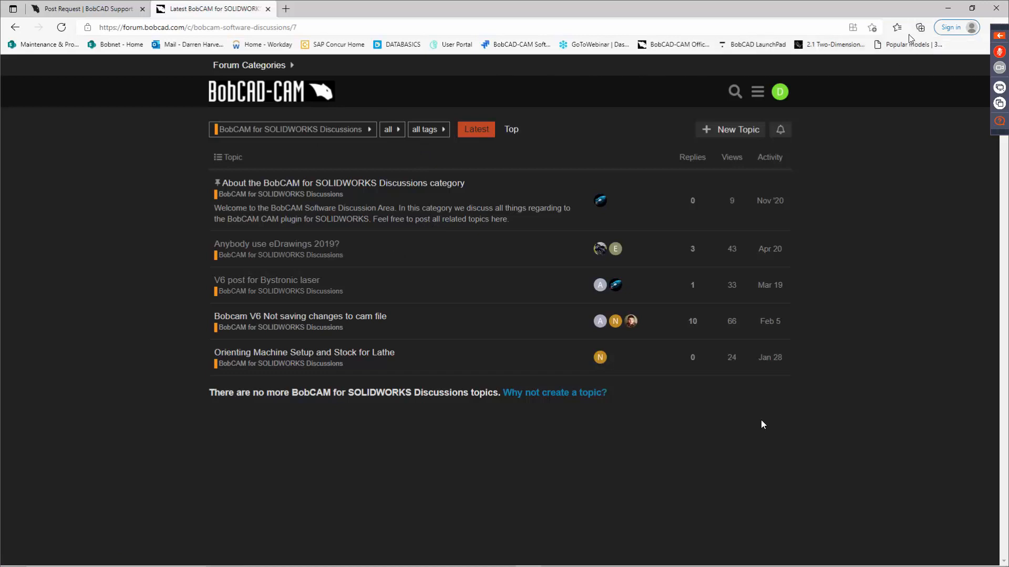
# Switch to SOLIDWORKS and check the BobCAM for SOLIDWORKS active and start-up options in the add-ins list, cancelling without changes.
pyautogui.click(947, 9)
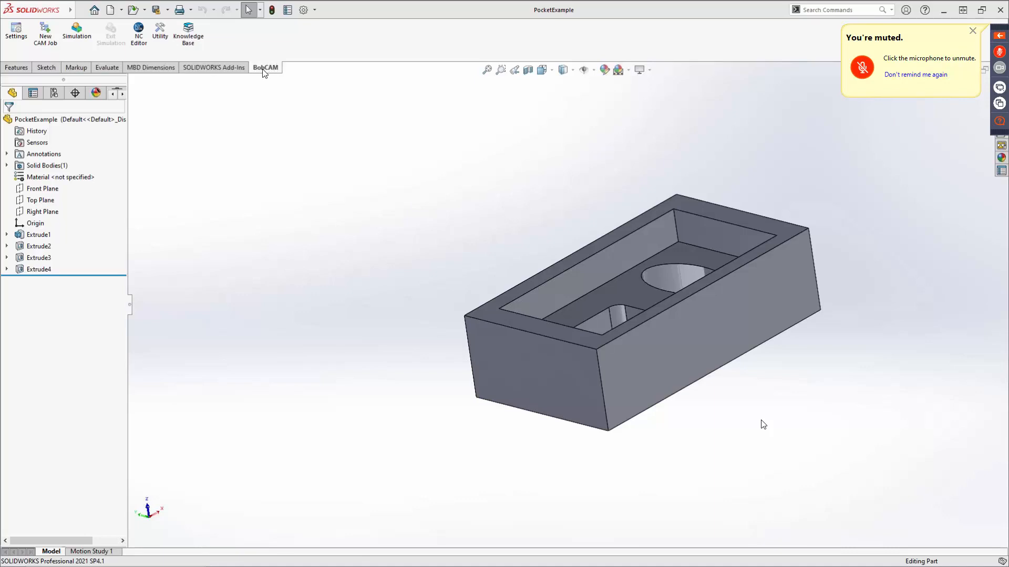
pyautogui.click(314, 10)
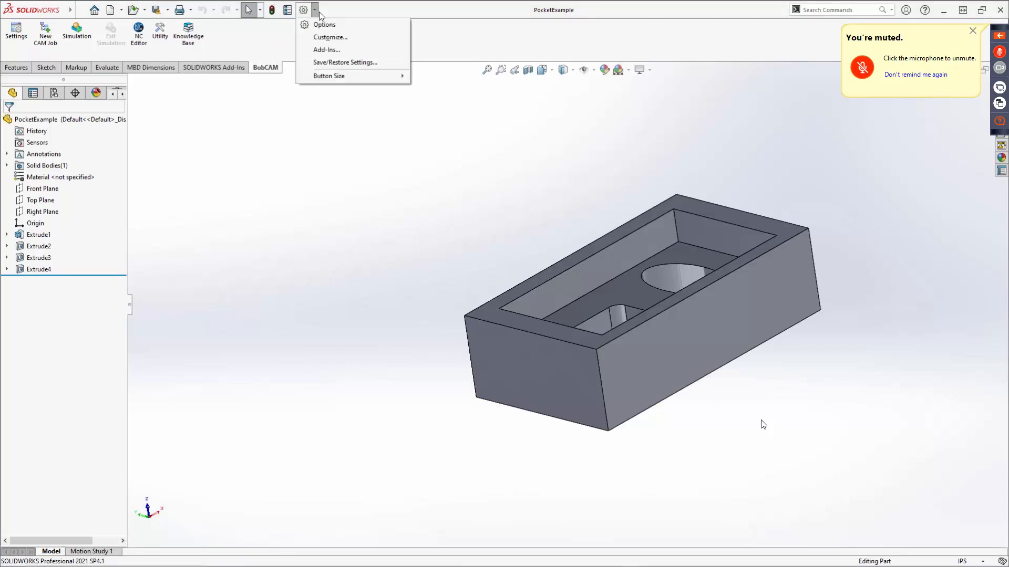
pyautogui.click(326, 50)
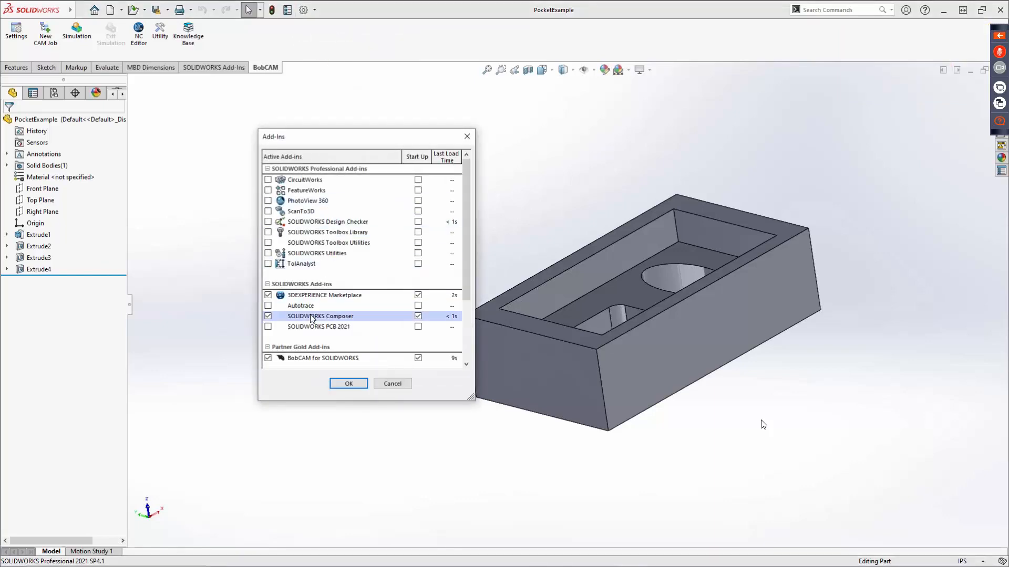
pyautogui.scroll(-2, 310, 314)
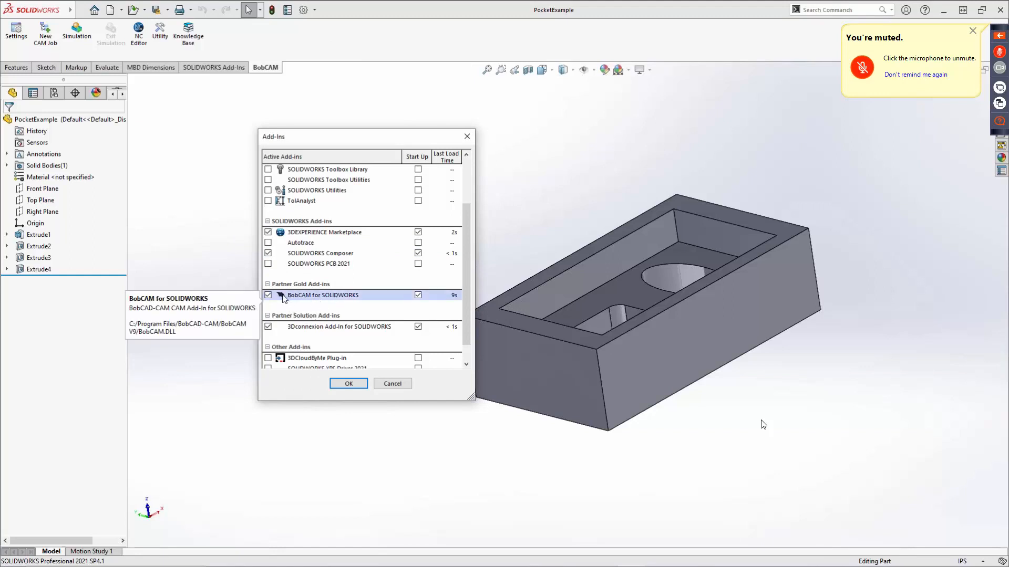
pyautogui.click(268, 296)
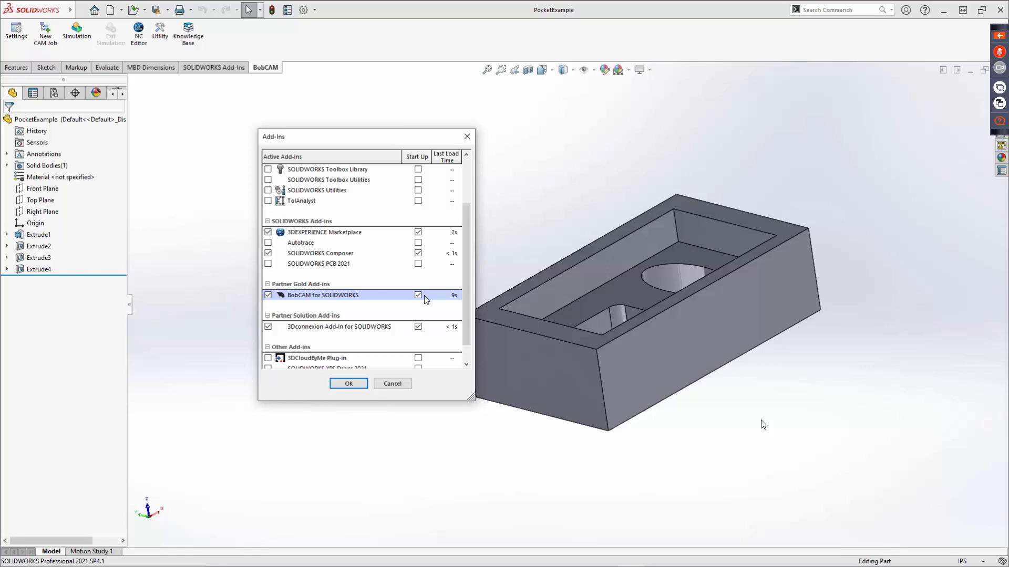
pyautogui.click(393, 386)
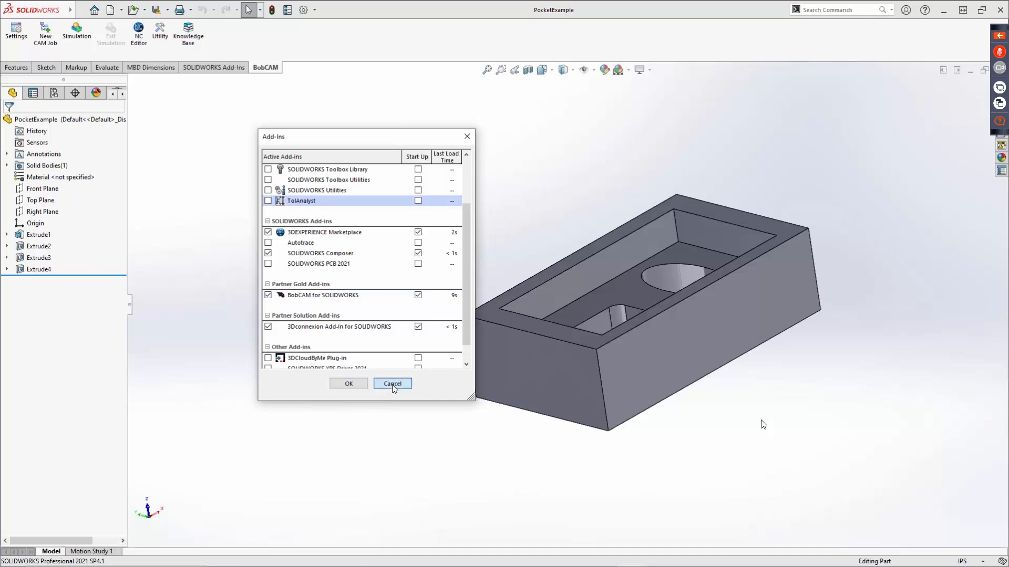
pyautogui.click(392, 384)
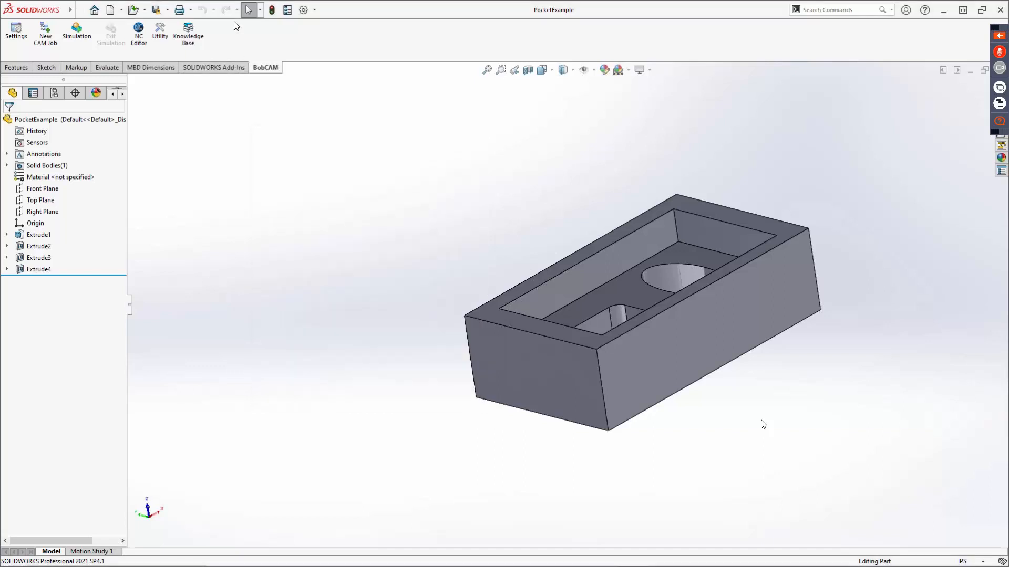
# Open the CAM feature Knowledge Base and check the operation list choices for the counterbore hole's Hole Rule Group.
pyautogui.click(189, 39)
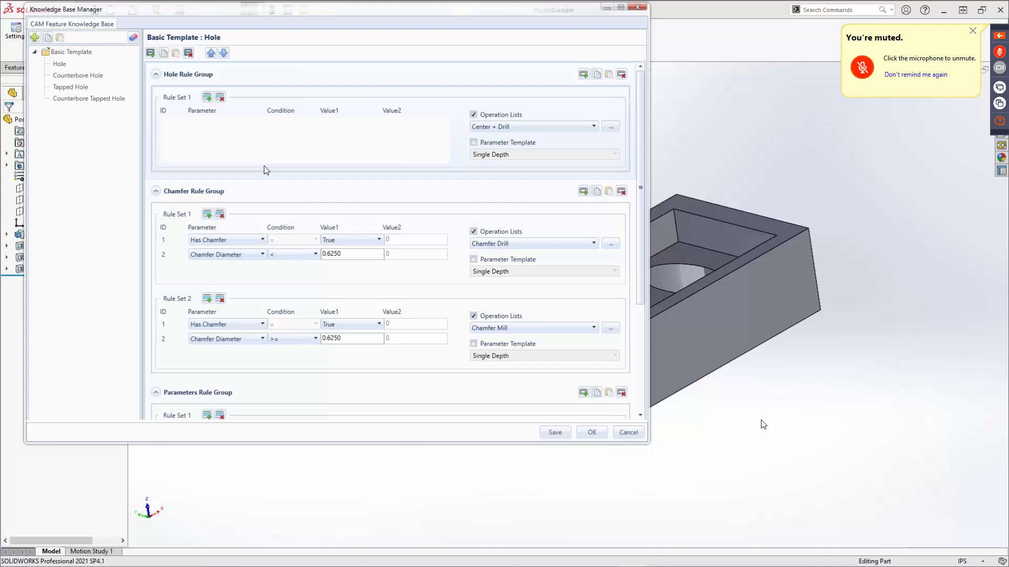
pyautogui.click(74, 76)
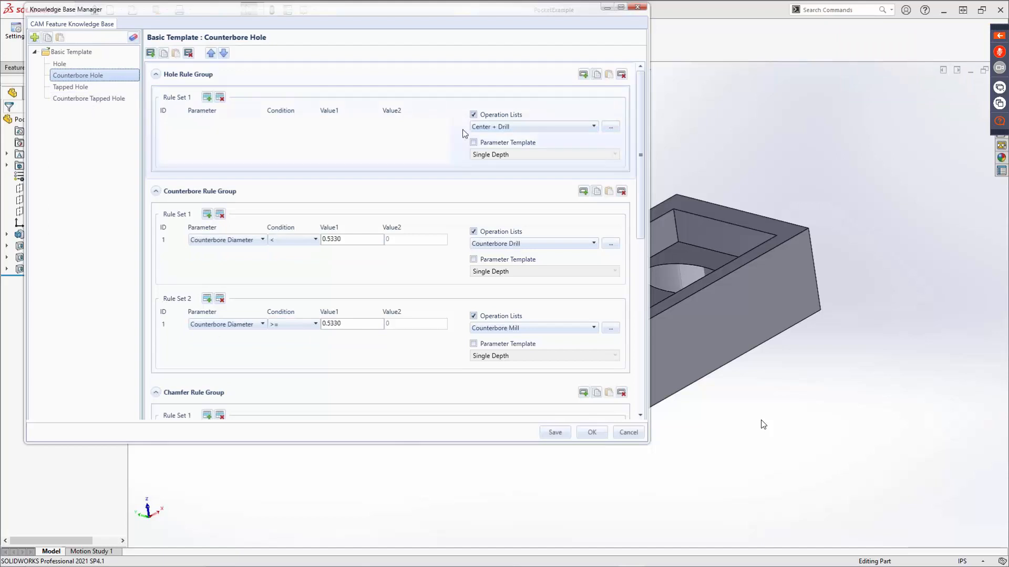
pyautogui.click(522, 127)
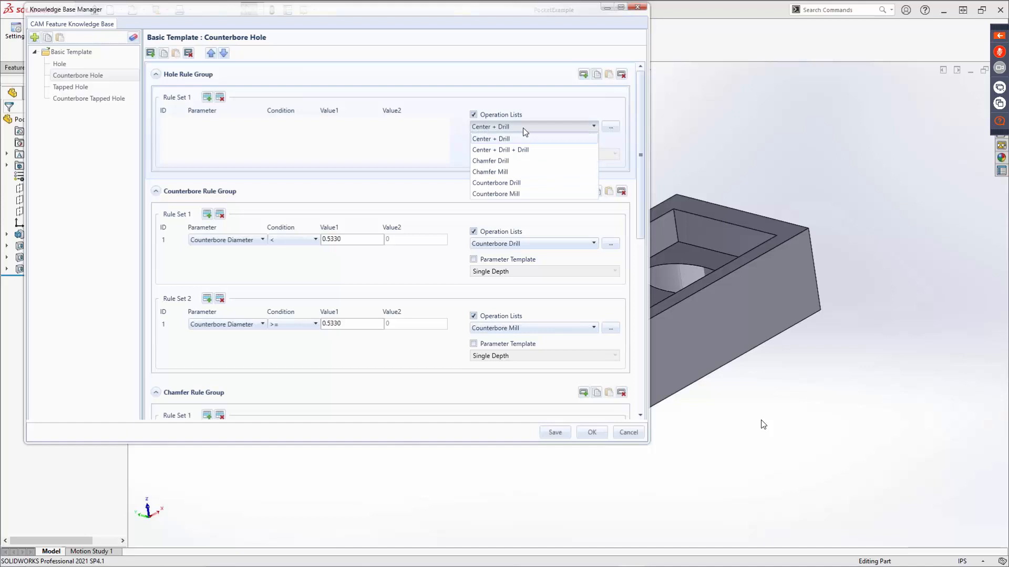
pyautogui.click(376, 130)
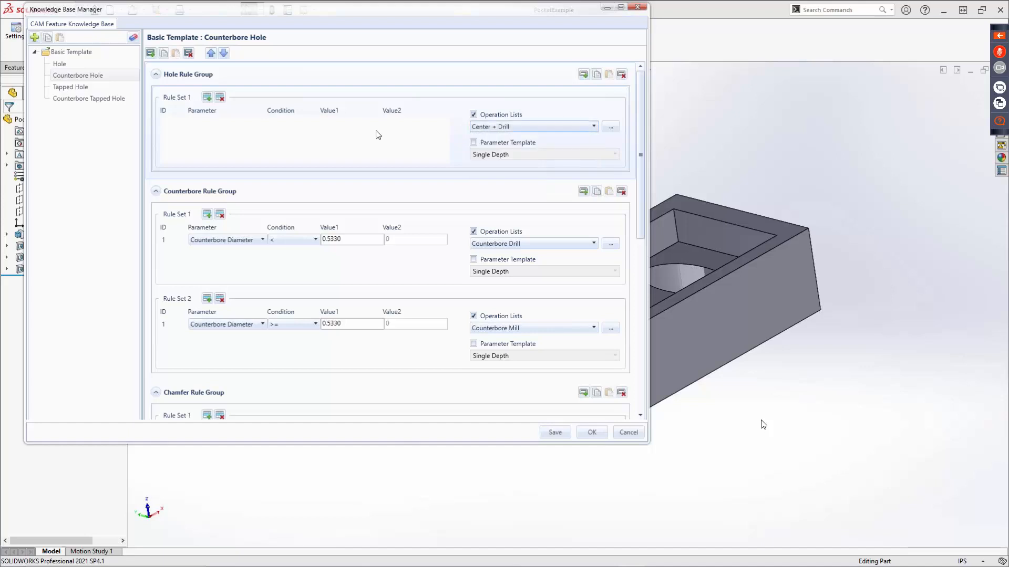
# Check the operation choices for the tapped hole's second chamfer rule set, keep Chamfer Mill, and close the Knowledge Base.
pyautogui.click(75, 91)
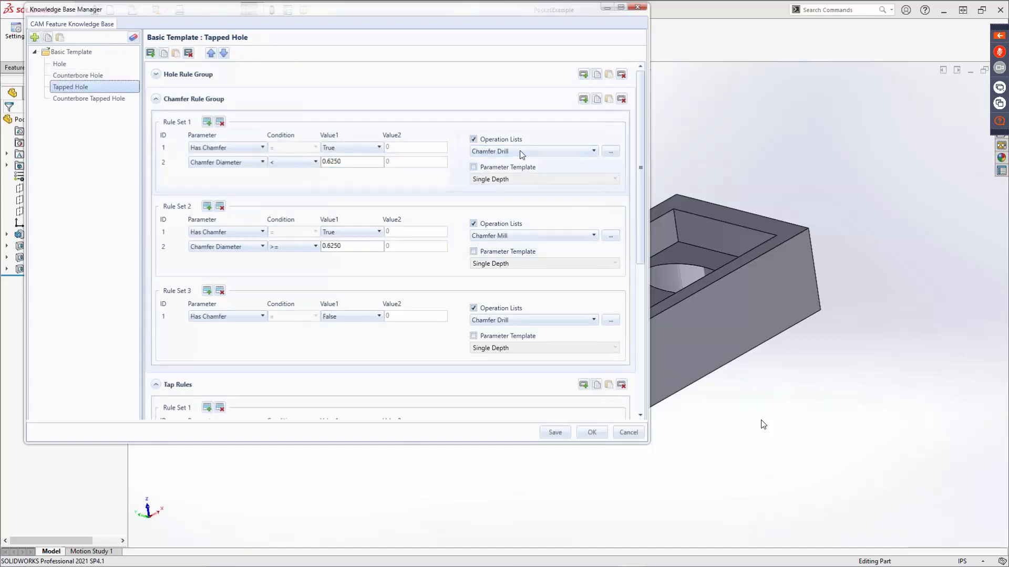
pyautogui.click(522, 235)
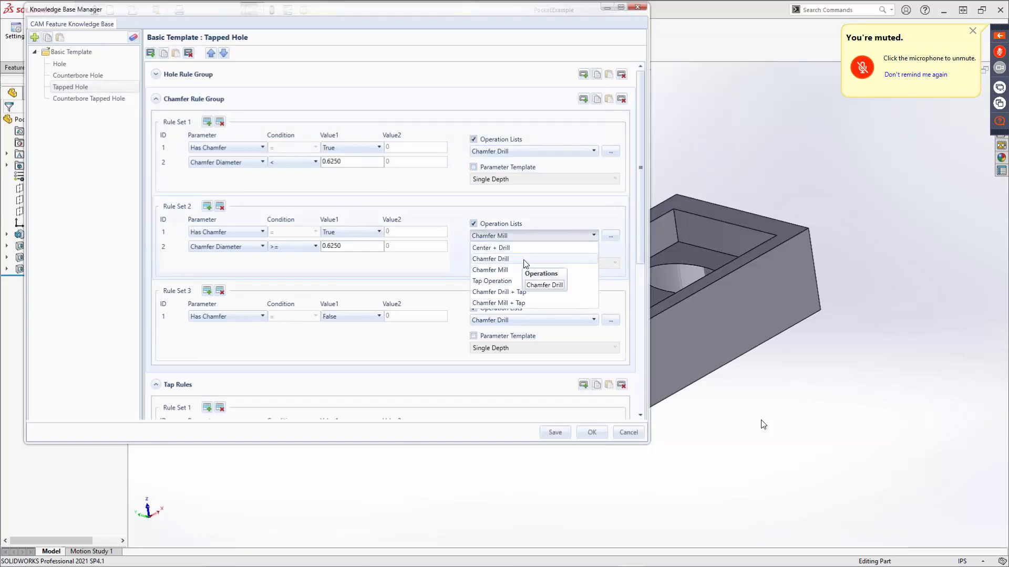
pyautogui.click(491, 269)
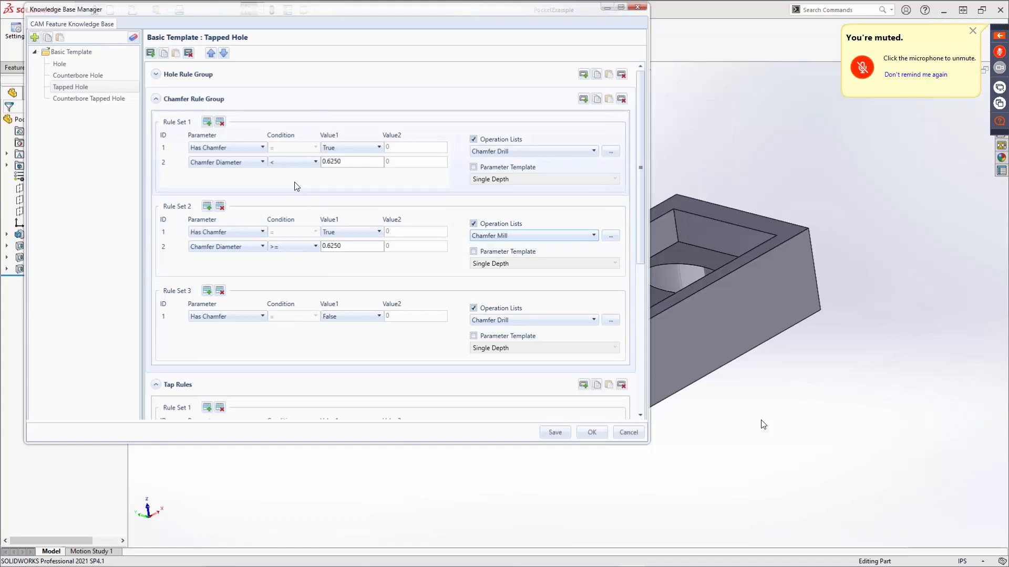
pyautogui.click(645, 11)
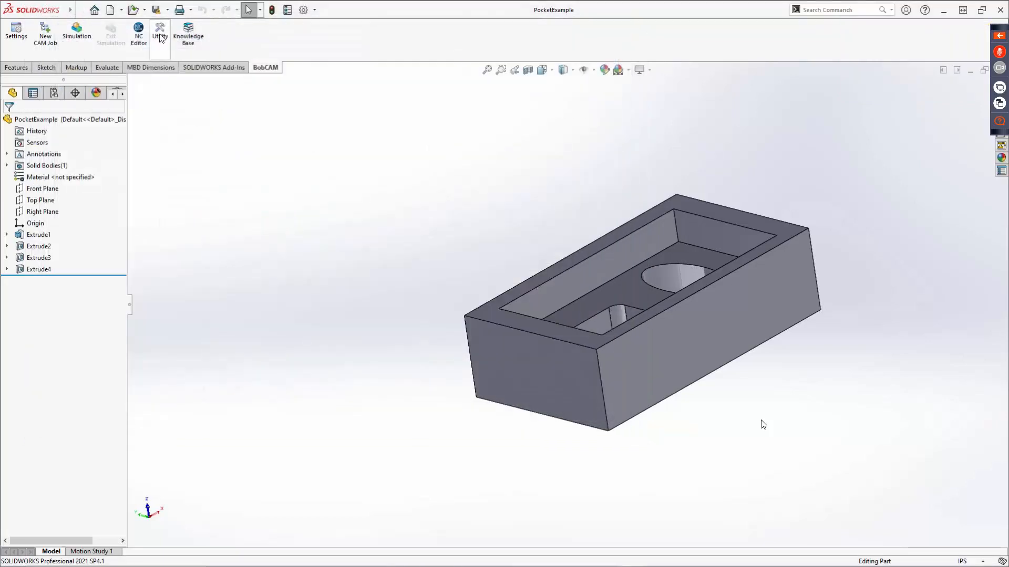
# View the Convert Feature to Template utility, and check the CAM Features folder selection in the BobCAM system settings without changing it.
pyautogui.click(160, 35)
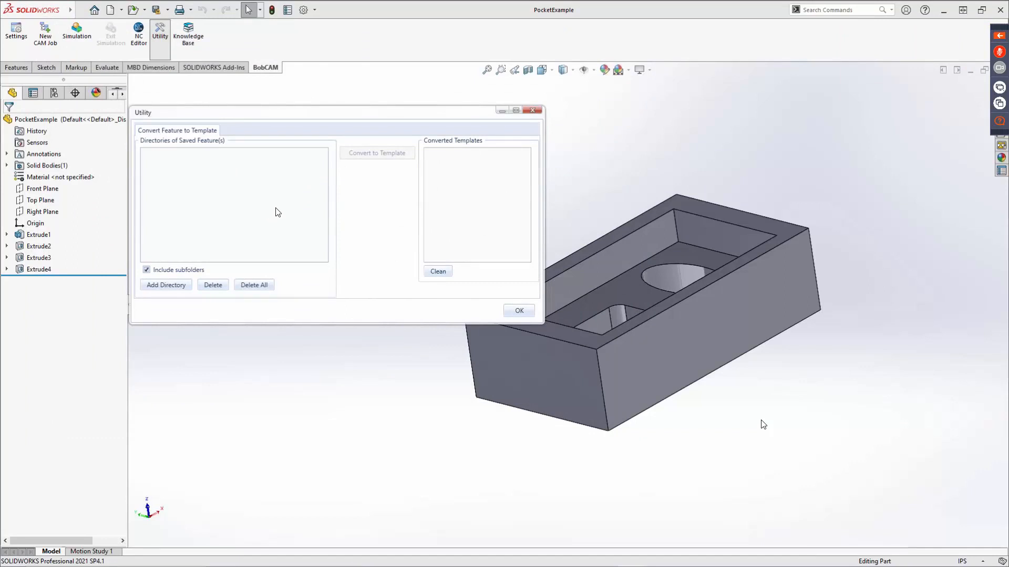
pyautogui.click(536, 110)
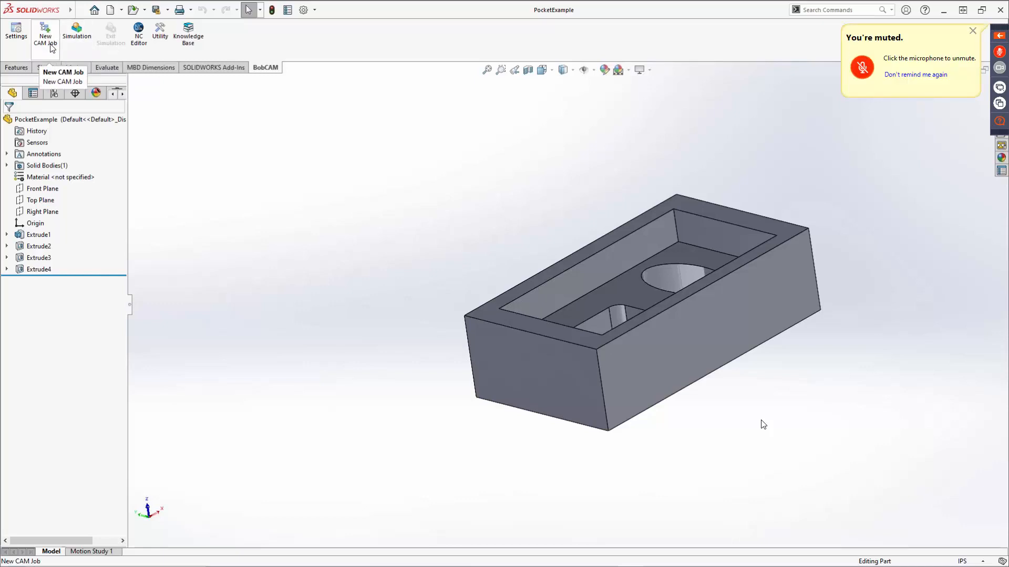
pyautogui.click(16, 32)
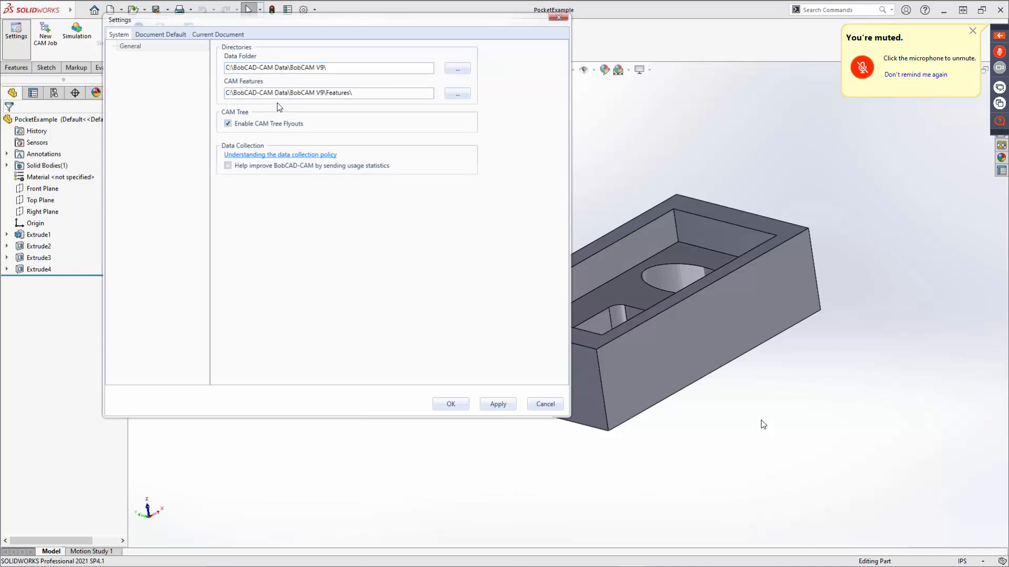
pyautogui.click(450, 97)
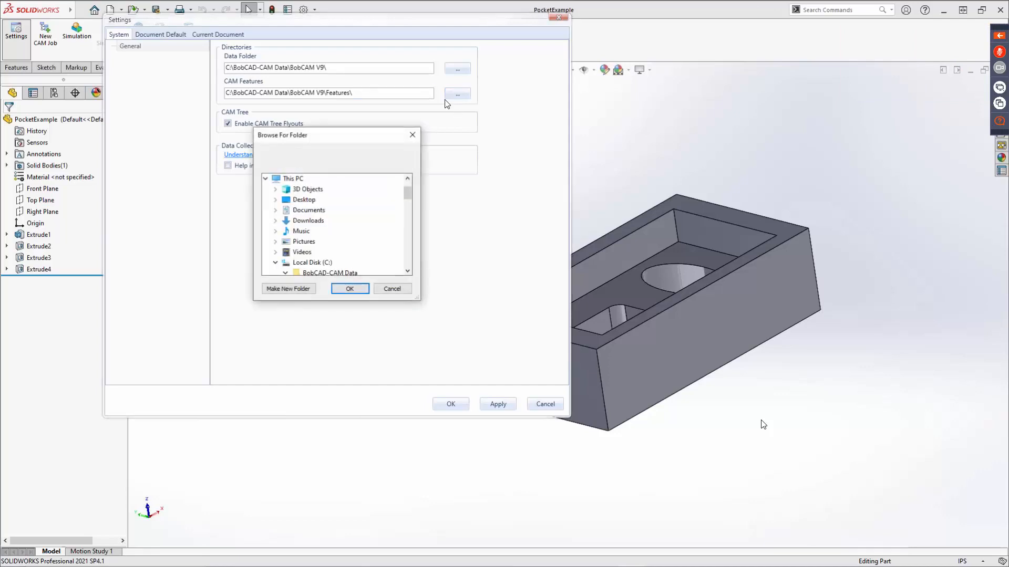
pyautogui.click(394, 289)
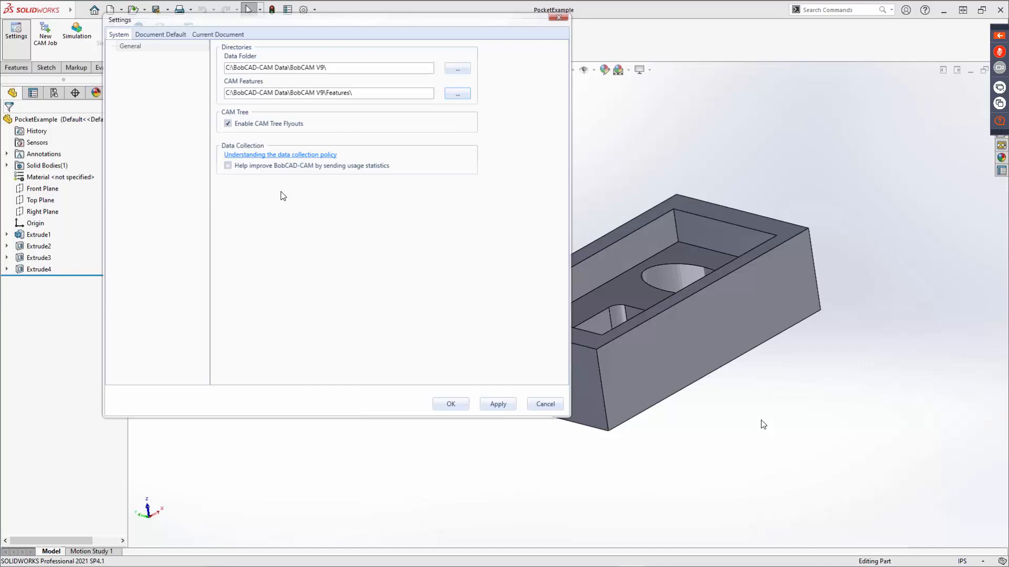
# Compare the CAM tolerance and machining order settings of the current document with the document defaults, and accept the settings.
pyautogui.click(214, 35)
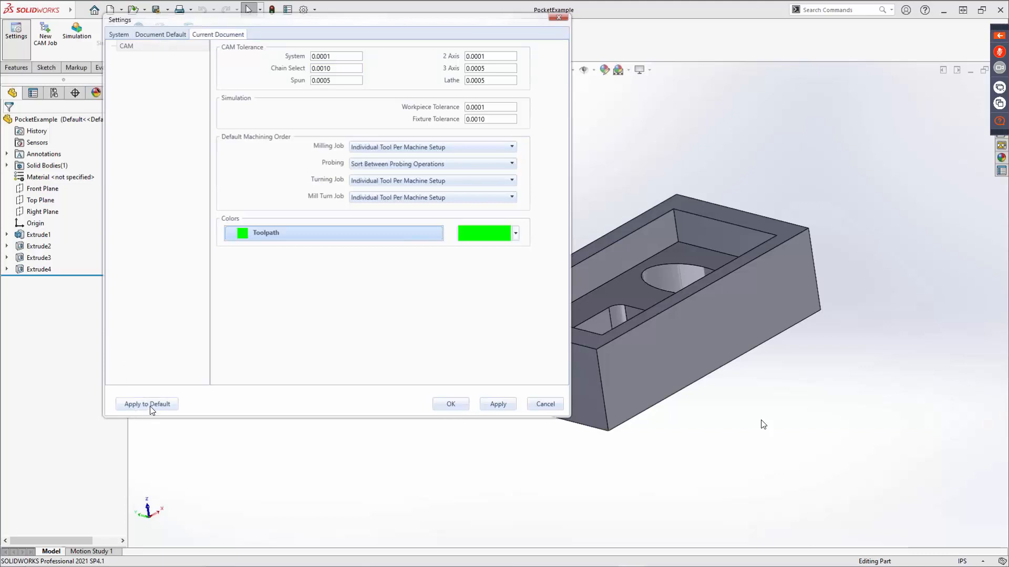
pyautogui.click(156, 35)
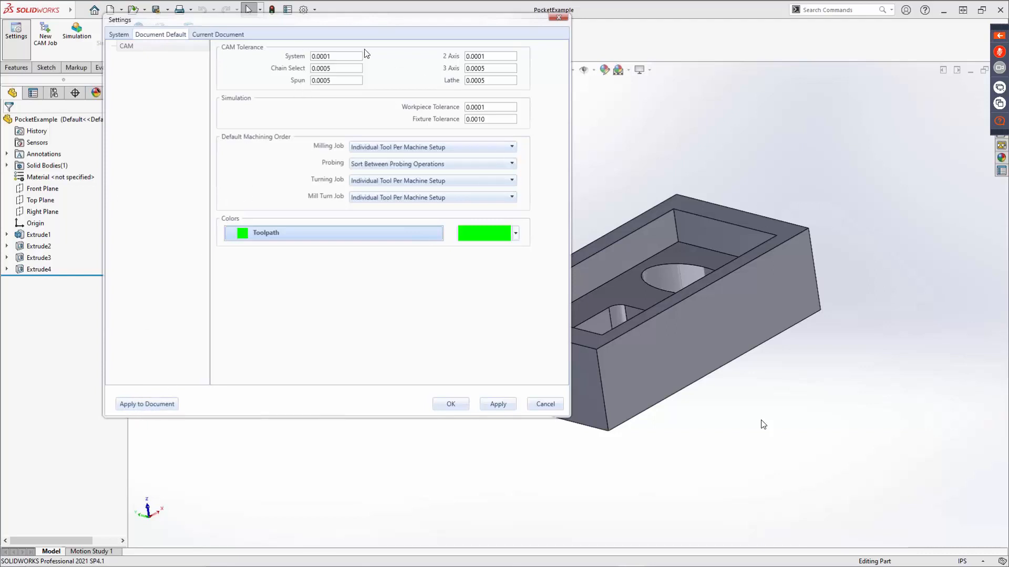
pyautogui.click(224, 35)
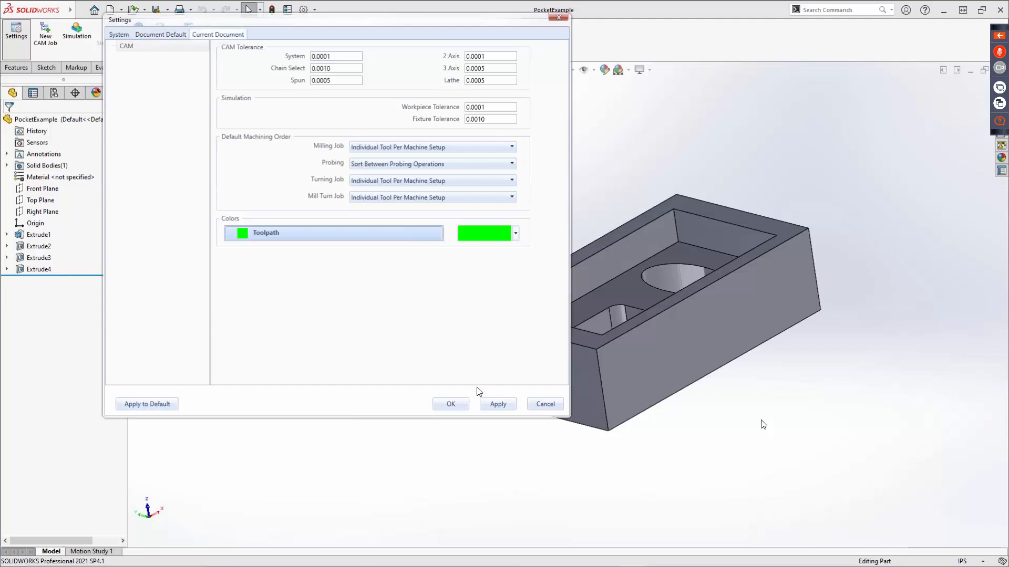
pyautogui.click(452, 405)
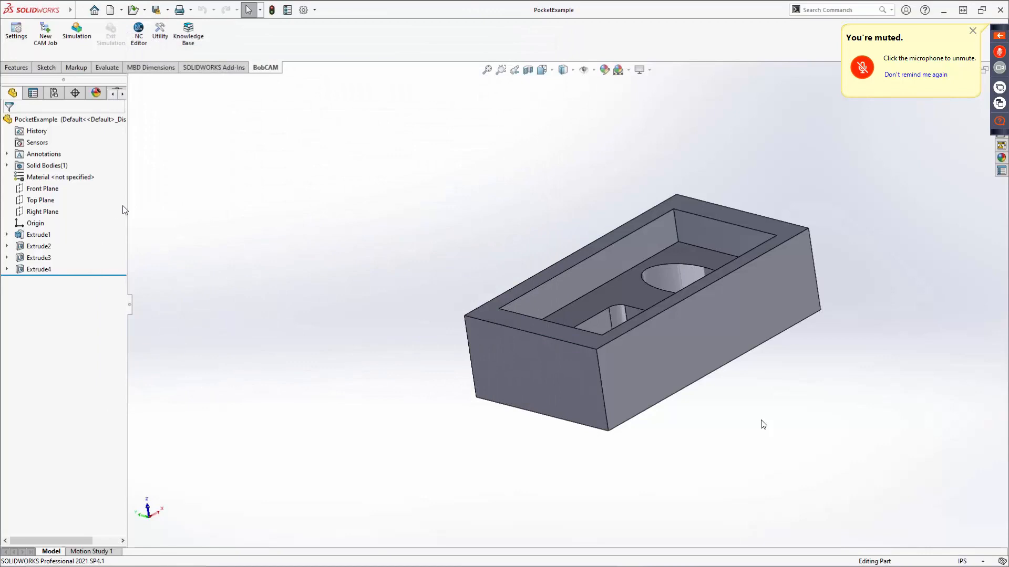
# Widen the feature tree pane, show the CAM Tree manager, and open the Current Settings of CAM Defaults.
pyautogui.moveTo(127, 206); pyautogui.dragTo(192, 213)
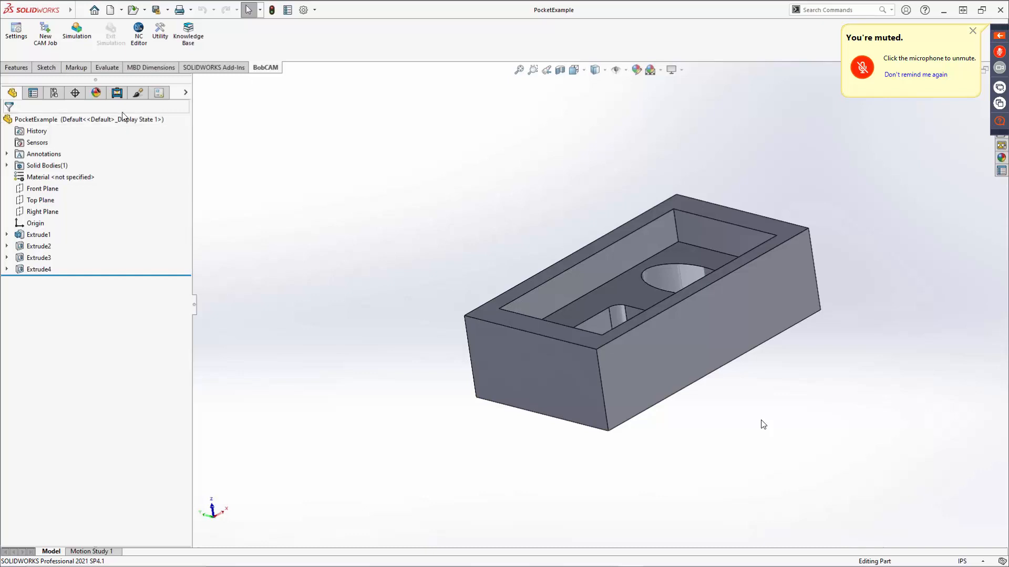
pyautogui.click(116, 94)
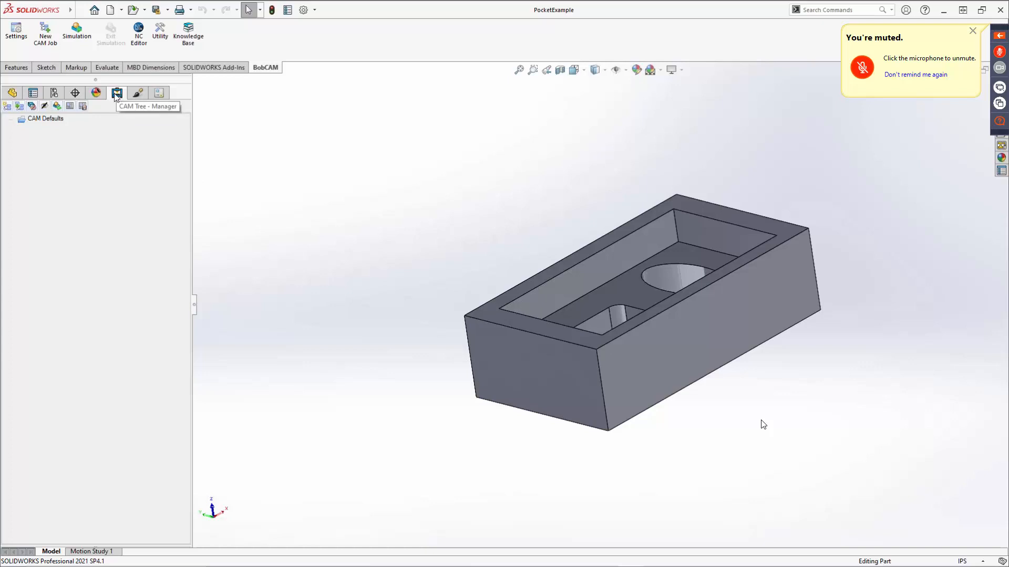
pyautogui.rightClick(41, 120)
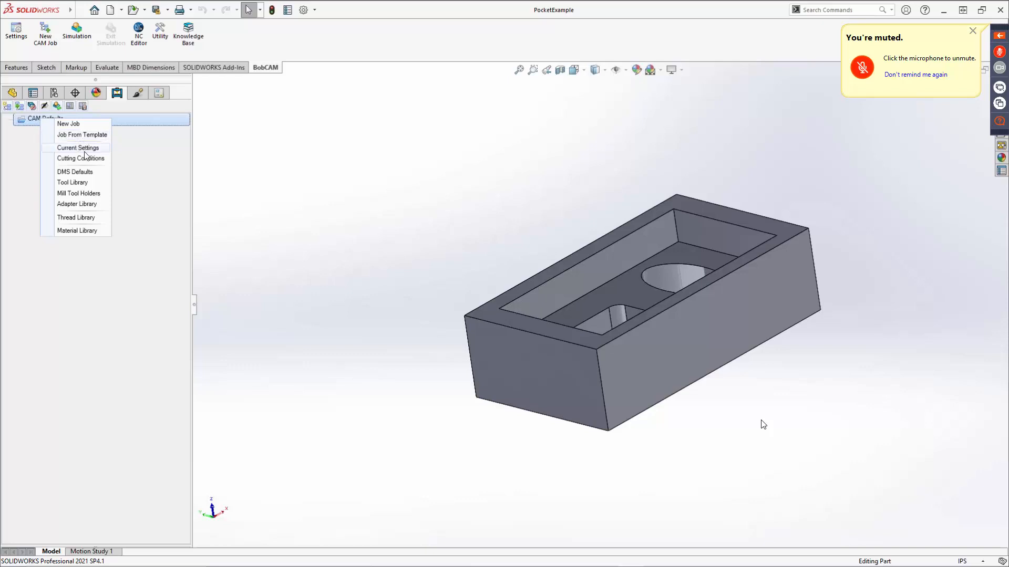
pyautogui.click(81, 149)
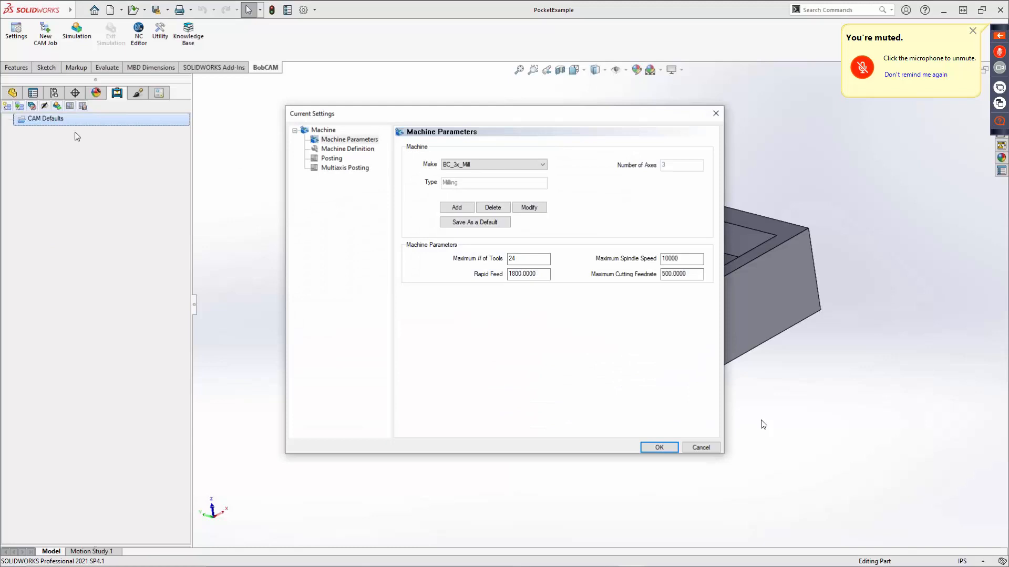
# Move the Current Settings dialog up and browse the available machine makes without changing the selection.
pyautogui.moveTo(427, 122); pyautogui.dragTo(422, 44)
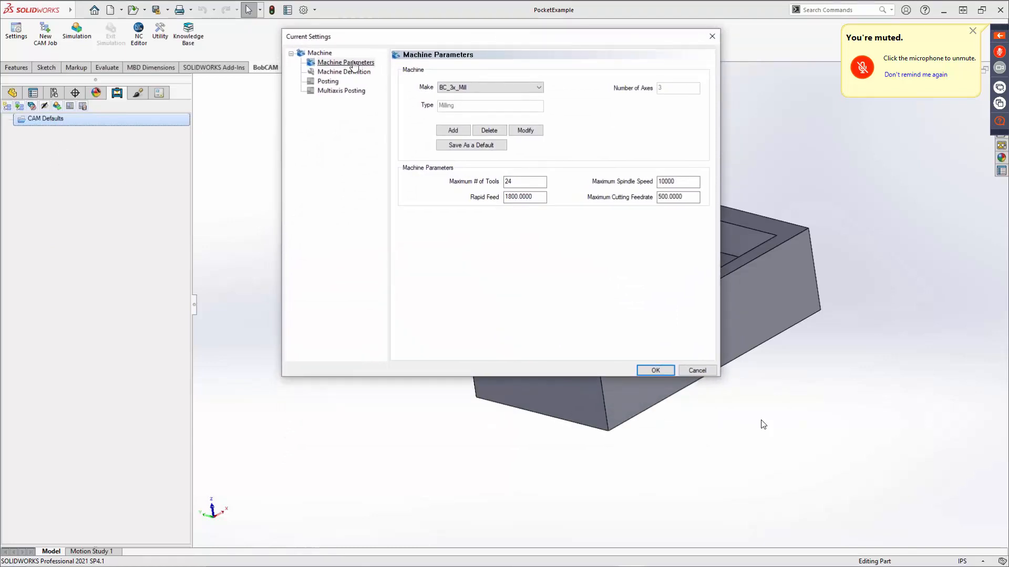
pyautogui.click(495, 89)
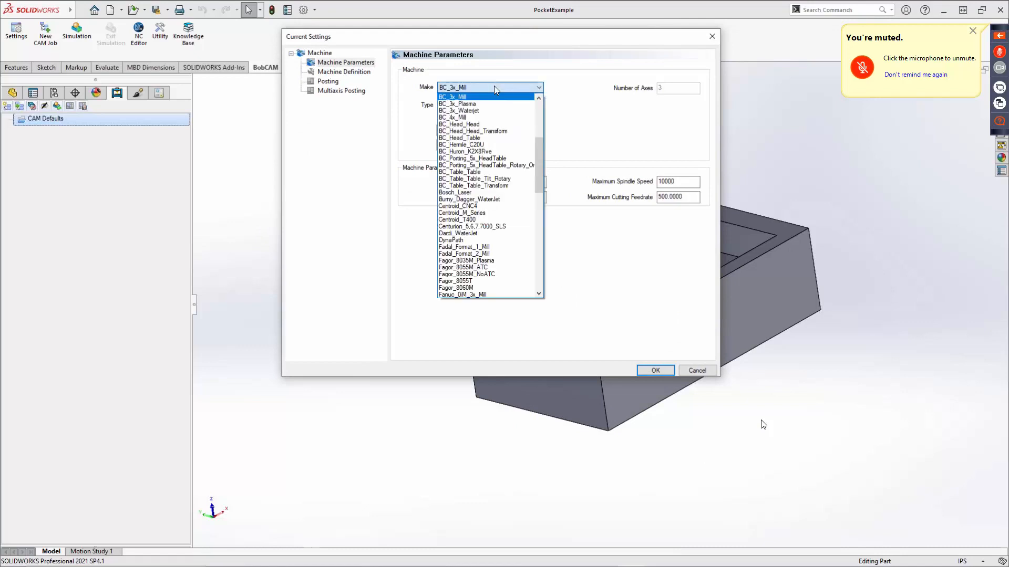
pyautogui.scroll(4, 508, 196)
pyautogui.scroll(5, 507, 192)
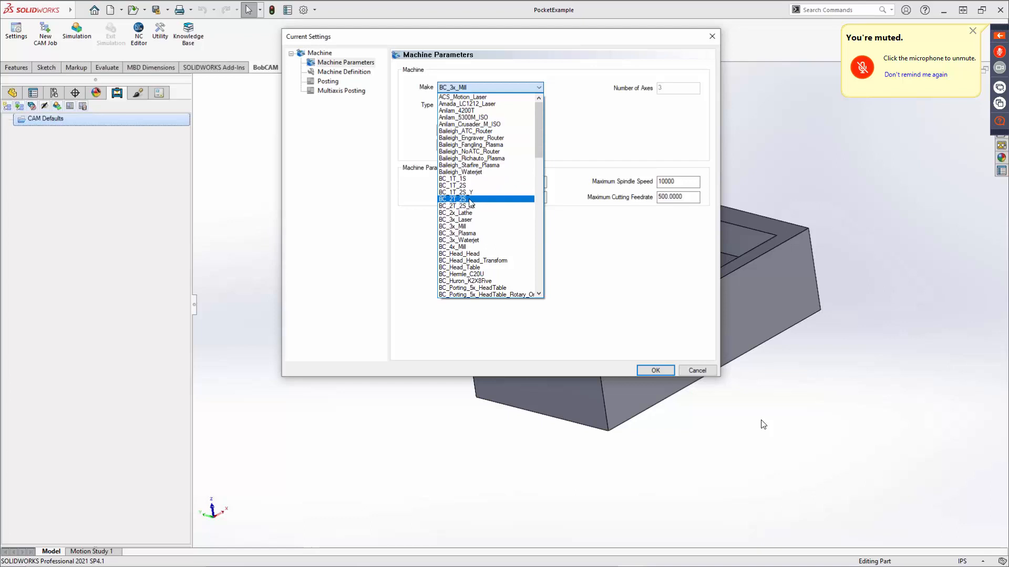
pyautogui.scroll(-2, 470, 201)
pyautogui.scroll(-9, 469, 200)
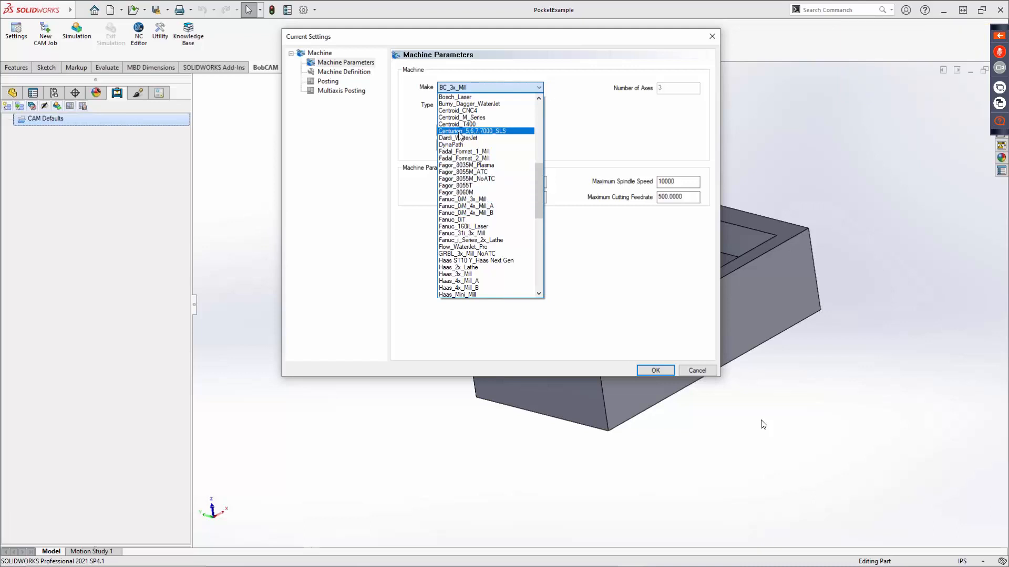
pyautogui.click(402, 137)
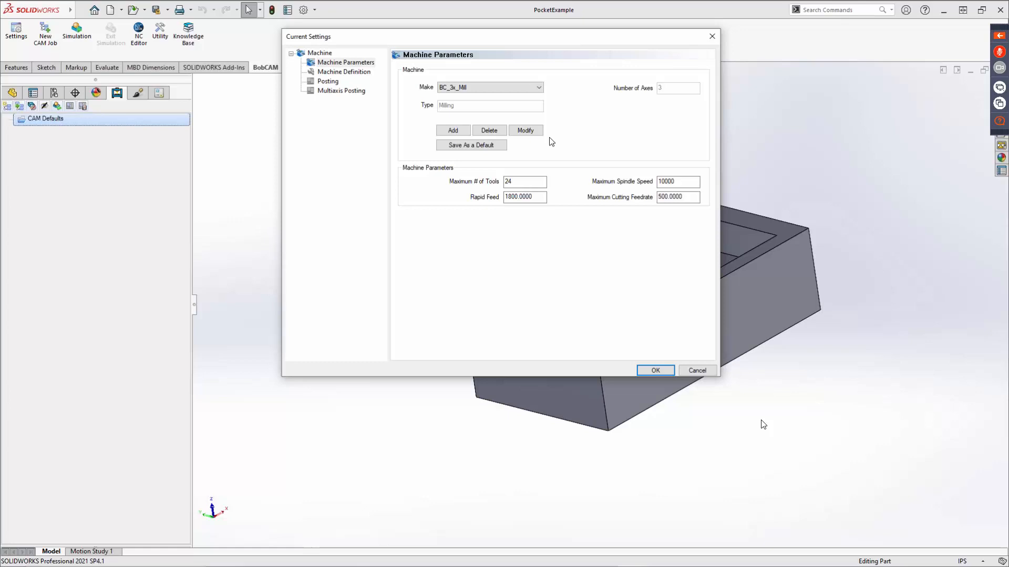
# Recheck the machine make list, keep BC_3x_Mill, and save it as the default machine.
pyautogui.click(494, 88)
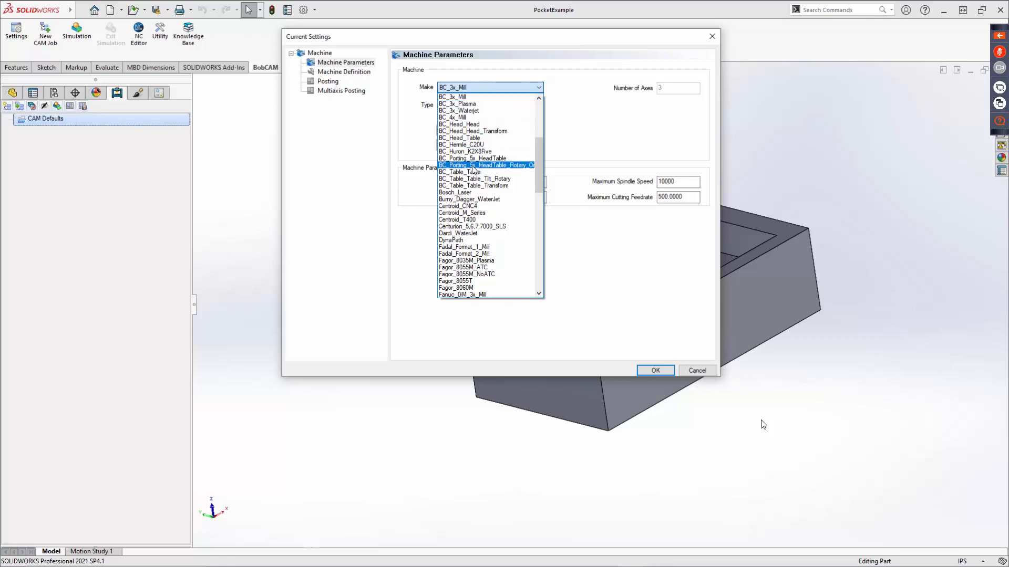
pyautogui.click(596, 125)
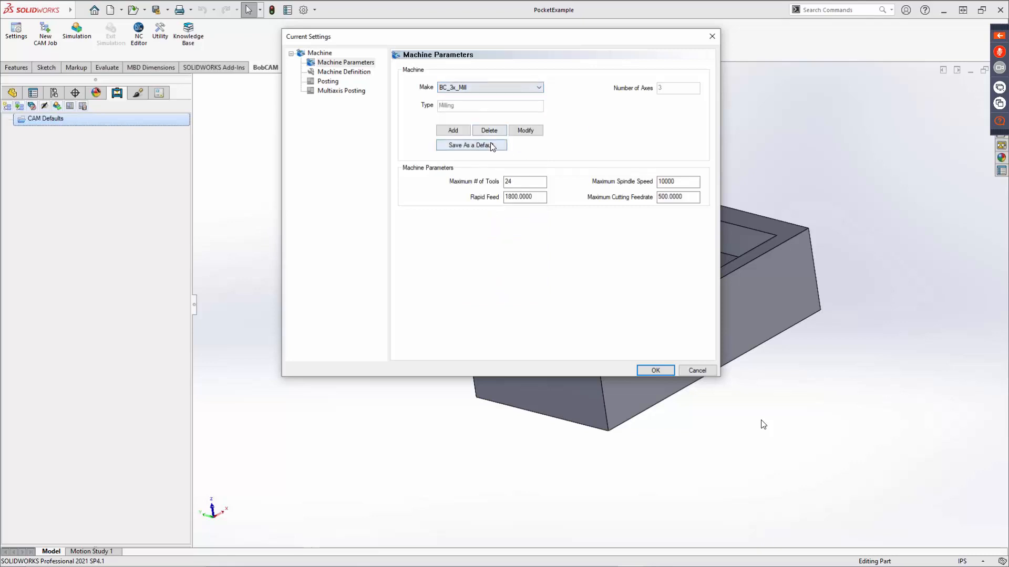
pyautogui.click(470, 147)
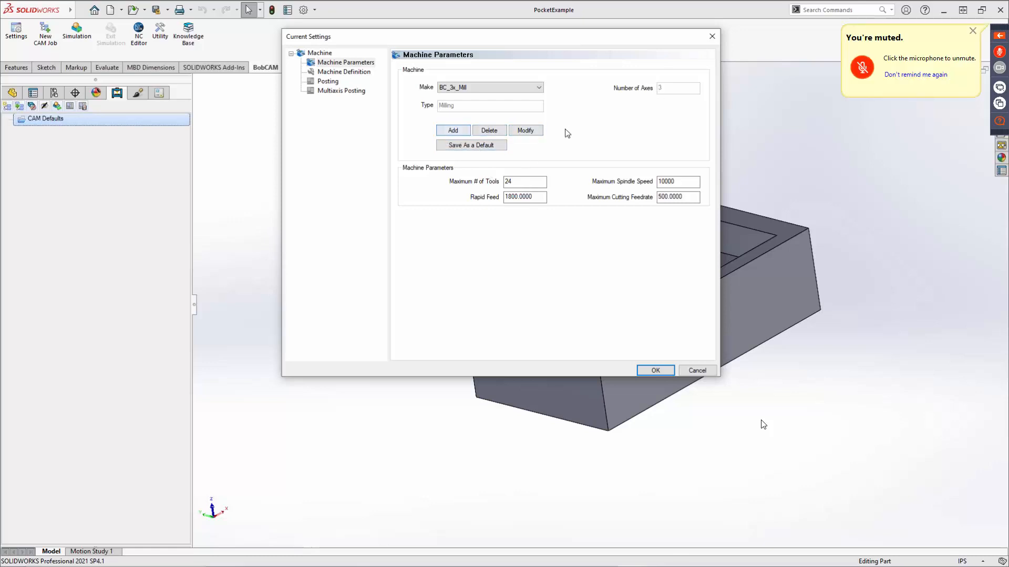
# Check the machine type choices available when modifying the BC_3x_Mill machine, and leave it without changes.
pyautogui.click(526, 131)
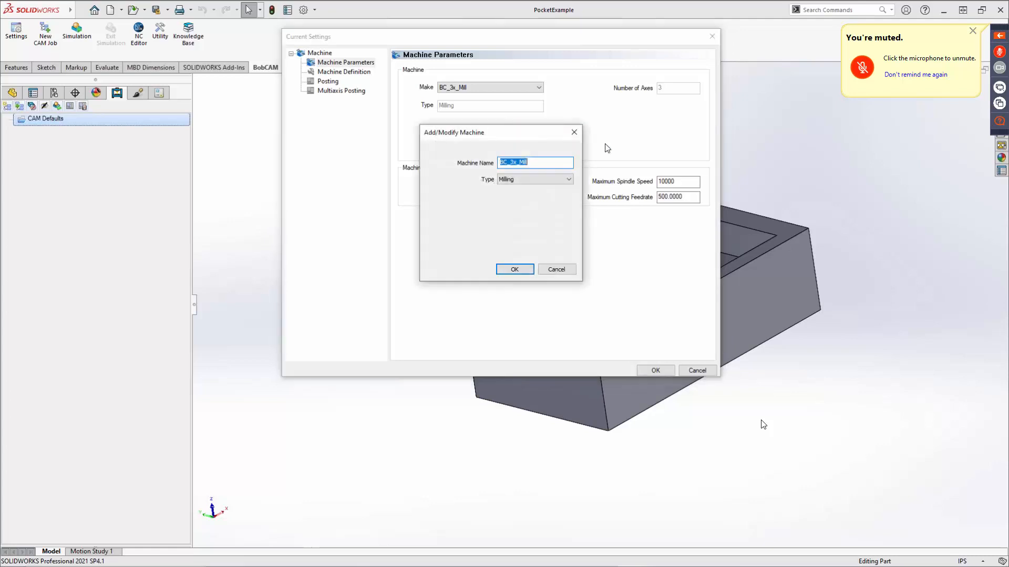
pyautogui.click(552, 177)
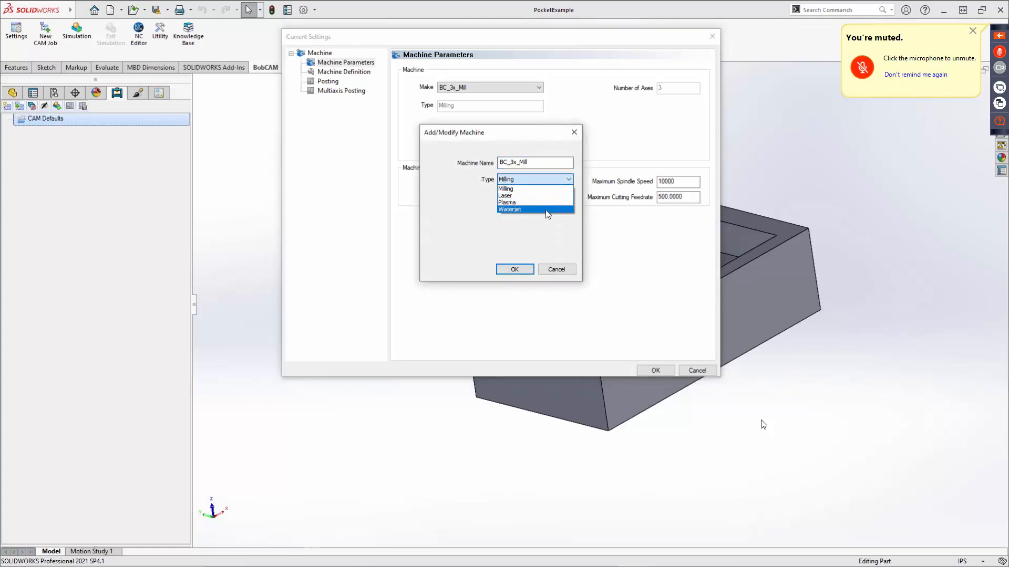
pyautogui.click(547, 234)
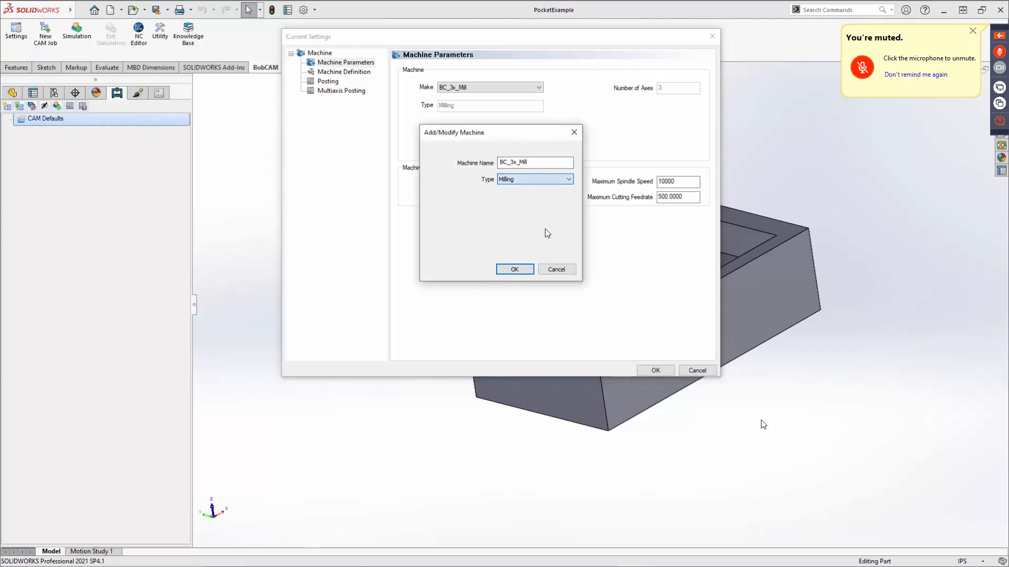
pyautogui.click(557, 272)
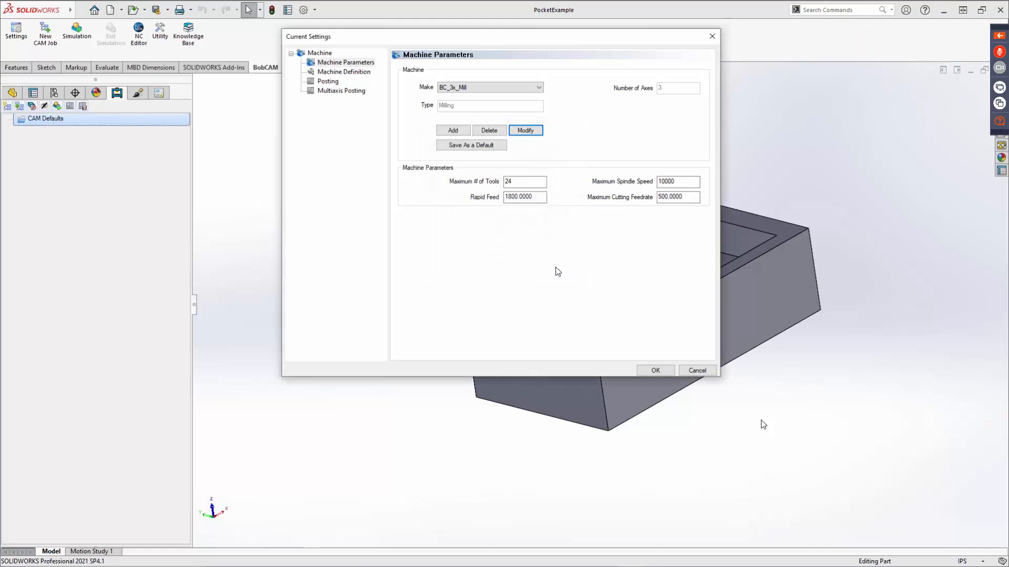
# Review the machine type and axes choices for adding a new machine, and cancel without adding one.
pyautogui.click(452, 132)
pyautogui.click(548, 181)
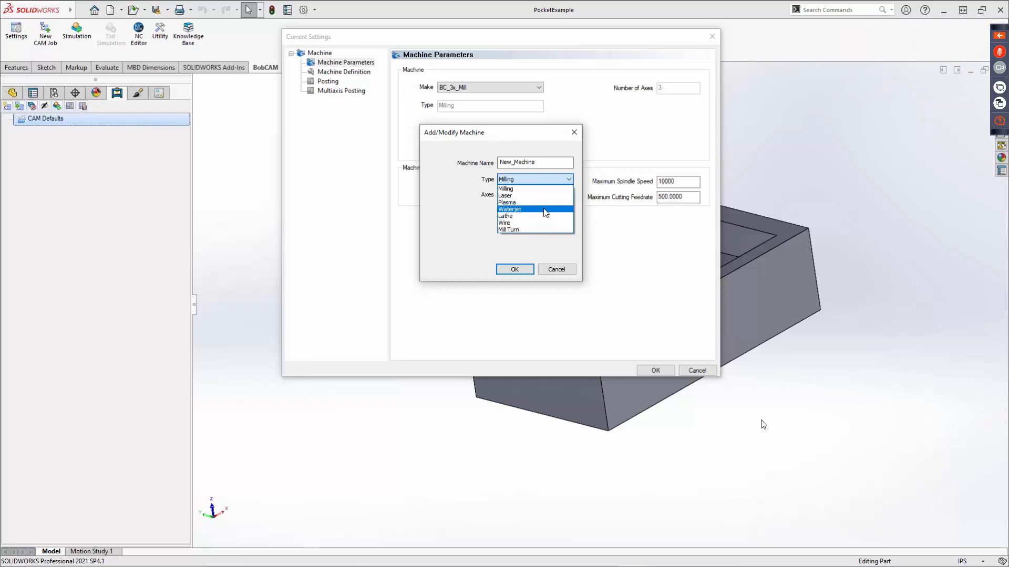
pyautogui.click(467, 191)
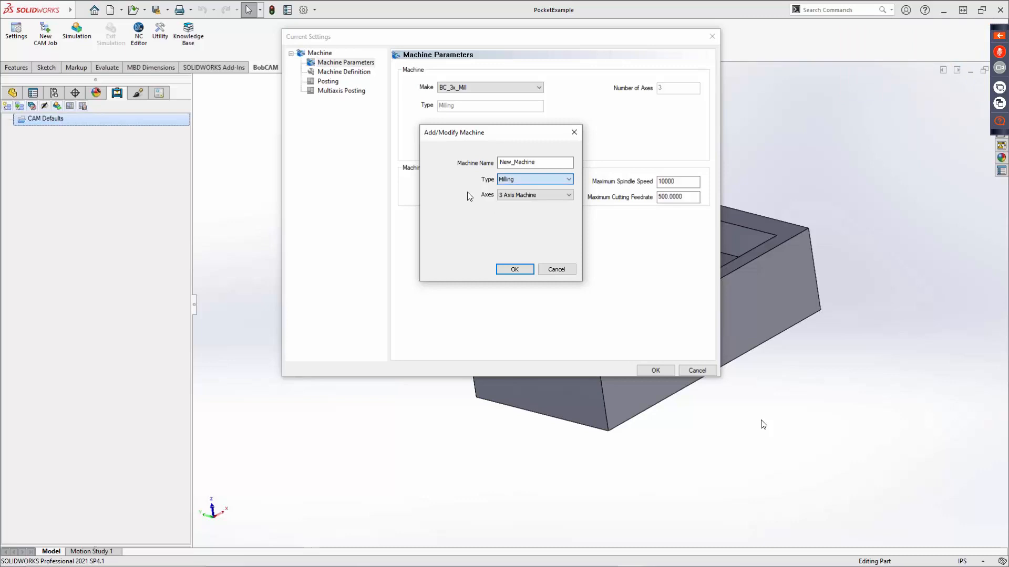
pyautogui.click(535, 195)
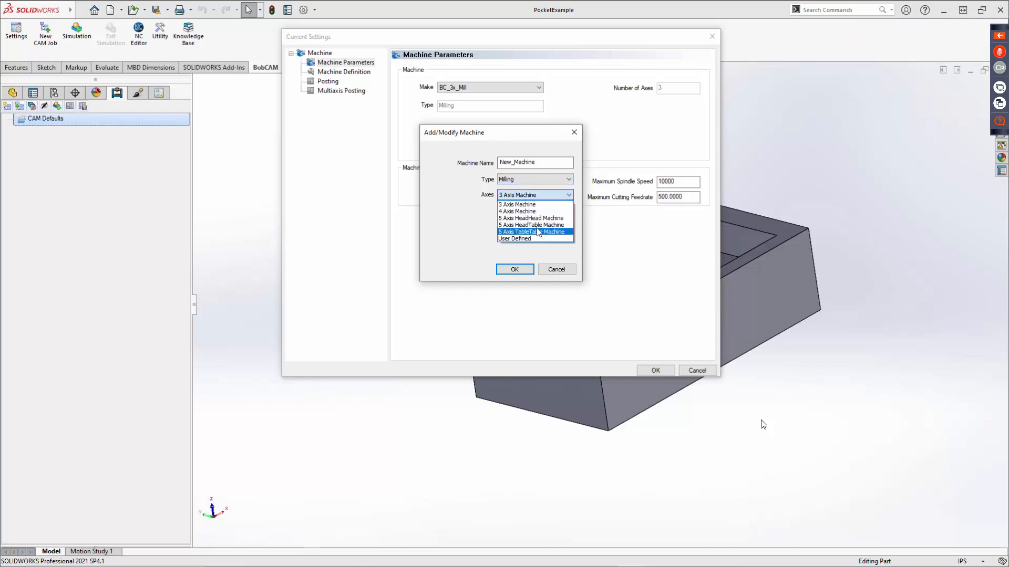
pyautogui.click(555, 258)
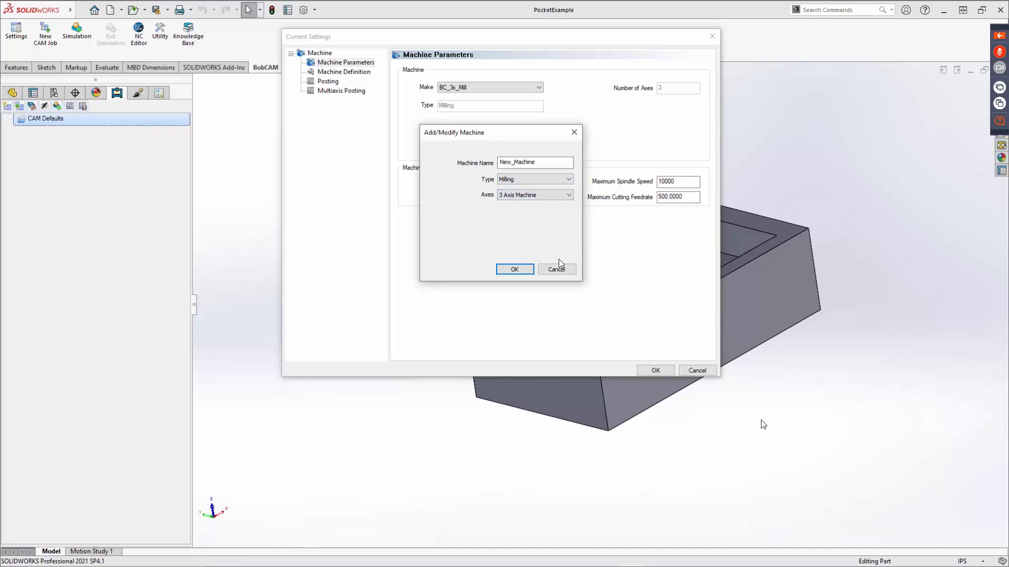
pyautogui.click(558, 269)
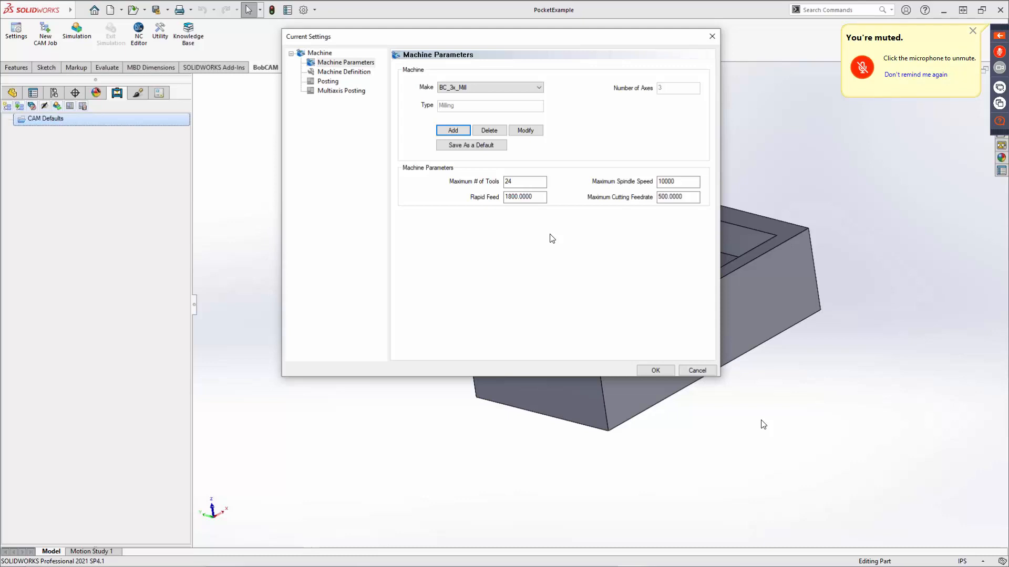
# View the machine definition tree of BC_3x_Mill, and return to the machine parameters.
pyautogui.click(357, 73)
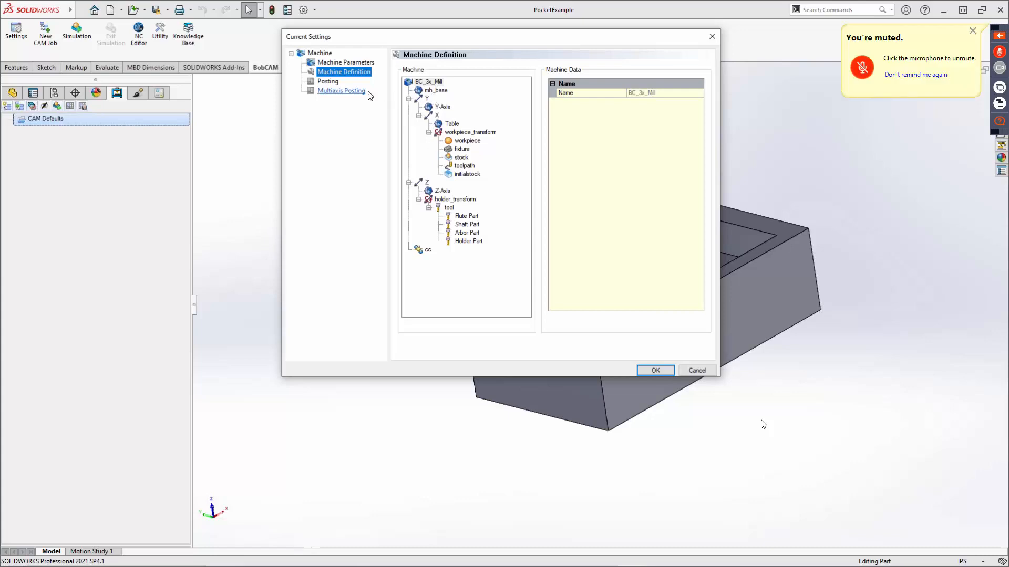
pyautogui.press('Up')
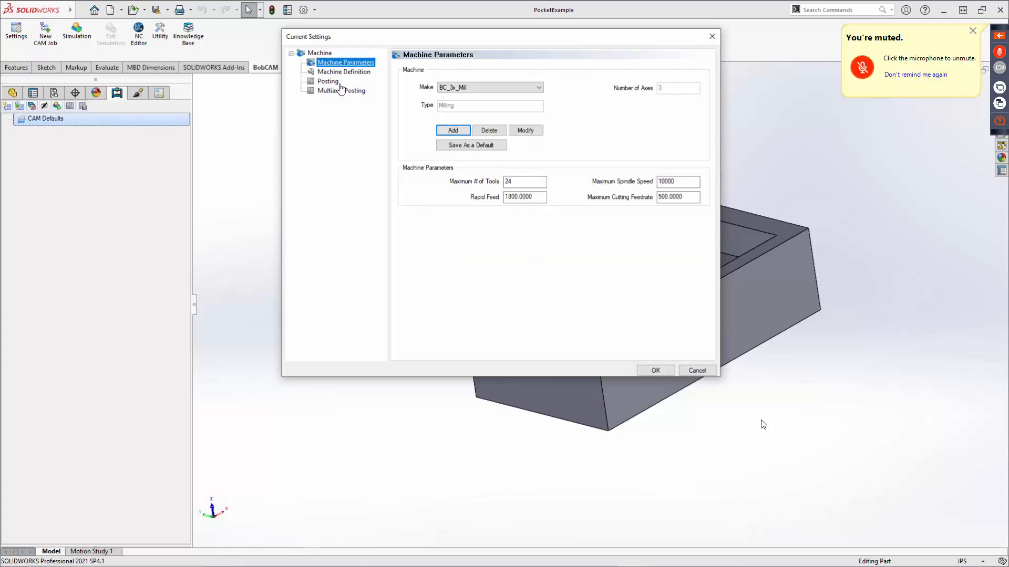
# Check the maximum tool count, rapid feed and cutting feedrate fields, and set the maximum spindle speed to 20000.
pyautogui.click(508, 183)
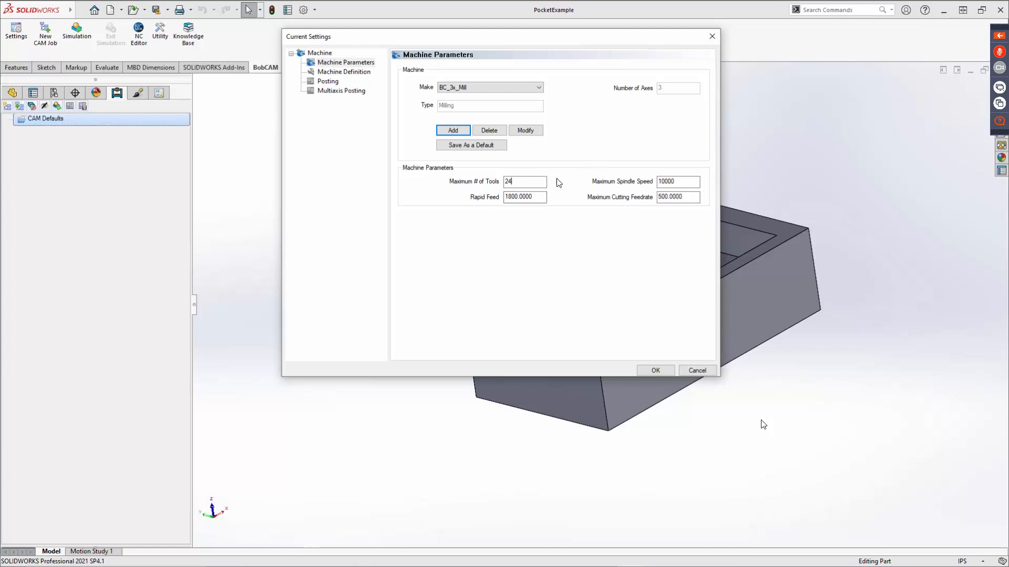
pyautogui.click(535, 197)
pyautogui.click(682, 200)
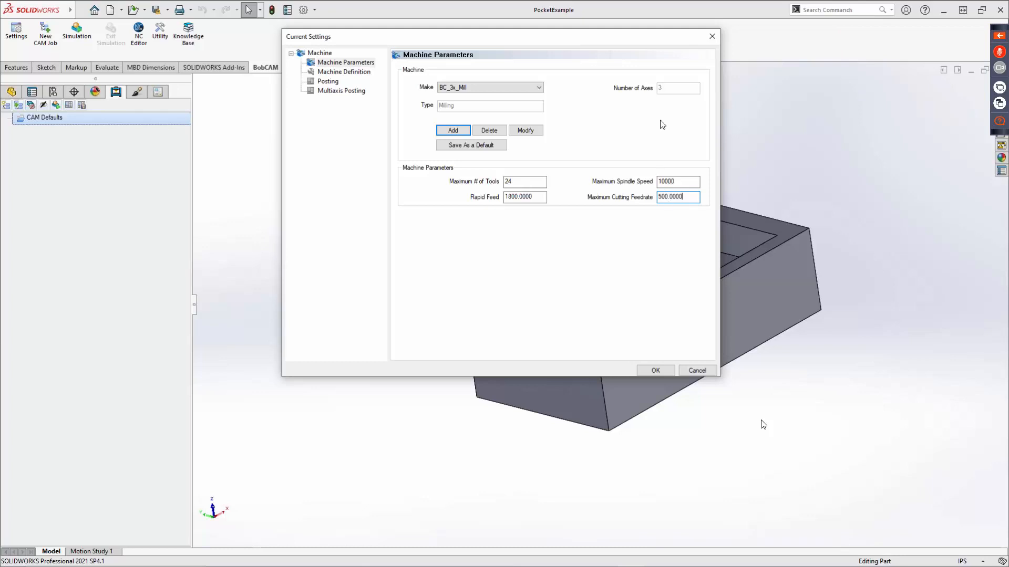
pyautogui.doubleClick(677, 182)
pyautogui.write('20000')
# Show the machine's posting settings and examine the NC file extension and program number fields.
pyautogui.click(326, 82)
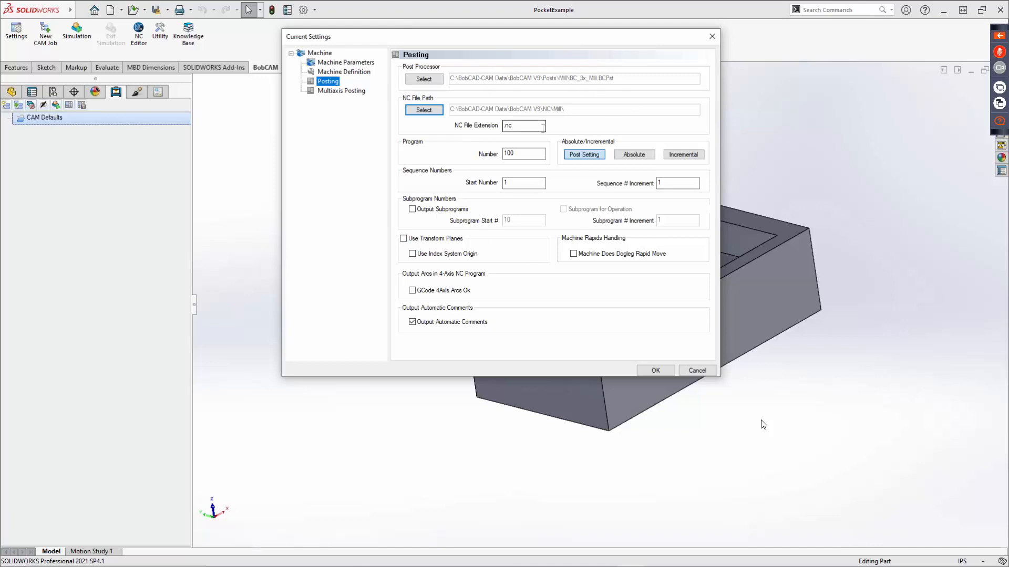
pyautogui.doubleClick(522, 126)
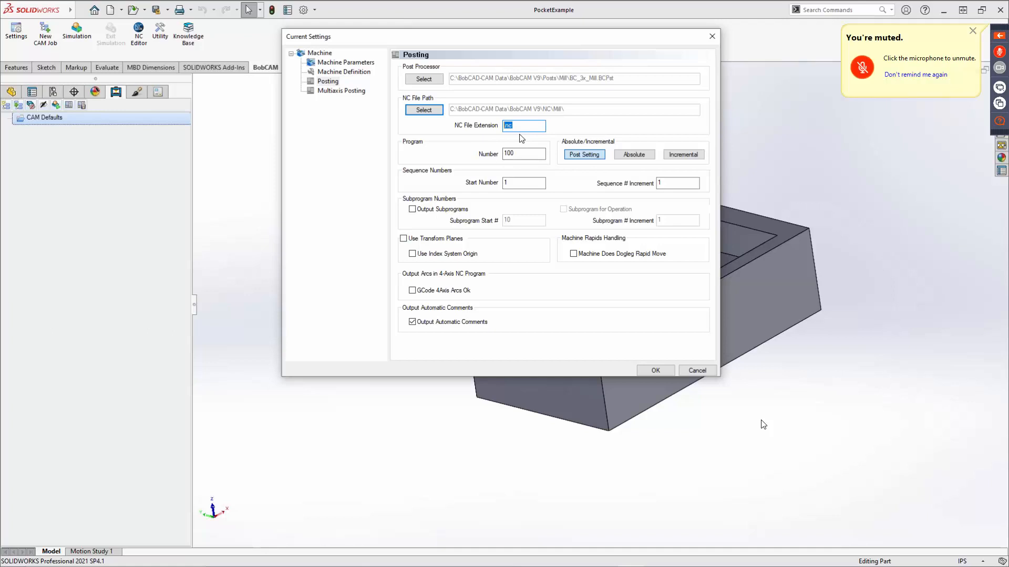
pyautogui.press('Tab')
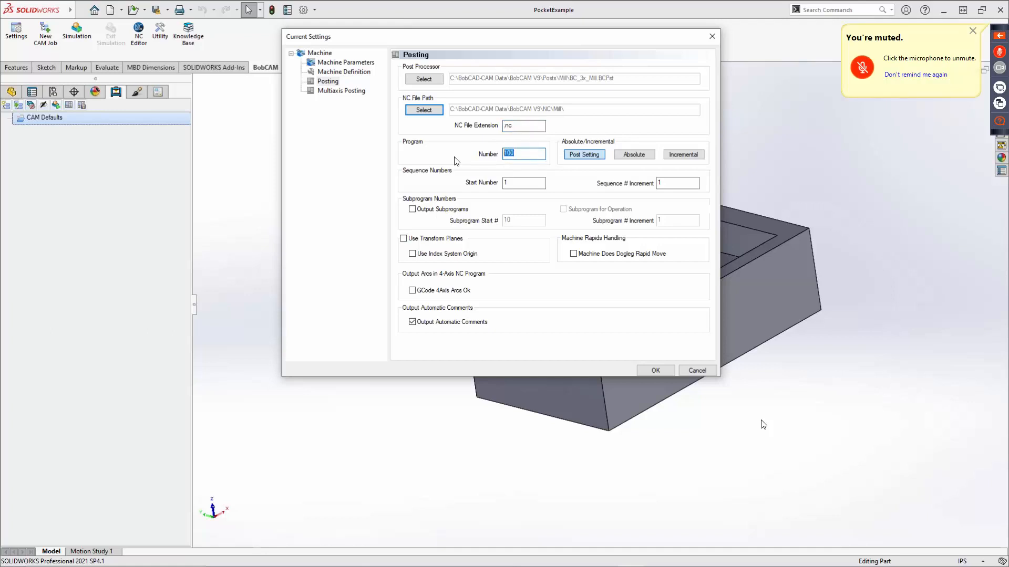
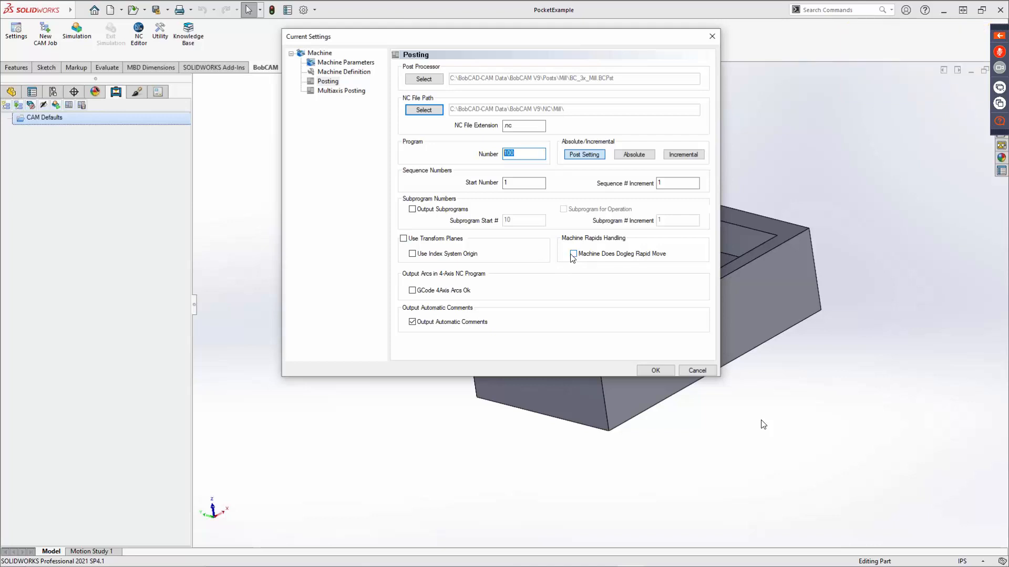
# Examine the dogleg rapid move option, then the multiaxis posting choices for machine limits and standard move list coordinates.
pyautogui.click(573, 255)
pyautogui.click(573, 255)
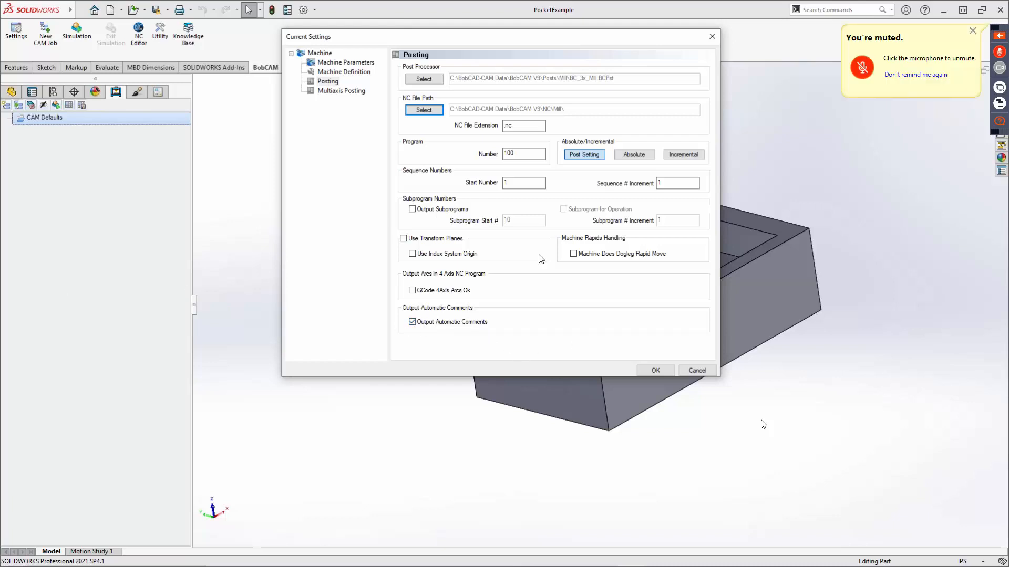
pyautogui.click(336, 91)
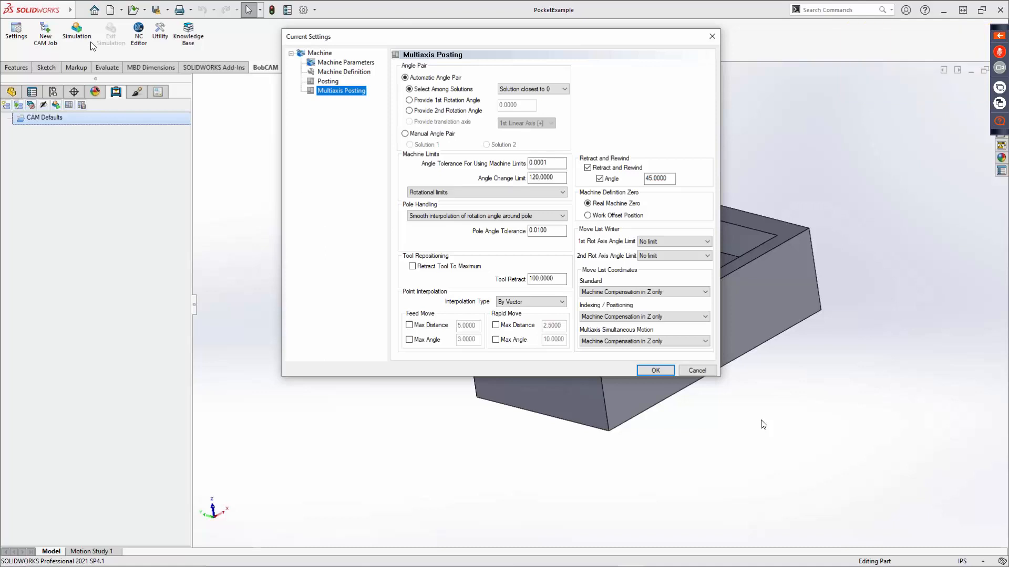
pyautogui.click(464, 194)
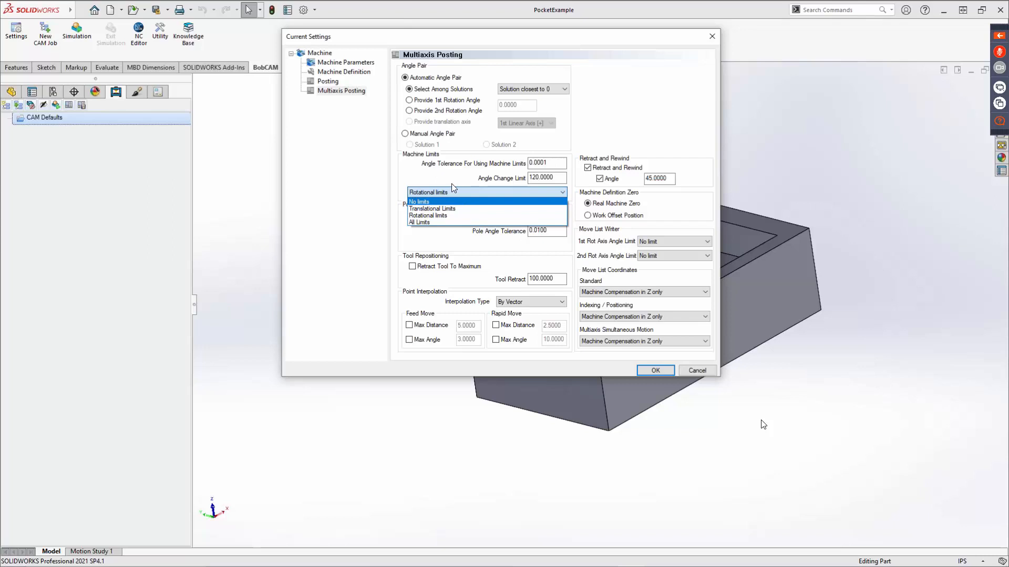
pyautogui.click(453, 191)
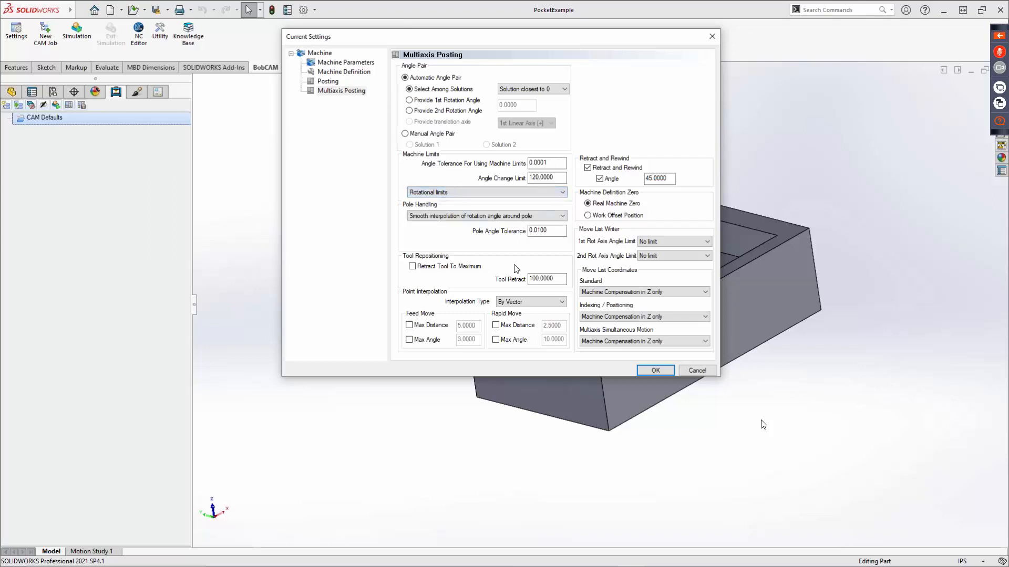
pyautogui.click(676, 292)
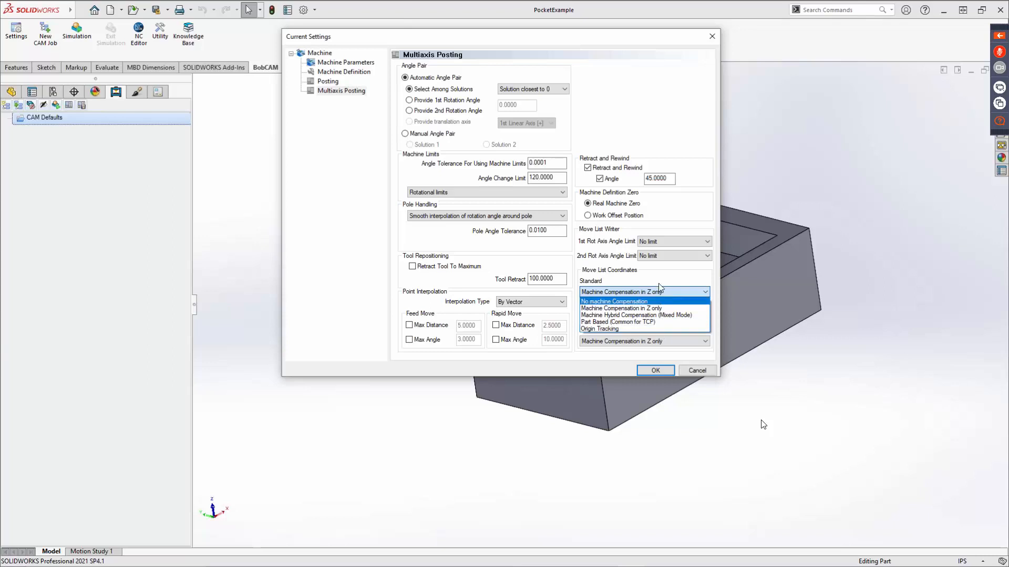
pyautogui.click(650, 307)
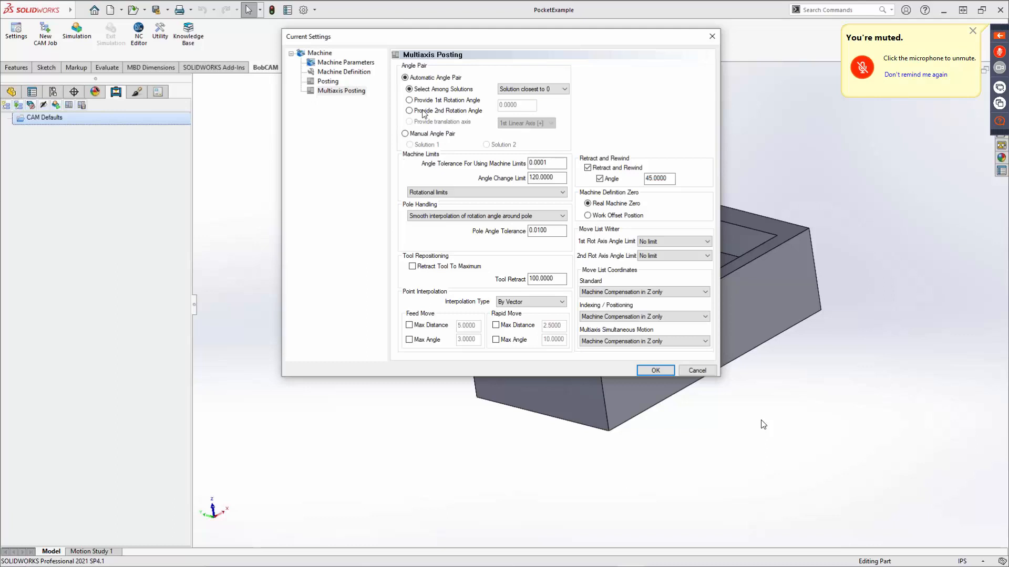
# Revisit the posting, machine definition and machine parameters pages, and accept the current machine settings.
pyautogui.click(330, 84)
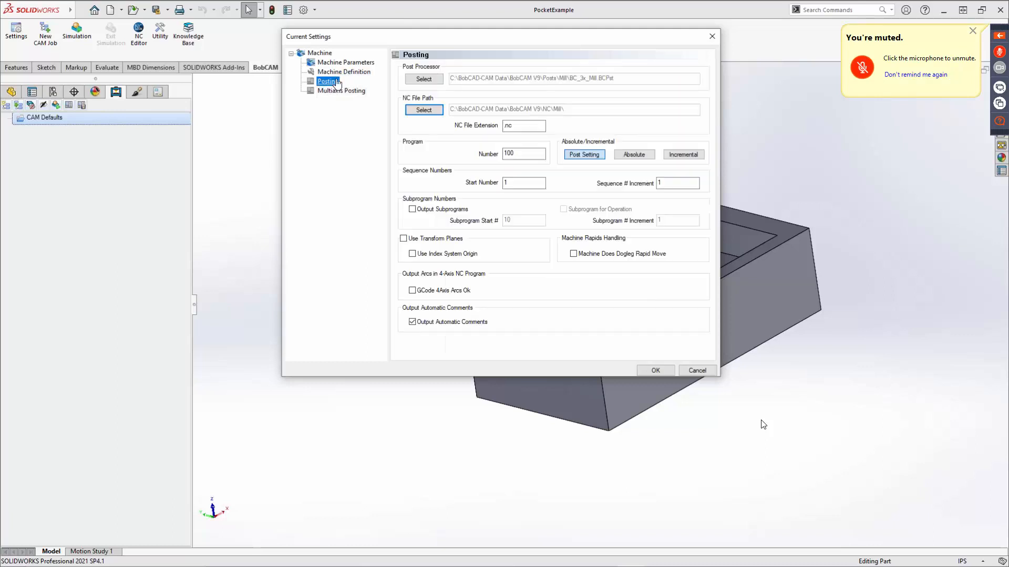
pyautogui.click(344, 73)
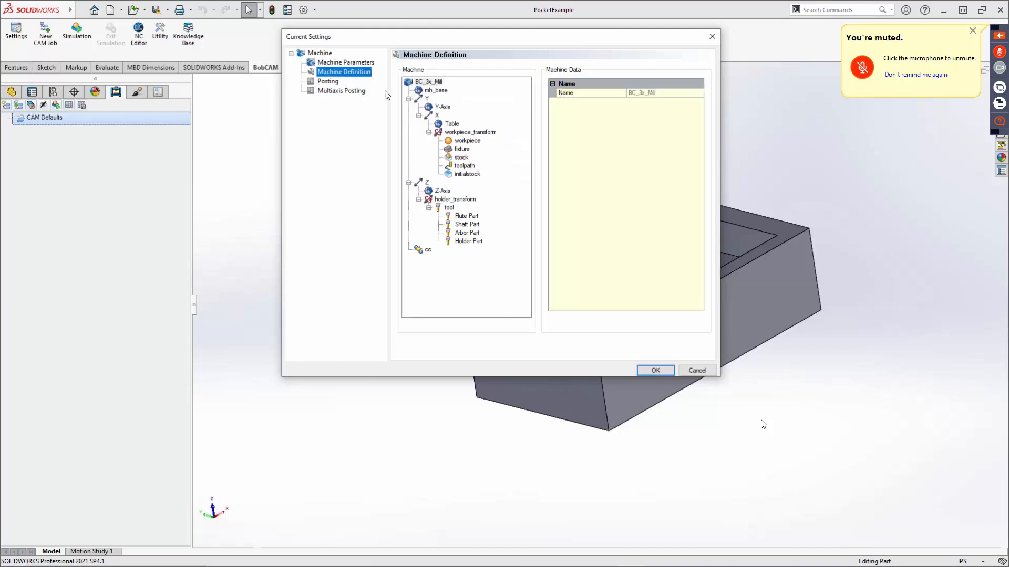
pyautogui.click(352, 63)
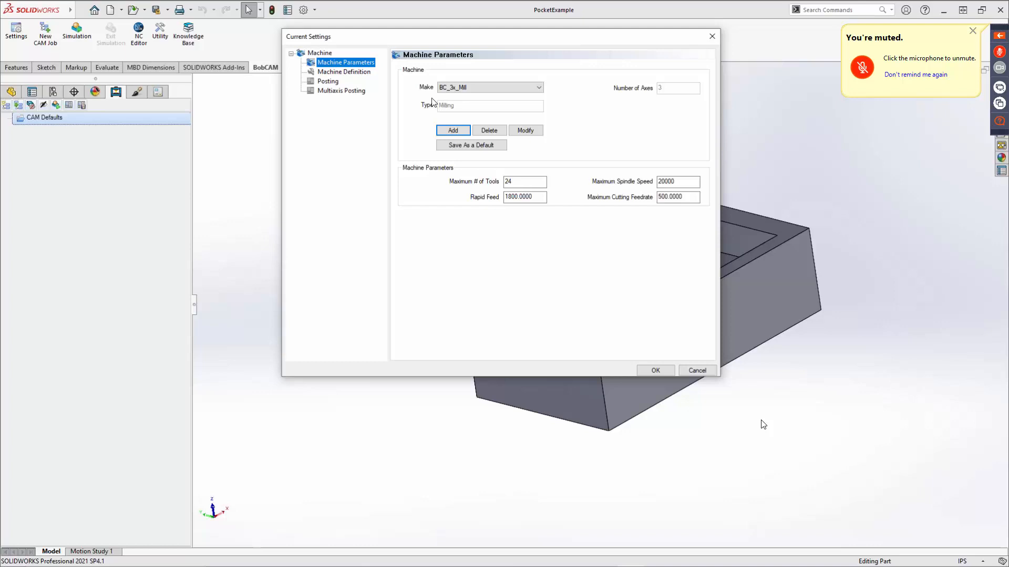
pyautogui.click(657, 370)
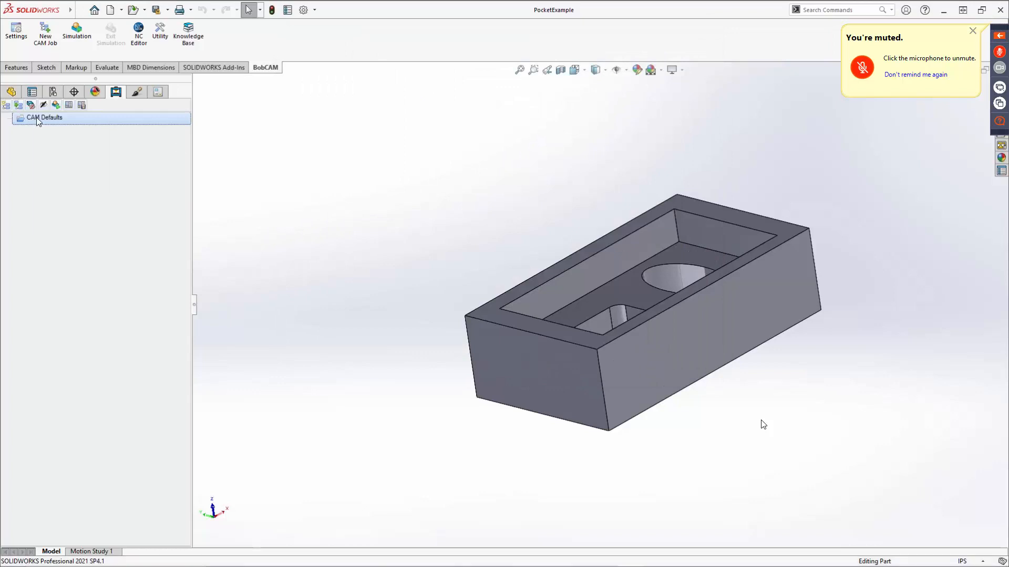
# Review the default cutting condition parameters for drilling, reaming, chamfering, counterboring and boring, and cancel without changes.
pyautogui.rightClick(36, 118)
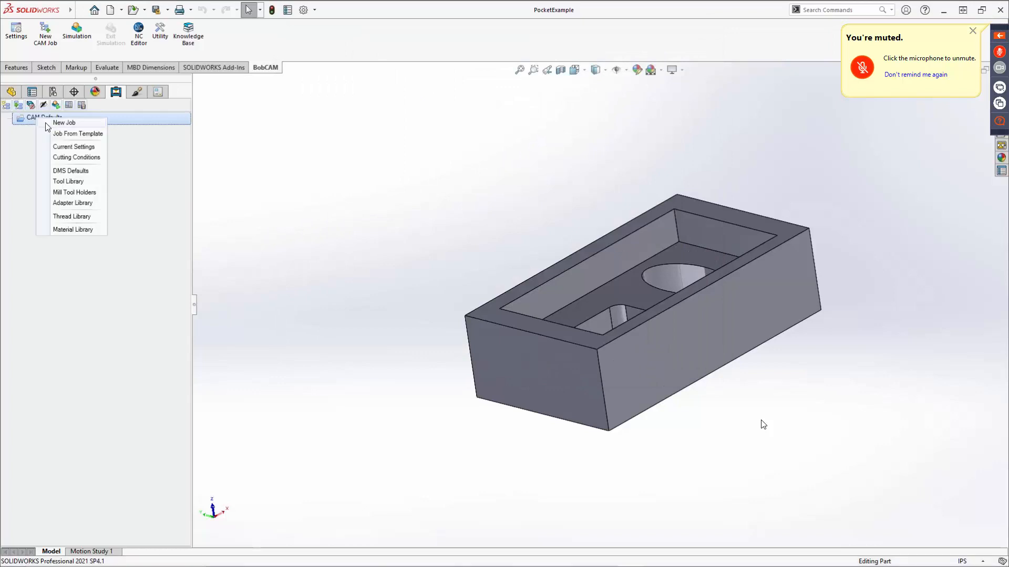
pyautogui.click(66, 158)
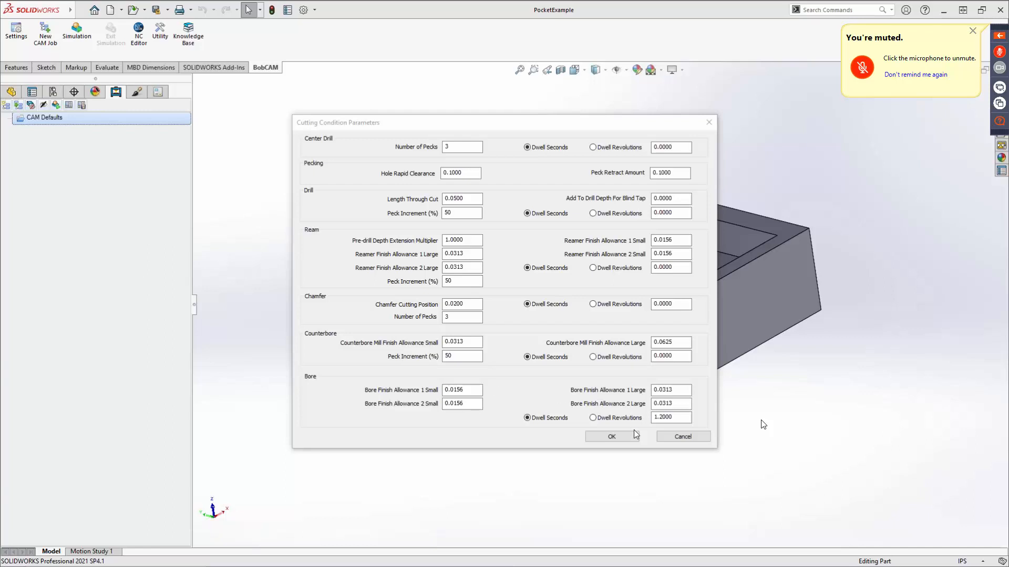
pyautogui.click(668, 438)
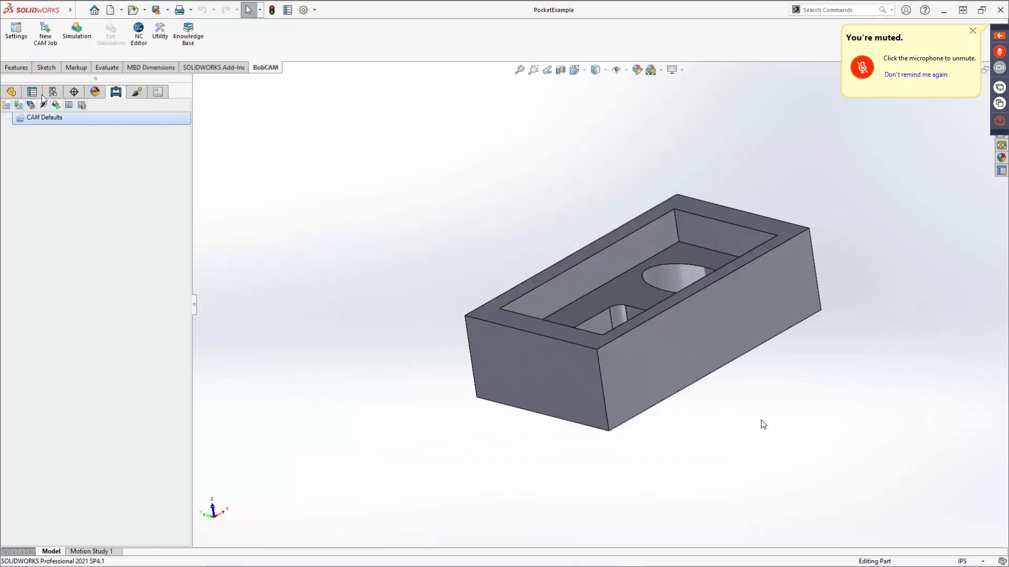
# Show the DMS defaults and examine the operations in the Profiling template of the Mill 2 Axis Templates.
pyautogui.rightClick(38, 117)
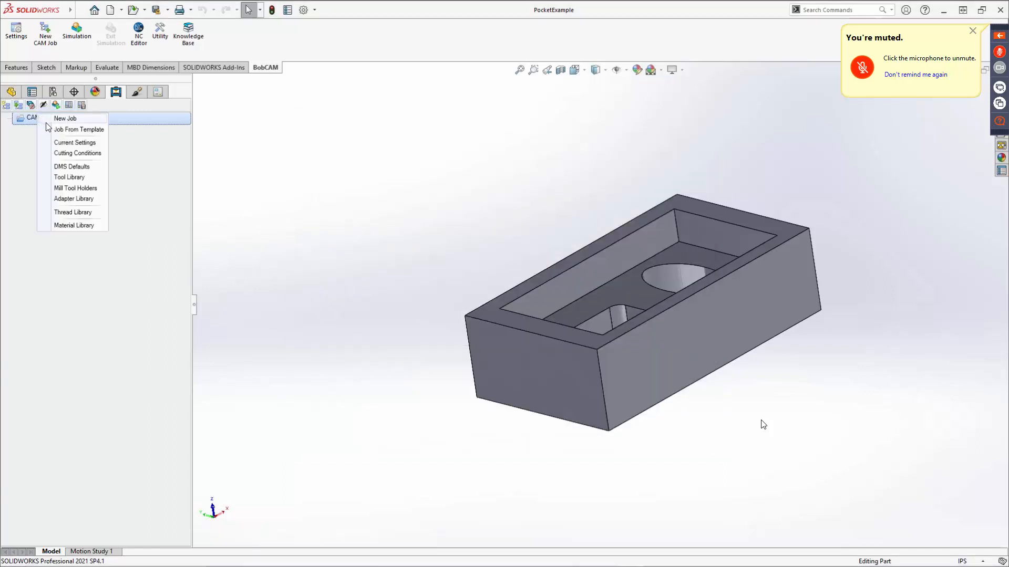
pyautogui.click(67, 167)
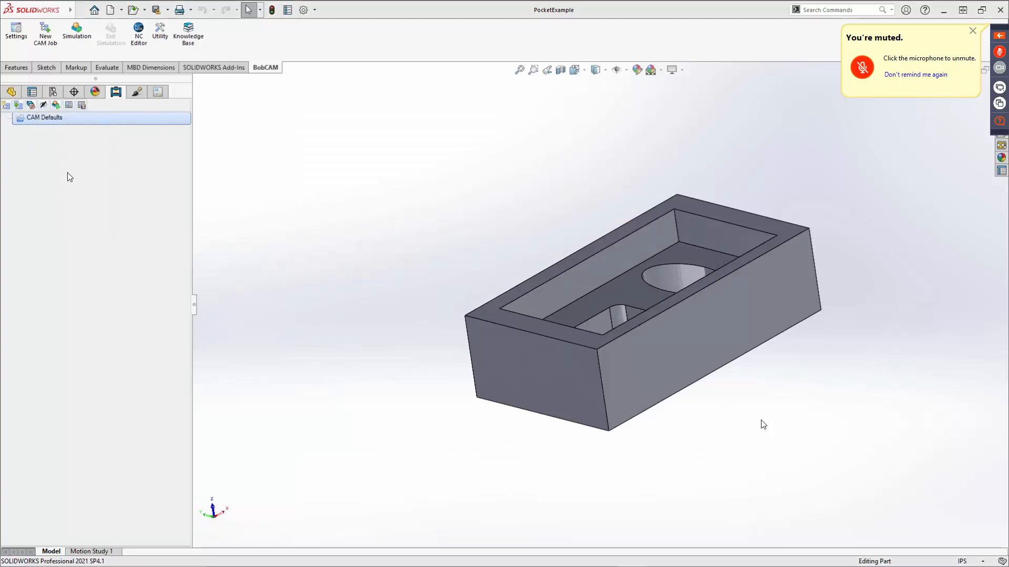
pyautogui.moveTo(505, 155); pyautogui.dragTo(562, 106)
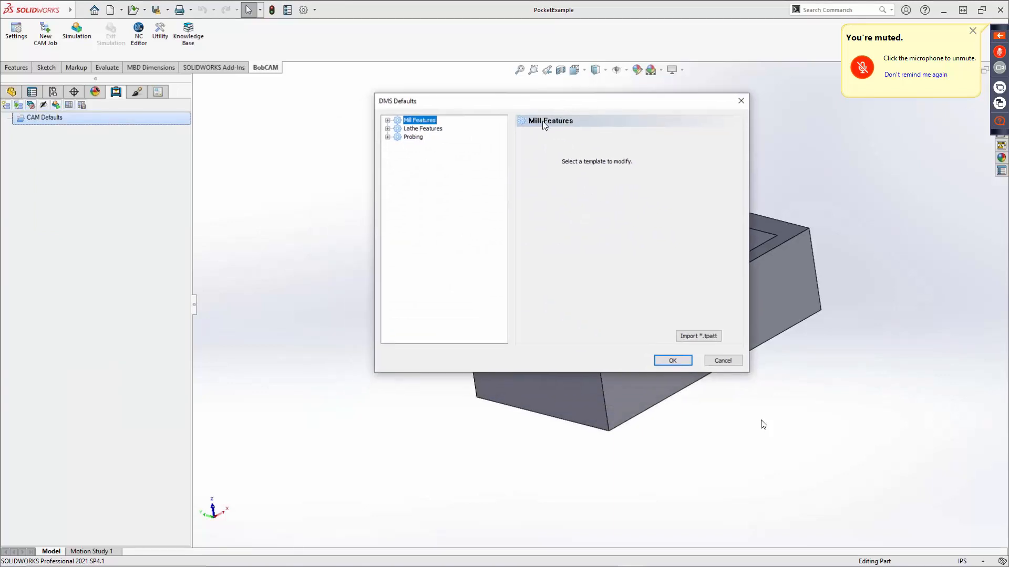
pyautogui.click(388, 121)
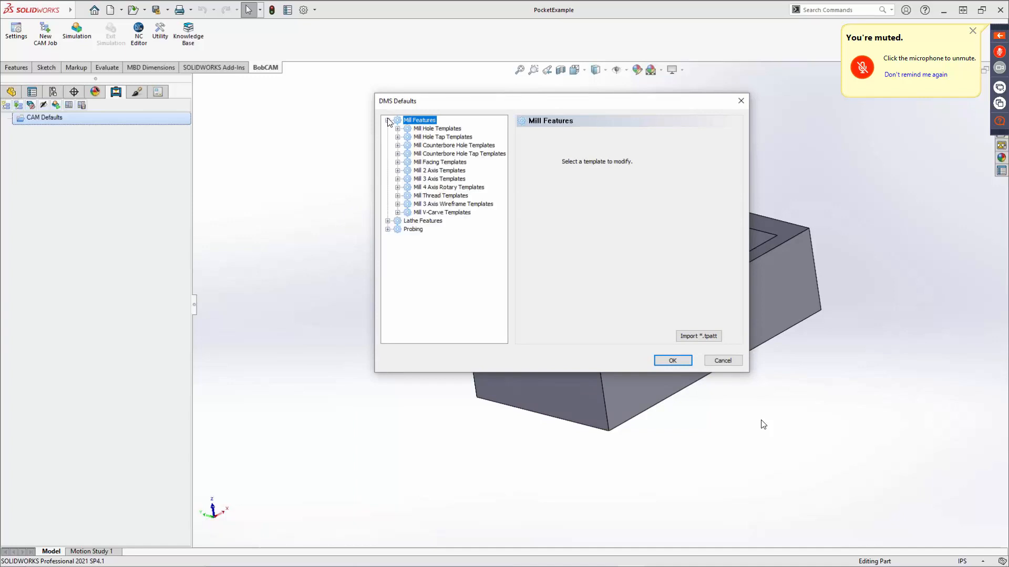
pyautogui.click(398, 170)
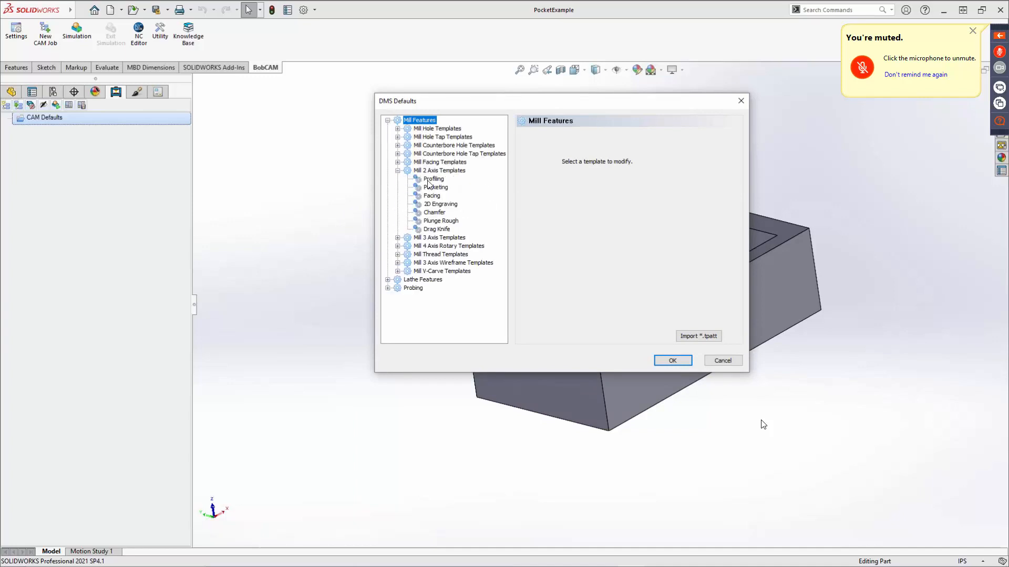
pyautogui.click(430, 179)
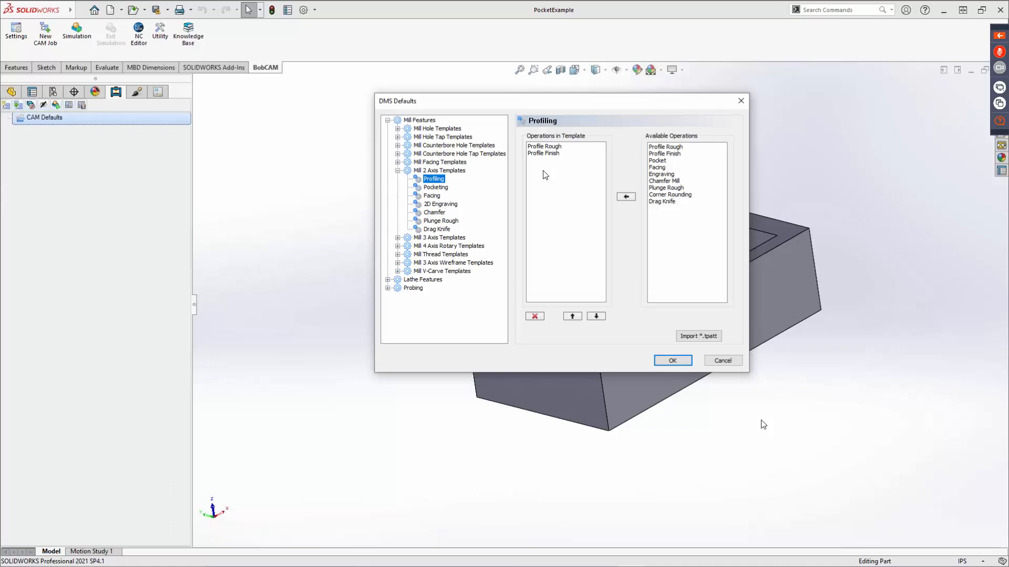
pyautogui.click(545, 147)
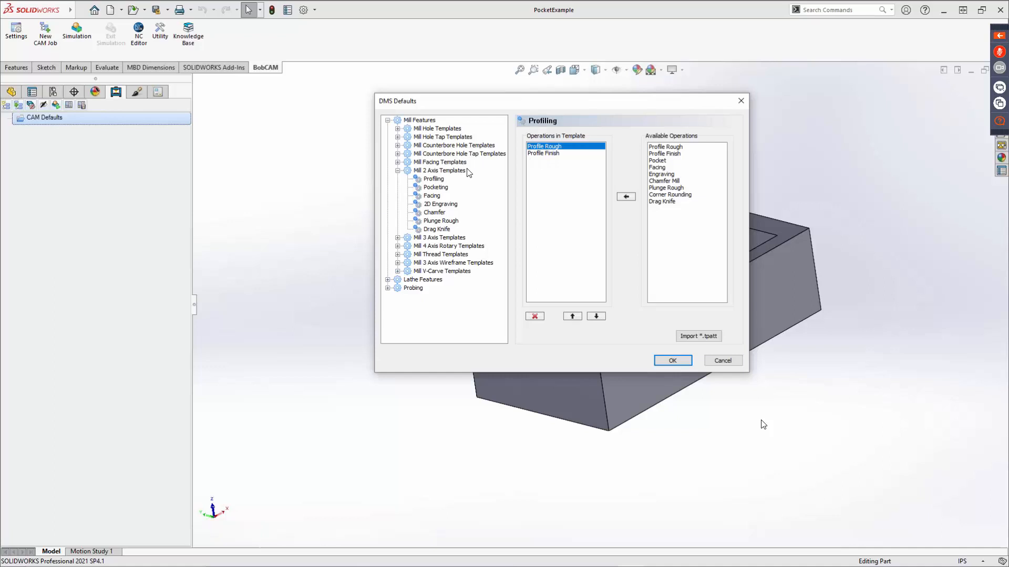
# Compare the operations in Strategy 1, Strategy 2 and Strategy 3 of the Mill 3 Axis Templates.
pyautogui.click(398, 171)
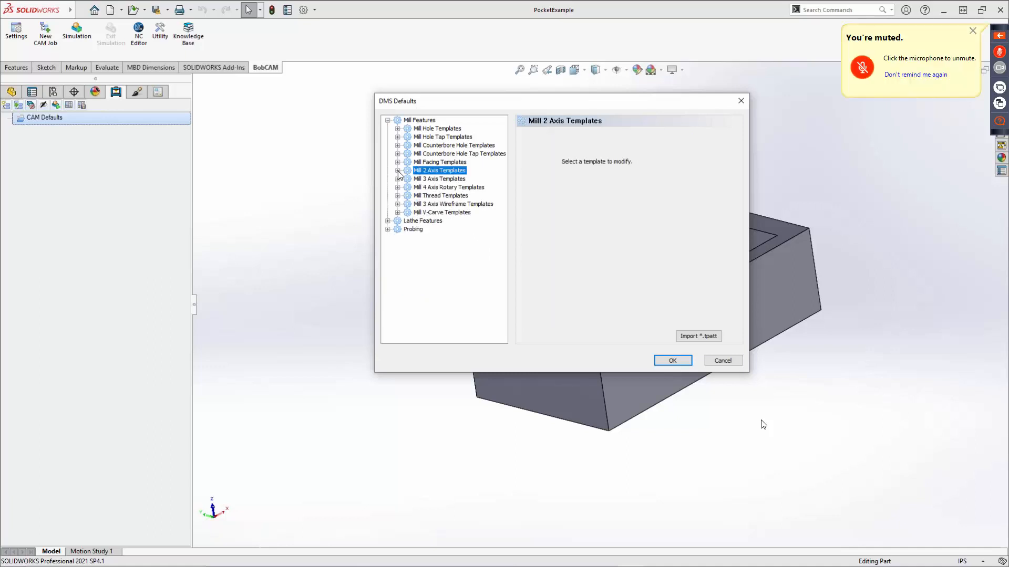
pyautogui.click(397, 180)
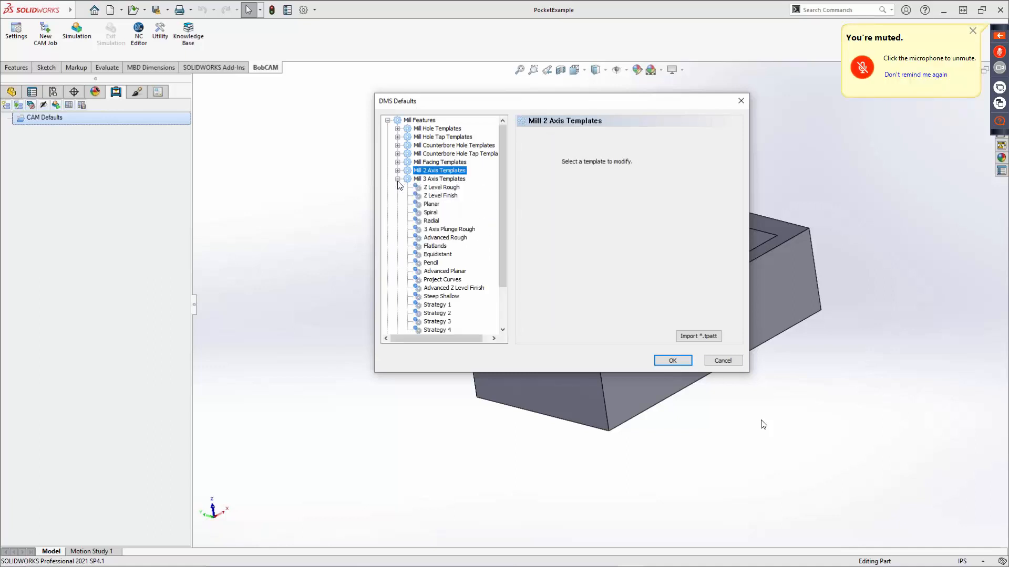
pyautogui.scroll(-2, 402, 192)
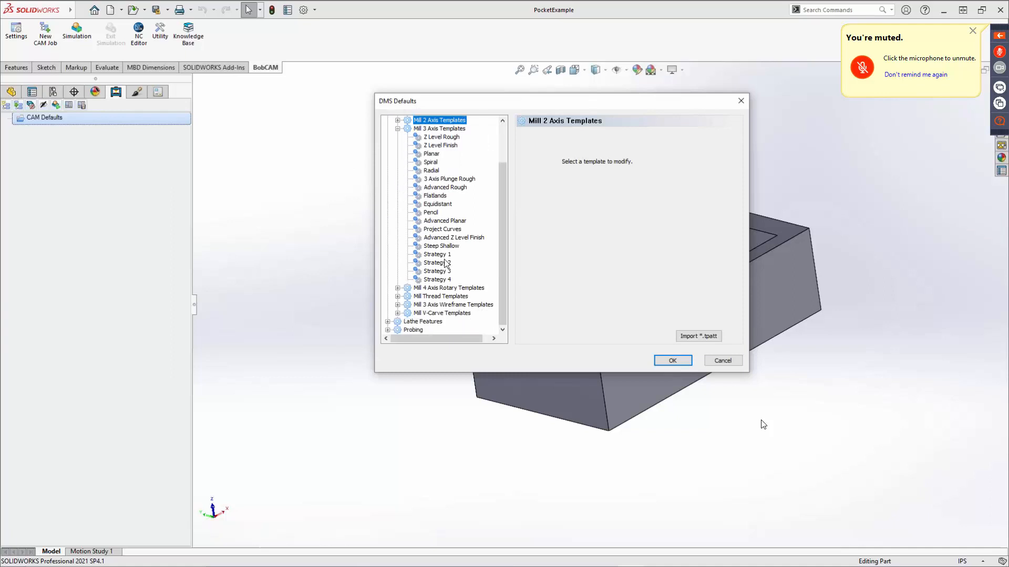
pyautogui.click(438, 256)
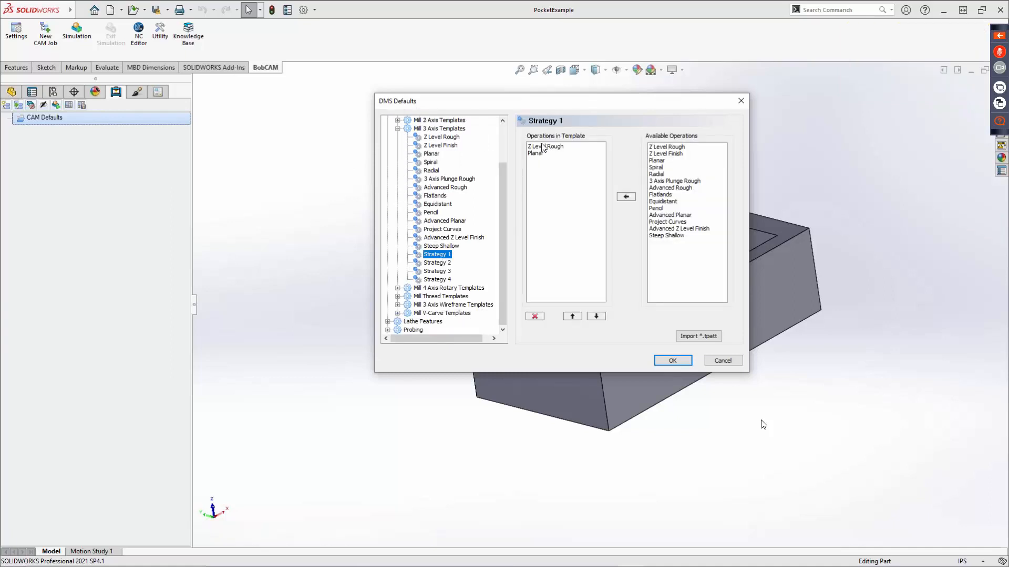
pyautogui.click(442, 263)
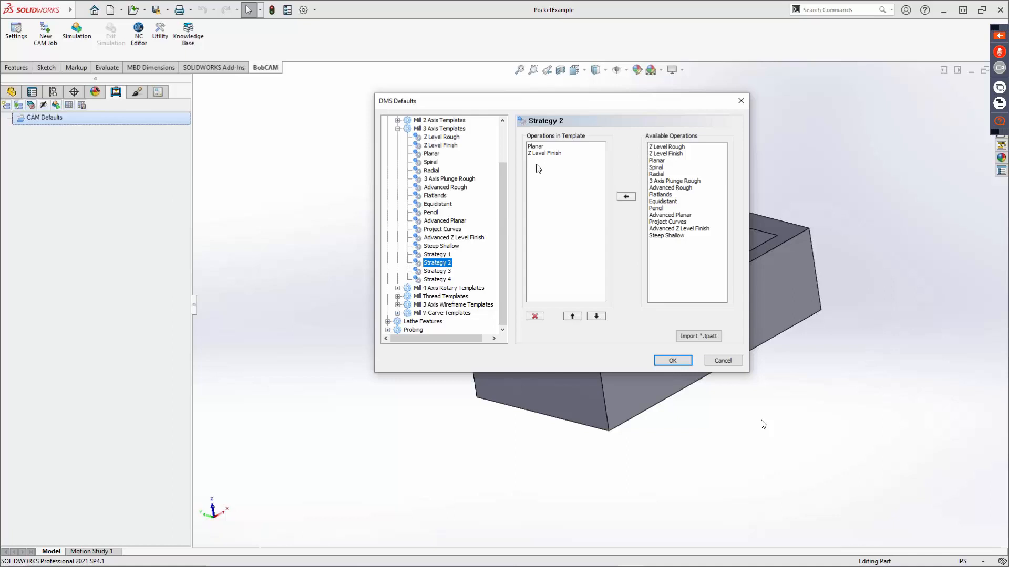
pyautogui.click(439, 273)
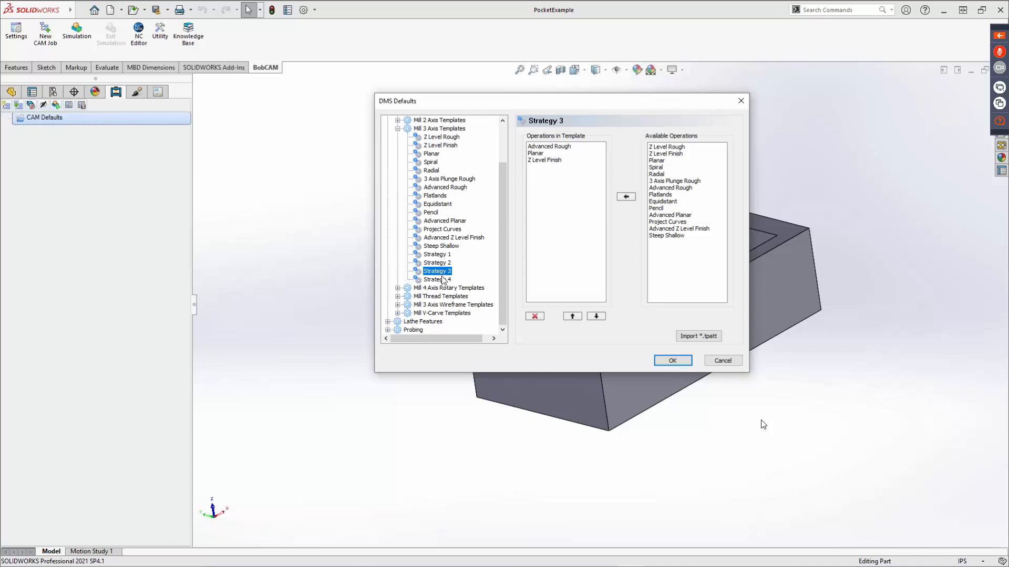
# Replace the Planar and Z Level Finish operations in the Strategy 3 template with Advanced Z Level Finish.
pyautogui.click(538, 155)
pyautogui.click(534, 316)
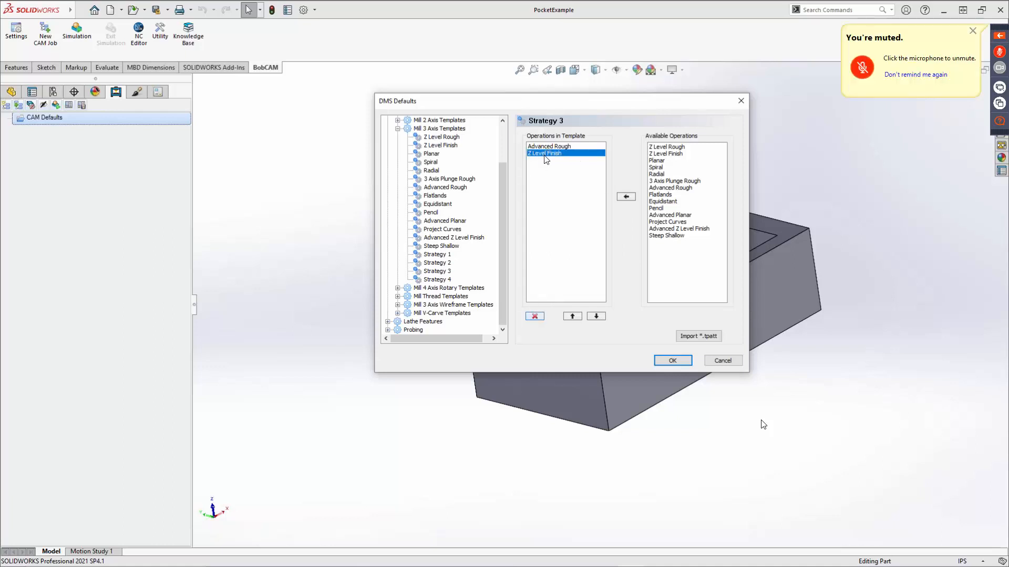
pyautogui.click(535, 317)
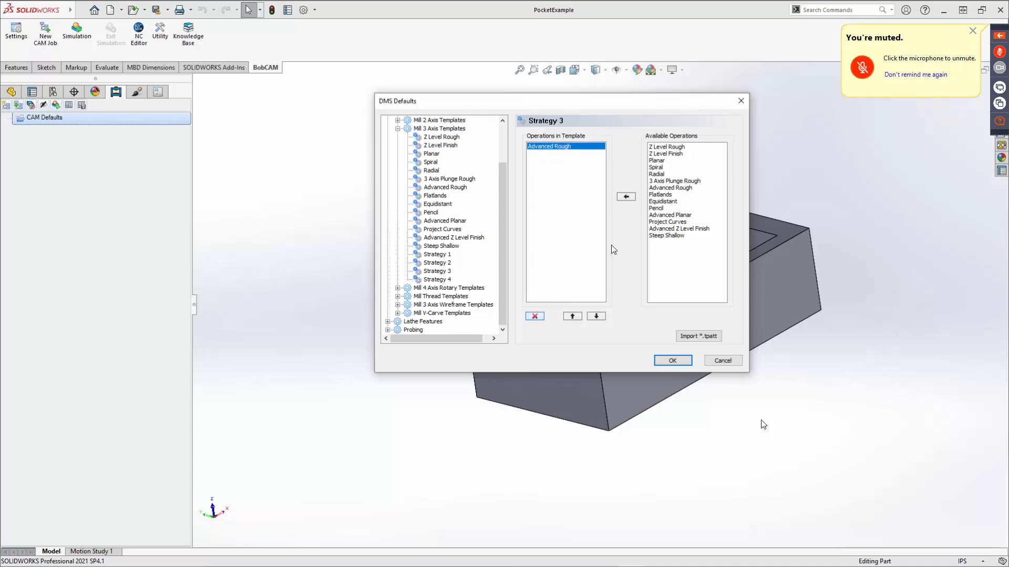
pyautogui.click(662, 230)
pyautogui.click(627, 198)
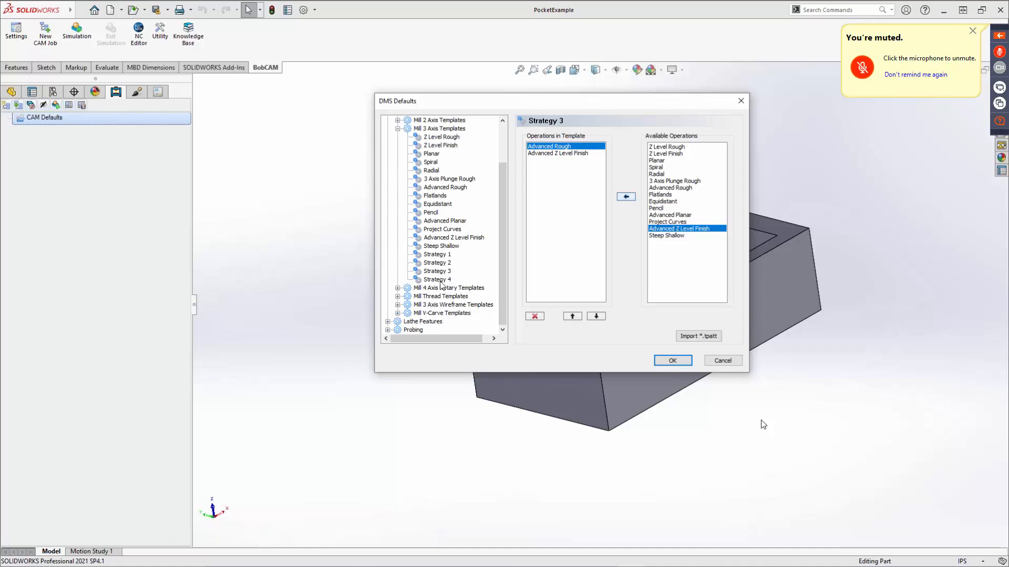
# Check the operations in the Strategy 4 template, and accept the DMS defaults.
pyautogui.click(436, 280)
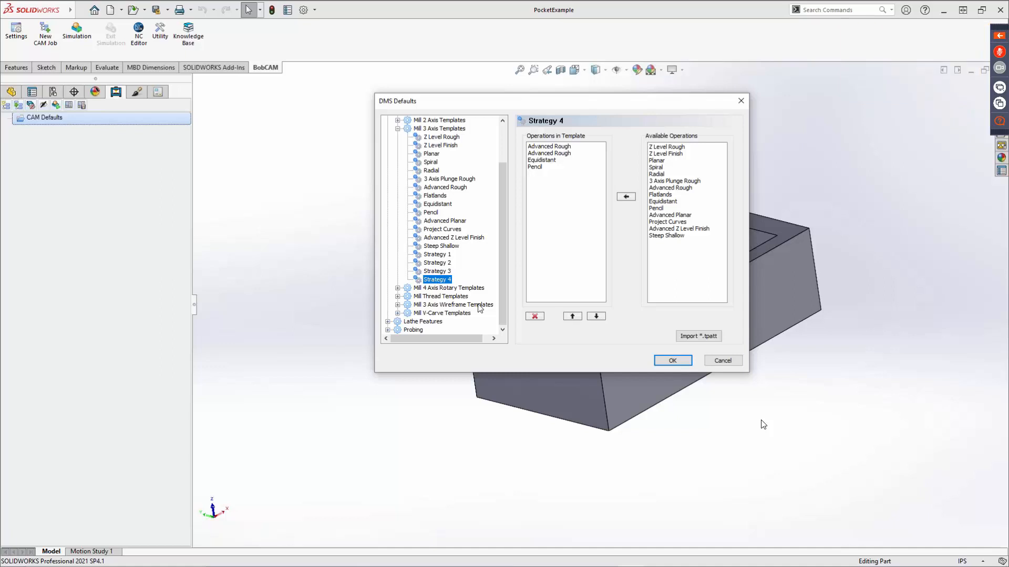
pyautogui.click(673, 361)
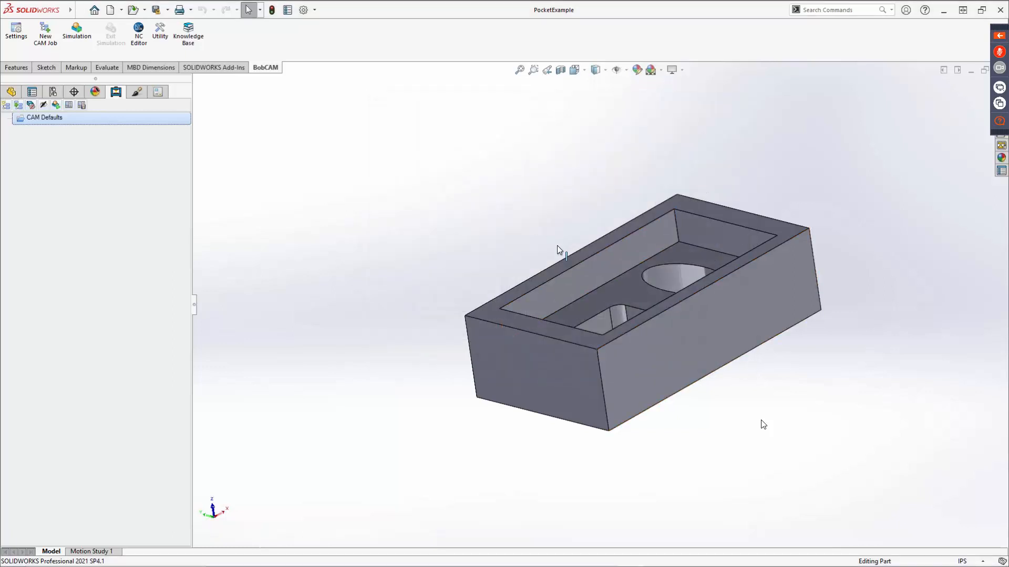
# Show the tool library from the CAM defaults with its center drill list.
pyautogui.moveTo(545, 234); pyautogui.dragTo(422, 332, button='middle')
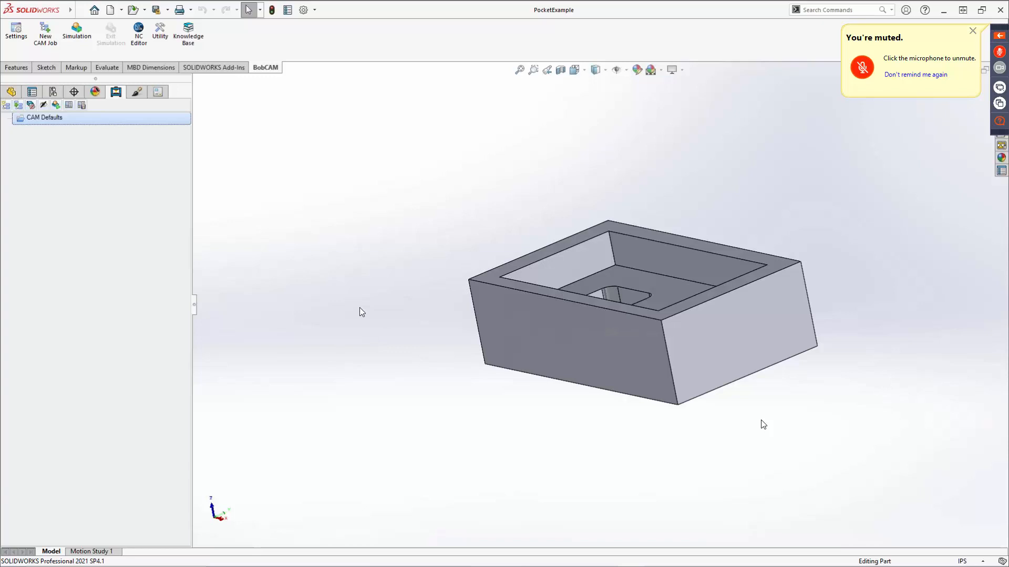
pyautogui.rightClick(42, 124)
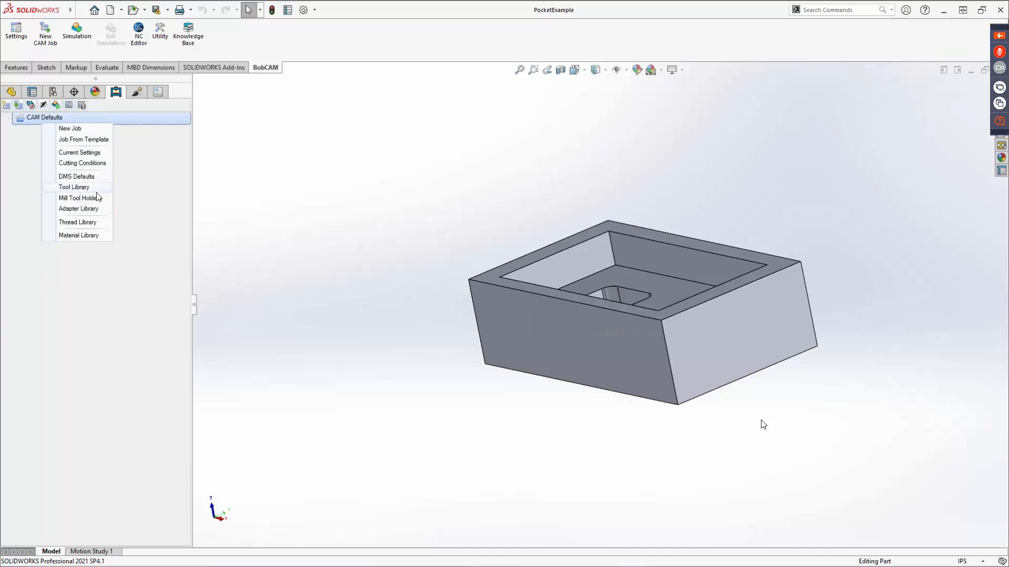
pyautogui.click(79, 189)
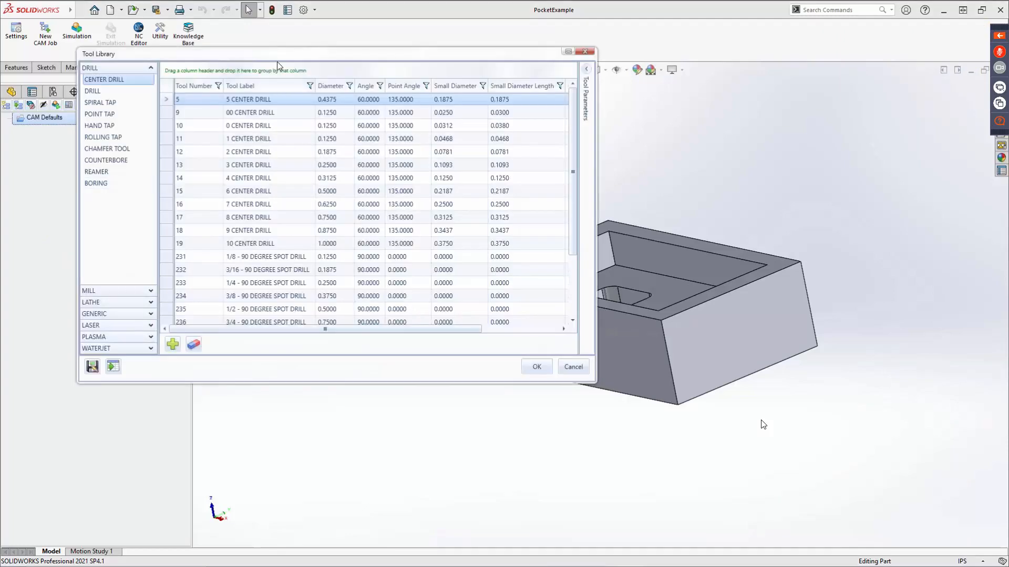
pyautogui.moveTo(281, 58); pyautogui.dragTo(500, 98)
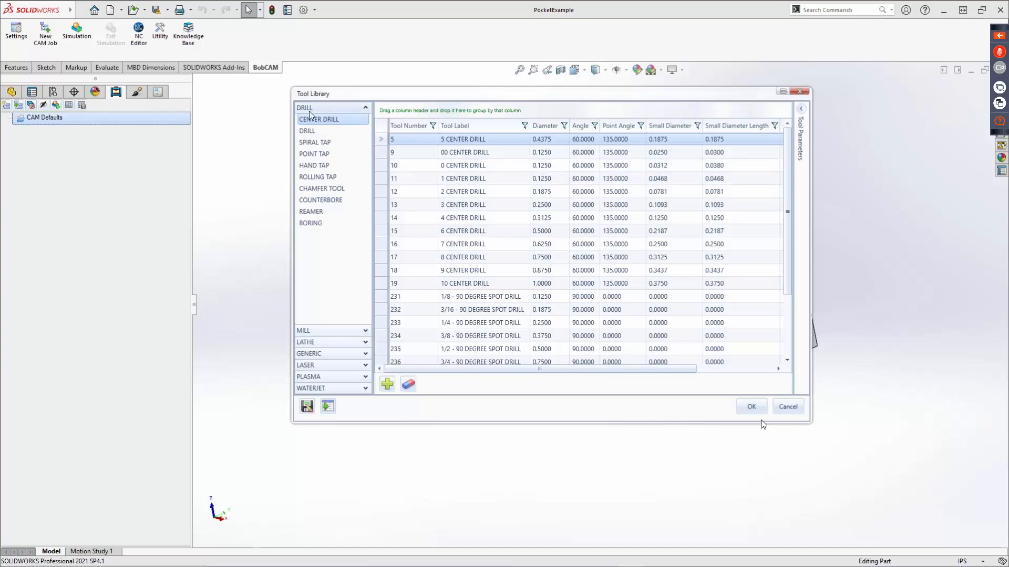
# Browse the Generic, Laser, Plasma, Waterjet and Mill tool categories in the tool library.
pyautogui.click(318, 355)
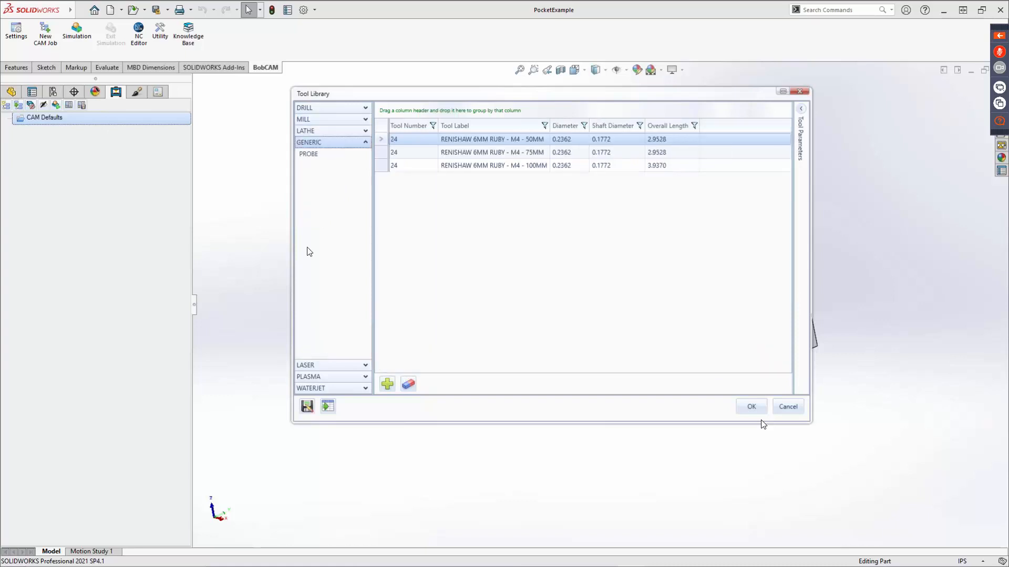
pyautogui.click(307, 366)
pyautogui.click(311, 378)
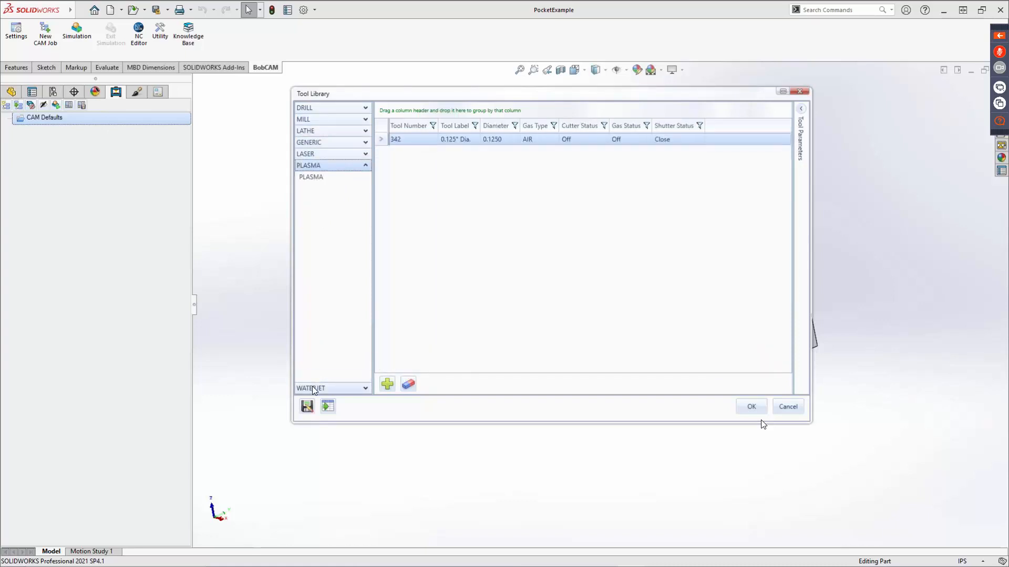
pyautogui.click(313, 389)
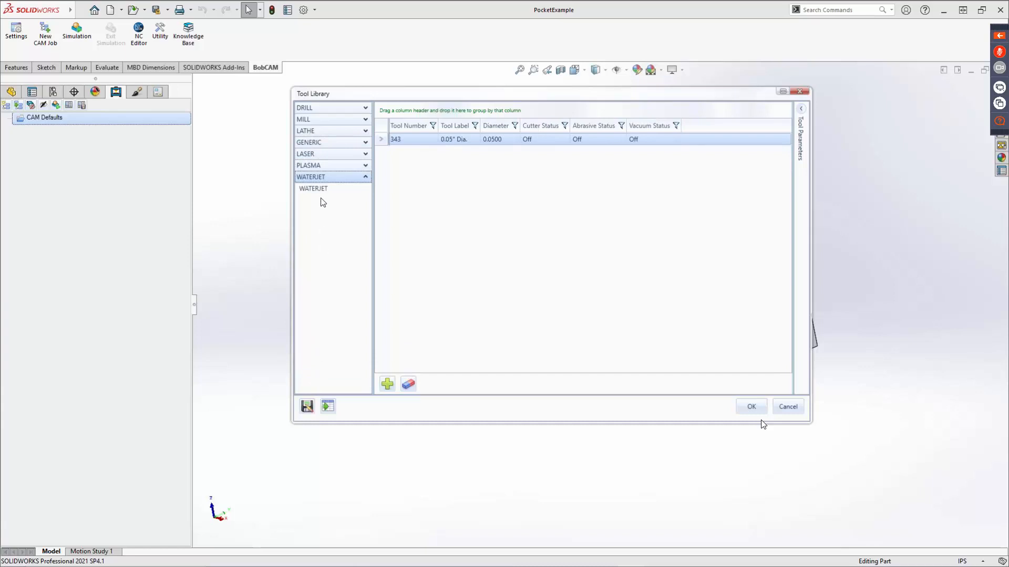
pyautogui.click(316, 121)
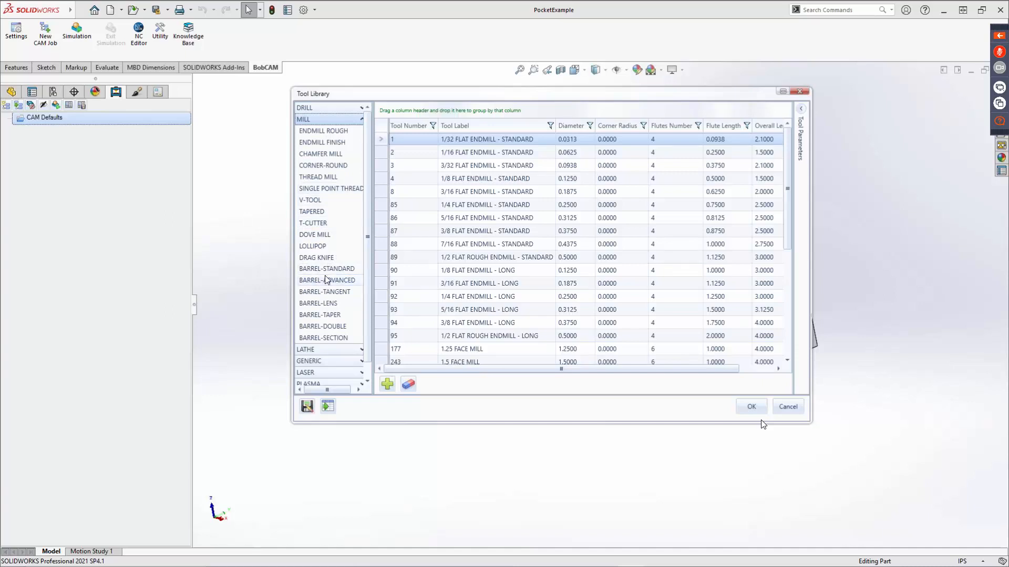
pyautogui.scroll(-1, 325, 317)
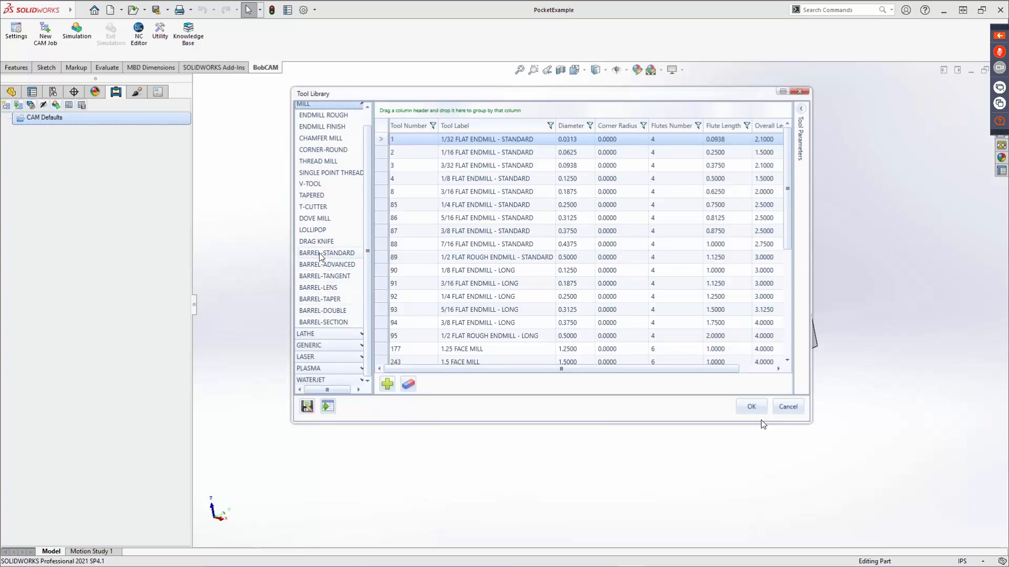
# Set the 3/8 FLAT ENDMILL - STANDARD roughing tool's material to CARBIDE and its tool number to 1.
pyautogui.click(328, 115)
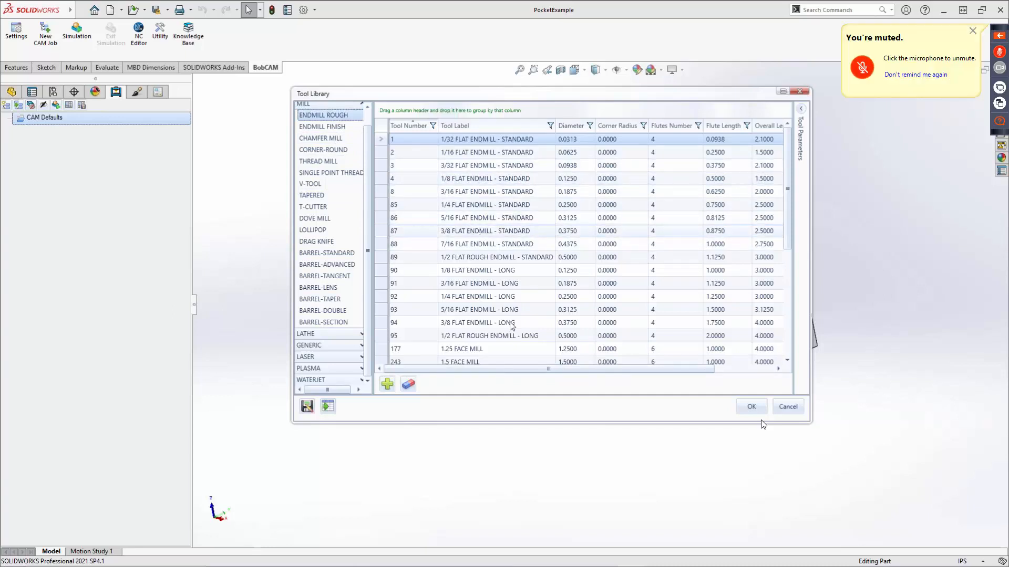
pyautogui.click(513, 231)
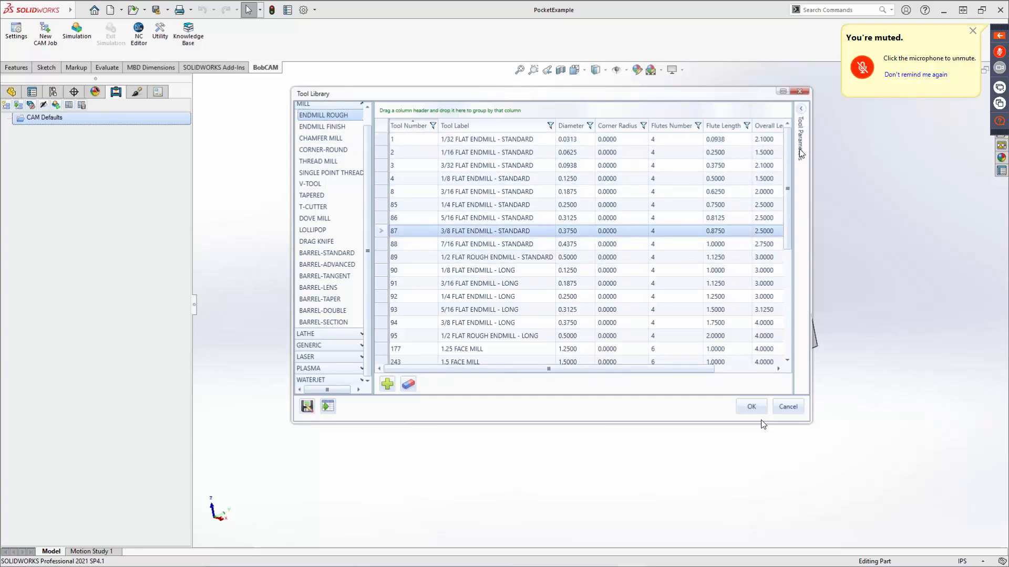
pyautogui.click(802, 110)
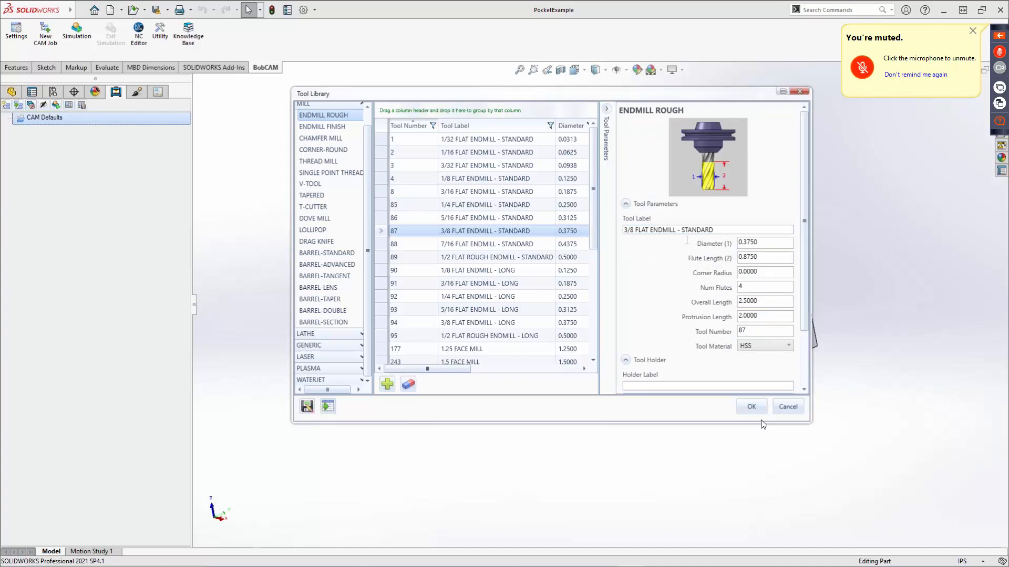
pyautogui.scroll(-1, 708, 257)
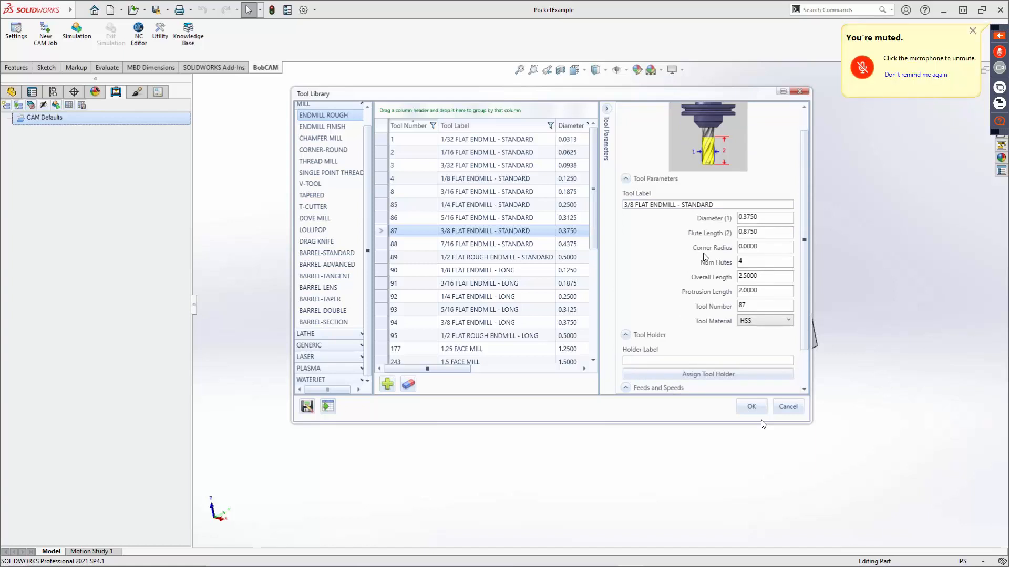
pyautogui.click(765, 322)
pyautogui.click(760, 346)
pyautogui.doubleClick(759, 305)
pyautogui.write('1')
pyautogui.scroll(-1, 662, 375)
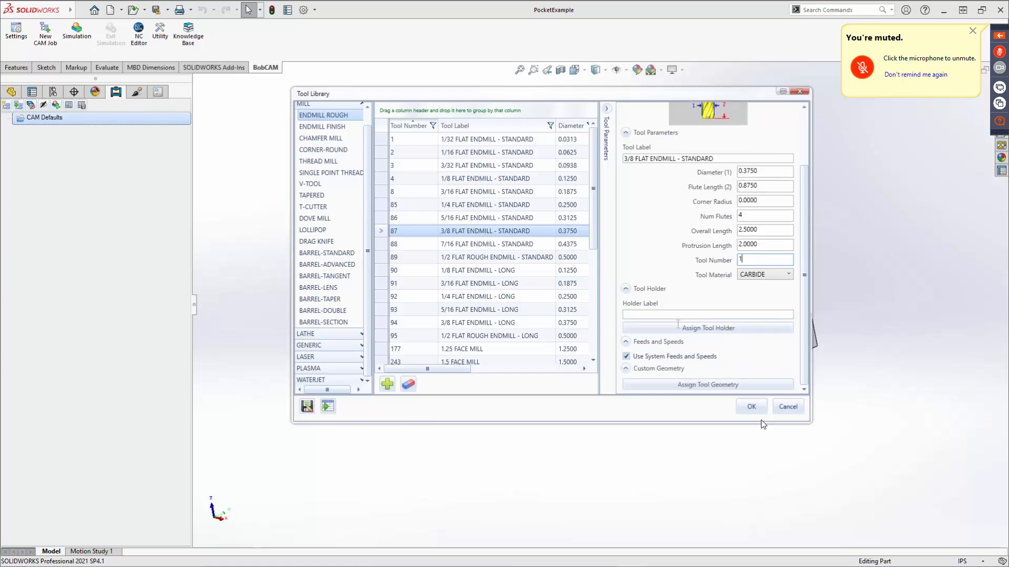
# Override the system feeds and speeds with spindle speed 18000, plunge feedrate 30 and cutting feedrate 200, and discard the tool changes.
pyautogui.click(627, 356)
pyautogui.scroll(-1, 707, 342)
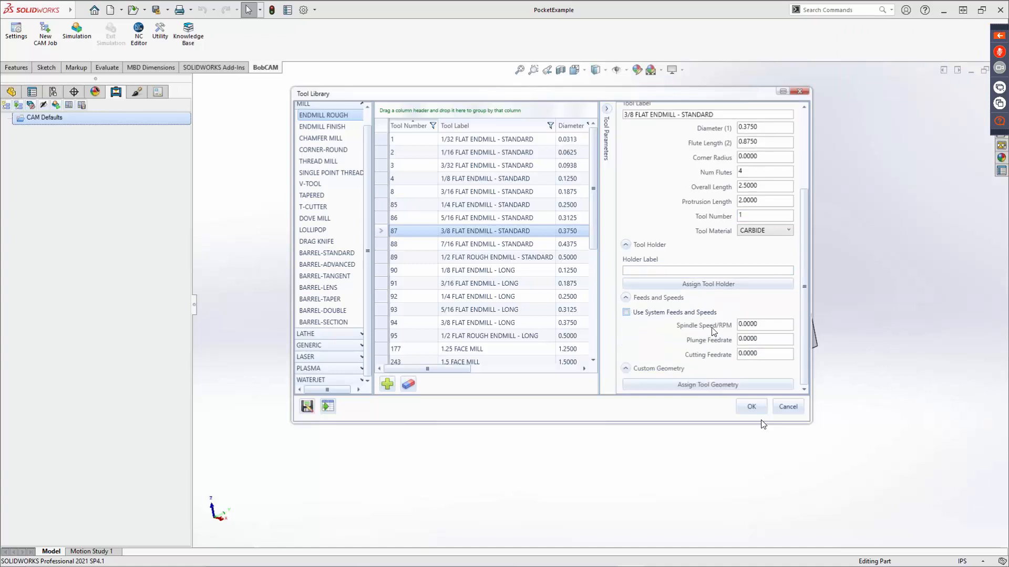
pyautogui.click(763, 325)
pyautogui.write('18000')
pyautogui.press('Tab')
pyautogui.write('30')
pyautogui.press('Tab')
pyautogui.write('200')
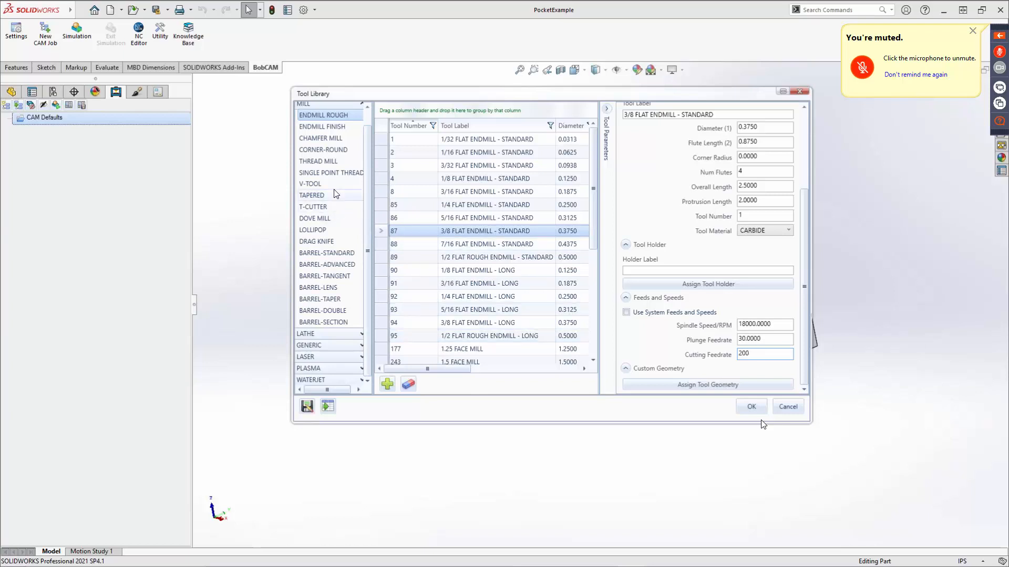
pyautogui.click(788, 406)
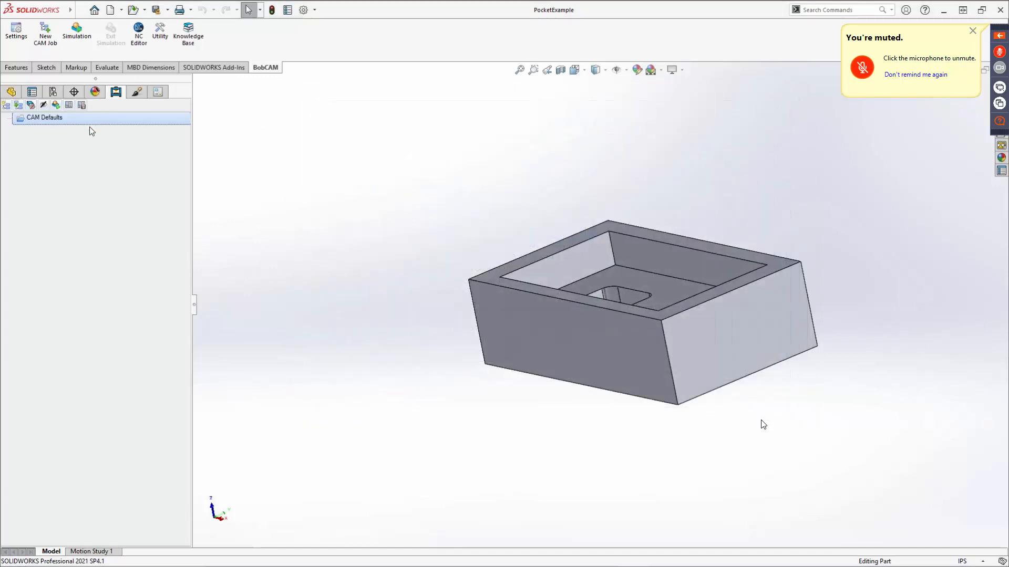
# Inspect the 0.75 inch I.D. Arbor CAT 40 definition in the mill tool holder library, including its chamfer and fillet options.
pyautogui.rightClick(57, 121)
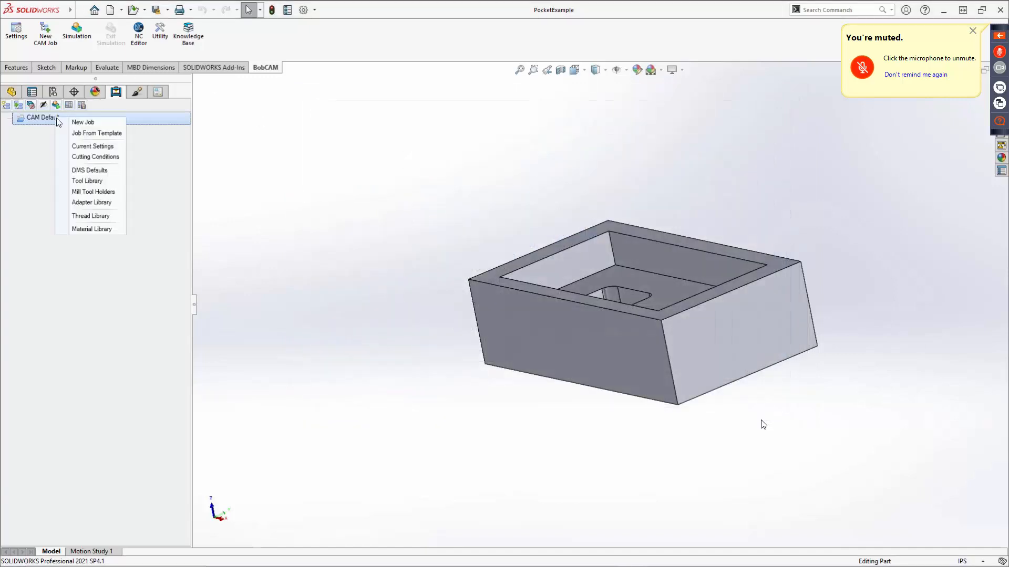
pyautogui.click(95, 192)
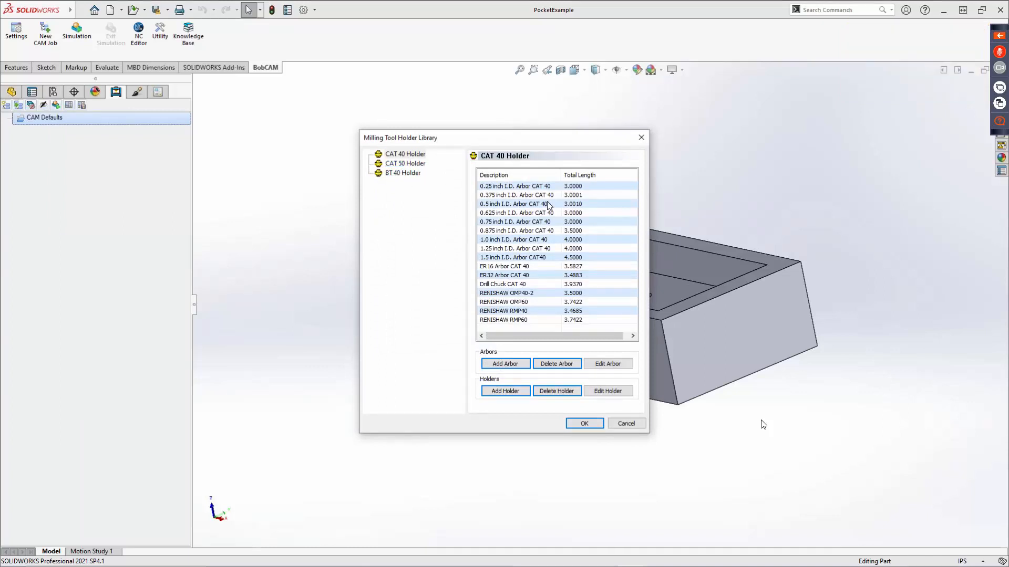
pyautogui.click(524, 222)
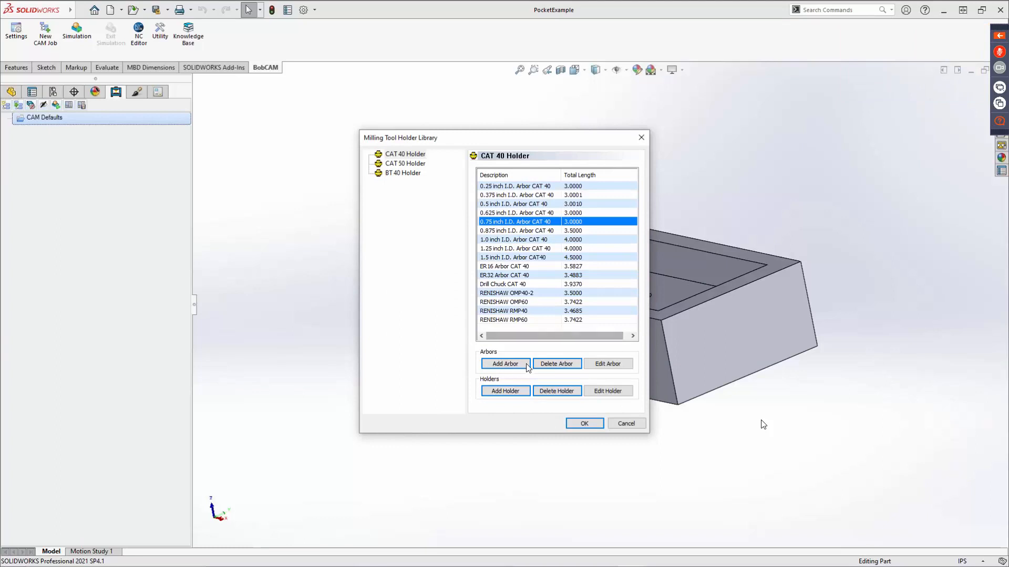
pyautogui.click(609, 364)
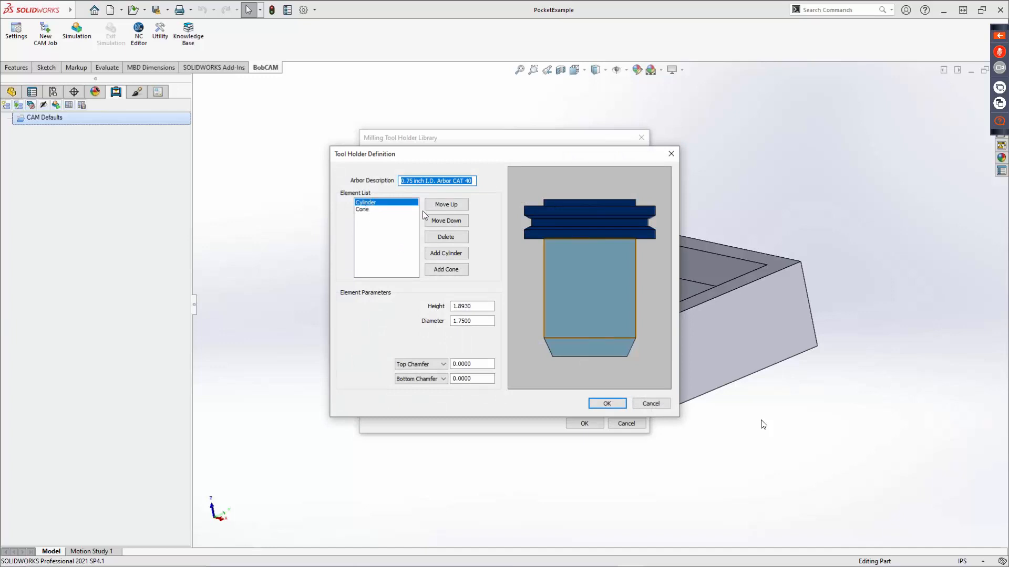
pyautogui.click(429, 364)
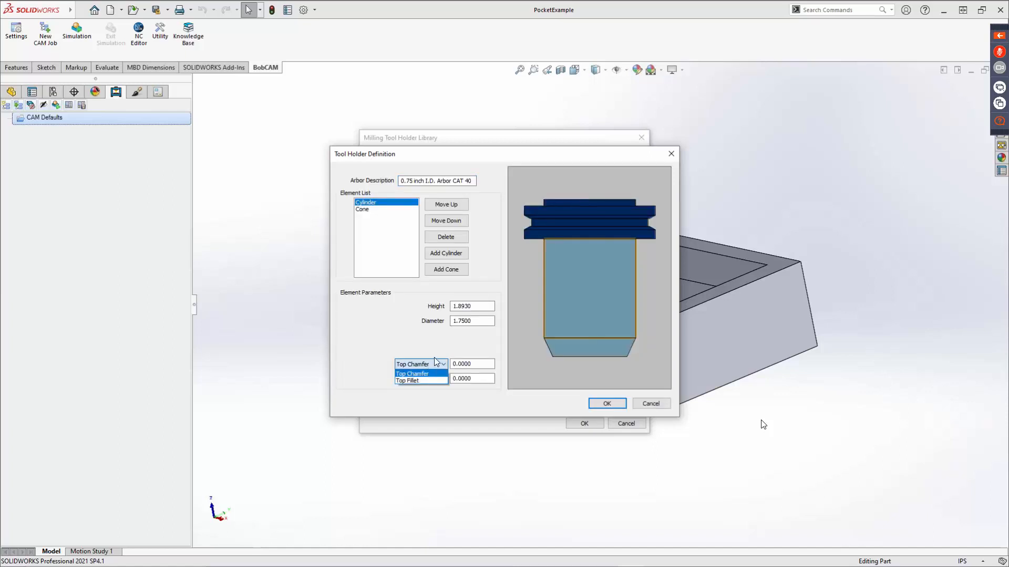
pyautogui.click(429, 374)
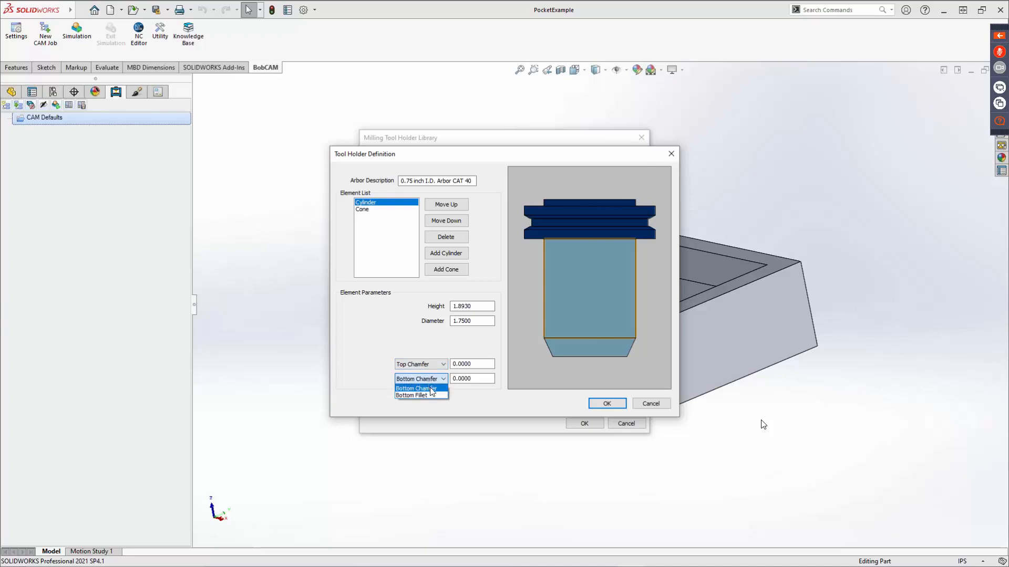
pyautogui.click(431, 340)
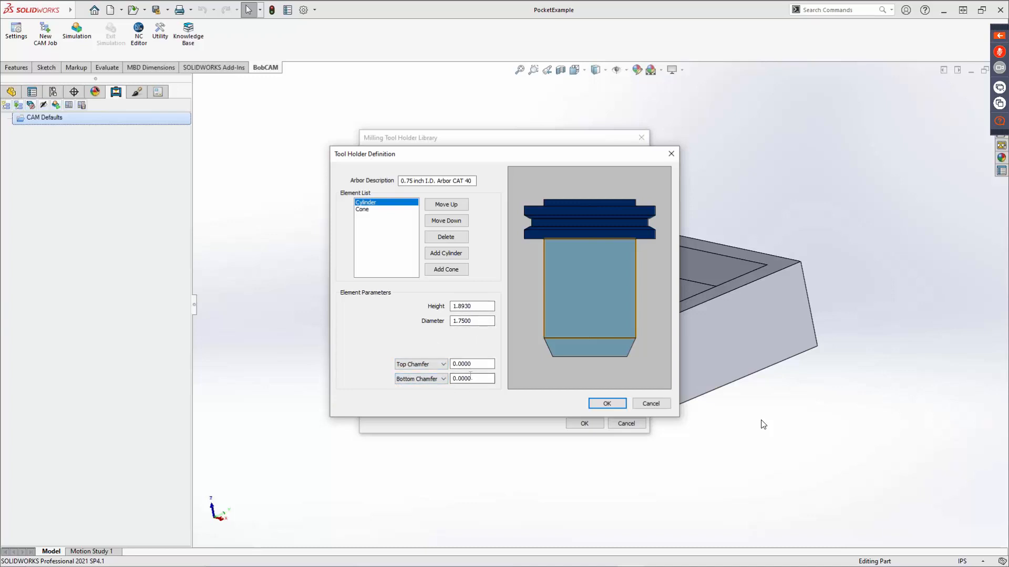
pyautogui.click(651, 404)
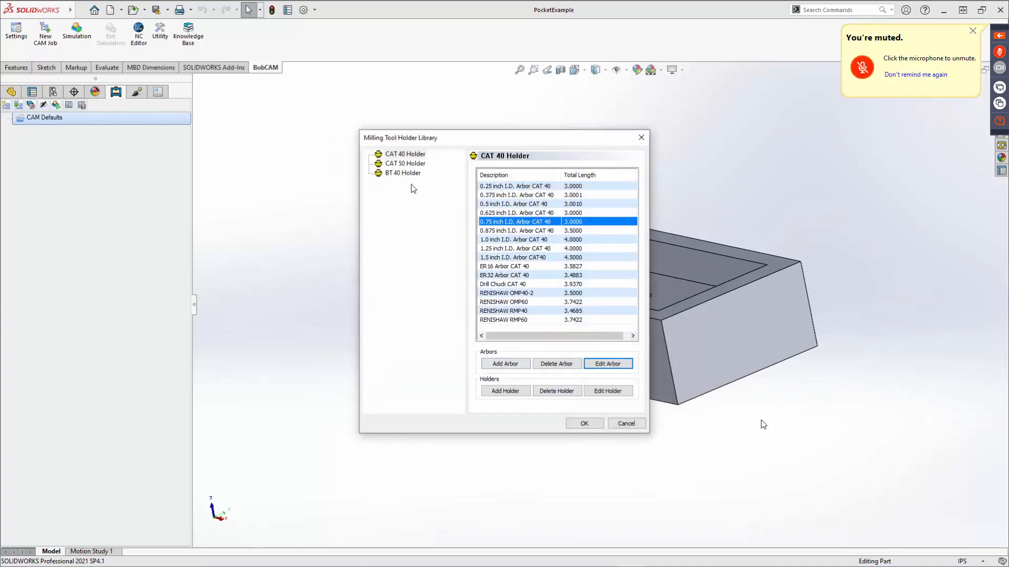
# Review the CAT 50 and BT 40 holder lists and inspect the ER16 Arbor BT 40 definition.
pyautogui.click(405, 164)
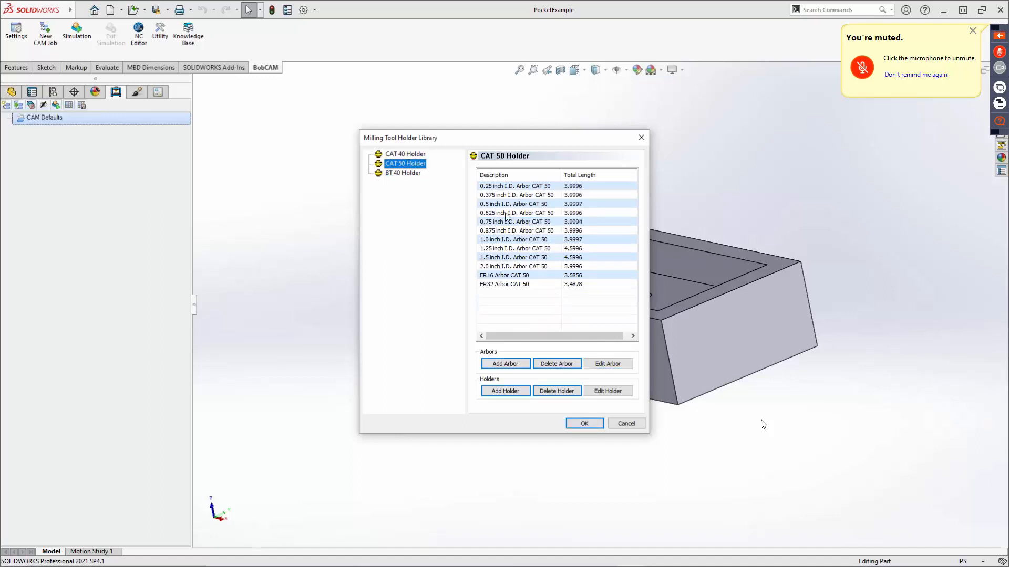
pyautogui.click(401, 173)
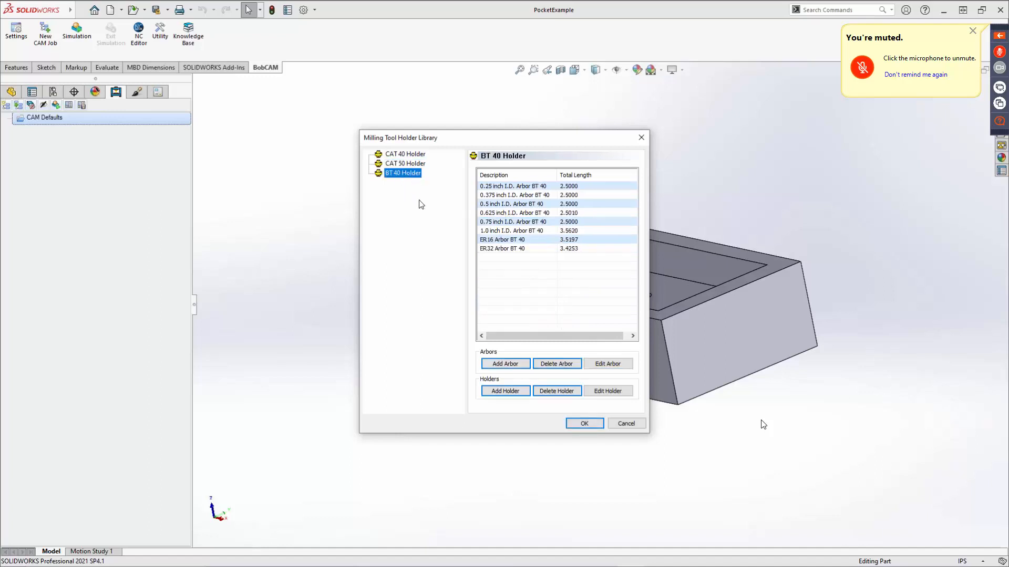
pyautogui.click(553, 241)
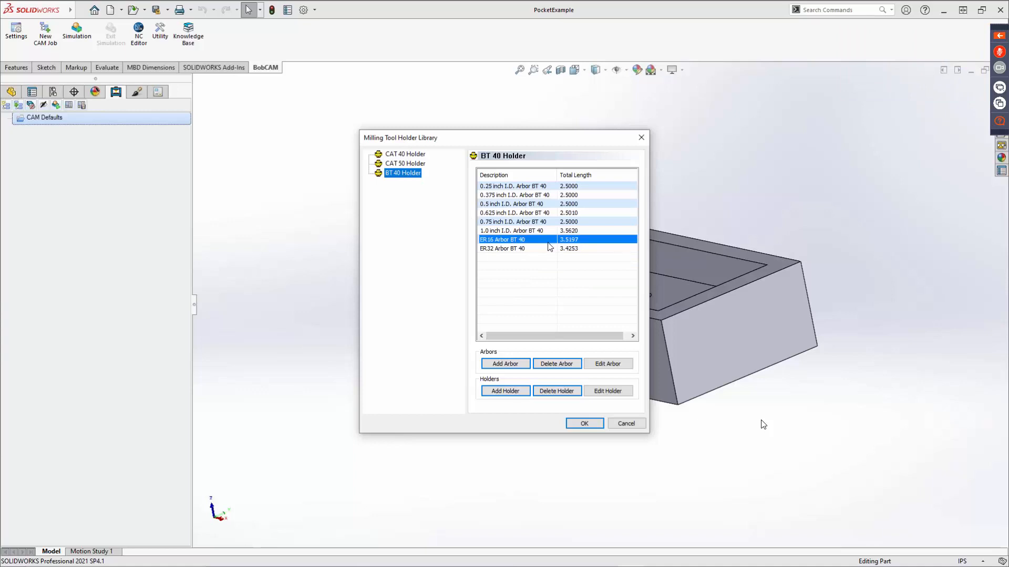
pyautogui.click(607, 364)
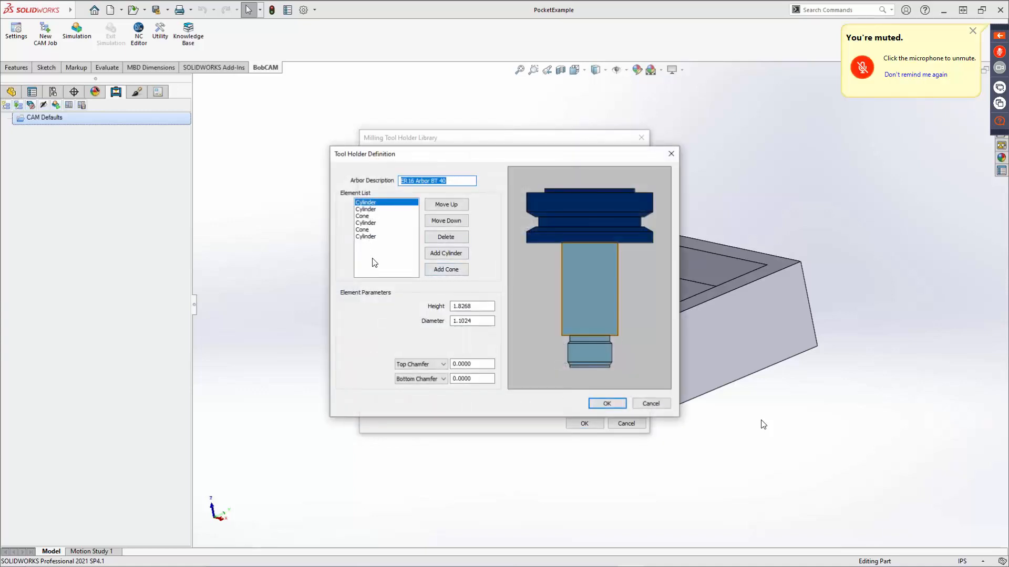
pyautogui.click(662, 402)
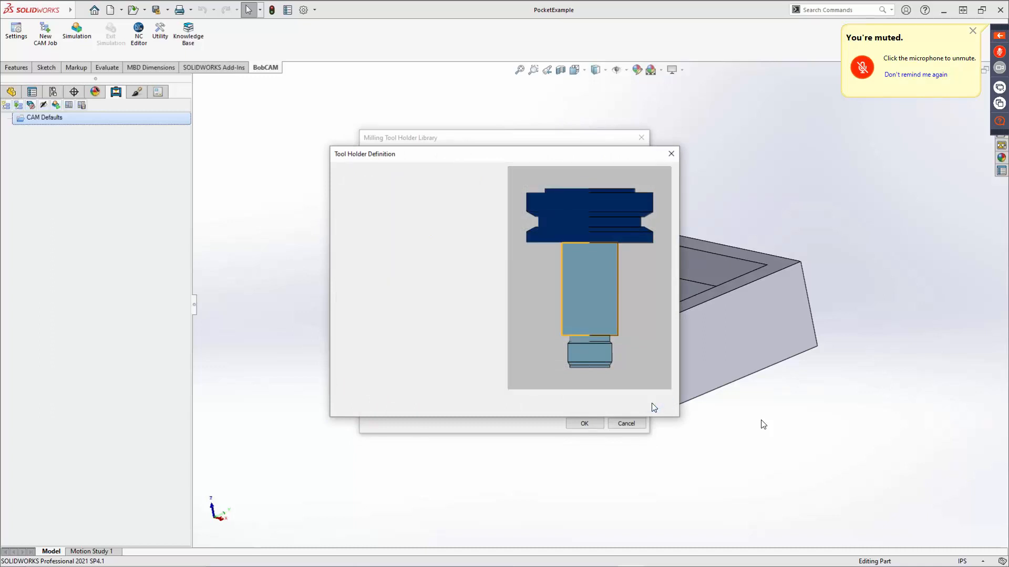
pyautogui.click(633, 424)
# Examine the Dual Mill Z Adapter definition among the VDI Adapters in the adapter library, viewing its geometry from several angles.
pyautogui.rightClick(49, 115)
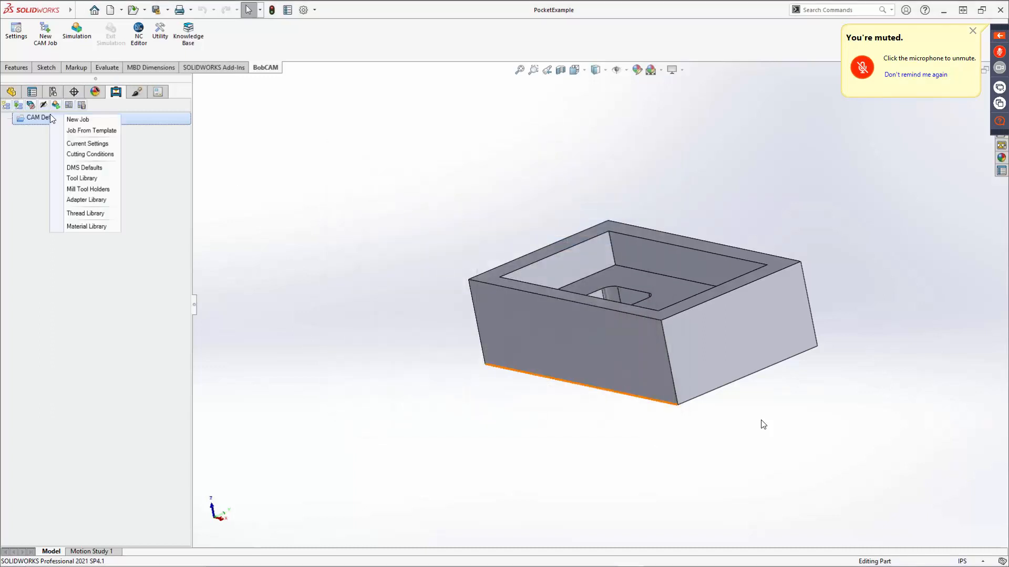
pyautogui.click(75, 200)
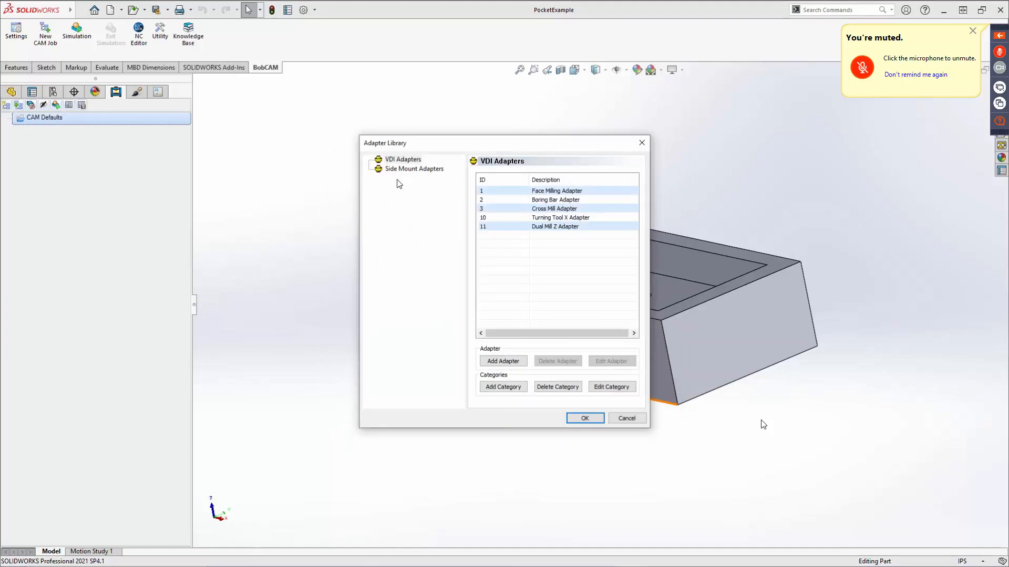
pyautogui.click(402, 159)
pyautogui.click(549, 209)
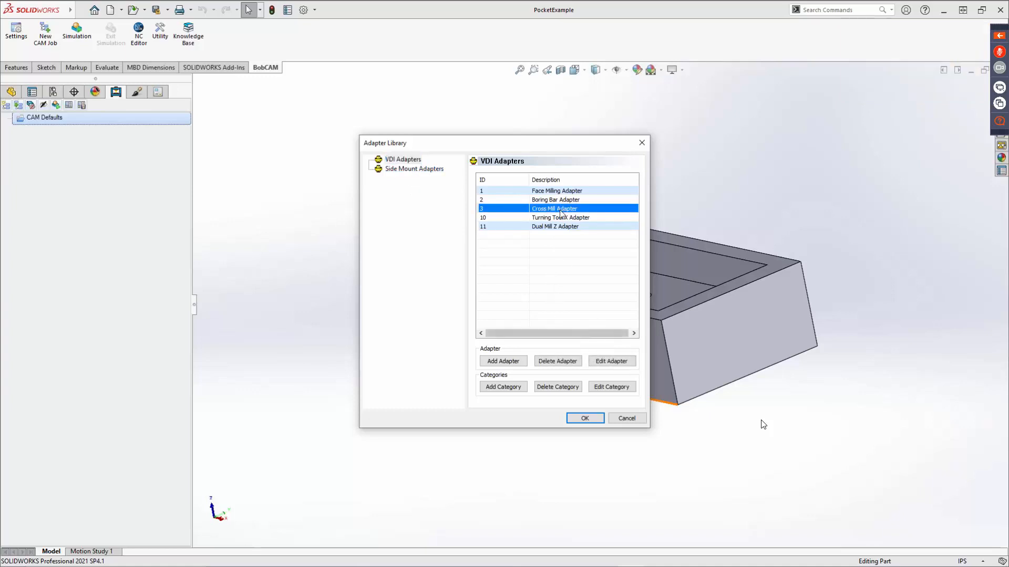
pyautogui.click(561, 227)
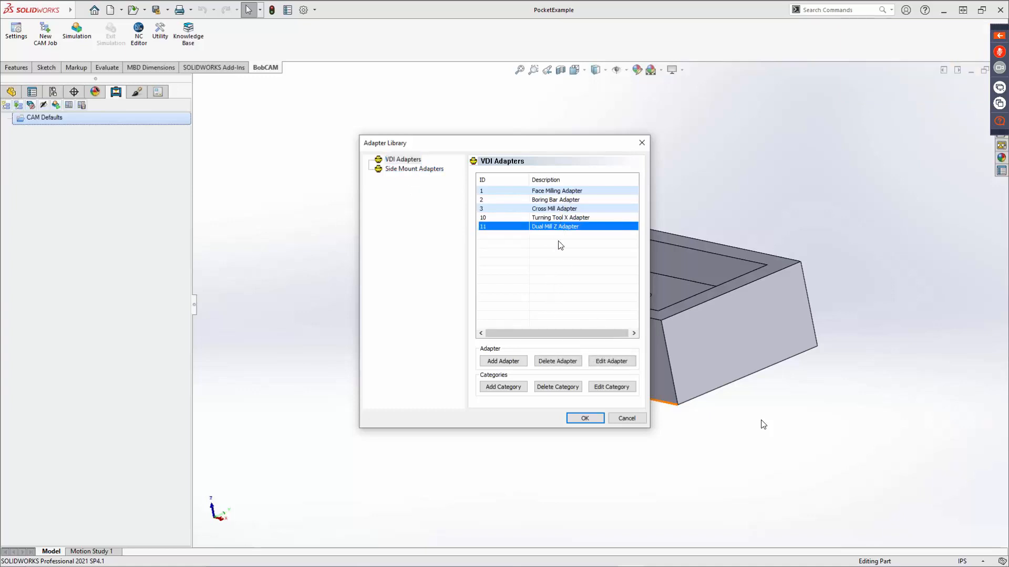
pyautogui.click(611, 362)
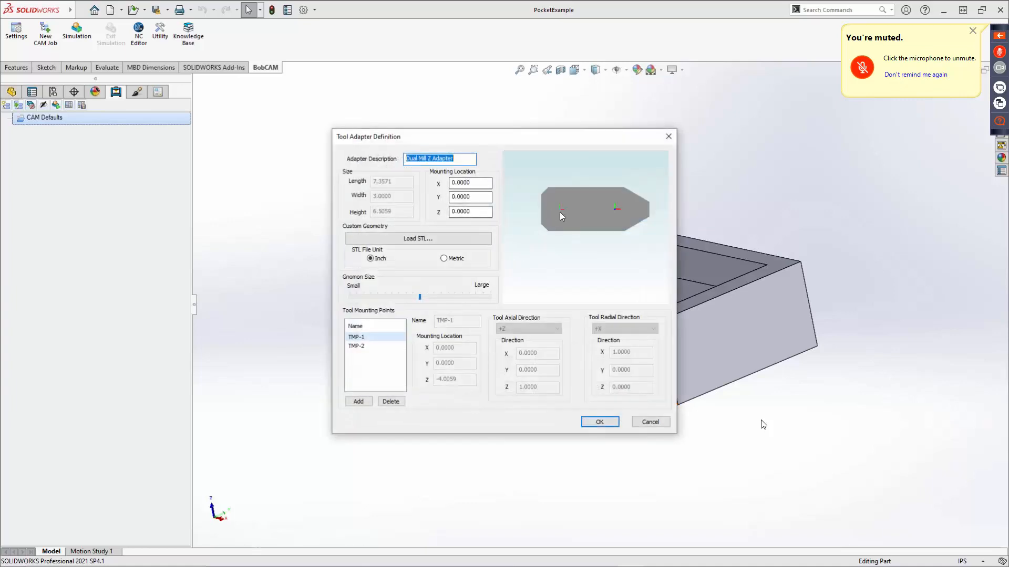
pyautogui.moveTo(561, 215); pyautogui.dragTo(517, 218)
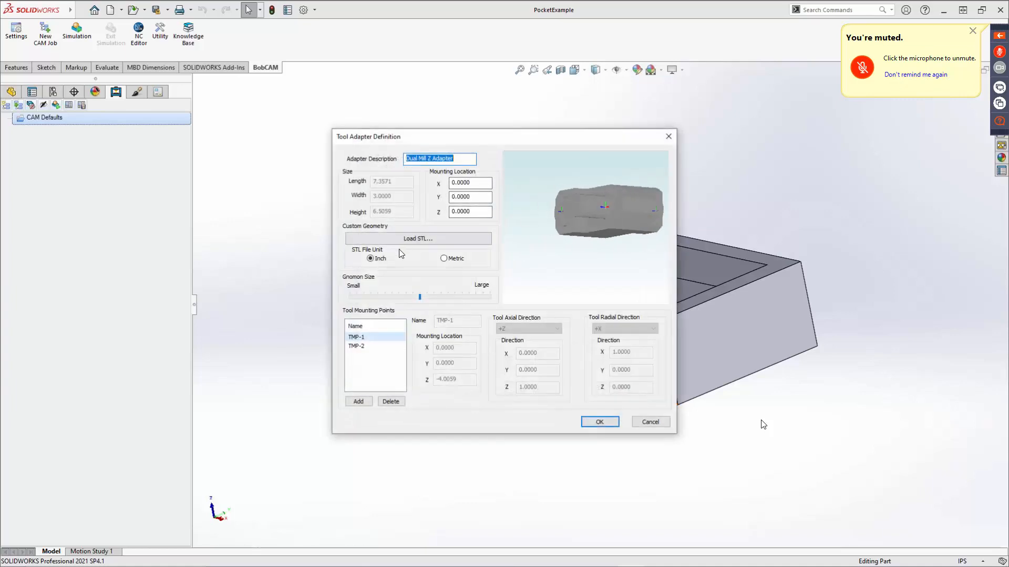
pyautogui.moveTo(607, 221)
pyautogui.mouseDown()
pyautogui.moveTo(656, 226)
pyautogui.moveTo(604, 222)
pyautogui.mouseUp()
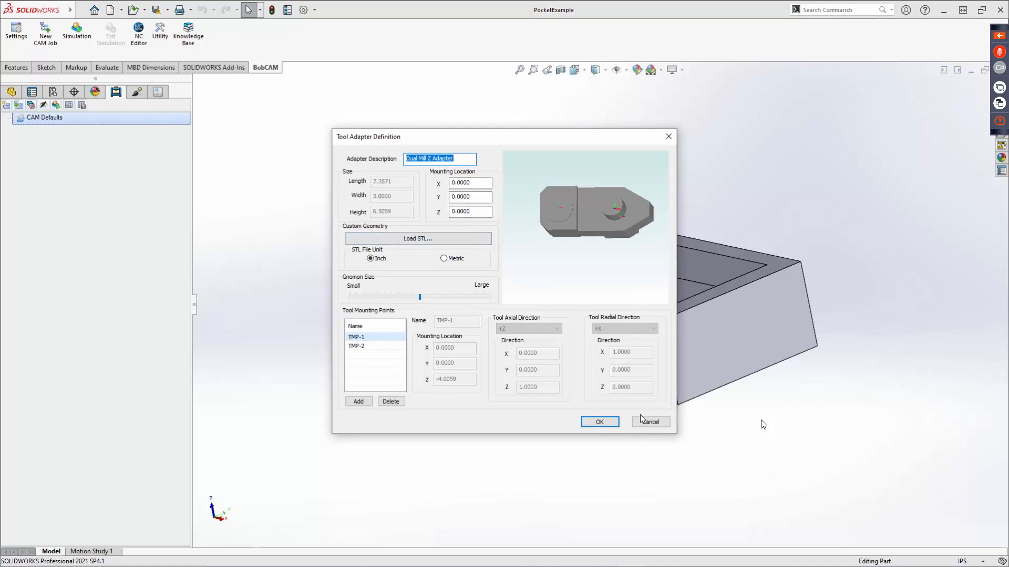
pyautogui.moveTo(596, 252)
pyautogui.mouseDown()
pyautogui.moveTo(545, 245)
pyautogui.moveTo(500, 216)
pyautogui.moveTo(594, 248)
pyautogui.mouseUp()
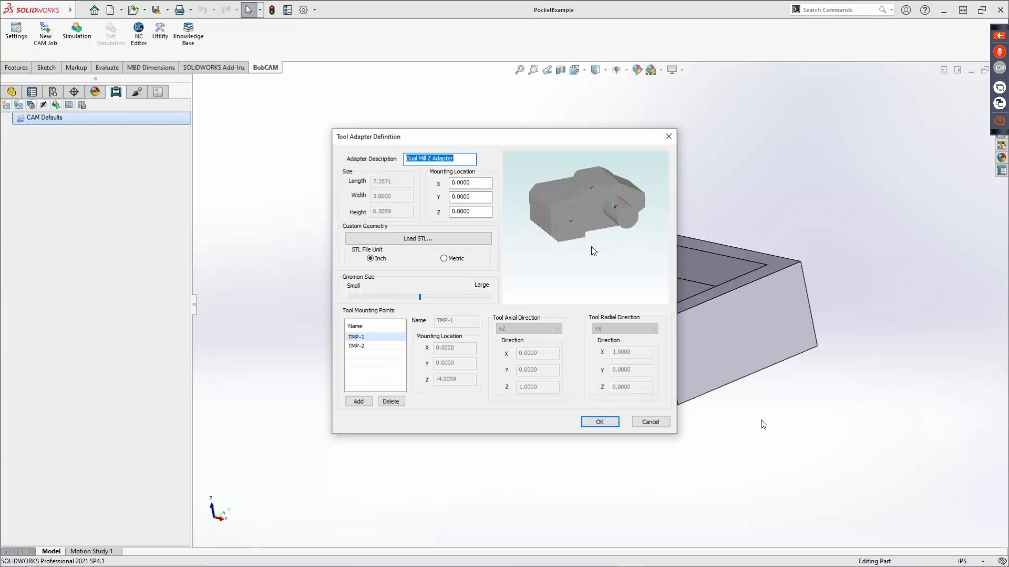
pyautogui.click(656, 420)
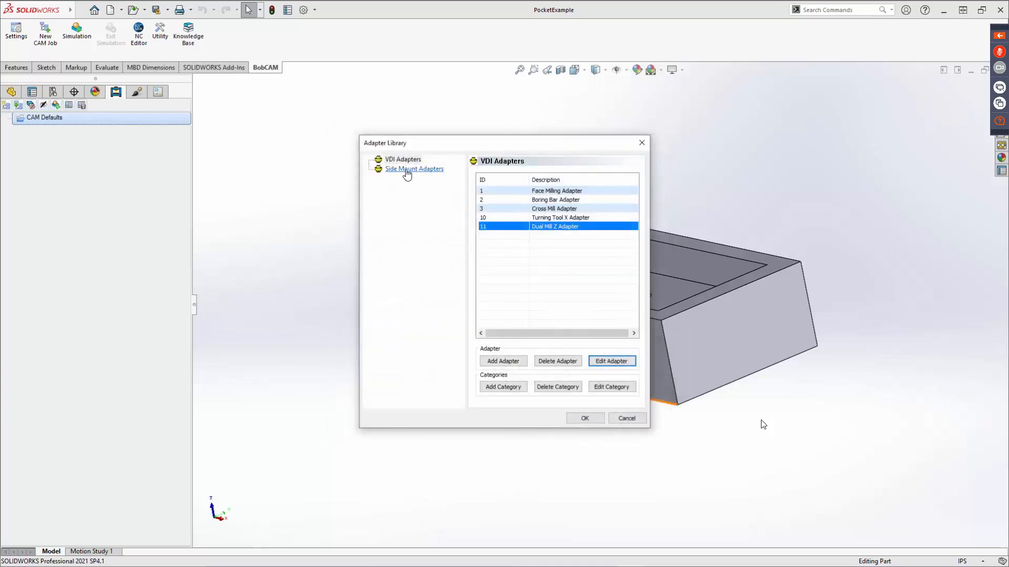
# Inspect the Cross Mill Adapter definition among the Side Mount Adapters, viewing its geometry at an angle, and close the adapter library.
pyautogui.click(413, 168)
pyautogui.click(543, 219)
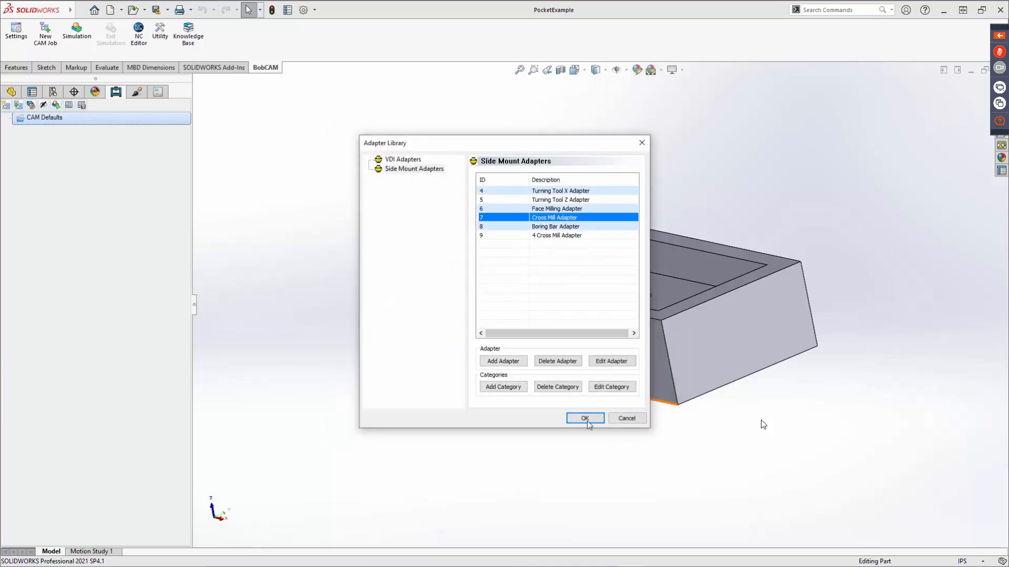
pyautogui.click(611, 362)
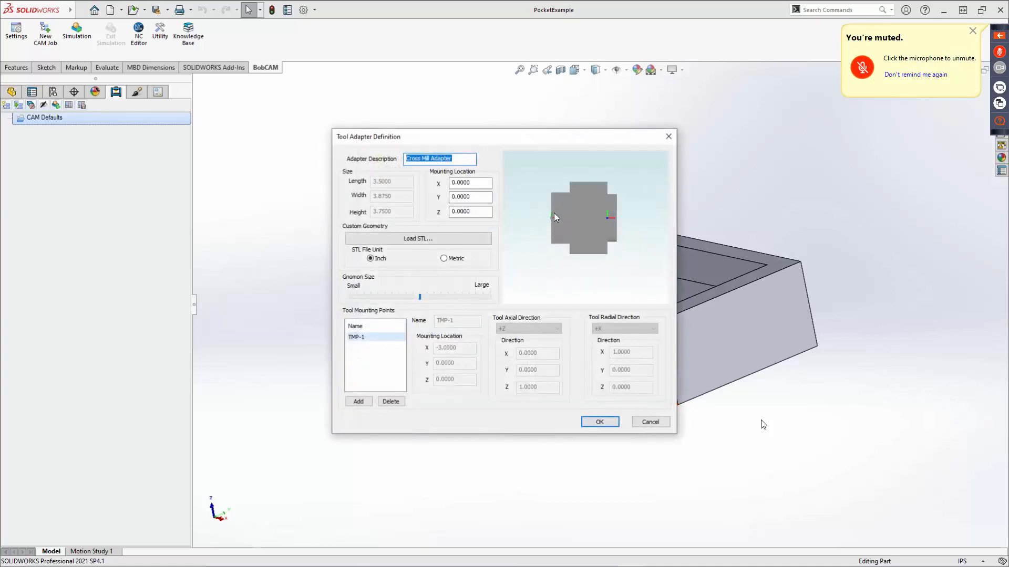
pyautogui.moveTo(554, 213); pyautogui.dragTo(541, 229)
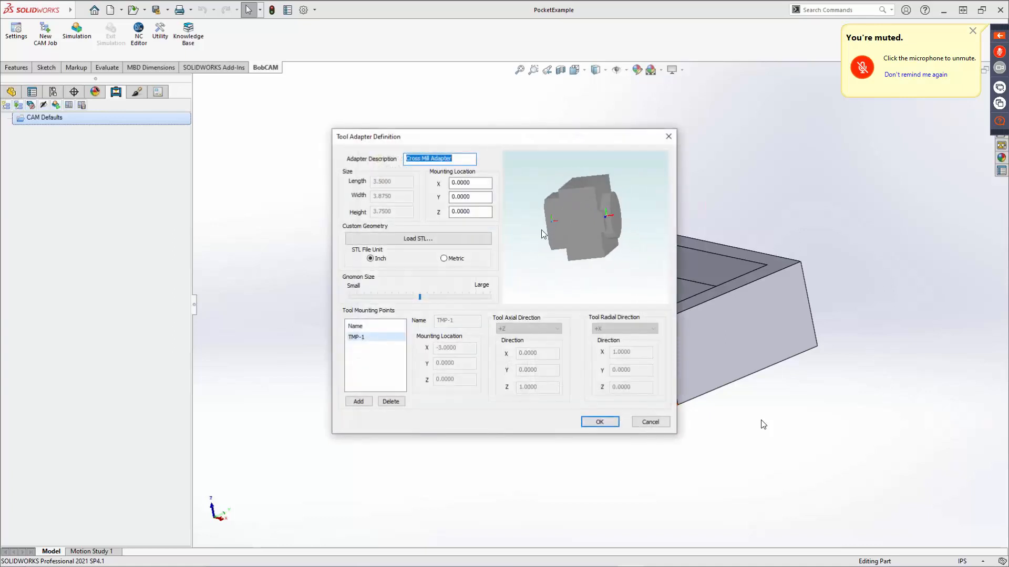
pyautogui.click(650, 421)
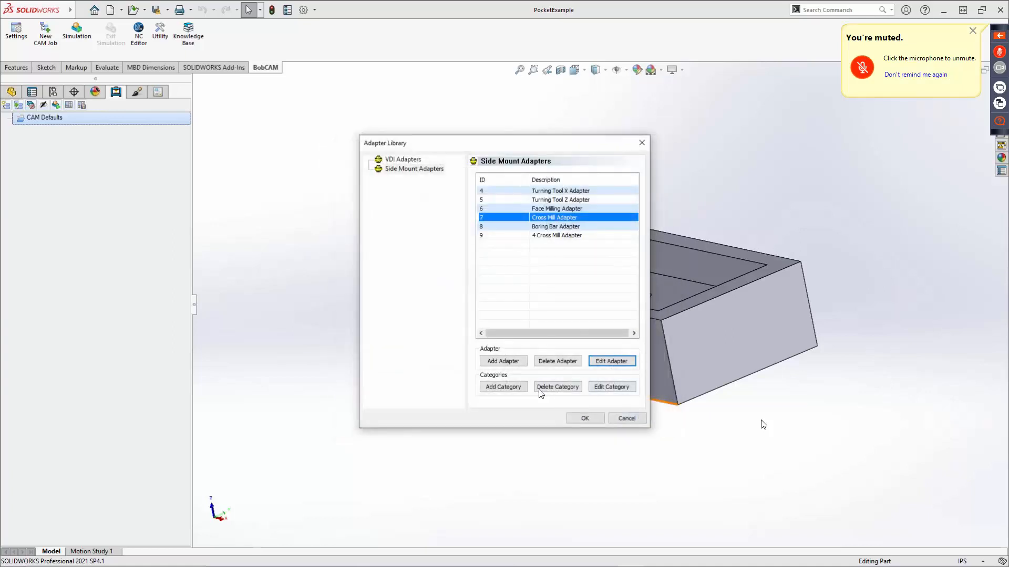
pyautogui.click(628, 418)
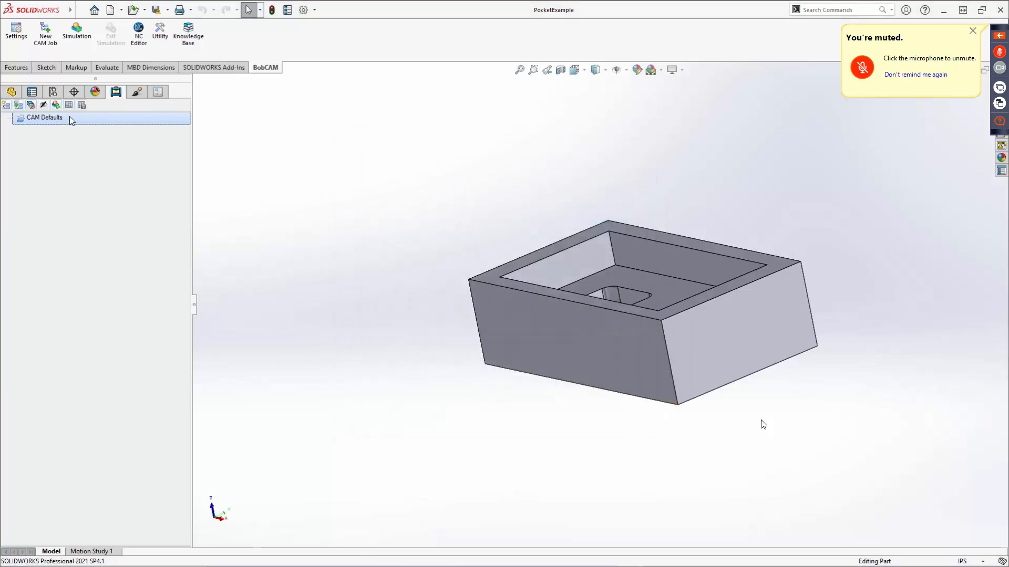
# Review the UNC tapping group in the thread library and inspect the fields for adding a new UNC thread without saving one.
pyautogui.rightClick(47, 124)
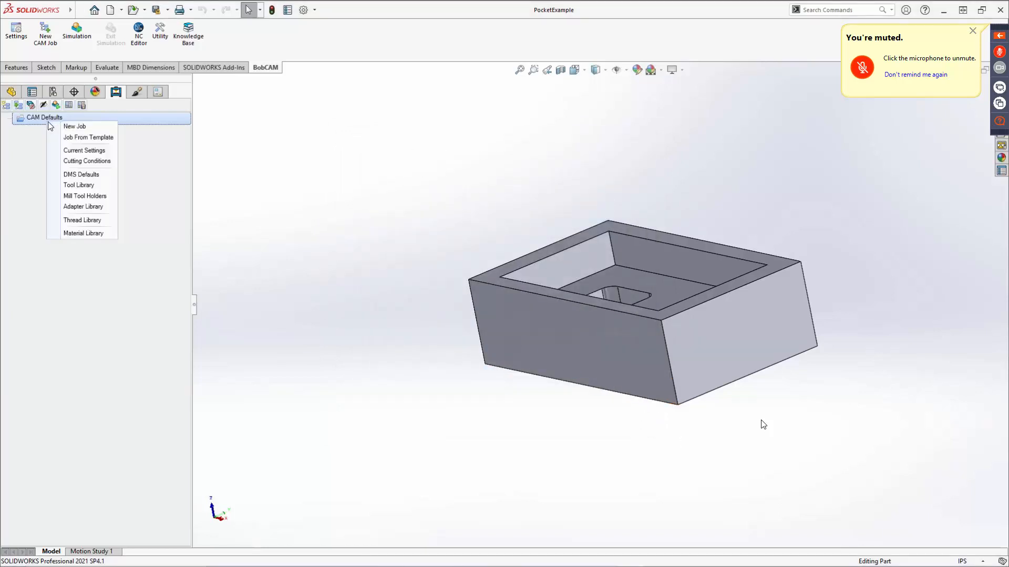
pyautogui.click(73, 220)
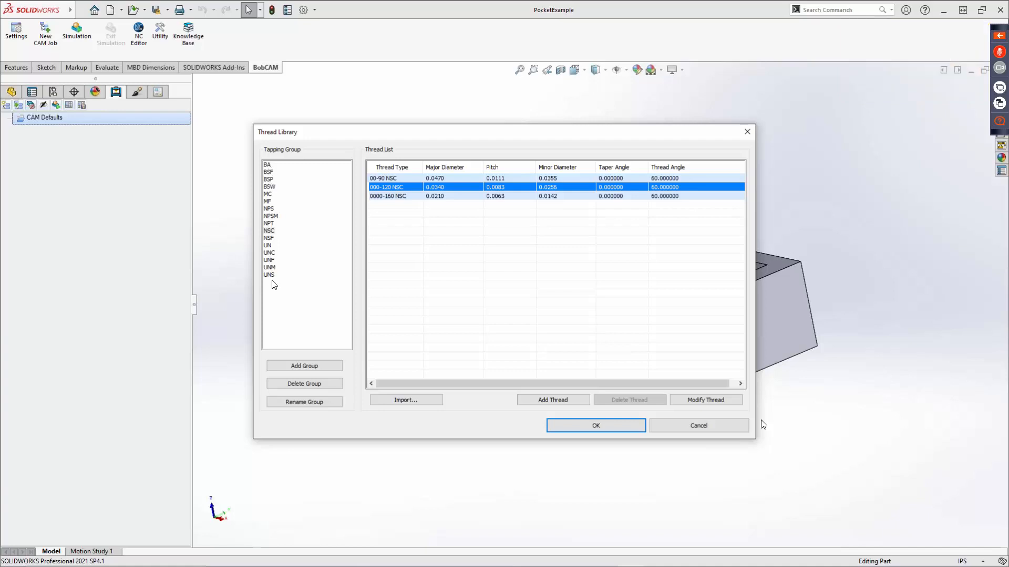
pyautogui.click(268, 254)
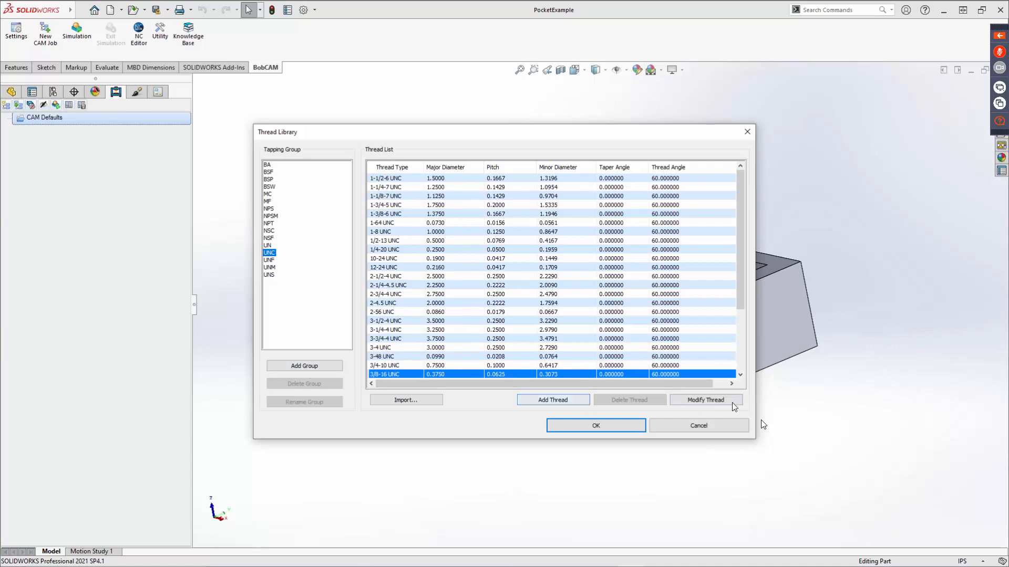
pyautogui.click(566, 405)
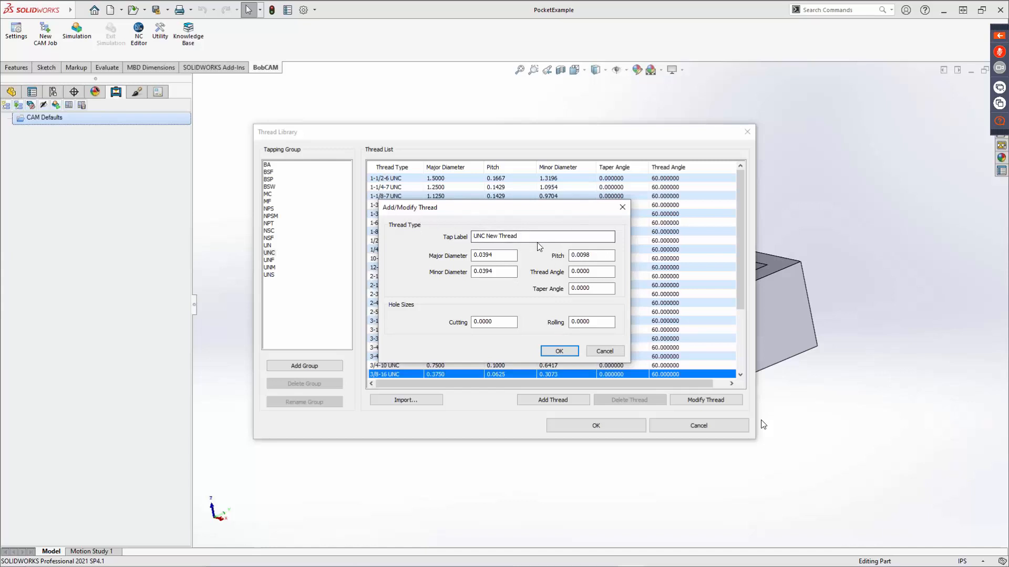
pyautogui.moveTo(531, 236); pyautogui.dragTo(445, 243)
pyautogui.click(615, 352)
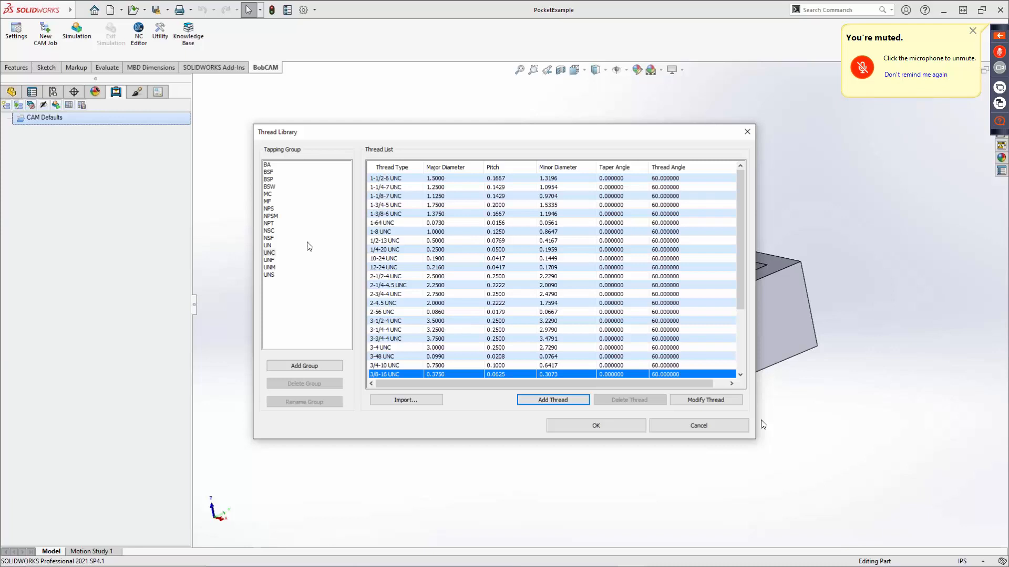
# Review the UNF tapping group and its new-thread fields, and close the thread library without changes.
pyautogui.click(269, 260)
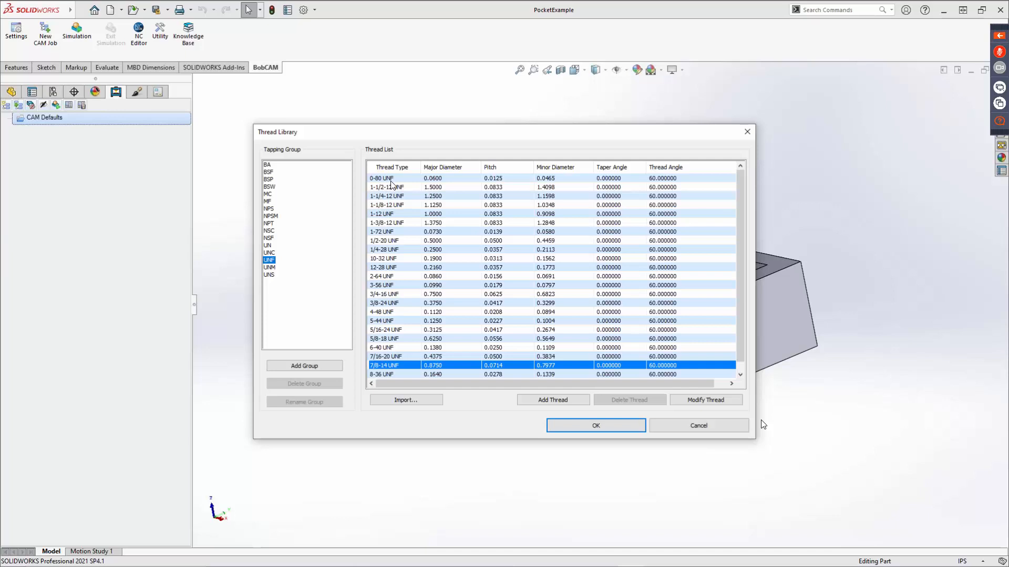
pyautogui.click(557, 401)
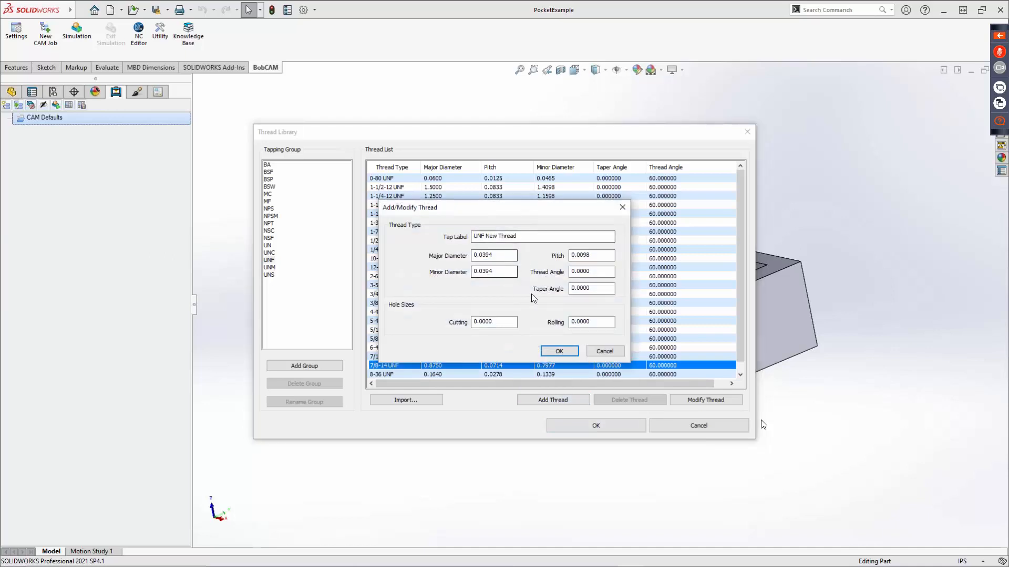
pyautogui.click(599, 351)
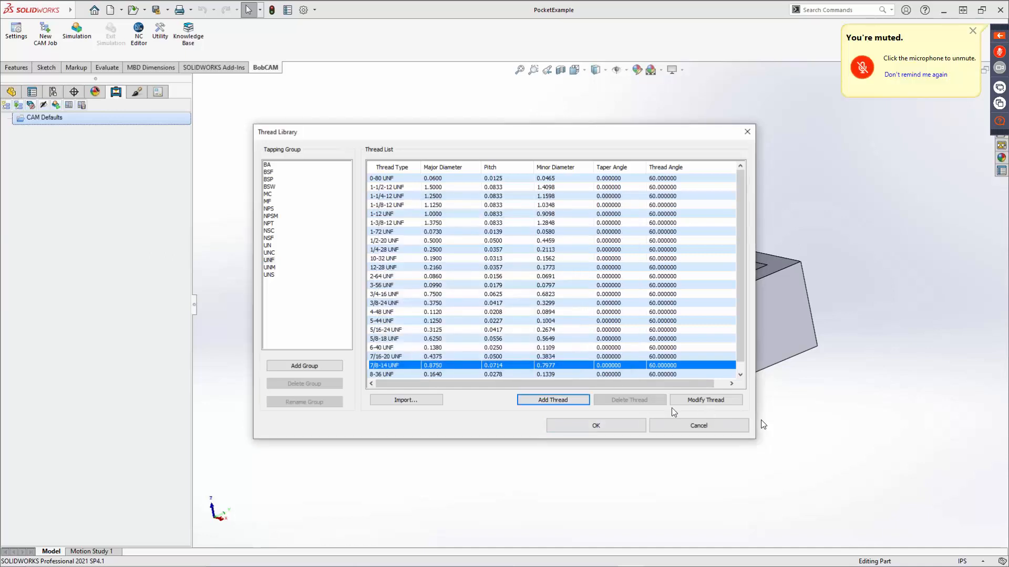
pyautogui.click(694, 426)
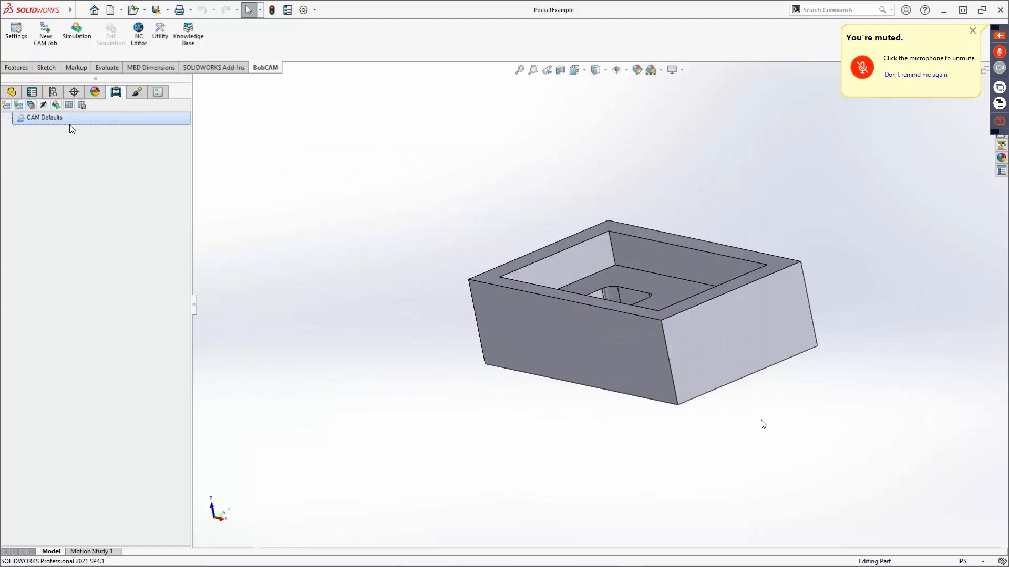
# Browse the ALUMINUM group in the stock material library and select Wrought Alum 6061-T4, T451 (65 HB).
pyautogui.rightClick(64, 120)
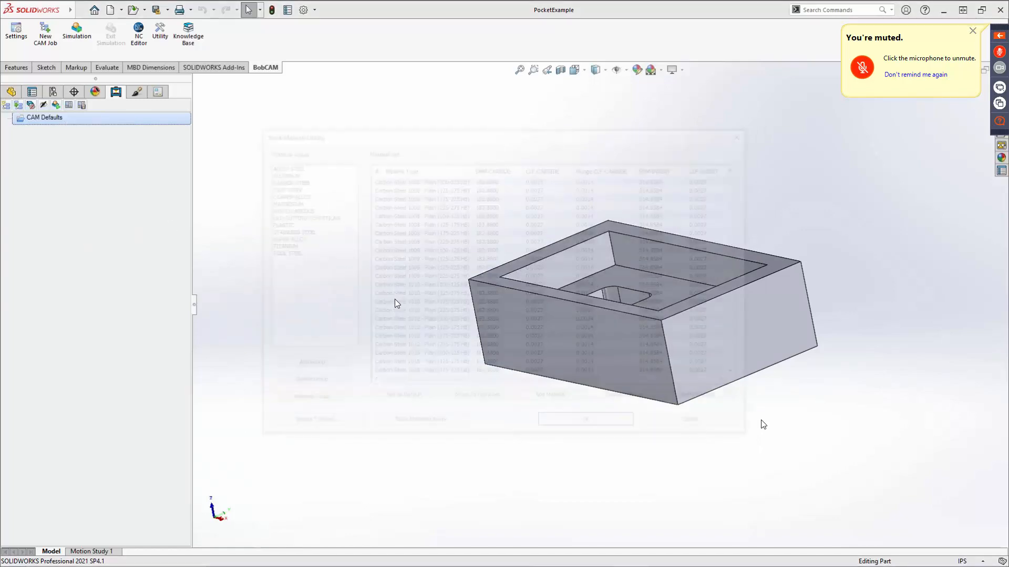
pyautogui.scroll(-7, 438, 315)
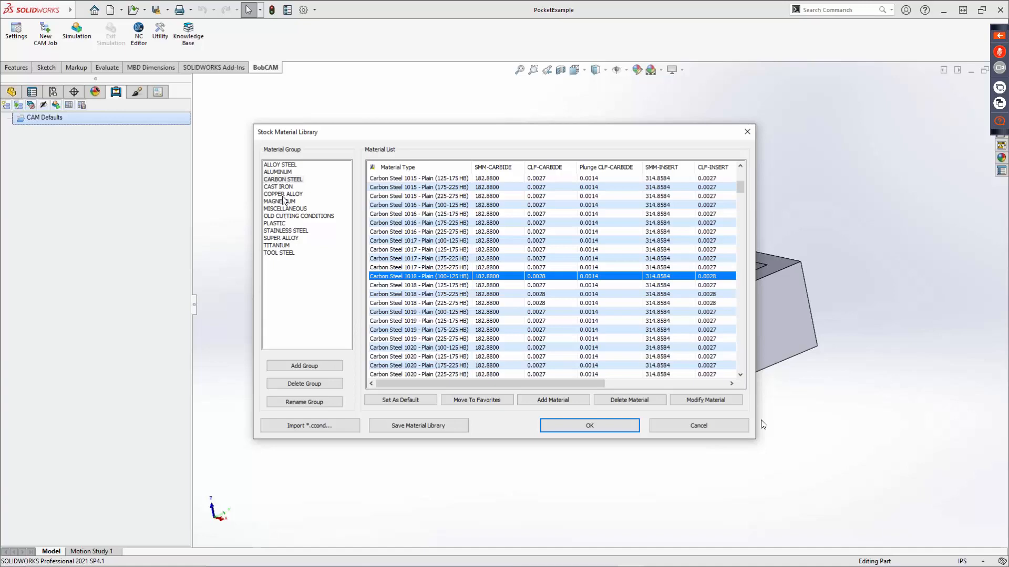
pyautogui.click(277, 172)
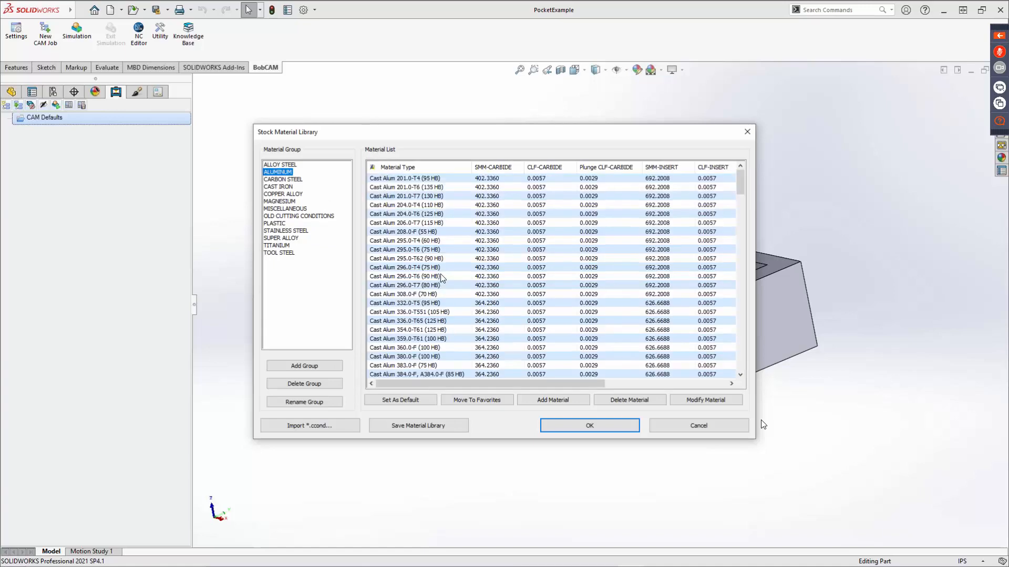
pyautogui.scroll(-5, 429, 275)
pyautogui.scroll(-20, 430, 275)
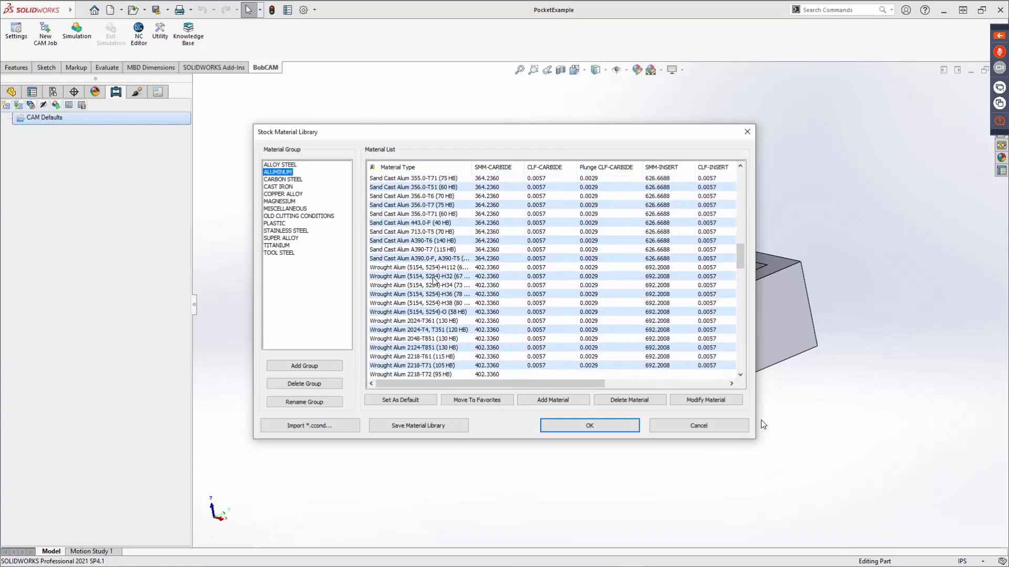
pyautogui.scroll(-4, 432, 285)
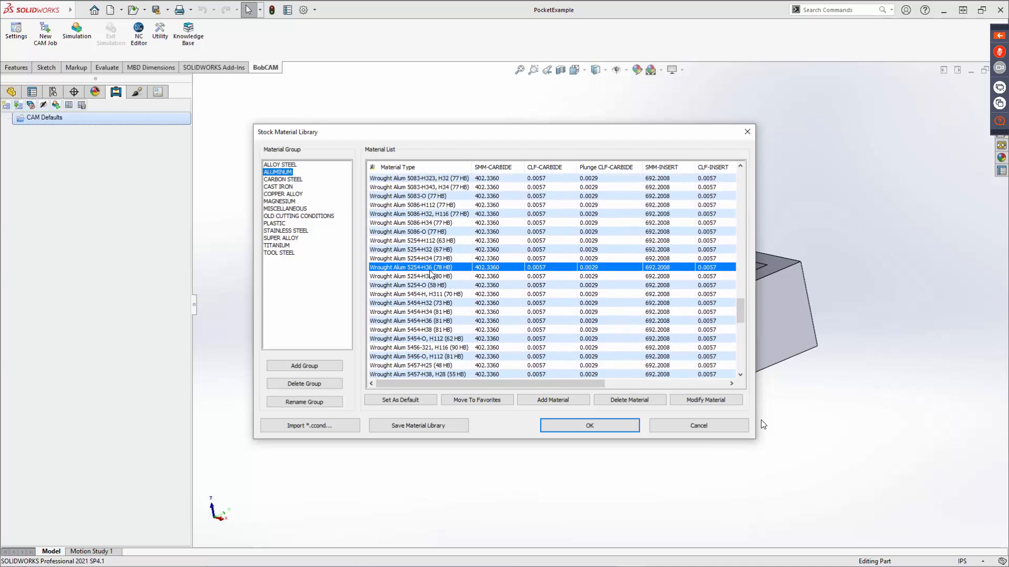
pyautogui.scroll(-4, 446, 316)
pyautogui.scroll(-4, 446, 315)
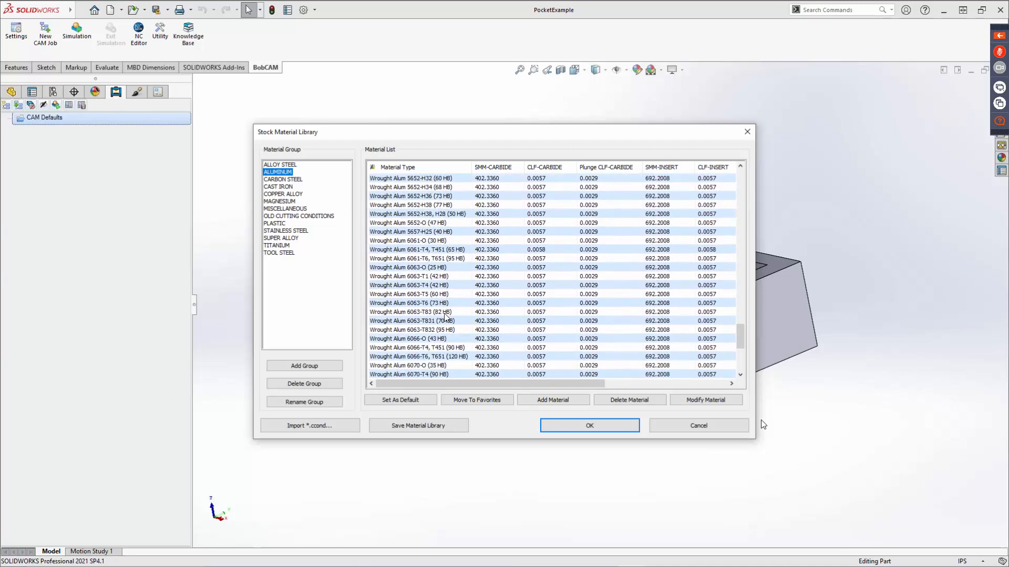
pyautogui.click(430, 250)
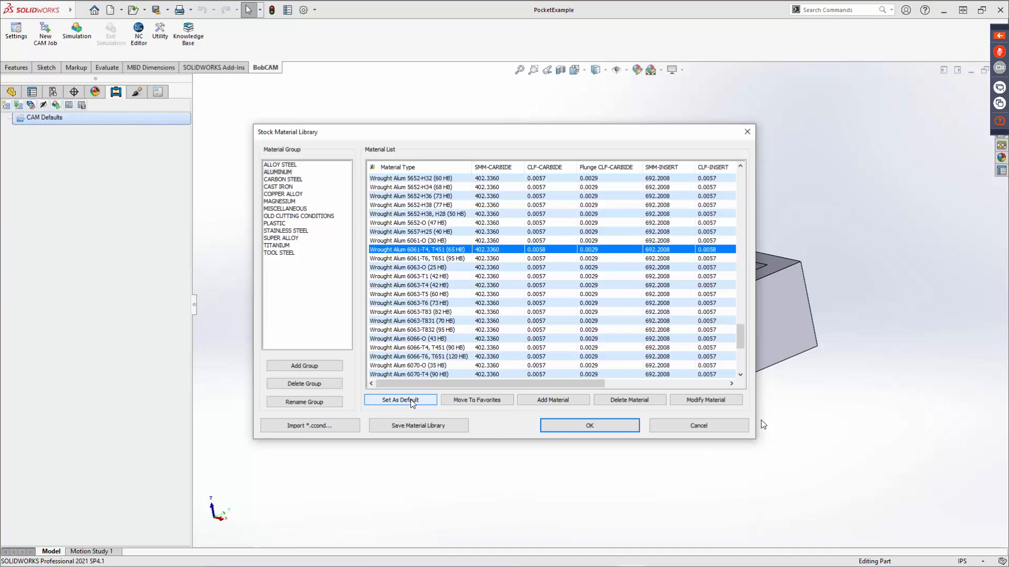
# Compare the feeds and speeds of Wrought Alum 6061-T4, T451 for the CARBIDE, INSERT and HSS tool materials.
pyautogui.click(705, 400)
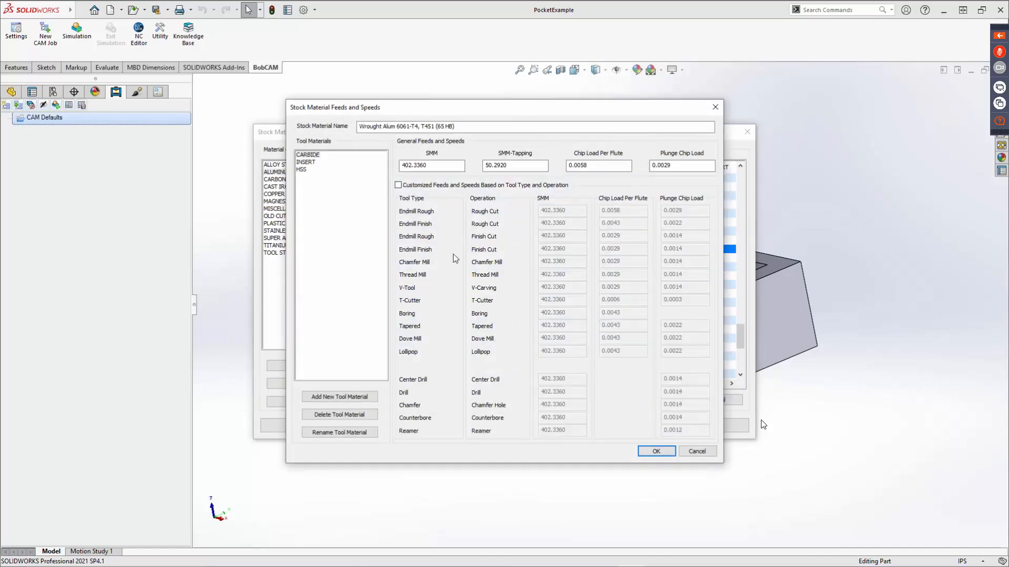
pyautogui.click(305, 157)
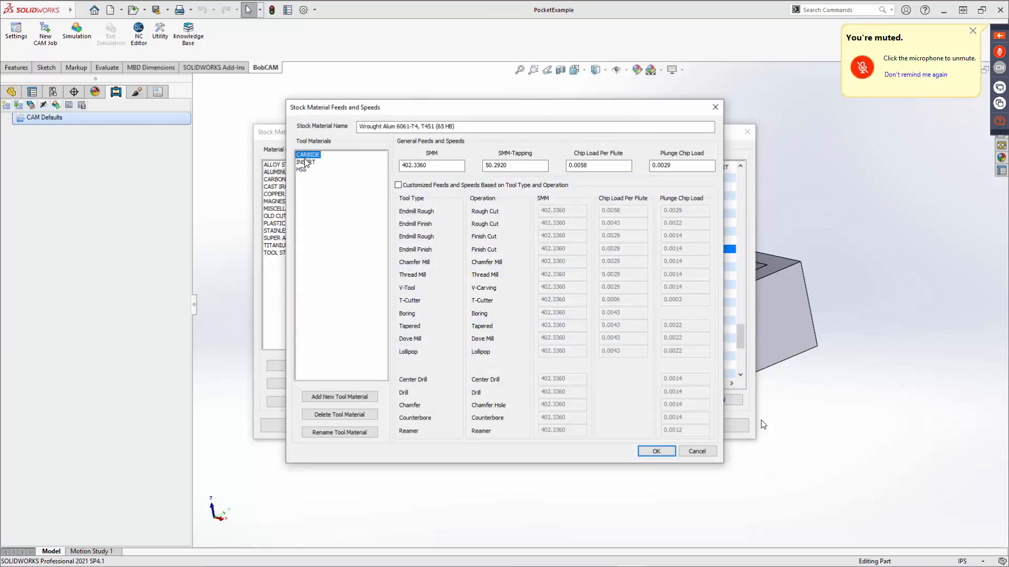
pyautogui.click(306, 163)
pyautogui.click(304, 170)
pyautogui.click(310, 155)
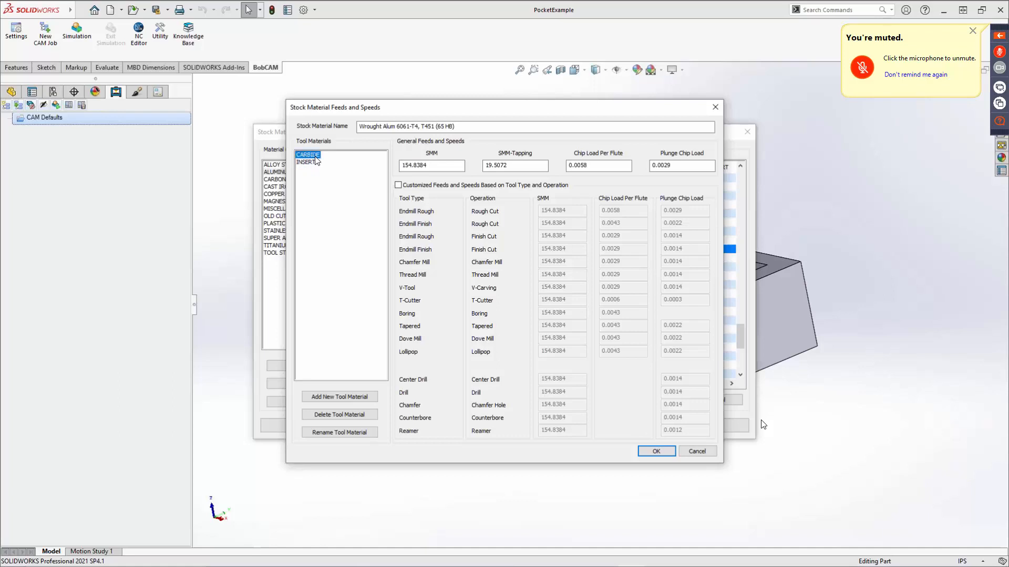
pyautogui.click(310, 162)
pyautogui.click(307, 170)
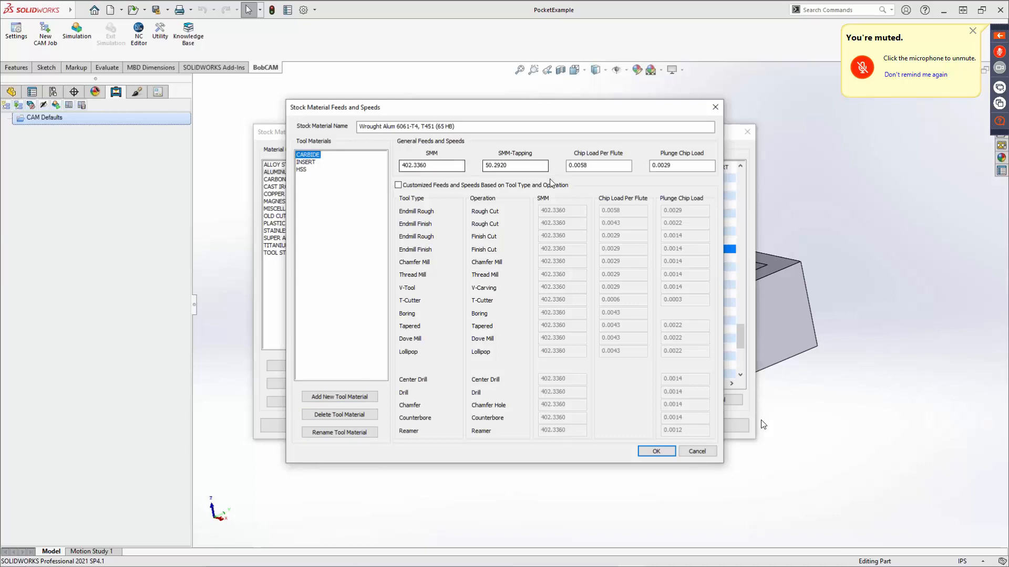
pyautogui.click(302, 170)
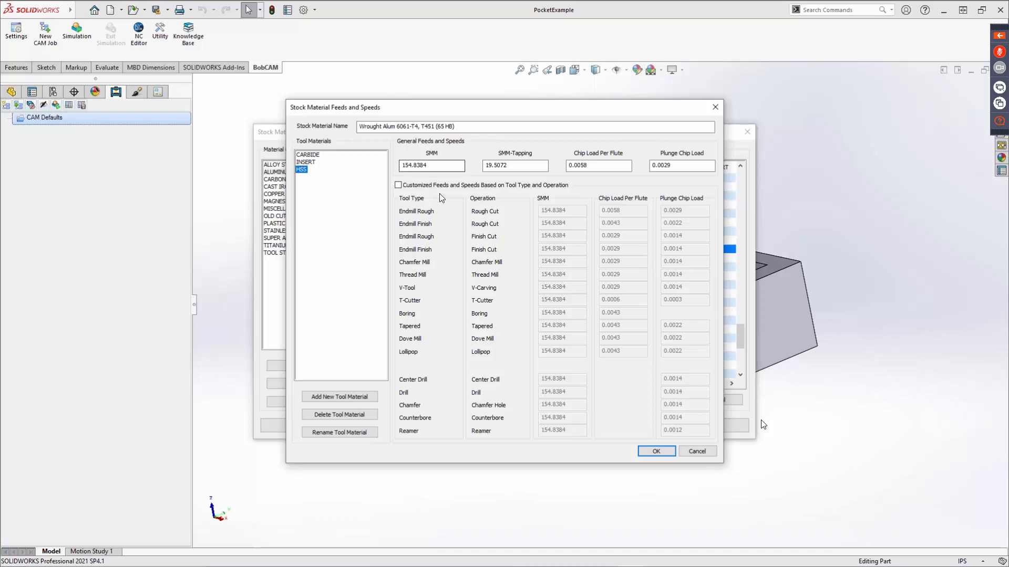
# Enable customized feeds and speeds based on tool type and operation for HSS, and select the Endmill Rough chip load per flute.
pyautogui.click(431, 127)
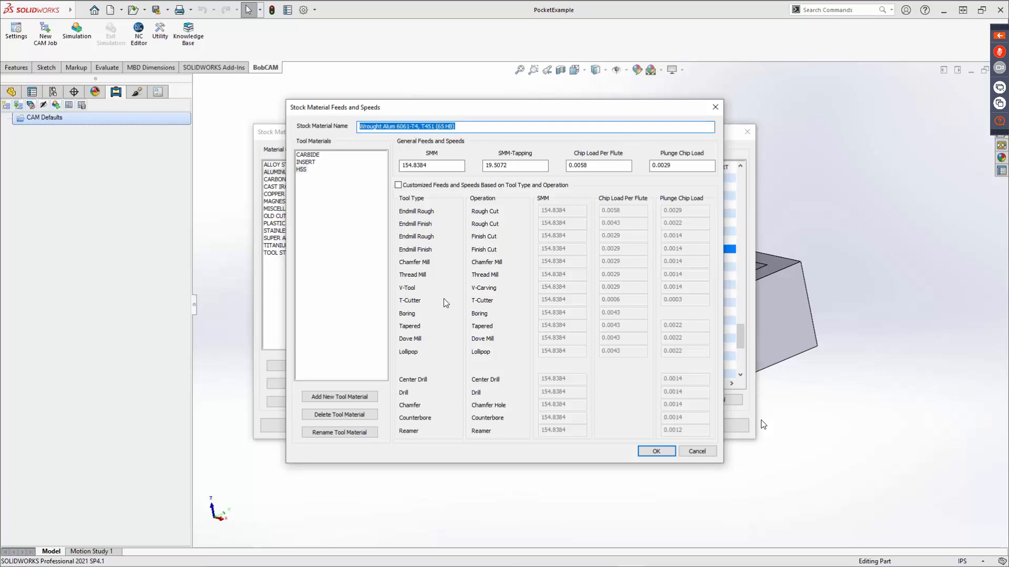
pyautogui.click(397, 185)
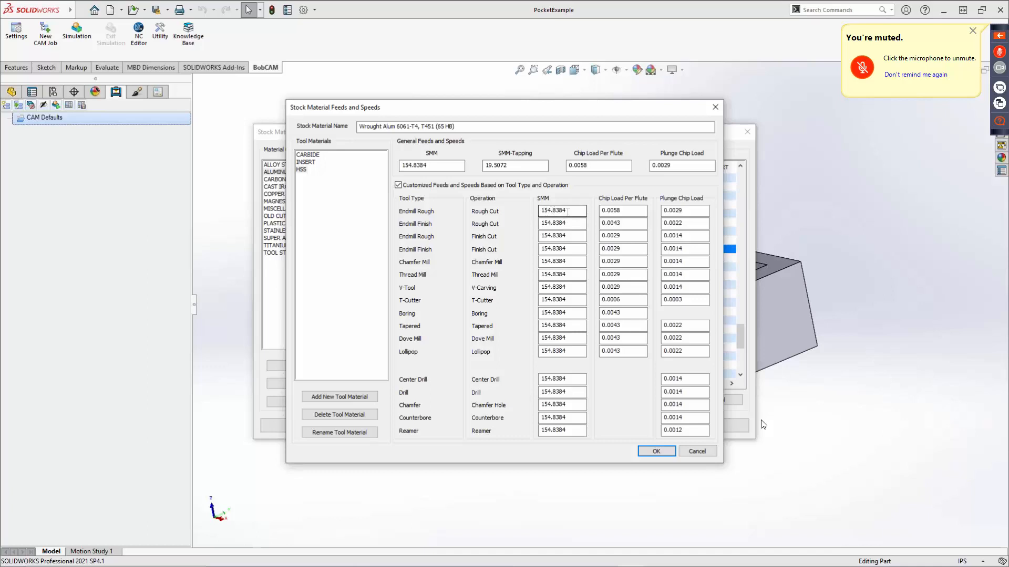
pyautogui.moveTo(630, 212); pyautogui.dragTo(577, 214)
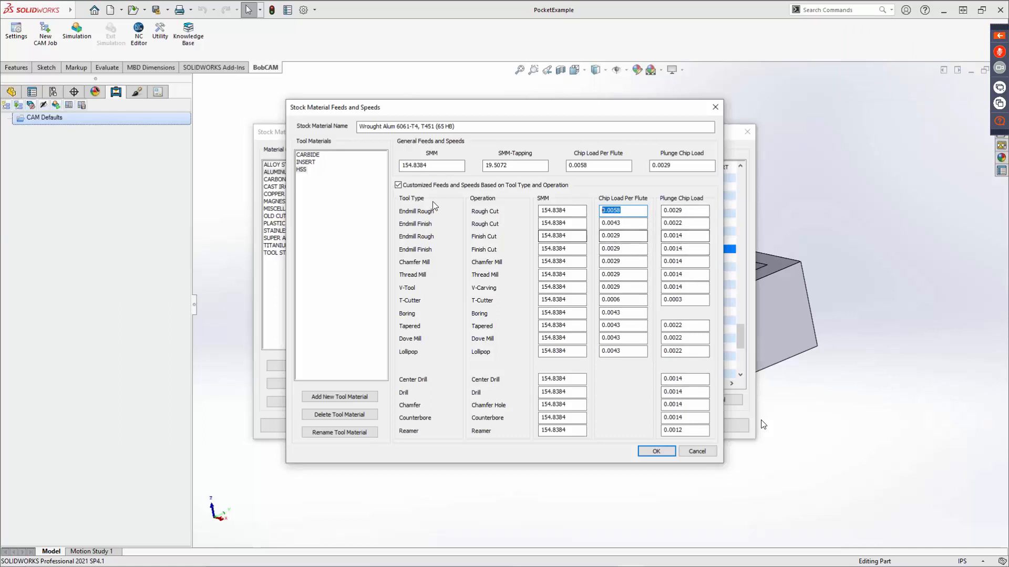
# Check the customization setting for CARBIDE and INSERT, and turn off the customized feeds and speeds for HSS, discarding its values.
pyautogui.click(308, 154)
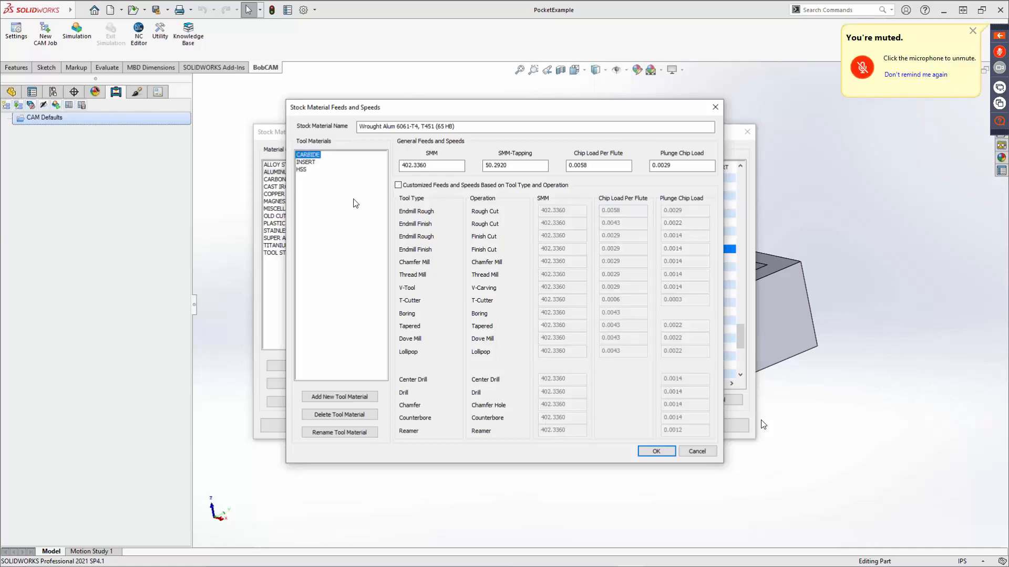
pyautogui.click(306, 163)
pyautogui.click(302, 170)
pyautogui.click(398, 185)
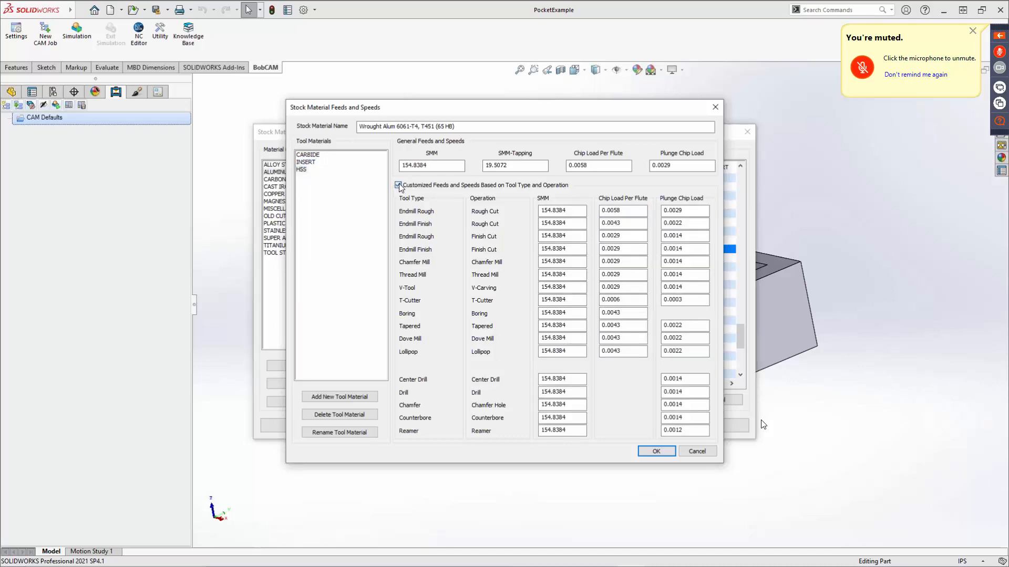
pyautogui.click(399, 185)
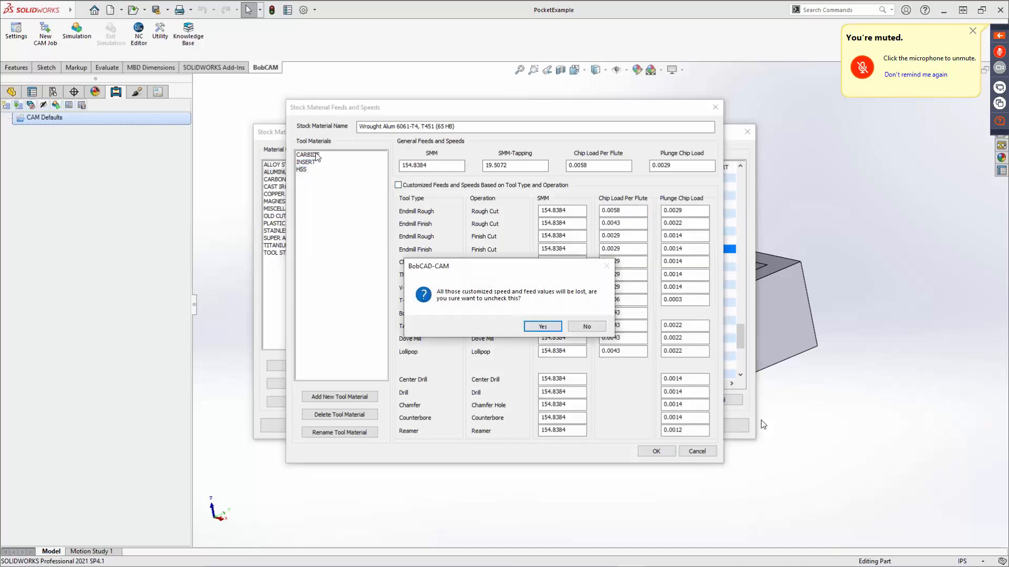
pyautogui.click(543, 327)
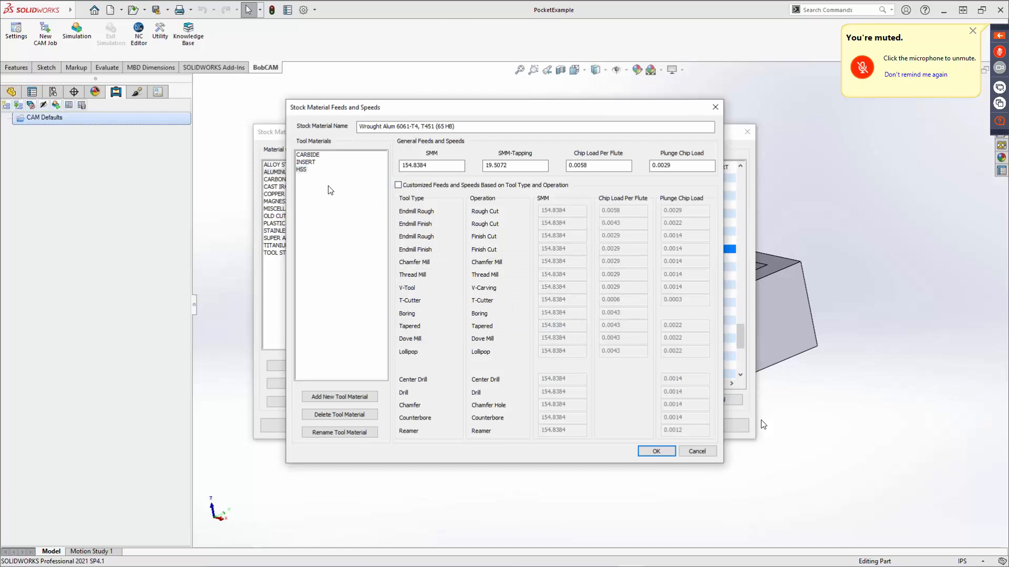
pyautogui.click(309, 156)
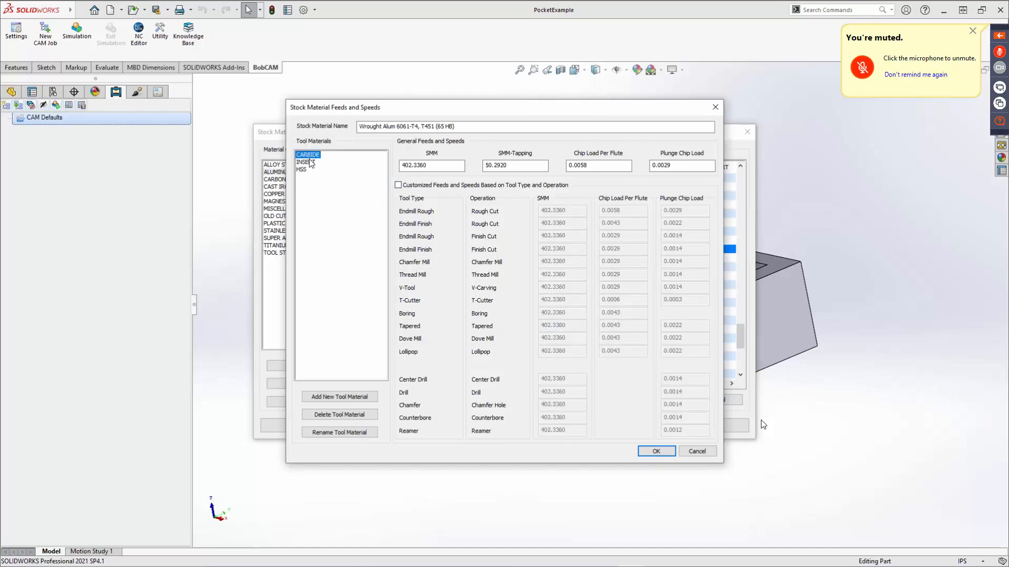
# Check the INSERT and HSS feeds and speeds of Wrought Alum 6061-T4, T451, and close the stock material library without saving.
pyautogui.click(310, 162)
pyautogui.click(301, 170)
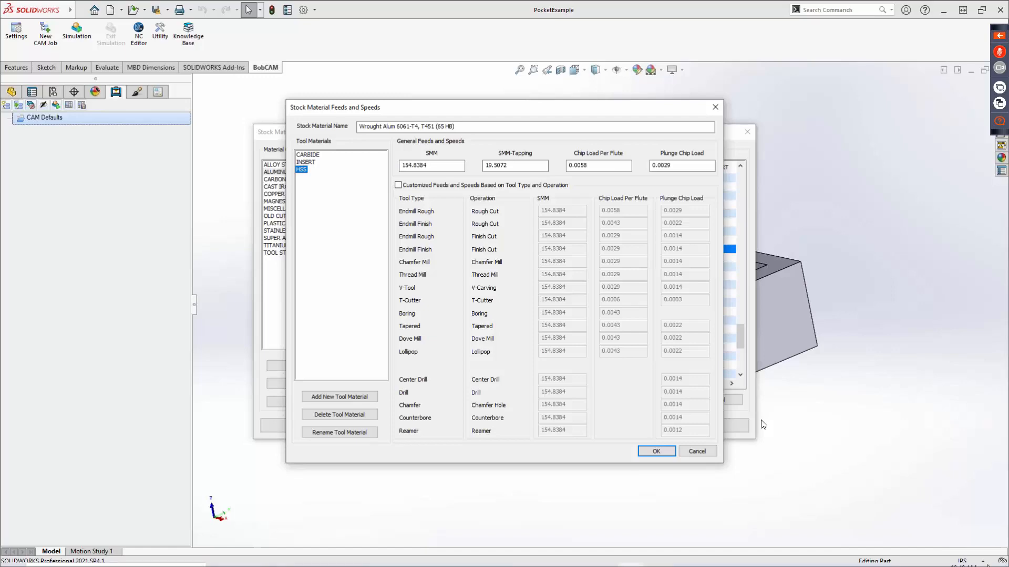
pyautogui.moveTo(981, 542)
pyautogui.click(919, 523)
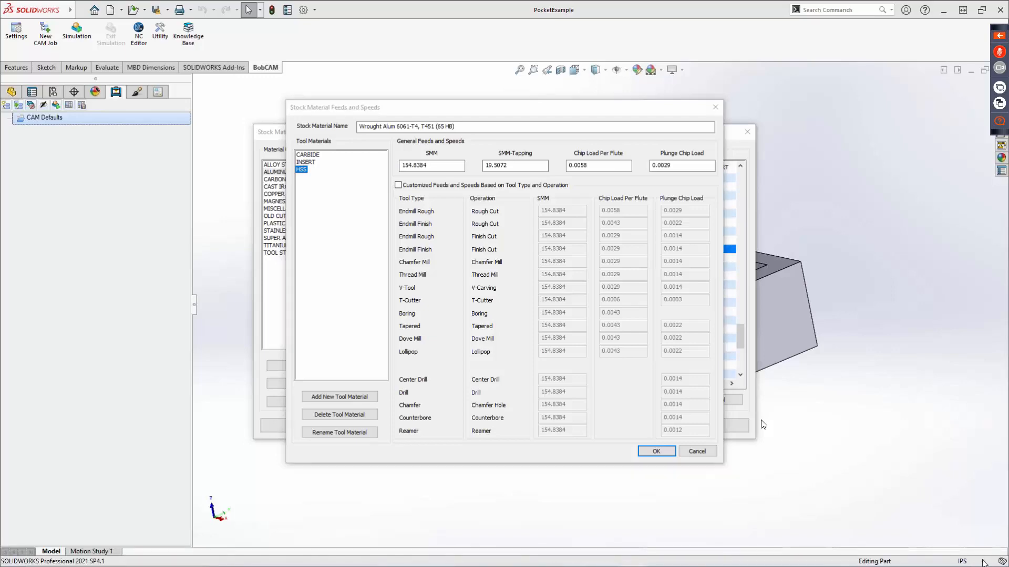
pyautogui.click(698, 452)
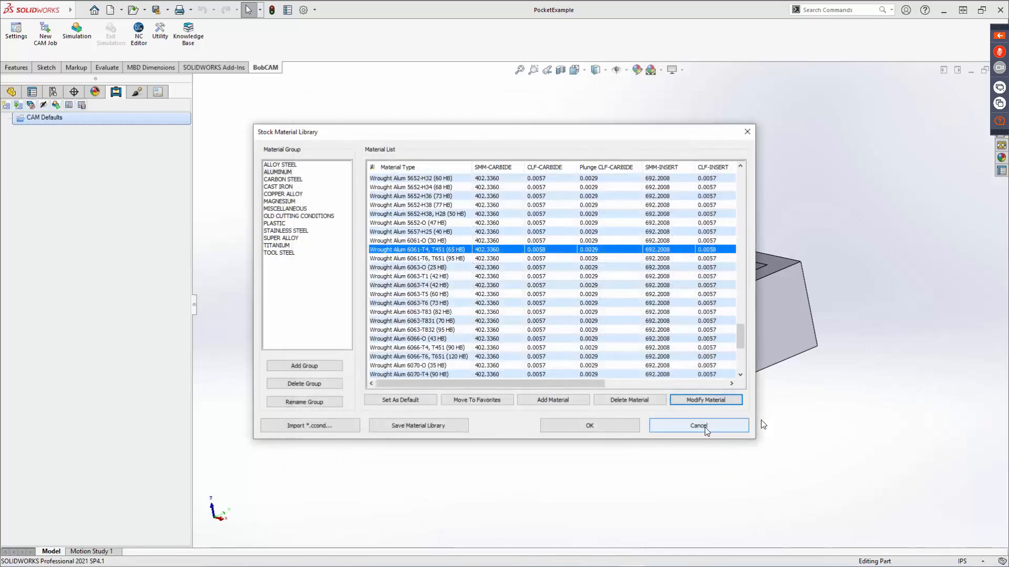
pyautogui.click(705, 426)
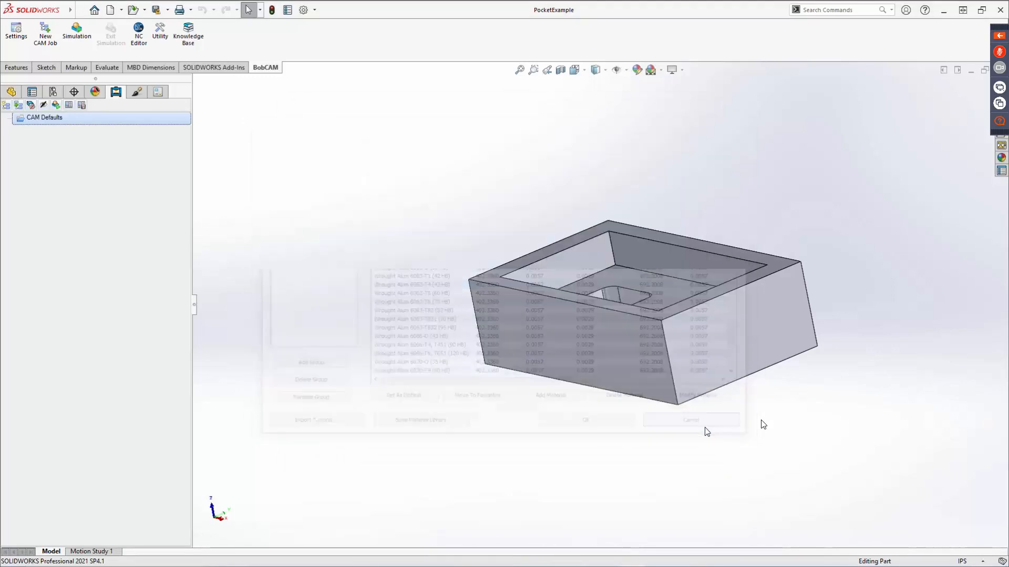
pyautogui.click(980, 561)
pyautogui.click(901, 421)
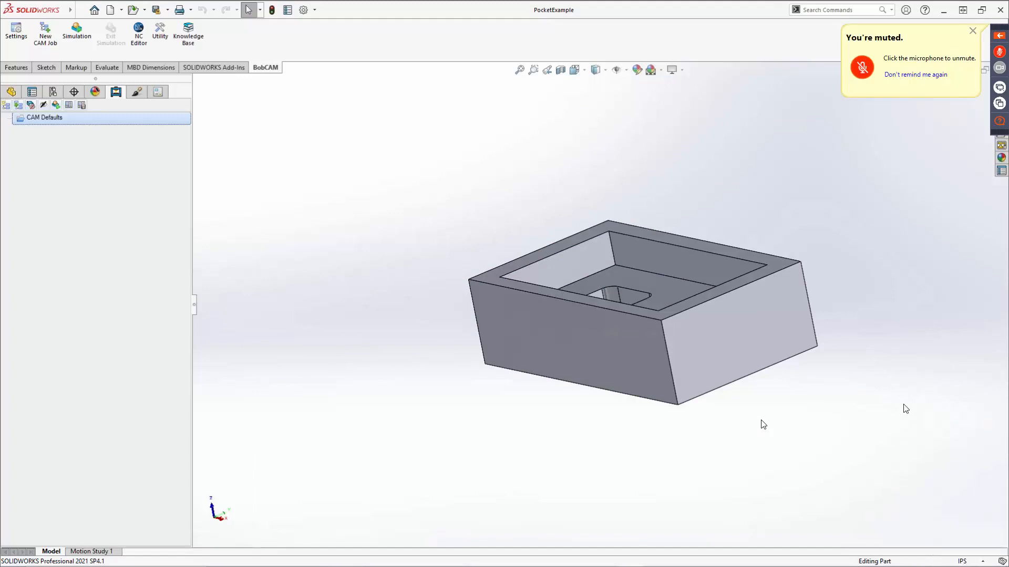
pyautogui.rightClick(55, 118)
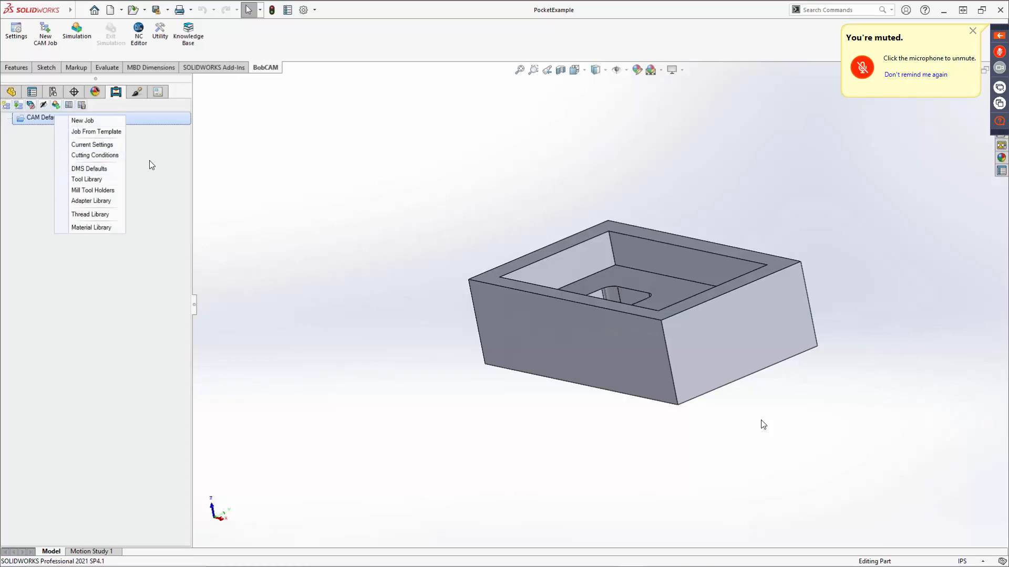
pyautogui.click(281, 139)
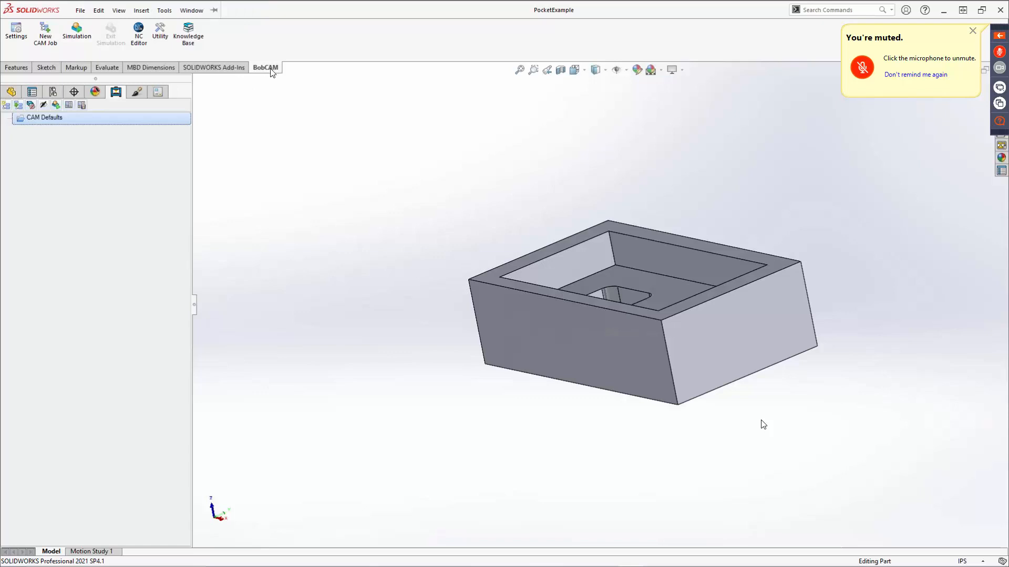
# Create a milling job with the BC_3x_Mill machine and the System Default parameter template, keeping the Stock Wizard enabled.
pyautogui.click(45, 35)
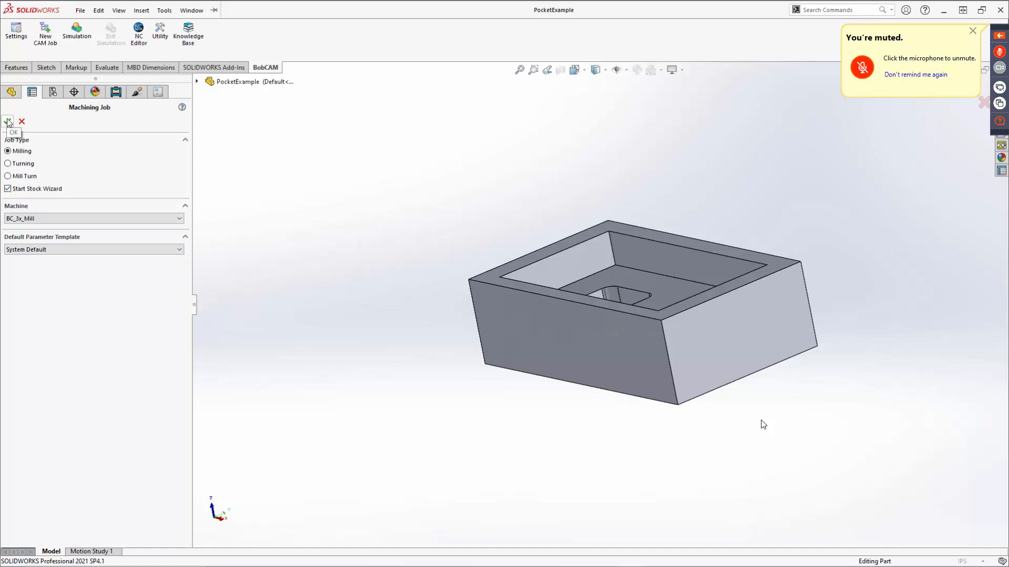
pyautogui.click(21, 220)
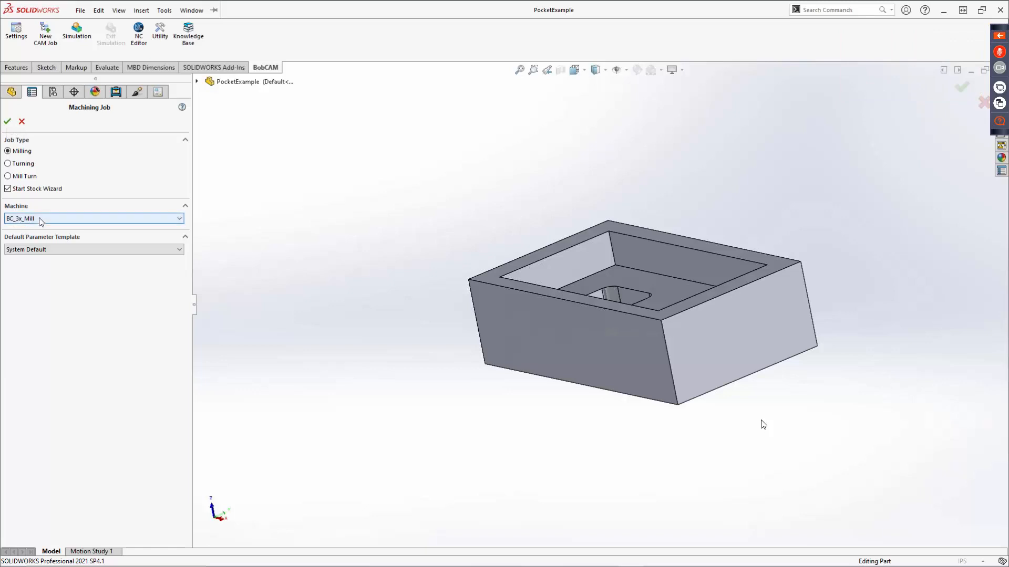
pyautogui.scroll(-7, 44, 320)
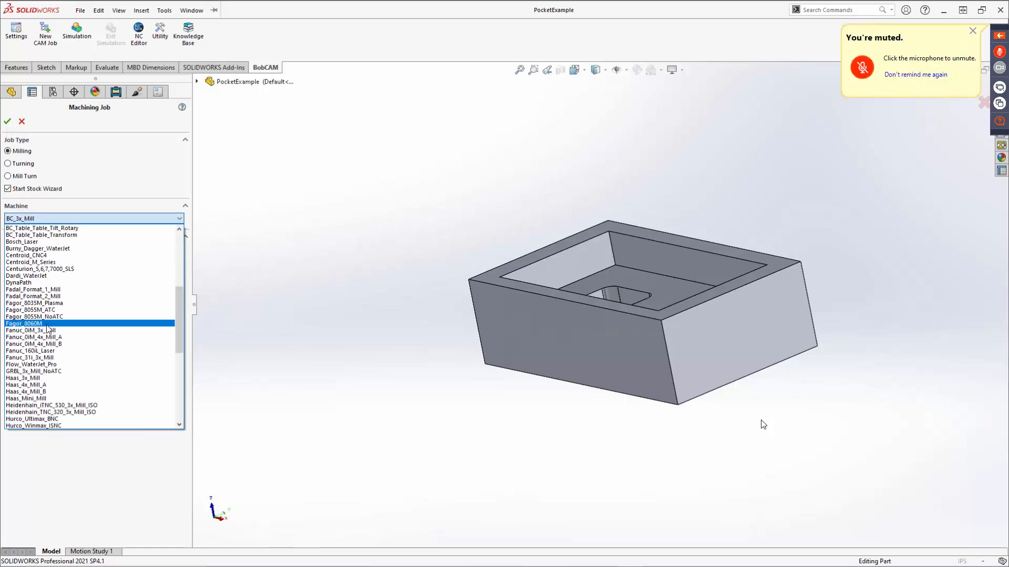
pyautogui.scroll(-7, 44, 325)
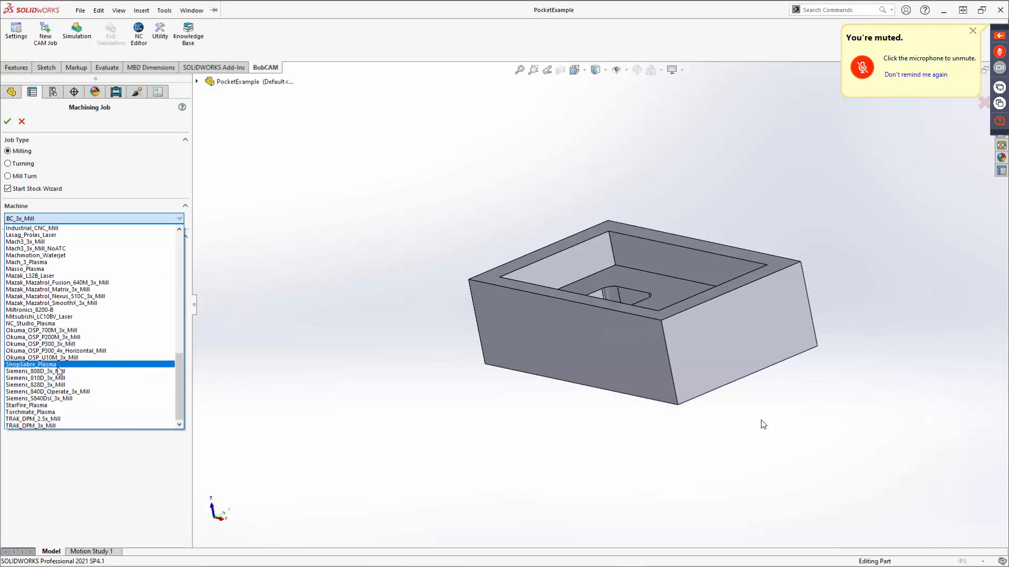
pyautogui.scroll(18, 74, 346)
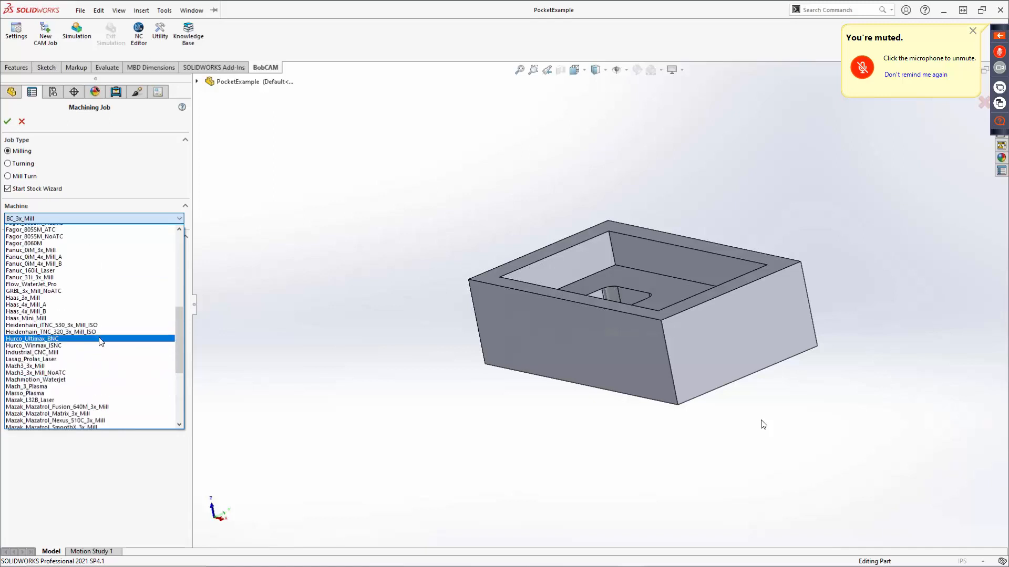
pyautogui.scroll(3, 94, 326)
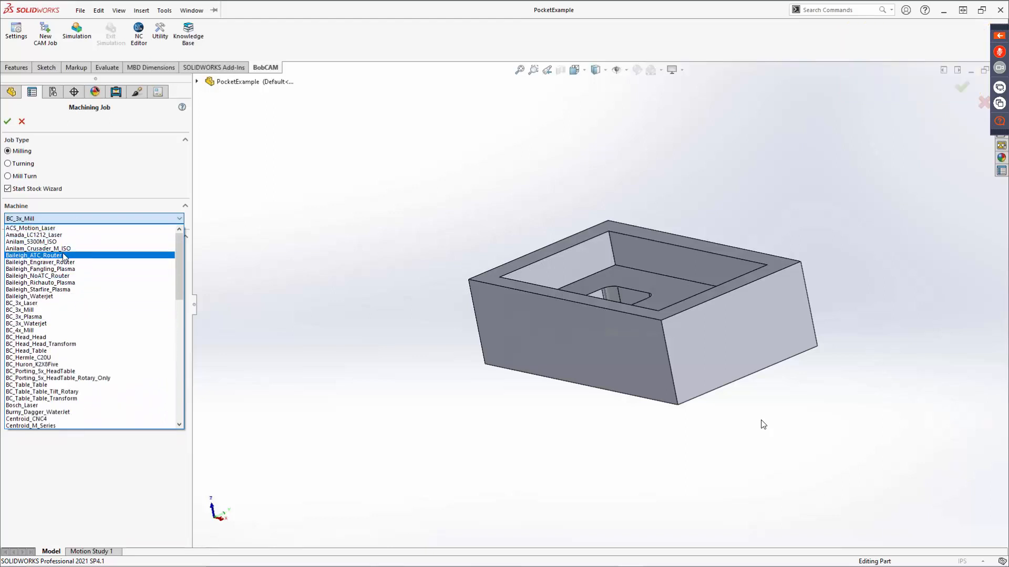
pyautogui.click(90, 214)
pyautogui.click(34, 249)
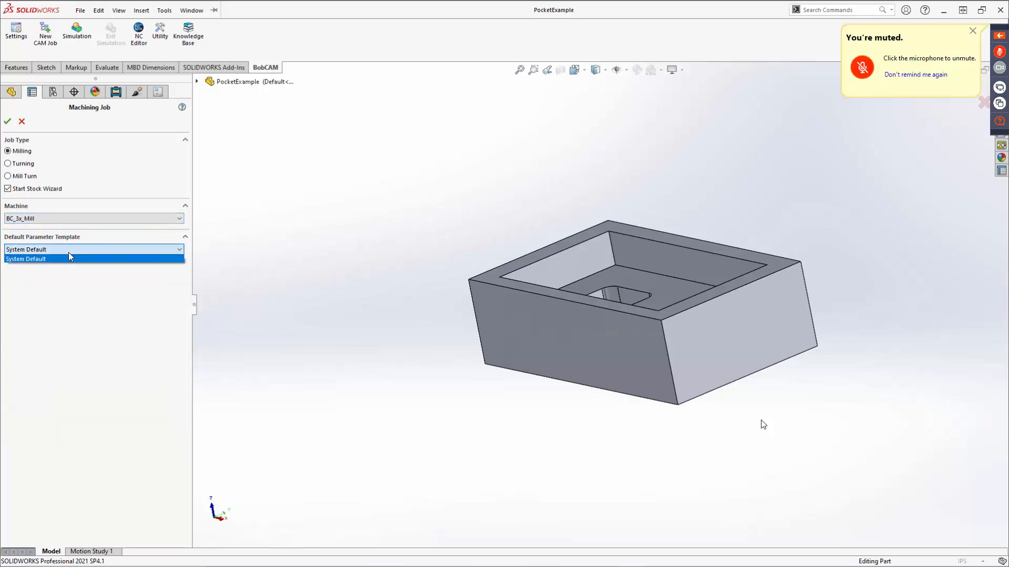
pyautogui.click(69, 258)
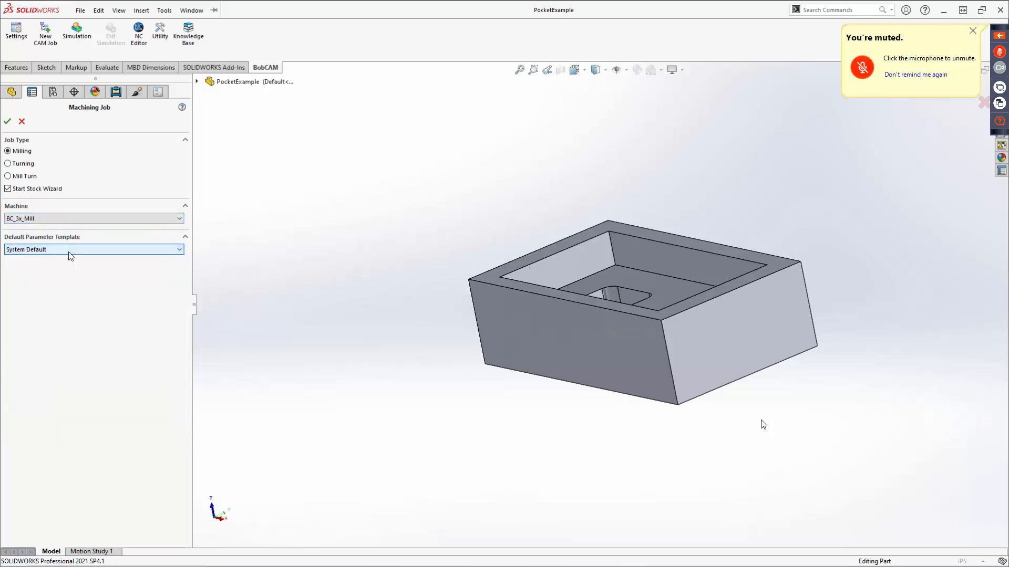
pyautogui.click(8, 122)
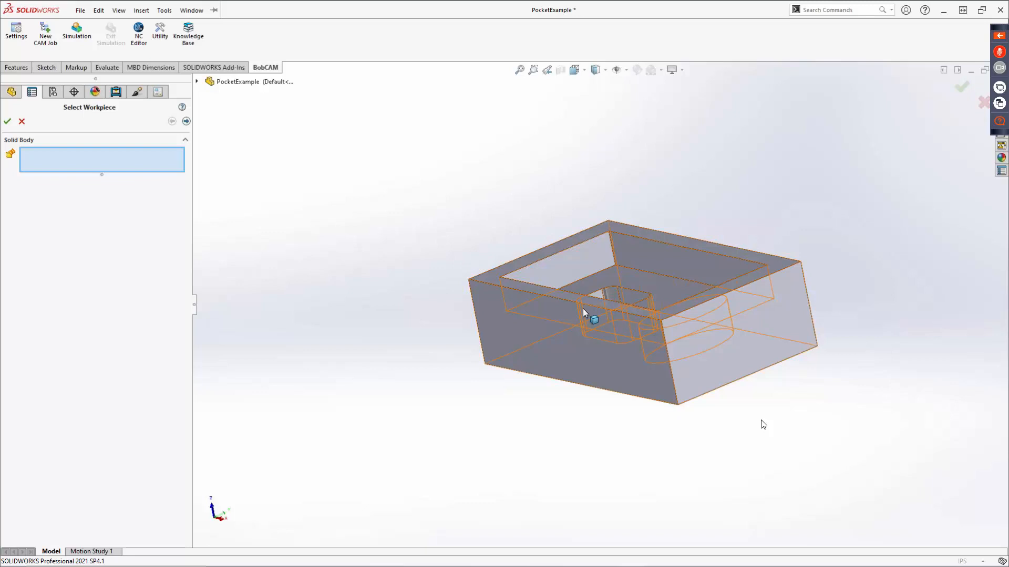
# Skip the workpiece selection and accept a rectangular bounding-box stock, calculated automatically from the workspace with zero offsets.
pyautogui.click(184, 125)
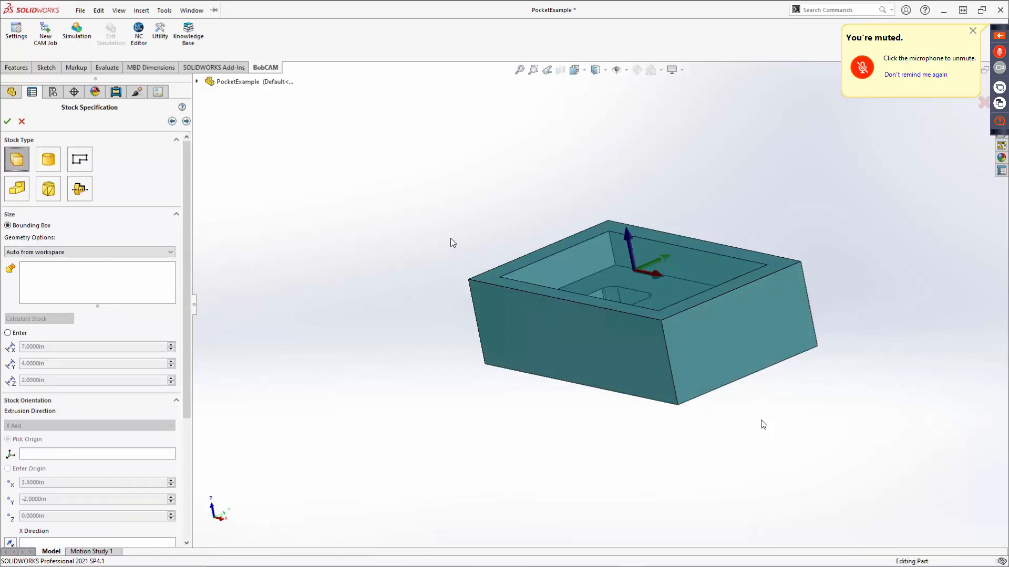
pyautogui.moveTo(450, 241); pyautogui.dragTo(458, 183, button='middle')
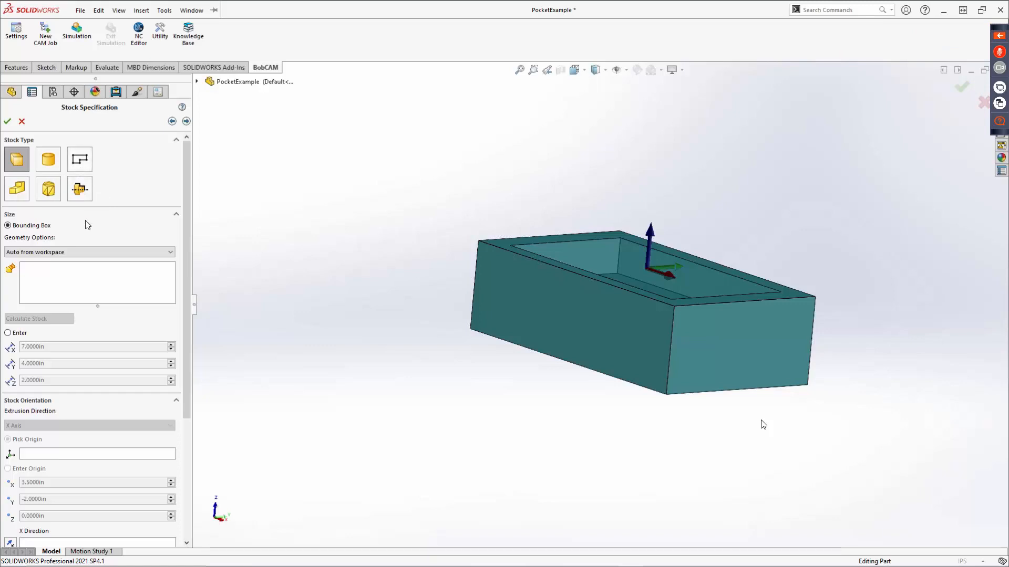
pyautogui.moveTo(578, 253)
pyautogui.mouseDown(button='middle')
pyautogui.moveTo(563, 284)
pyautogui.moveTo(532, 300)
pyautogui.moveTo(525, 254)
pyautogui.moveTo(559, 239)
pyautogui.moveTo(577, 246)
pyautogui.mouseUp(button='middle')
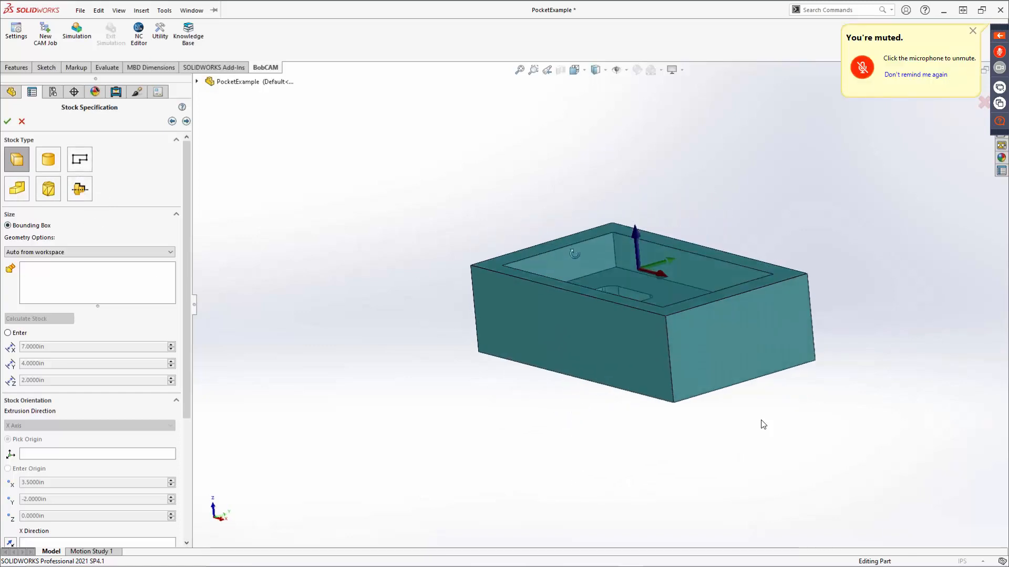
pyautogui.scroll(-3, 147, 315)
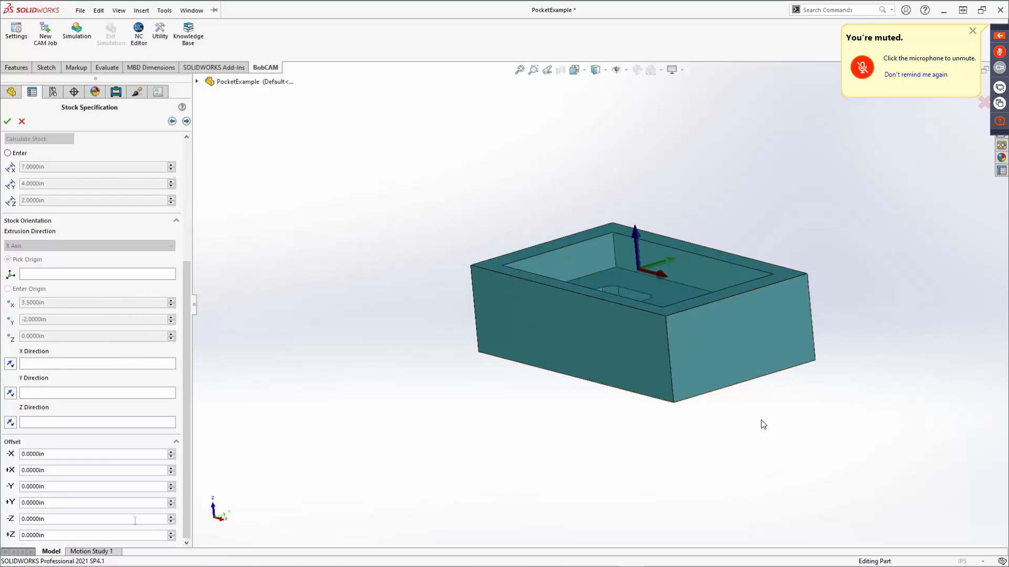
pyautogui.click(187, 122)
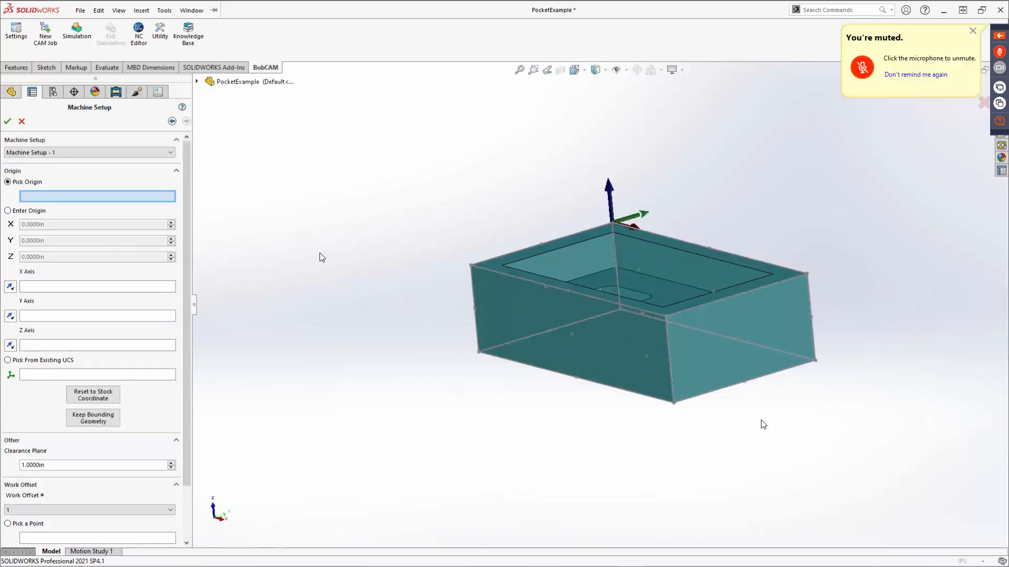
# Try the pocket's corner vertex and the centre of the stock's bottom face as the origin of Machine Setup - 1.
pyautogui.moveTo(346, 257); pyautogui.dragTo(405, 337, button='middle')
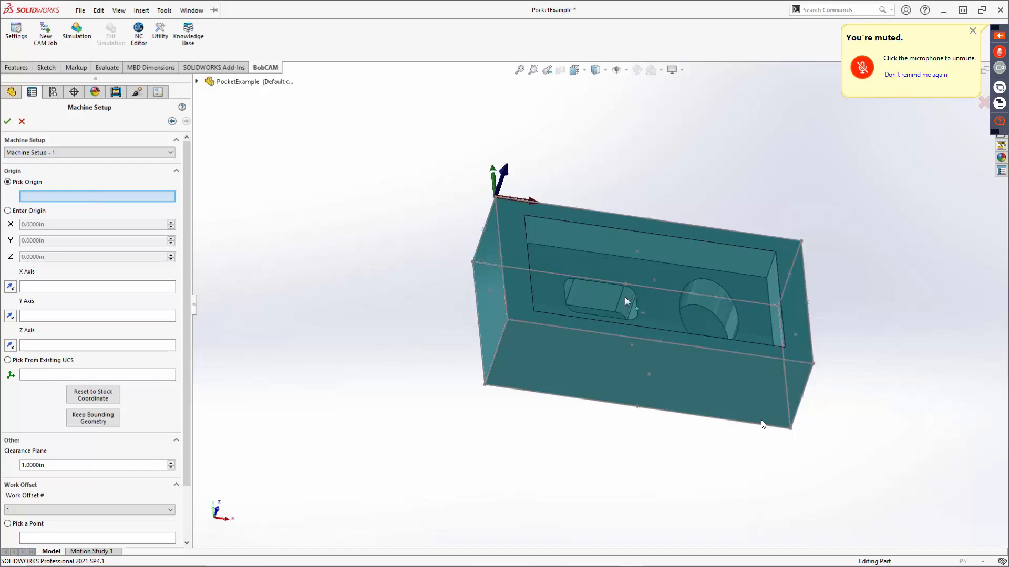
pyautogui.moveTo(625, 298); pyautogui.dragTo(697, 256, button='middle')
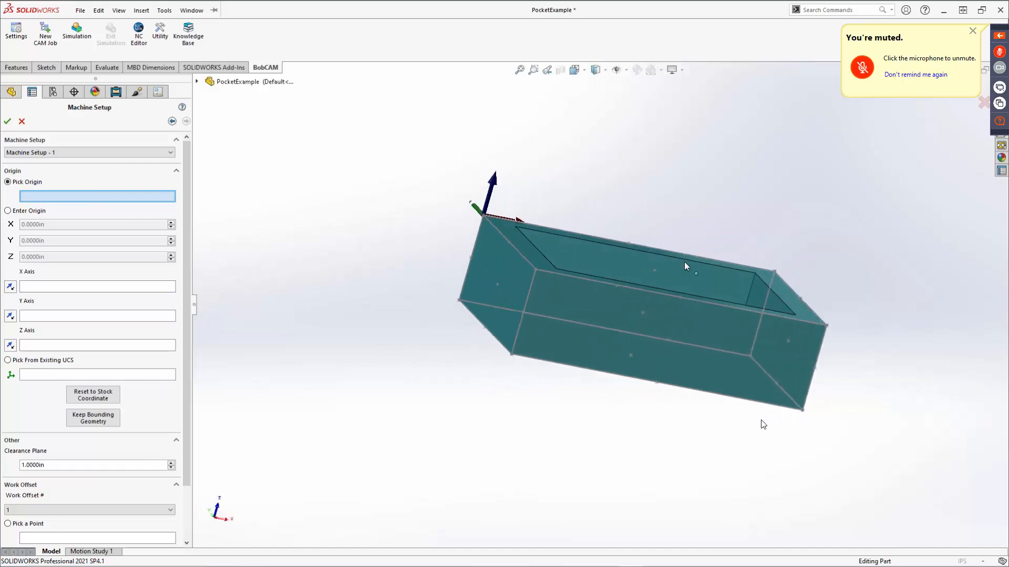
pyautogui.click(754, 274)
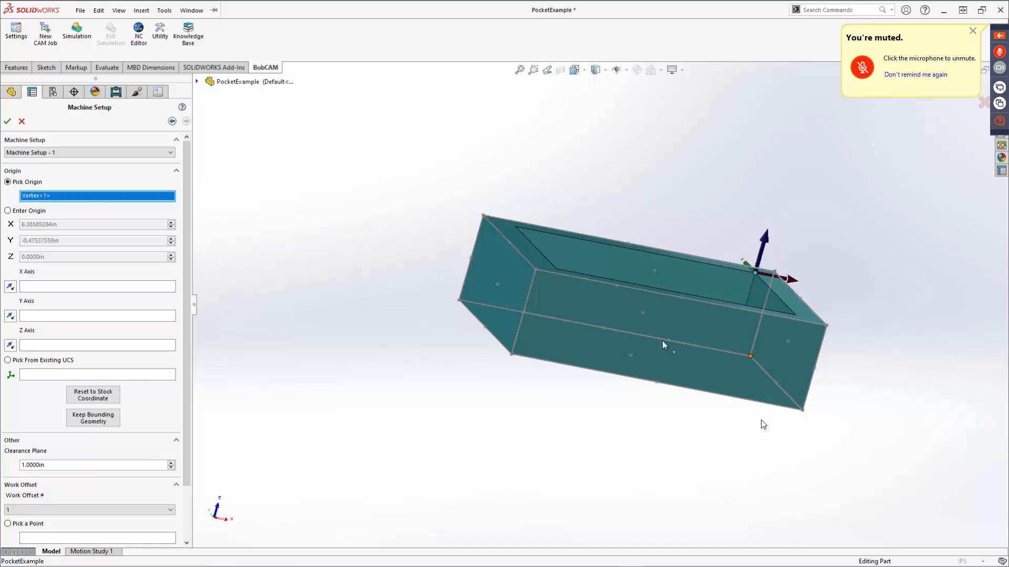
pyautogui.click(655, 270)
pyautogui.click(631, 354)
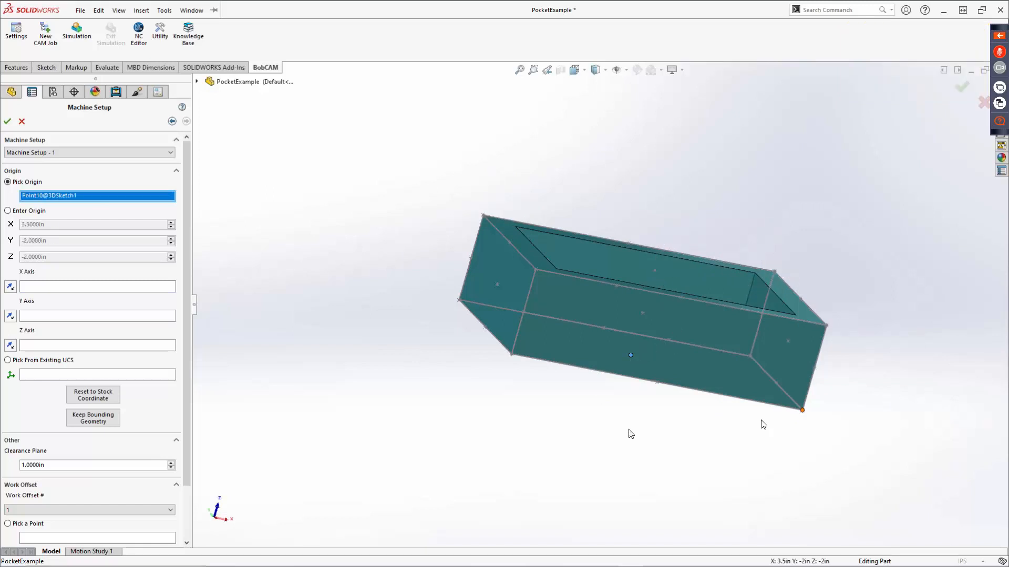
# Place the origin of Machine Setup - 1 at the centre of the stock's top face, X 3.5 in, Y -2 in, Z 0 in.
pyautogui.moveTo(619, 364); pyautogui.dragTo(620, 507, button='middle')
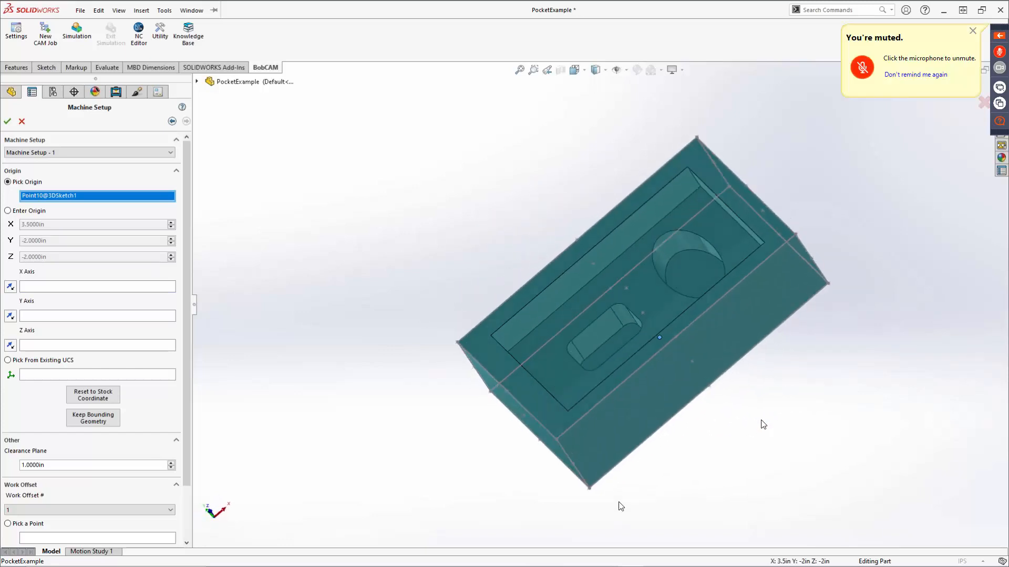
pyautogui.click(626, 288)
pyautogui.moveTo(568, 341); pyautogui.dragTo(598, 256, button='middle')
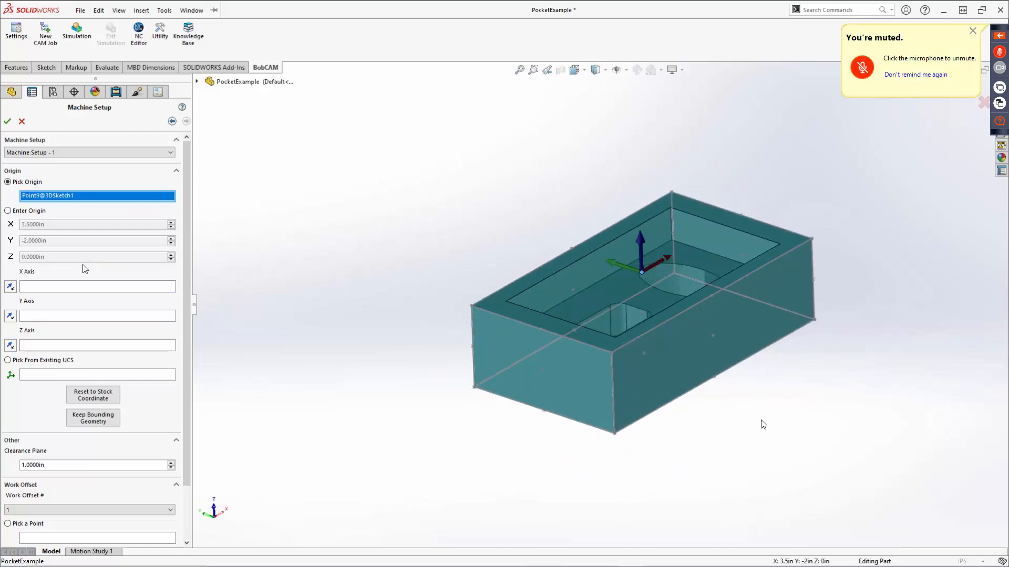
# Test reversing the X axis, restore it, and align X with the midpoint of the stock's long top edge nearest the round pocket.
pyautogui.click(10, 287)
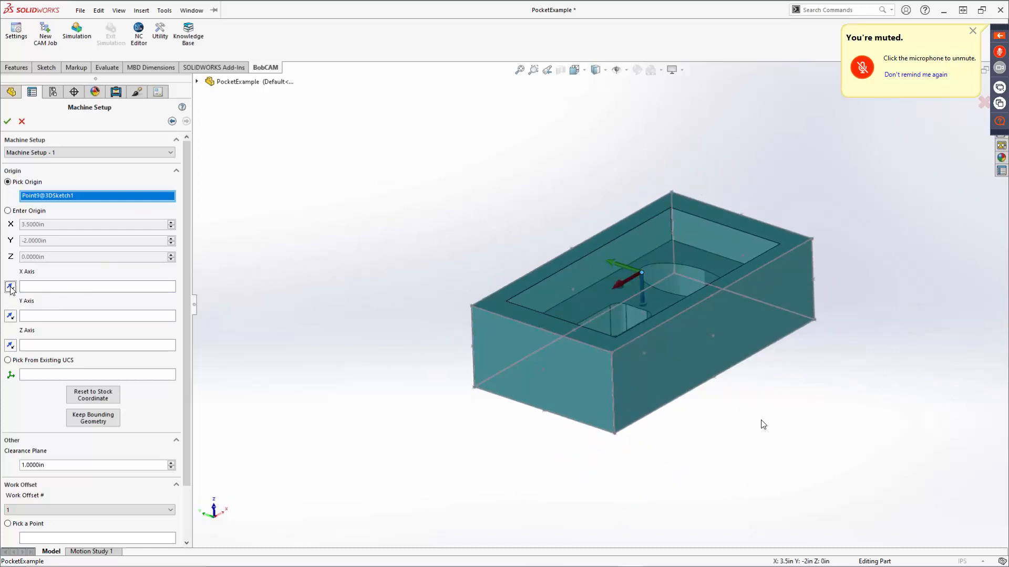
pyautogui.click(10, 288)
pyautogui.click(51, 290)
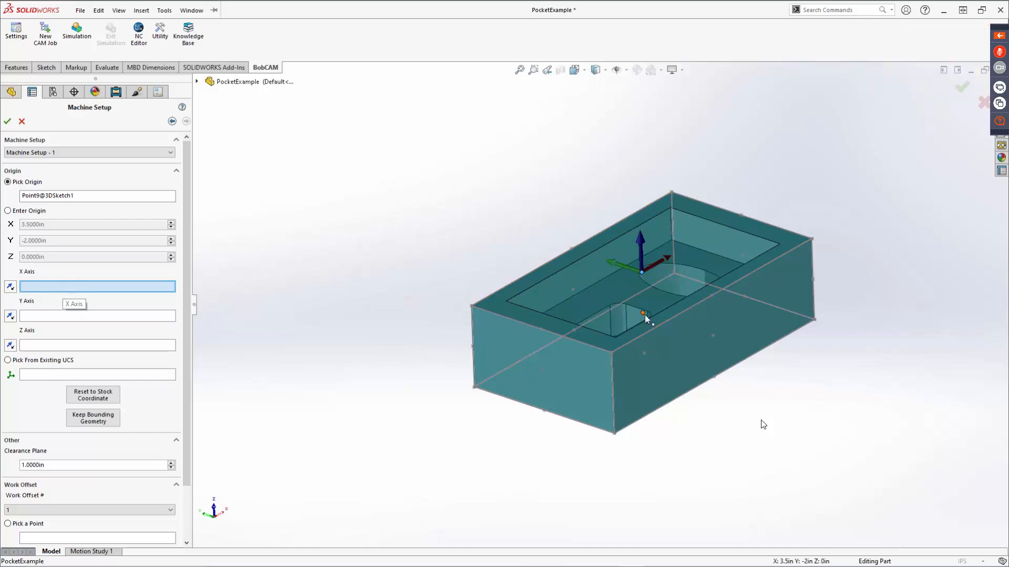
pyautogui.click(713, 296)
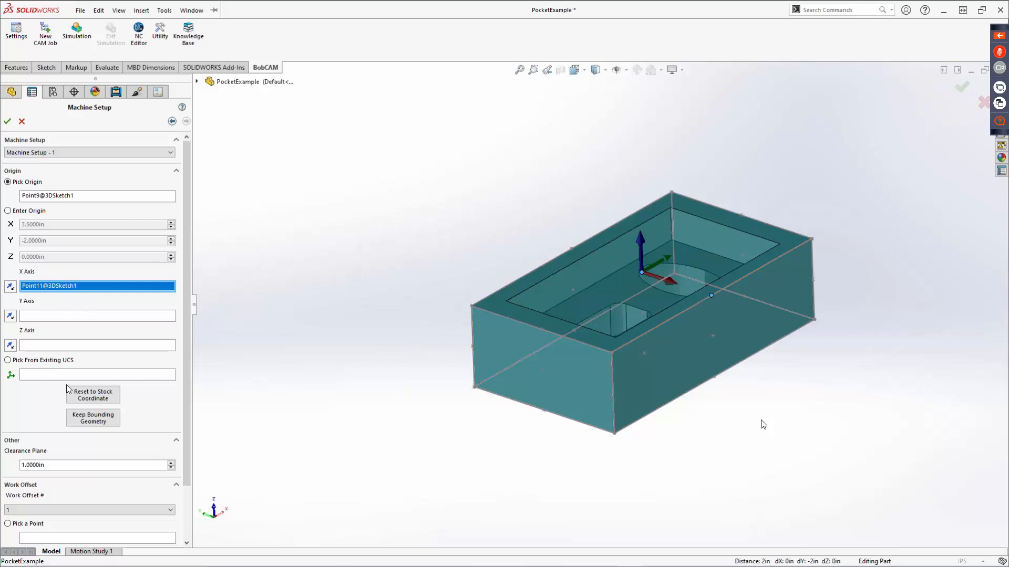
# Test reversing the Y and Z axes, restore them, and align Y with the midpoint of the stock's opposite long top edge.
pyautogui.click(11, 316)
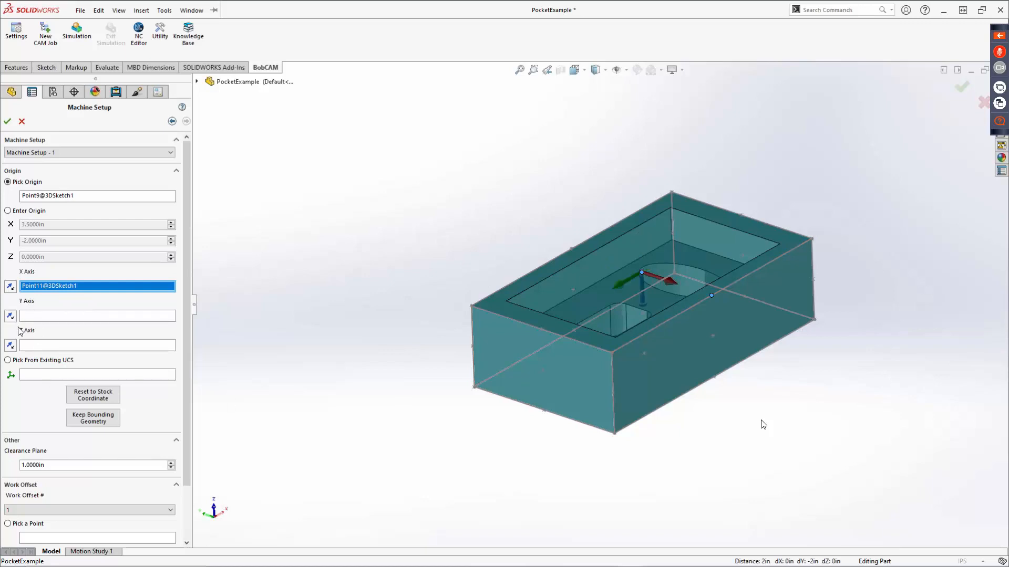
pyautogui.click(10, 316)
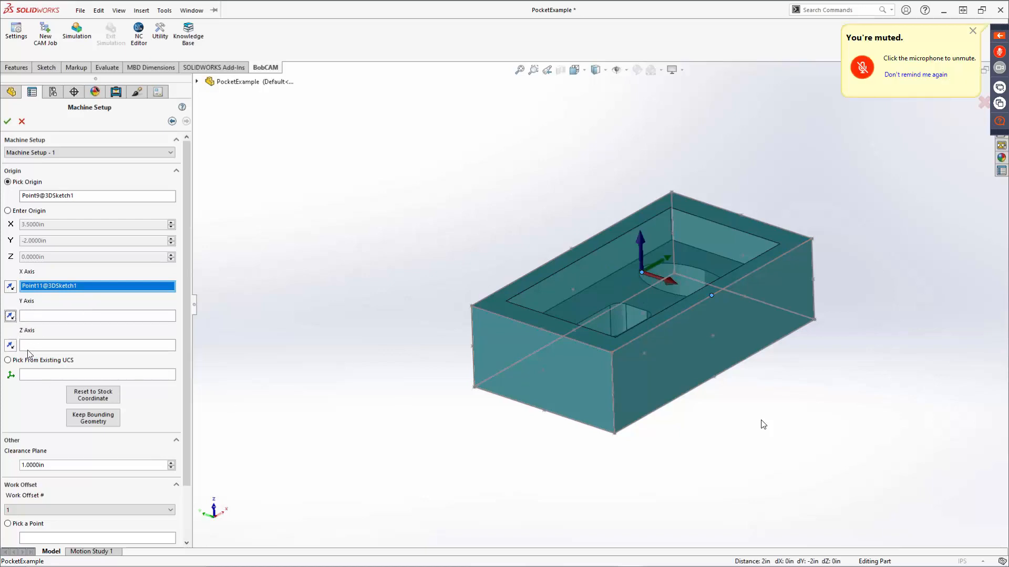
pyautogui.click(11, 345)
pyautogui.click(12, 346)
pyautogui.click(66, 319)
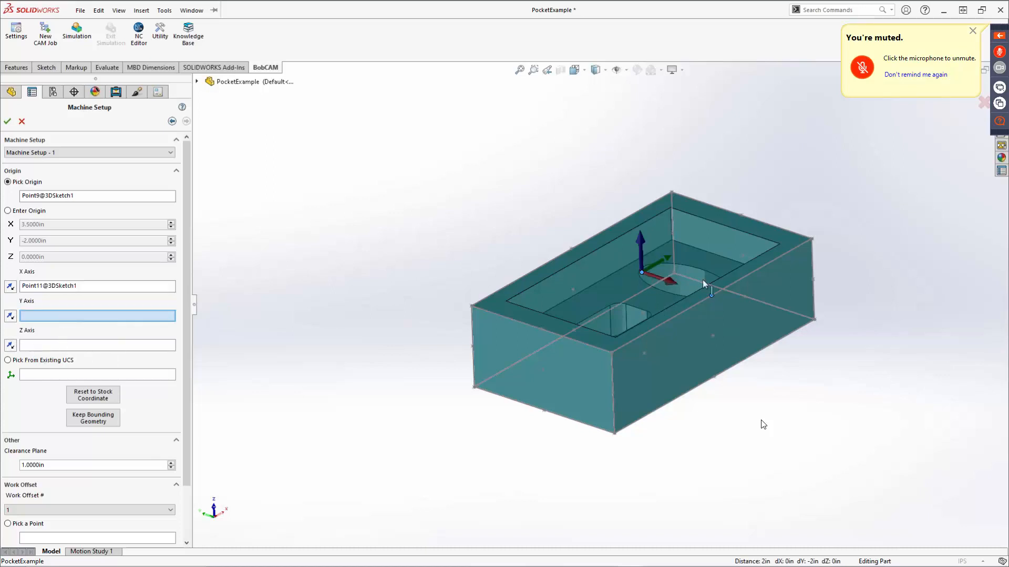
pyautogui.click(572, 249)
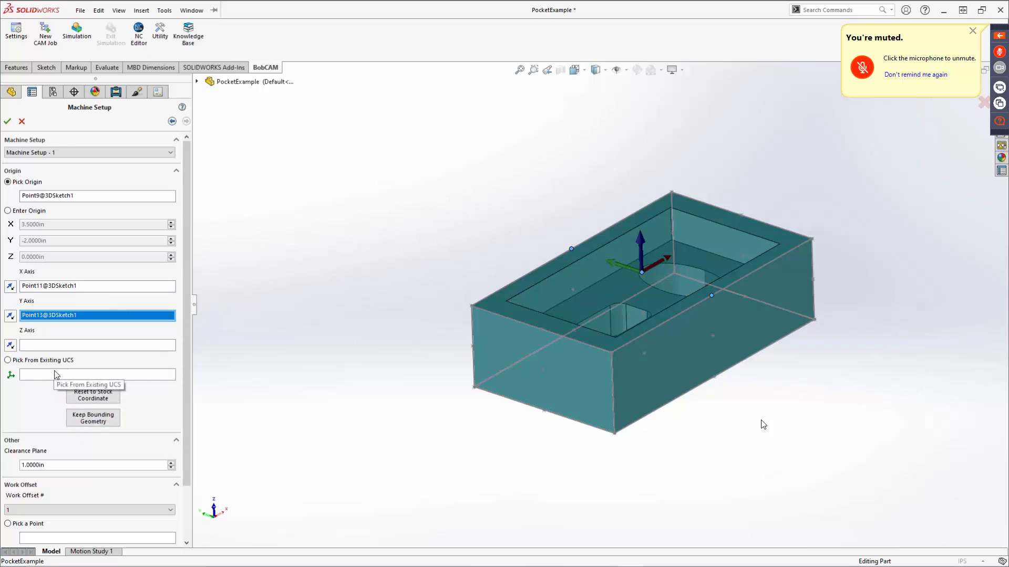
# Examine the clearance plane setting and the available work offset numbers of Machine Setup - 1.
pyautogui.scroll(-3, 137, 424)
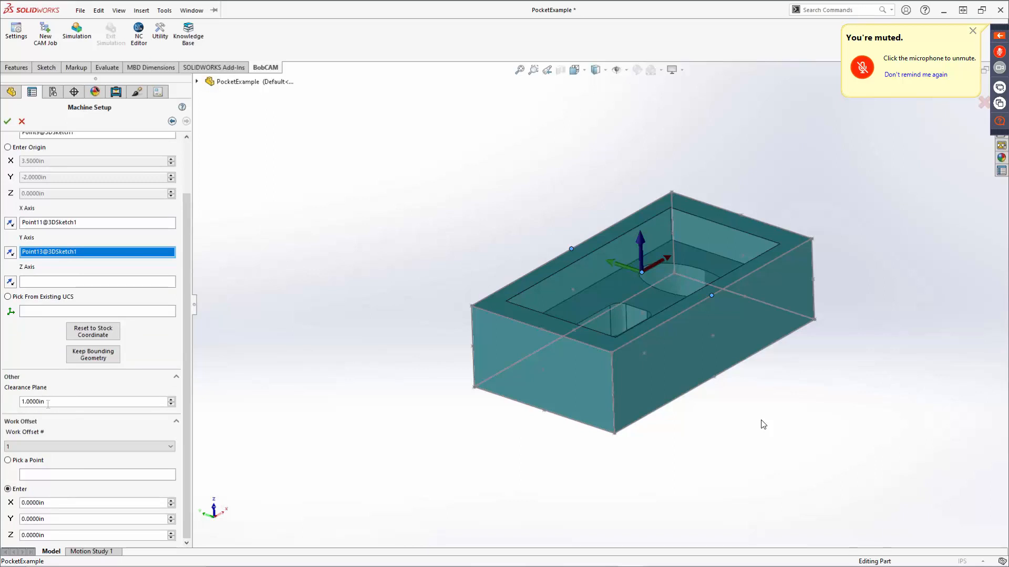
pyautogui.moveTo(48, 402); pyautogui.dragTo(18, 418)
pyautogui.click(46, 451)
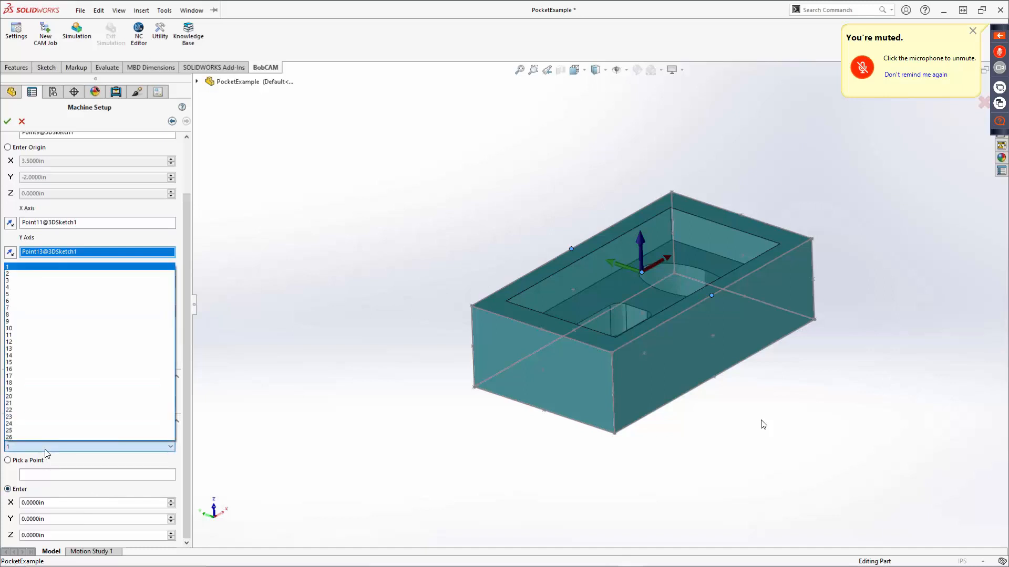
pyautogui.click(46, 446)
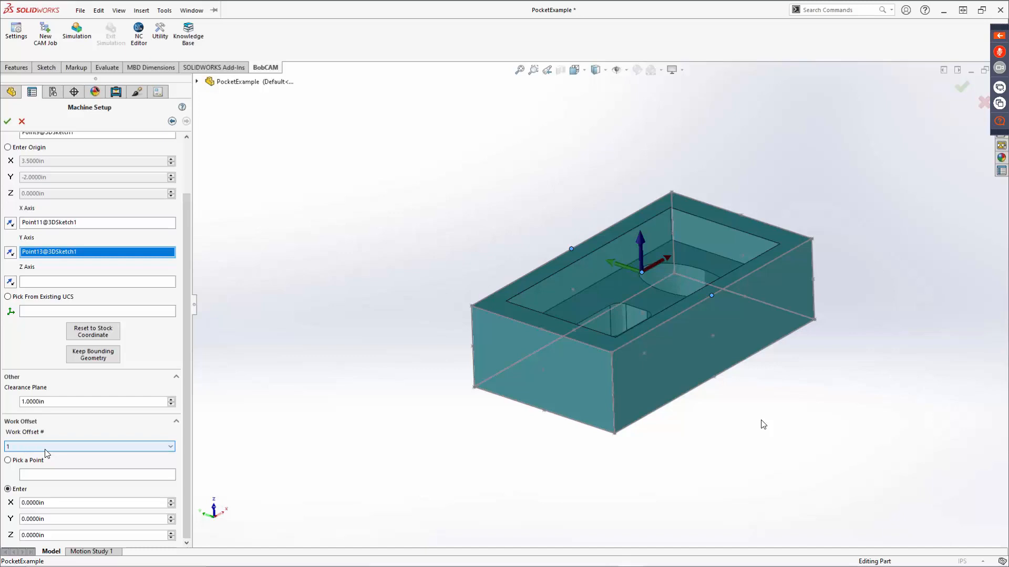
# Try work offset number 3 for Machine Setup - 1, and set it back to 1.
pyautogui.click(45, 447)
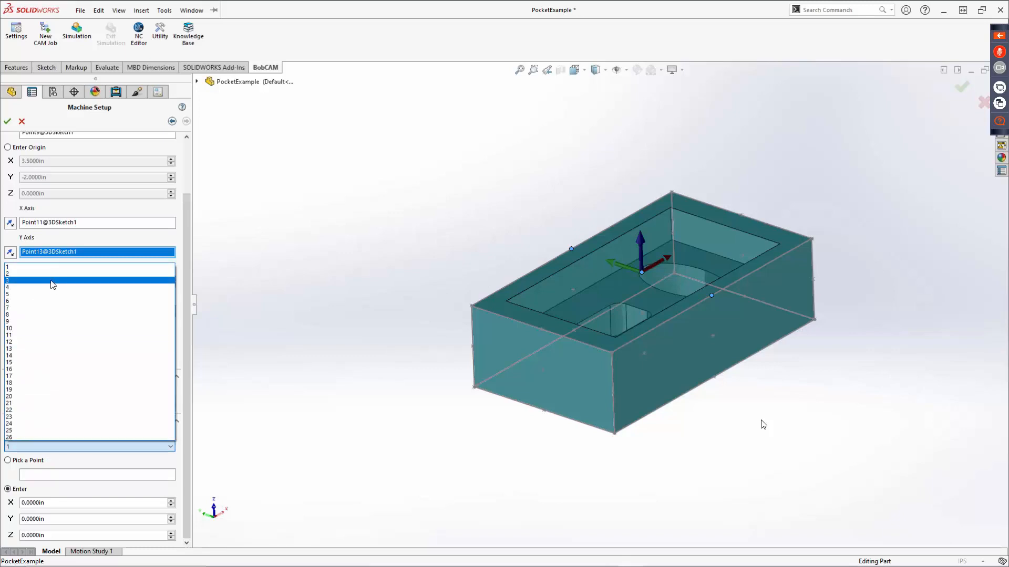
pyautogui.click(53, 281)
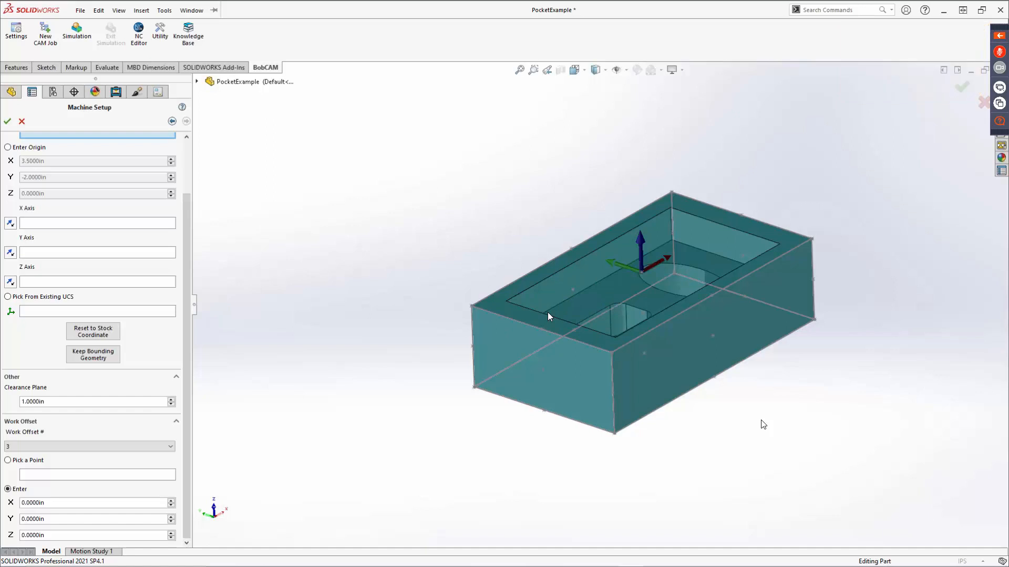
pyautogui.click(34, 446)
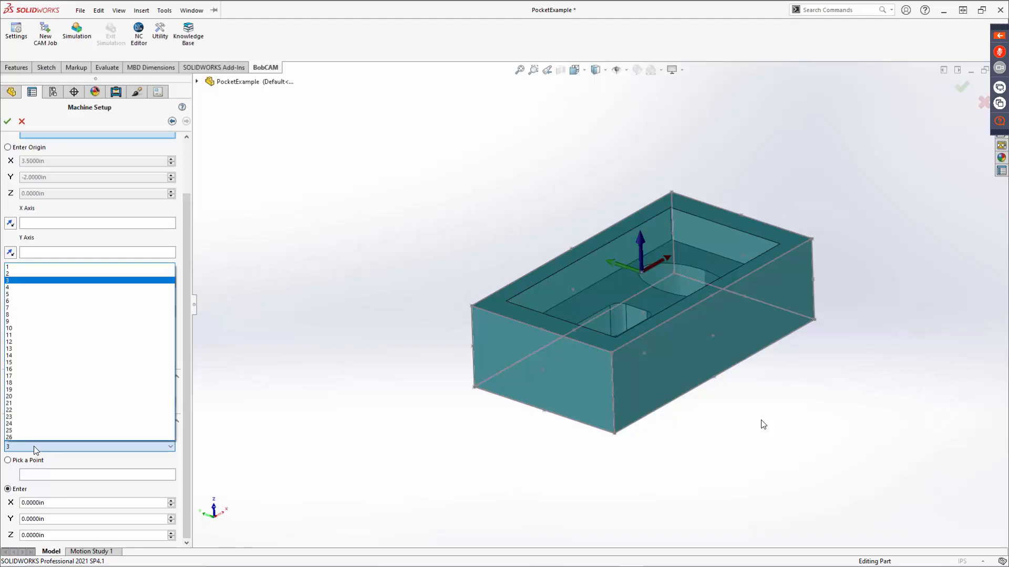
pyautogui.click(46, 263)
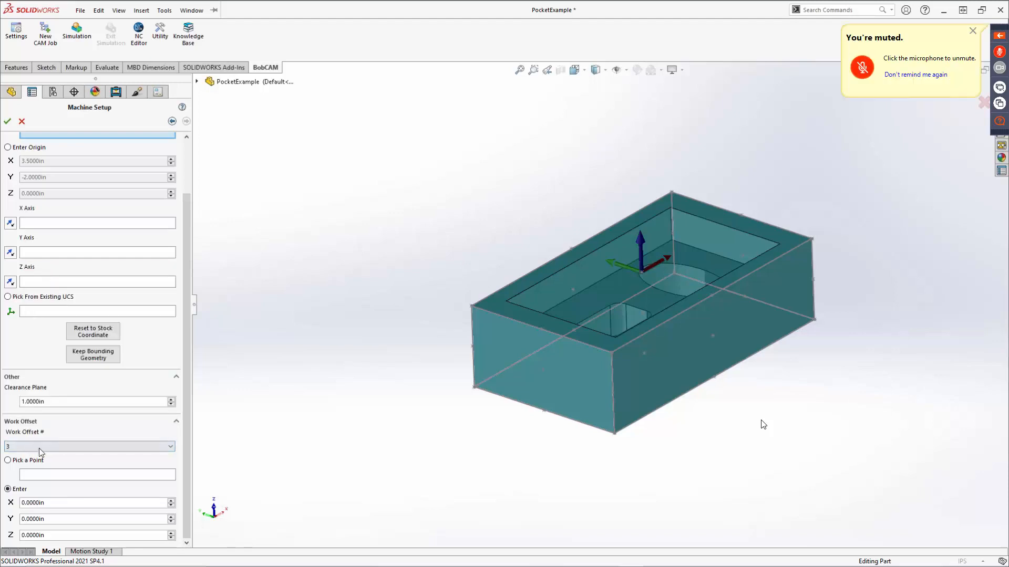
pyautogui.click(40, 447)
pyautogui.click(47, 269)
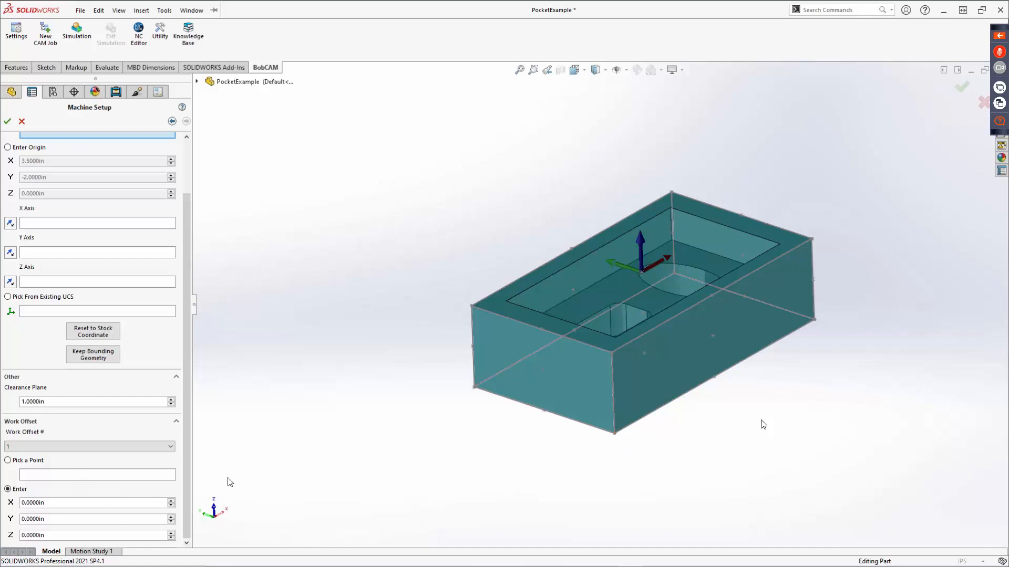
# Pick the centre of the stock's bottom face as the work offset point, and switch to entered X, Y and Z offset values.
pyautogui.click(7, 460)
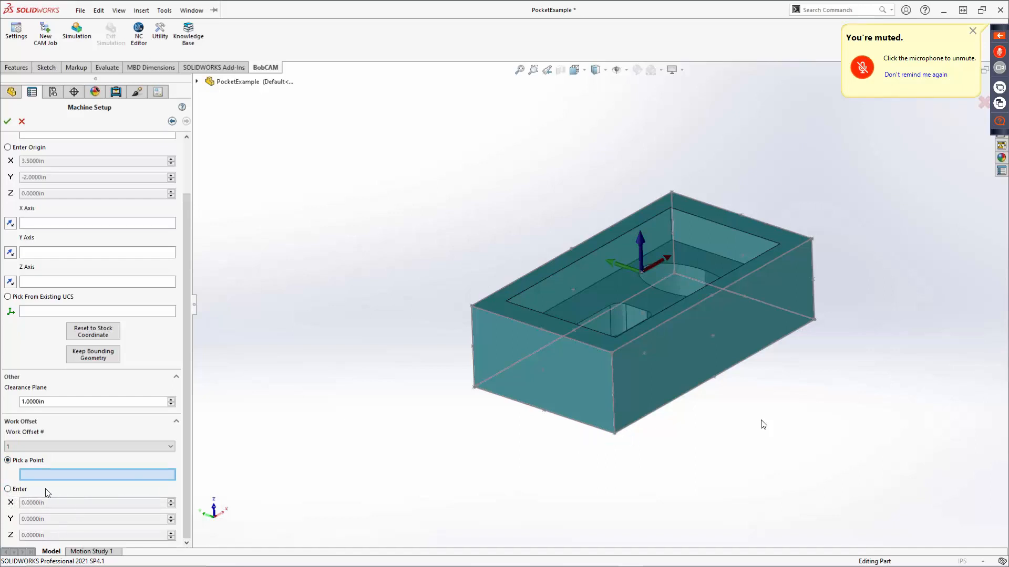
pyautogui.moveTo(653, 383); pyautogui.dragTo(657, 337, button='middle')
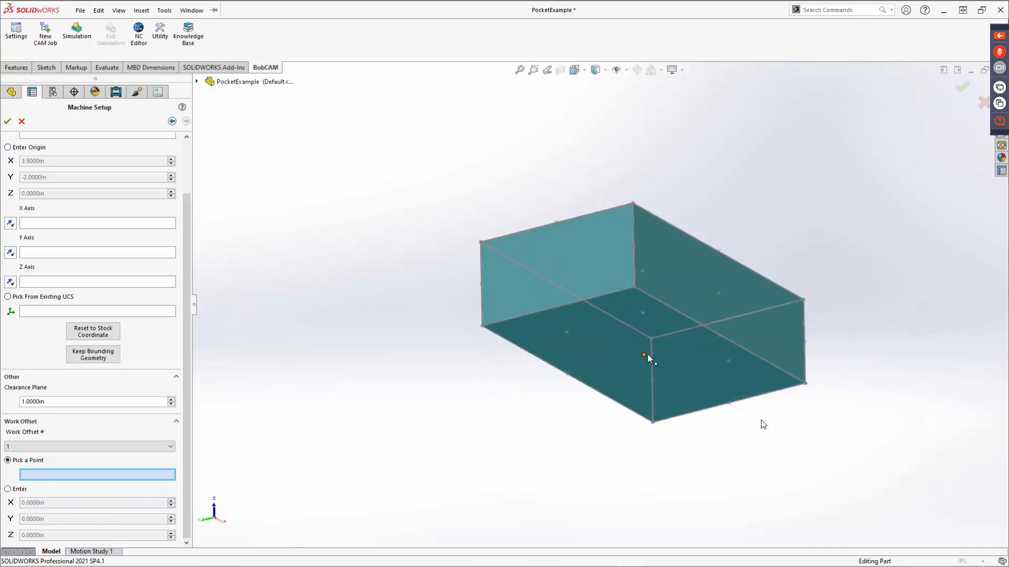
pyautogui.click(647, 357)
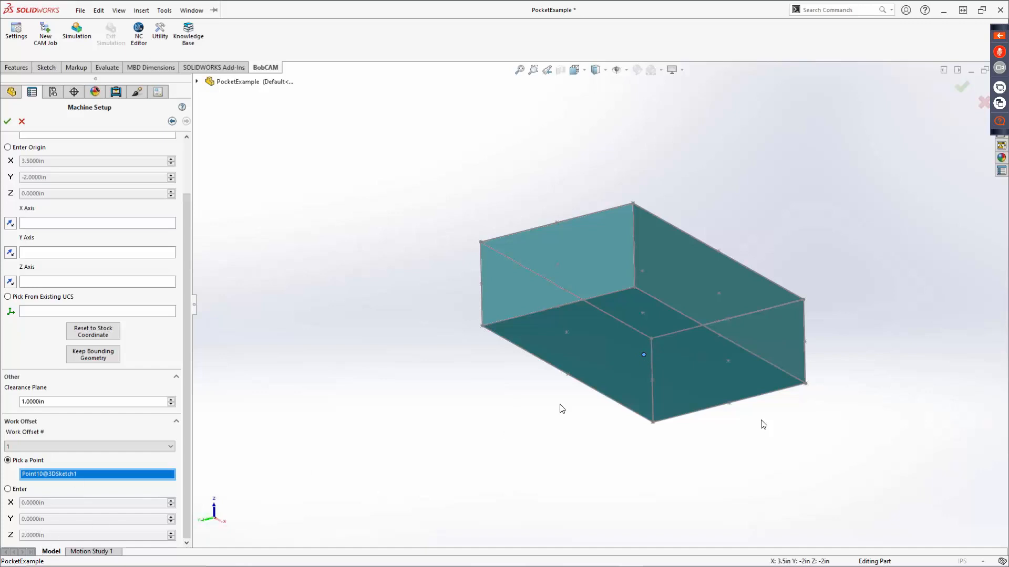
pyautogui.moveTo(561, 409); pyautogui.dragTo(570, 496, button='middle')
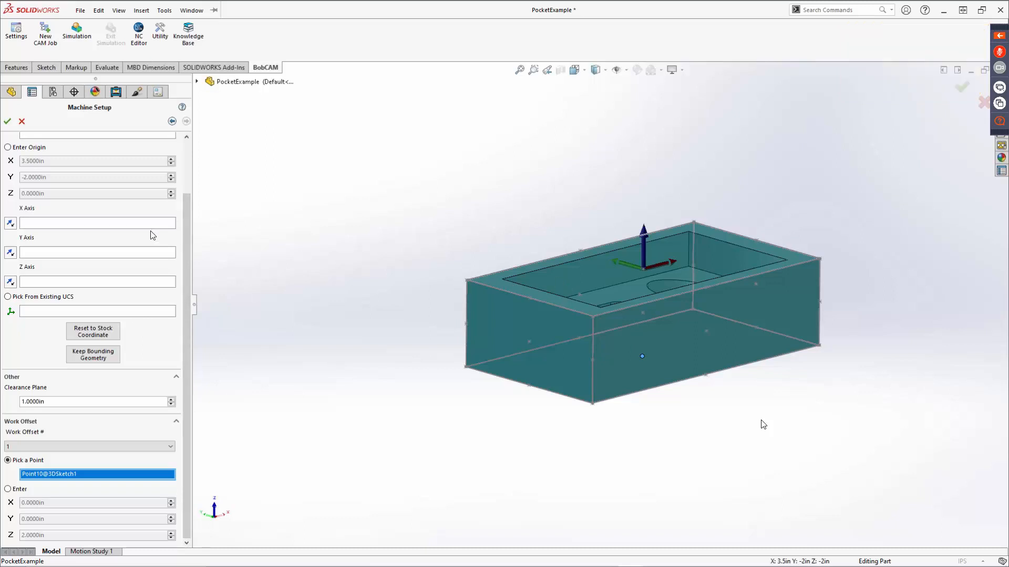
pyautogui.scroll(3, 121, 237)
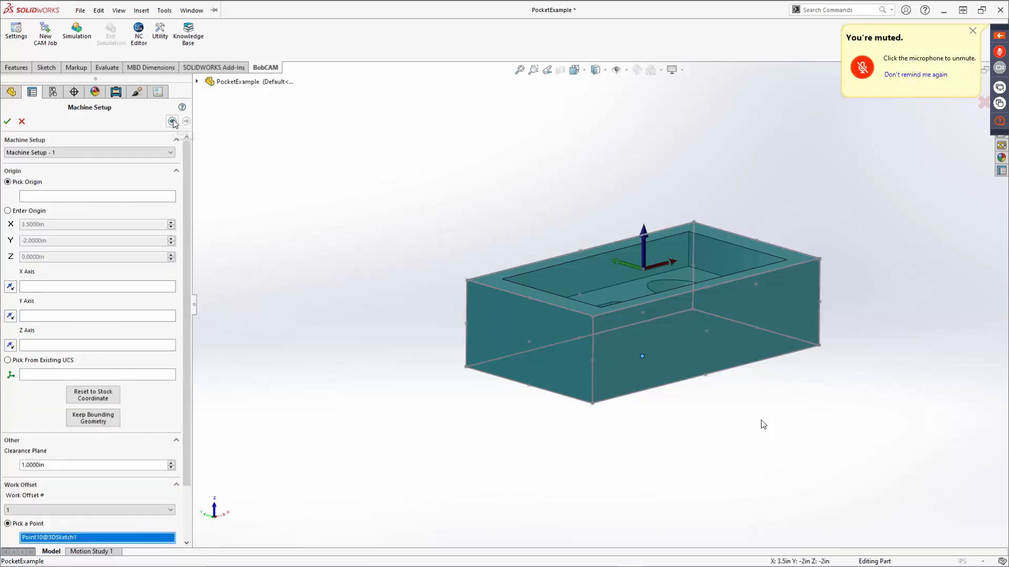
pyautogui.scroll(-3, 105, 435)
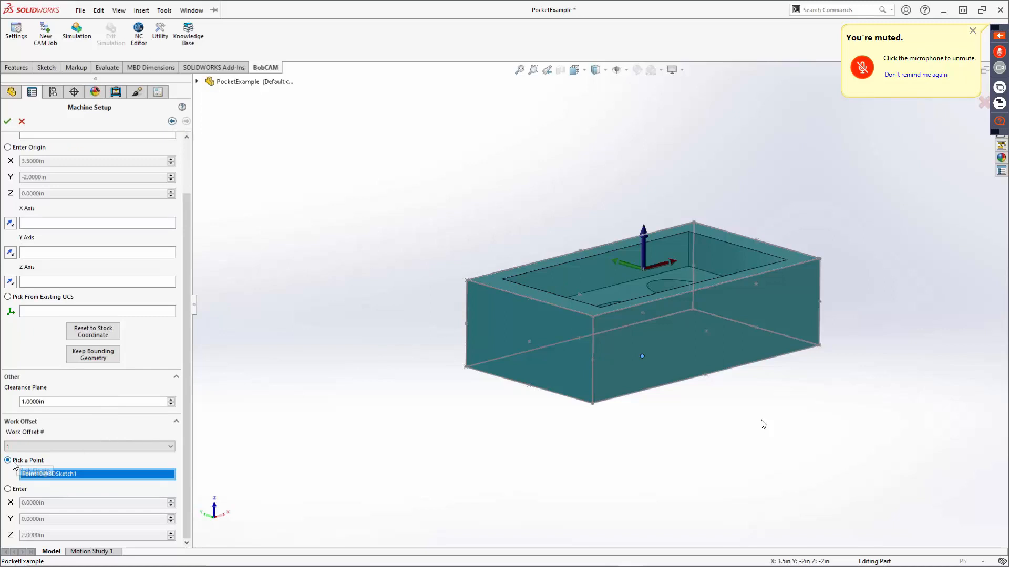
pyautogui.click(8, 489)
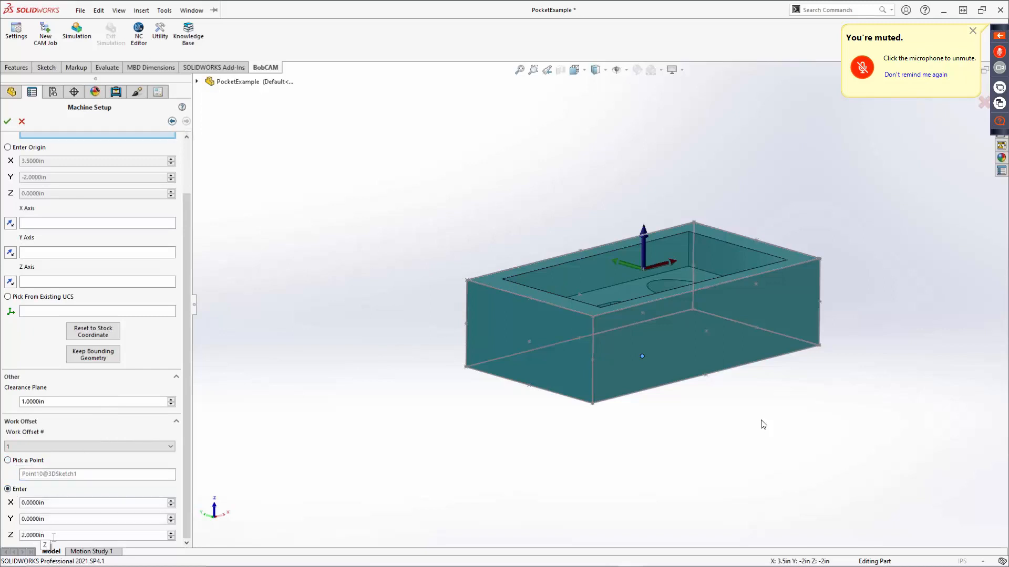
# Return to the stock specification, reselect the Rectangle stock type, and continue to Machine Setup - 1.
pyautogui.click(172, 121)
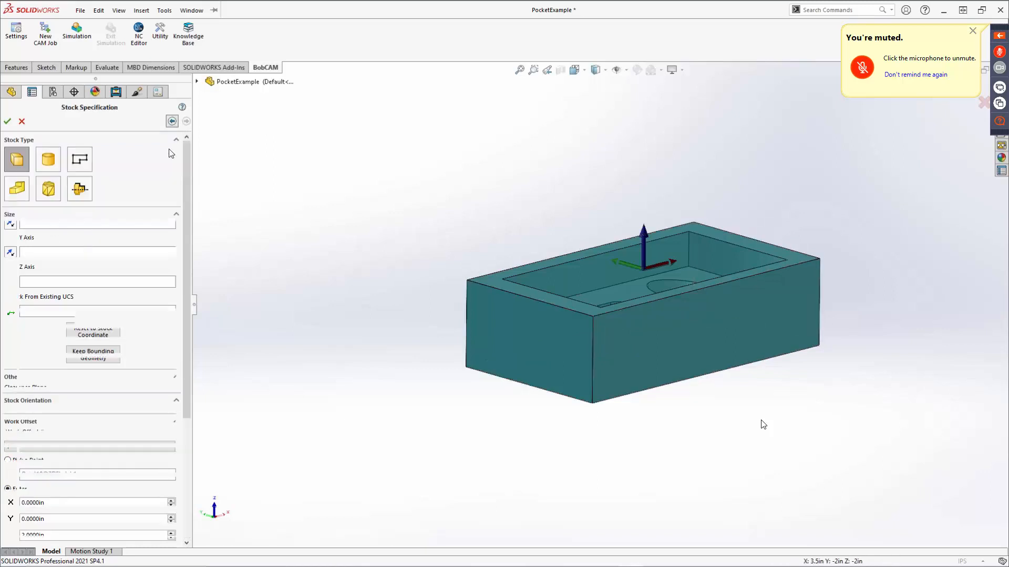
pyautogui.click(17, 161)
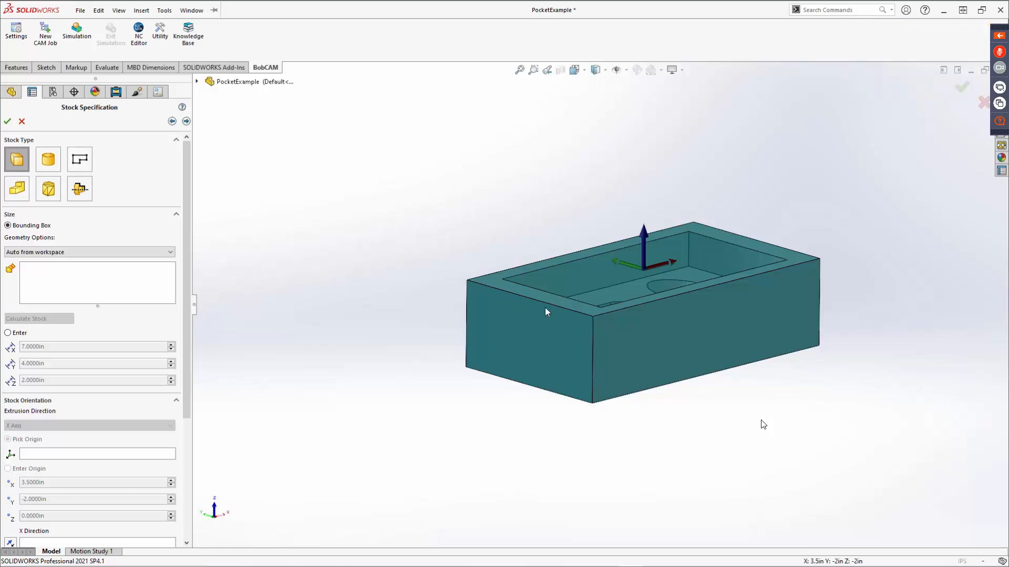
pyautogui.click(15, 160)
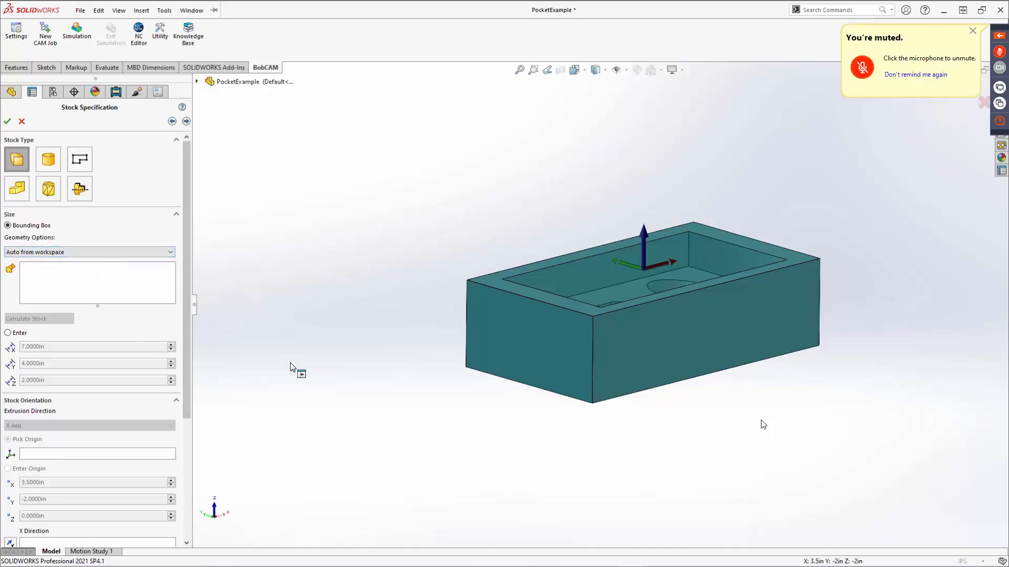
pyautogui.click(186, 122)
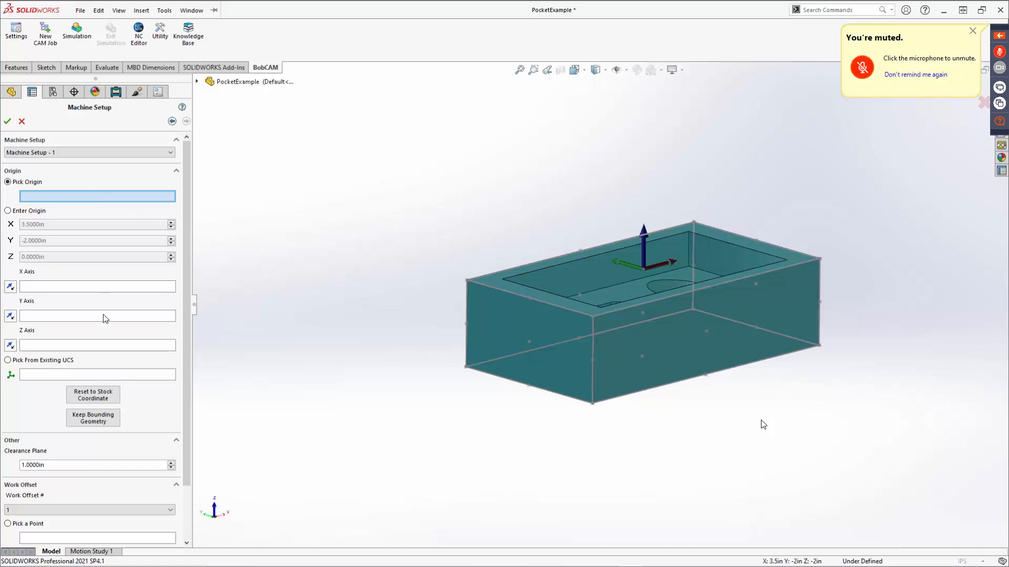
# Try stock offsets of 1 in on -X and -0.5 in on -Y in the stock specification, and set -Y back to 0.
pyautogui.click(172, 121)
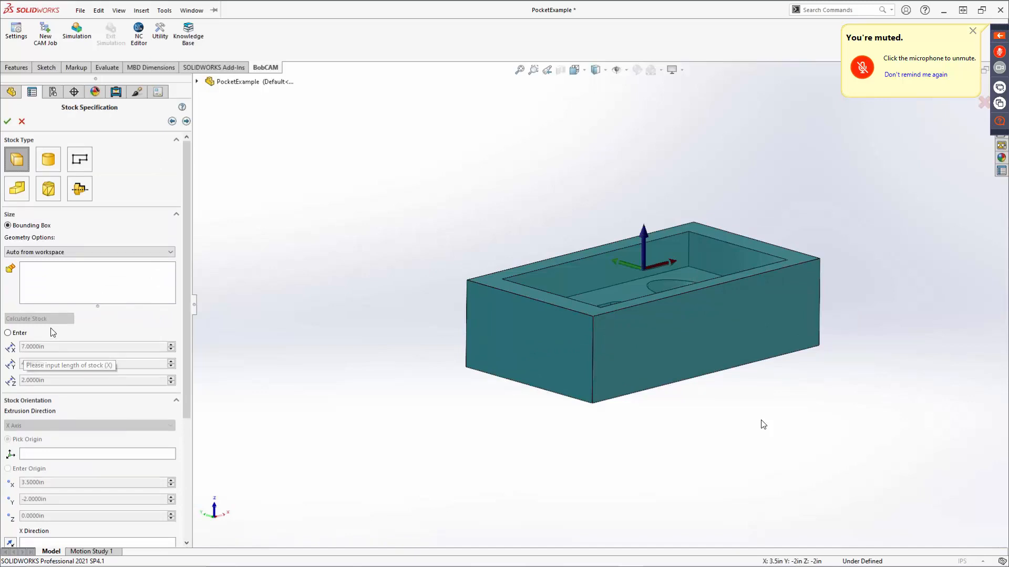
pyautogui.scroll(-3, 76, 339)
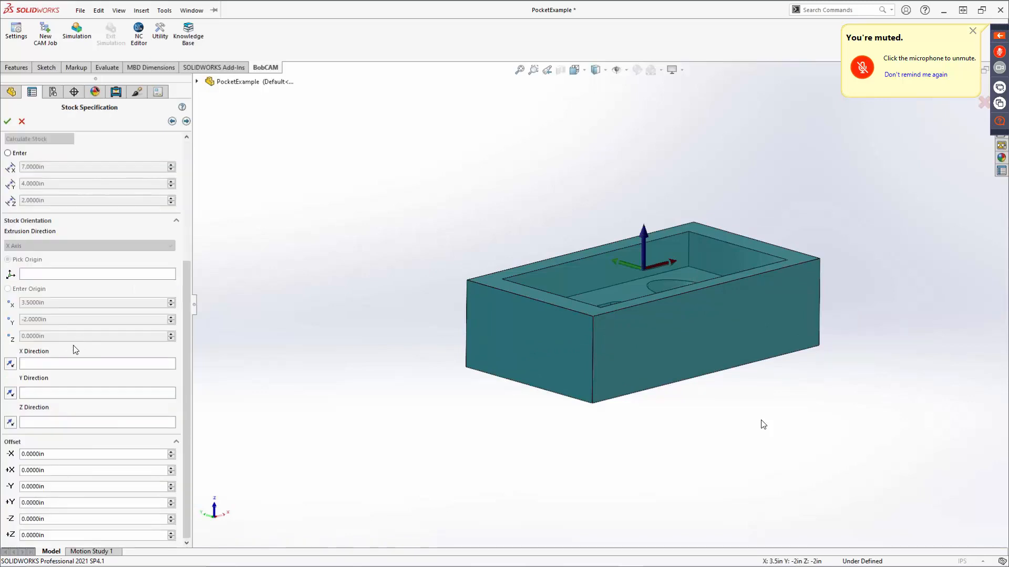
pyautogui.click(52, 455)
pyautogui.write('1')
pyautogui.press('Return')
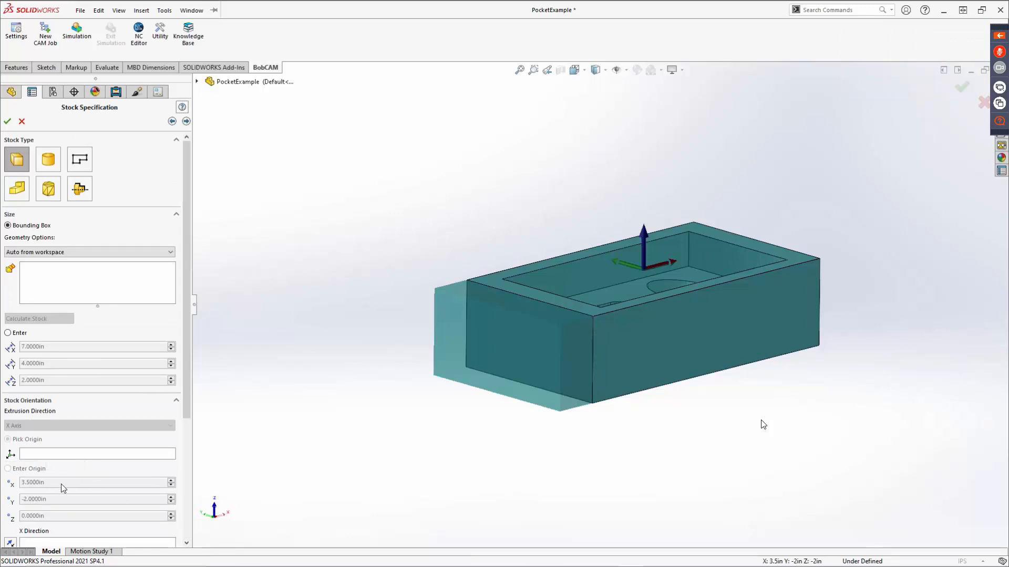
pyautogui.scroll(-8, 61, 484)
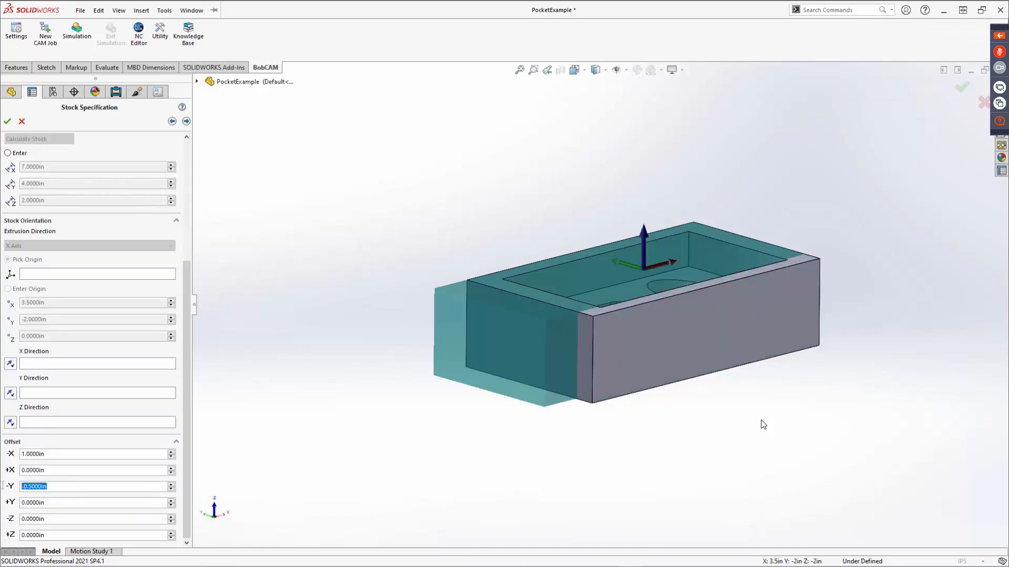
pyautogui.press('Return')
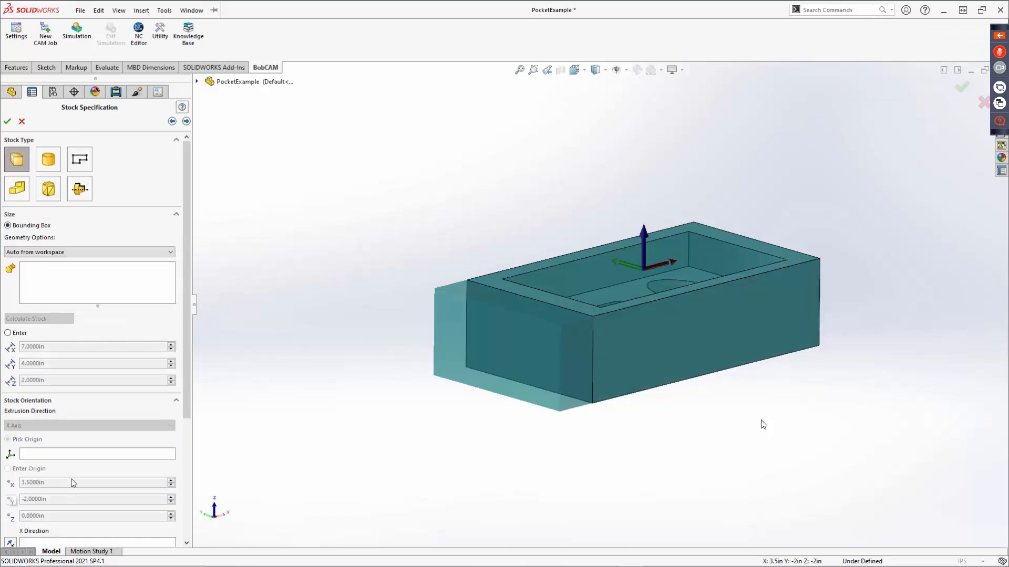
# Set the stock's -X offset back to 0 in.
pyautogui.moveTo(185, 415); pyautogui.dragTo(167, 552)
pyautogui.doubleClick(43, 454)
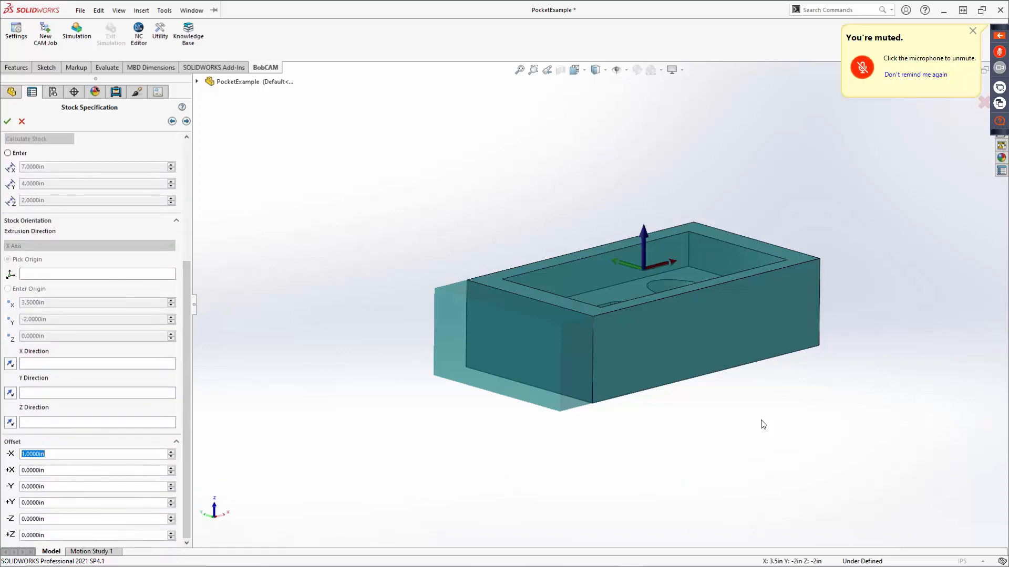
pyautogui.write('0')
pyautogui.press('Return')
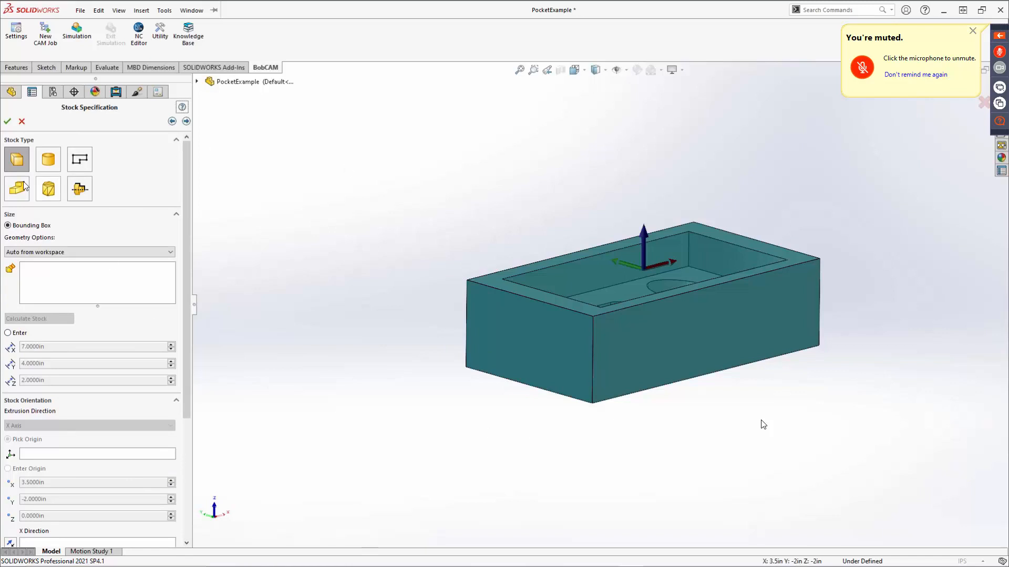
# Keep the Rectangle stock type, continue to Machine Setup - 1, and accept the setup to finish the CAM job definition.
pyautogui.click(16, 163)
pyautogui.click(186, 121)
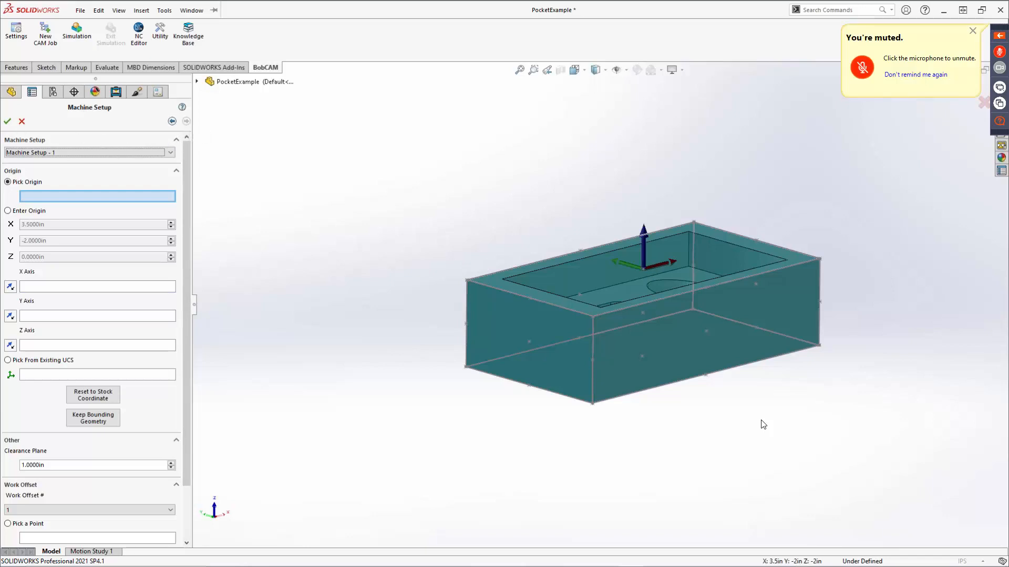
pyautogui.click(10, 124)
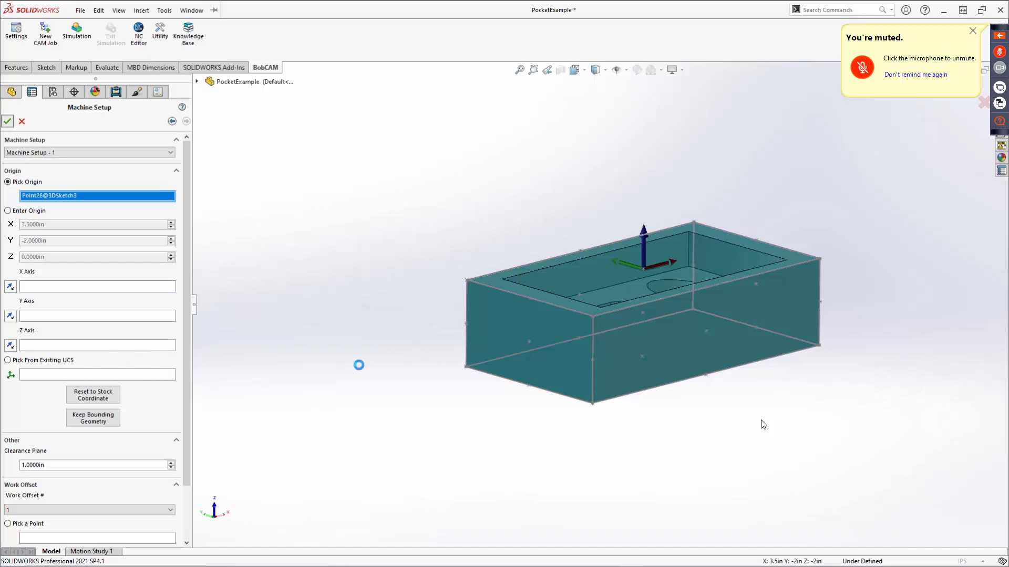
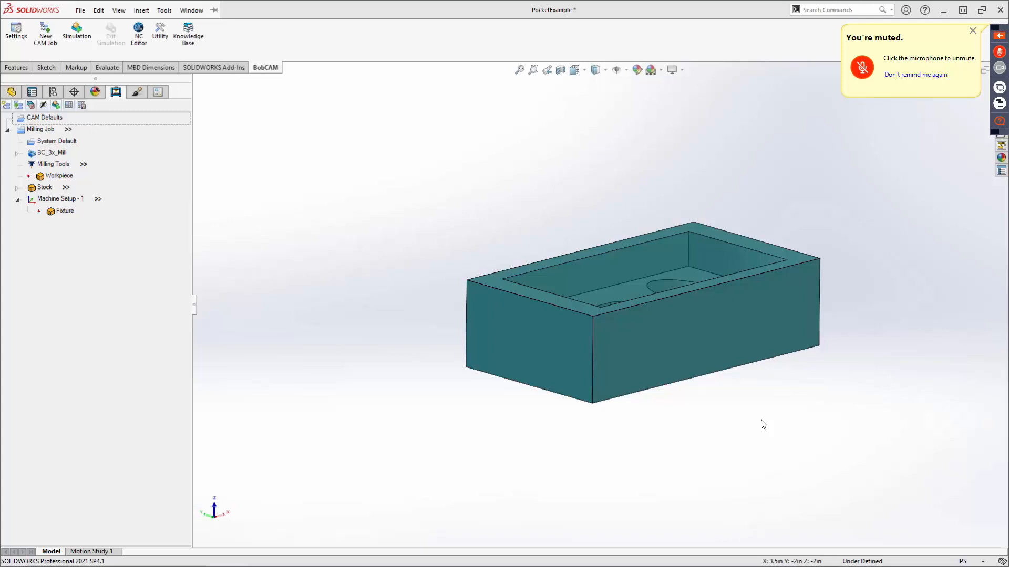
# Review the milling job's current settings for machine parameters, posting, multiaxis posting and user comments.
pyautogui.rightClick(44, 131)
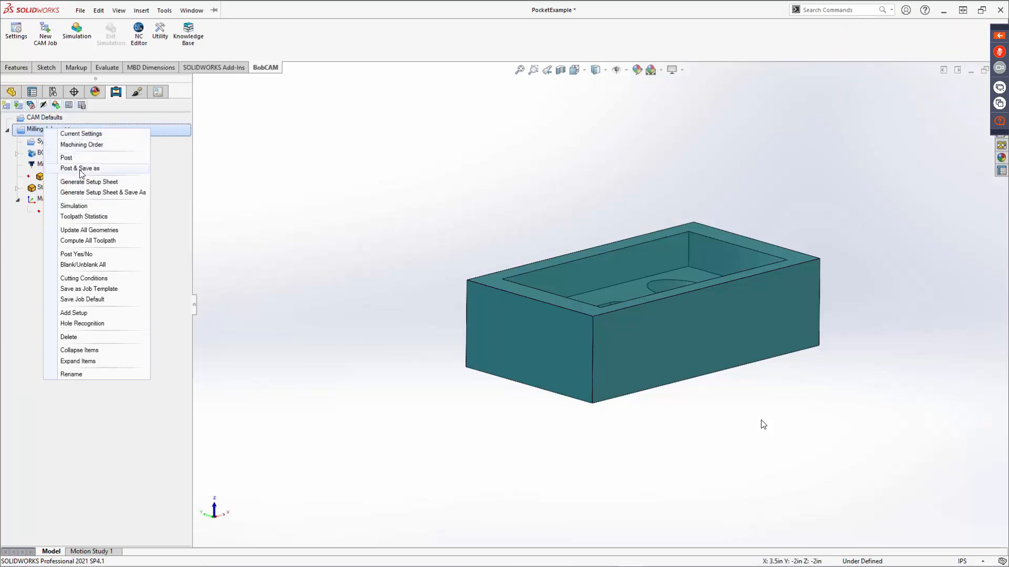
pyautogui.click(83, 133)
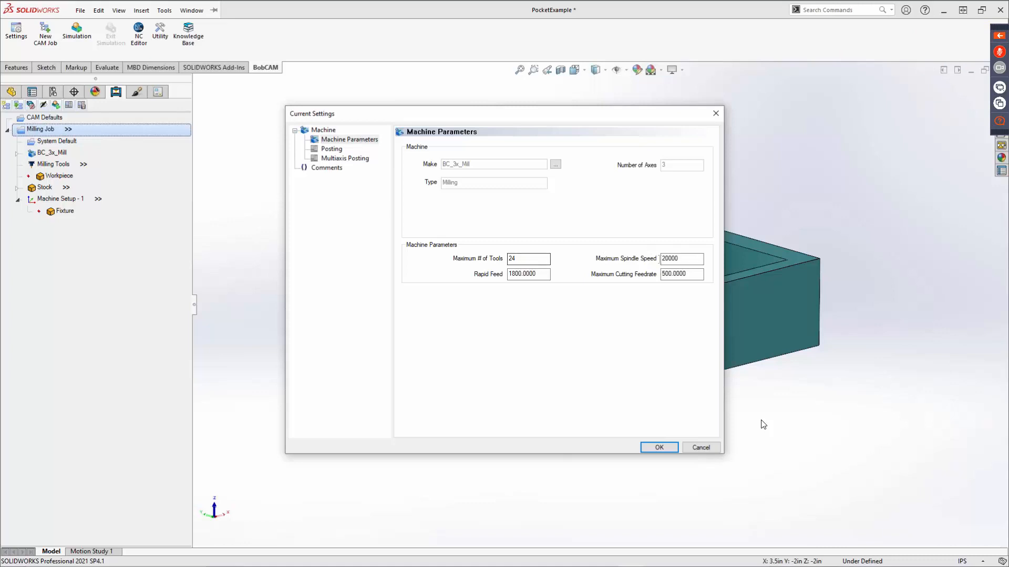
pyautogui.moveTo(675, 260)
pyautogui.mouseDown()
pyautogui.moveTo(661, 263)
pyautogui.moveTo(687, 275)
pyautogui.moveTo(665, 276)
pyautogui.mouseUp()
pyautogui.click(331, 149)
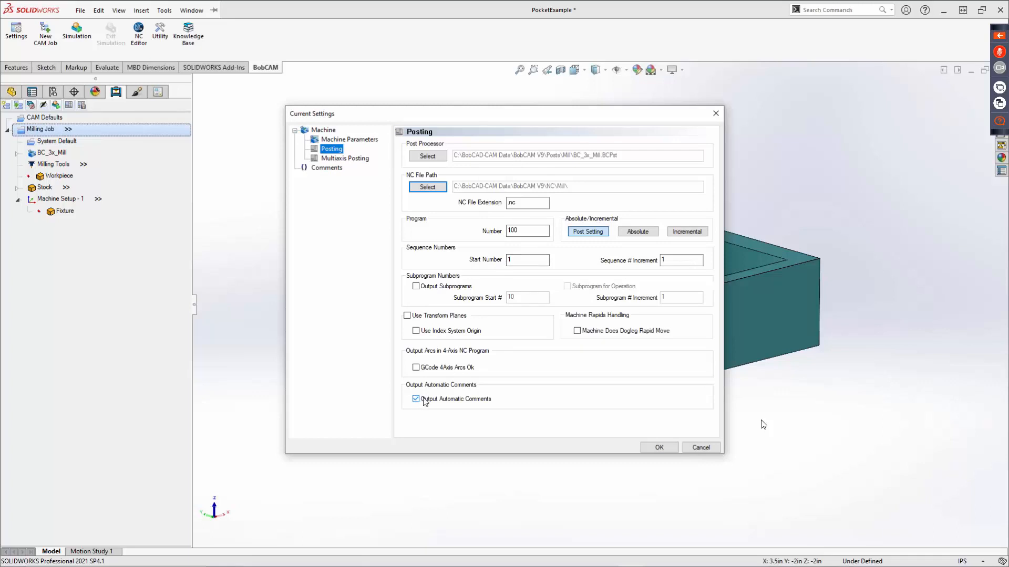
pyautogui.click(344, 159)
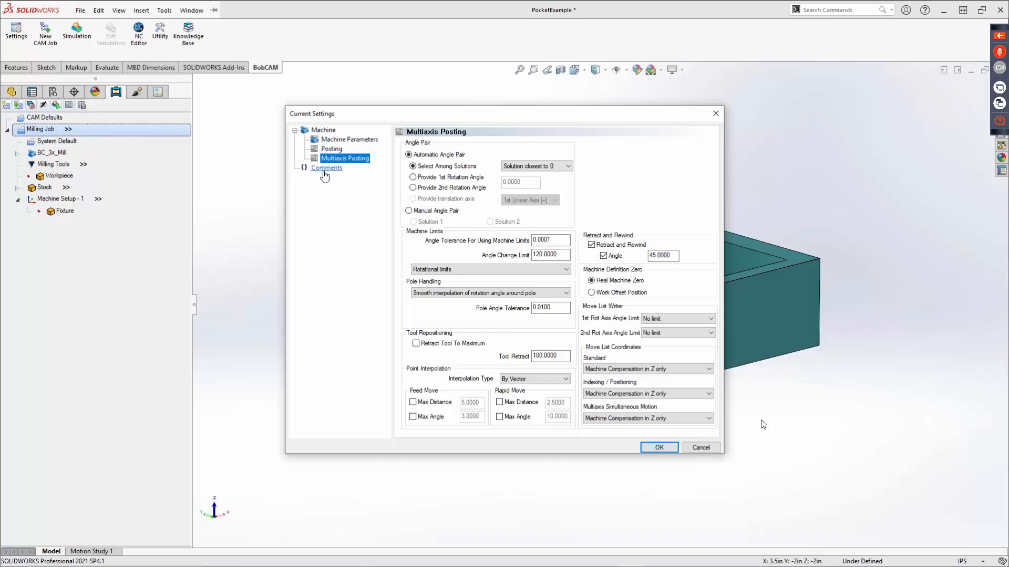
pyautogui.click(324, 169)
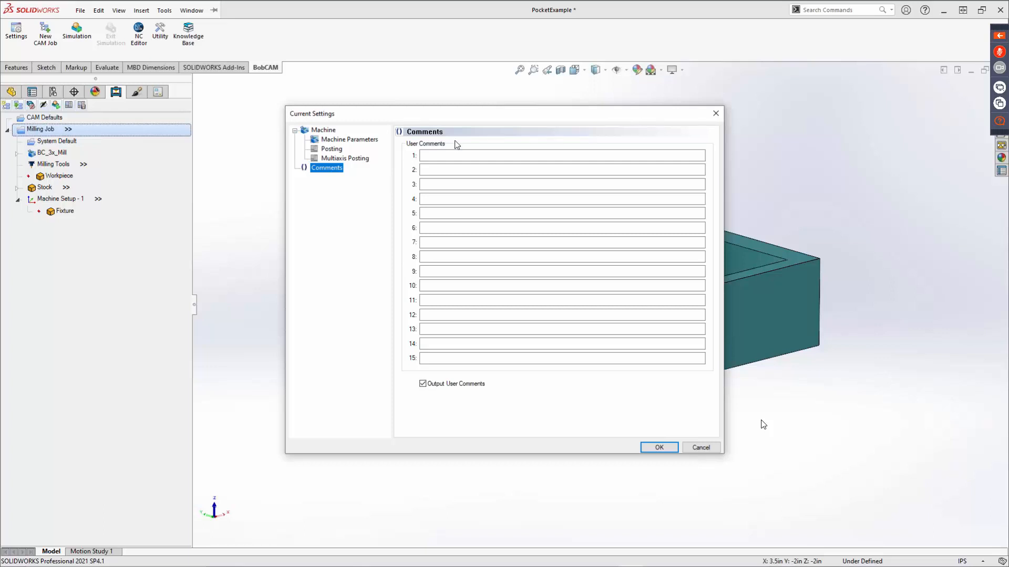
pyautogui.click(446, 155)
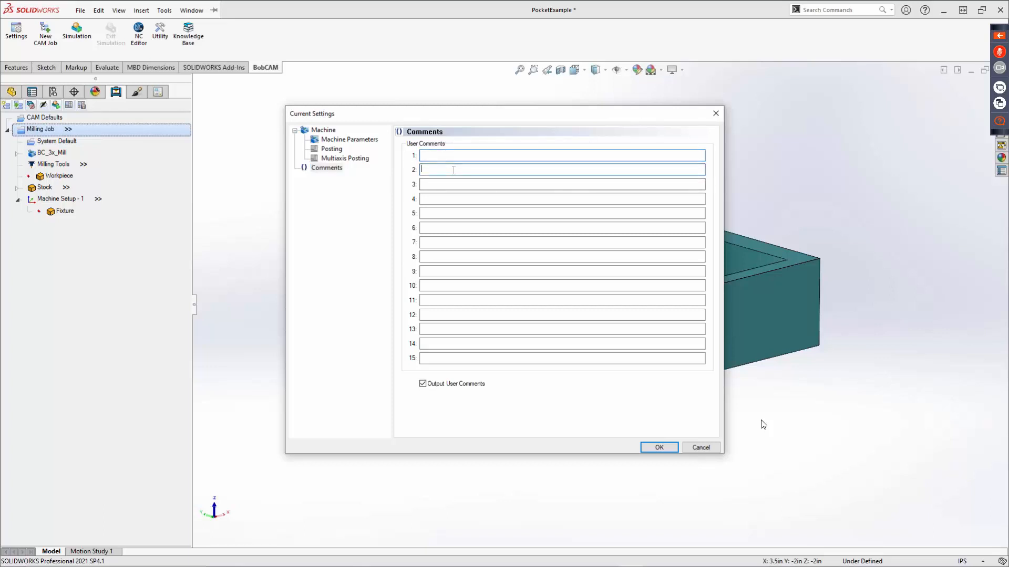
pyautogui.click(448, 185)
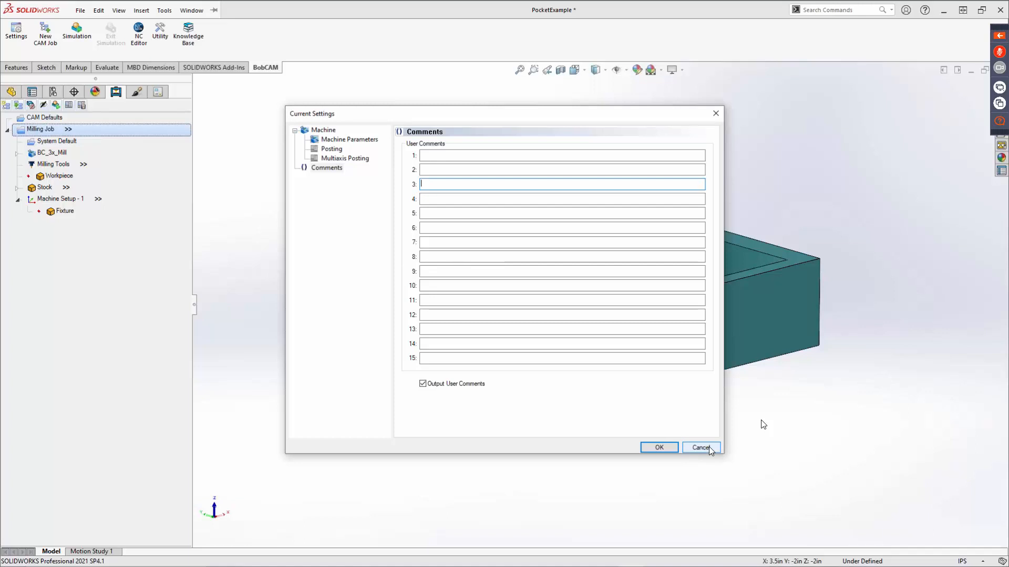
# Inspect the available machine makes from the job's machine parameters, then close the settings without changing the machine.
pyautogui.click(324, 130)
pyautogui.click(333, 141)
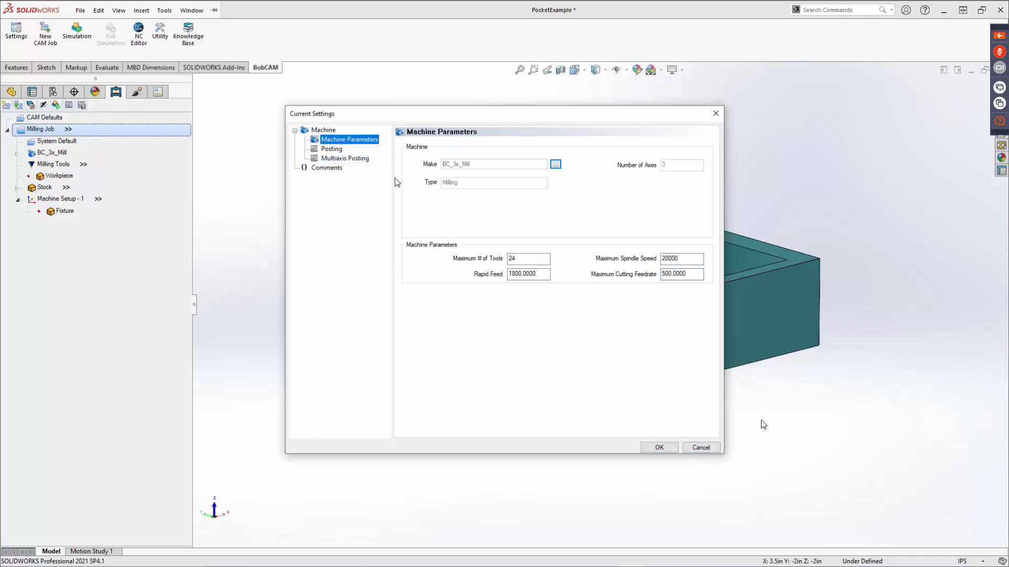
pyautogui.click(554, 166)
pyautogui.click(541, 271)
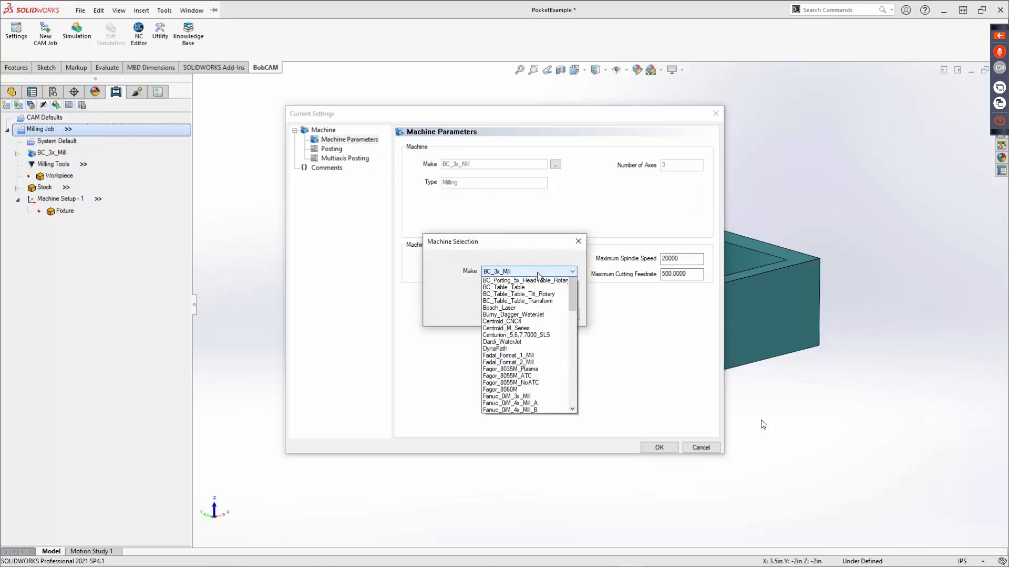
pyautogui.click(558, 242)
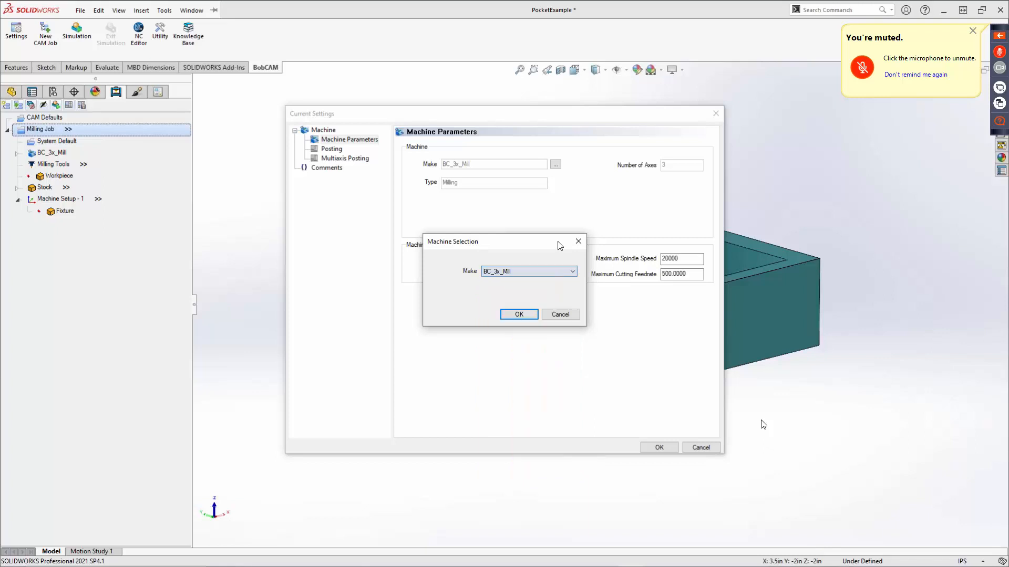
pyautogui.click(580, 239)
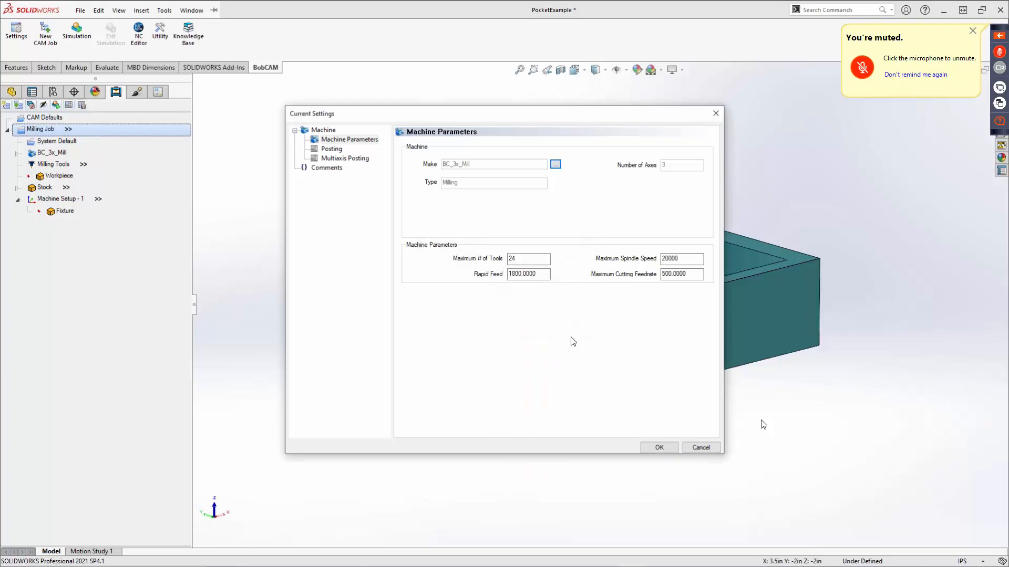
pyautogui.click(701, 448)
# View the milling job's machining order and its optimization types, then dismiss it without changes.
pyautogui.rightClick(49, 126)
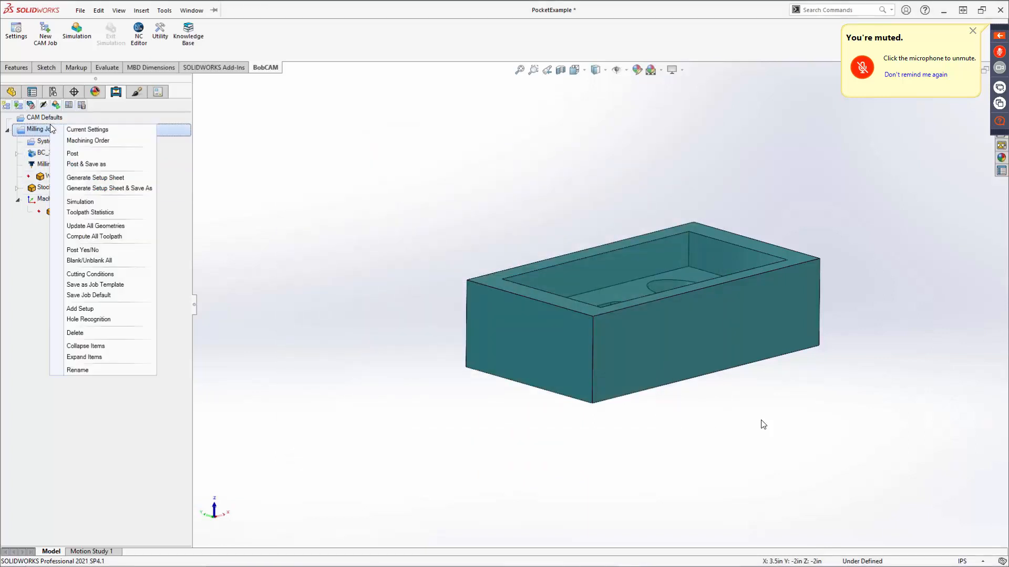
pyautogui.click(84, 141)
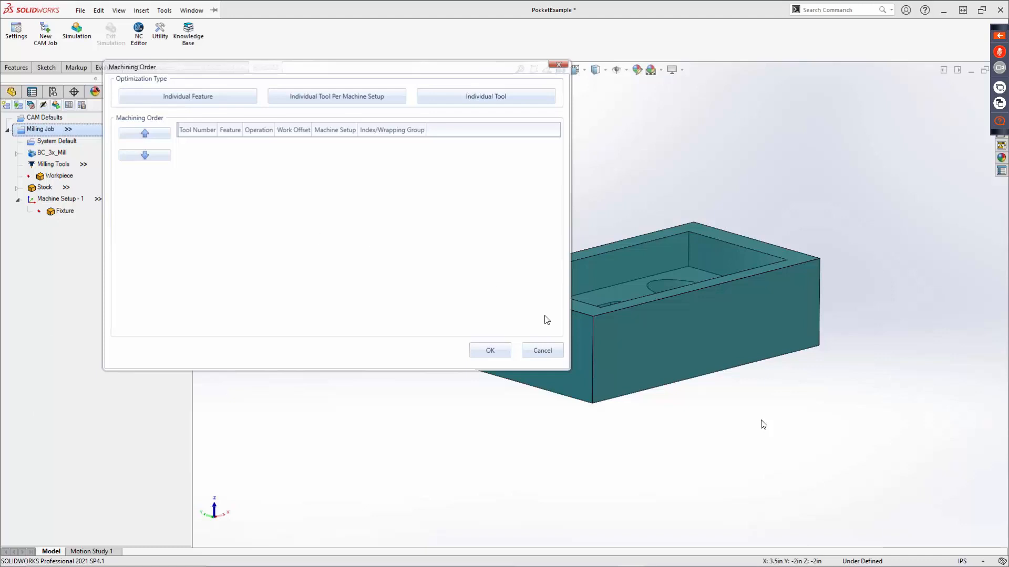
pyautogui.click(542, 350)
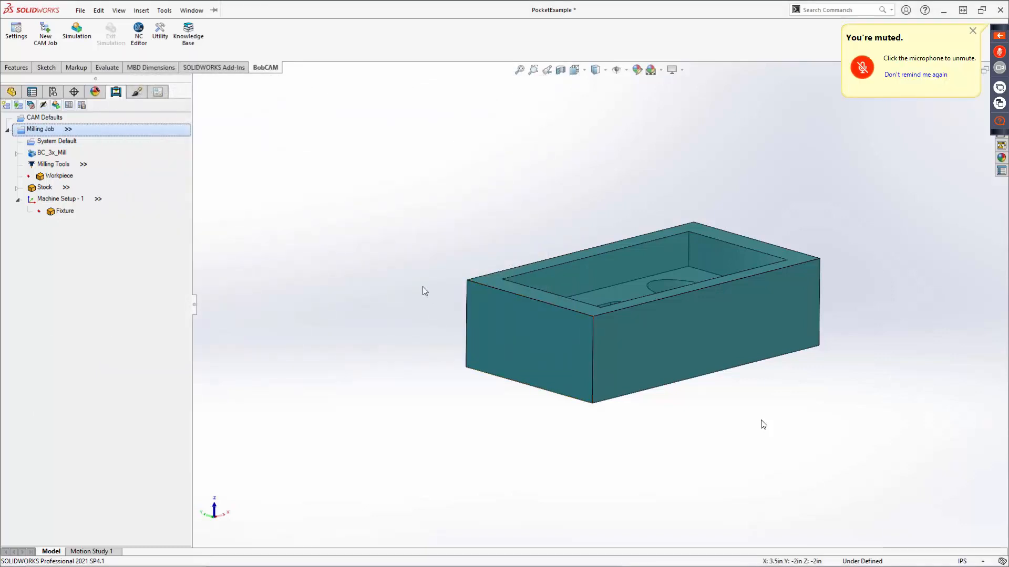
# Generate a setup sheet for the milling job with the Full Setup Sheet template and enlarge its browser window.
pyautogui.rightClick(46, 130)
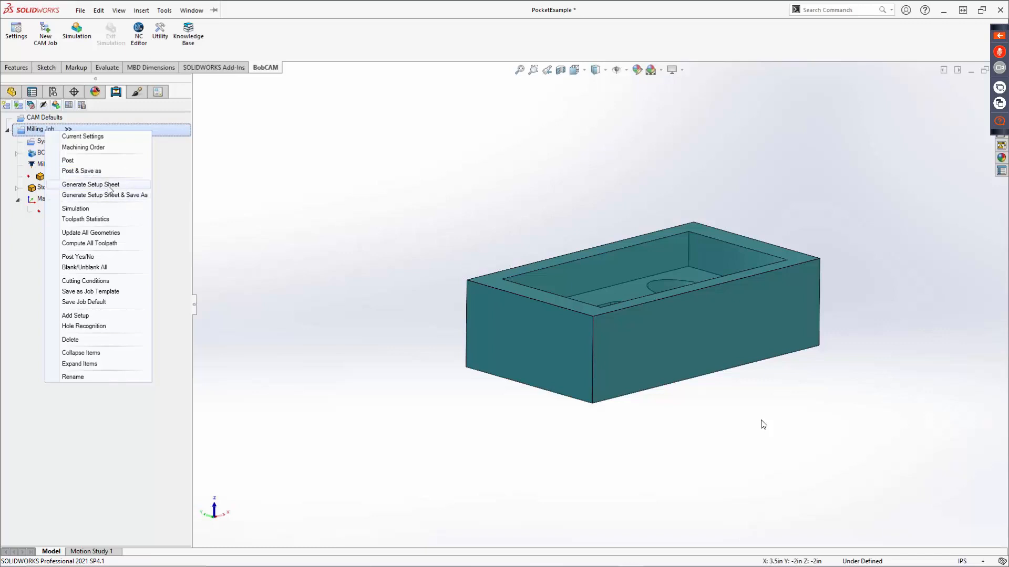
pyautogui.click(121, 195)
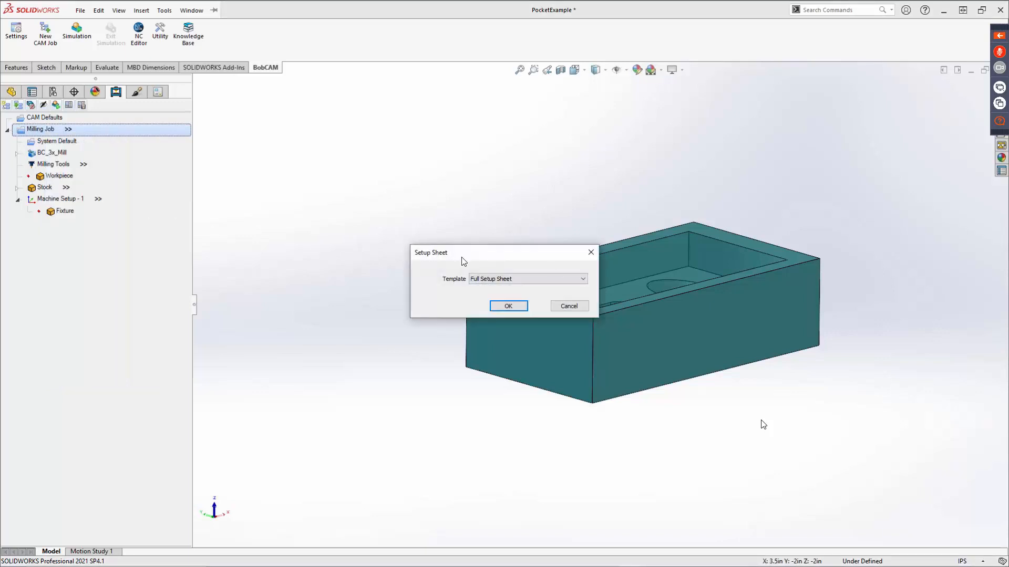
pyautogui.click(540, 282)
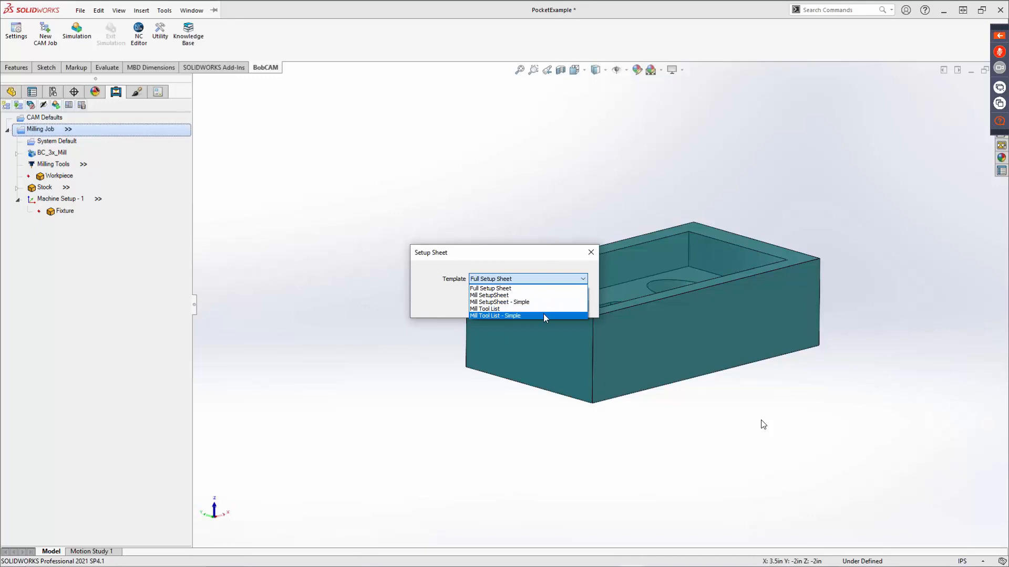
pyautogui.click(529, 286)
pyautogui.click(508, 307)
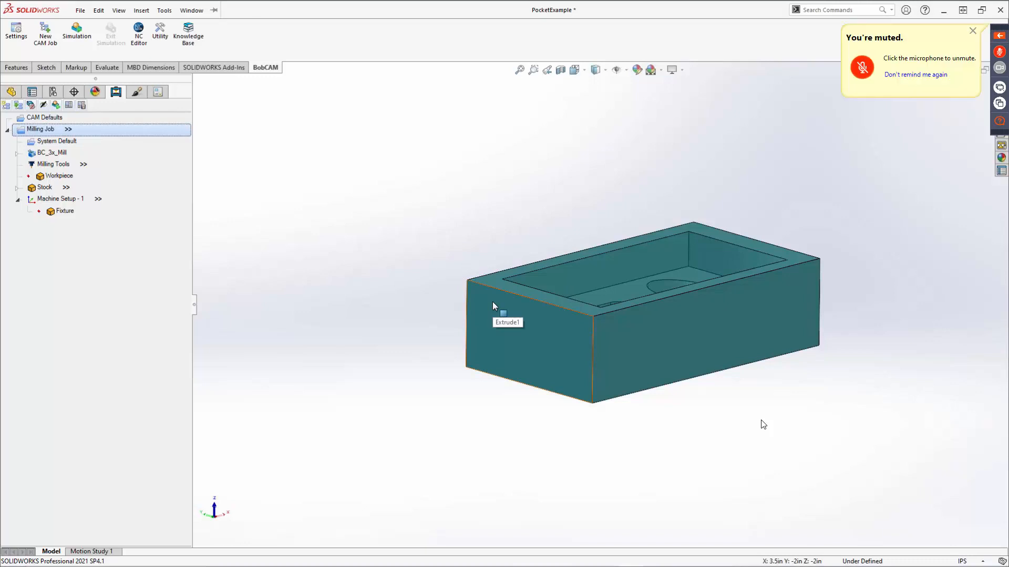
pyautogui.click(493, 301)
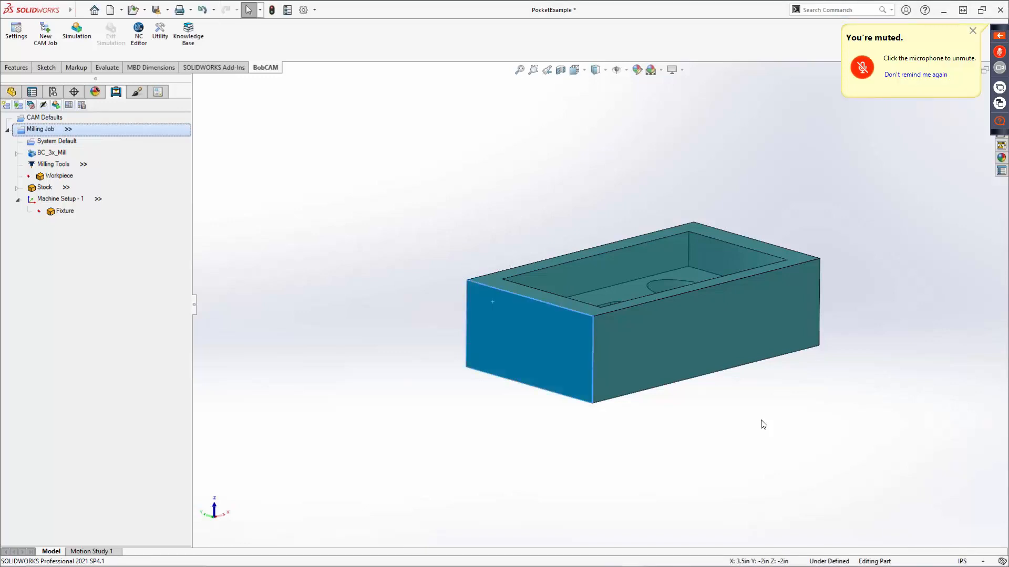
pyautogui.moveTo(1008, 37); pyautogui.dragTo(447, 6)
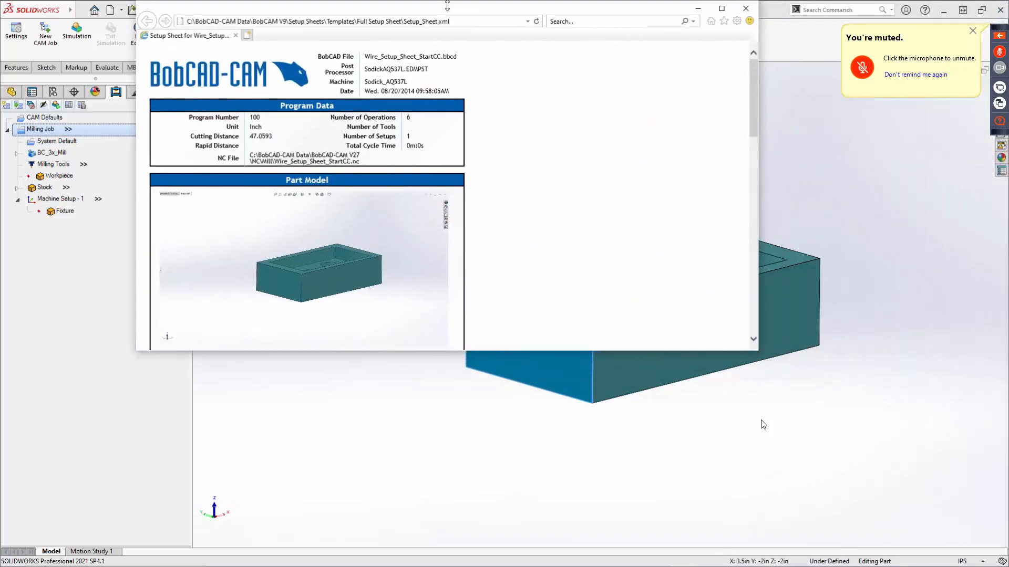
pyautogui.doubleClick(447, 6)
pyautogui.doubleClick(462, 8)
pyautogui.doubleClick(462, 7)
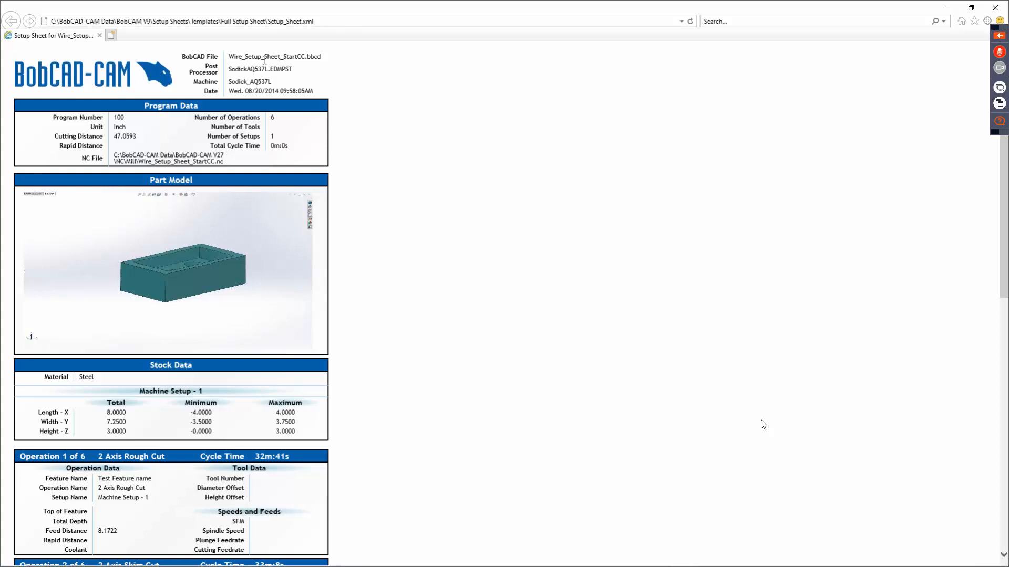
# Examine the setup sheet's header, program data, part model, stock data and operation sections, then close the sheet.
pyautogui.moveTo(229, 57); pyautogui.dragTo(293, 69)
pyautogui.moveTo(229, 82); pyautogui.dragTo(291, 83)
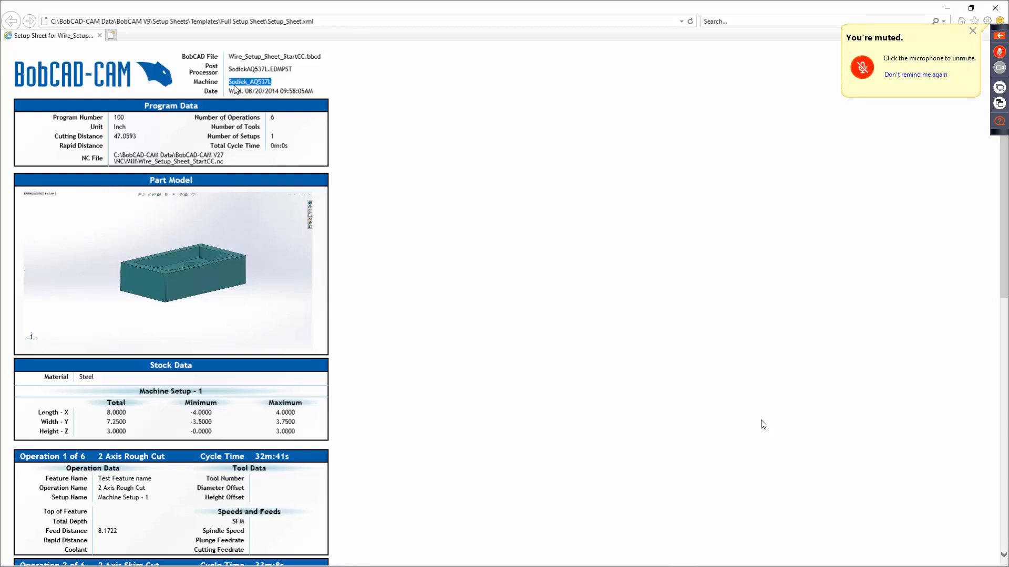
pyautogui.click(279, 112)
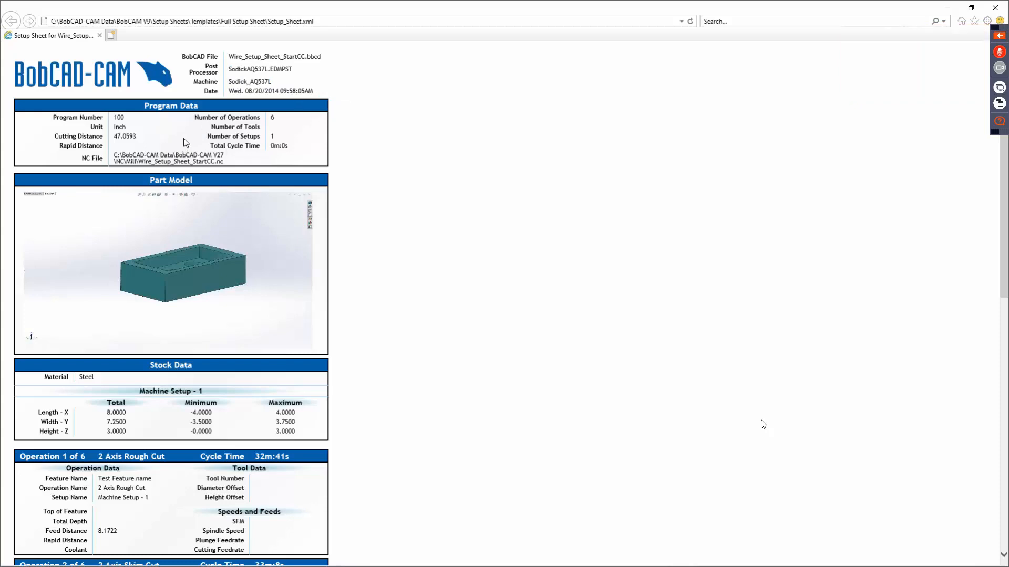
pyautogui.scroll(-3, 185, 140)
pyautogui.scroll(2, 184, 140)
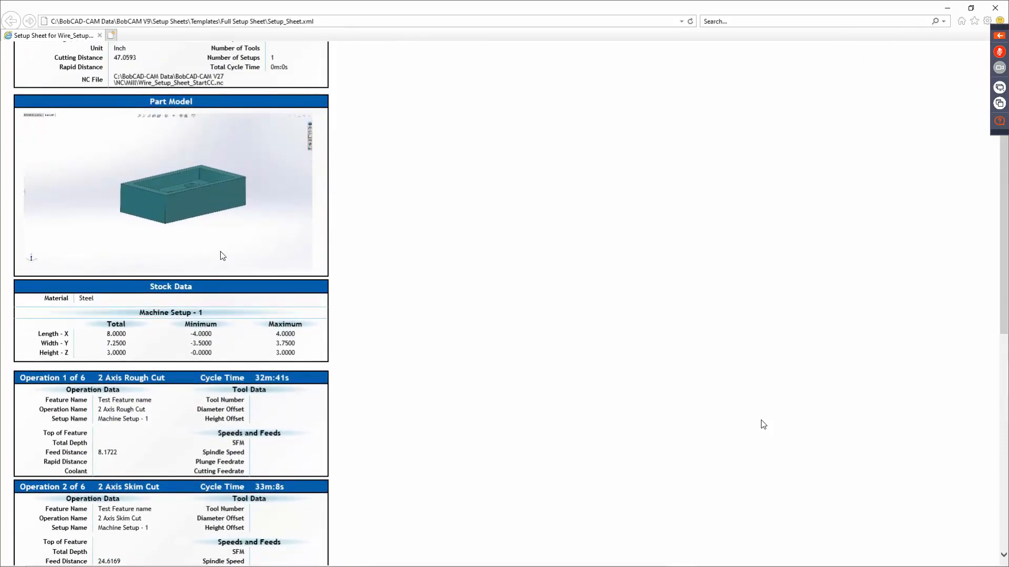
pyautogui.scroll(-3, 220, 256)
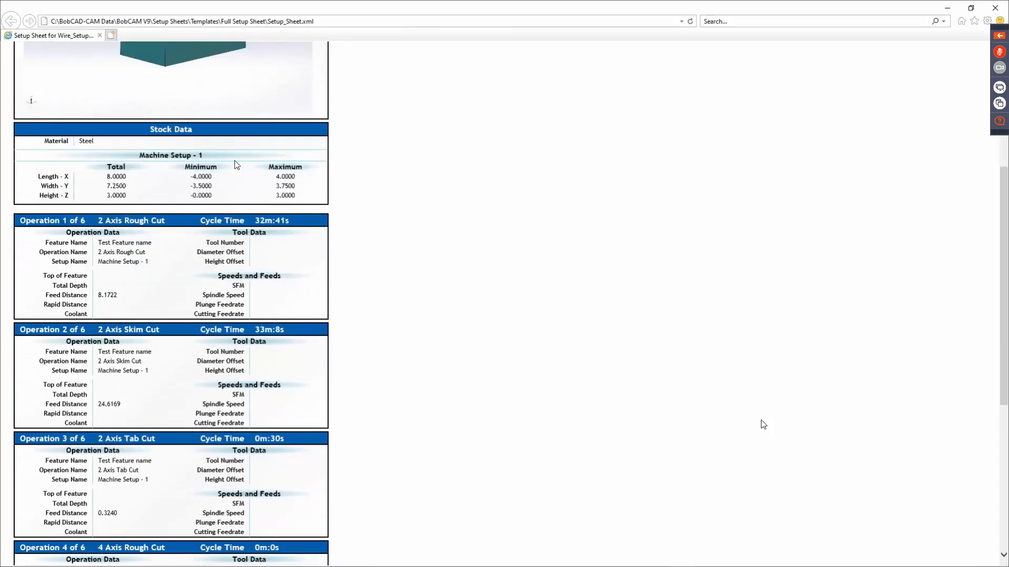
pyautogui.scroll(-3, 205, 237)
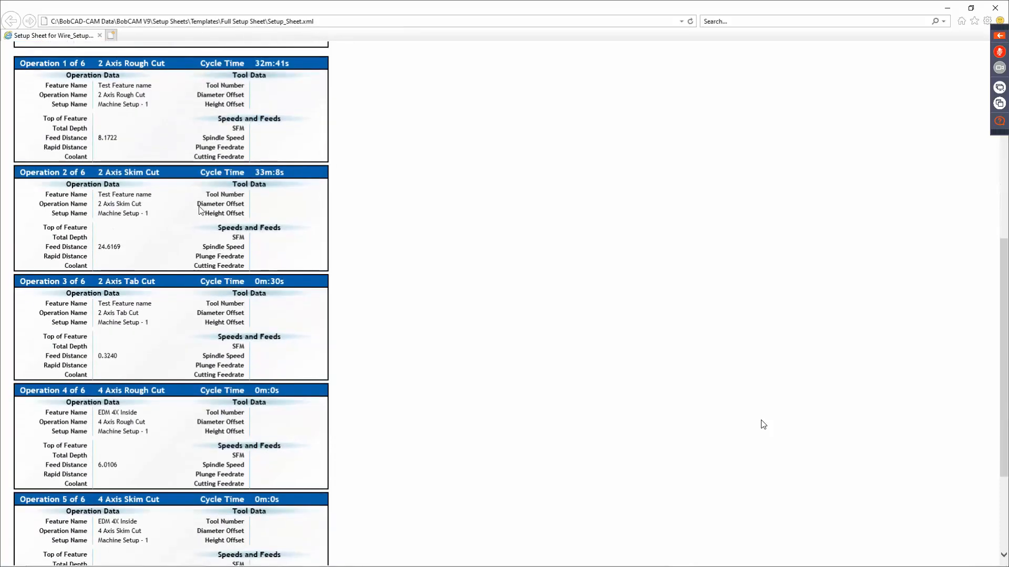
pyautogui.scroll(-2, 200, 289)
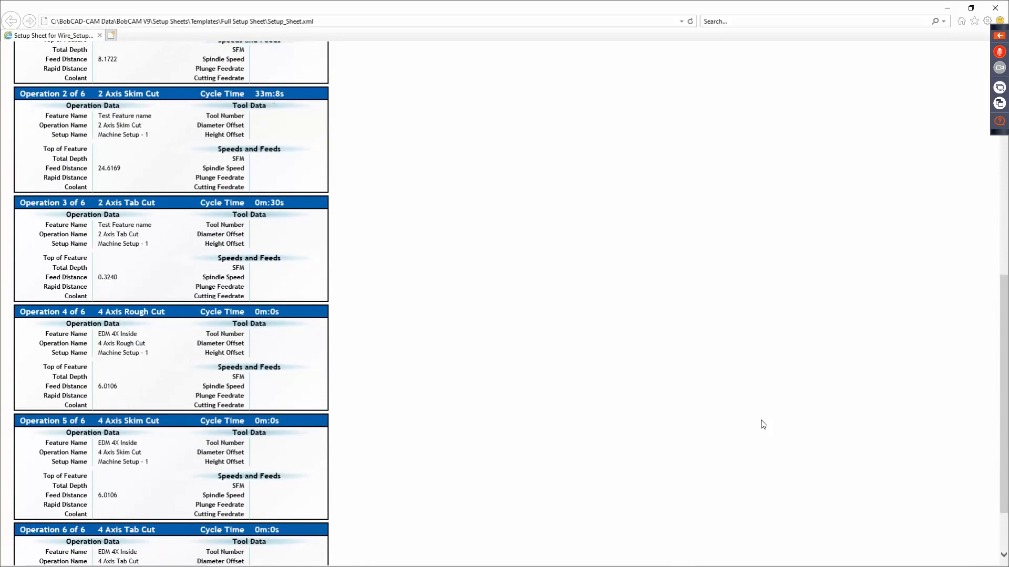
pyautogui.scroll(-2, 265, 263)
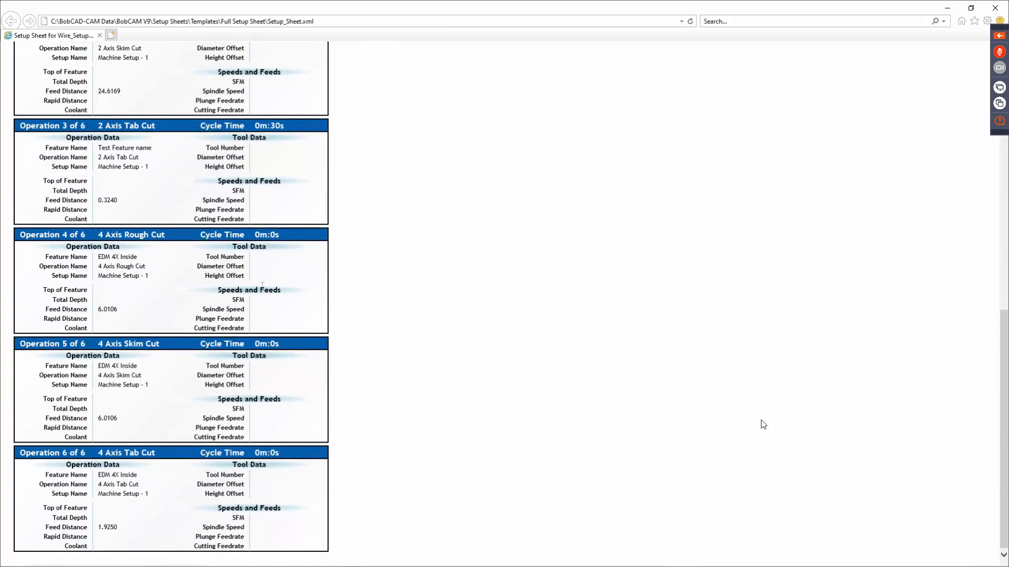
pyautogui.scroll(12, 337, 196)
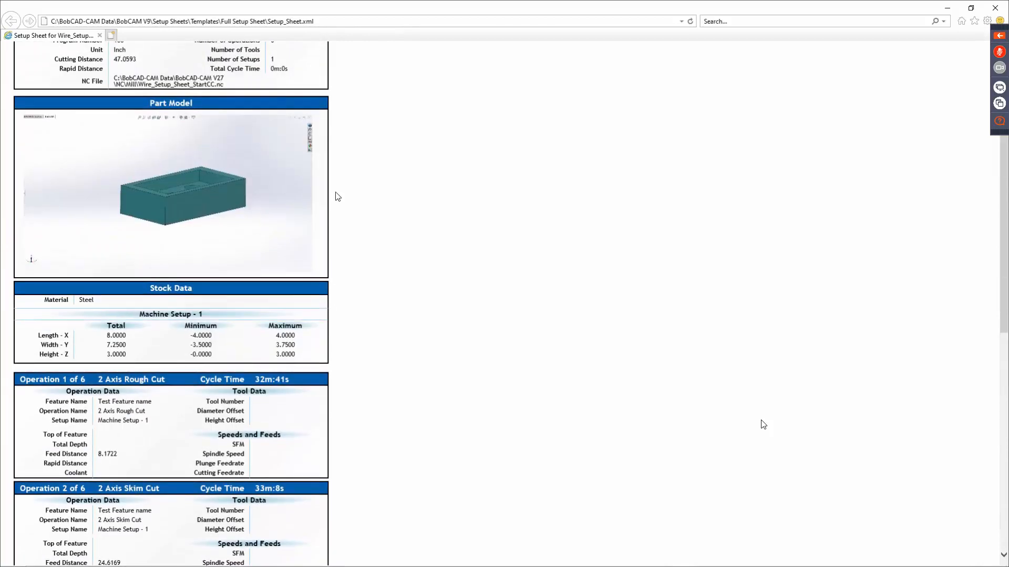
pyautogui.scroll(2, 424, 191)
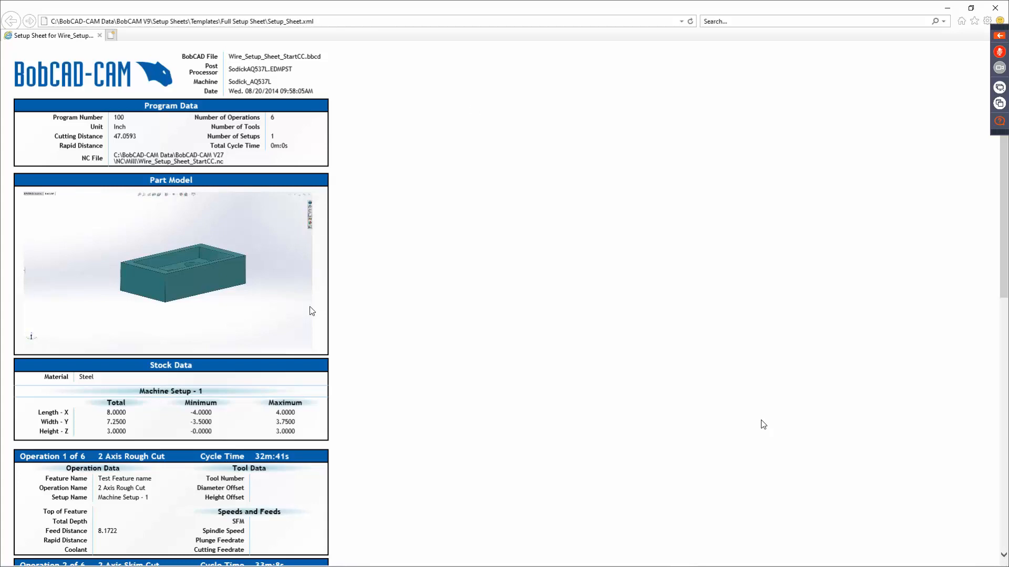
pyautogui.click(995, 10)
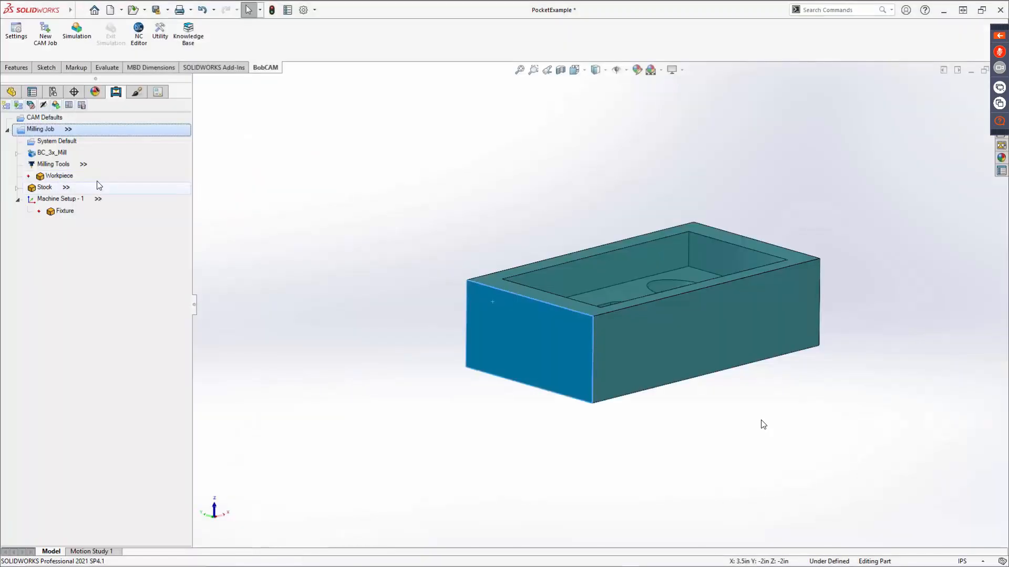
# Check the milling job's available commands and the System Default parameter template selection, leaving the template unchanged.
pyautogui.rightClick(50, 132)
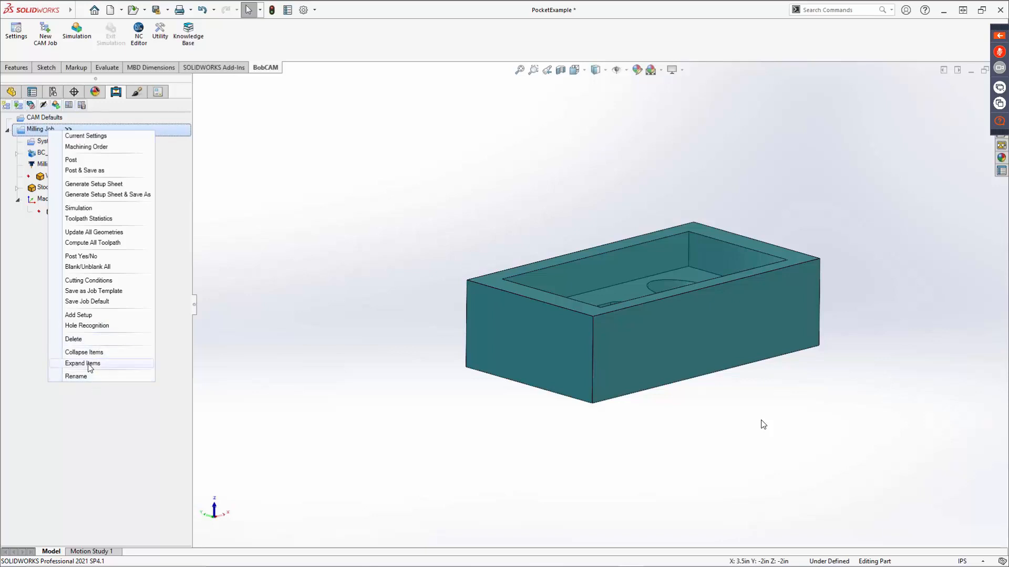
pyautogui.click(14, 260)
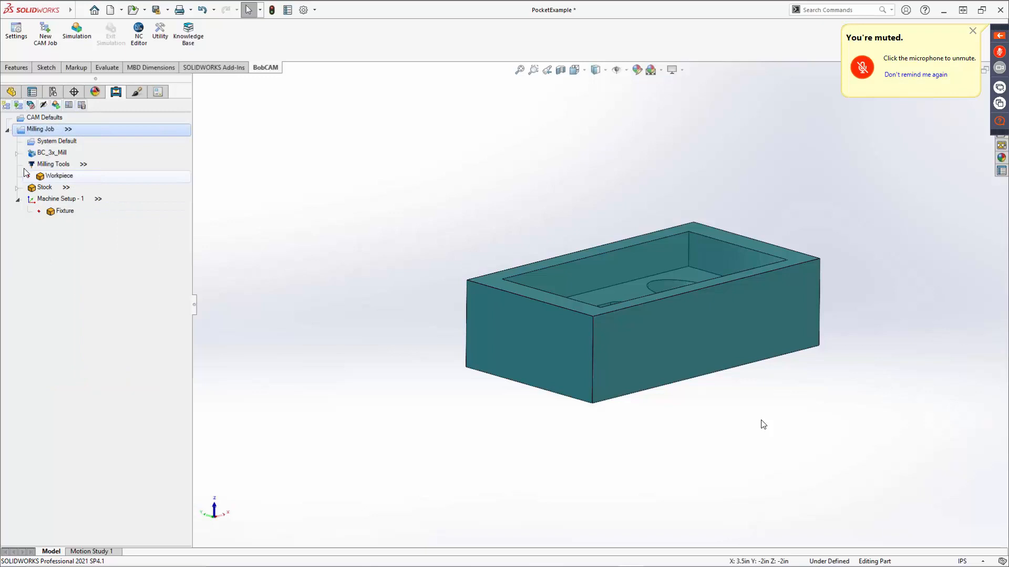
pyautogui.click(52, 142)
pyautogui.click(71, 143)
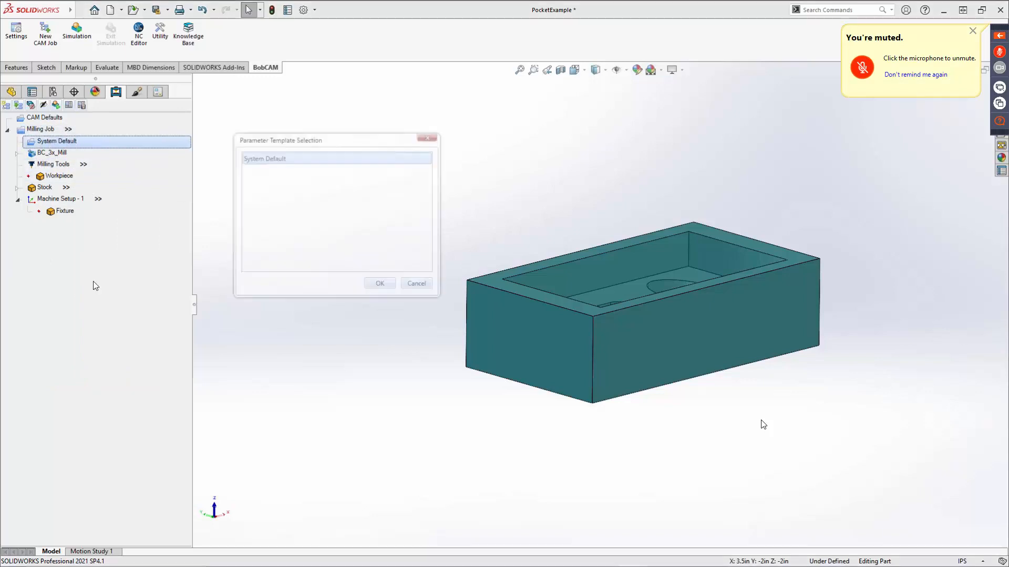
pyautogui.click(415, 284)
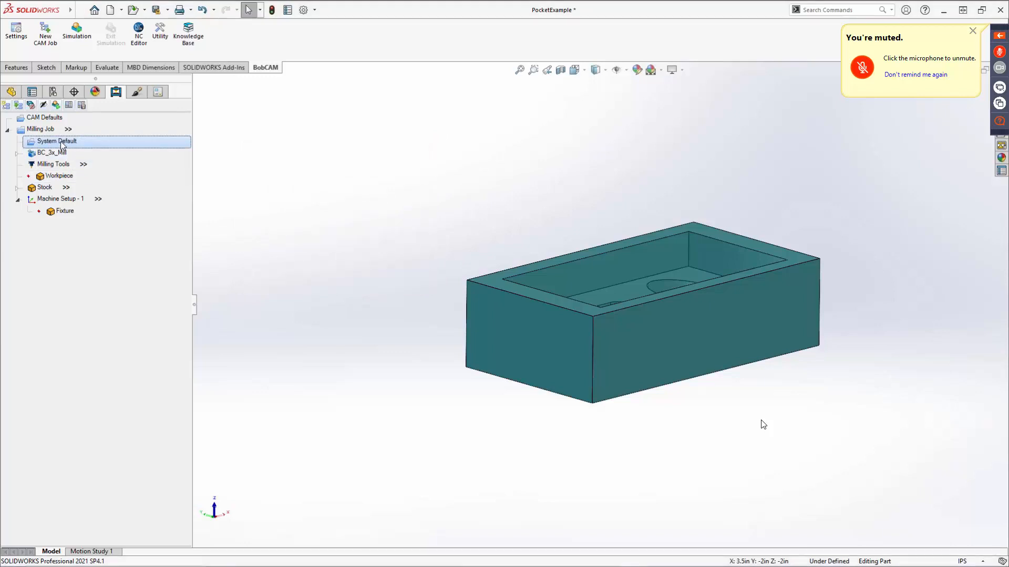
# Expand the milling job's machine entry and change the machine make to BC_4x_Mill.
pyautogui.click(17, 155)
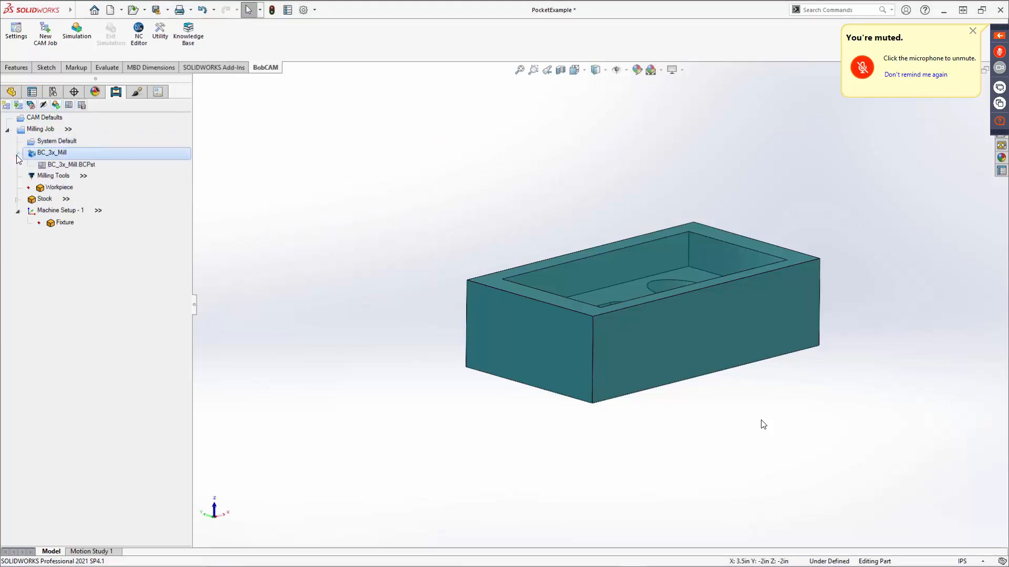
pyautogui.doubleClick(69, 157)
pyautogui.click(529, 272)
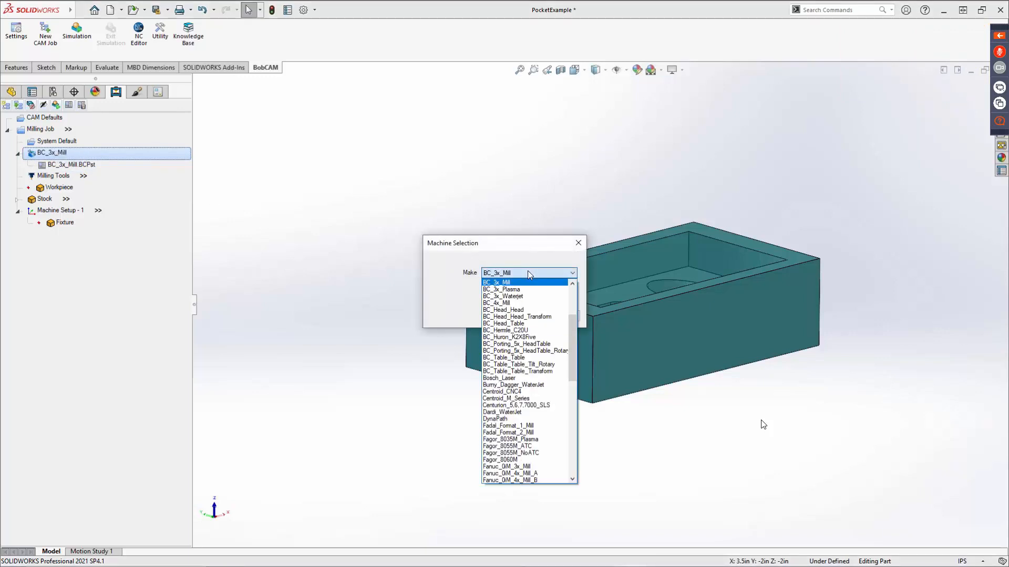
pyautogui.click(516, 303)
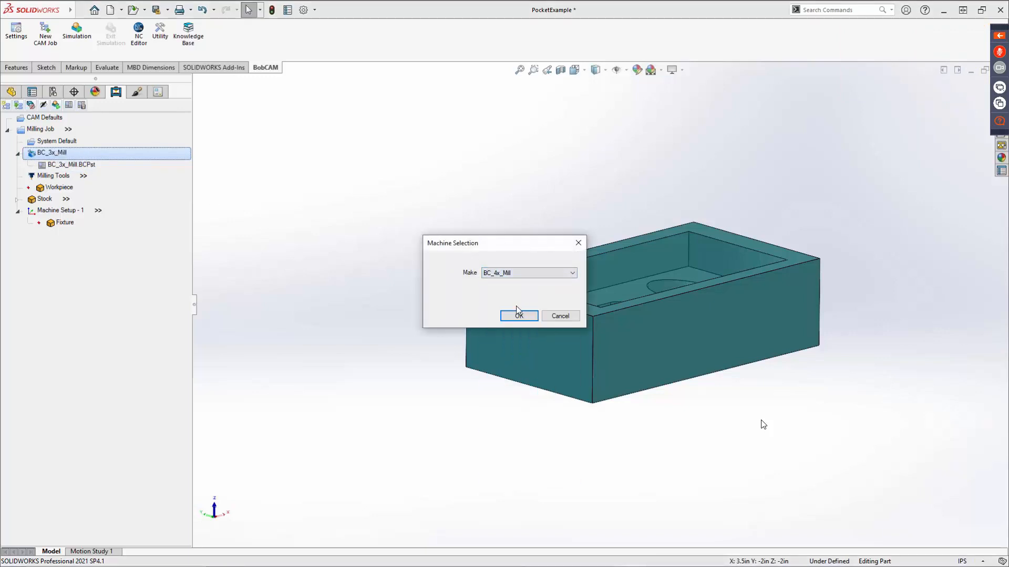
pyautogui.click(530, 316)
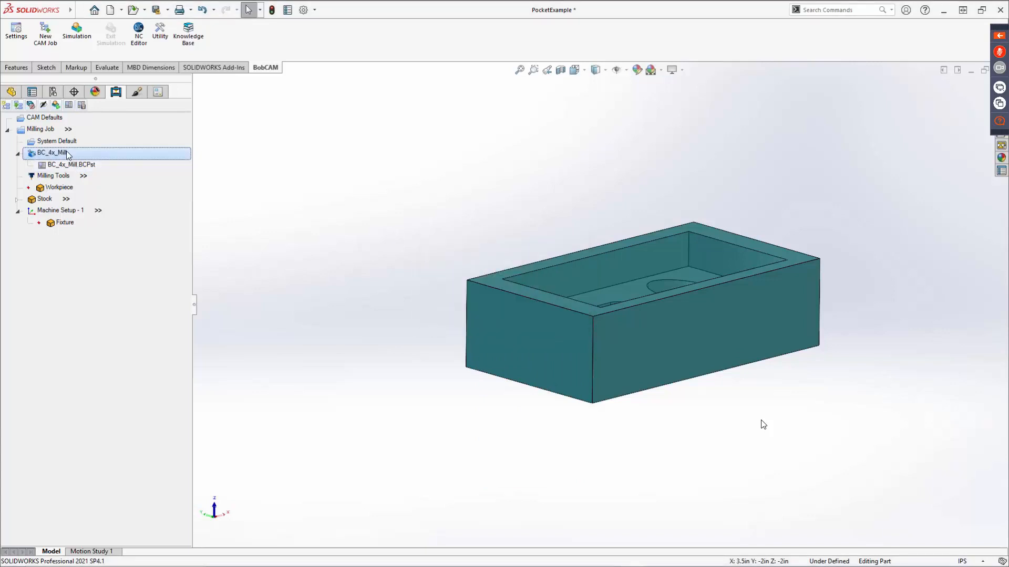
# Set the milling job's machine make back to BC_3x_Mill.
pyautogui.click(87, 156)
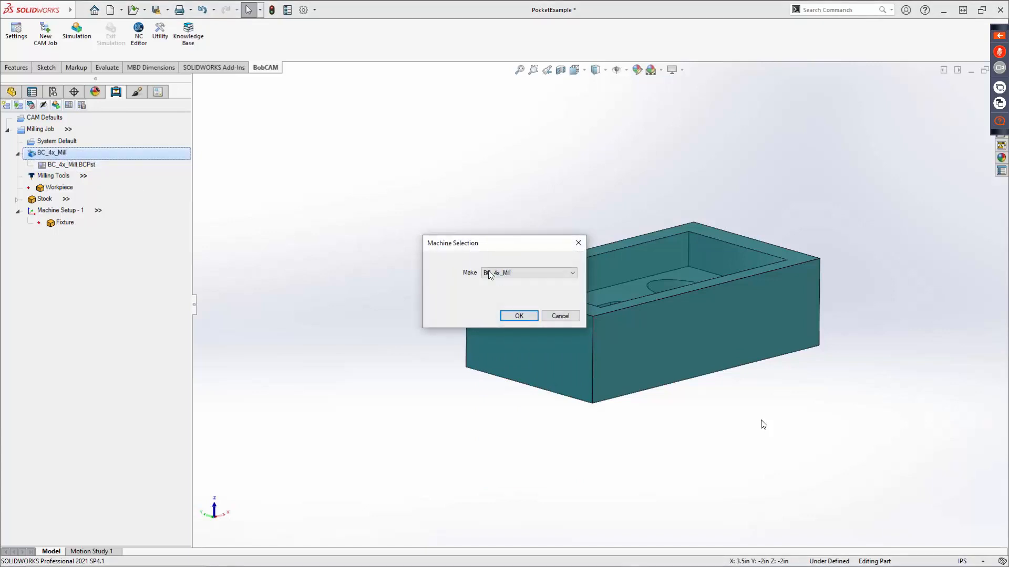
pyautogui.click(502, 274)
pyautogui.scroll(2, 518, 334)
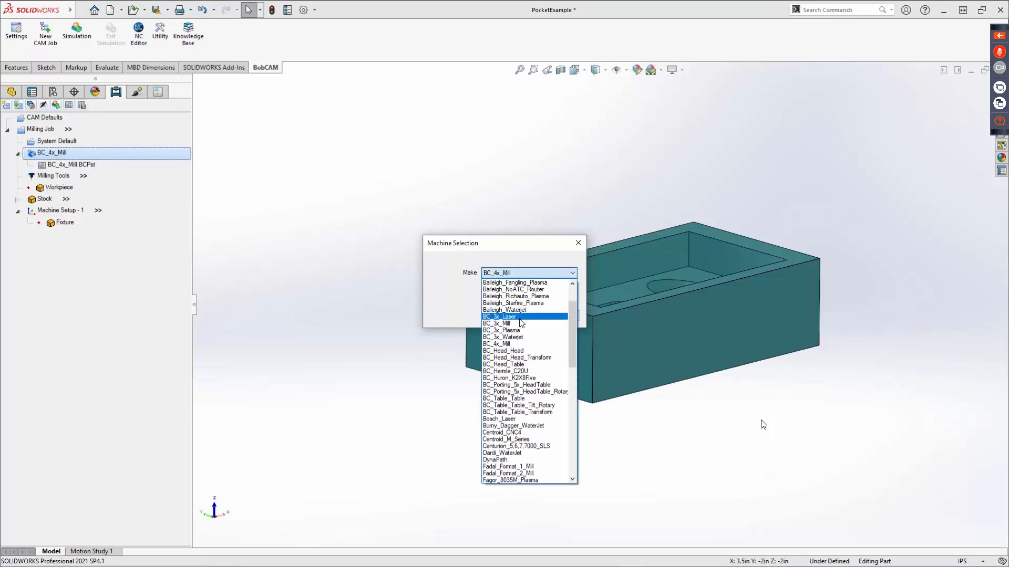
pyautogui.click(516, 329)
pyautogui.click(511, 317)
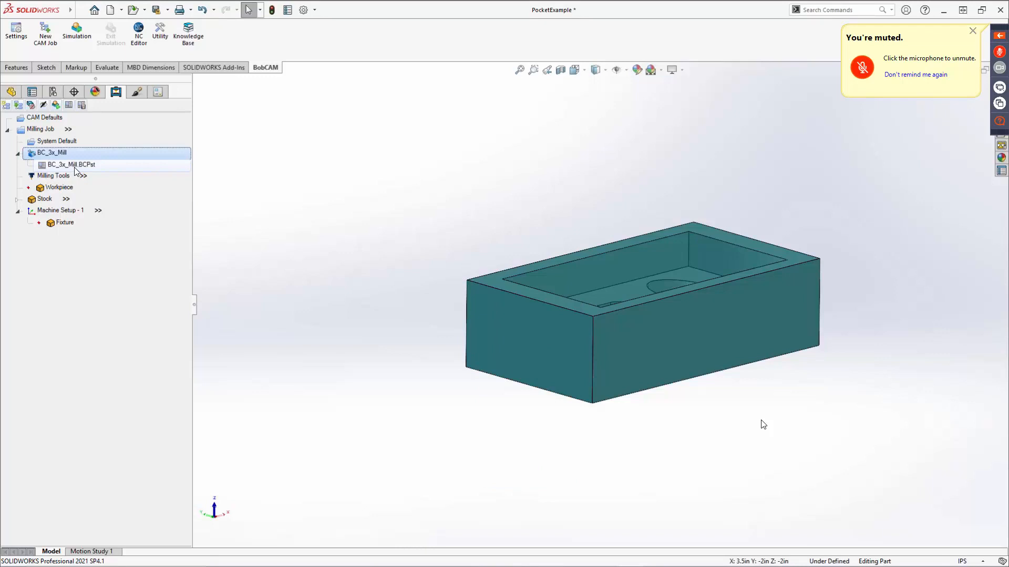
# View the post processor files available for the BC_3x_Mill machine in the Mill posts folder, then dismiss the selection without changes.
pyautogui.click(59, 165)
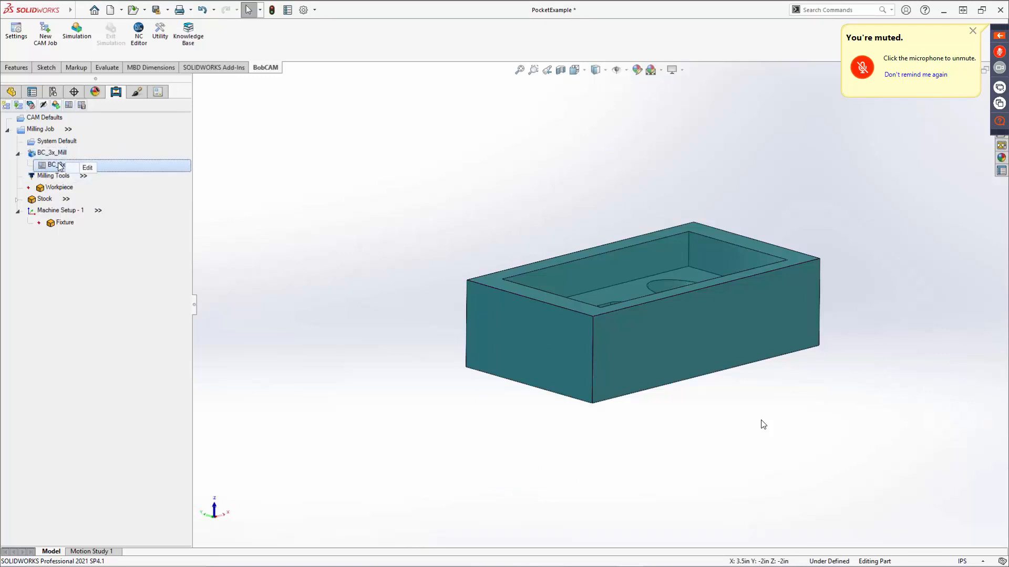
pyautogui.click(84, 168)
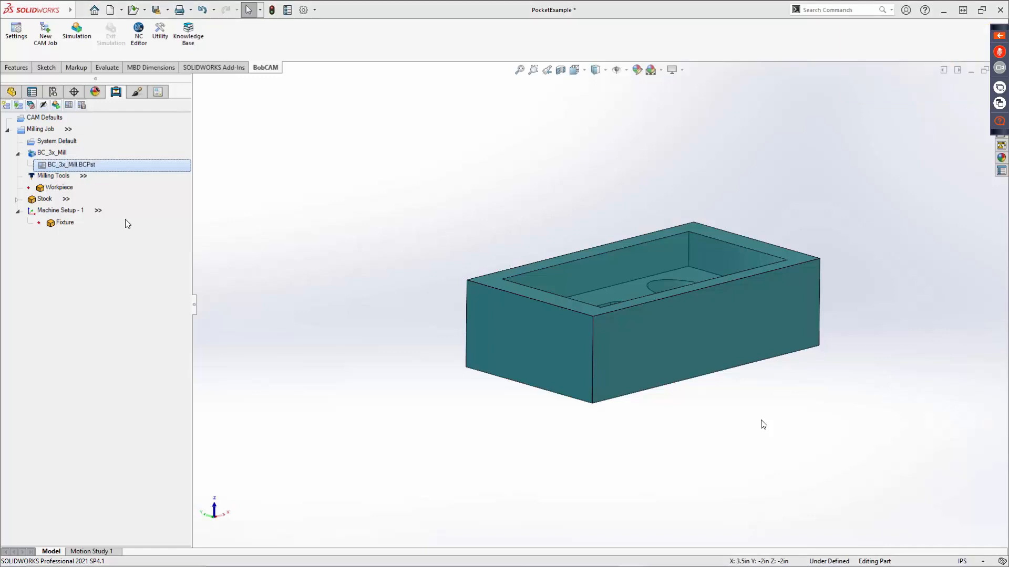
pyautogui.click(374, 280)
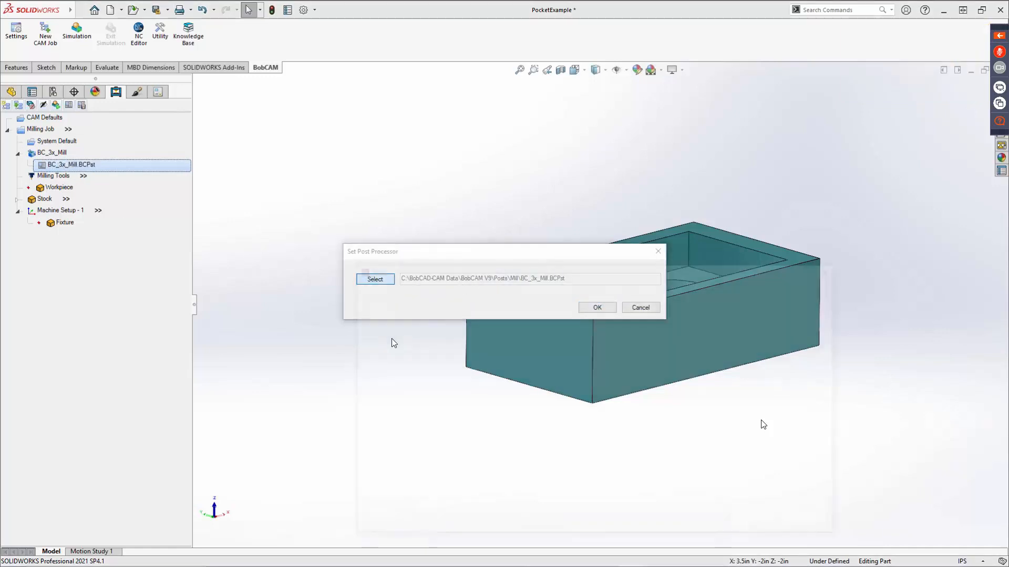
pyautogui.moveTo(575, 274); pyautogui.dragTo(552, 126)
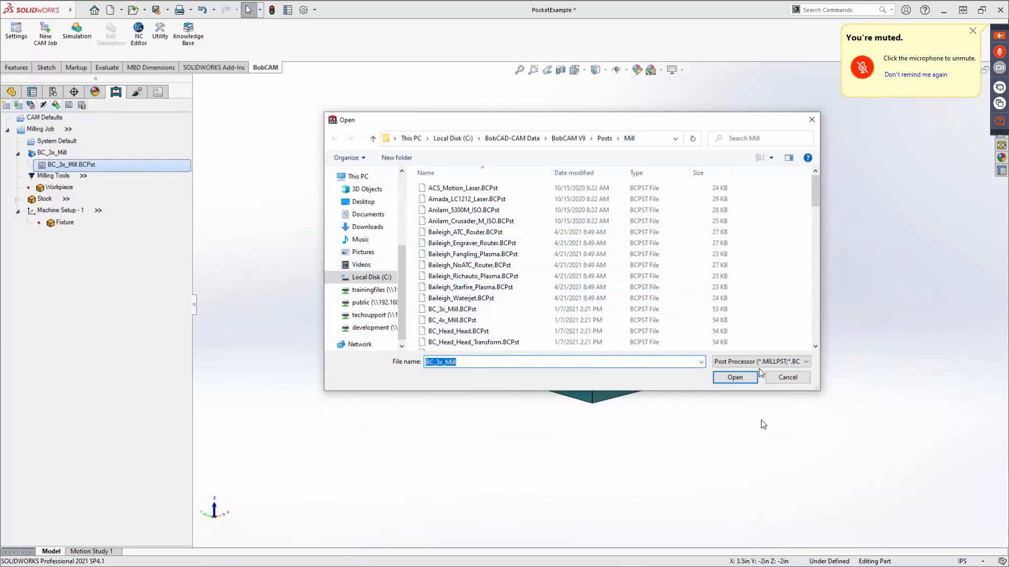
pyautogui.click(780, 375)
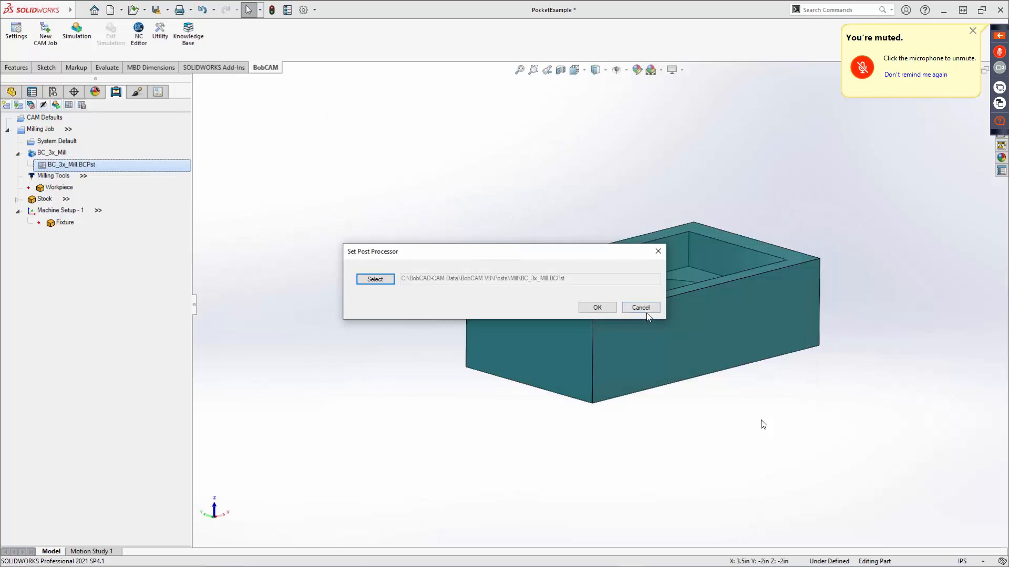
pyautogui.click(645, 311)
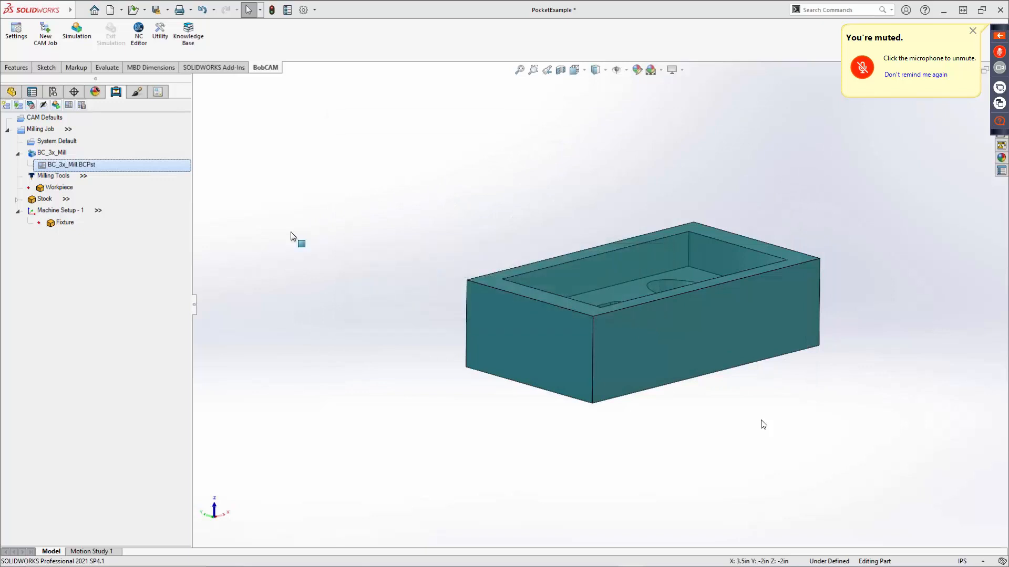
# Examine the drill and mill categories of the Tool Library for the milling tools, then dismiss it without changes.
pyautogui.rightClick(53, 177)
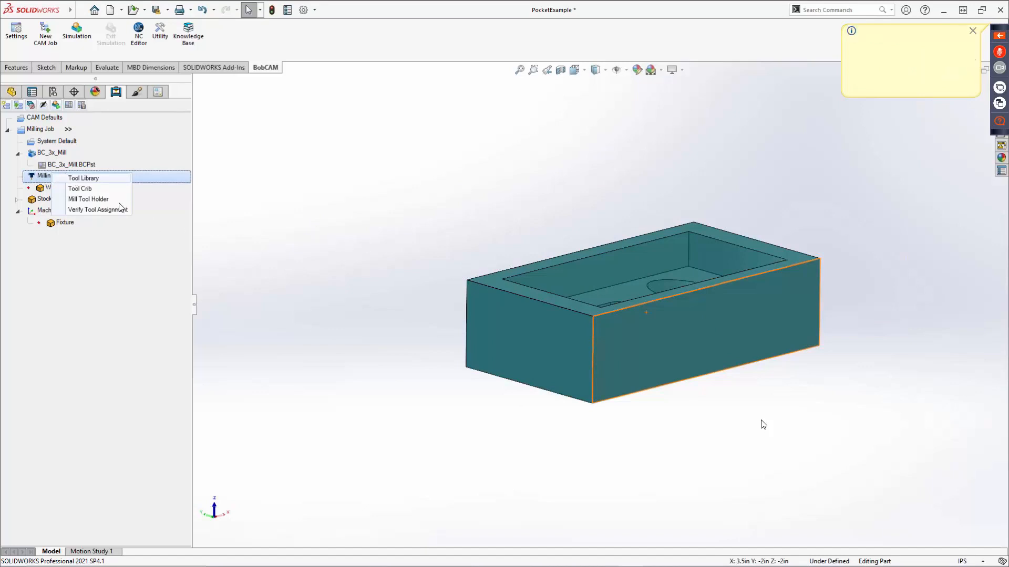
pyautogui.click(102, 178)
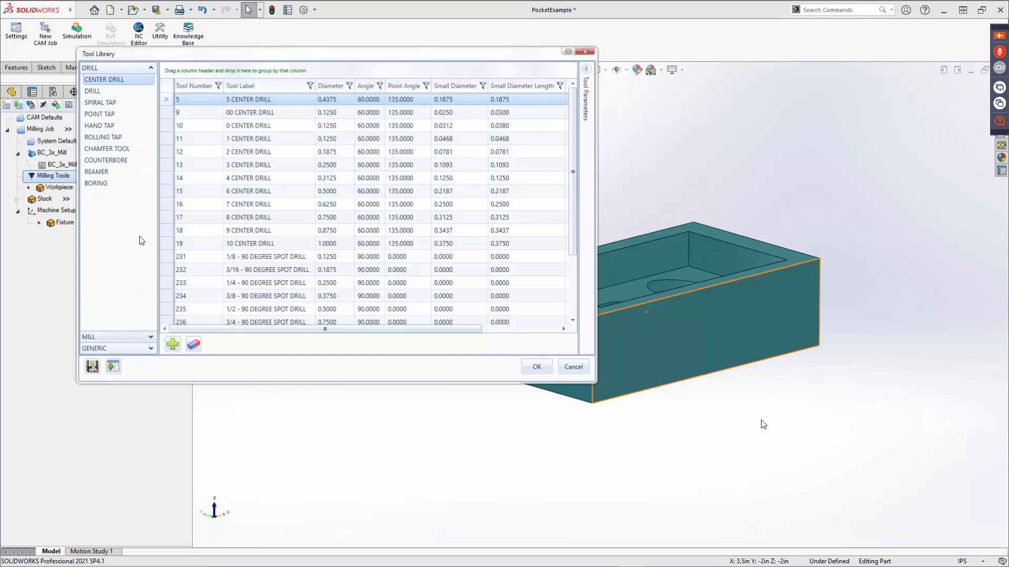
pyautogui.click(121, 337)
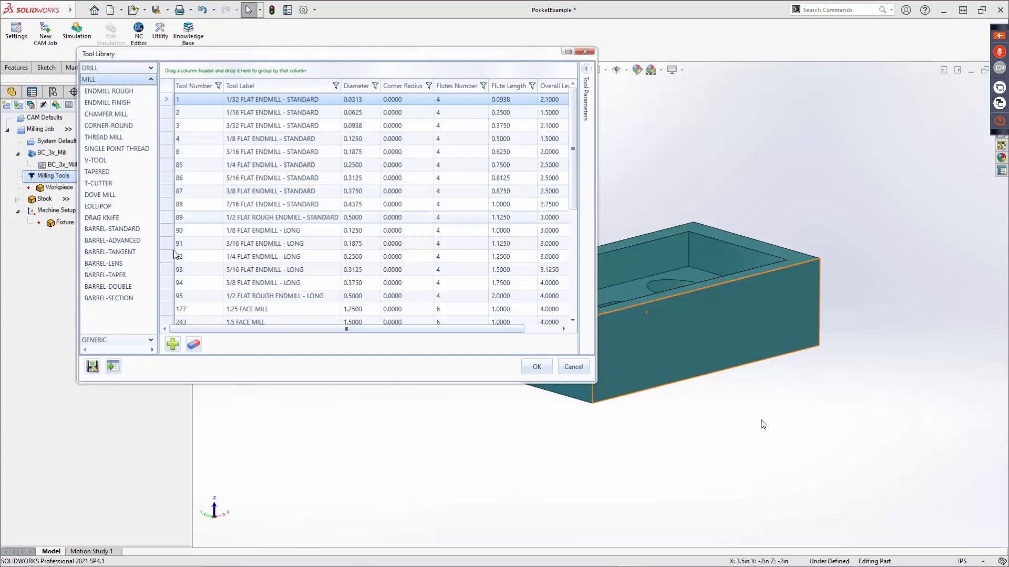
pyautogui.click(577, 367)
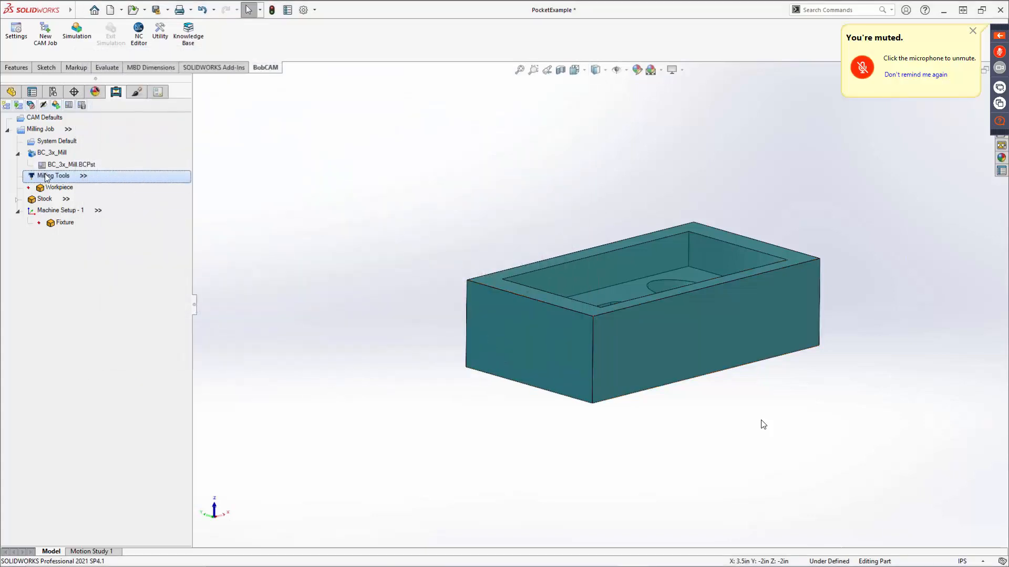
# View the Milling Tool Holder Library with its CAT 40 holder arbors, then dismiss it without changes.
pyautogui.rightClick(51, 175)
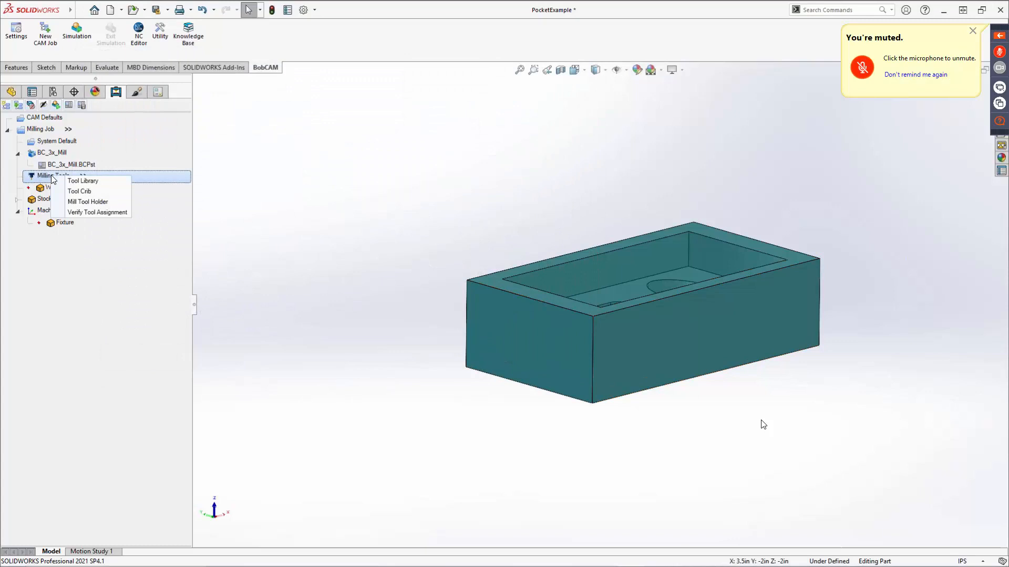
pyautogui.click(84, 201)
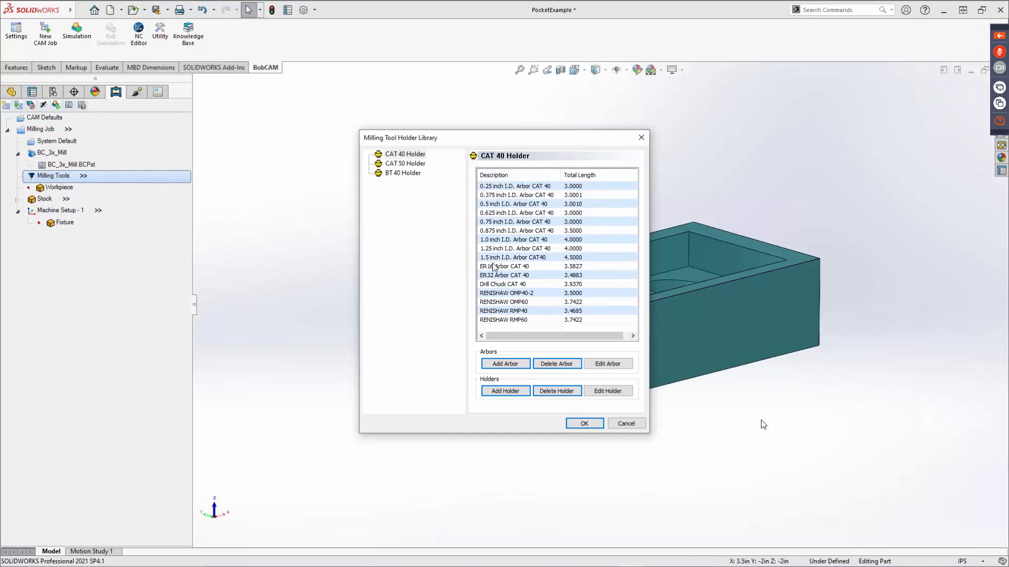
pyautogui.click(625, 424)
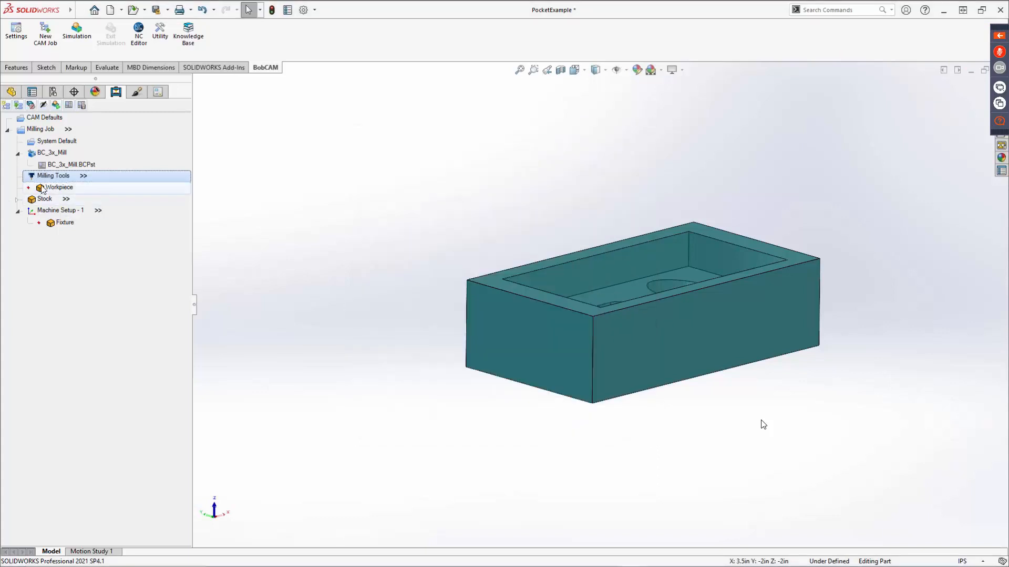
# Check the milling job's assigned tools list and its automatic tool numbering option, then dismiss the list.
pyautogui.click(83, 176)
pyautogui.click(84, 212)
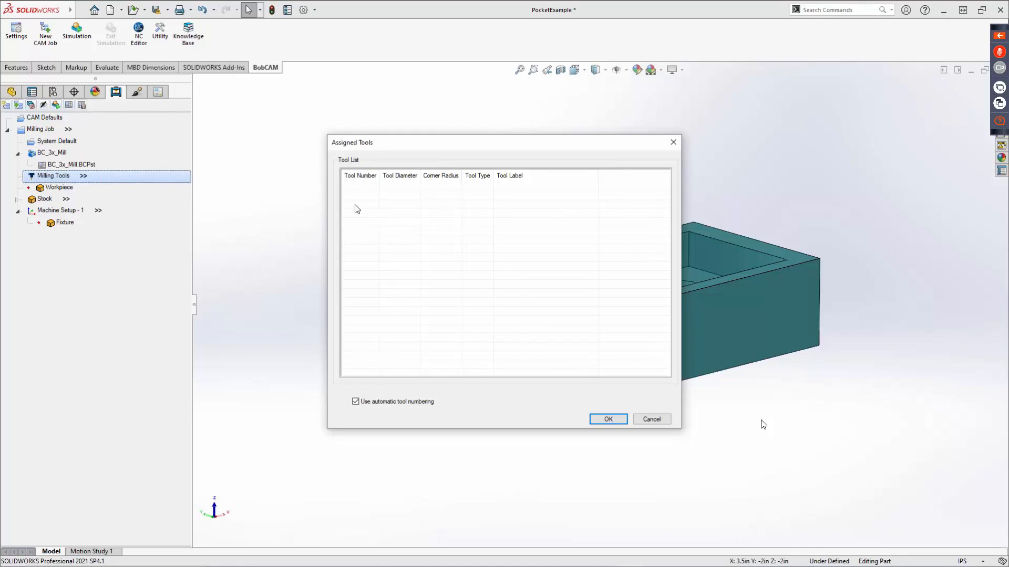
pyautogui.click(359, 403)
pyautogui.click(654, 419)
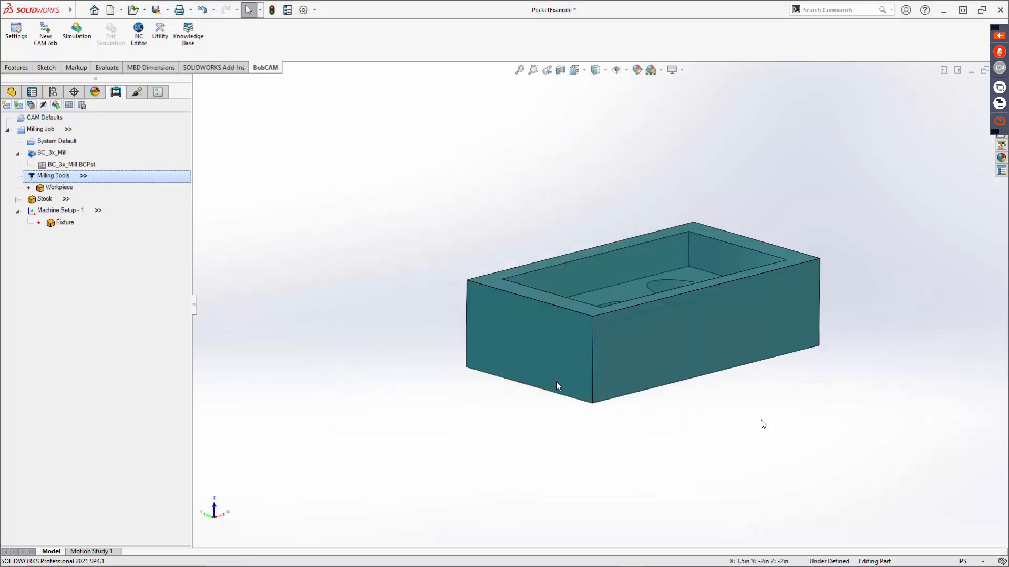
# Start saving the milling job's tool crib and browse to the C:\BobCAD-CAM Data\BobCAM V9\Technology folder.
pyautogui.rightClick(55, 175)
pyautogui.click(72, 191)
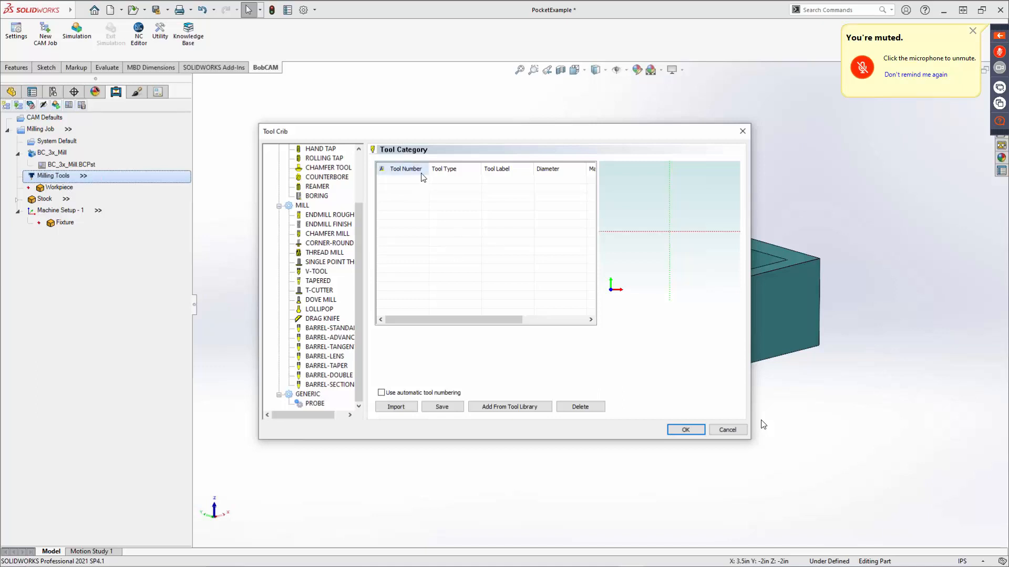
pyautogui.click(448, 407)
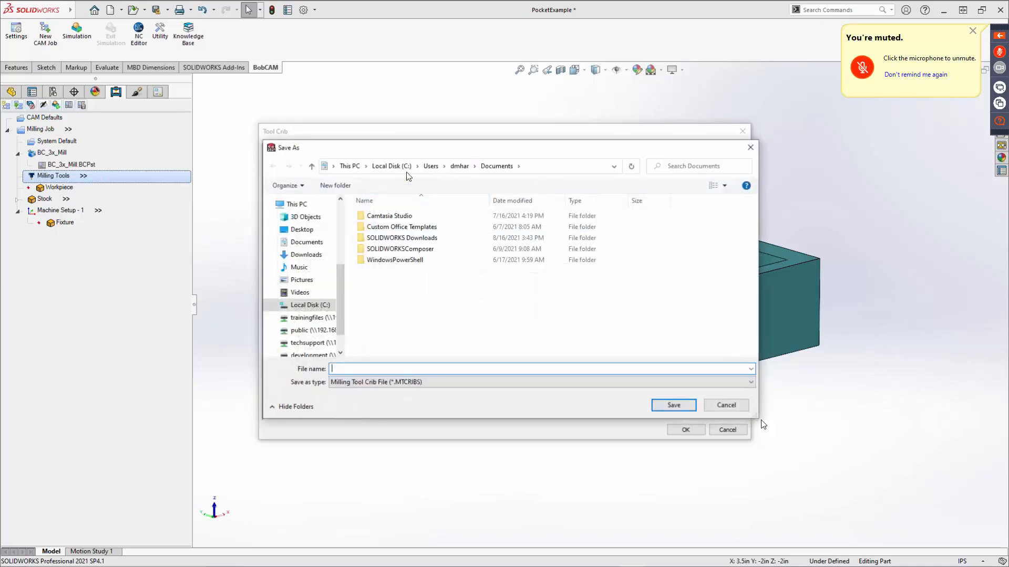
pyautogui.click(390, 166)
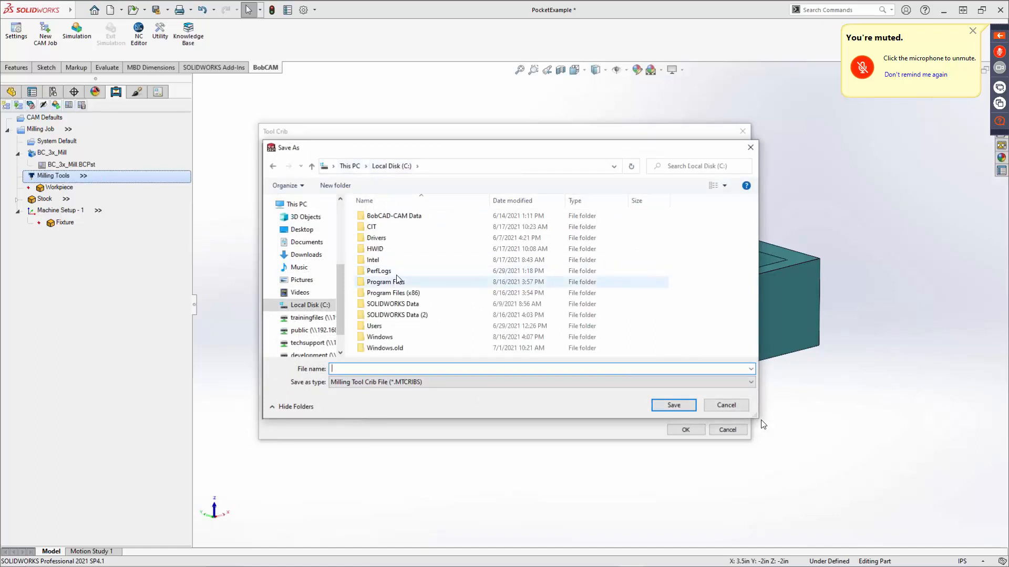
pyautogui.doubleClick(392, 216)
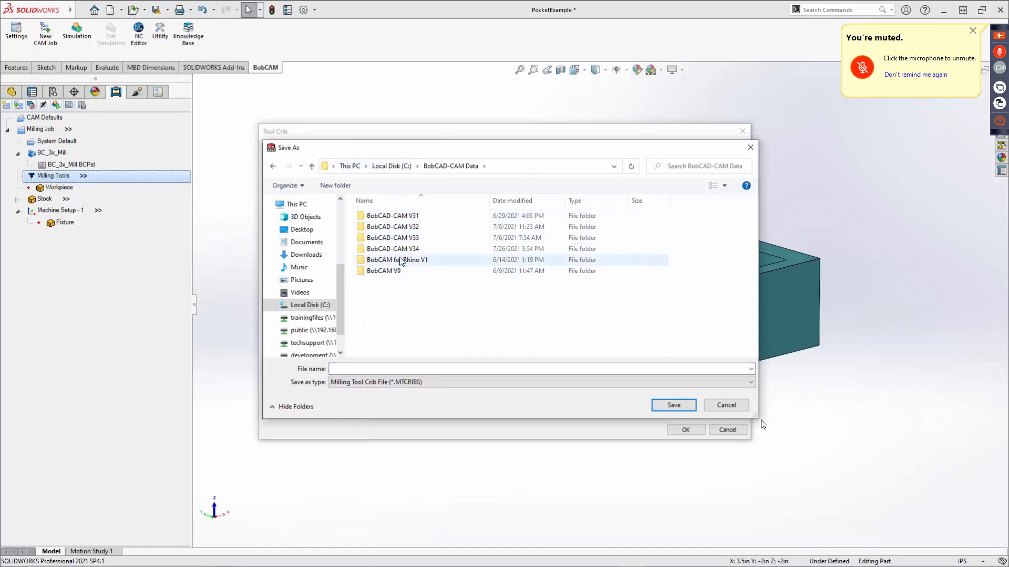
pyautogui.doubleClick(397, 272)
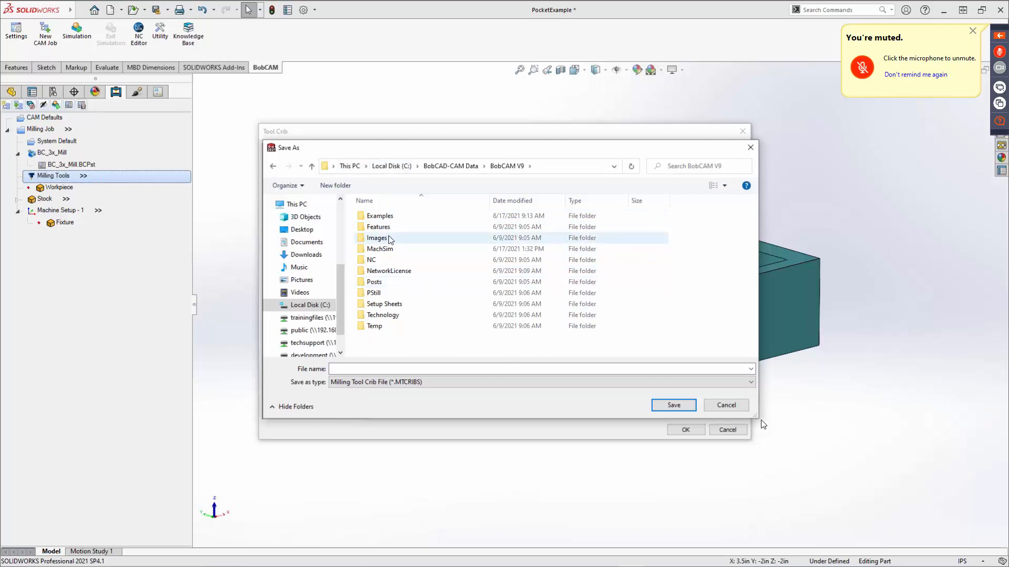
pyautogui.doubleClick(388, 315)
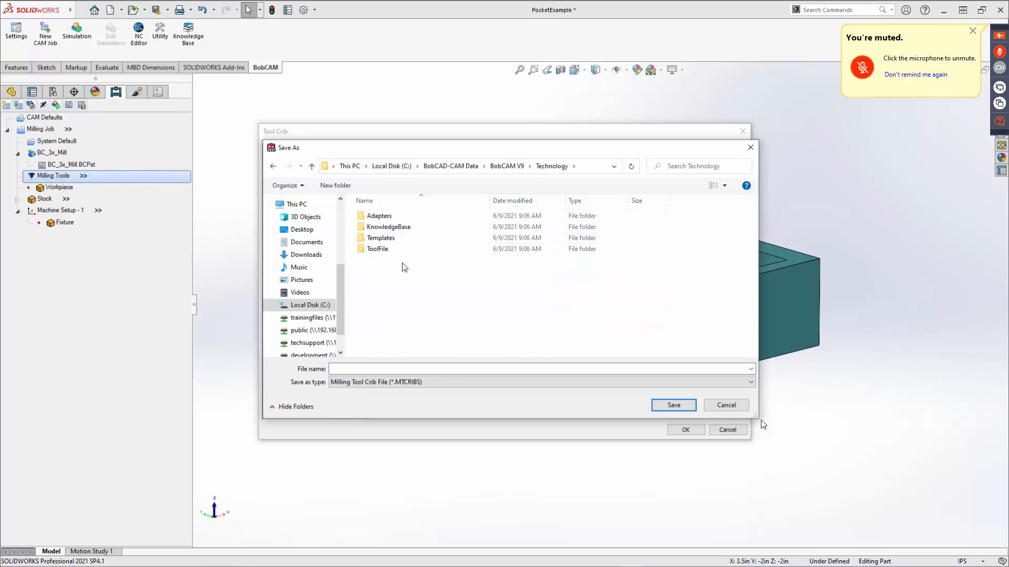
# Create a new folder named Cribs inside the Technology folder.
pyautogui.rightClick(396, 272)
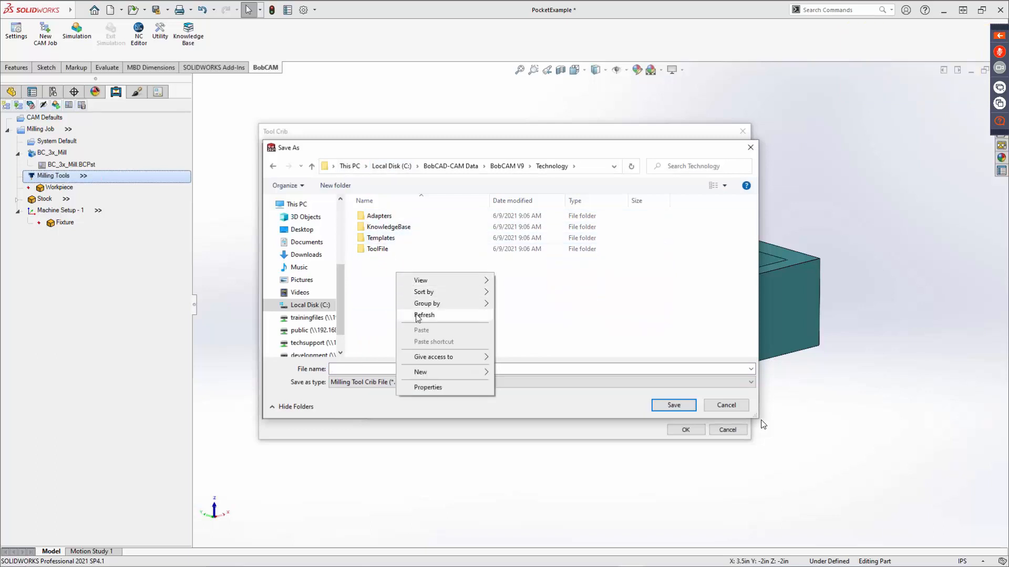
pyautogui.moveTo(446, 371)
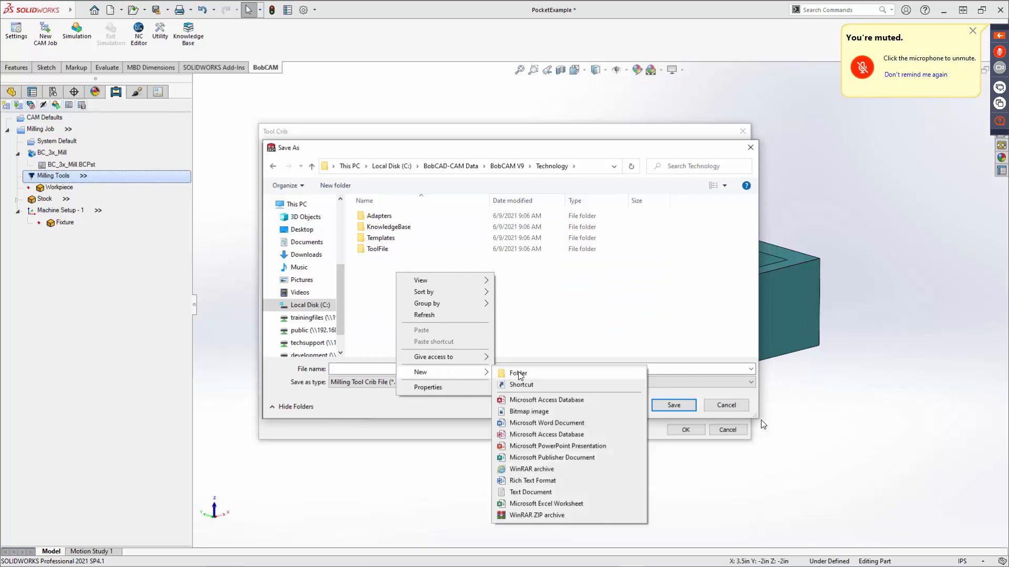
pyautogui.click(519, 373)
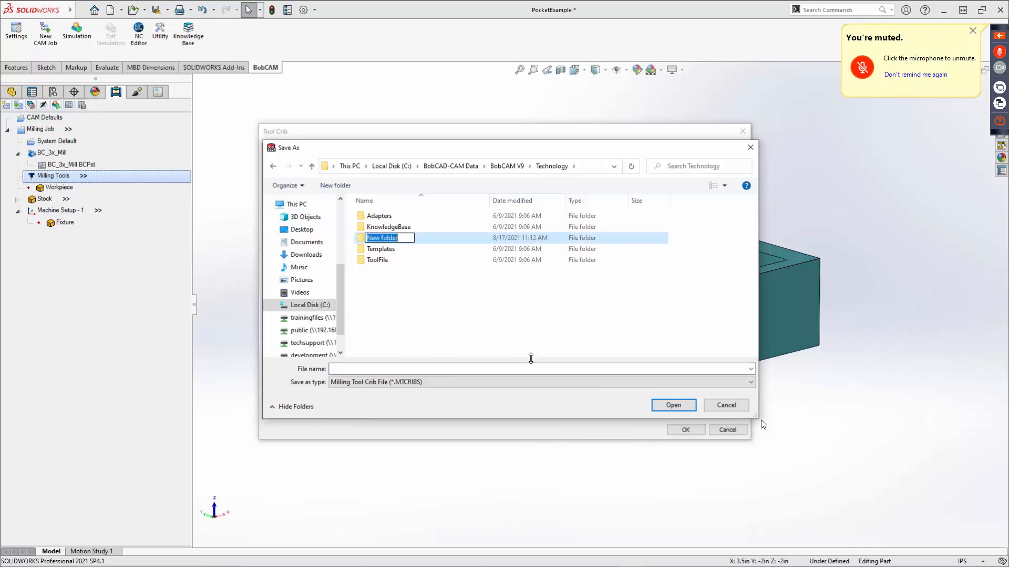
pyautogui.write('Cribs')
pyautogui.press('Return')
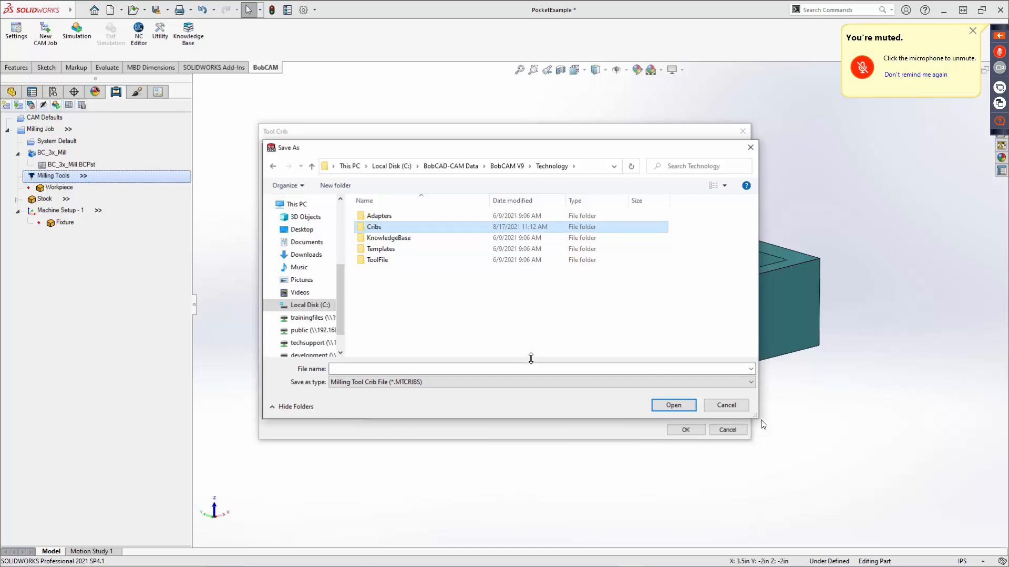
# View the Cribs folder as the tool crib save location, then cancel the save and dismiss the Tool Crib.
pyautogui.doubleClick(393, 226)
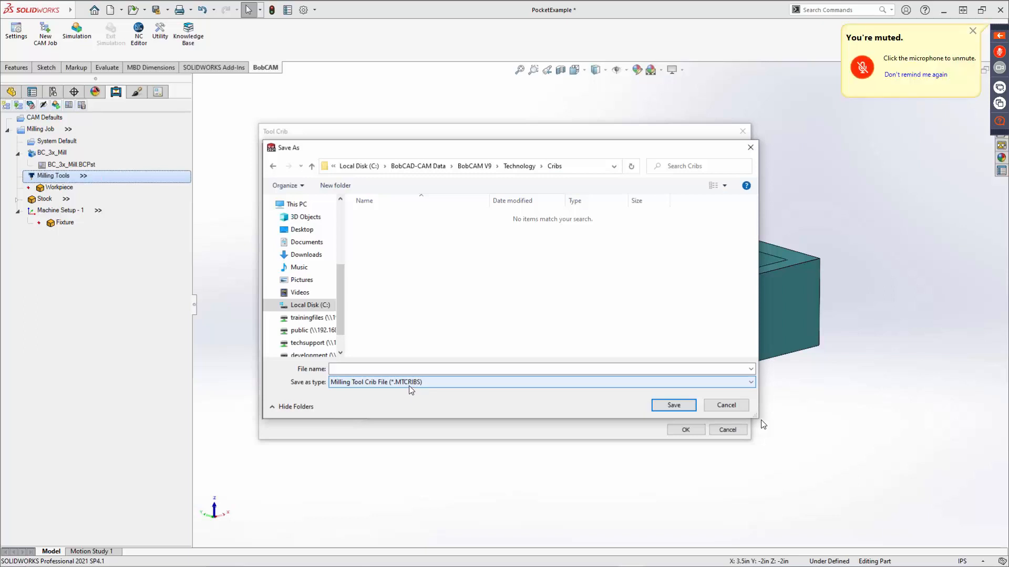
pyautogui.click(728, 403)
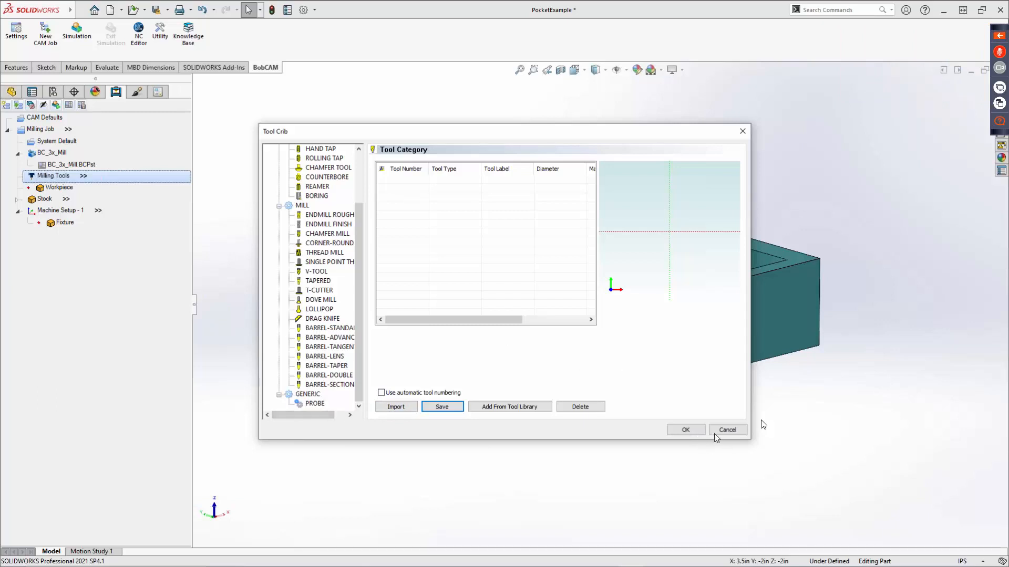
pyautogui.click(728, 430)
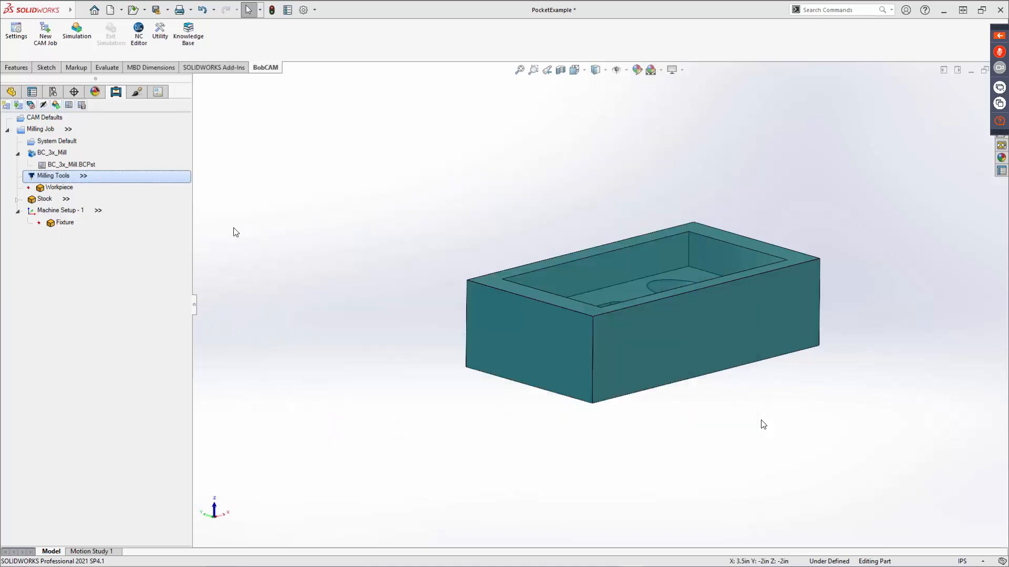
# View the options available for the milling job's workpiece, then dismiss them.
pyautogui.rightClick(48, 188)
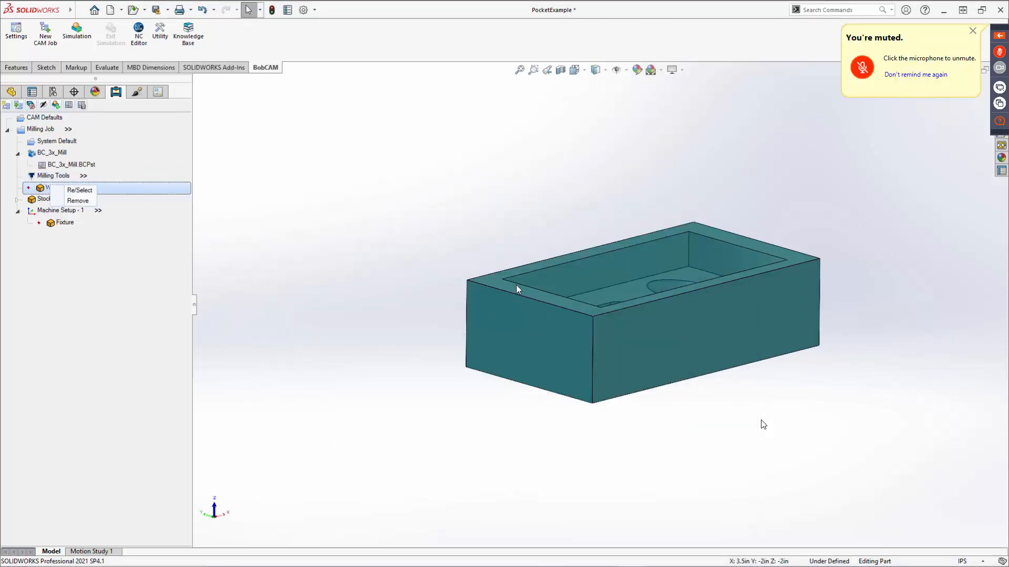
pyautogui.click(259, 254)
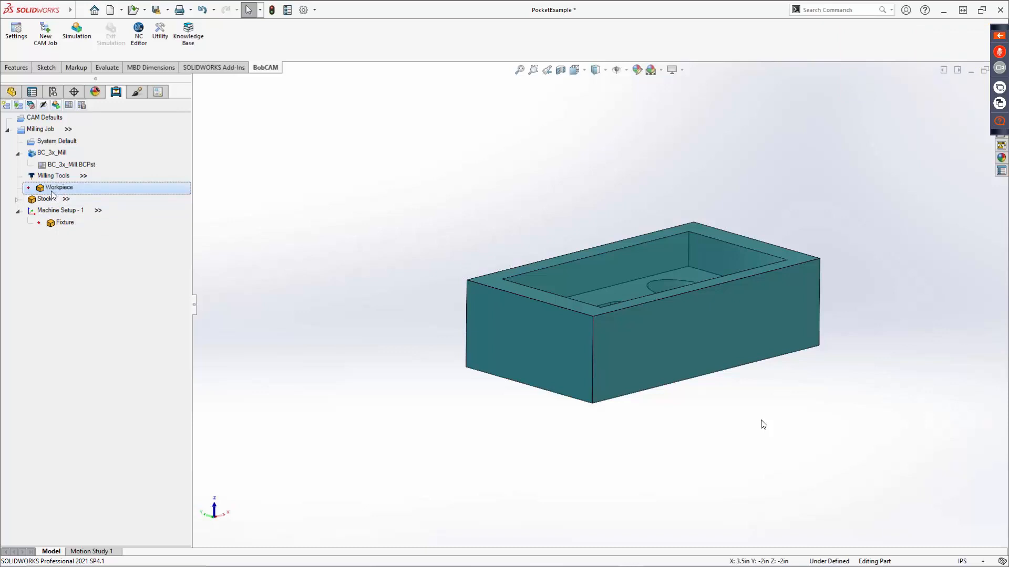
# Set the stock material to Wrought Alum 6061-T6, T651 (95 HB) from the ALUMINUM group of the Stock Material Library.
pyautogui.click(19, 202)
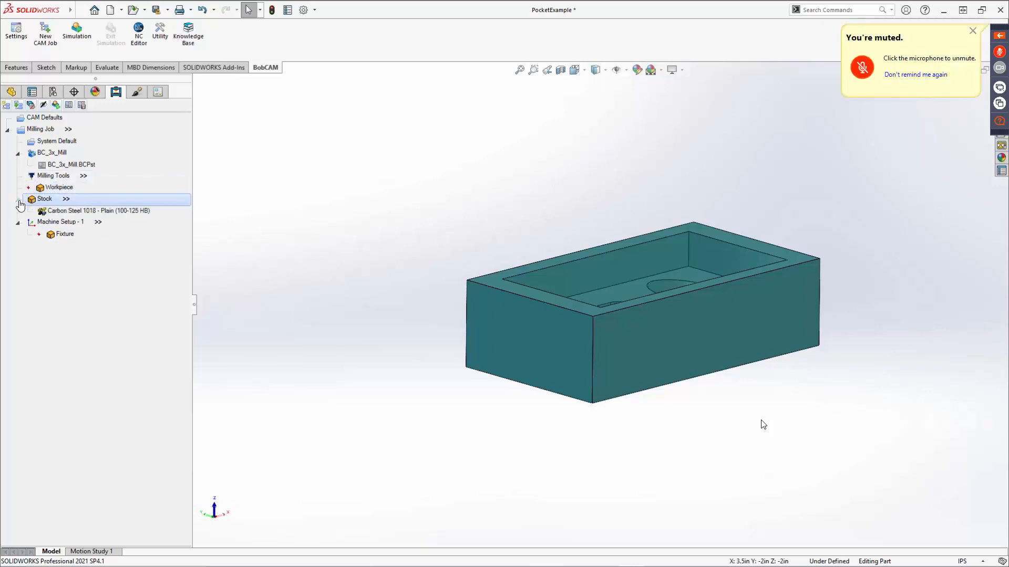
pyautogui.click(72, 213)
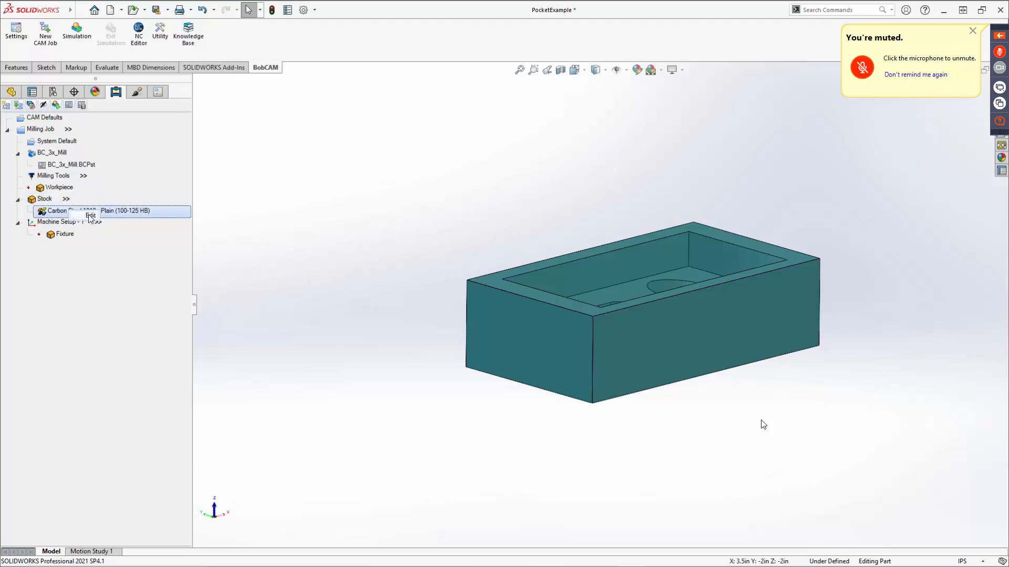
pyautogui.click(90, 216)
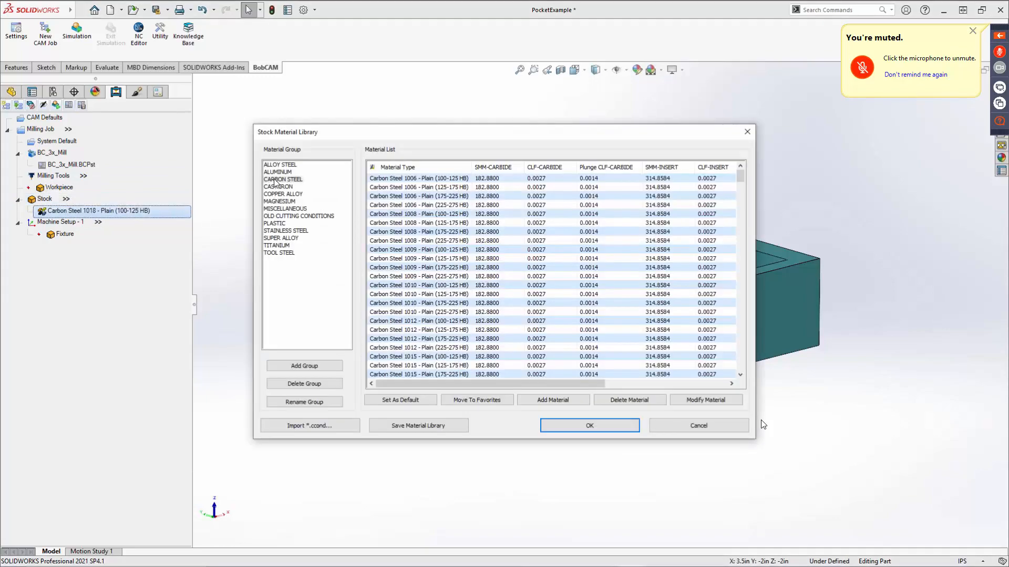
pyautogui.click(274, 172)
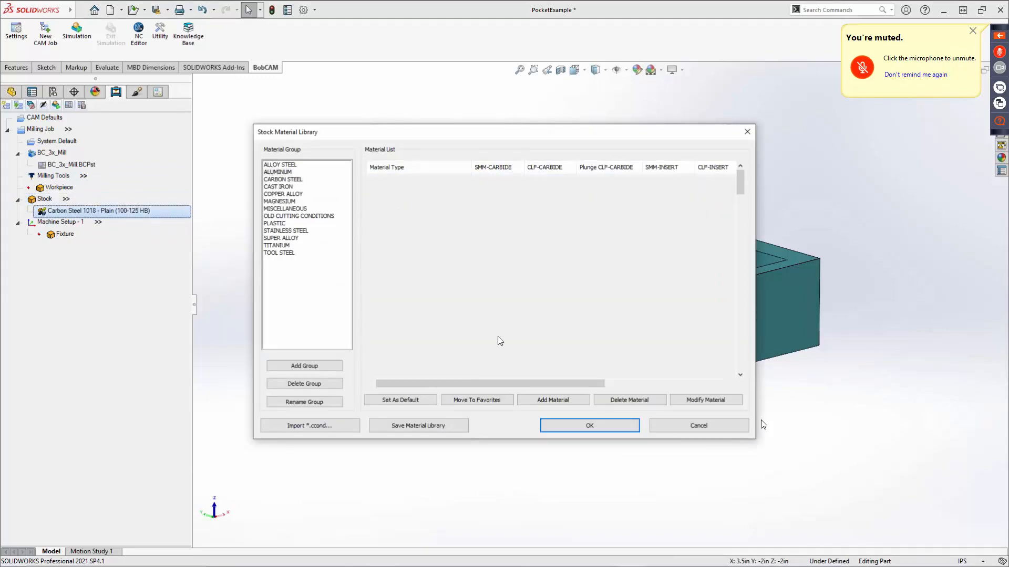
pyautogui.scroll(-15, 427, 304)
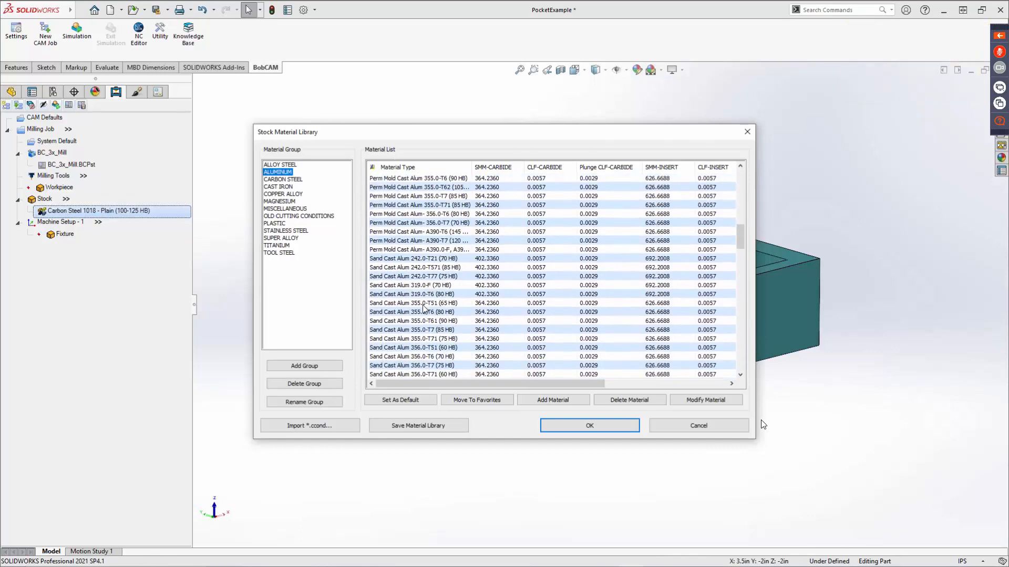
pyautogui.scroll(-10, 425, 318)
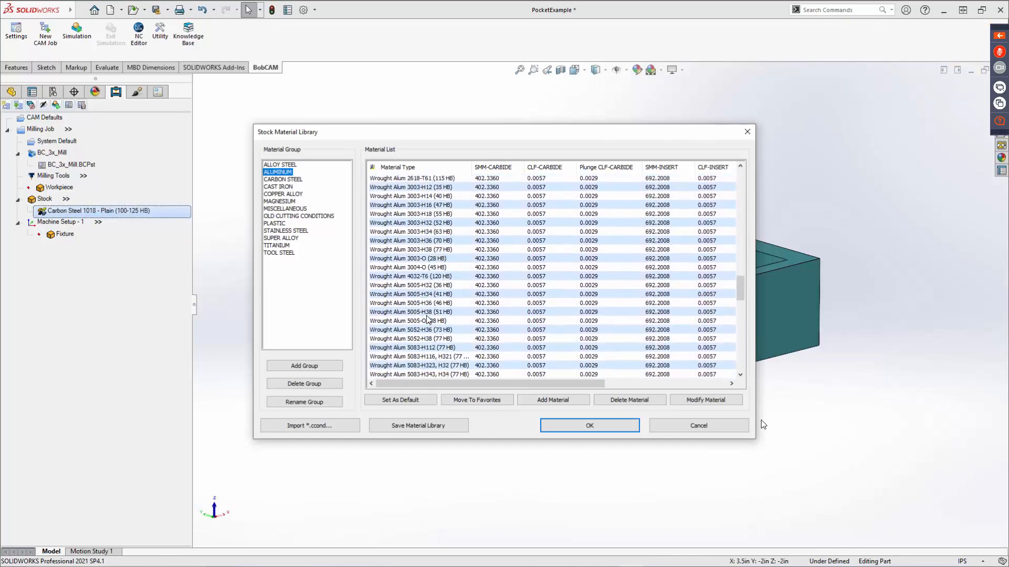
pyautogui.click(427, 348)
pyautogui.scroll(-8, 430, 357)
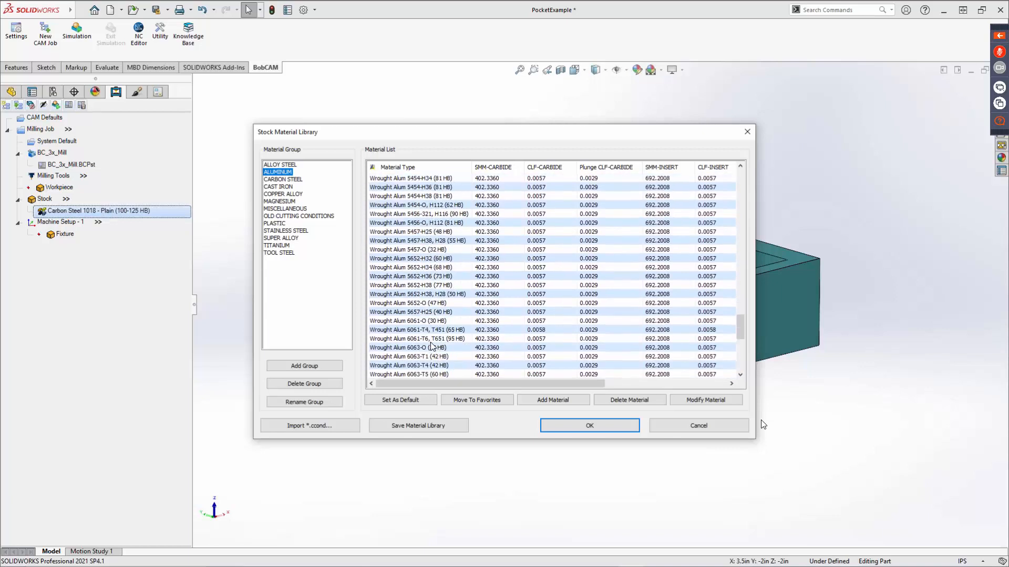
pyautogui.click(423, 339)
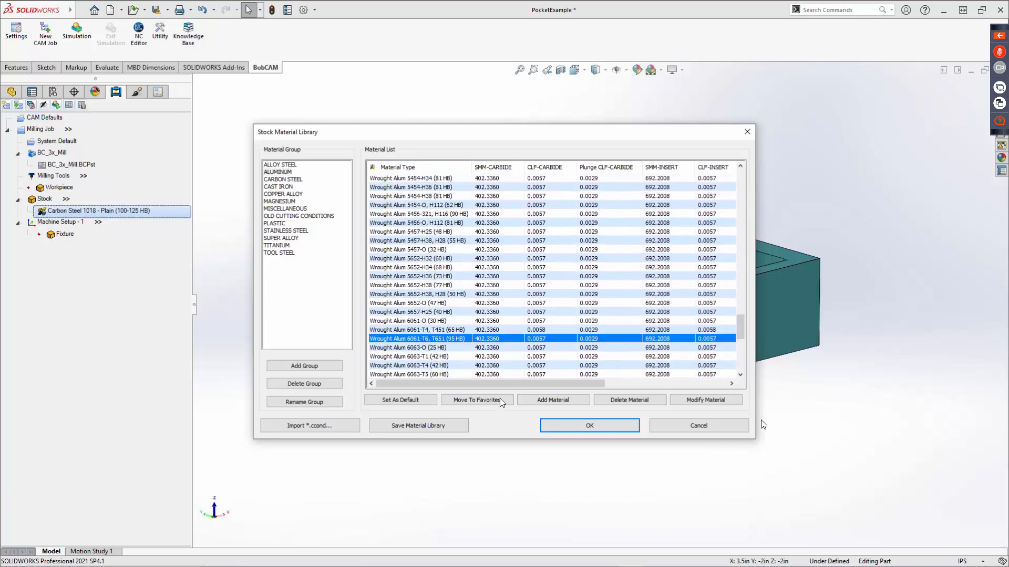
pyautogui.click(599, 426)
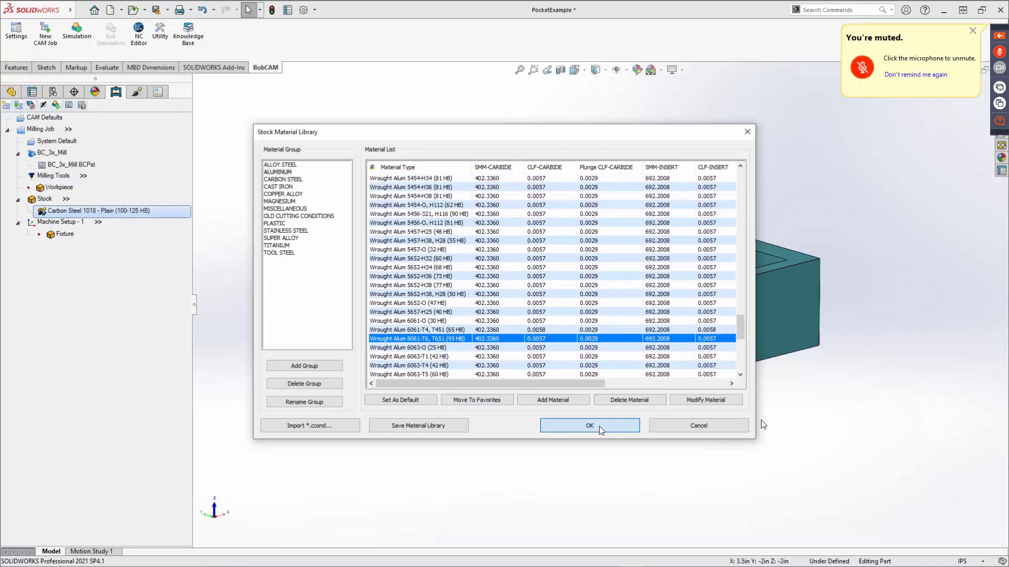
# Change the stock's color to the light yellow basic color (255, 255, 128) and inspect it on the model.
pyautogui.rightClick(39, 201)
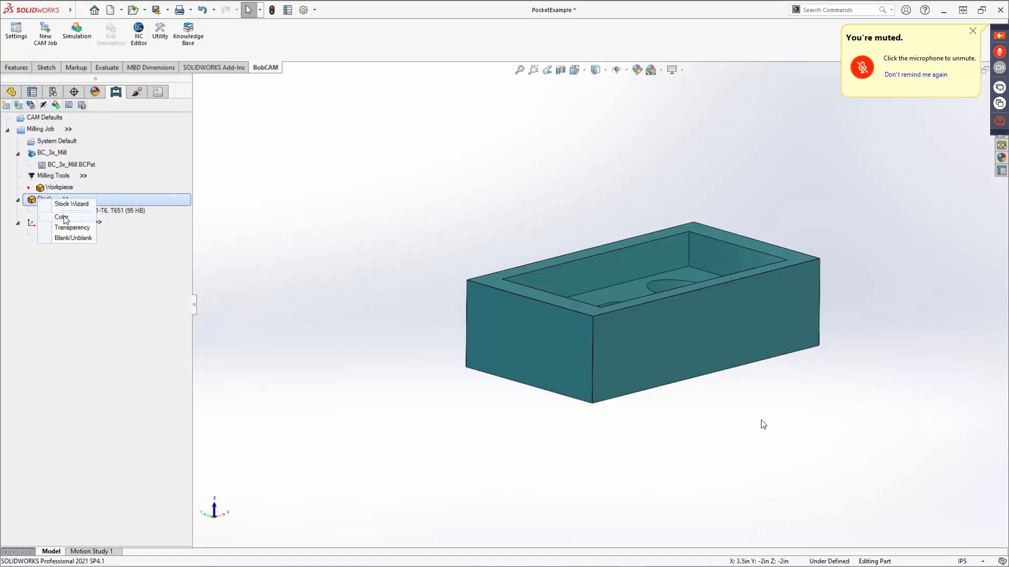
pyautogui.click(64, 216)
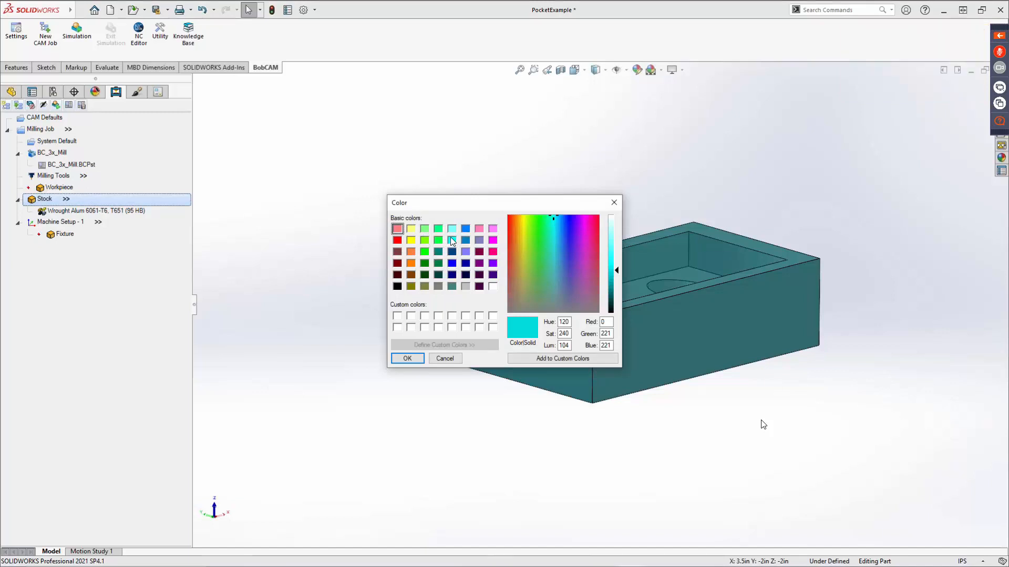
pyautogui.click(411, 229)
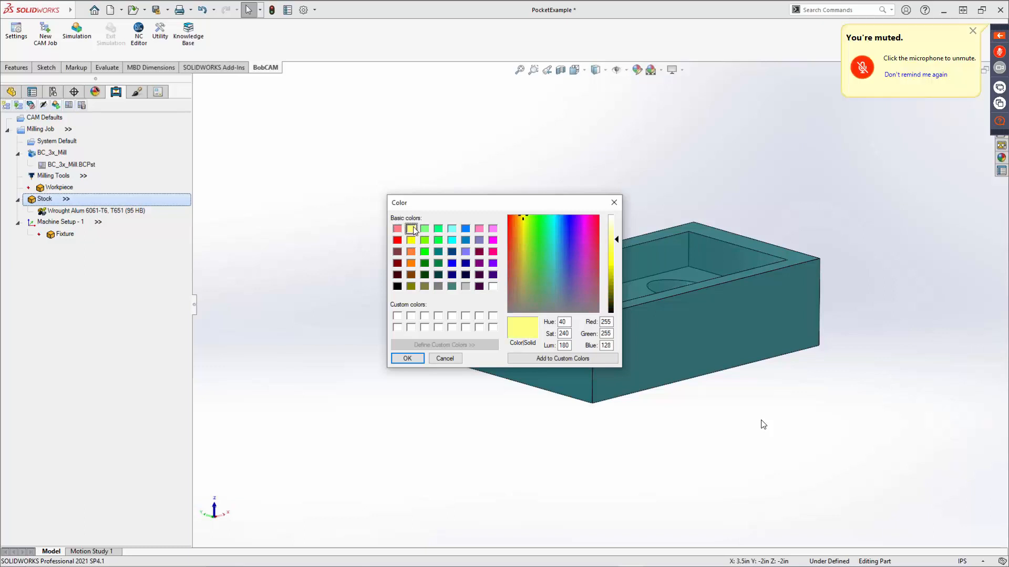
pyautogui.click(408, 358)
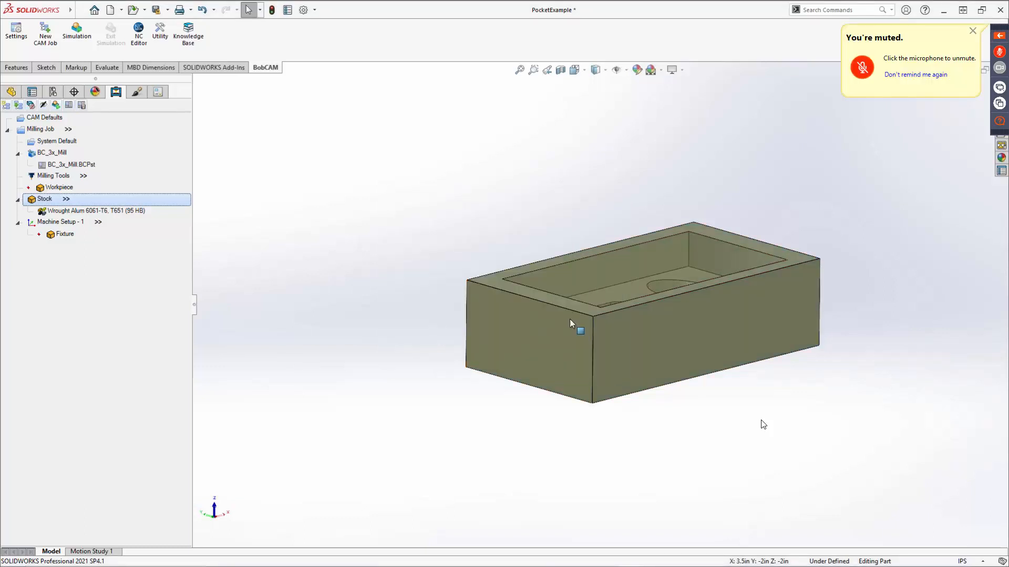
pyautogui.moveTo(573, 325); pyautogui.dragTo(453, 359, button='middle')
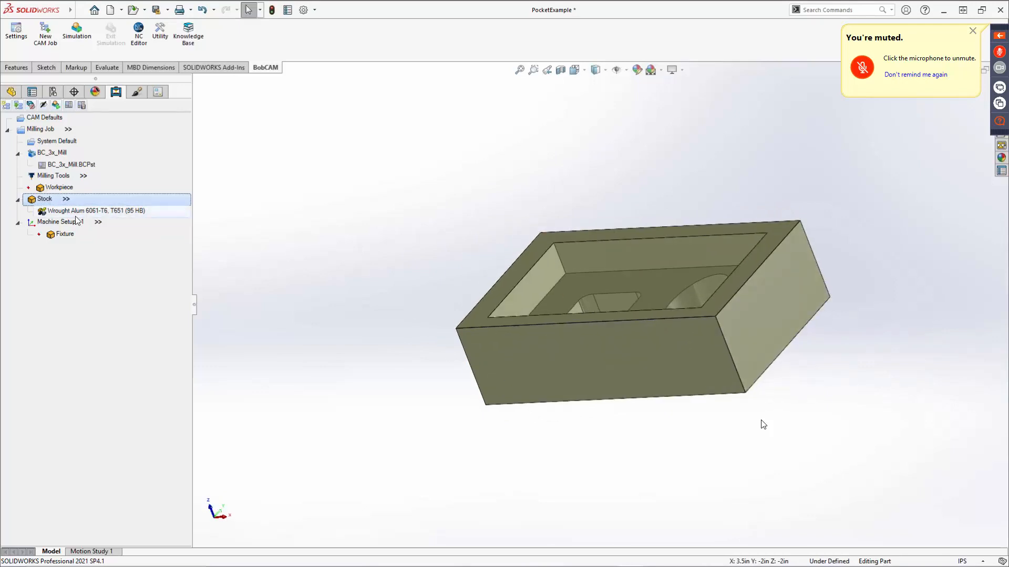
# Set the stock's transparency to the low end of its range and inspect the opaque stock.
pyautogui.rightClick(46, 200)
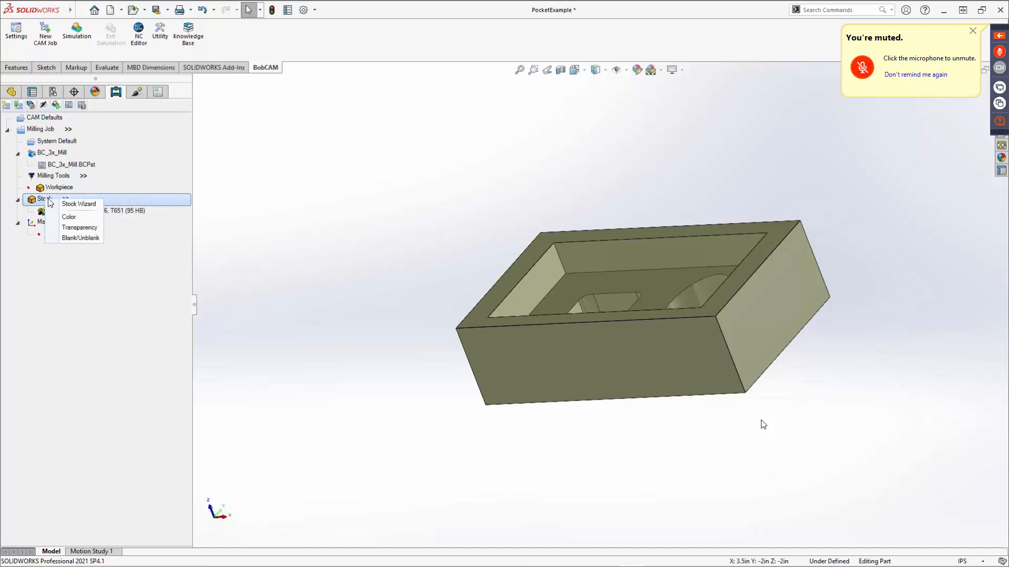
pyautogui.click(68, 228)
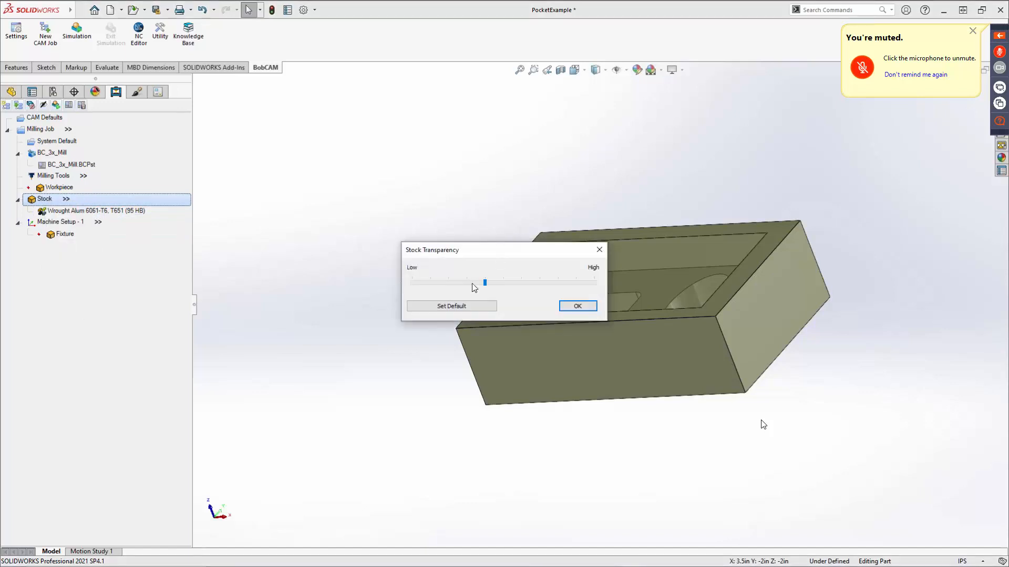
pyautogui.moveTo(484, 284); pyautogui.dragTo(421, 285)
pyautogui.click(578, 309)
pyautogui.moveTo(464, 279); pyautogui.dragTo(448, 295, button='middle')
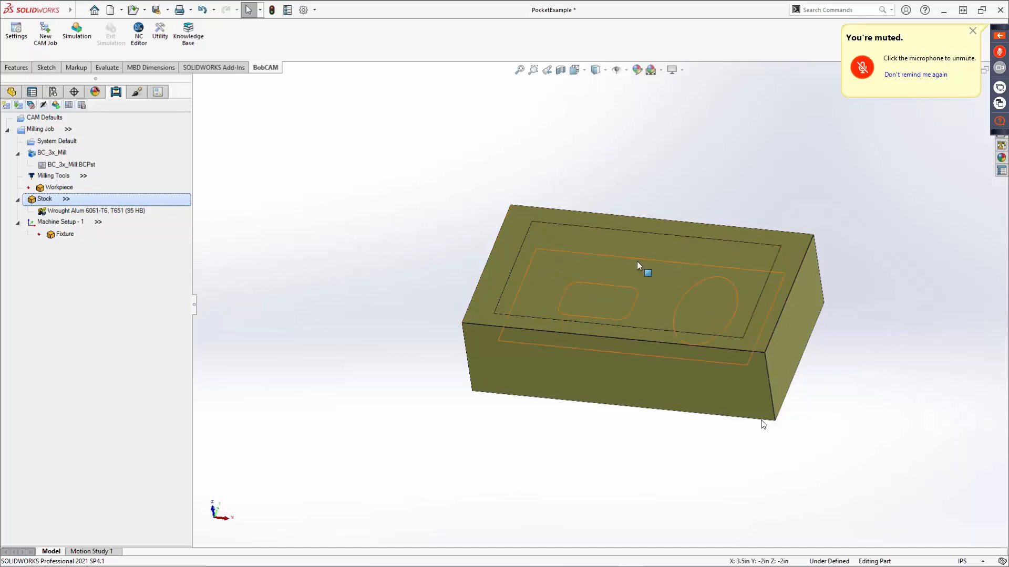
pyautogui.moveTo(637, 261); pyautogui.dragTo(664, 347, button='middle')
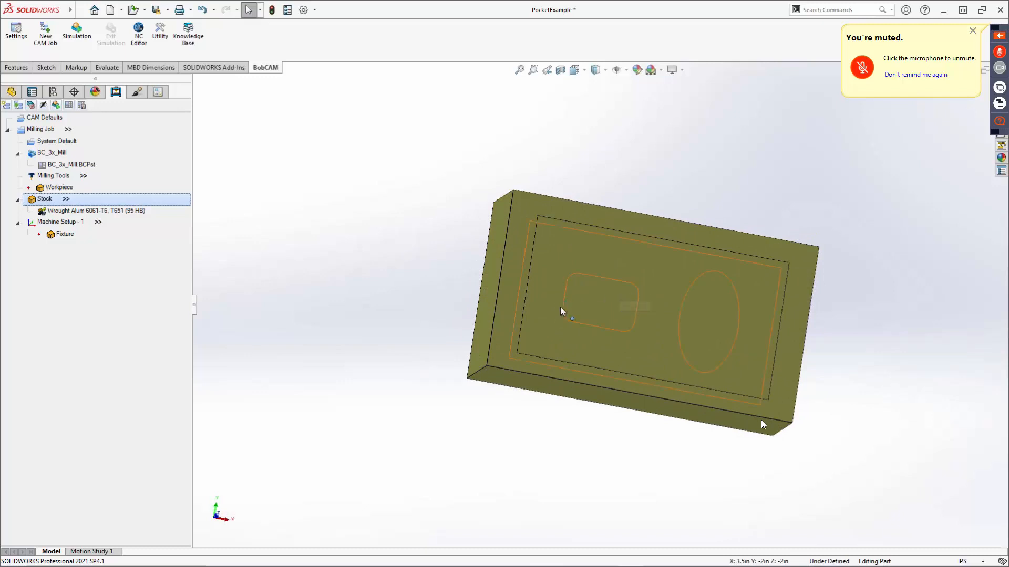
# Set the stock's transparency to its highest level and inspect the part through it.
pyautogui.click(67, 211)
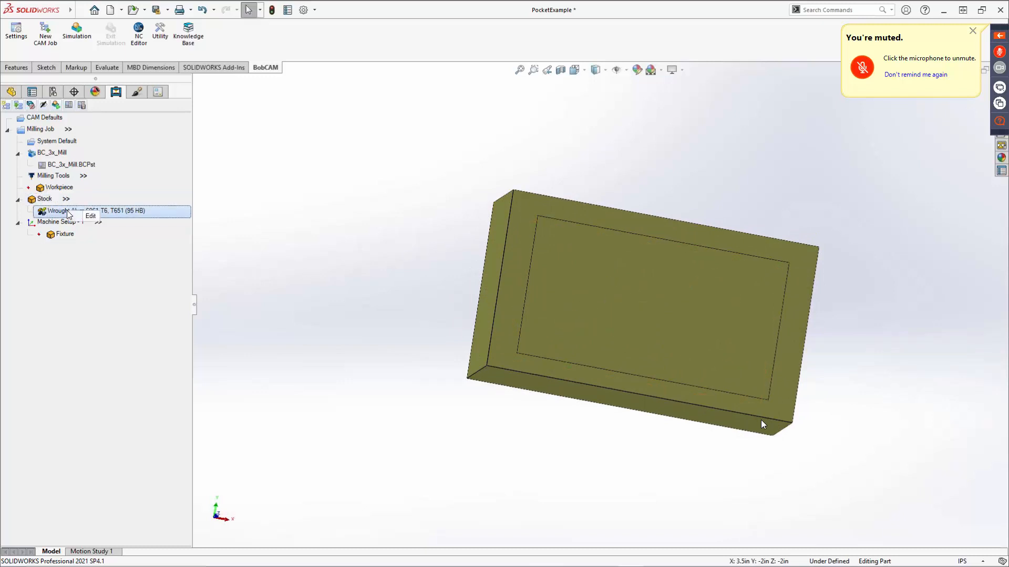
pyautogui.rightClick(47, 199)
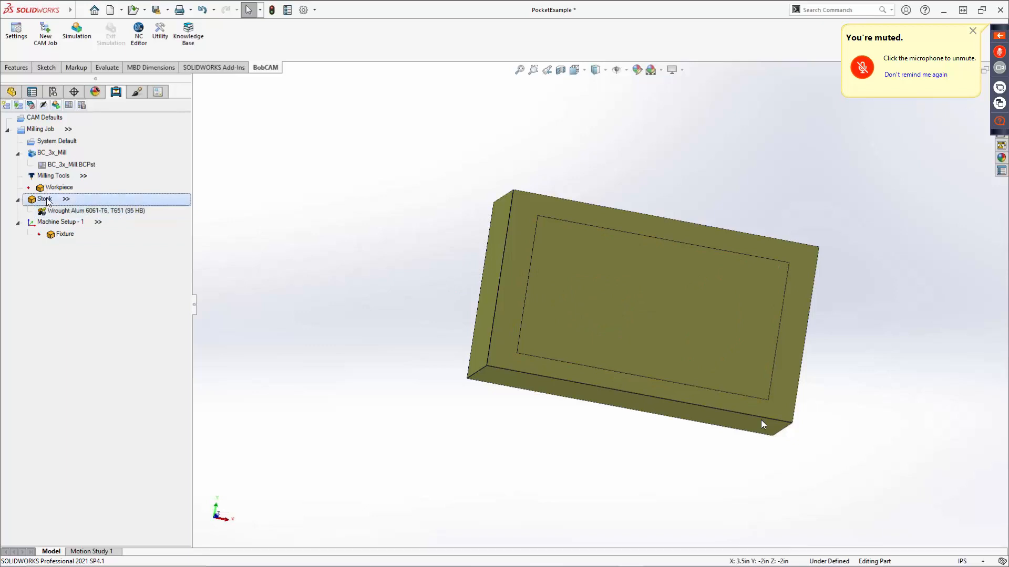
pyautogui.click(78, 227)
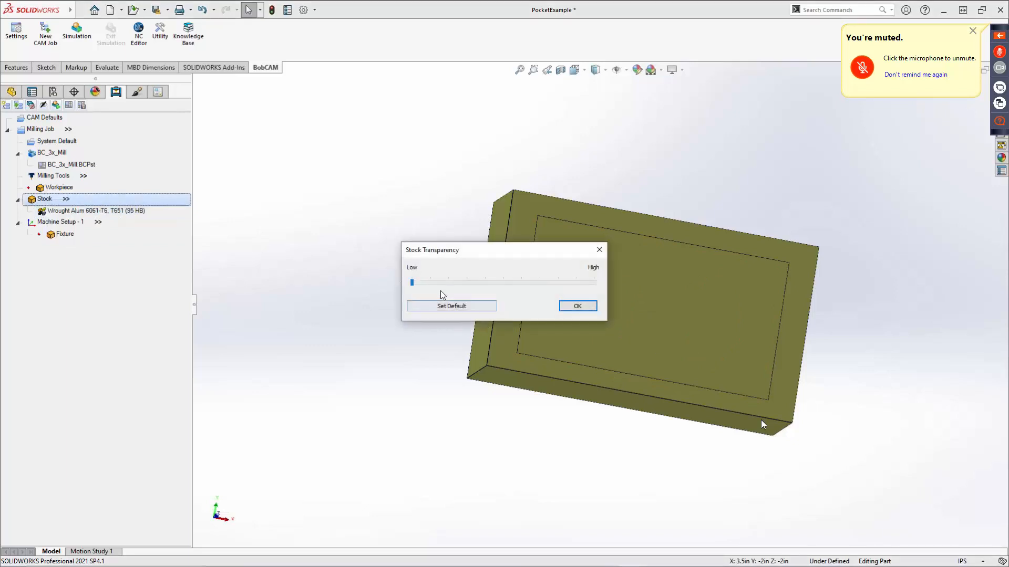
pyautogui.moveTo(415, 284); pyautogui.dragTo(614, 287)
pyautogui.click(578, 305)
pyautogui.moveTo(685, 381); pyautogui.dragTo(680, 232, button='middle')
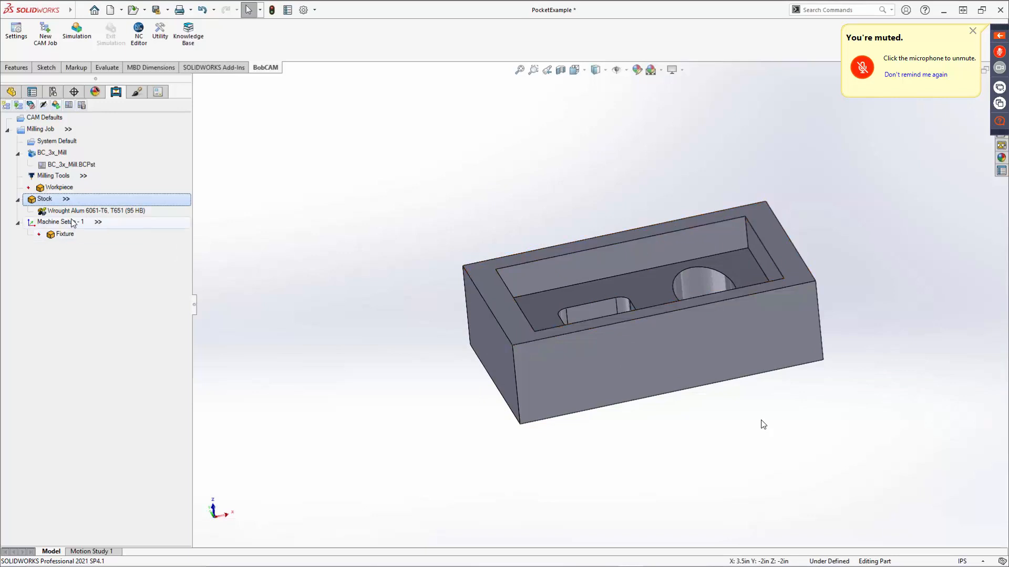
# Set the stock's transparency to a middle level between low and high.
pyautogui.rightClick(54, 202)
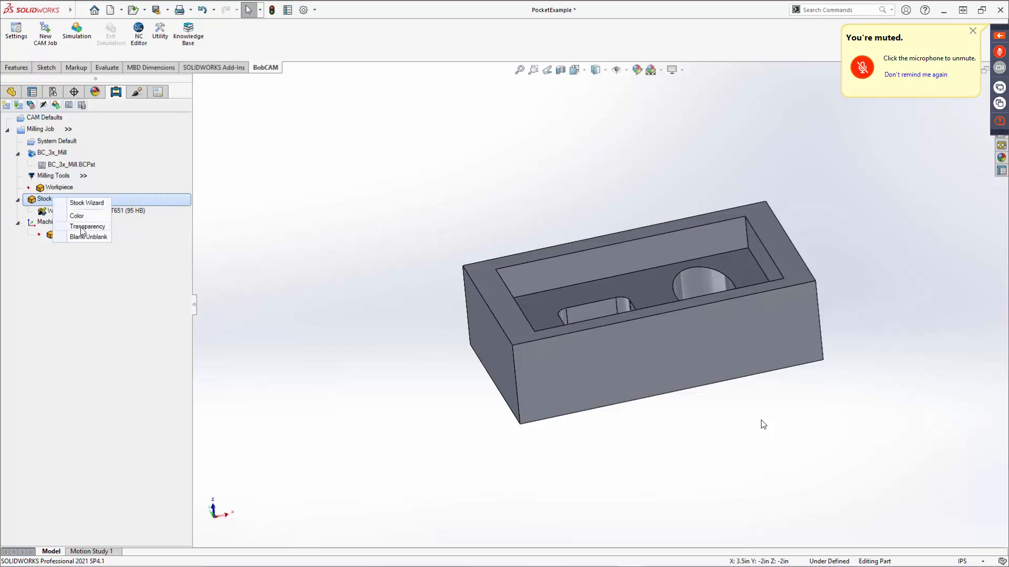
pyautogui.click(84, 227)
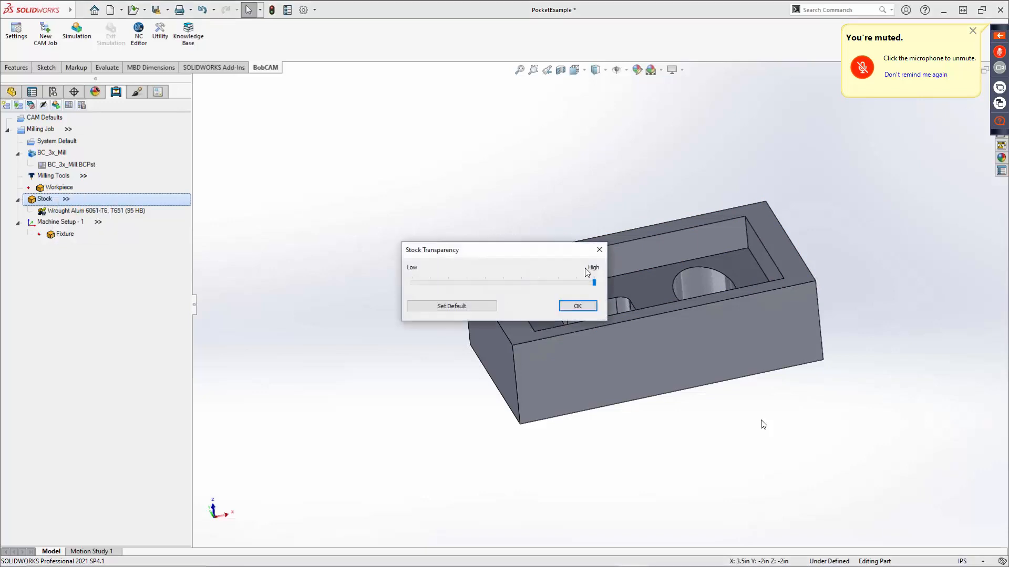
pyautogui.click(492, 283)
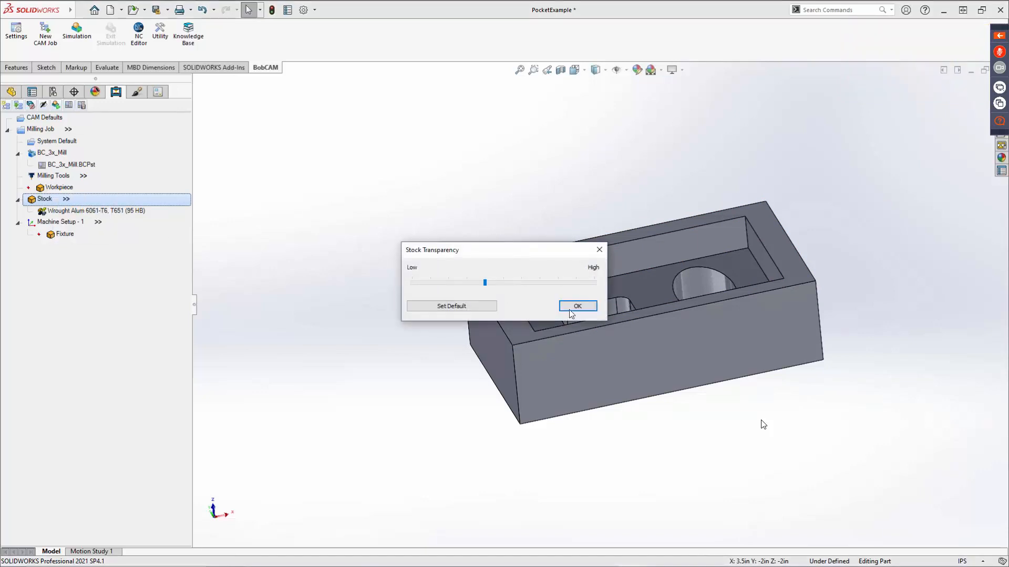
pyautogui.click(587, 308)
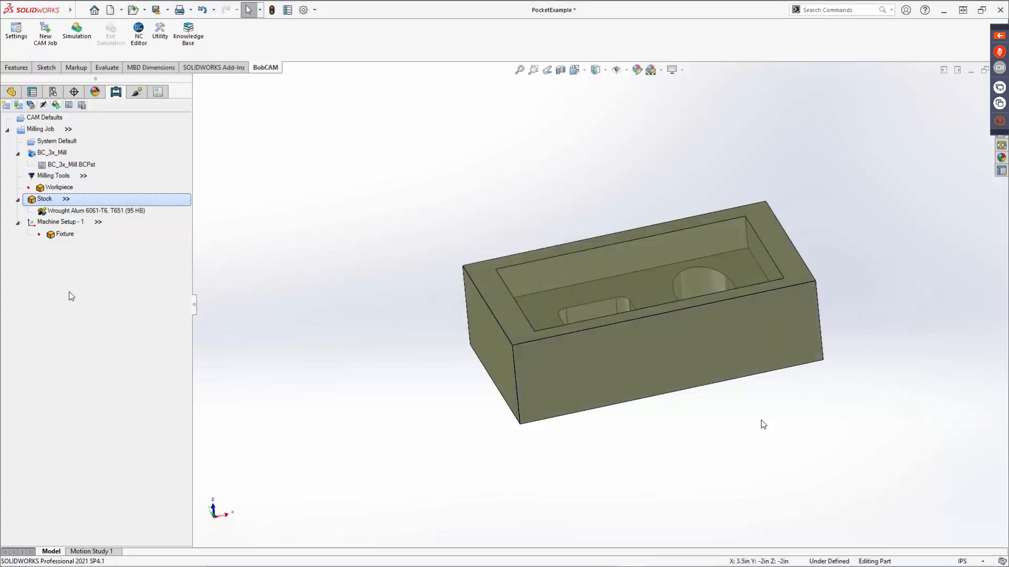
# Toggle the stock's Blank/Unblank display and leave the stock hidden.
pyautogui.rightClick(39, 200)
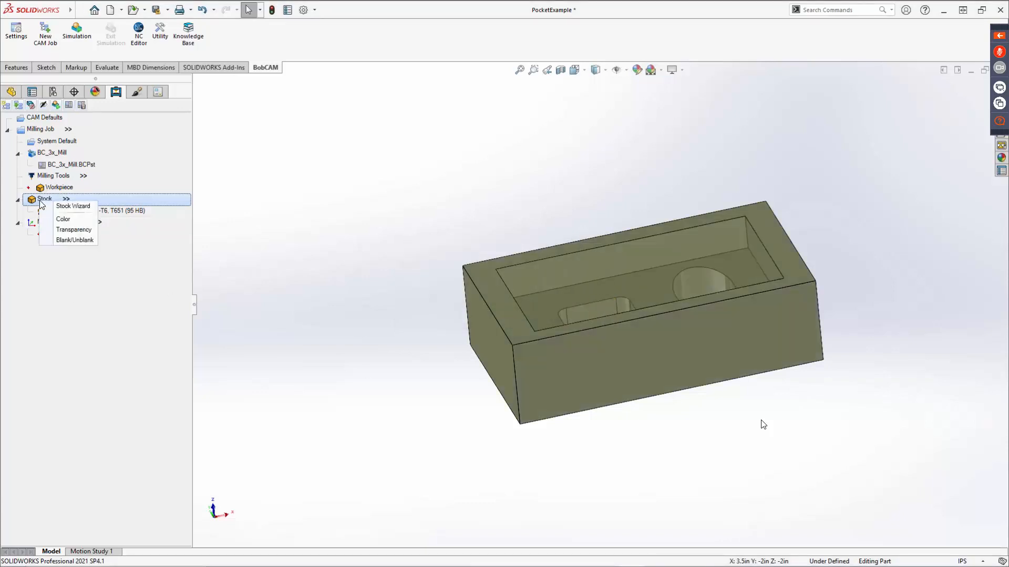
pyautogui.click(62, 241)
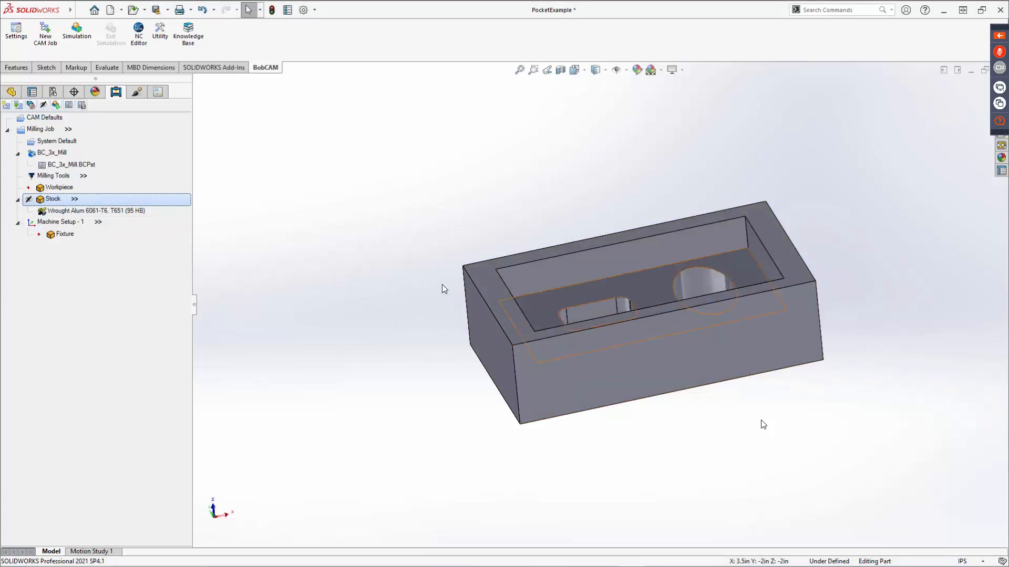
pyautogui.rightClick(41, 203)
pyautogui.click(60, 245)
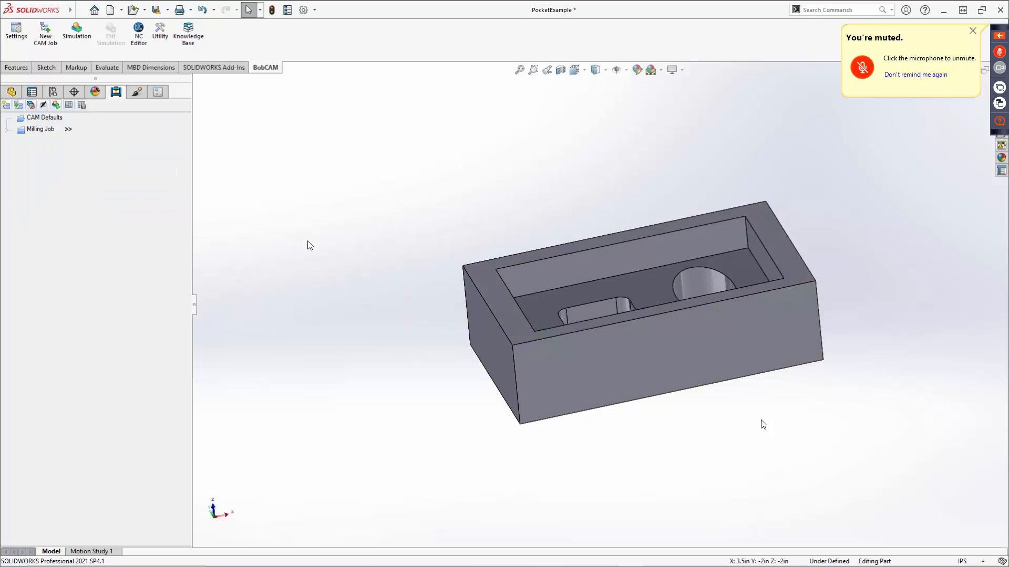
# Review the origin and clearance plane settings of Machine Setup - 1 in the milling job, then cancel the edit.
pyautogui.click(8, 130)
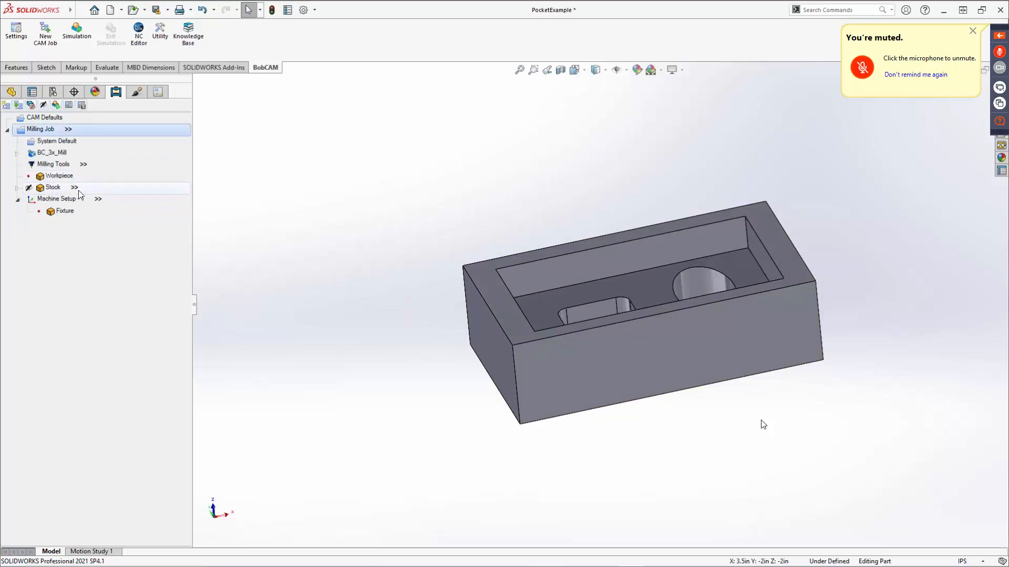
pyautogui.rightClick(44, 201)
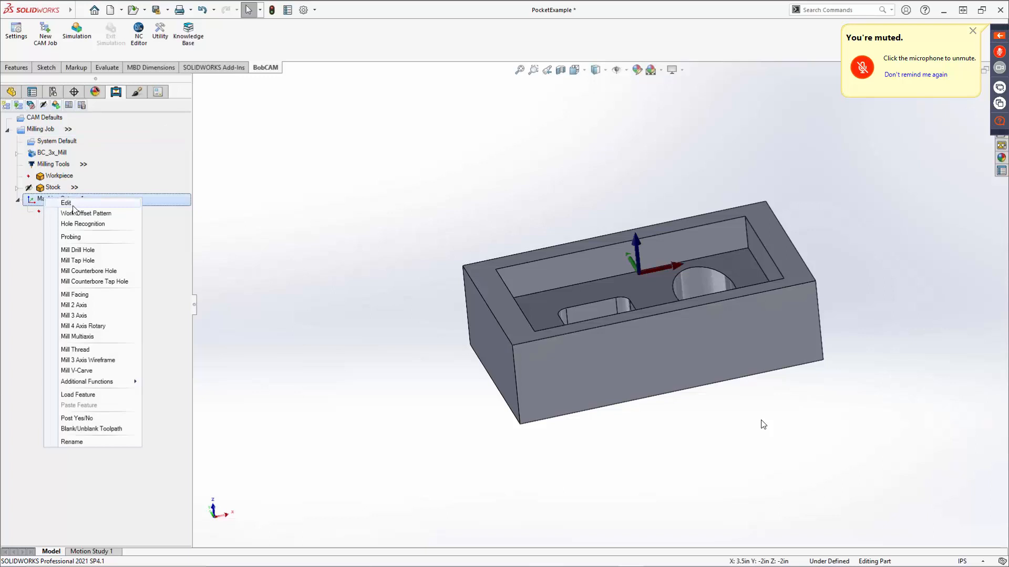
pyautogui.press('Return')
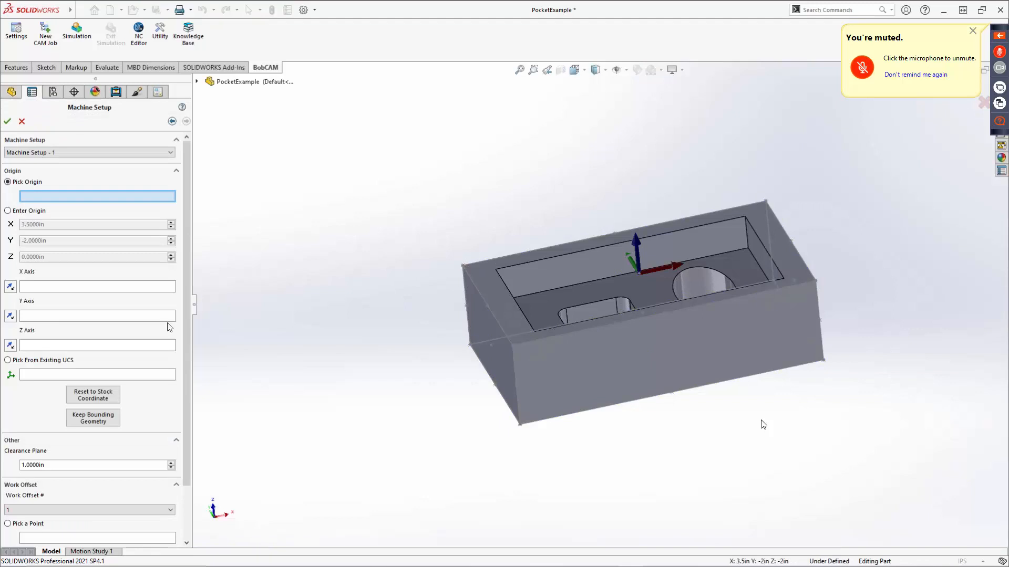
pyautogui.doubleClick(26, 468)
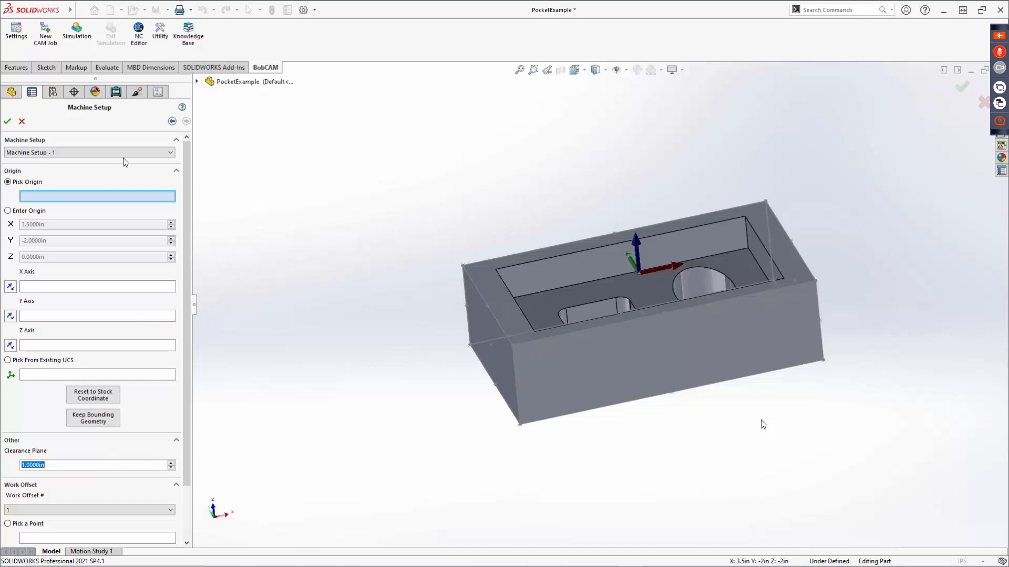
pyautogui.click(21, 123)
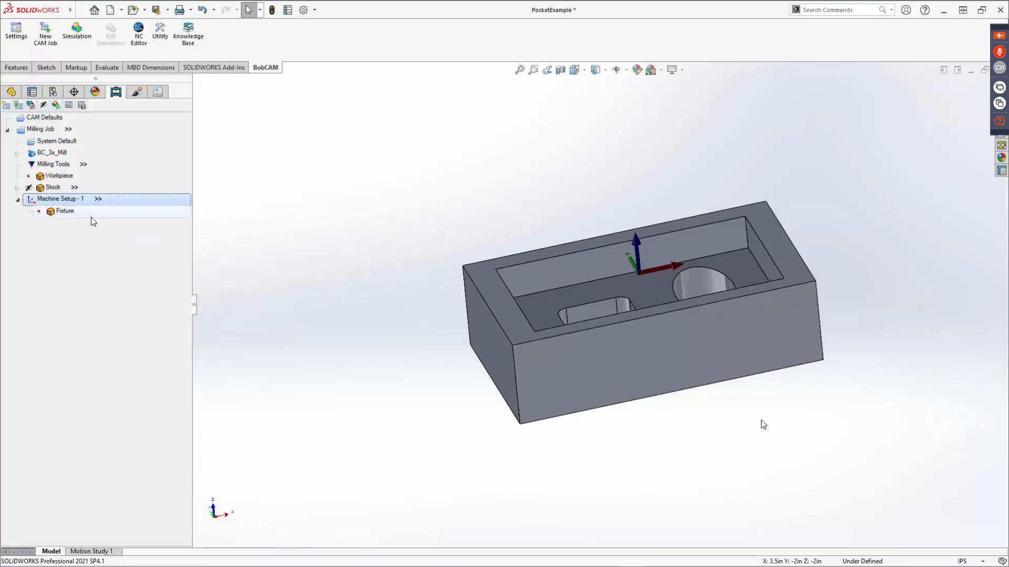
# Start a Mill Facing feature under Machine Setup - 1 and set its Top of Feature to 0.1.
pyautogui.rightClick(73, 203)
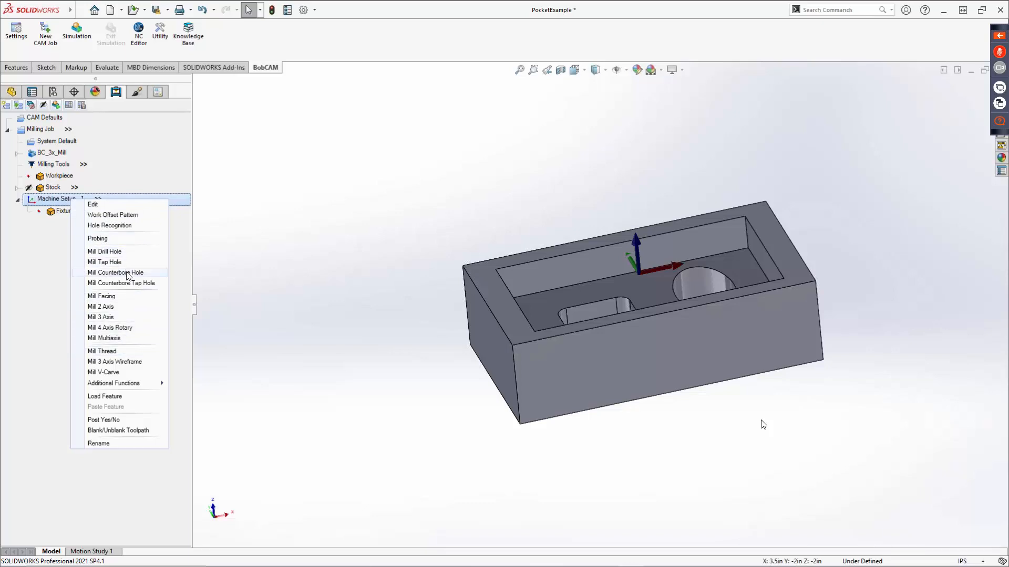
pyautogui.click(123, 299)
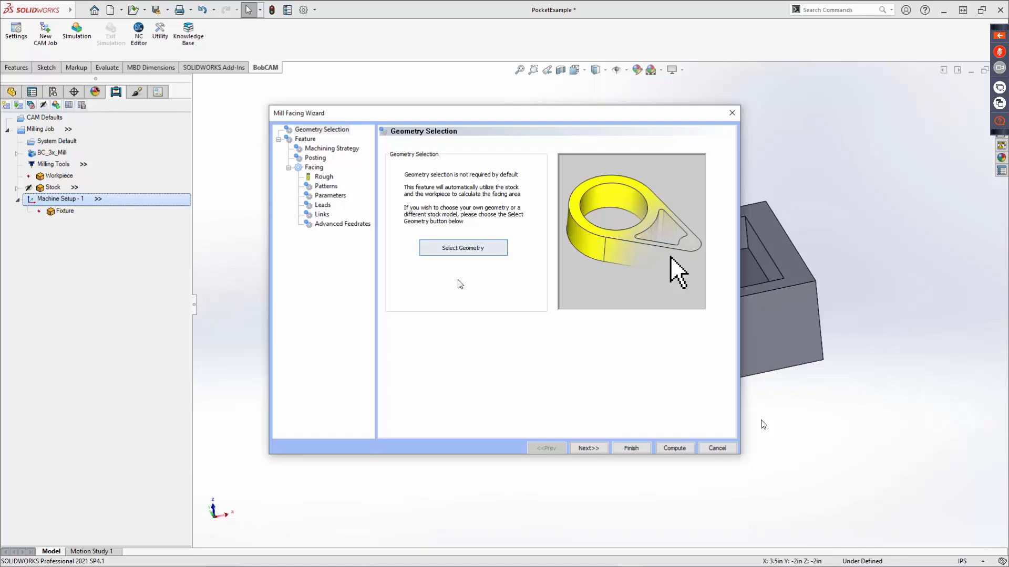
pyautogui.click(588, 448)
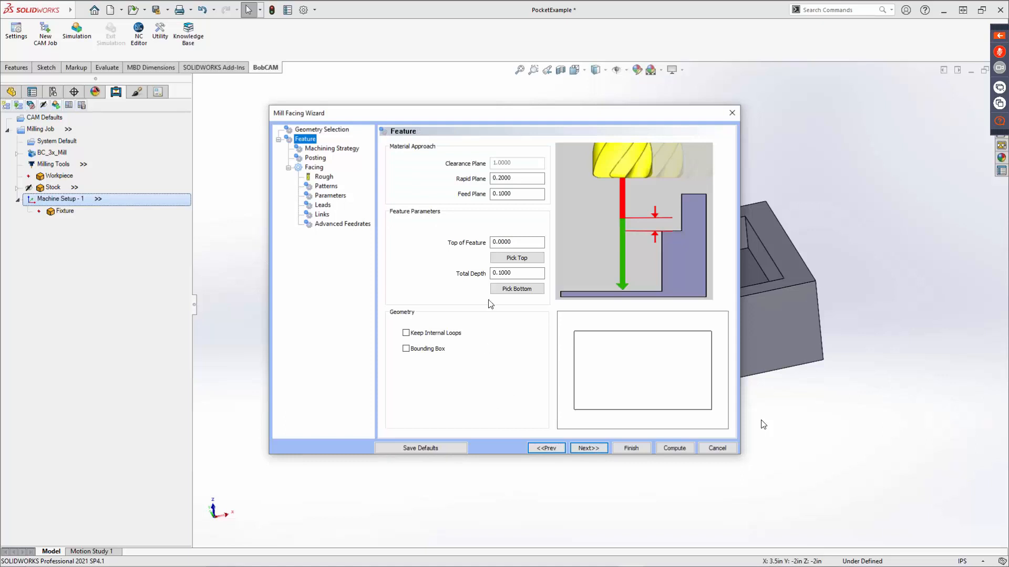
pyautogui.click(525, 273)
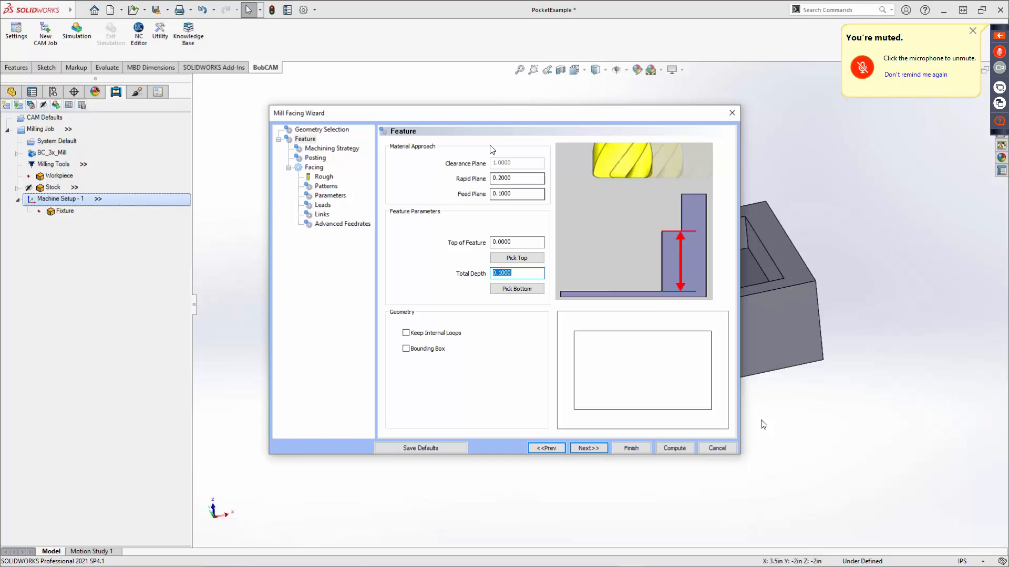
pyautogui.click(517, 242)
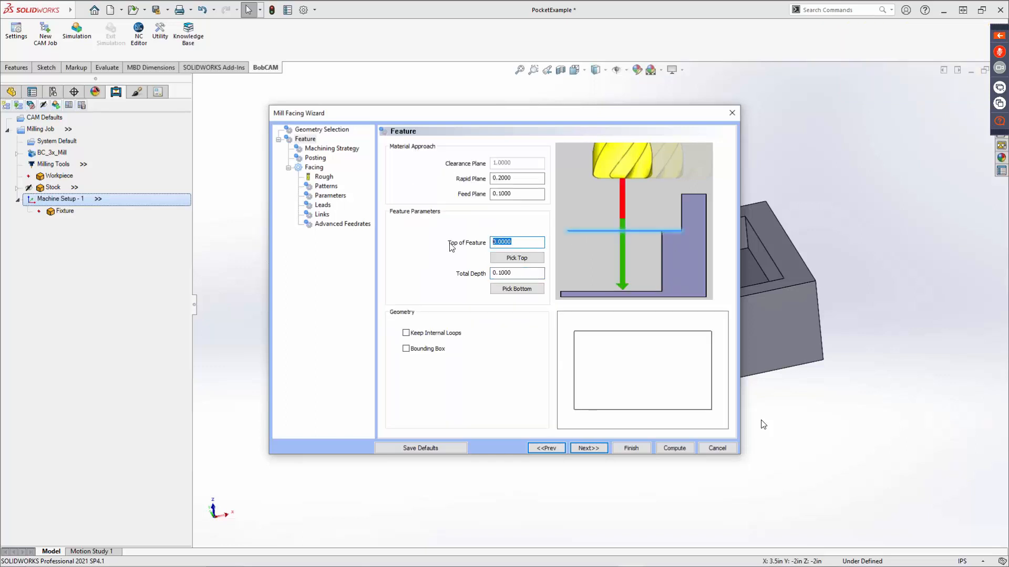
pyautogui.write('0.1')
pyautogui.press('Tab')
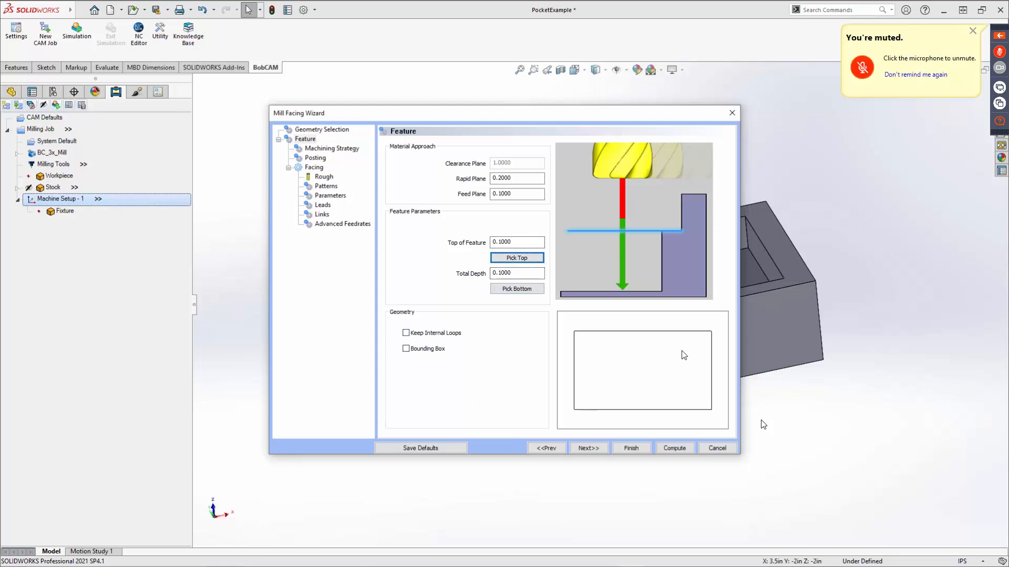
# Try the Keep Internal Loops and Bounding Box geometry options of the facing feature, then switch both back off.
pyautogui.click(418, 334)
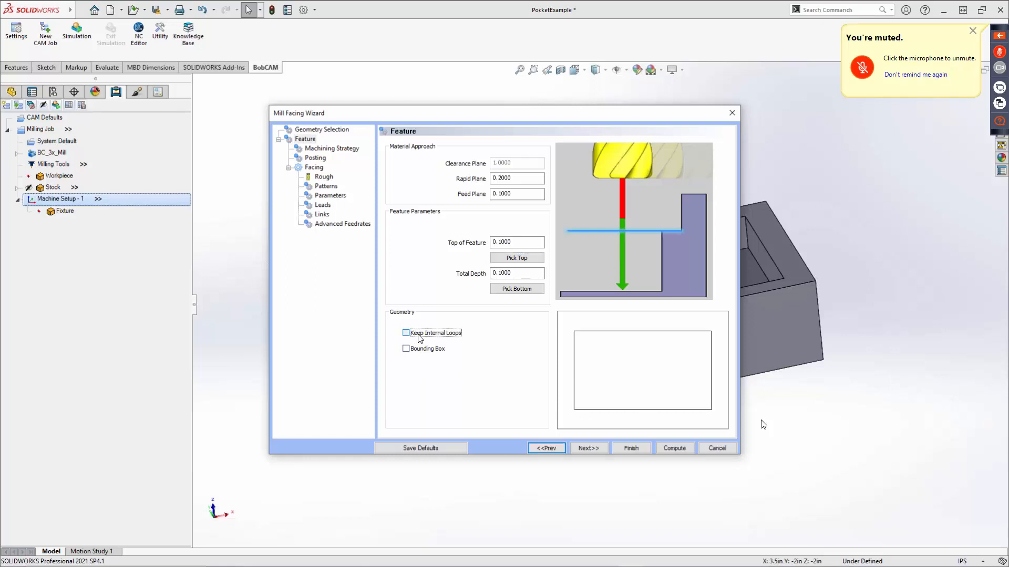
pyautogui.click(416, 334)
pyautogui.click(414, 350)
pyautogui.click(414, 350)
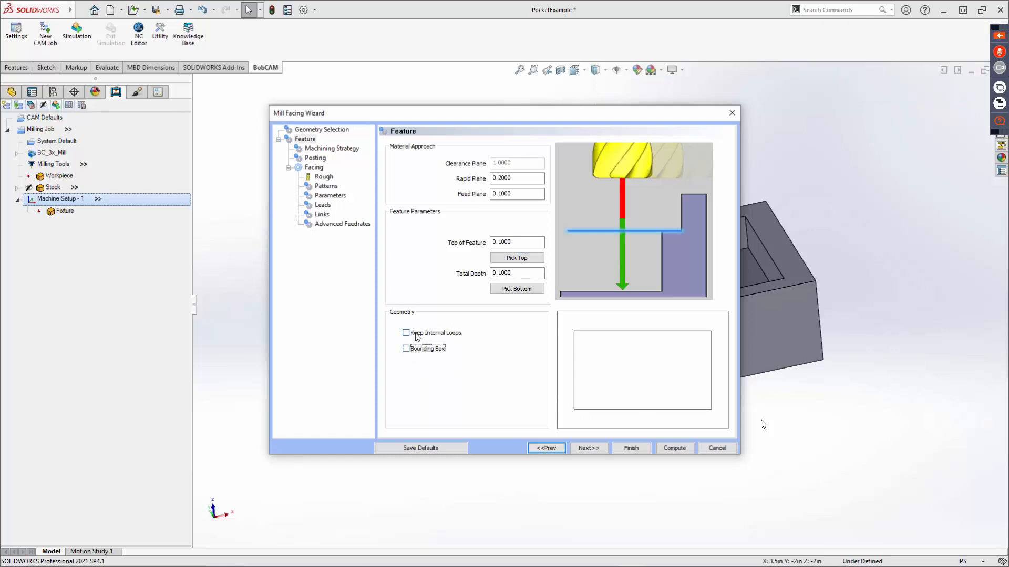
pyautogui.click(416, 335)
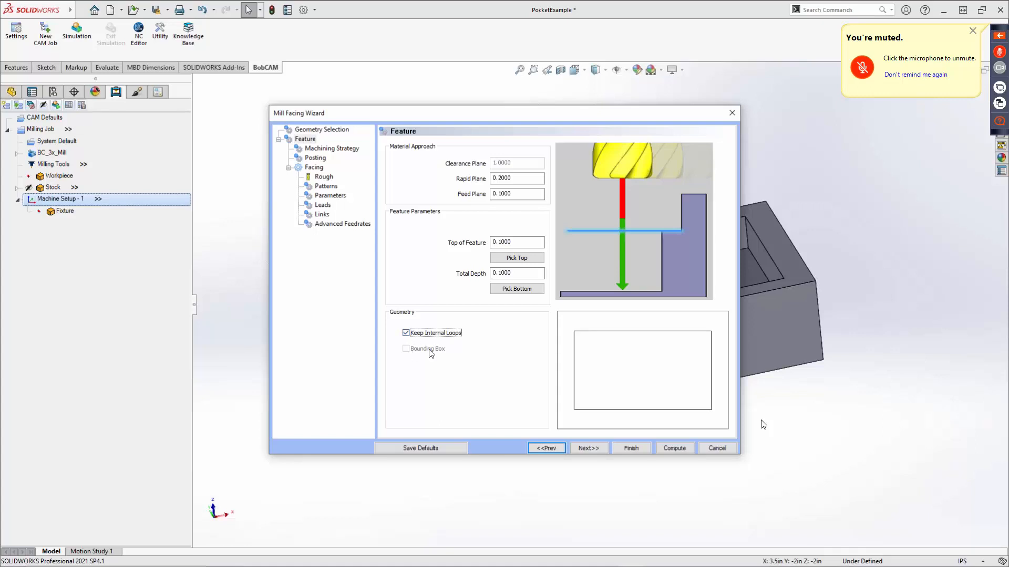
pyautogui.click(416, 334)
pyautogui.click(414, 350)
pyautogui.click(420, 349)
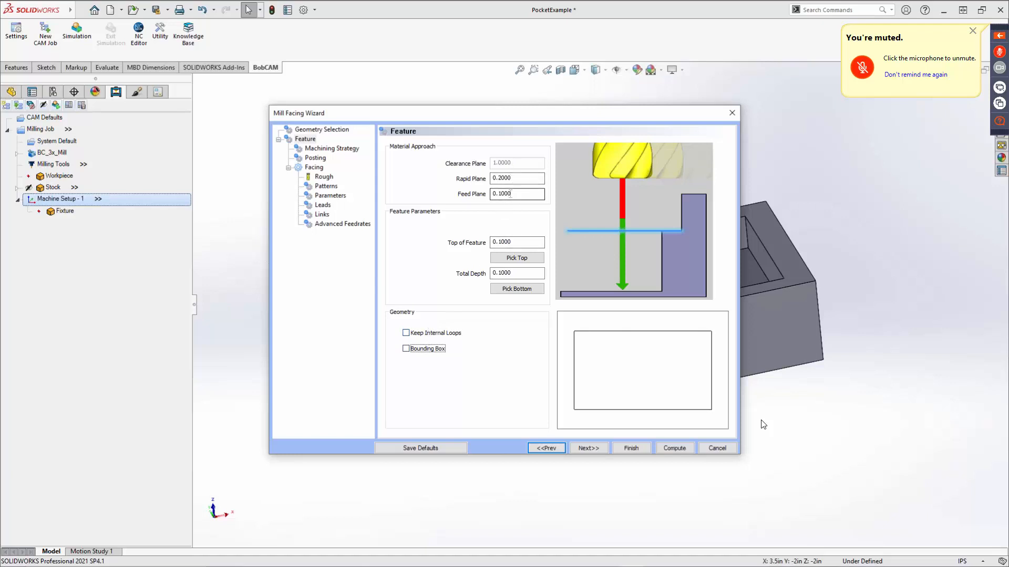
# Add a second Facing operation to the current operations of the machining strategy, then remove it again.
pyautogui.click(589, 447)
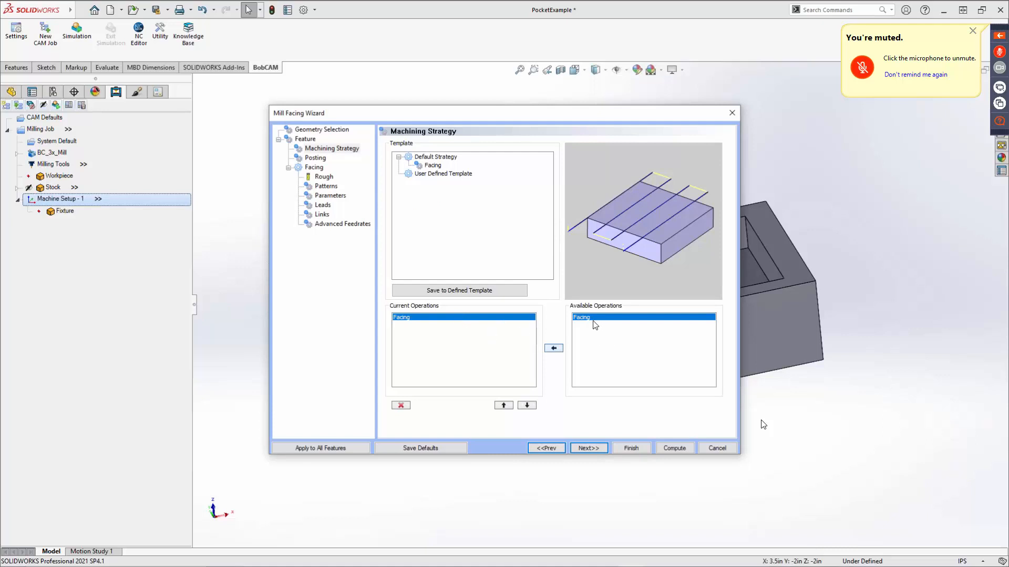
pyautogui.click(555, 351)
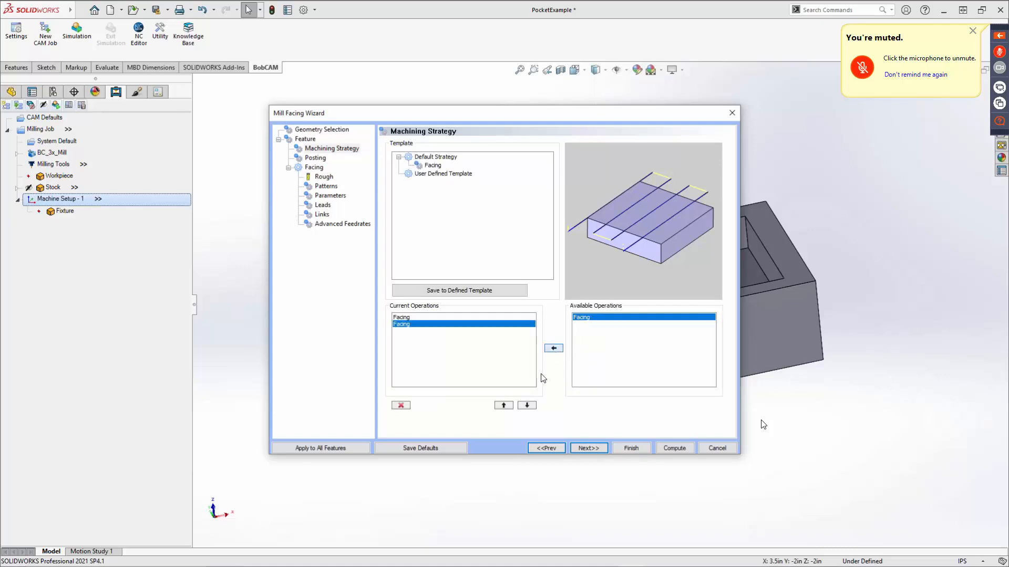
pyautogui.click(401, 405)
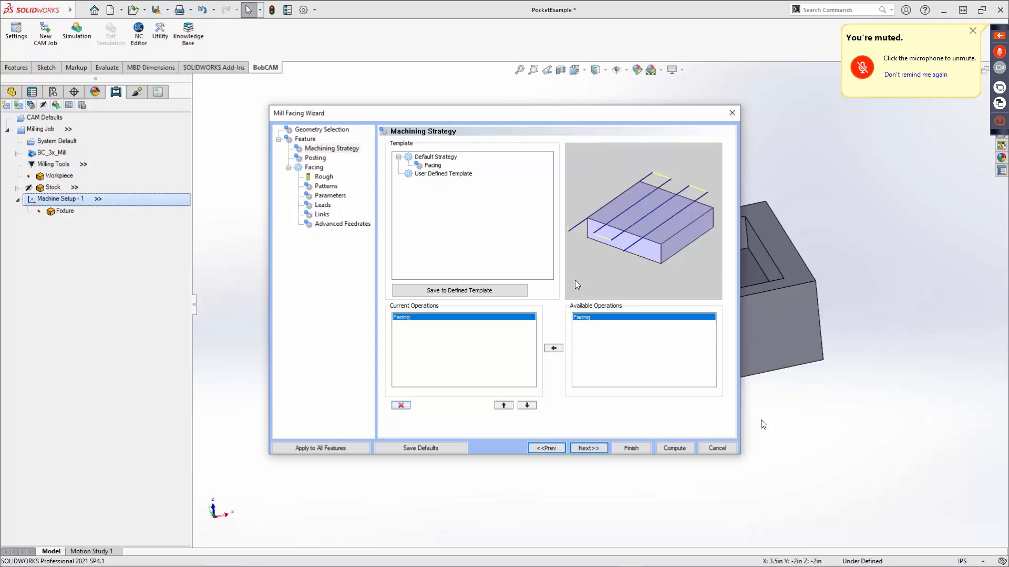
# Examine the available work offset numbers in the facing feature's posting parameters without choosing another one.
pyautogui.click(584, 446)
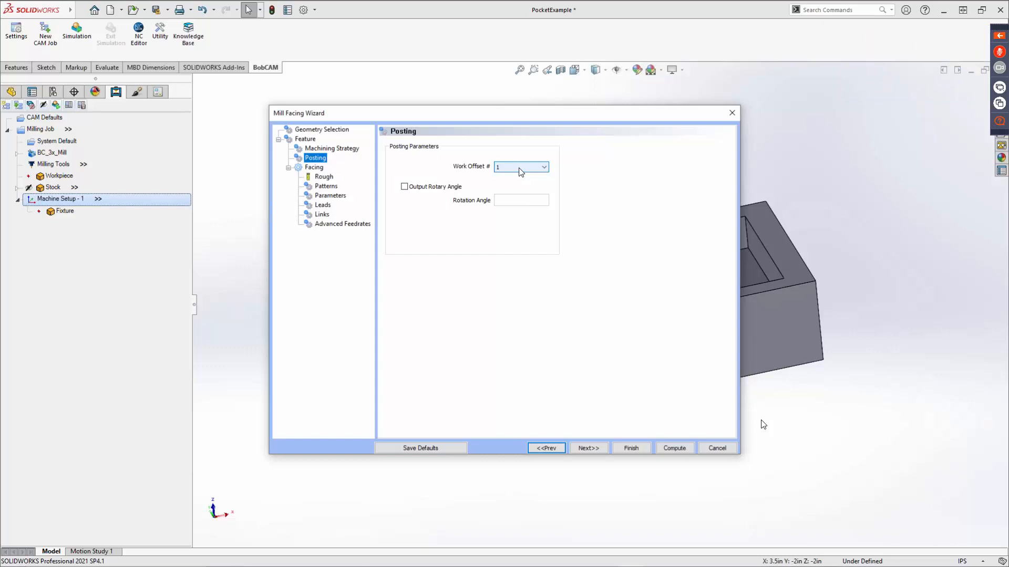
pyautogui.click(519, 169)
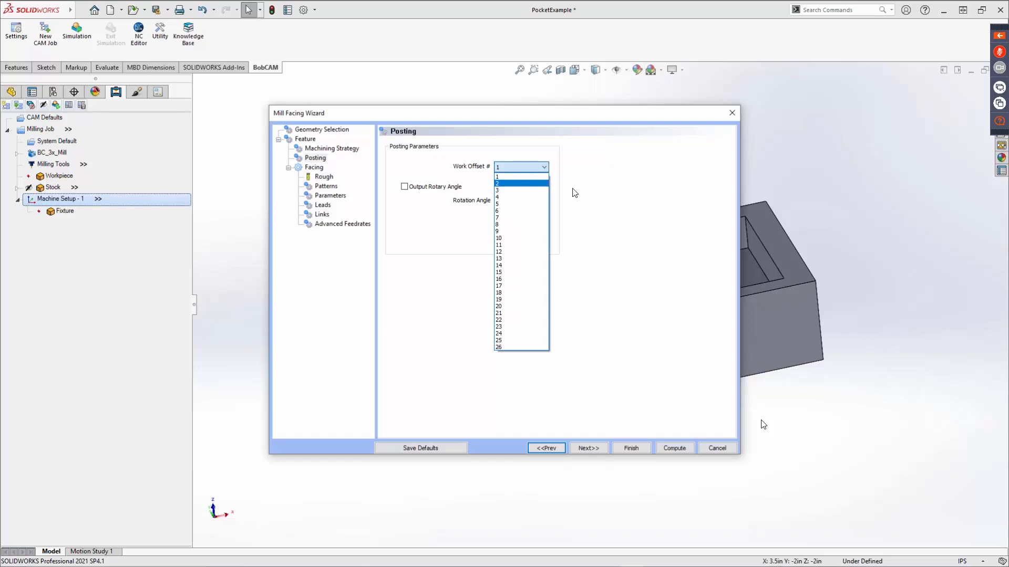
pyautogui.click(590, 161)
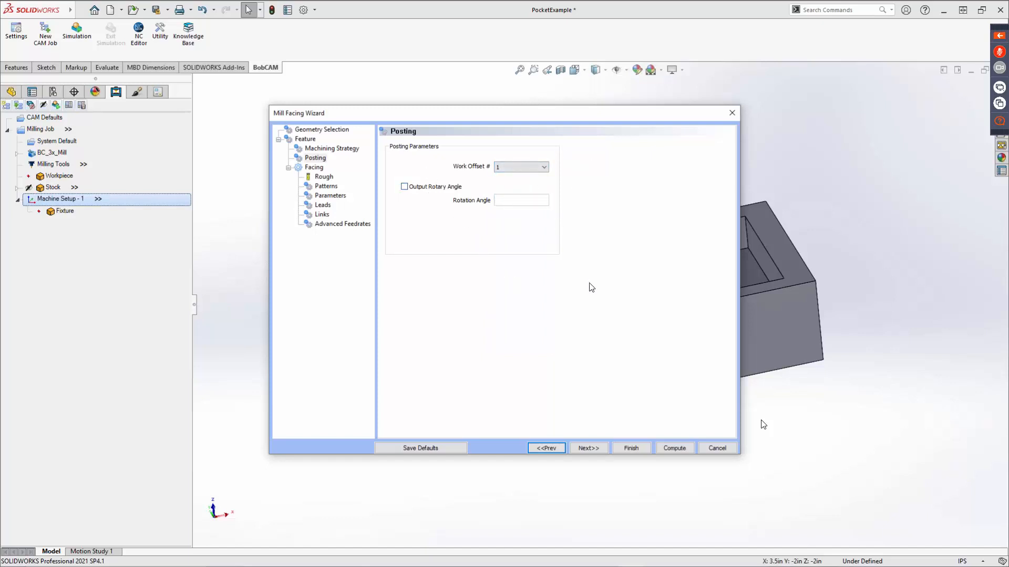
# Add the 1.5 FACE MILL from the tool library to the rough endmills and assign it to the facing operation.
pyautogui.click(591, 449)
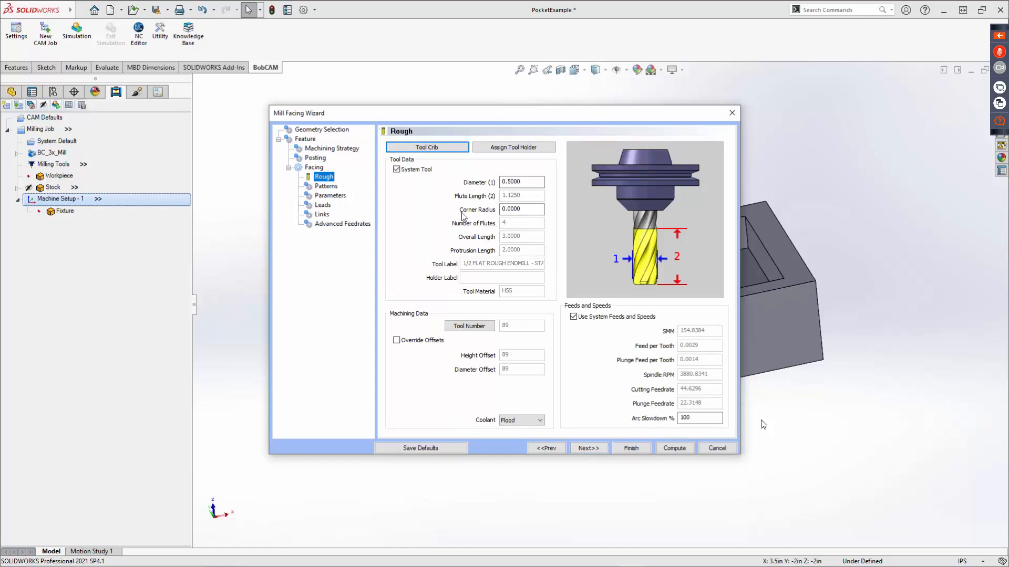
pyautogui.click(426, 147)
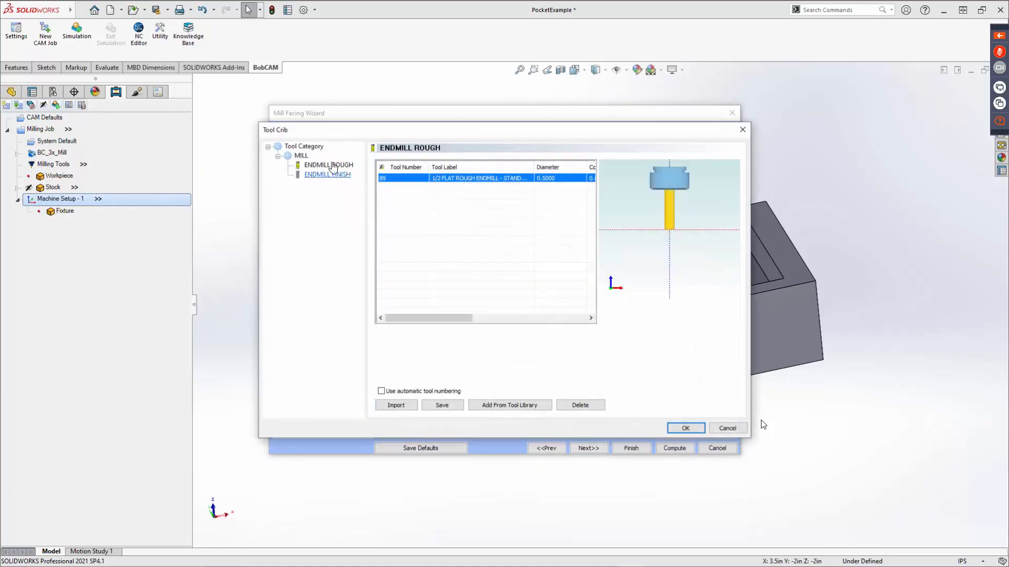
pyautogui.click(329, 165)
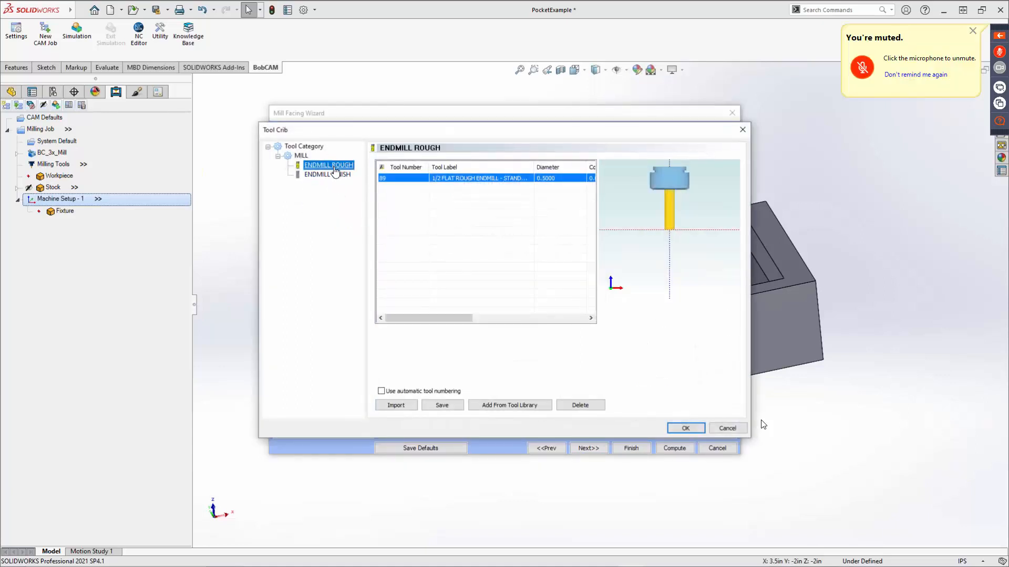
pyautogui.click(505, 408)
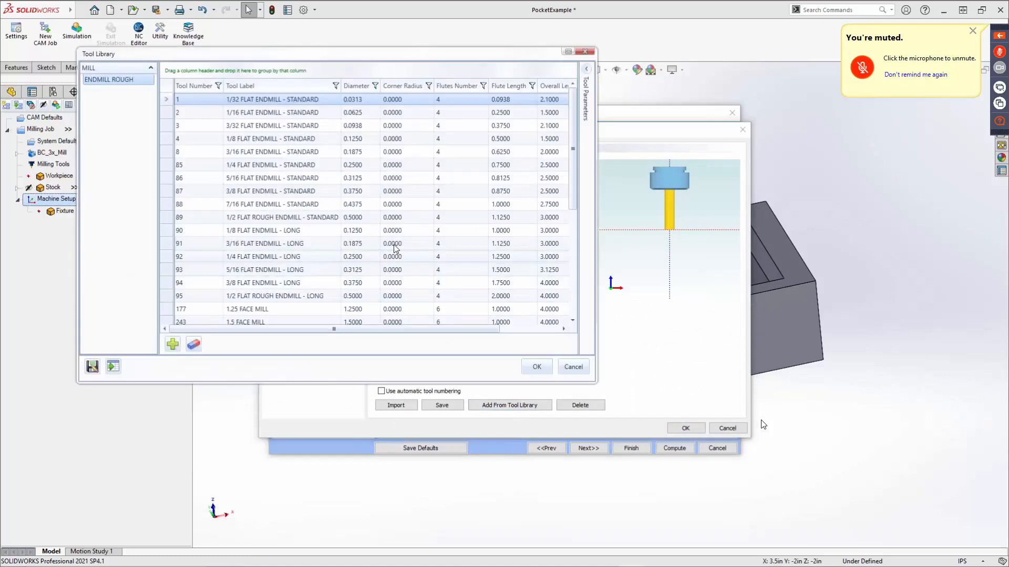
pyautogui.scroll(-3, 320, 237)
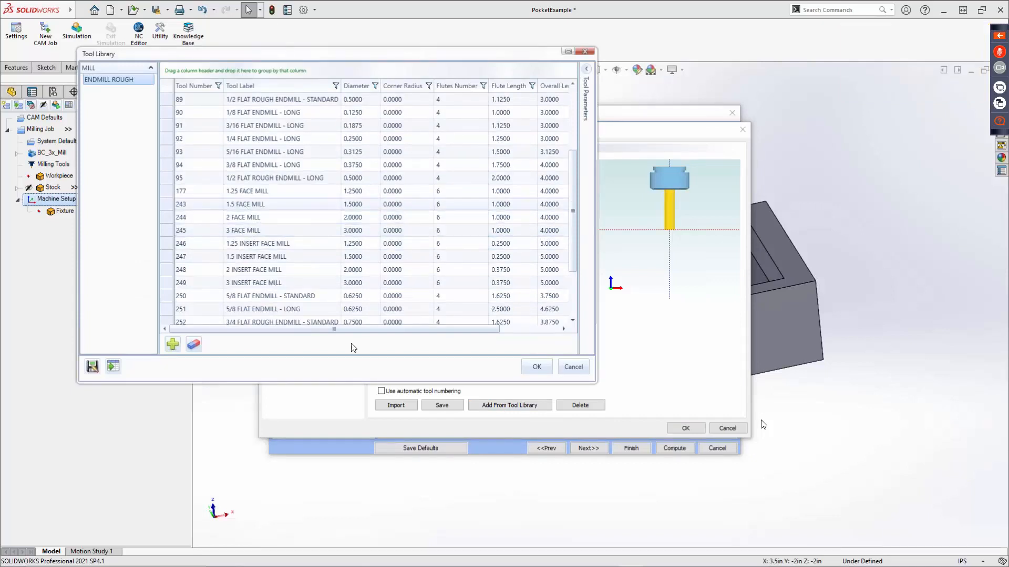
pyautogui.click(336, 204)
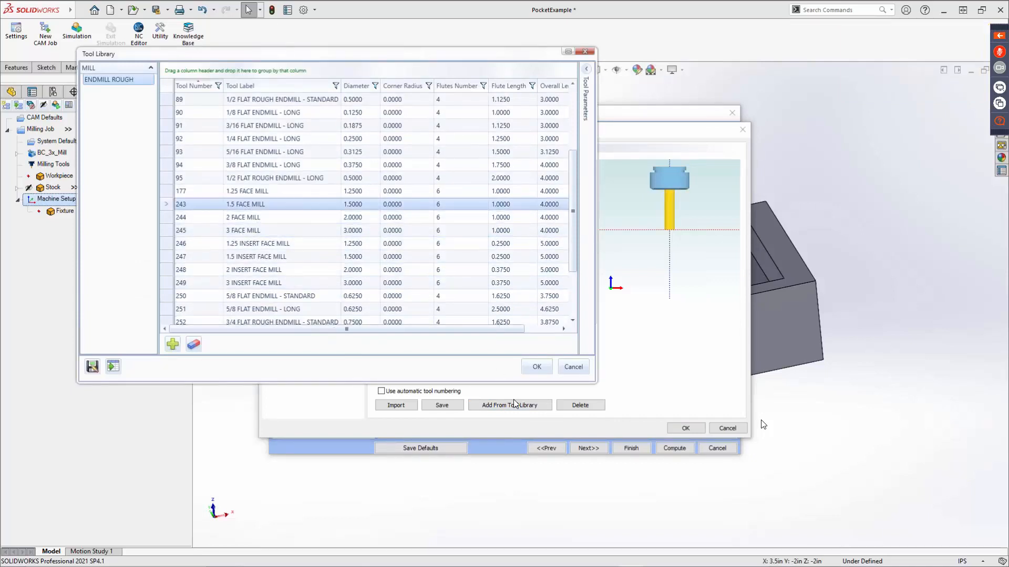
pyautogui.click(537, 367)
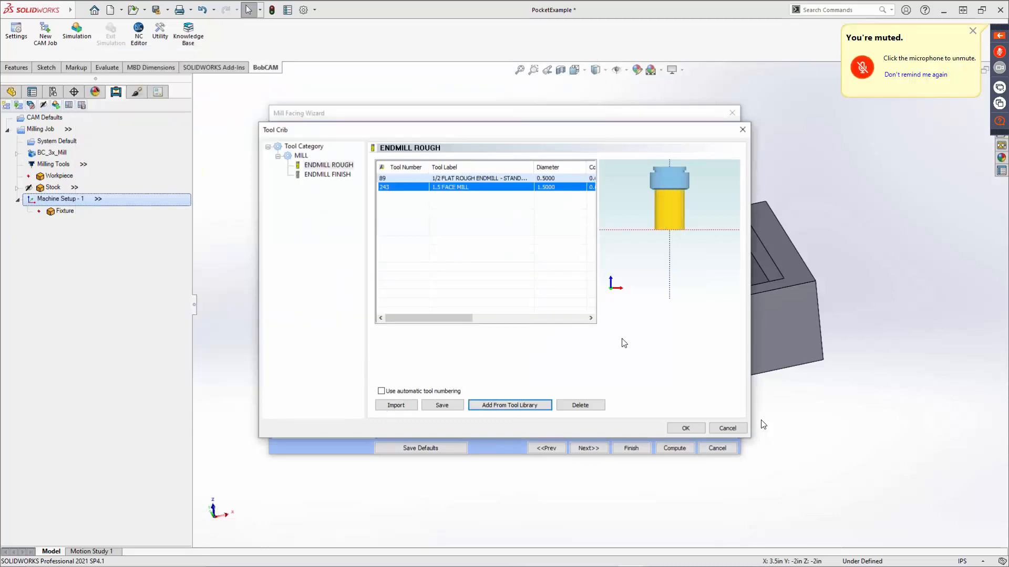
pyautogui.click(687, 428)
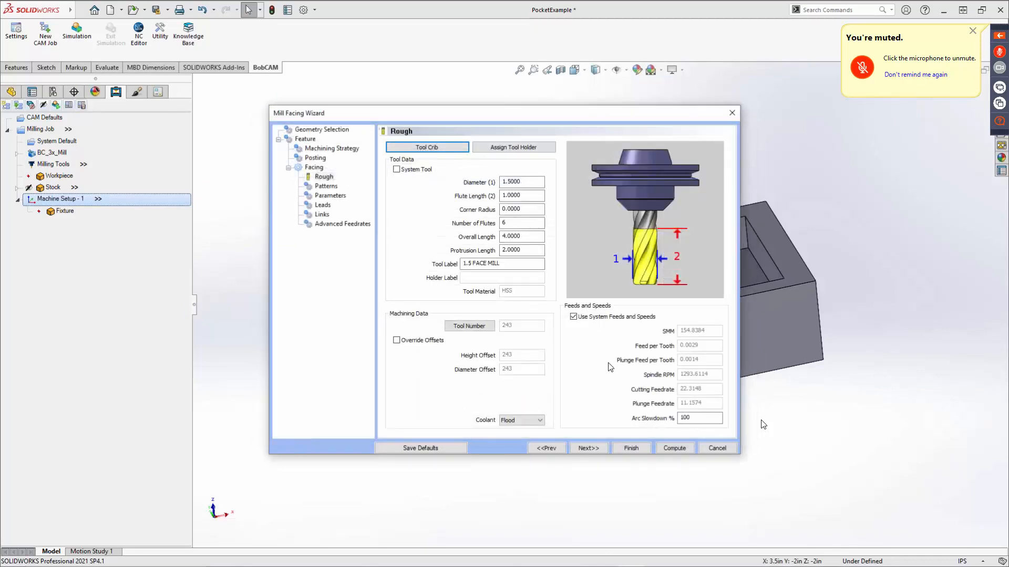
# Turn off the system feeds and speeds for the rough facing tool and set its tool number to 1.
pyautogui.click(573, 317)
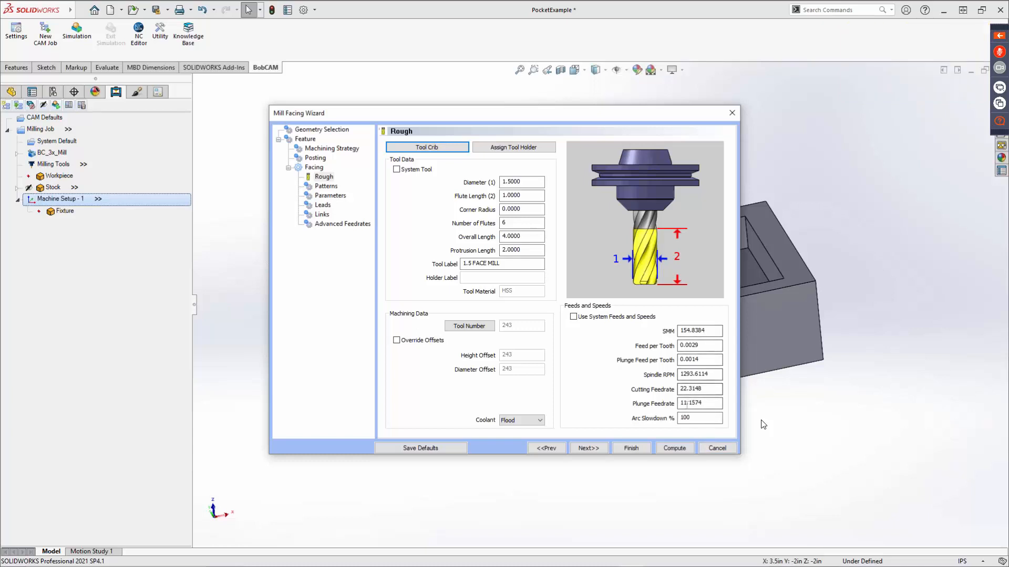
pyautogui.click(474, 326)
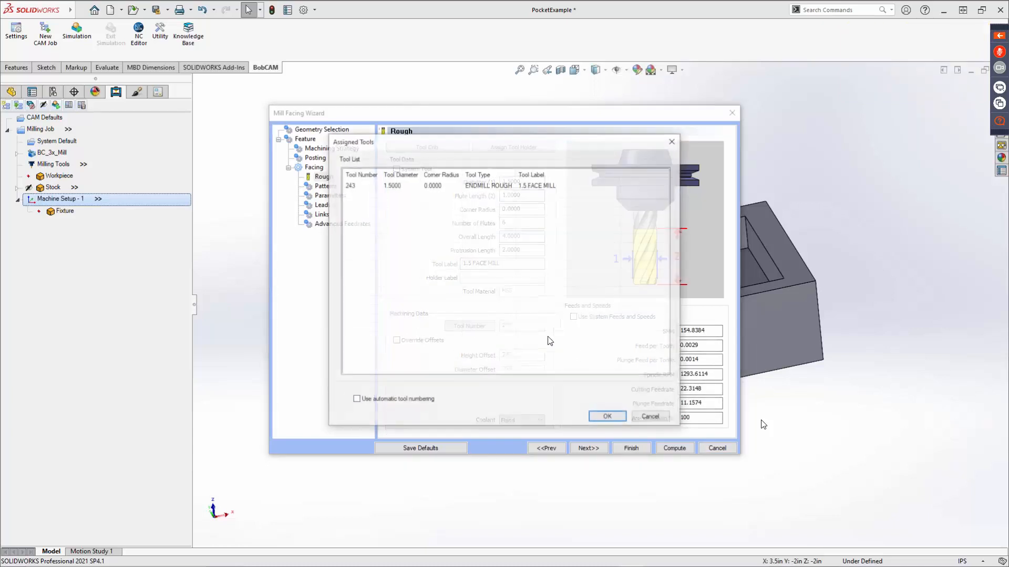
pyautogui.doubleClick(357, 186)
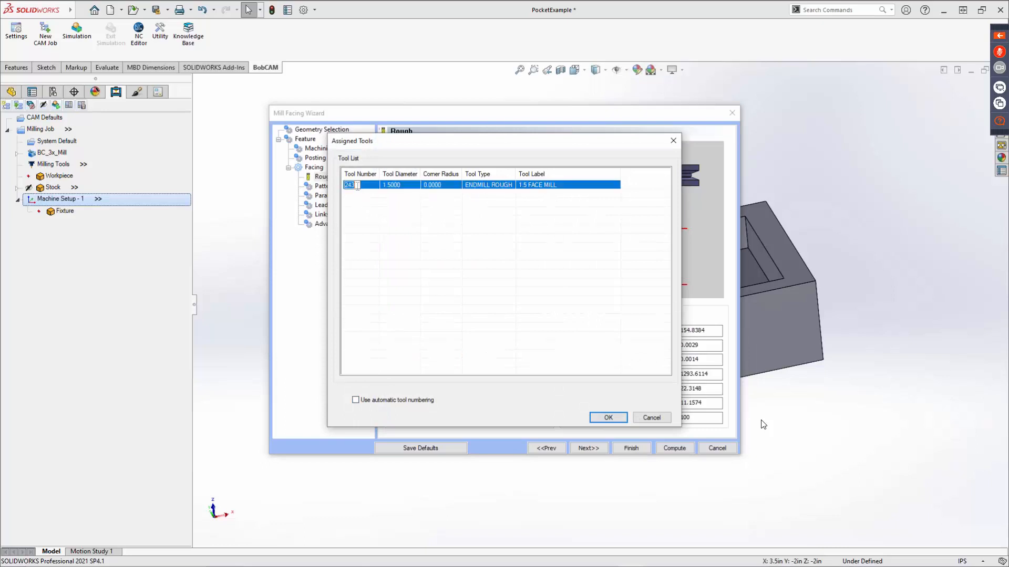
pyautogui.write('1')
pyautogui.press('Return')
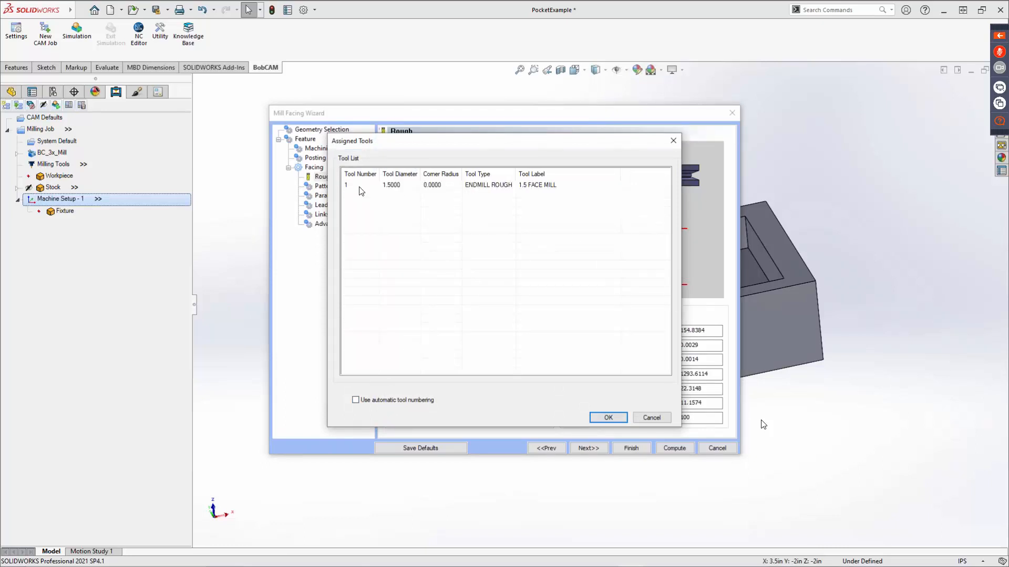
pyautogui.click(607, 418)
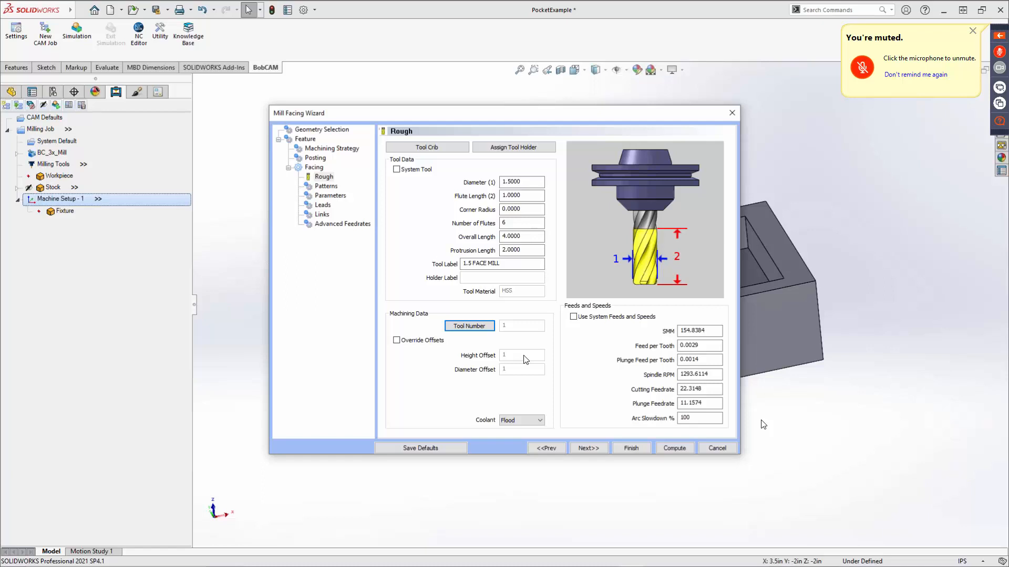
# Review the facing tool's coolant options and the tool parameters in the tool library, then cancel out of the library and tool crib.
pyautogui.click(539, 421)
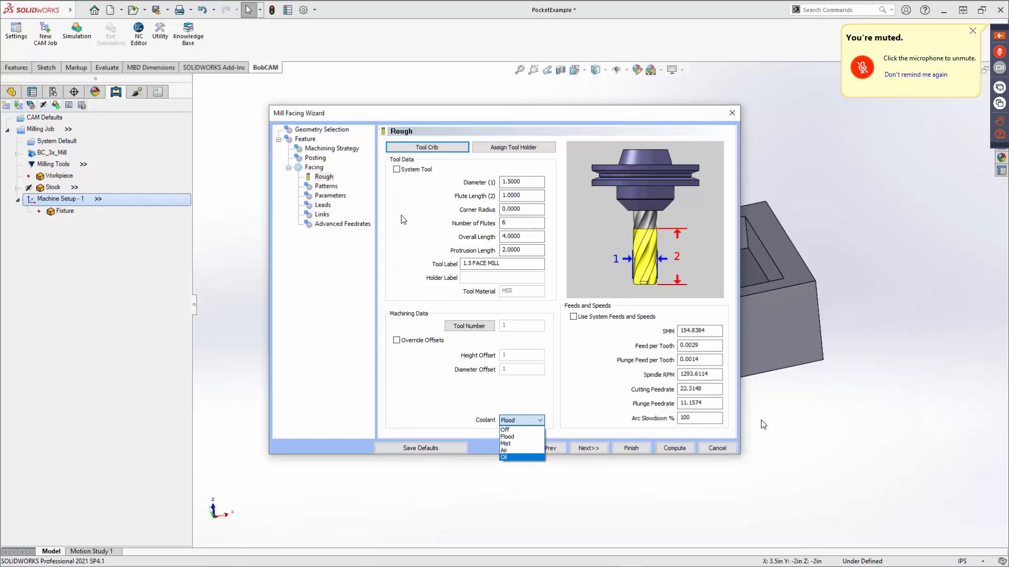
pyautogui.click(447, 388)
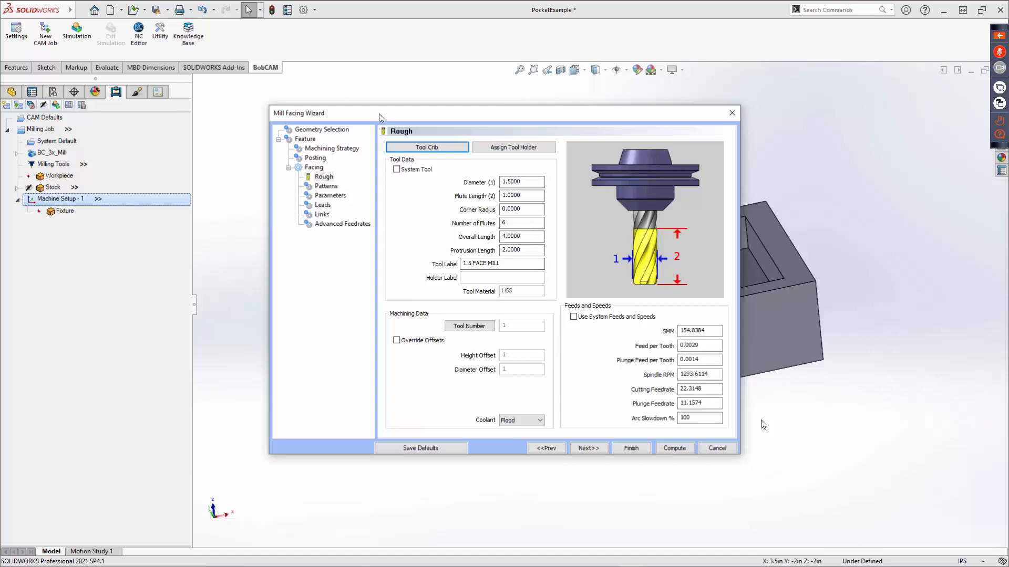
pyautogui.click(427, 147)
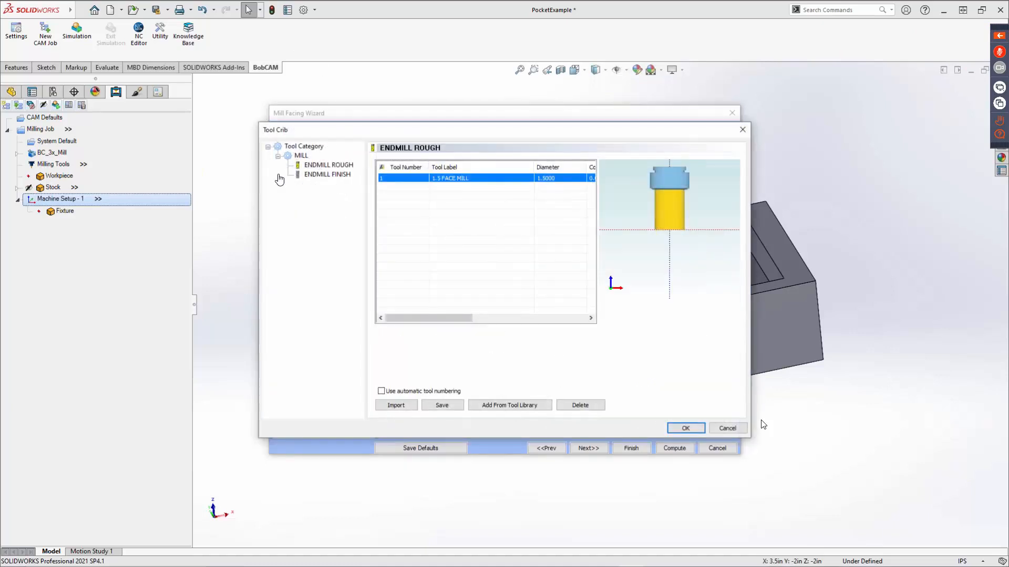
pyautogui.click(492, 407)
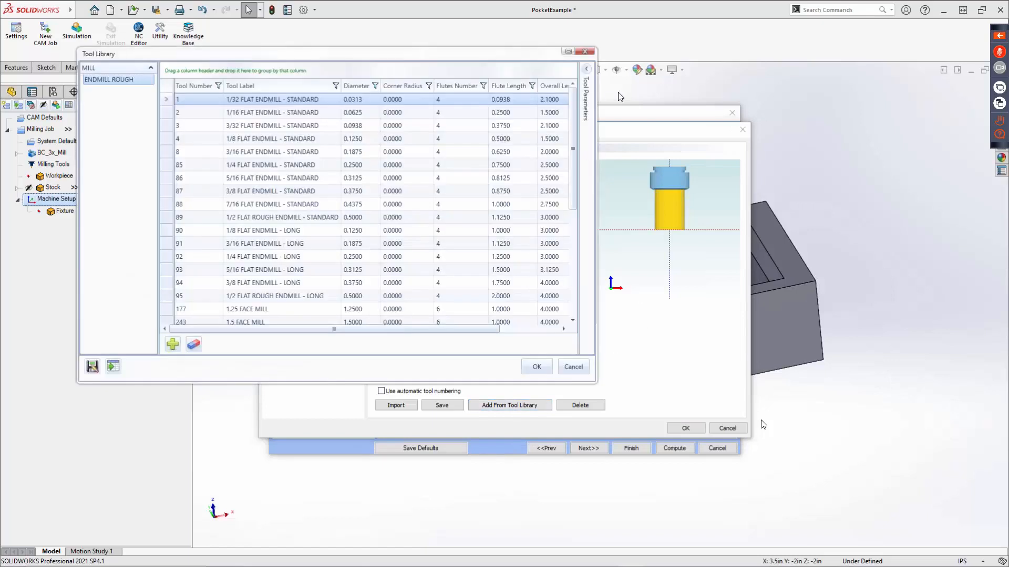
pyautogui.scroll(-2, 510, 265)
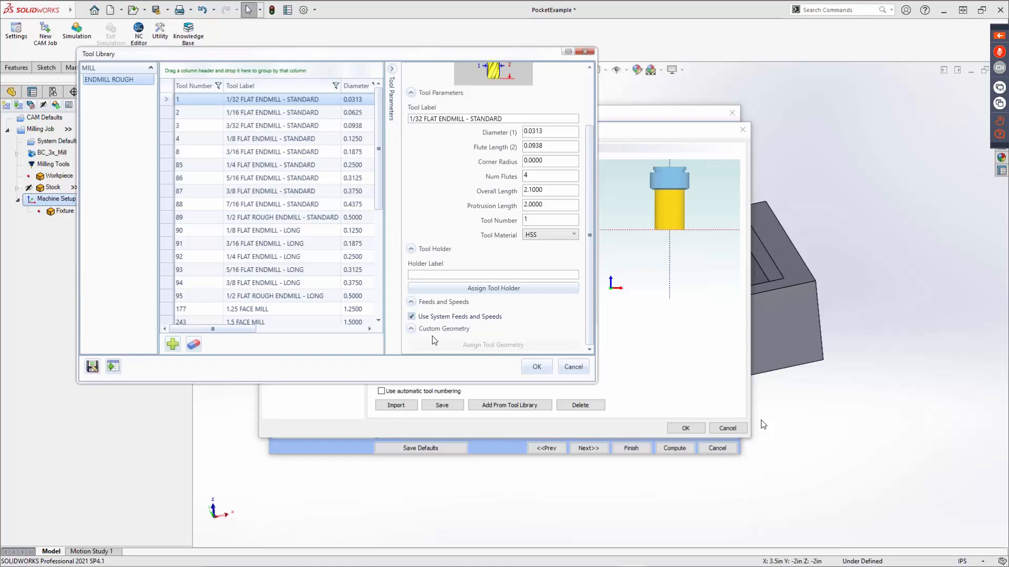
pyautogui.click(577, 367)
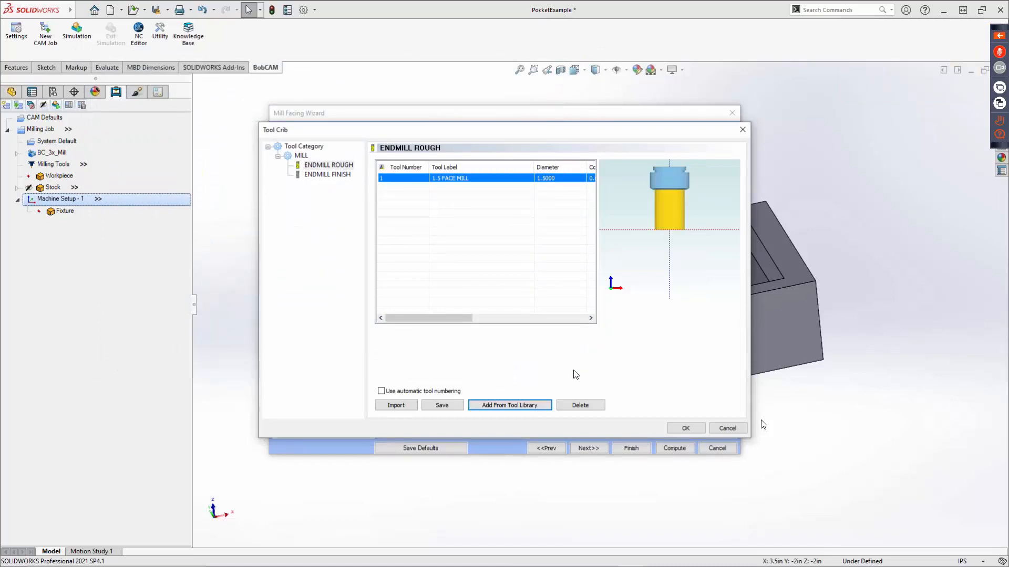
pyautogui.click(730, 429)
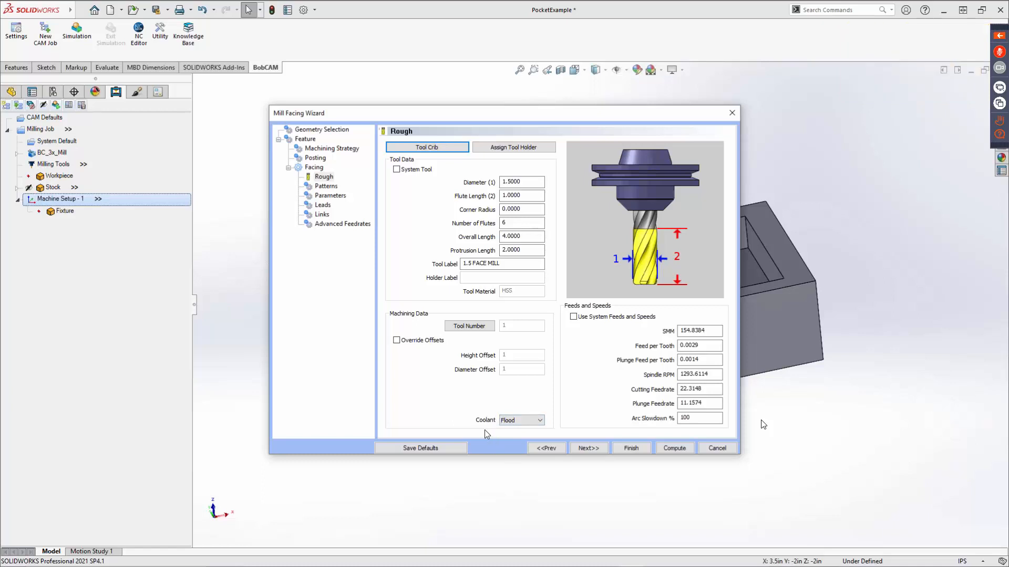
# Turn the rough facing tool's coolant off and proceed to the facing pattern settings.
pyautogui.click(529, 425)
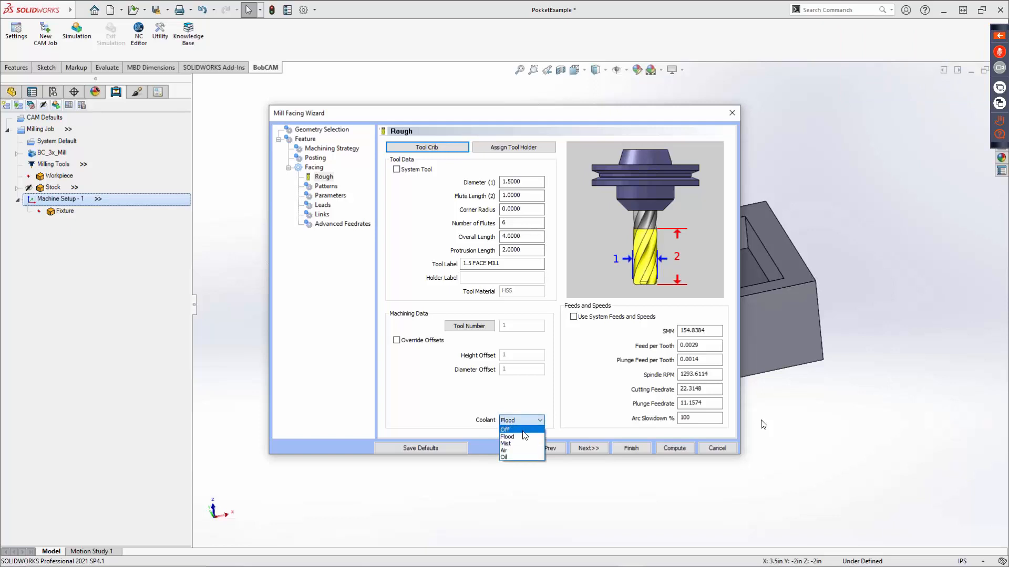
pyautogui.click(521, 431)
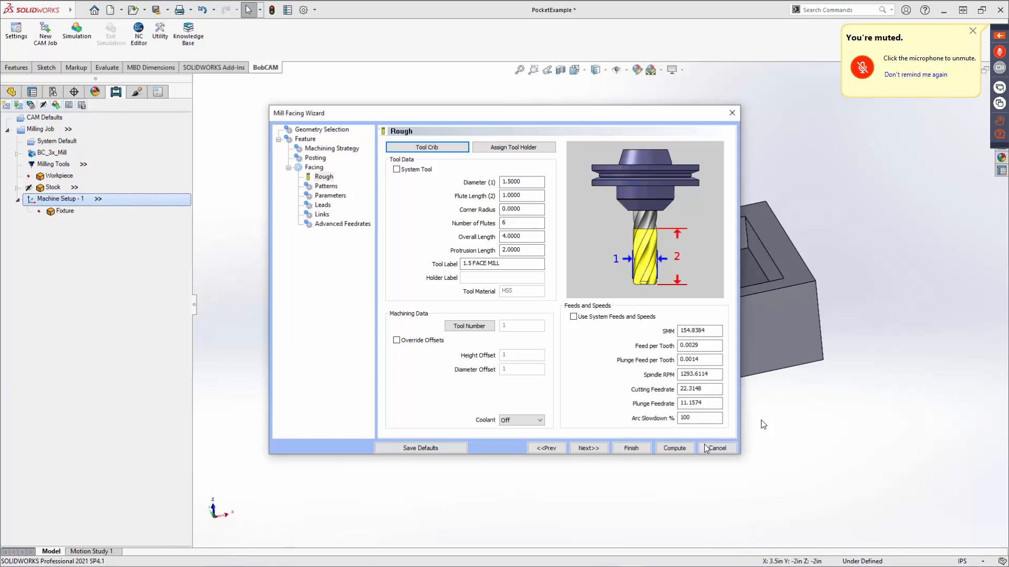
pyautogui.click(586, 448)
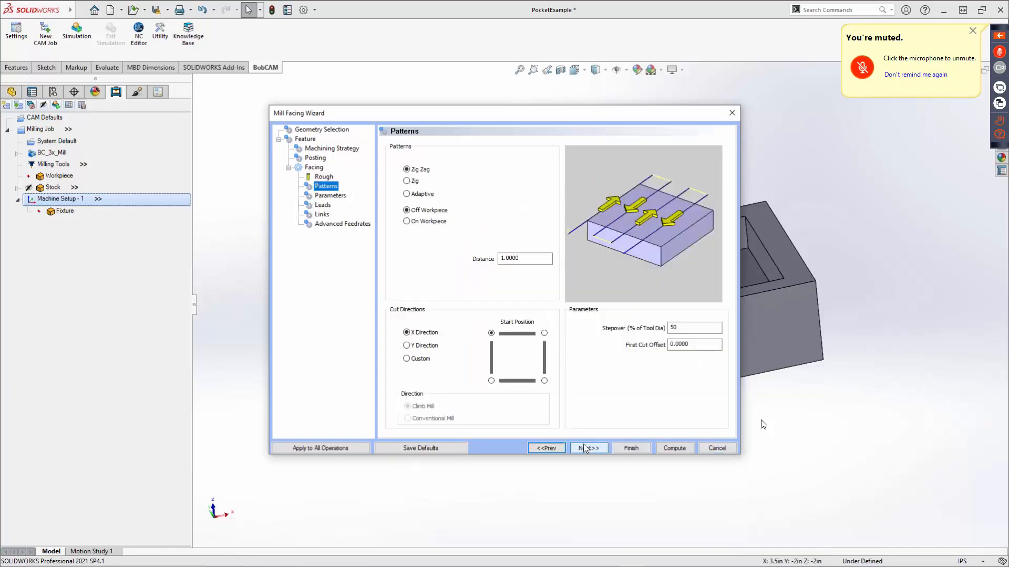
# Compare the Zig, Adaptive and Zig Zag patterns and the On Workpiece option, returning to Zig Zag with Off Workpiece.
pyautogui.click(411, 181)
pyautogui.click(413, 195)
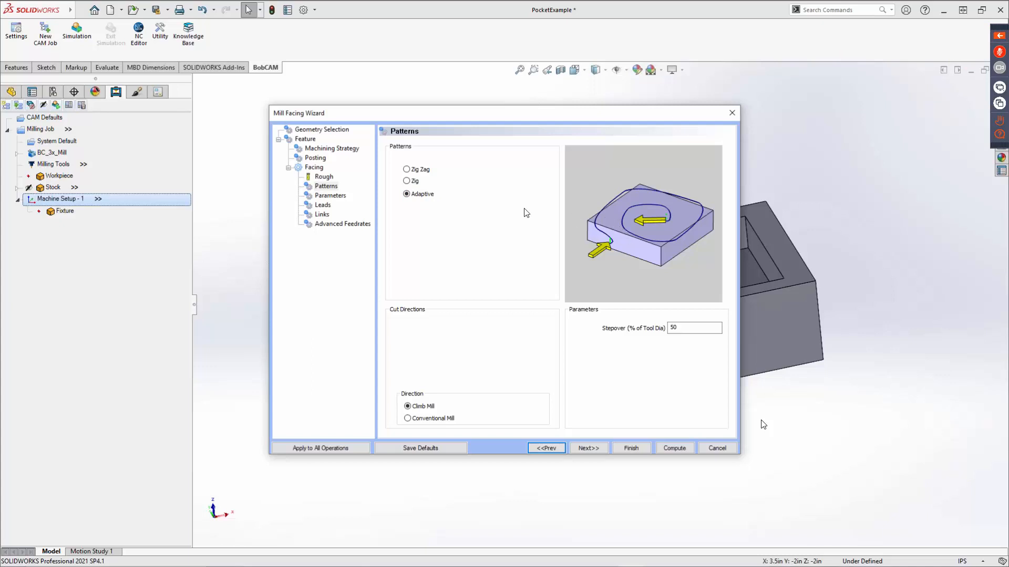
pyautogui.click(413, 171)
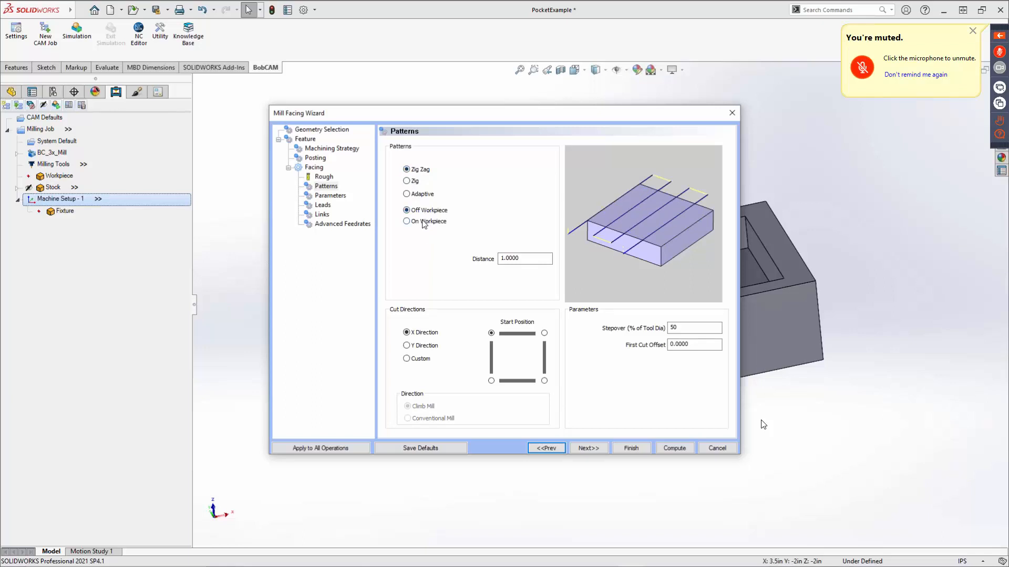
pyautogui.click(424, 222)
pyautogui.click(424, 211)
pyautogui.moveTo(542, 259); pyautogui.dragTo(440, 258)
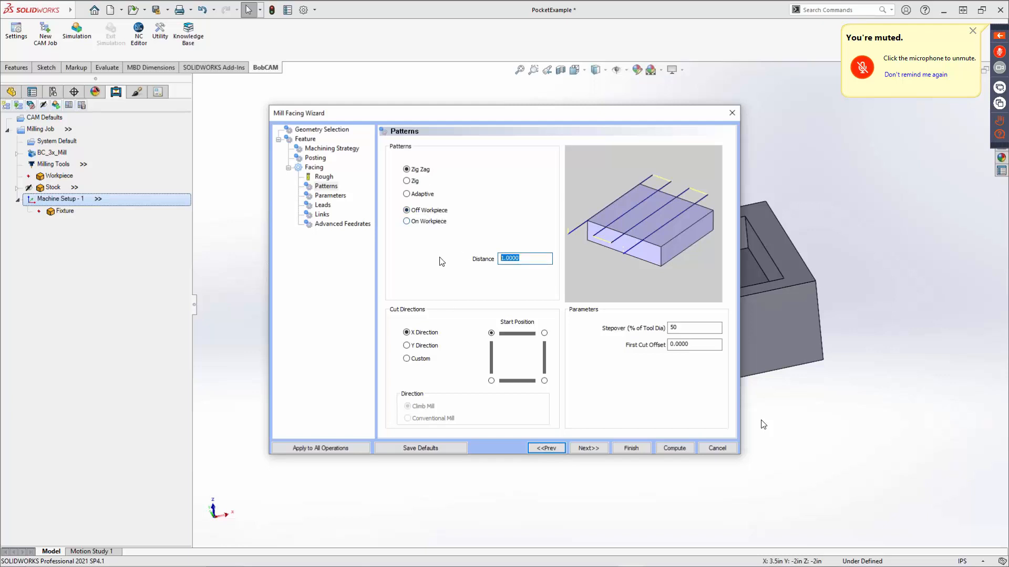
# Preview the Y Direction and Custom cut directions, then return the facing cuts to X Direction.
pyautogui.click(421, 333)
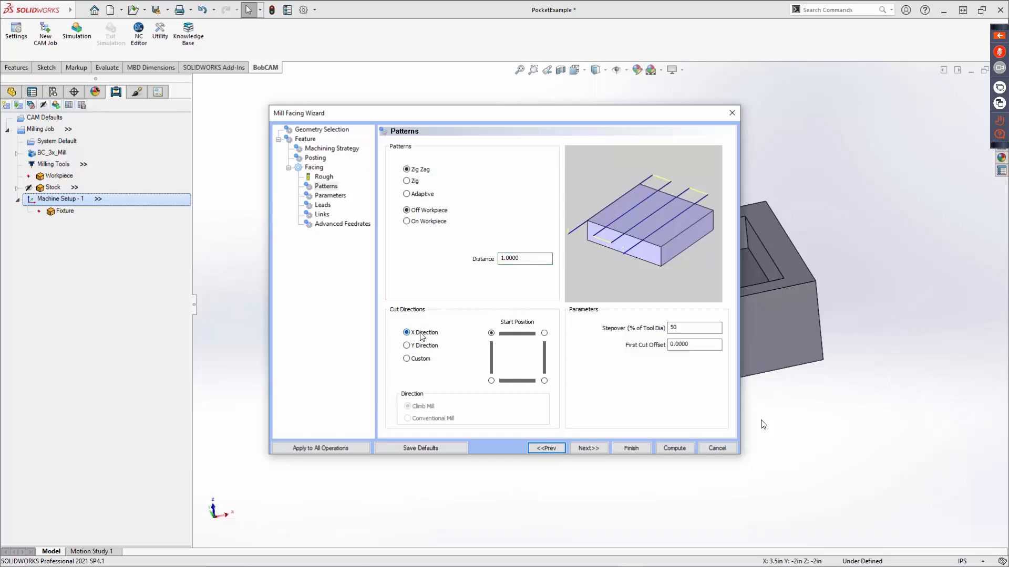
pyautogui.click(421, 346)
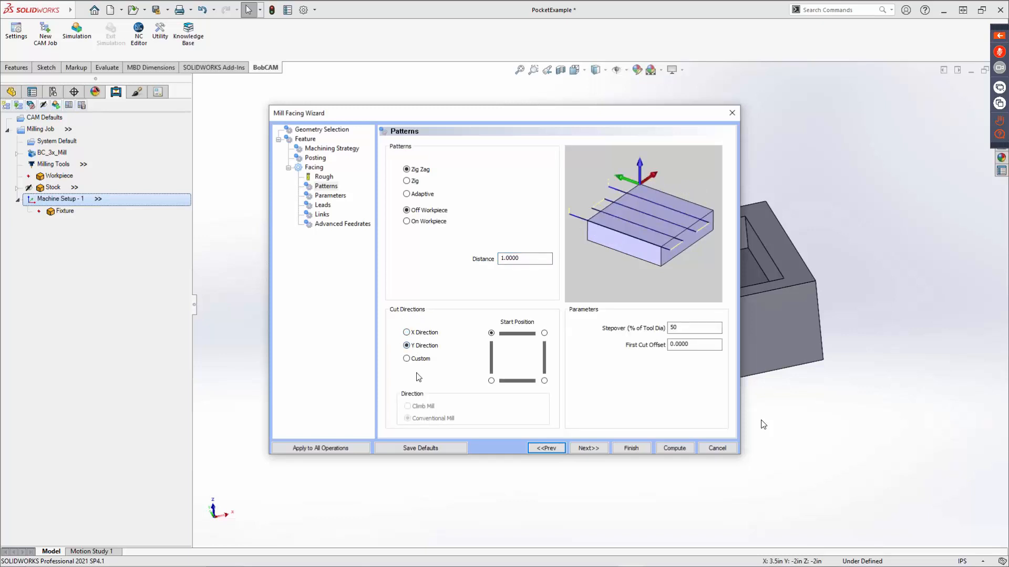
pyautogui.click(420, 359)
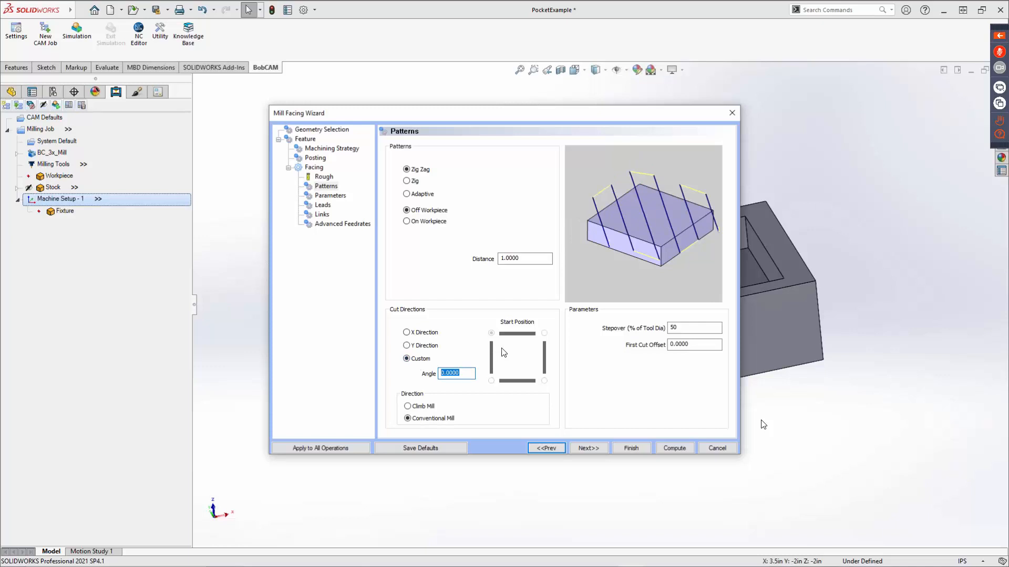
pyautogui.click(422, 334)
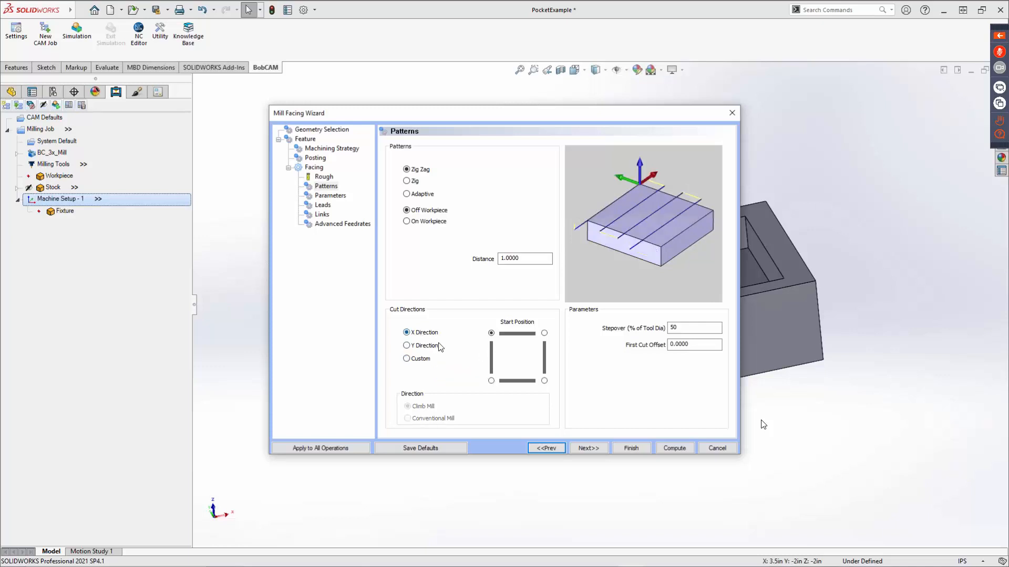
# Start the facing cuts at the lower-left corner and set the stepover to 30% of the tool diameter.
pyautogui.click(492, 381)
pyautogui.moveTo(692, 329); pyautogui.dragTo(669, 329)
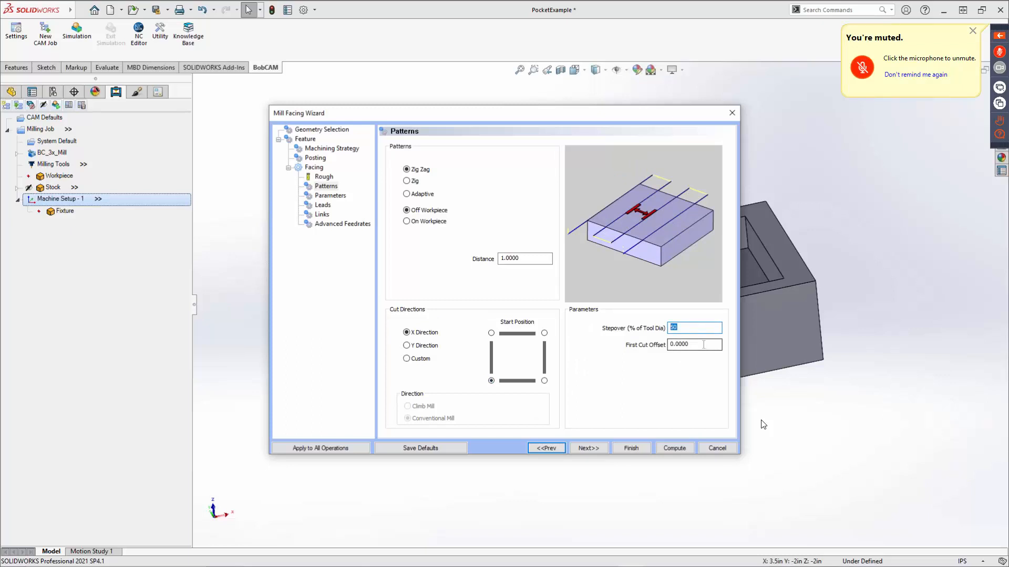
pyautogui.write('3')
pyautogui.press('Tab')
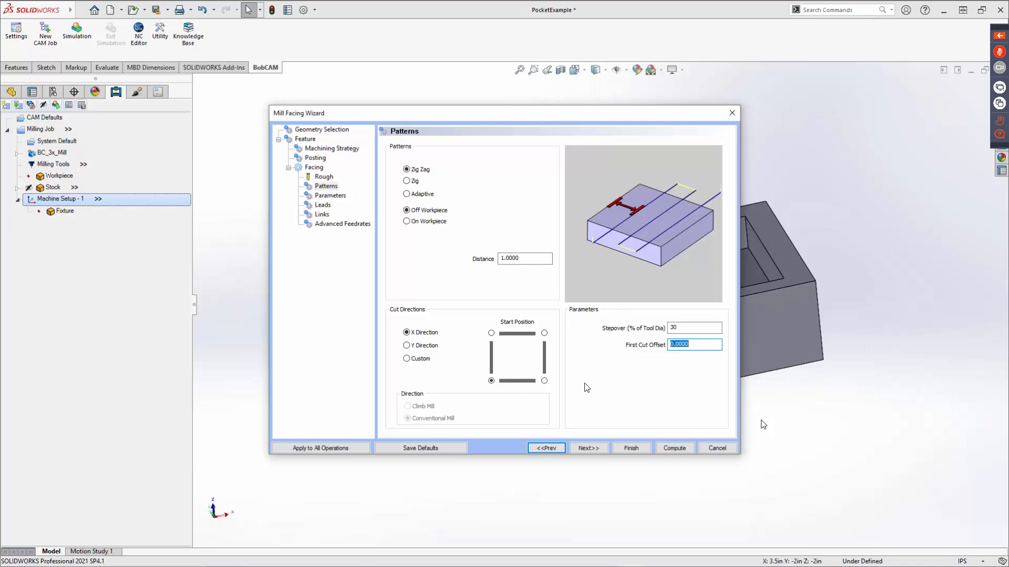
# Review how the Zig and Adaptive patterns change the available pattern settings, then restore Zig Zag.
pyautogui.click(408, 181)
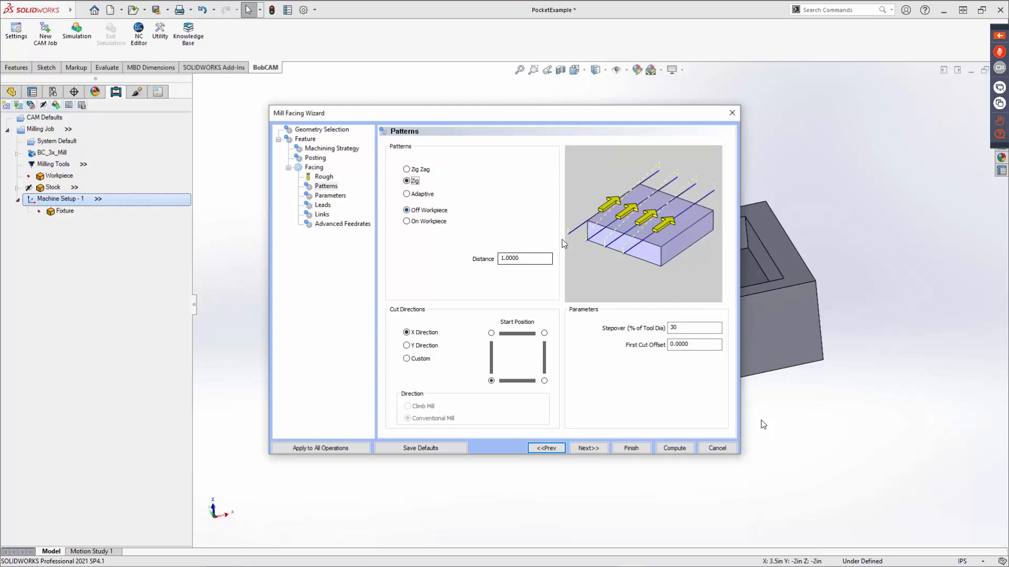
pyautogui.click(408, 195)
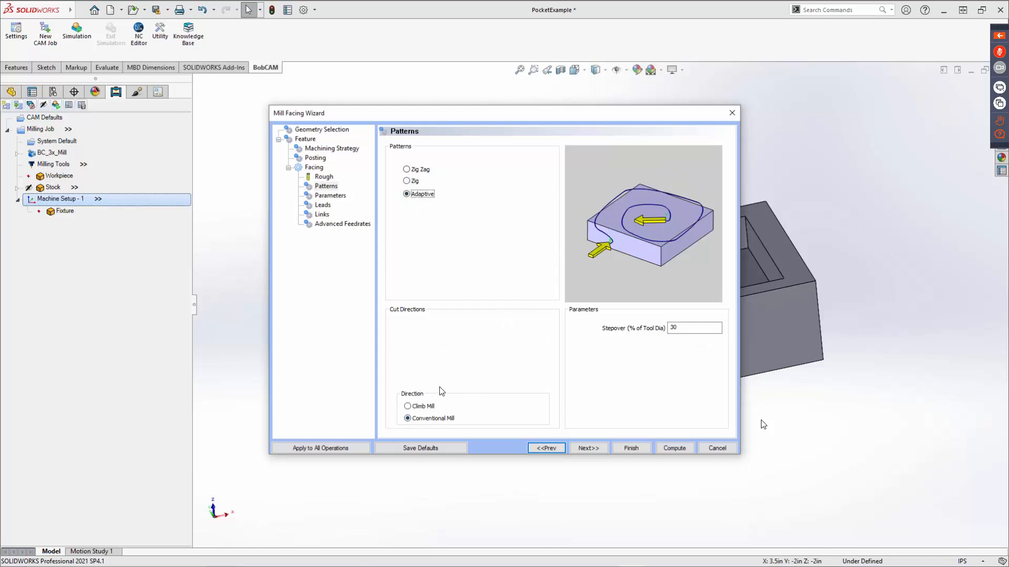
pyautogui.click(408, 169)
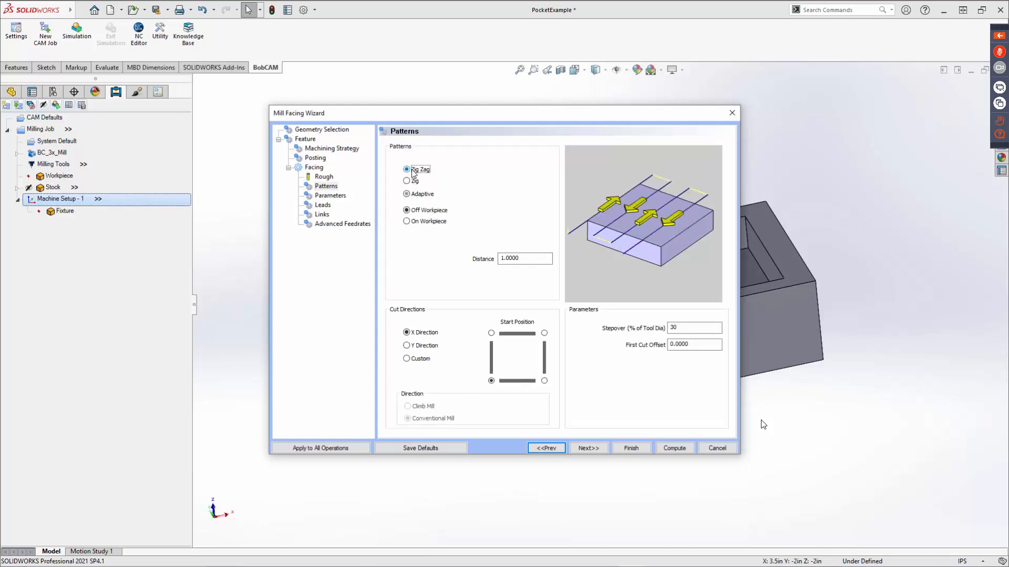
# Review the facing operation's bottom allowance and keep the depth method at Single Step.
pyautogui.click(582, 447)
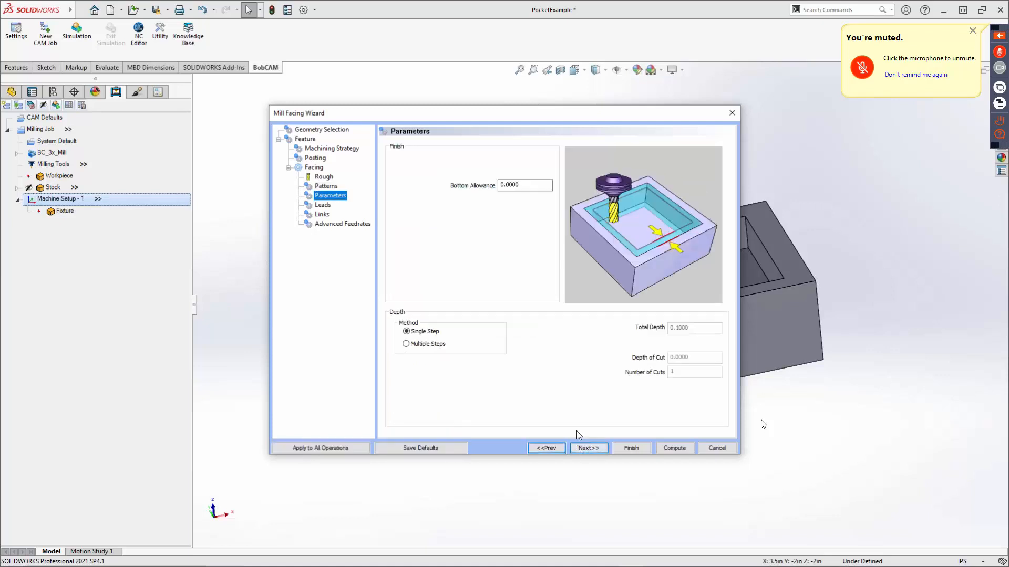
pyautogui.click(522, 184)
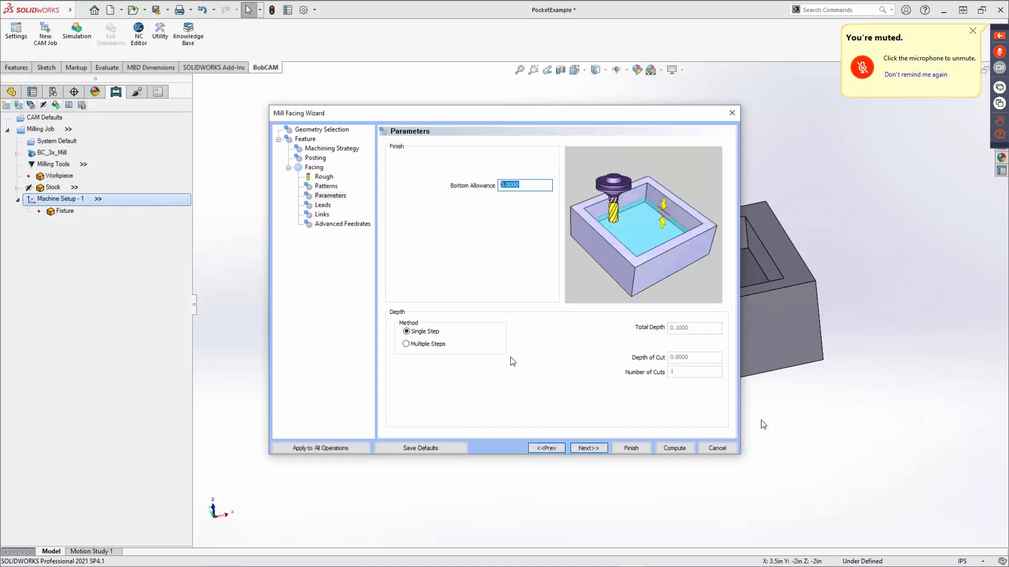
pyautogui.click(418, 335)
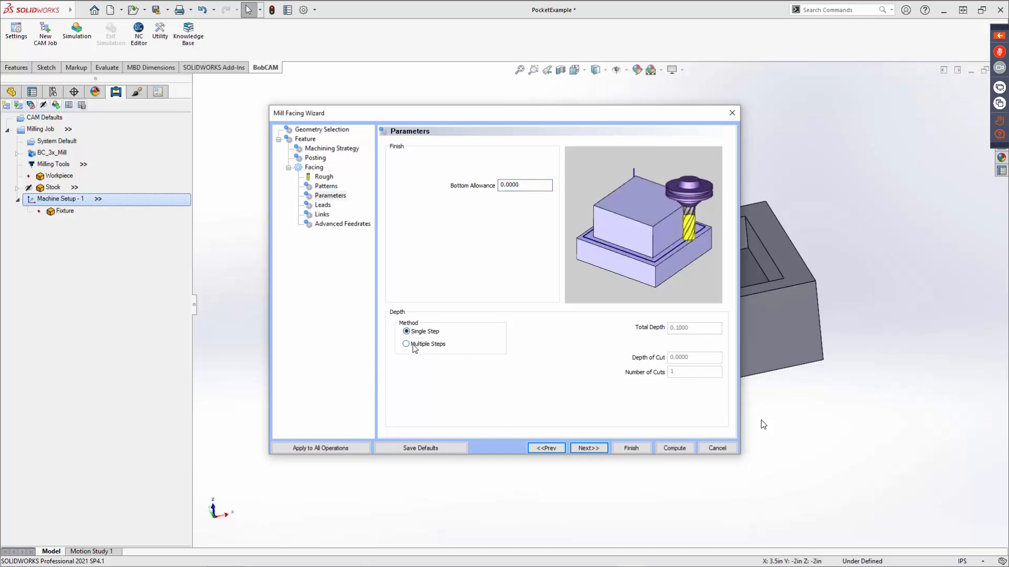
# Examine the Parallel lead-in and its length, then return to a Vertical lead-in with the lead-out same as lead-in.
pyautogui.click(589, 448)
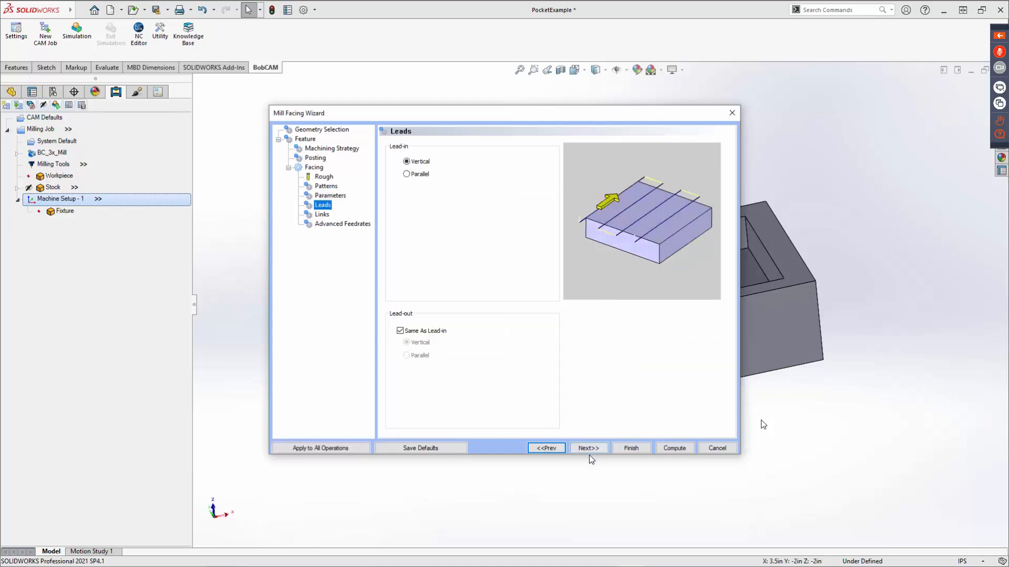
pyautogui.click(420, 163)
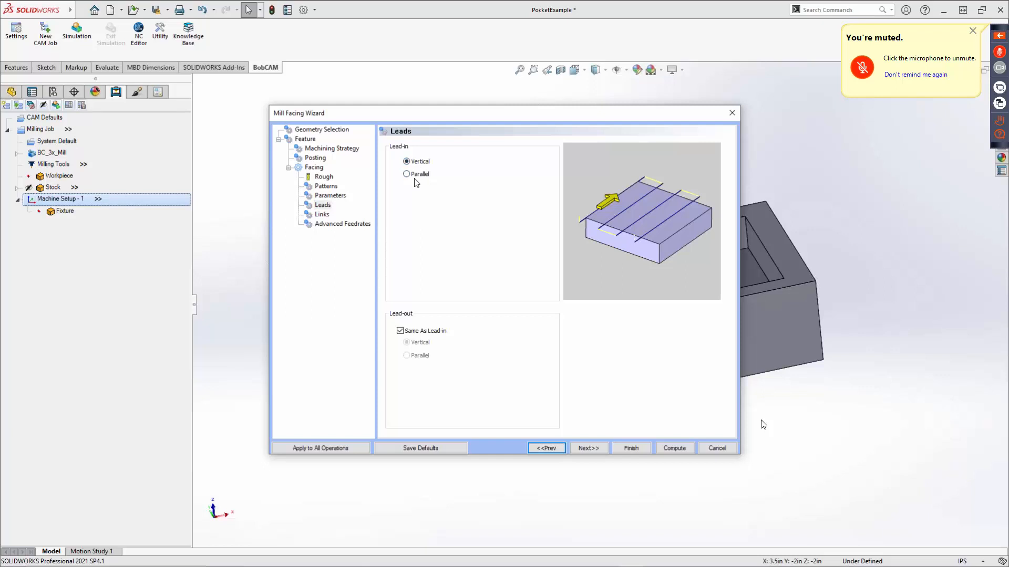
pyautogui.click(413, 175)
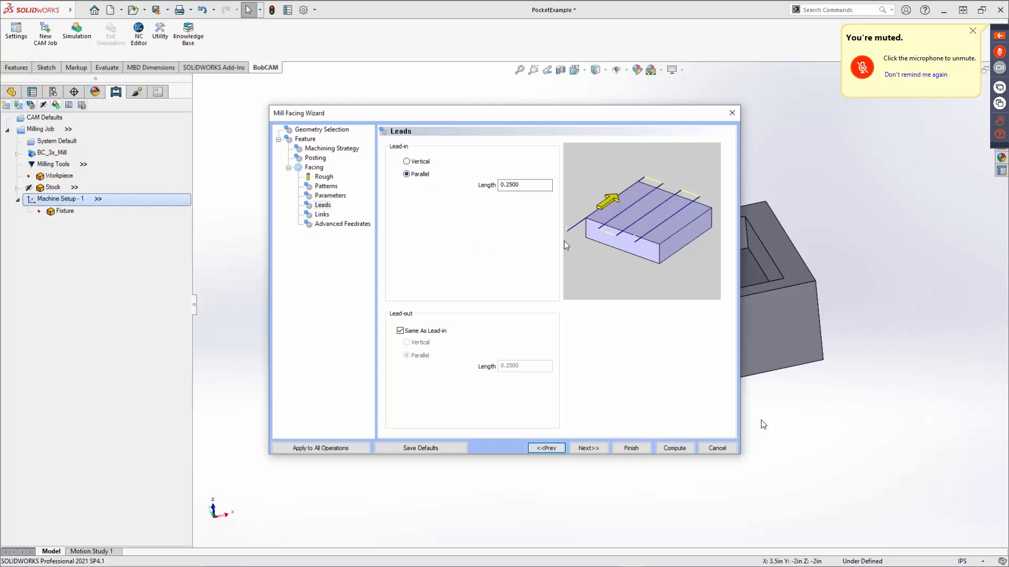
pyautogui.moveTo(534, 186); pyautogui.dragTo(417, 199)
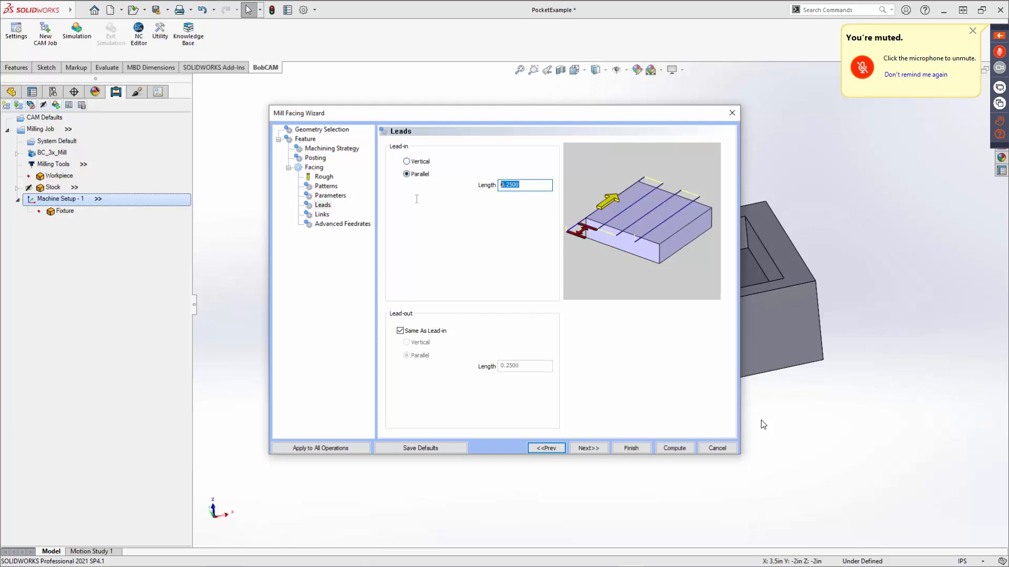
pyautogui.click(412, 163)
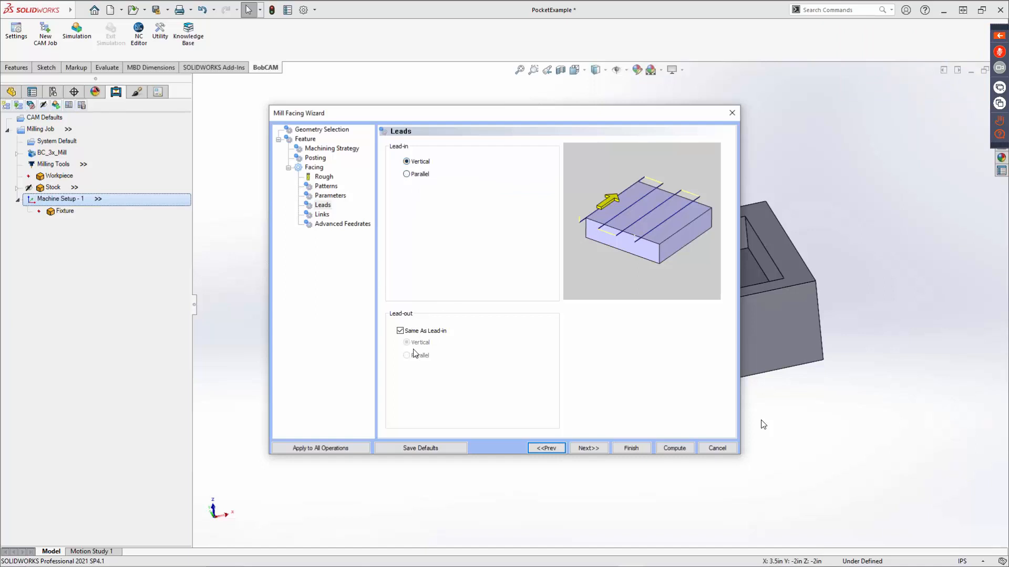
pyautogui.click(413, 334)
pyautogui.click(413, 335)
# Compare the Direct and Arc link types, choose Arc for the facing links, and proceed to the advanced feedrates.
pyautogui.click(591, 448)
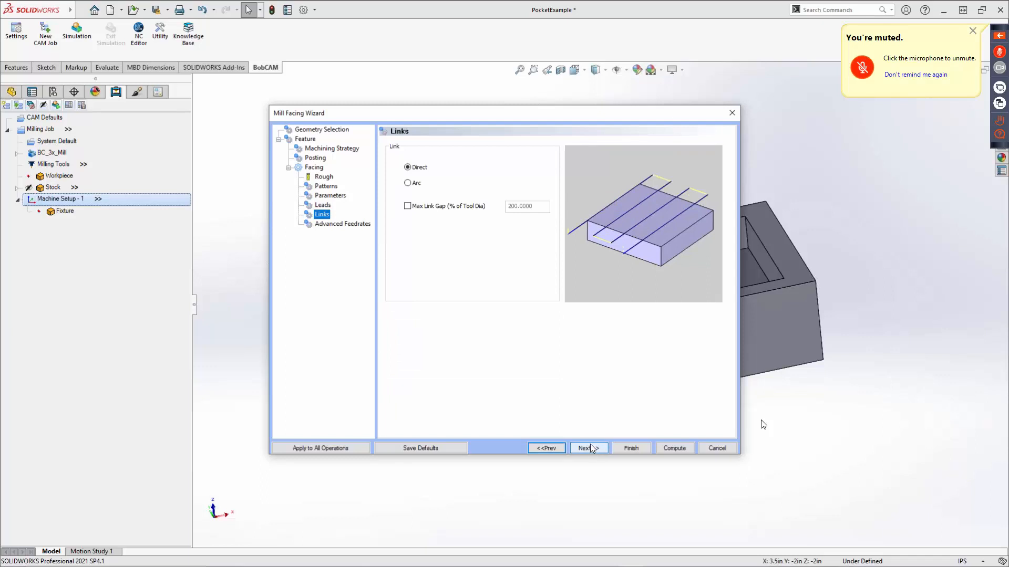
pyautogui.click(415, 169)
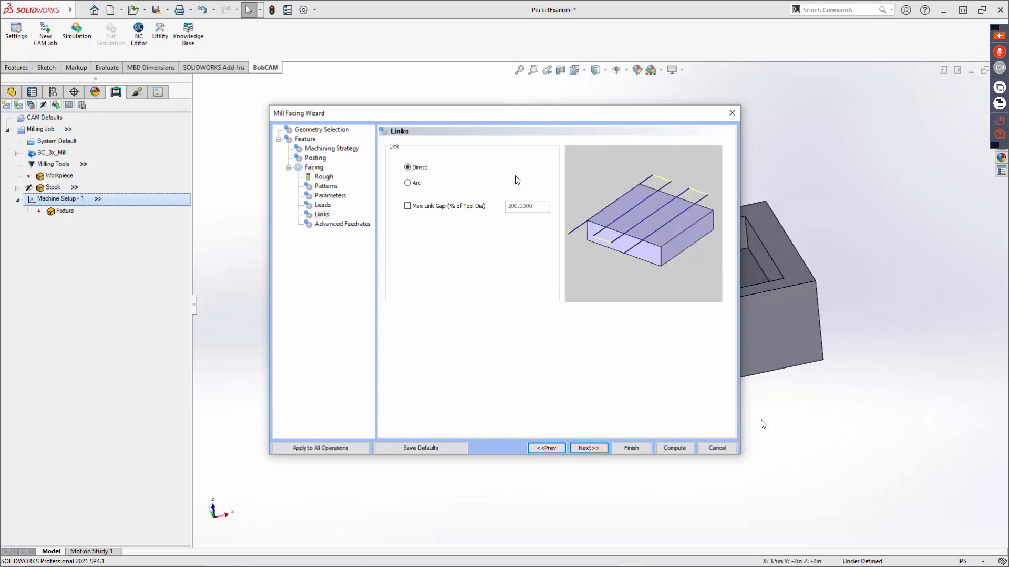
pyautogui.click(407, 183)
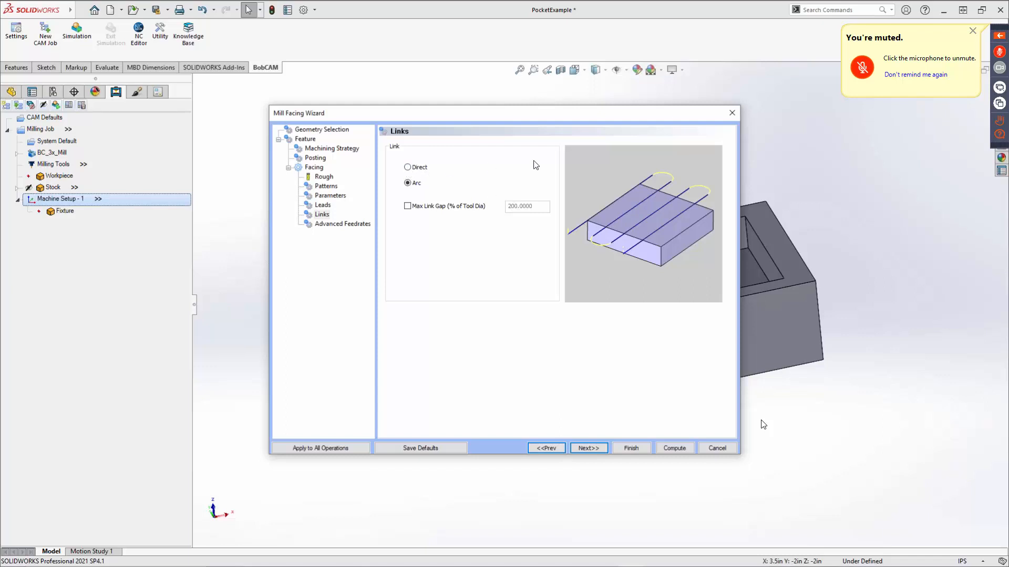
pyautogui.click(408, 168)
pyautogui.click(409, 183)
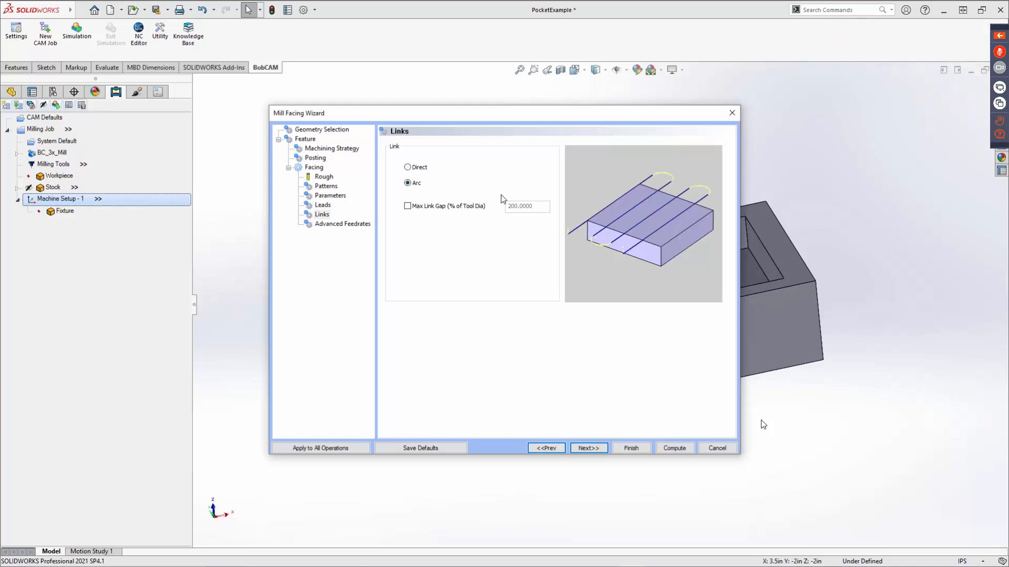
pyautogui.click(588, 447)
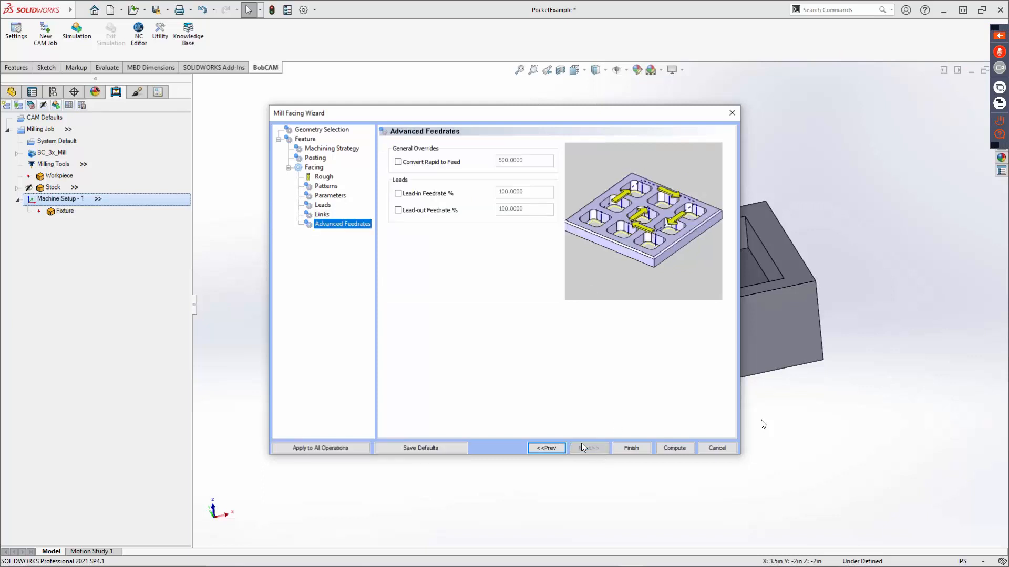
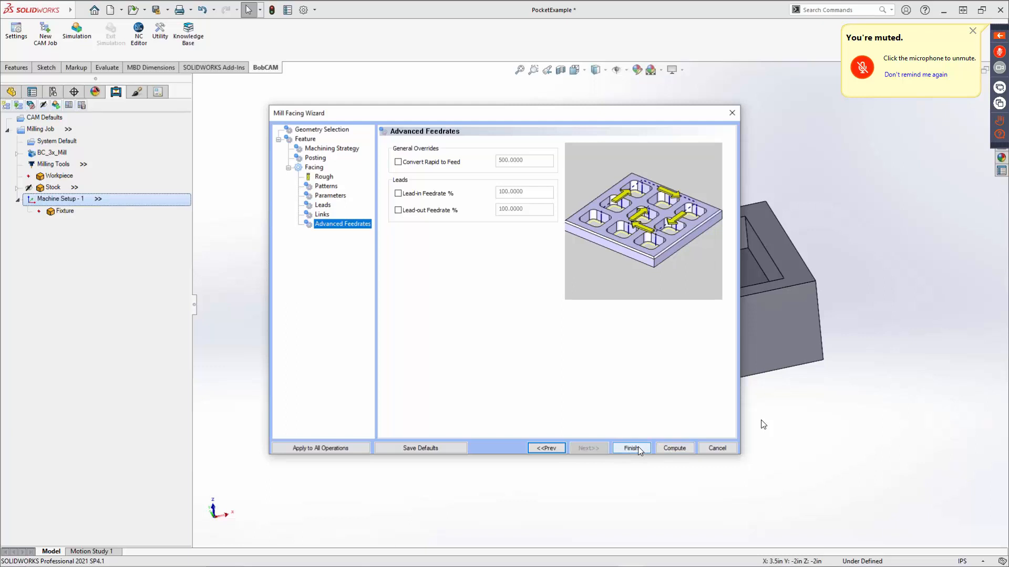
# Compute the Mill Facing toolpath and inspect its passes and arc links across the part's top face.
pyautogui.click(673, 448)
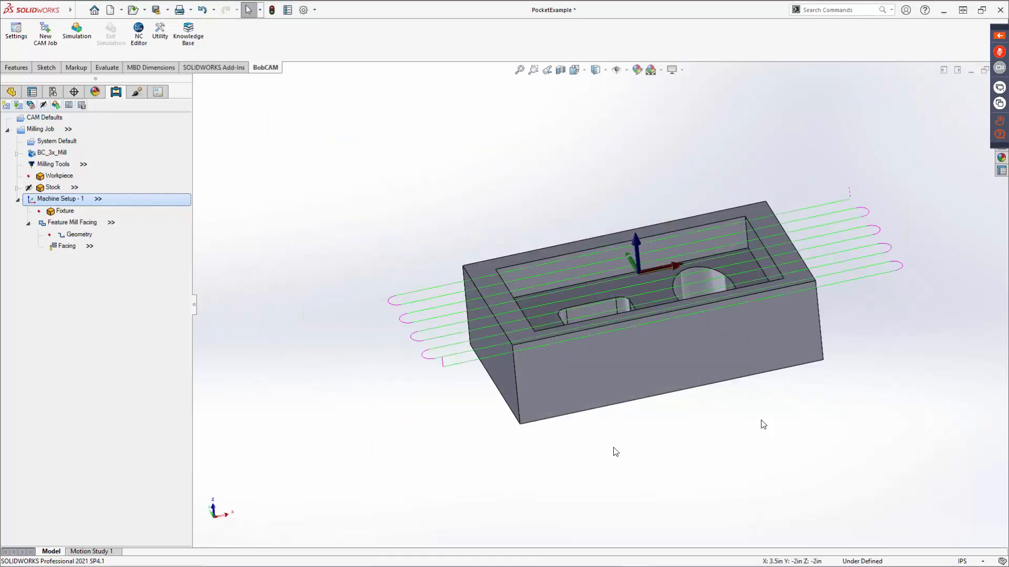
pyautogui.moveTo(536, 374); pyautogui.dragTo(531, 308, button='middle')
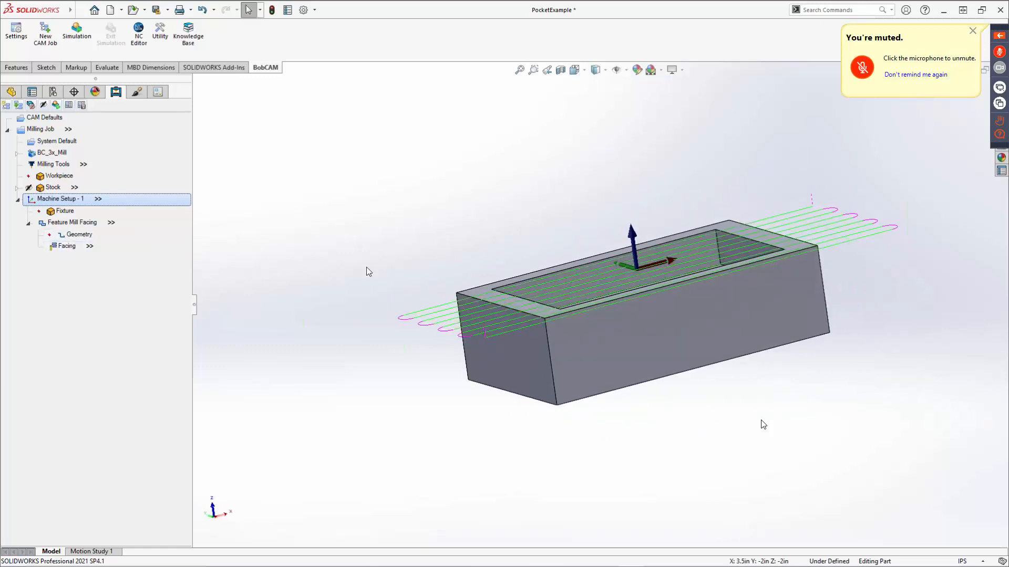
pyautogui.scroll(-5, 494, 302)
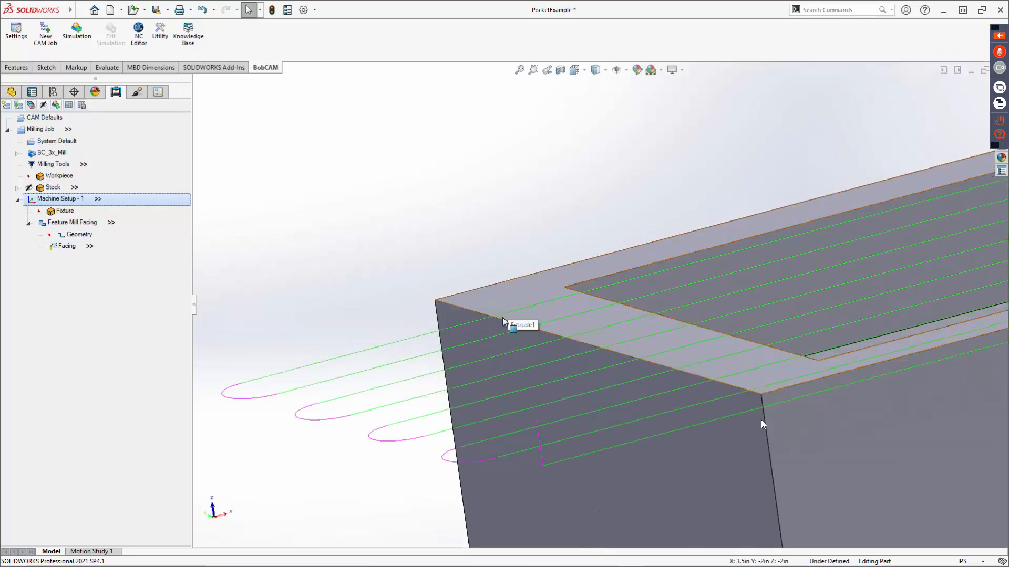
pyautogui.scroll(5, 507, 321)
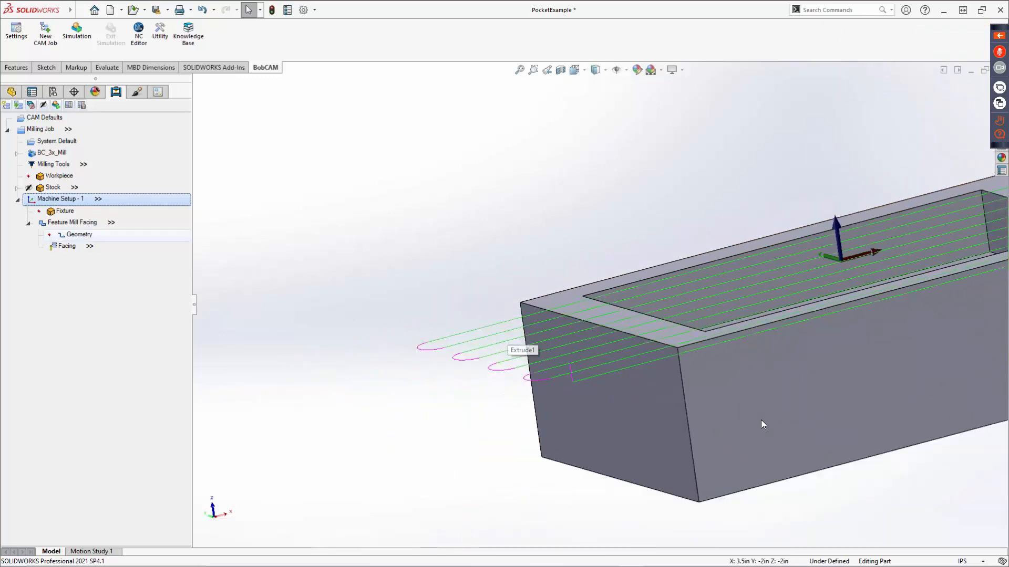
# Backplot the Facing operation at a reduced playback speed to watch the shaded tool follow the toolpath.
pyautogui.rightClick(62, 247)
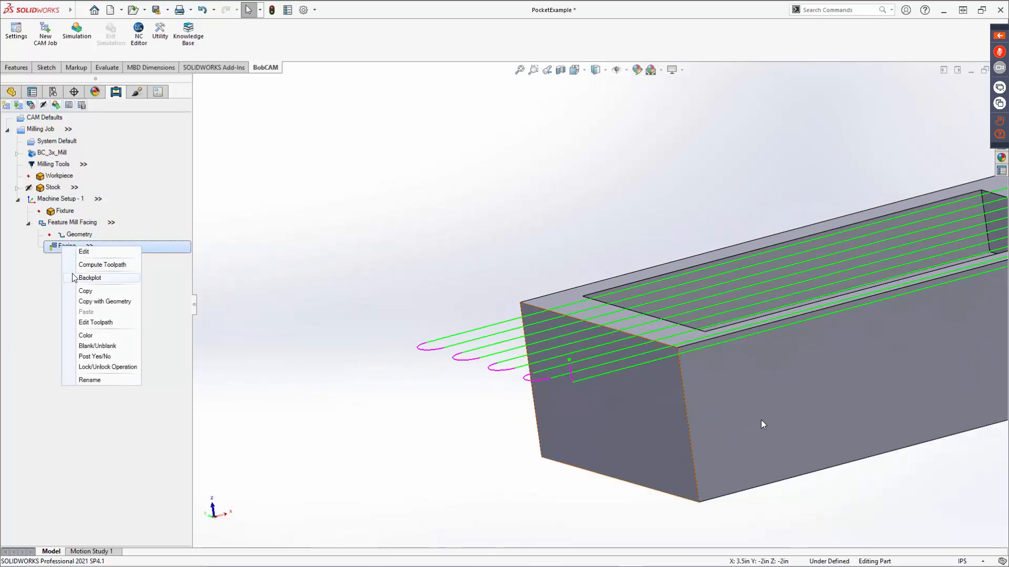
pyautogui.click(115, 278)
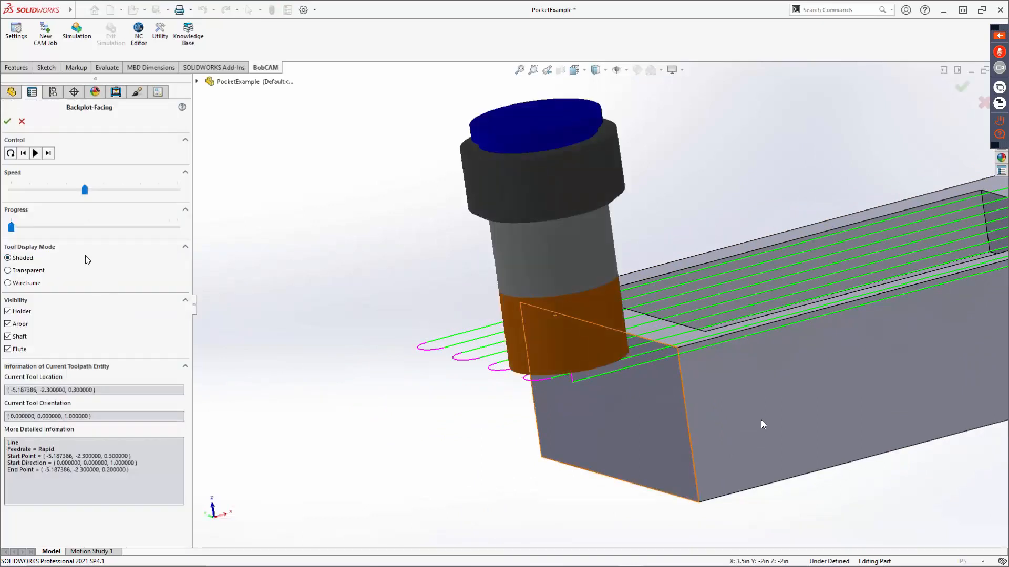
pyautogui.moveTo(84, 190); pyautogui.dragTo(48, 190)
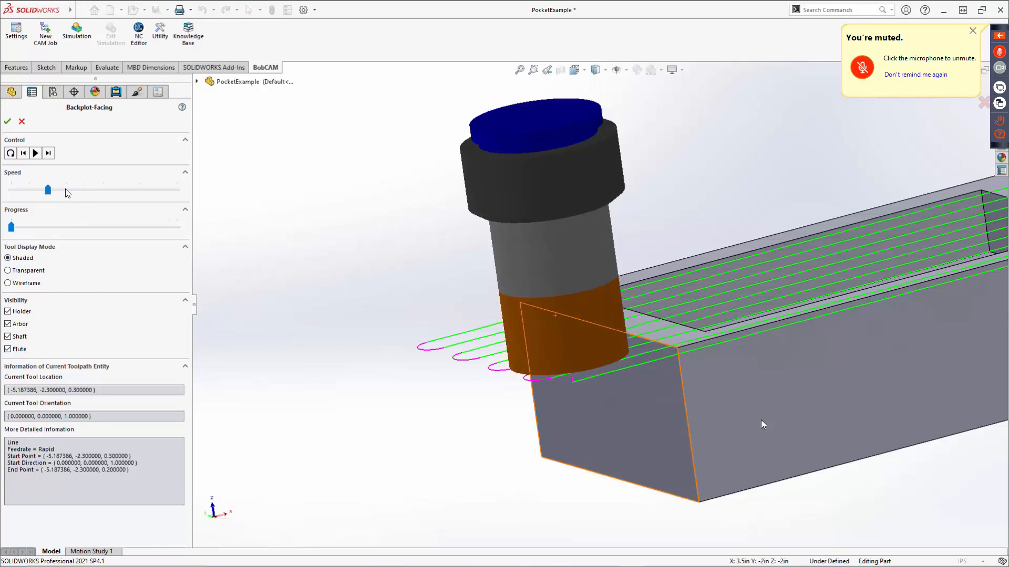
pyautogui.click(35, 153)
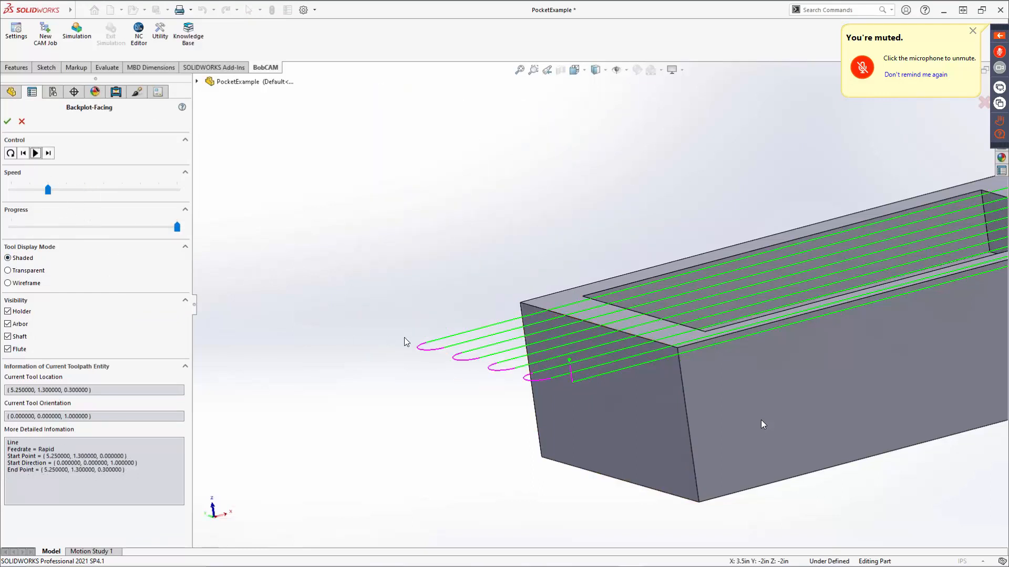
pyautogui.scroll(2, 489, 347)
pyautogui.scroll(2, 599, 307)
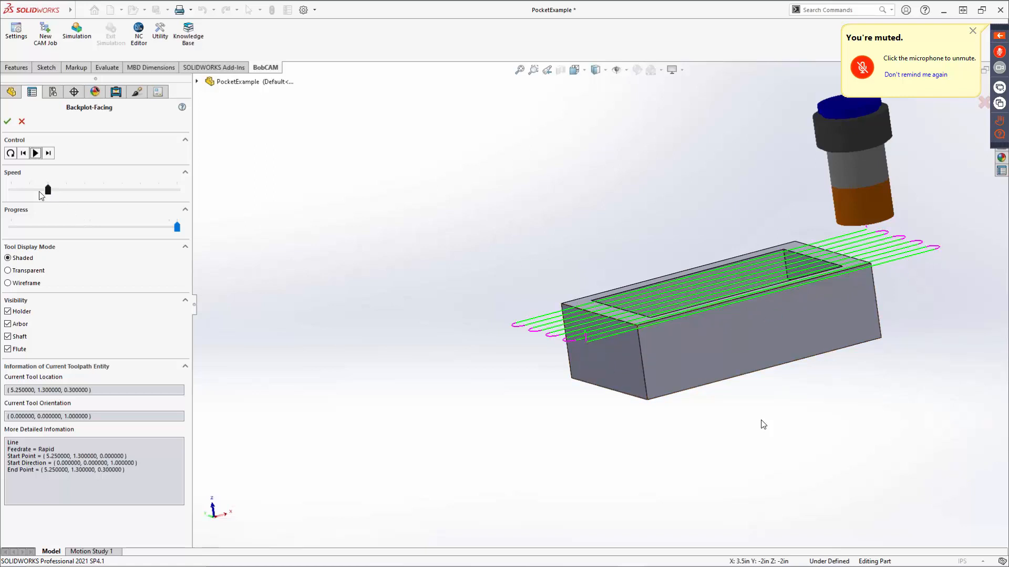
# Replay the facing backplot from the start at the slowest speed and view the tool motion from another angle.
pyautogui.click(25, 189)
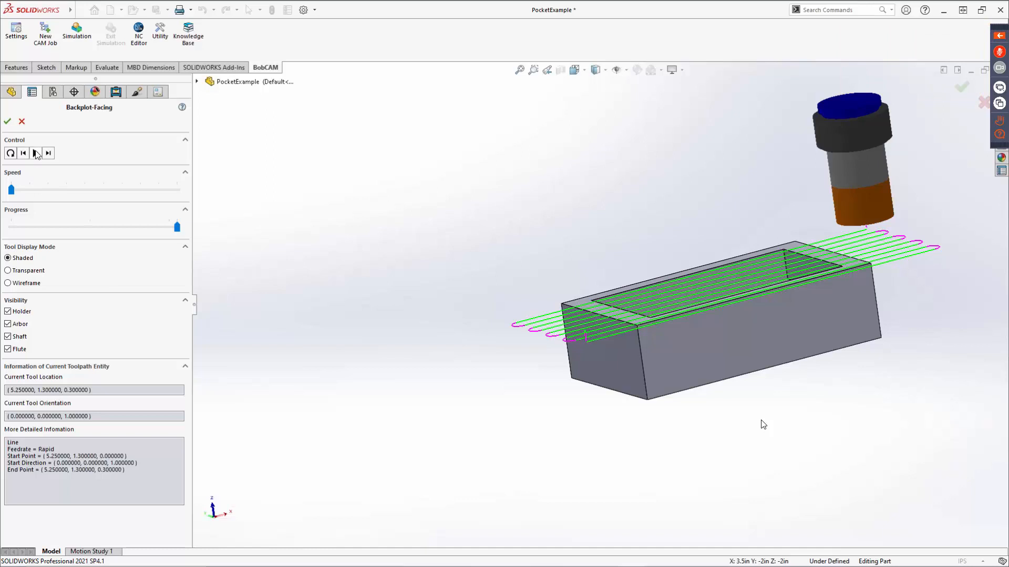
pyautogui.click(11, 152)
pyautogui.click(35, 153)
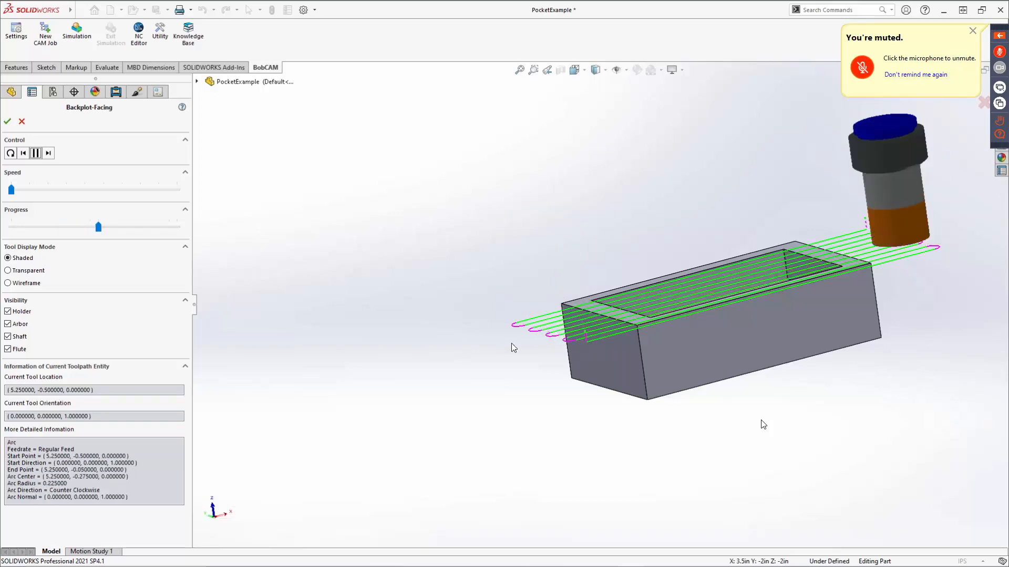
pyautogui.moveTo(506, 345); pyautogui.dragTo(603, 364, button='middle')
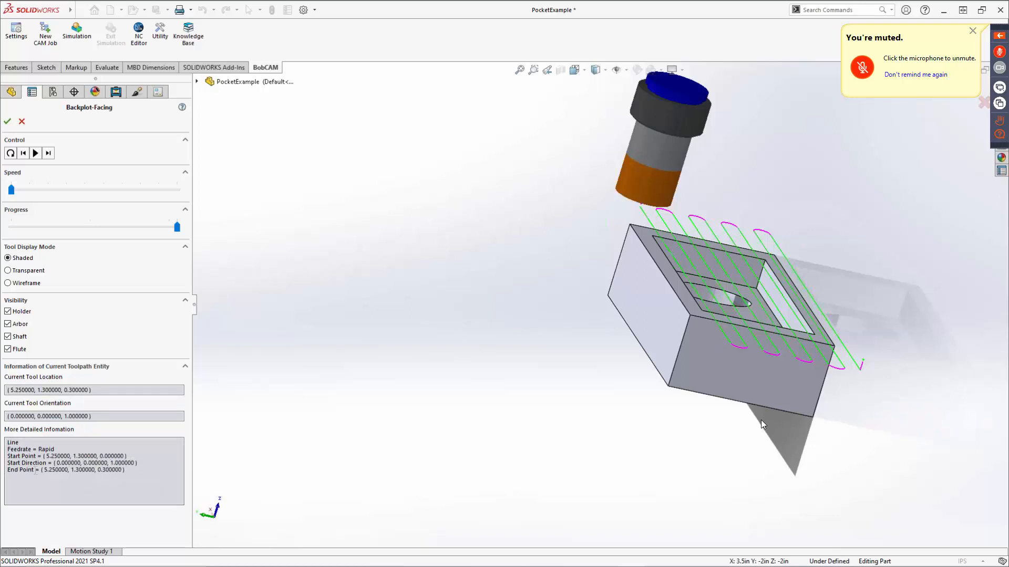
# Review the backplot's toolpath entity details, compare the Transparent and Wireframe tool displays, and leave the backplot.
pyautogui.moveTo(9, 449); pyautogui.dragTo(60, 456)
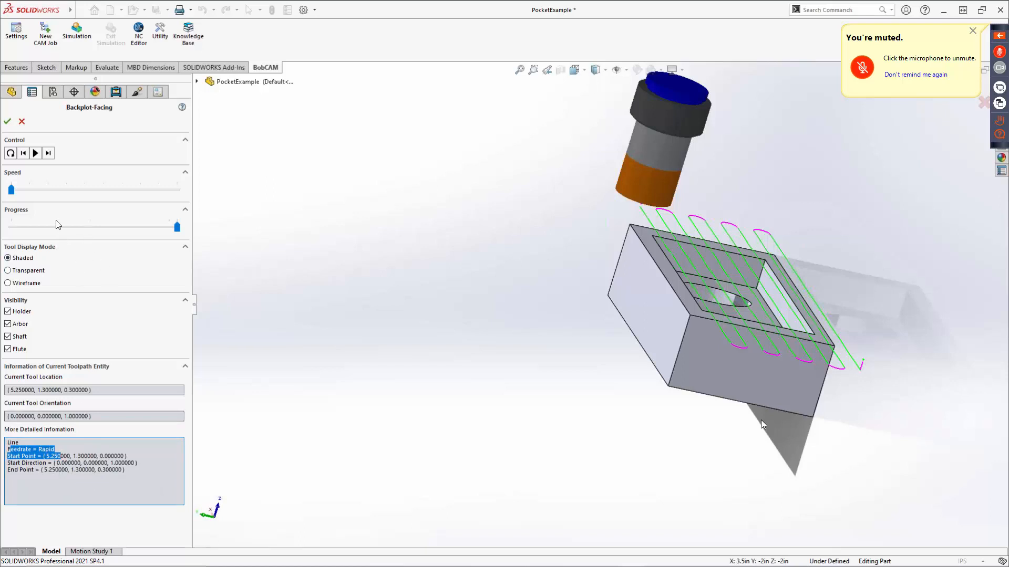
pyautogui.click(21, 270)
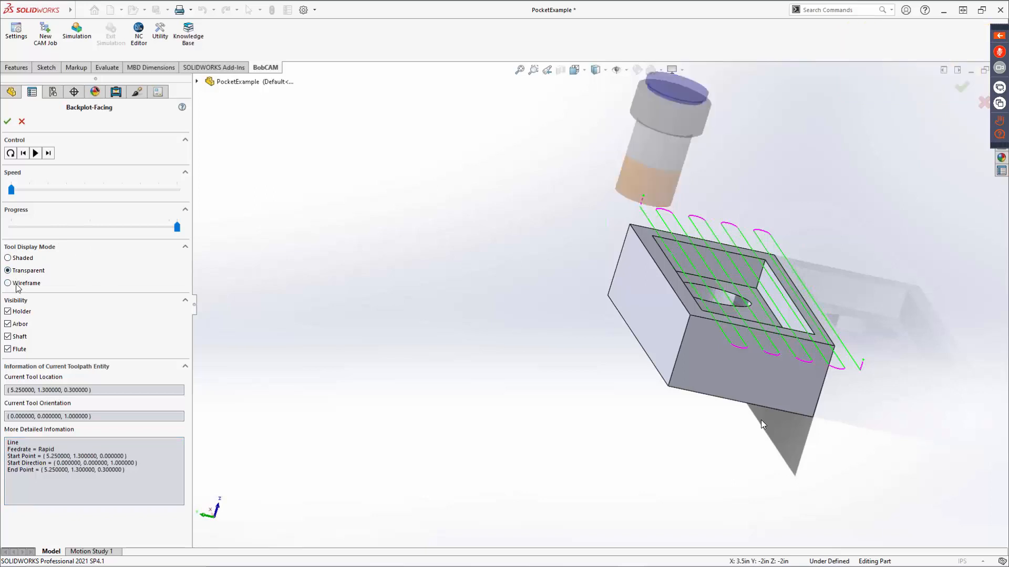
pyautogui.click(17, 284)
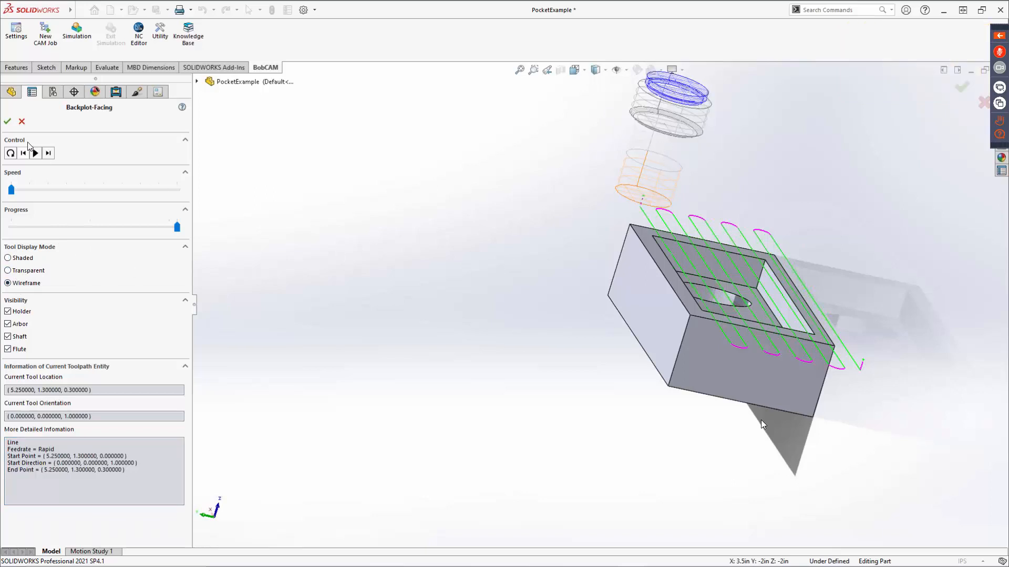
pyautogui.click(23, 124)
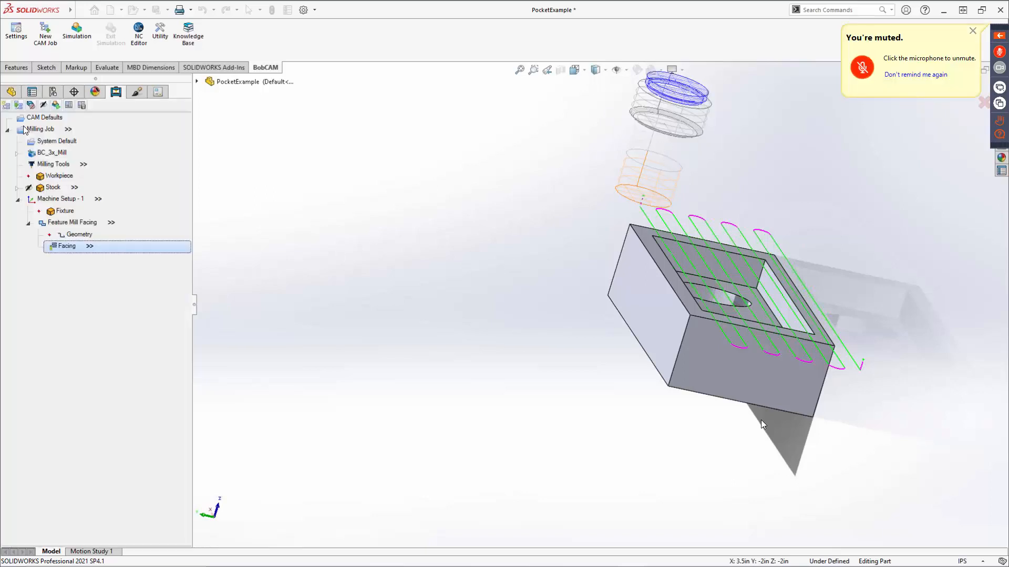
# Blank the Feature Mill Facing toolpath, check its display with the feature and operation selected, and collapse the feature.
pyautogui.moveTo(744, 283); pyautogui.dragTo(670, 305, button='middle')
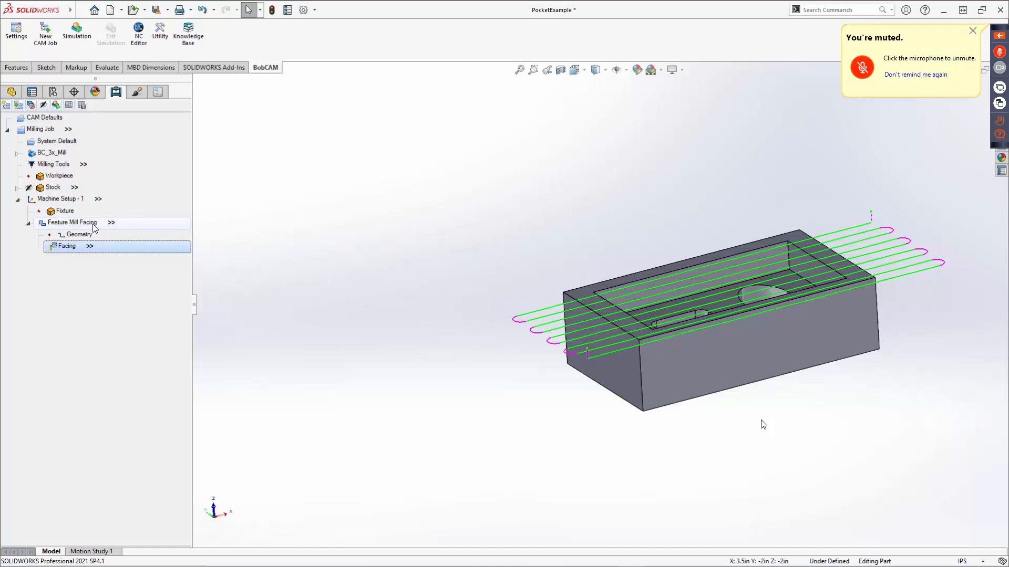
pyautogui.rightClick(64, 224)
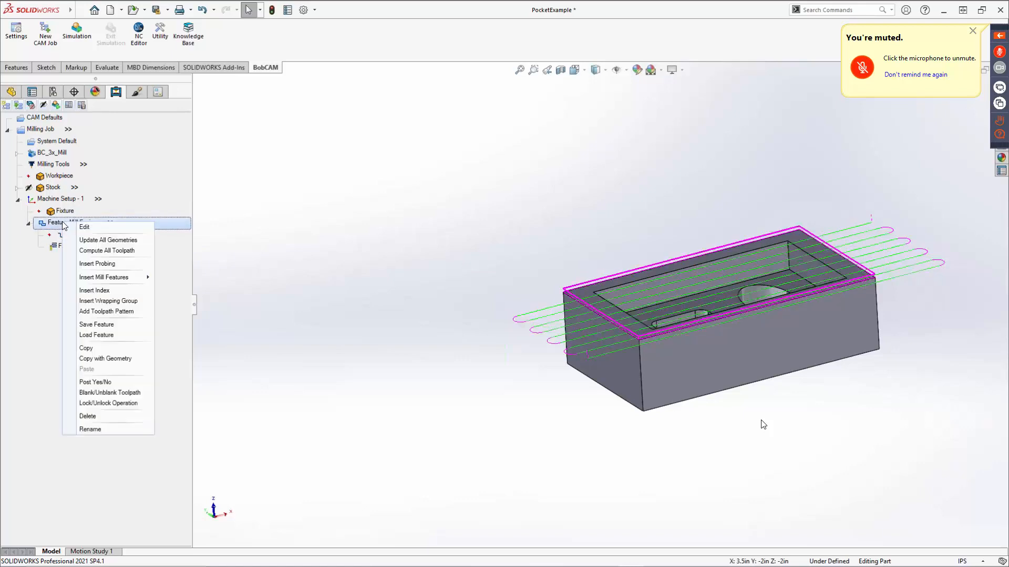
pyautogui.click(85, 394)
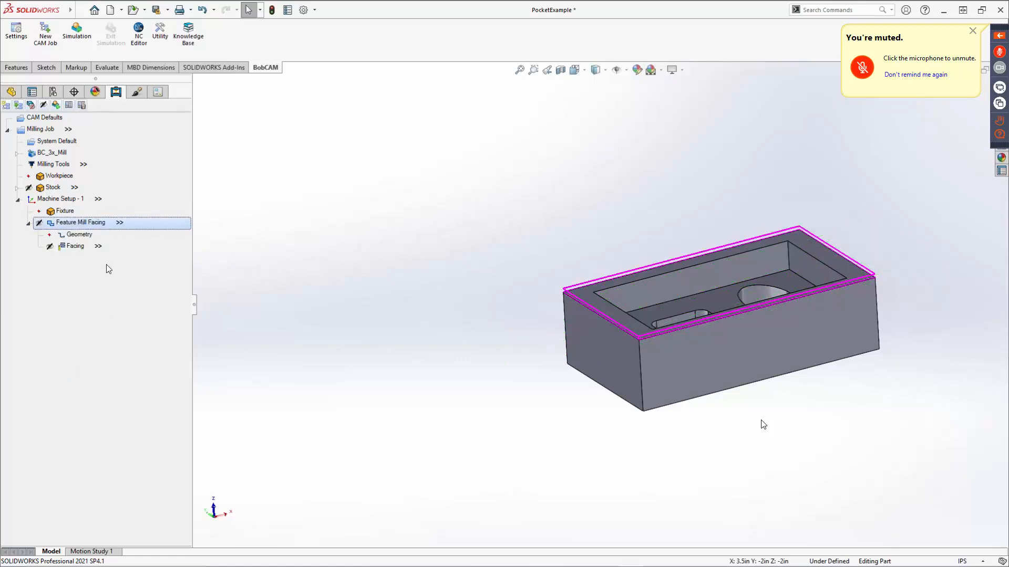
pyautogui.click(72, 246)
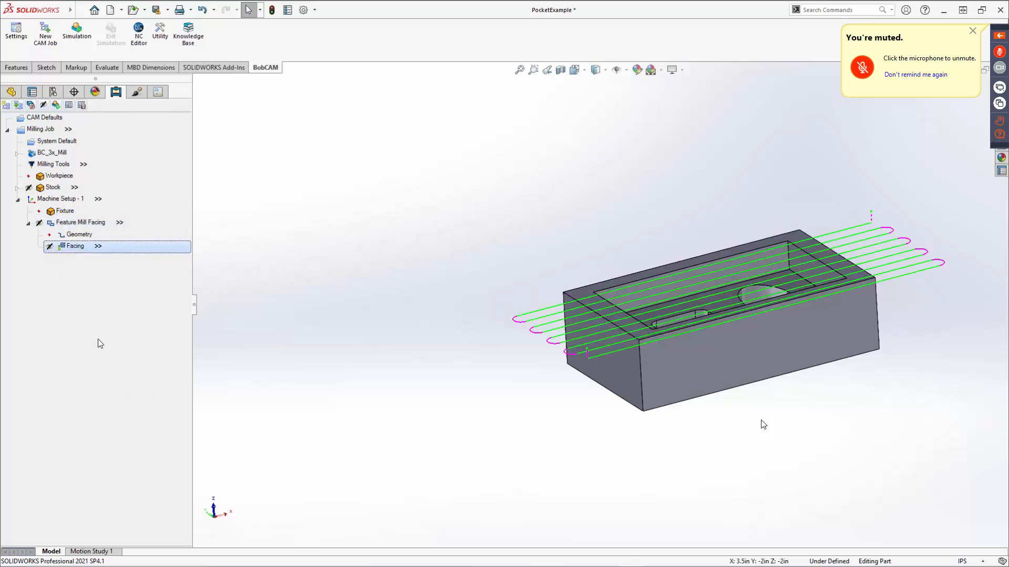
pyautogui.click(75, 221)
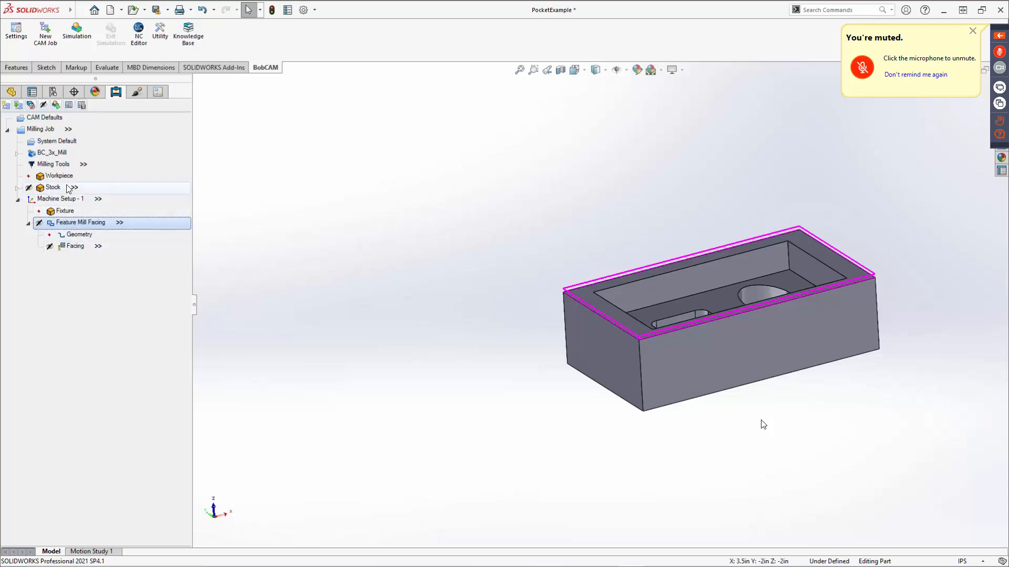
pyautogui.click(27, 223)
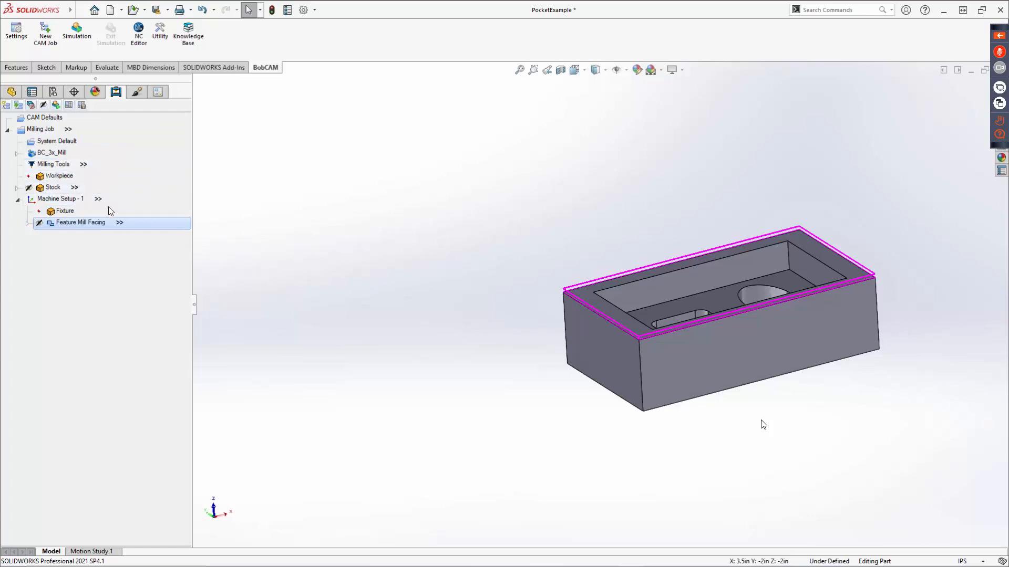
# Enter 951 as the program number in the Milling Job's quick-edit data and close it.
pyautogui.click(69, 131)
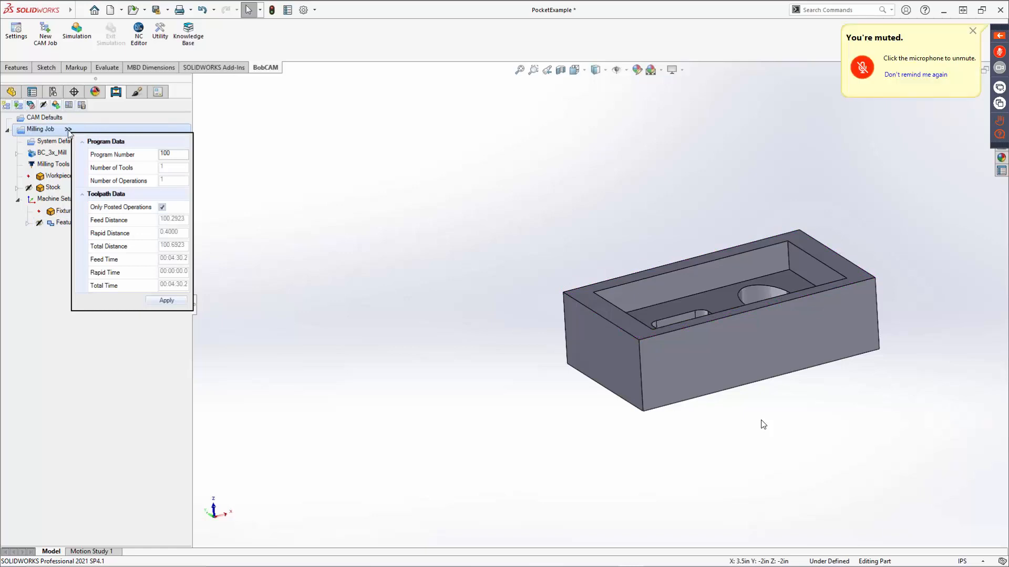
pyautogui.click(173, 157)
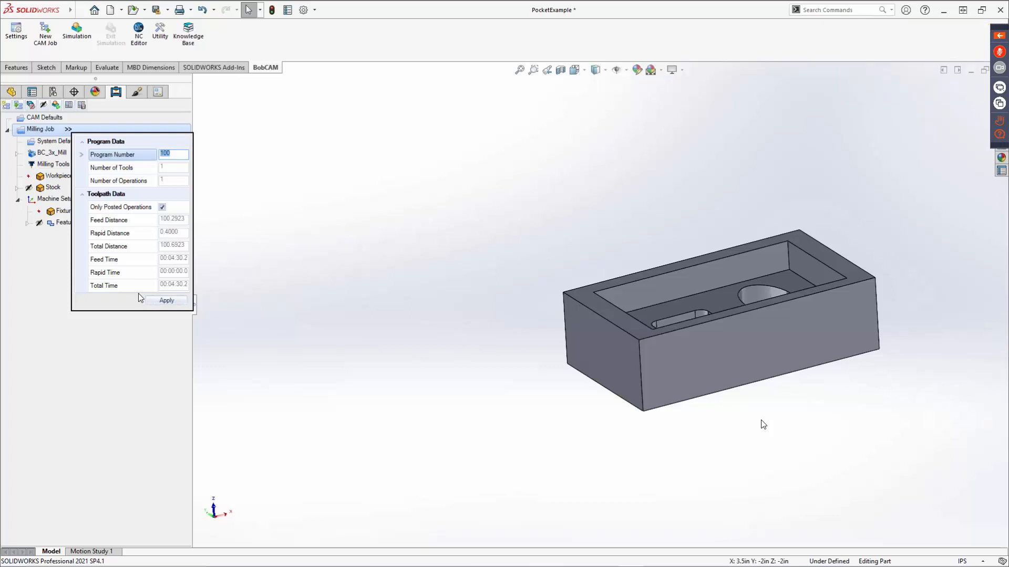
pyautogui.write('951')
pyautogui.click(216, 293)
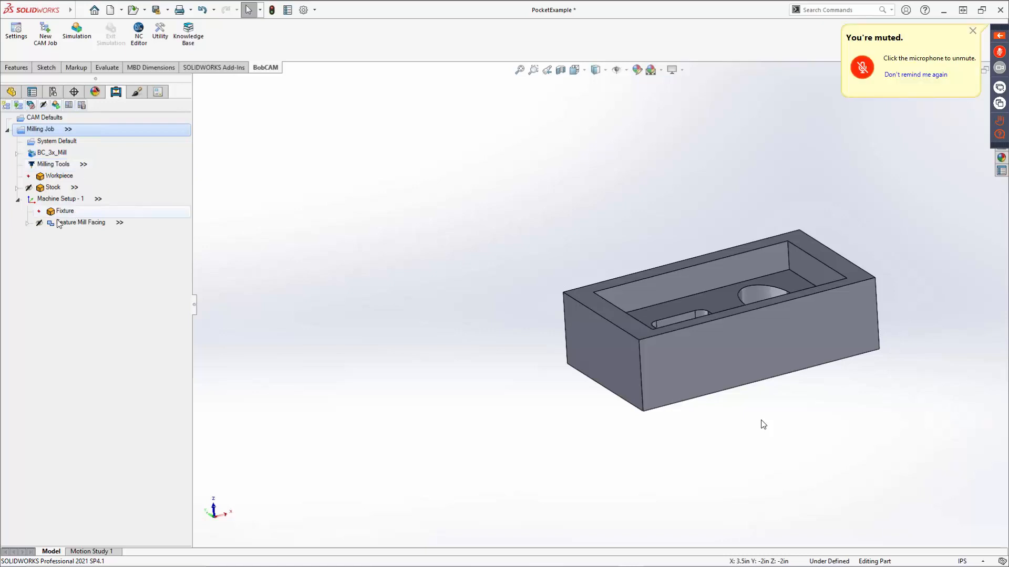
# Review the Facing operation's feeds and speeds, toggling Use System Feeds and Speeds on and off, and collapse the feature again.
pyautogui.click(28, 222)
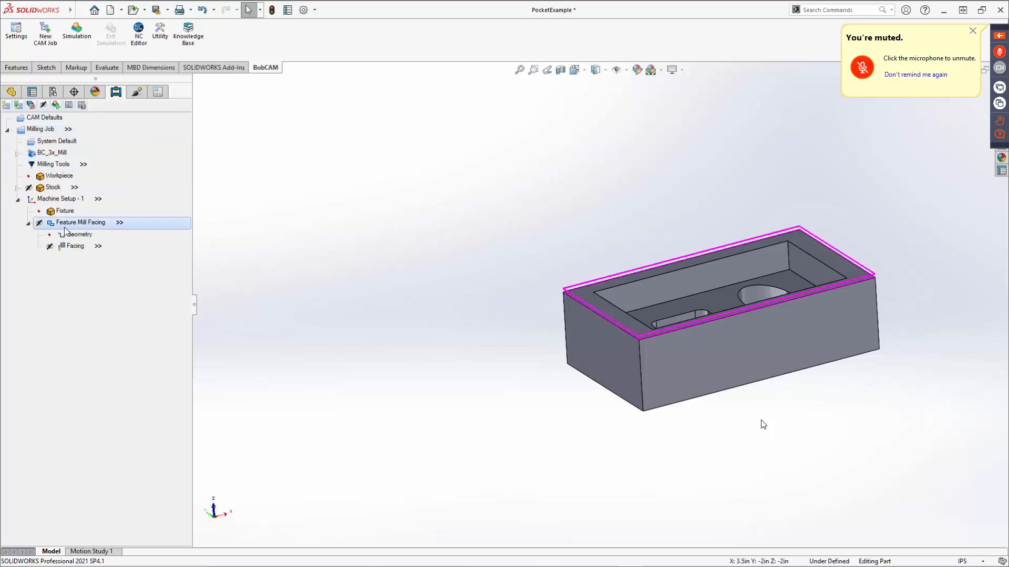
pyautogui.click(98, 246)
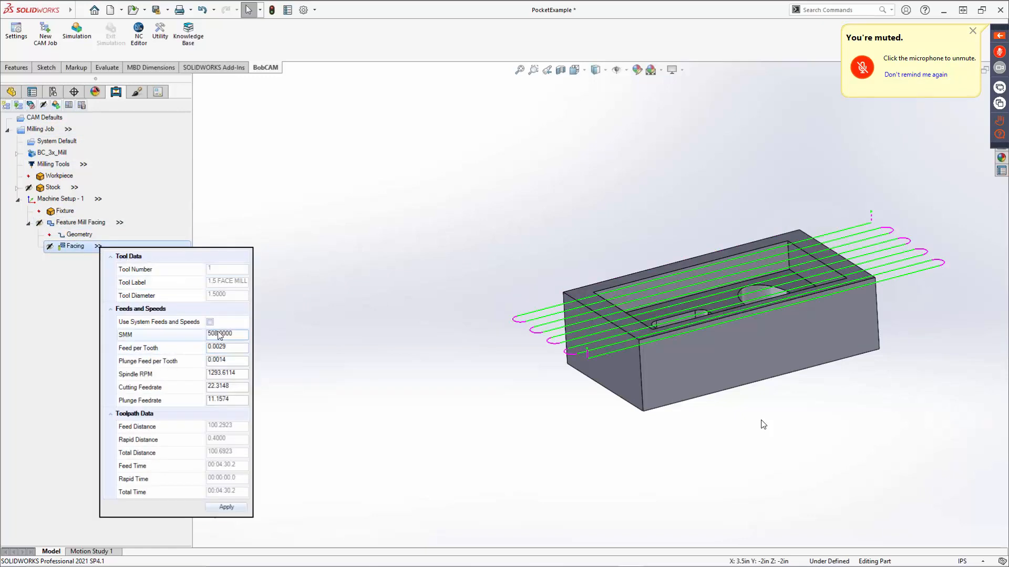
pyautogui.click(211, 322)
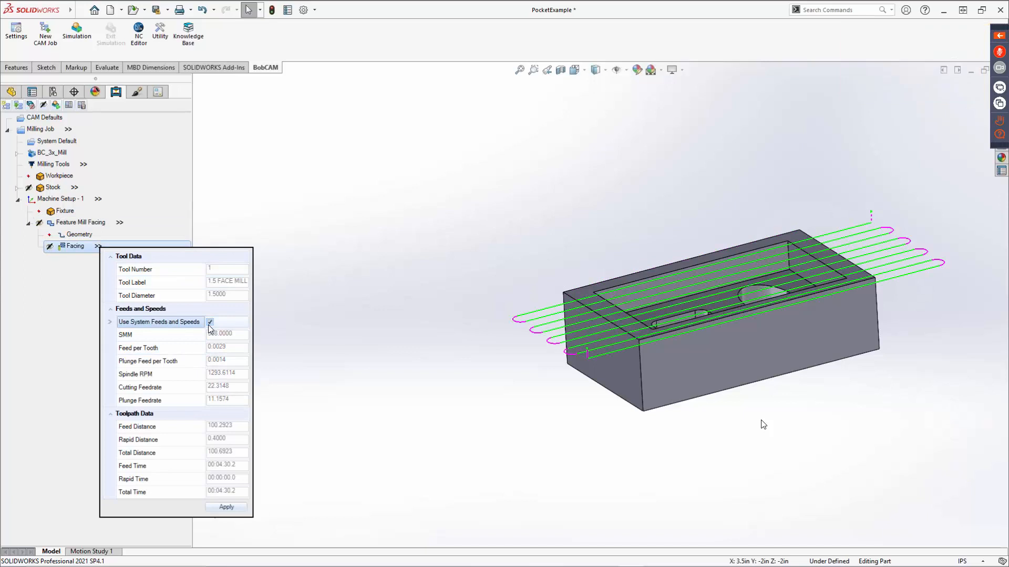
pyautogui.click(209, 323)
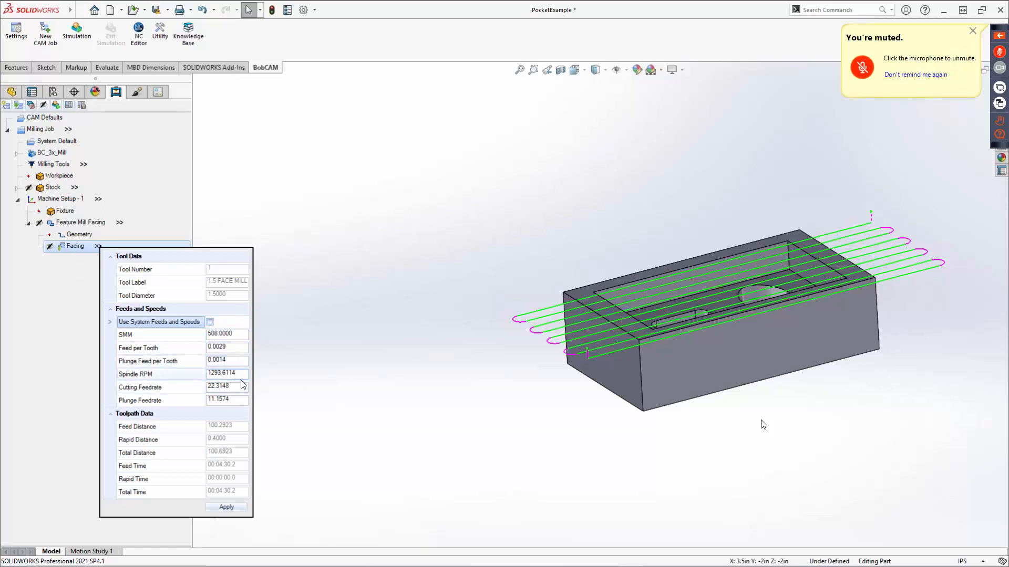
pyautogui.click(201, 388)
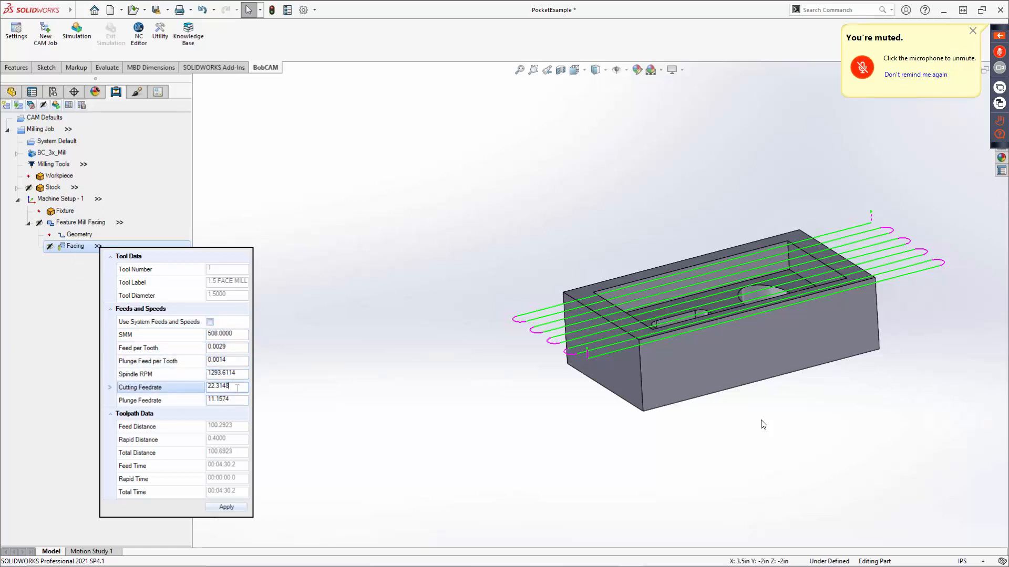
pyautogui.click(189, 397)
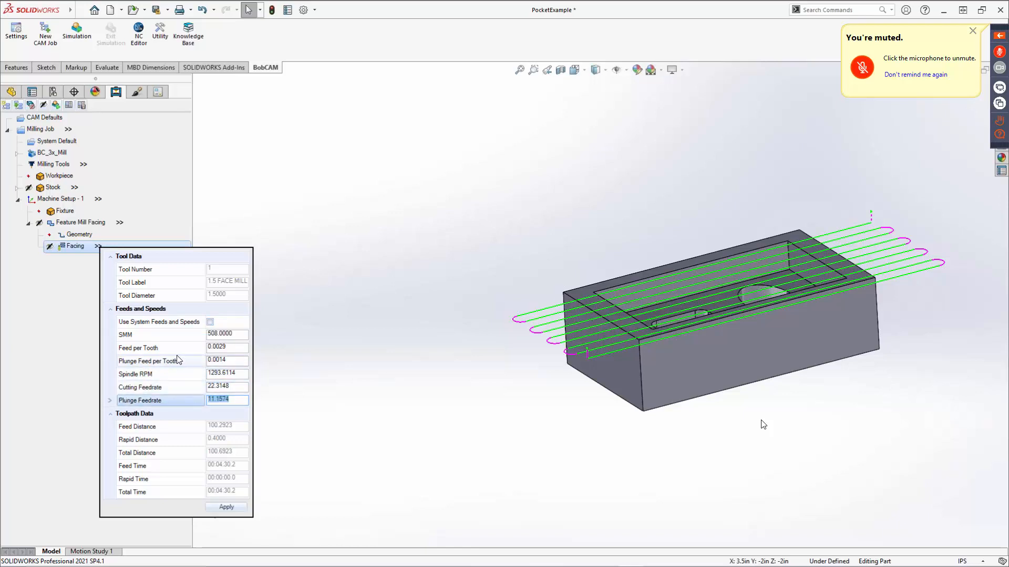
pyautogui.click(36, 316)
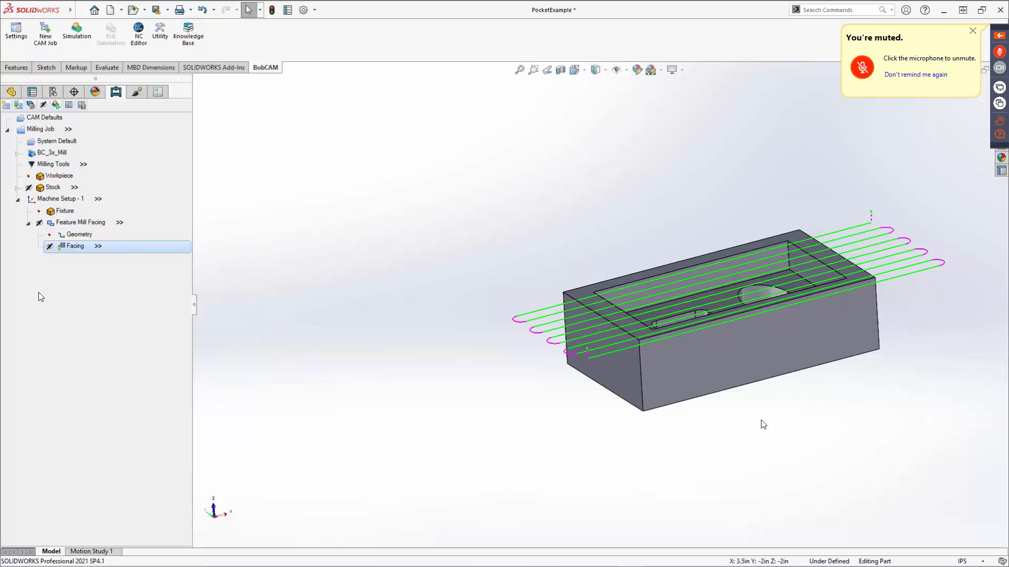
pyautogui.click(29, 224)
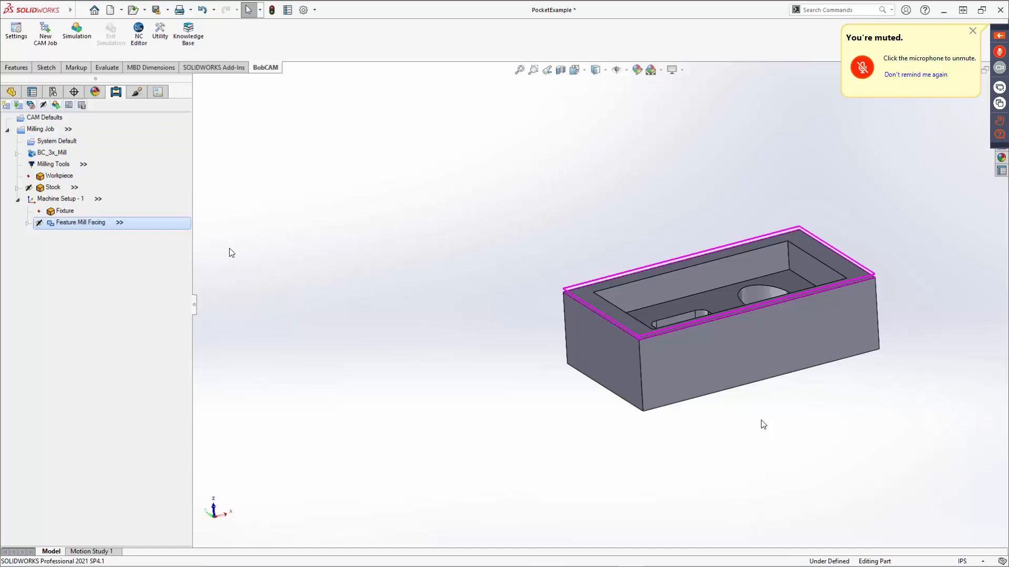
# Add a Mill 2 Axis feature to Machine Setup - 1 and start its geometry selection.
pyautogui.moveTo(748, 351)
pyautogui.mouseDown(button='middle')
pyautogui.moveTo(744, 336)
pyautogui.moveTo(752, 369)
pyautogui.mouseUp(button='middle')
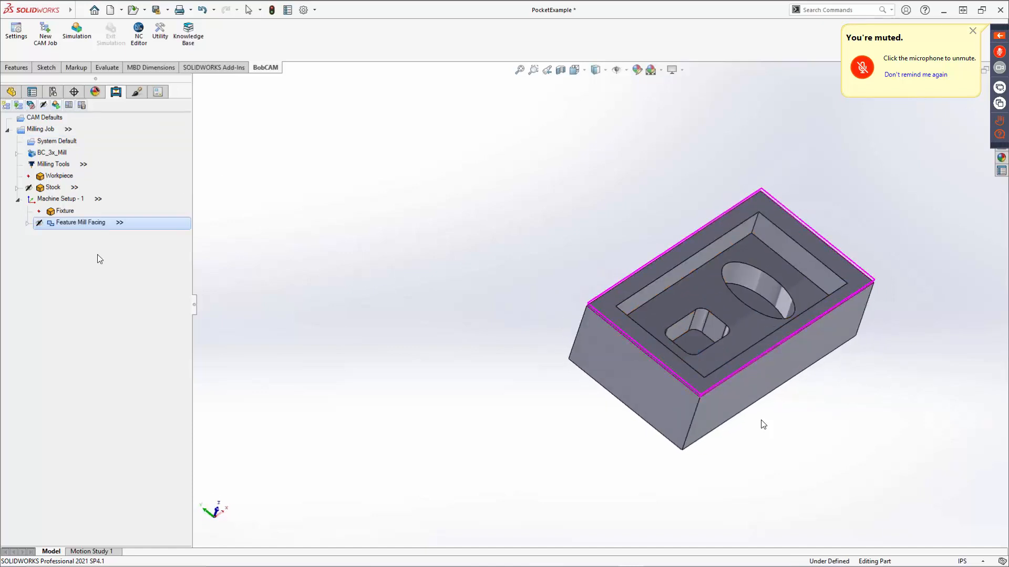
pyautogui.rightClick(71, 201)
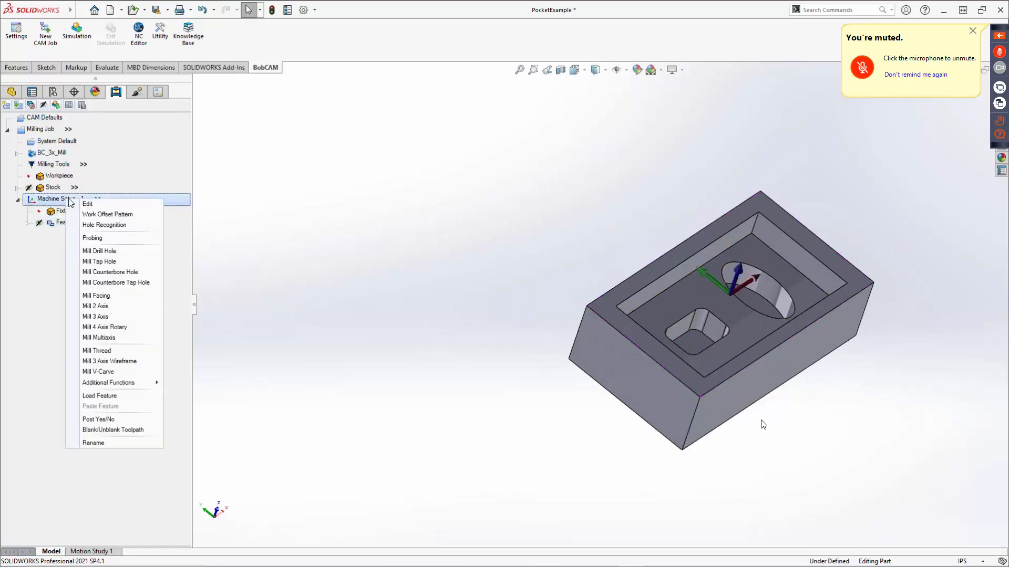
pyautogui.click(110, 309)
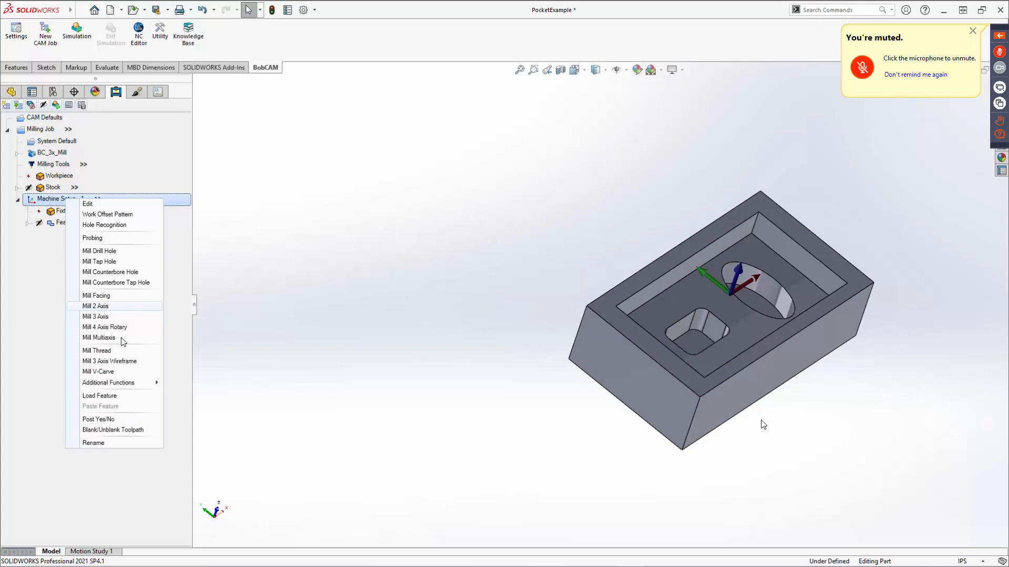
pyautogui.click(472, 191)
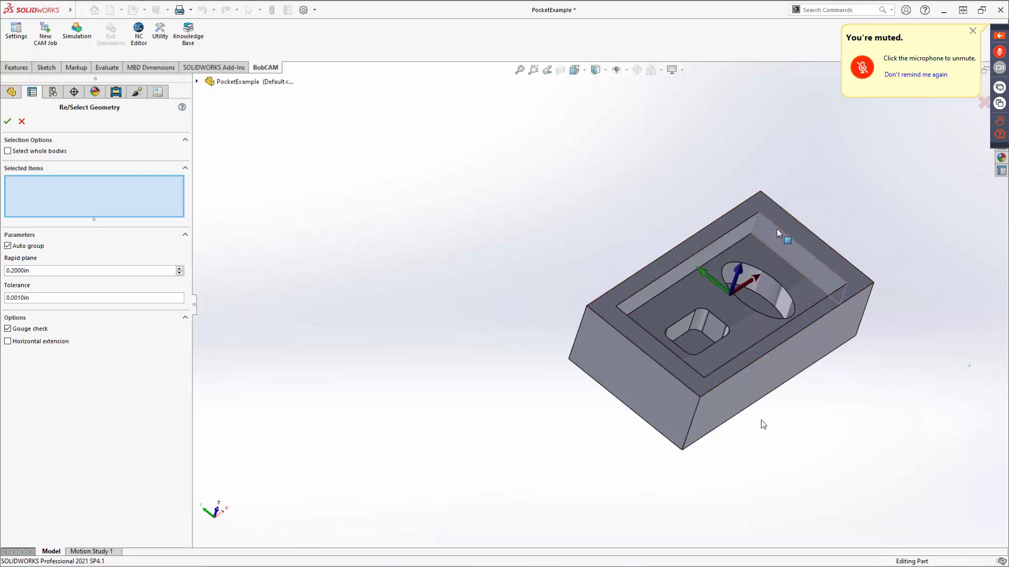
# Try selecting a loop at the pocket's upper edge, an adjoining upper edge and a pocket wall face, and clear the selections.
pyautogui.rightClick(778, 233)
pyautogui.click(692, 180)
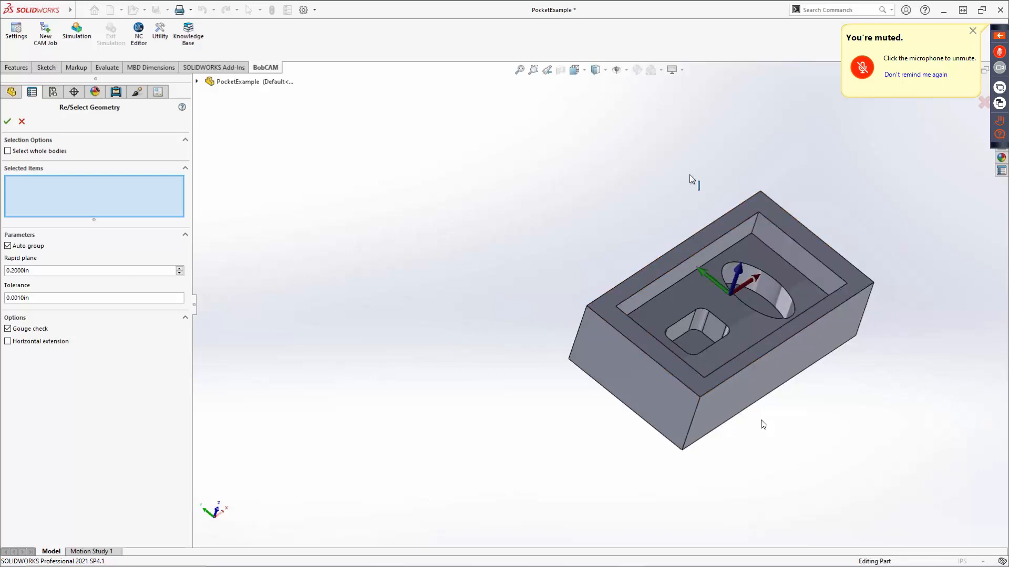
pyautogui.rightClick(772, 225)
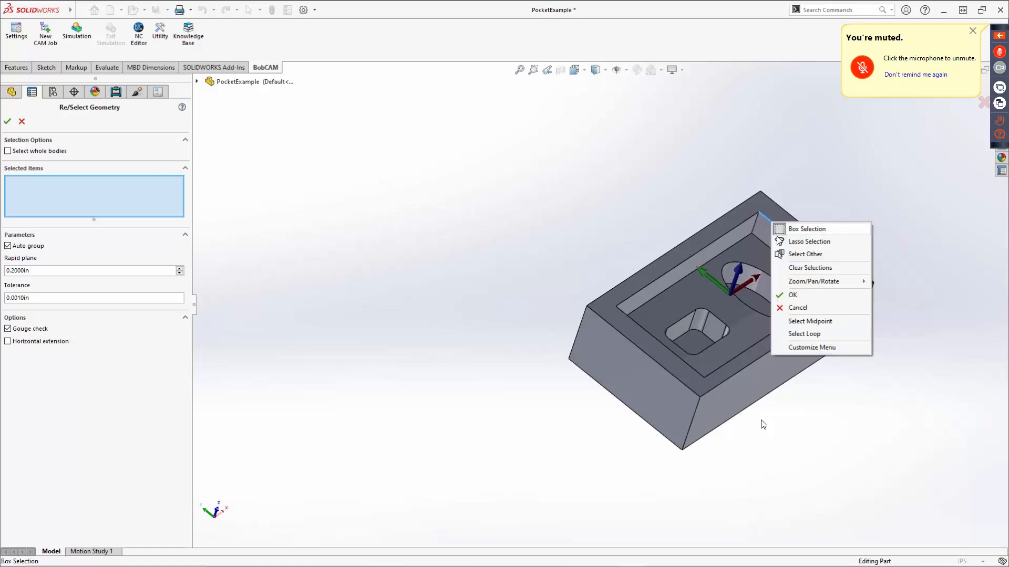
pyautogui.click(797, 334)
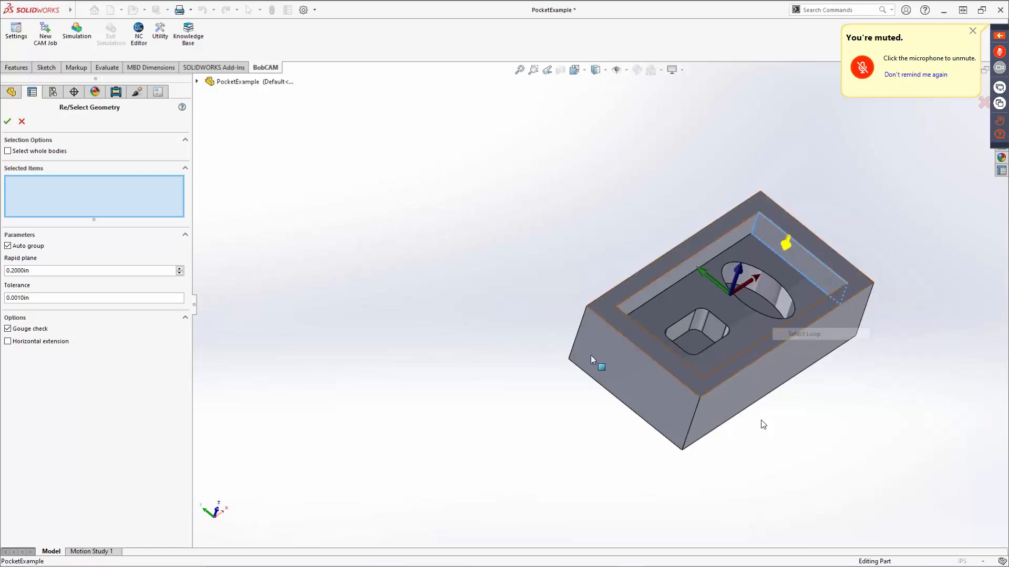
pyautogui.click(837, 296)
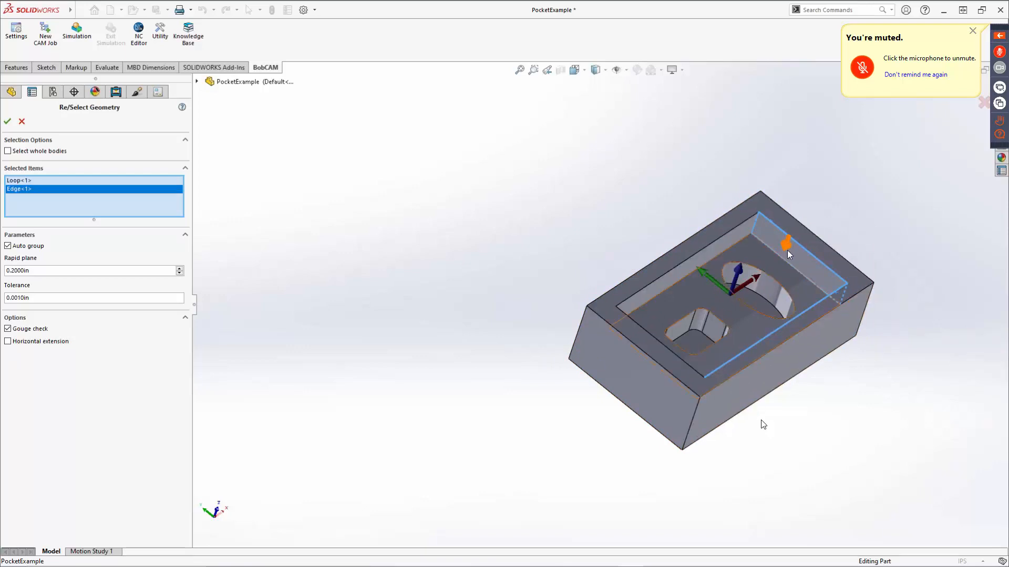
pyautogui.moveTo(788, 251); pyautogui.dragTo(768, 199, button='middle')
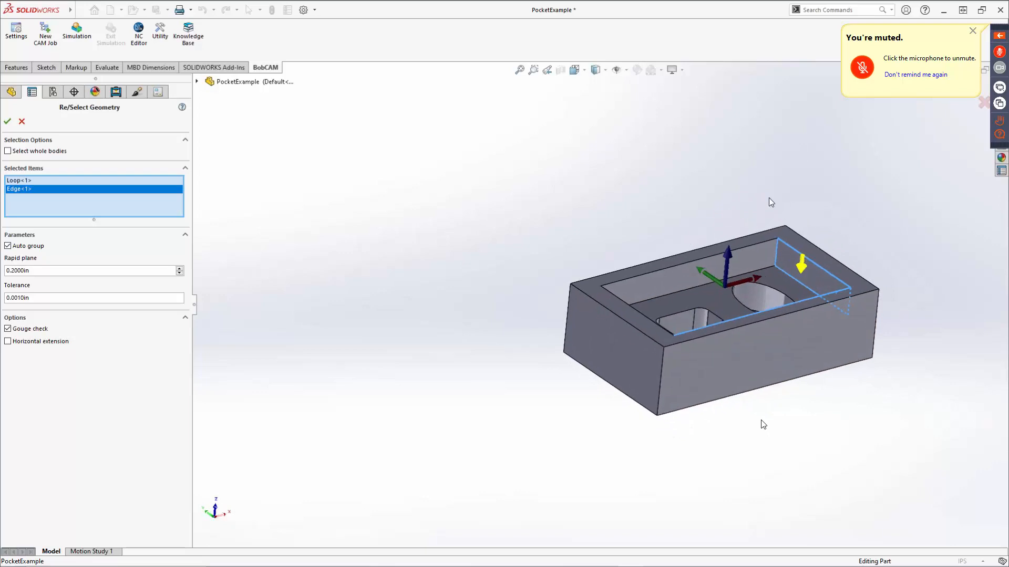
pyautogui.click(806, 266)
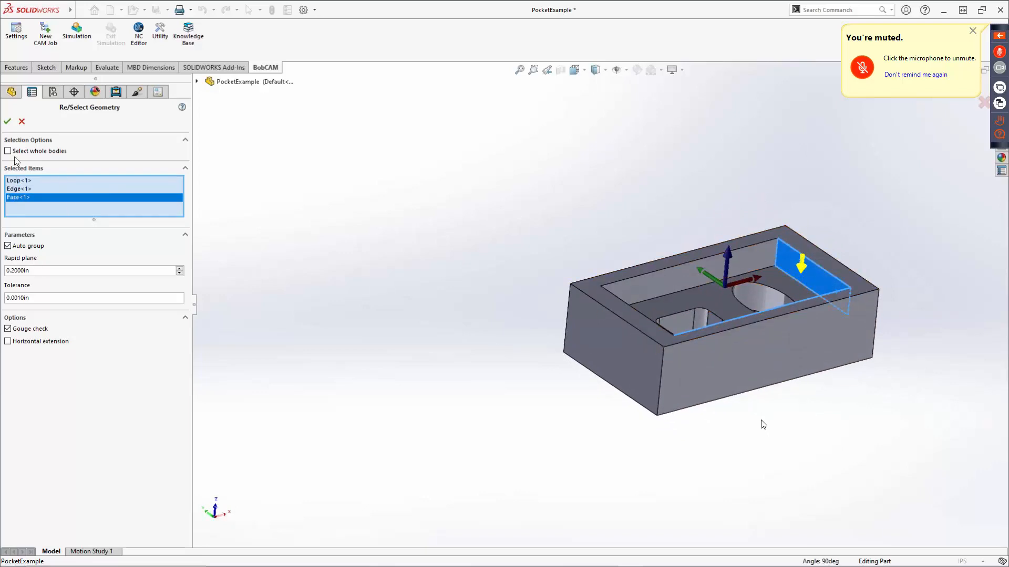
pyautogui.rightClick(94, 206)
pyautogui.click(111, 206)
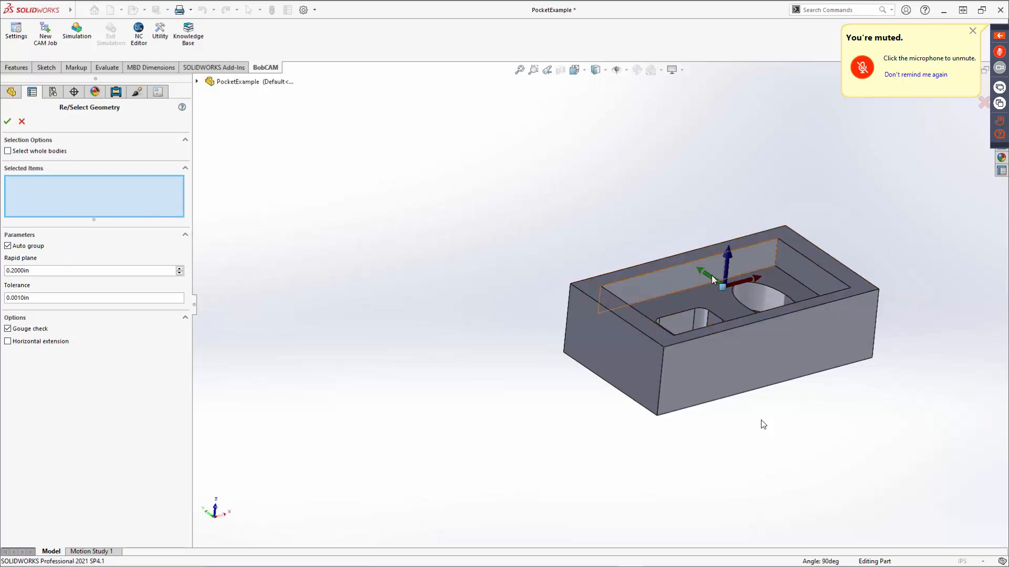
# Select the edge loop around the large pocket's floor as the machining geometry and accept it.
pyautogui.rightClick(705, 288)
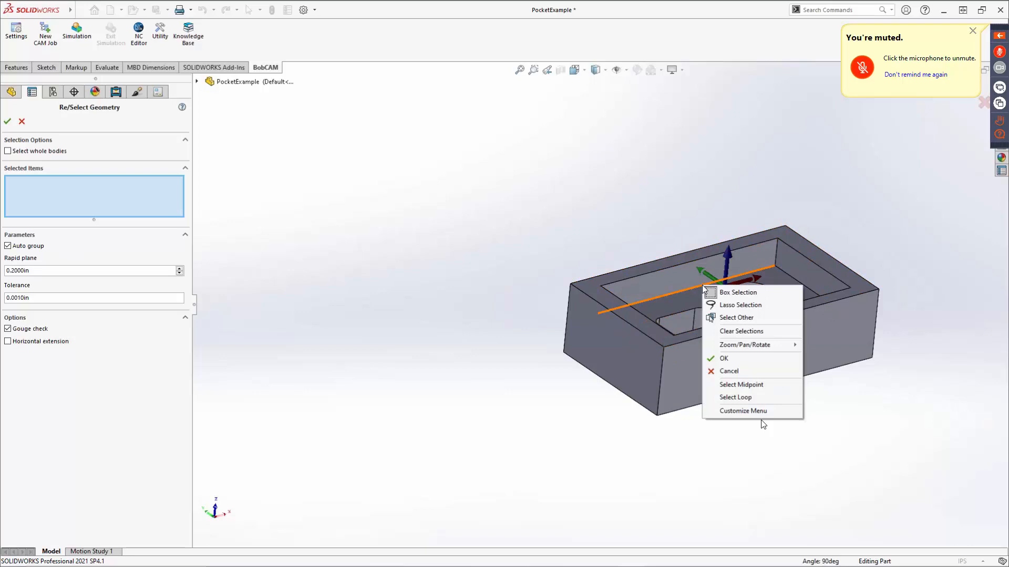
pyautogui.click(726, 398)
pyautogui.moveTo(429, 296); pyautogui.dragTo(448, 335, button='middle')
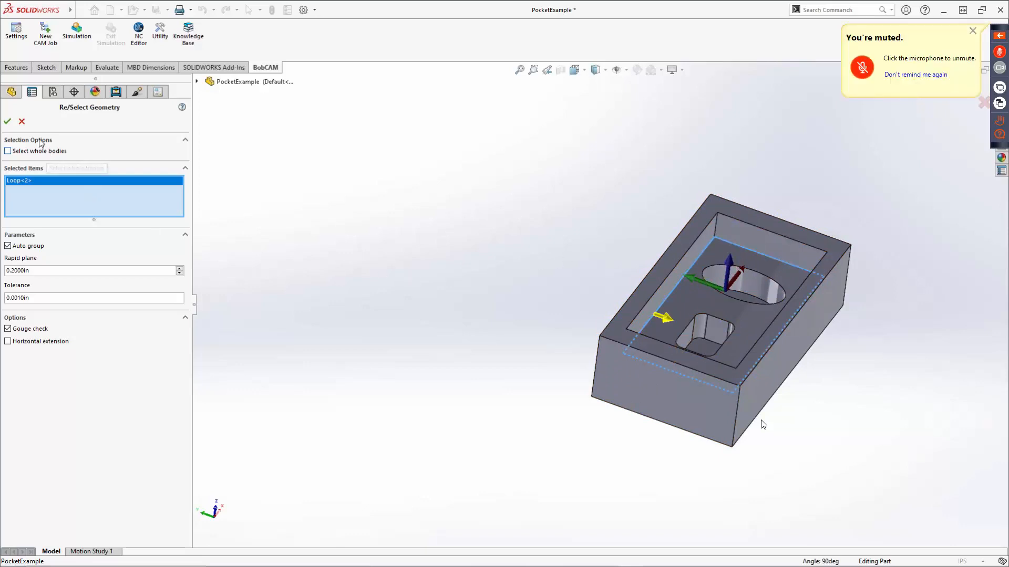
pyautogui.click(7, 122)
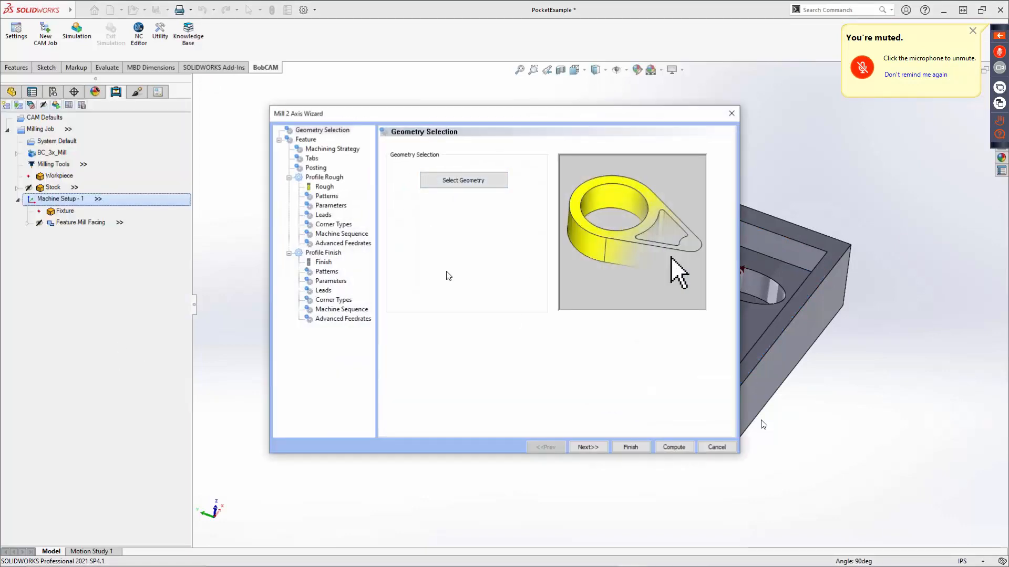
# Define the feature's Total Depth by picking a point on the pocket floor's edge as the bottom.
pyautogui.click(592, 448)
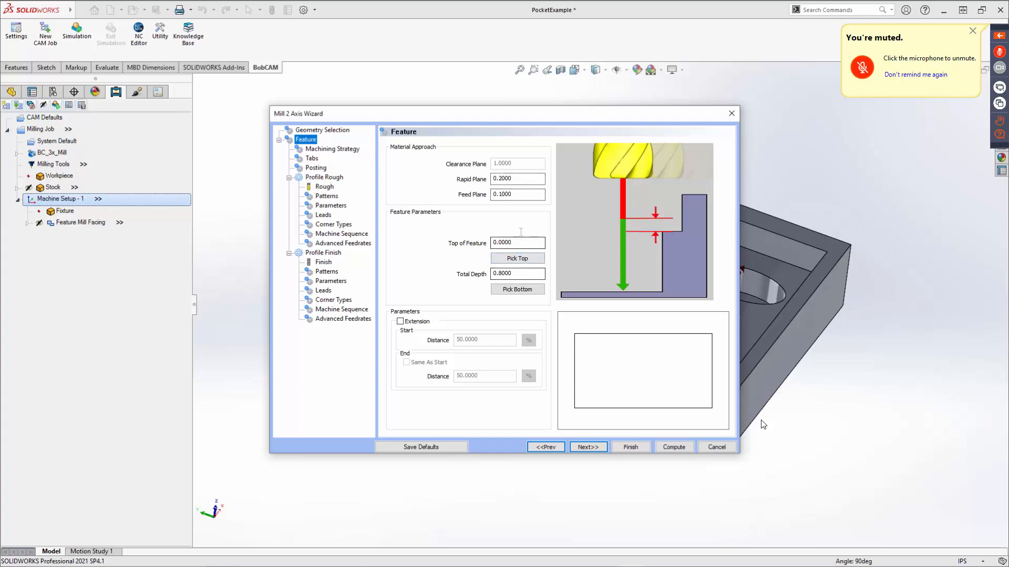
pyautogui.click(522, 293)
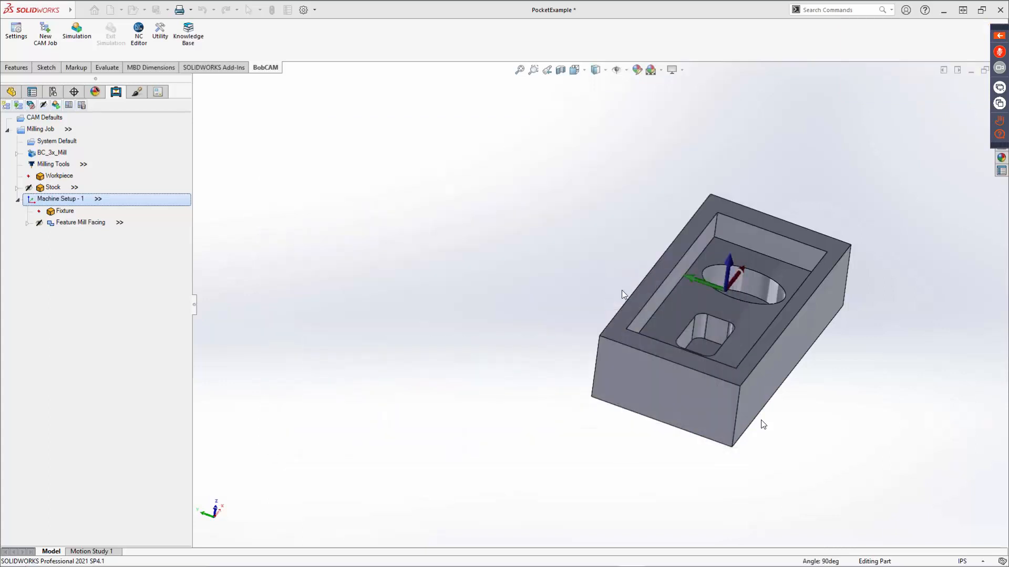
pyautogui.click(727, 243)
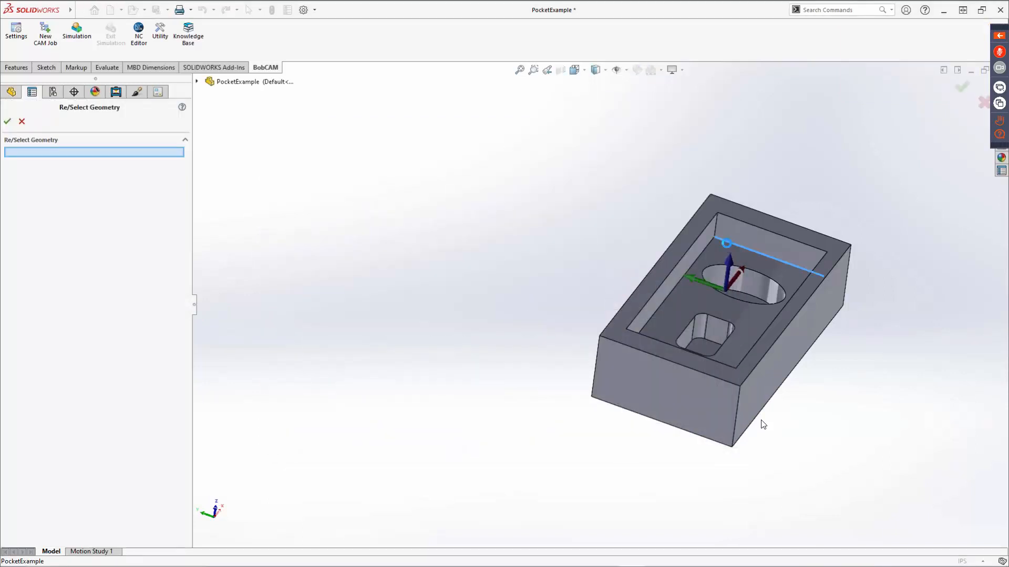
pyautogui.click(8, 121)
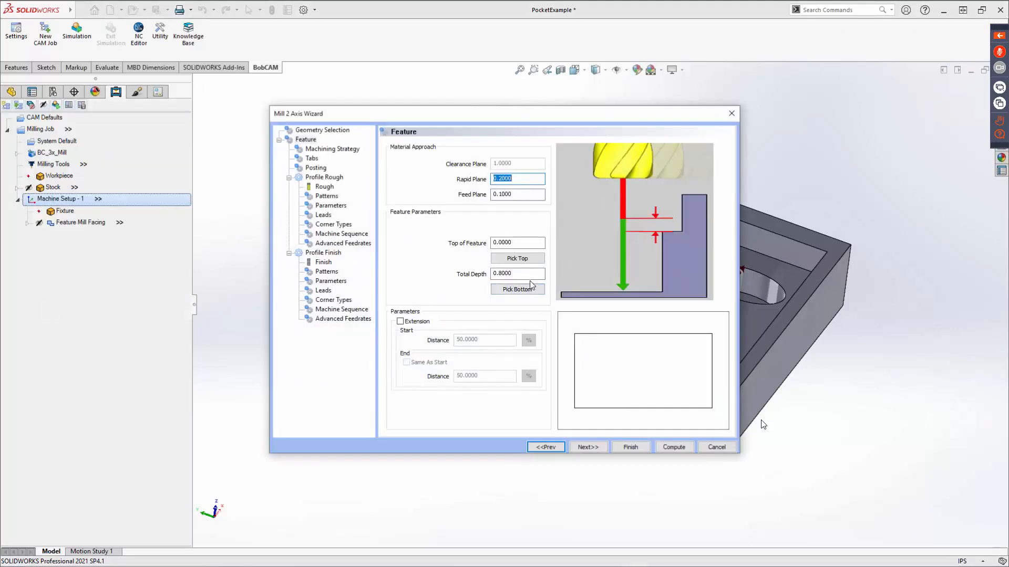
pyautogui.click(528, 275)
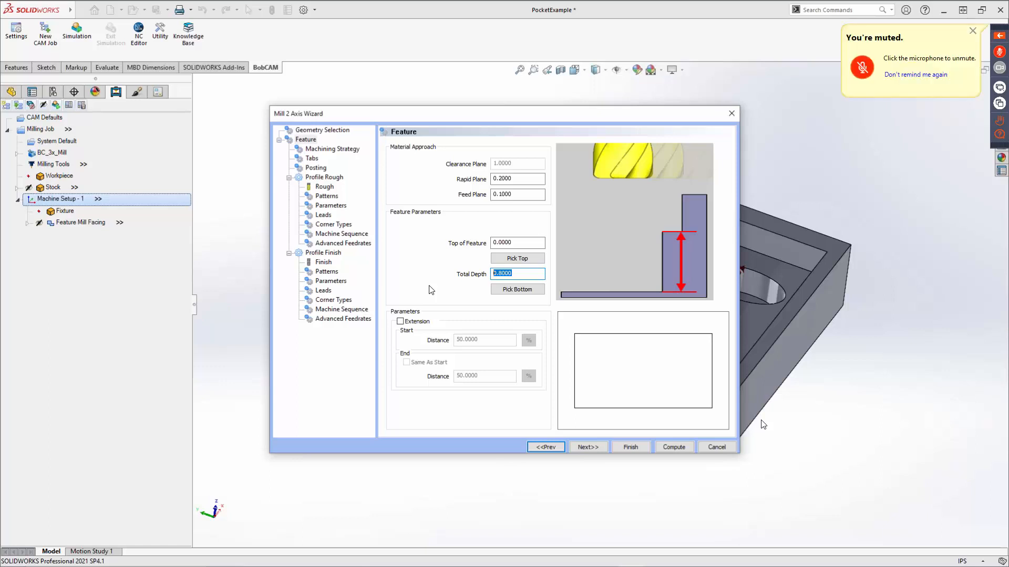
# Try the feature's Extension option, switching the start distance between percentage and a 0.2000 distance, and turn the option off again.
pyautogui.click(400, 322)
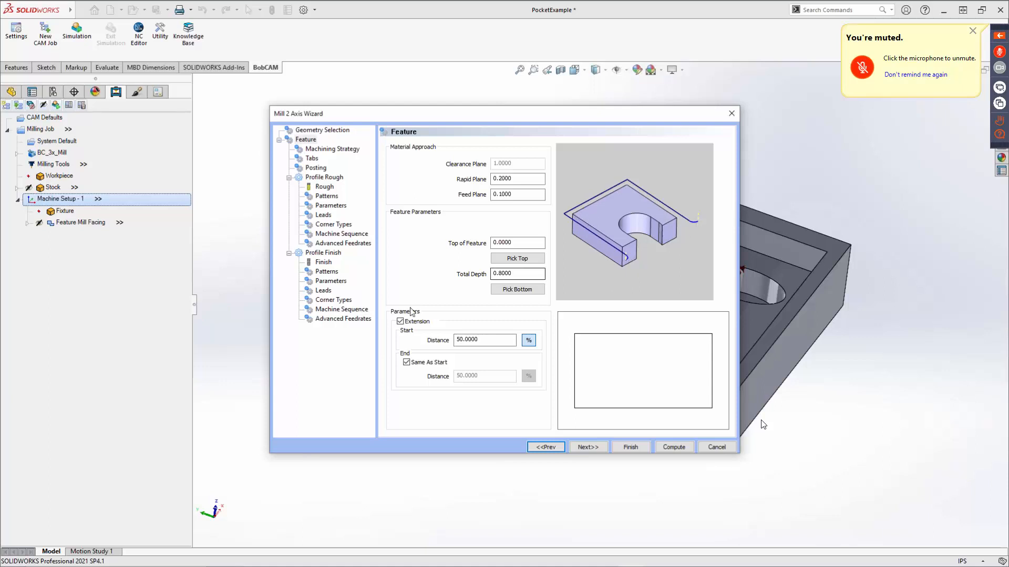
pyautogui.doubleClick(501, 339)
pyautogui.click(530, 341)
pyautogui.click(530, 341)
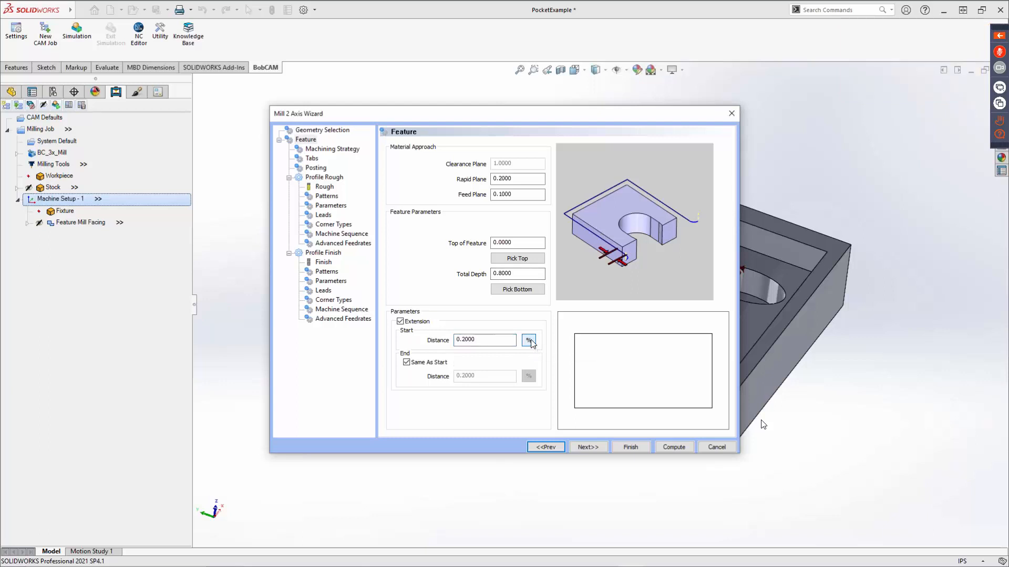
pyautogui.doubleClick(488, 342)
pyautogui.click(400, 323)
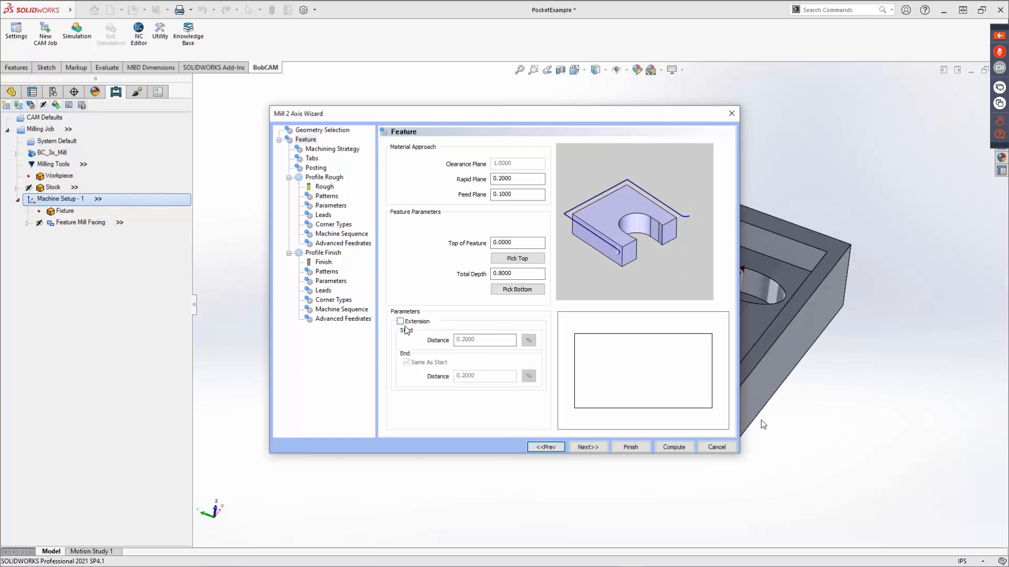
# Choose the Pocketing machining strategy and preview the Engraving entry among the available operations.
pyautogui.click(590, 447)
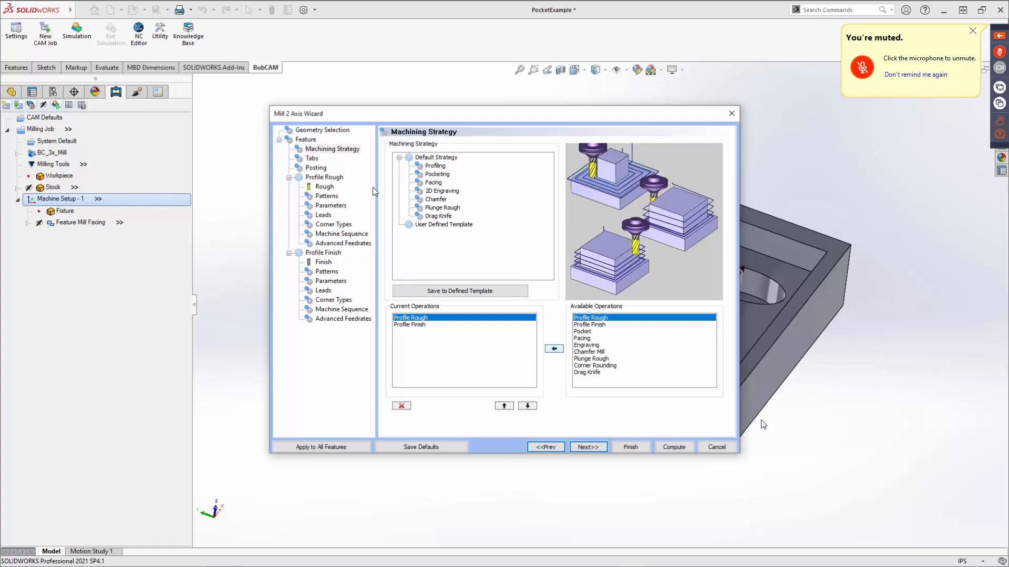
pyautogui.click(436, 175)
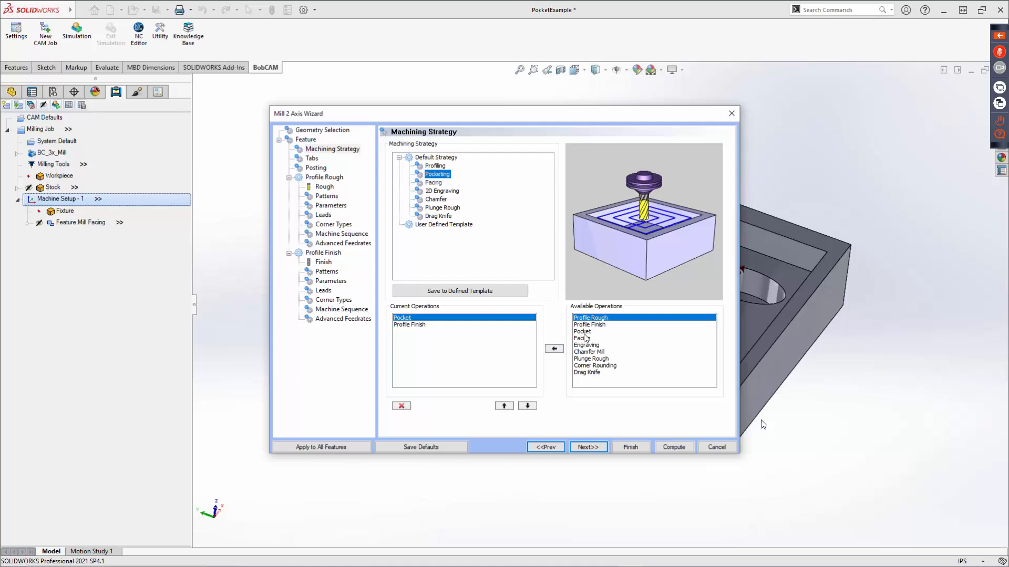
pyautogui.click(580, 345)
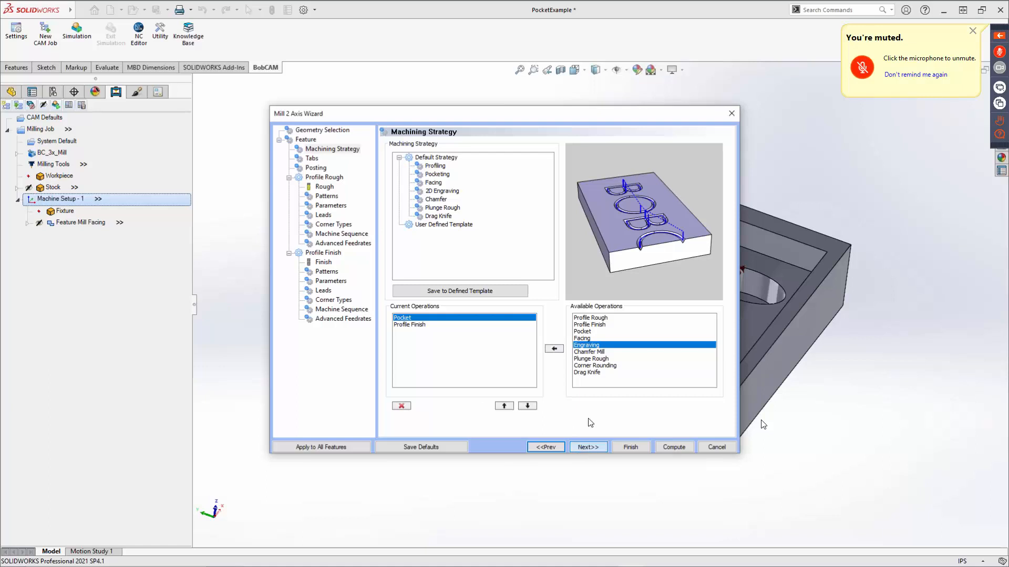
# Review the Tabs and Posting settings, switching Contour Ramping Output to Line Moves and back to Arc Moves.
pyautogui.click(587, 447)
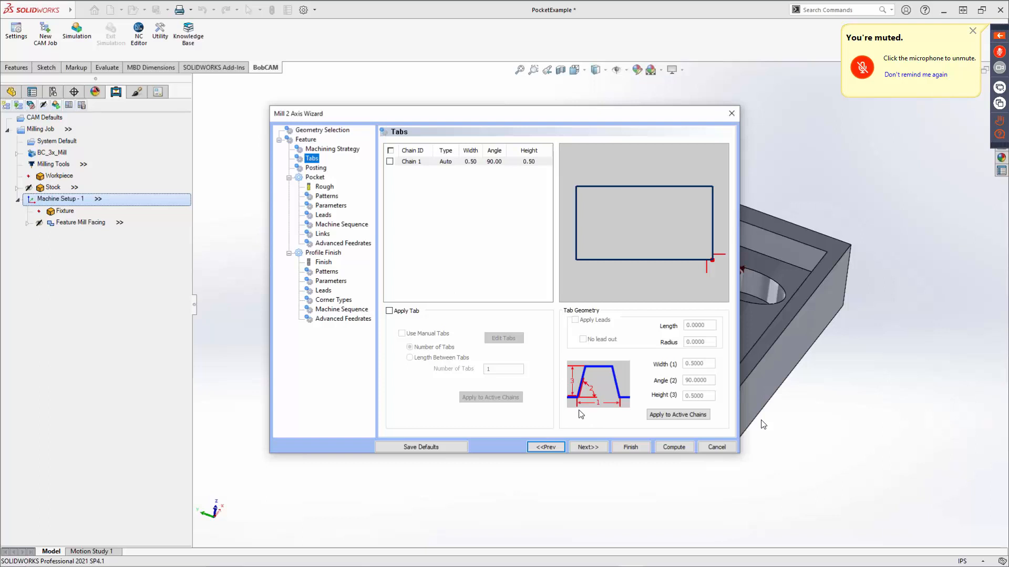
pyautogui.click(594, 448)
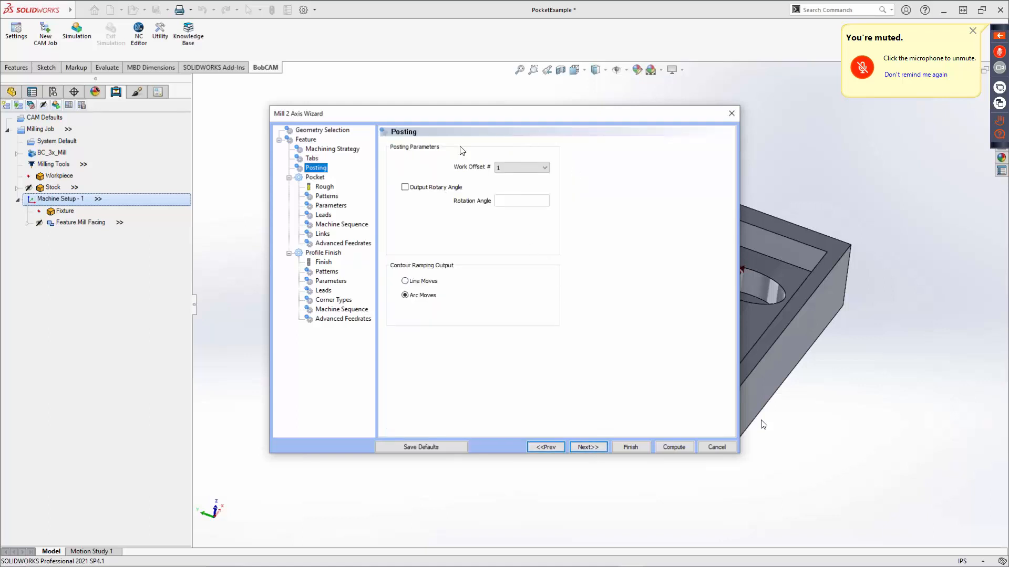
pyautogui.click(405, 282)
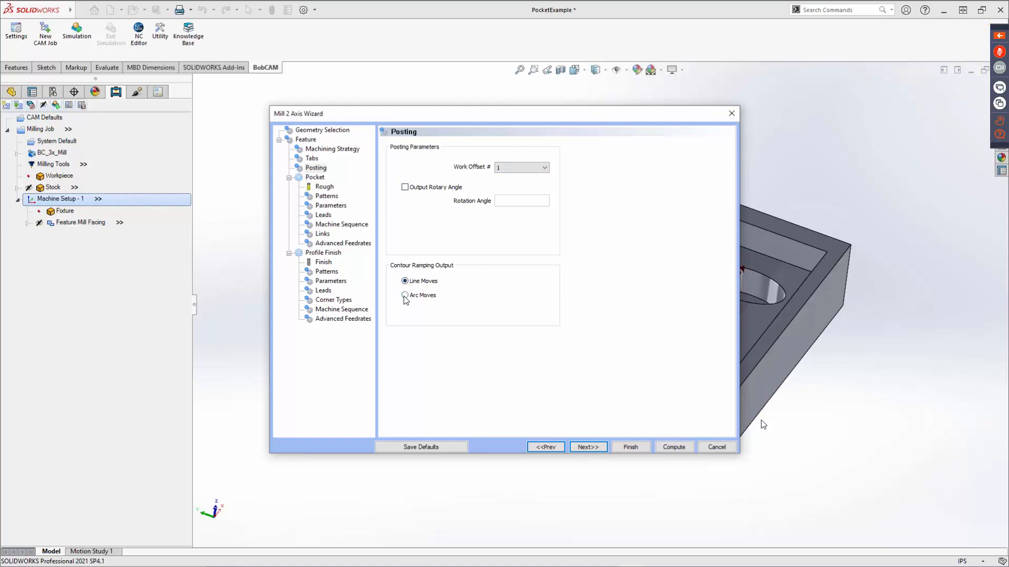
pyautogui.click(405, 296)
# Assign the 3/8 FLAT ENDMILL - STANDARD from the ENDMILL ROUGH tool library to the Pocket roughing operation.
pyautogui.click(586, 447)
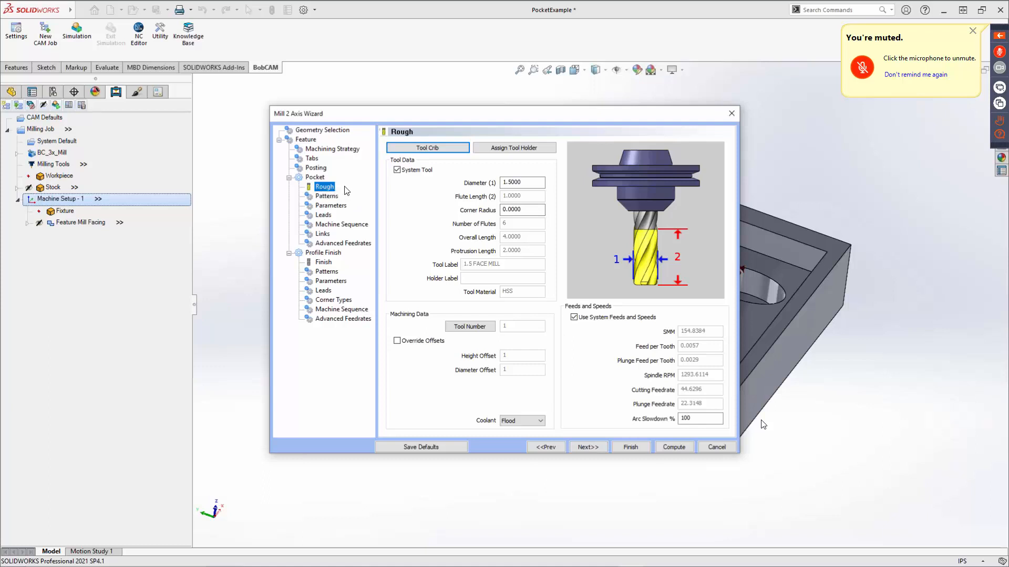
pyautogui.click(434, 146)
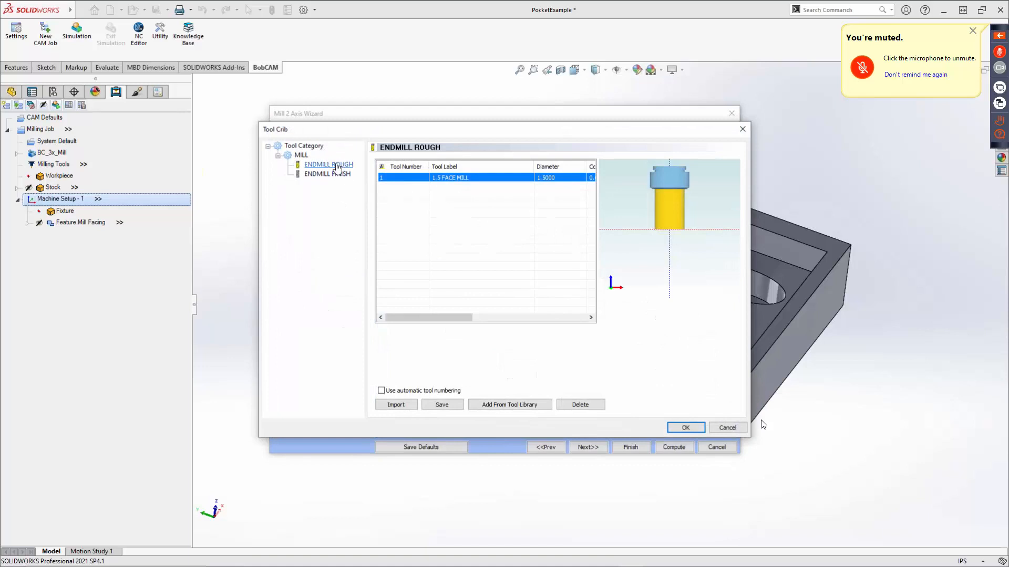
pyautogui.click(331, 165)
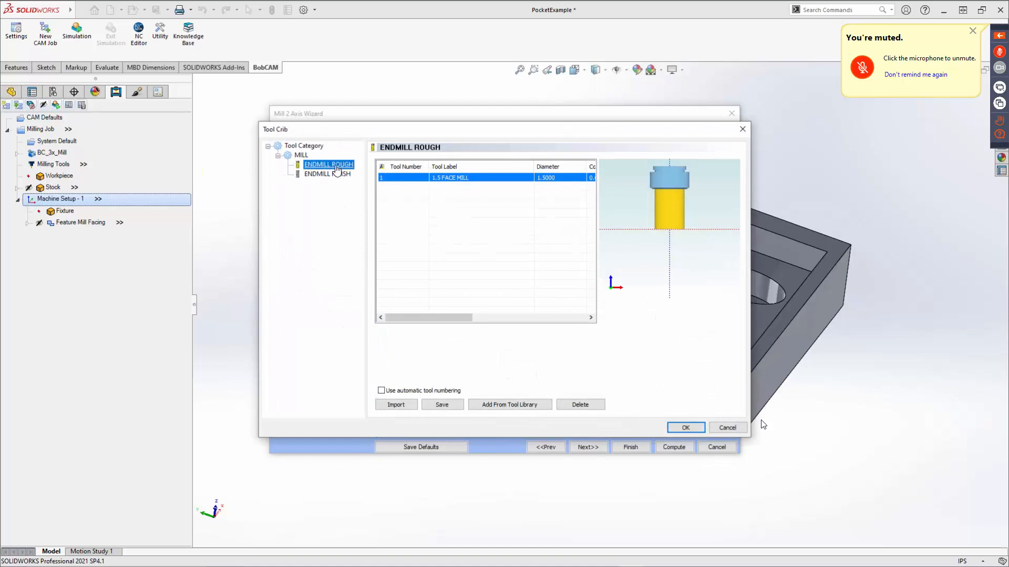
pyautogui.click(486, 405)
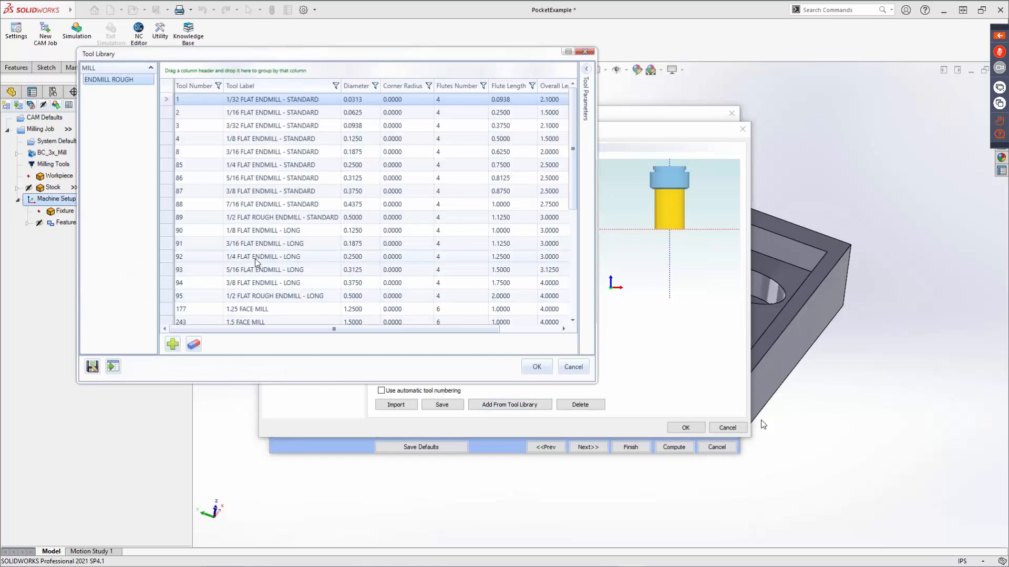
pyautogui.click(260, 191)
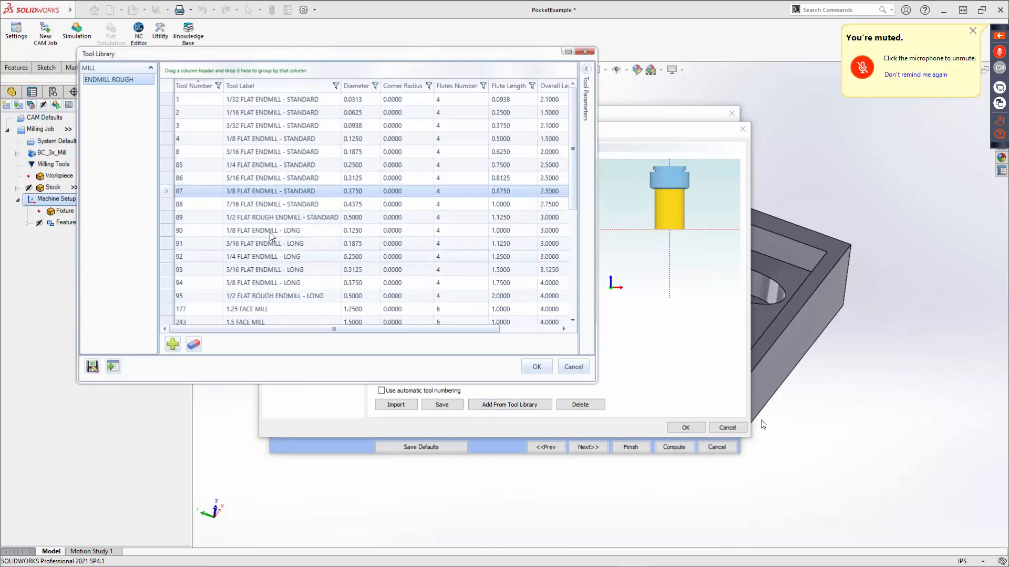
pyautogui.click(536, 367)
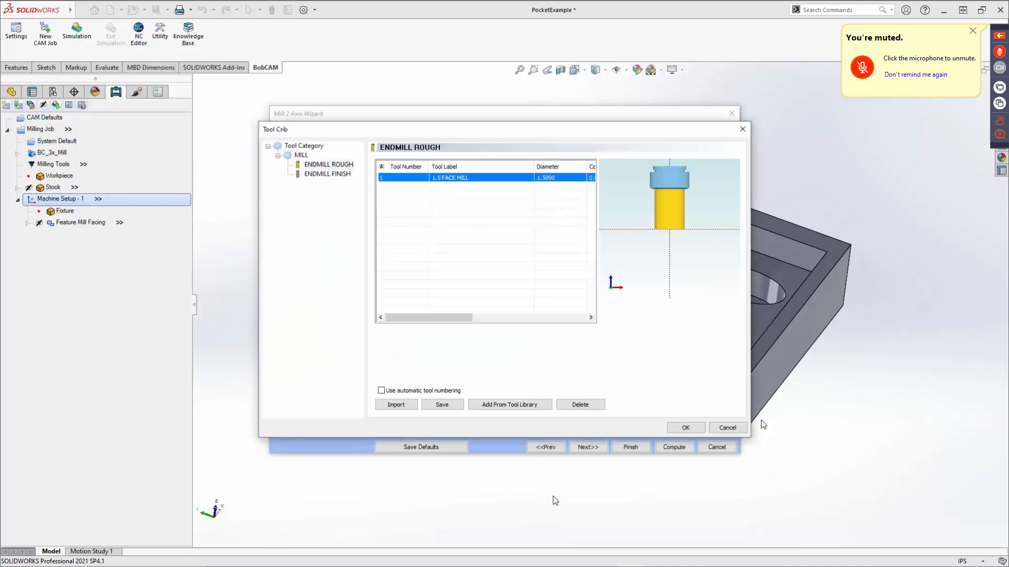
pyautogui.click(683, 430)
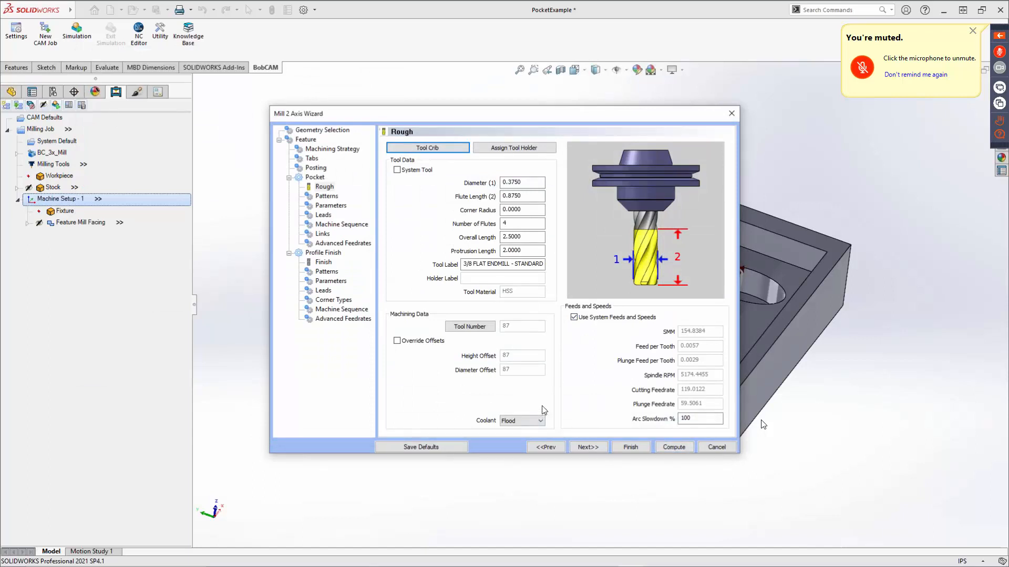
# Check the roughing tool's coolant options and proceed to the Pocket's Patterns settings.
pyautogui.click(538, 423)
pyautogui.click(538, 424)
pyautogui.click(590, 447)
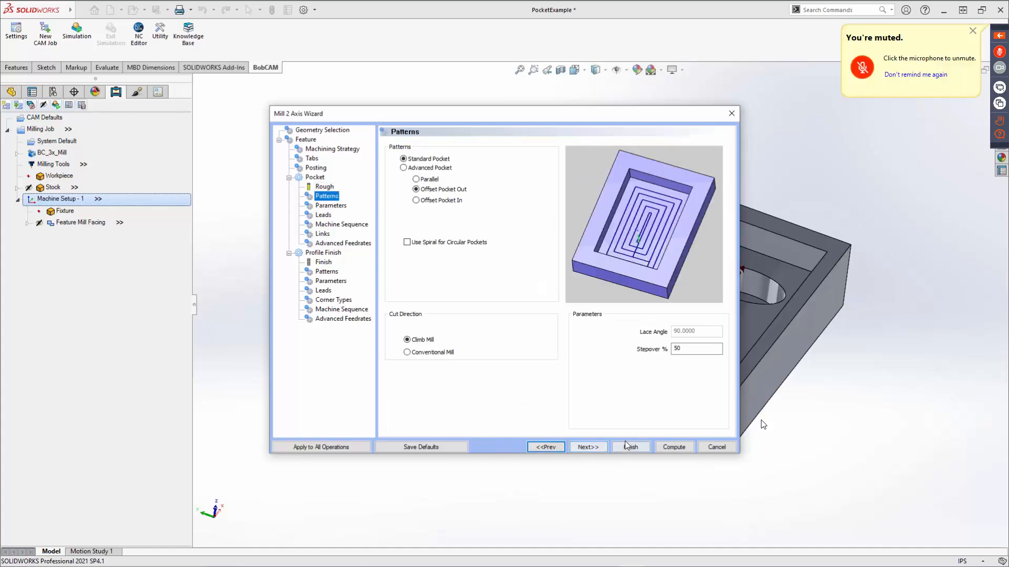
# Use the Standard Pocket pattern for the roughing operation and set its stepover to 30%.
pyautogui.click(419, 160)
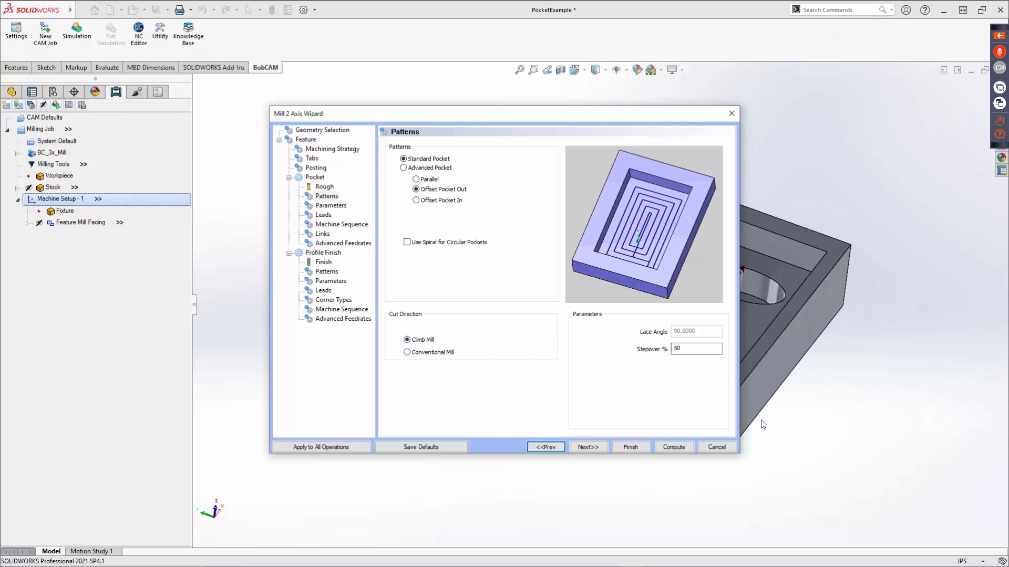
pyautogui.doubleClick(683, 349)
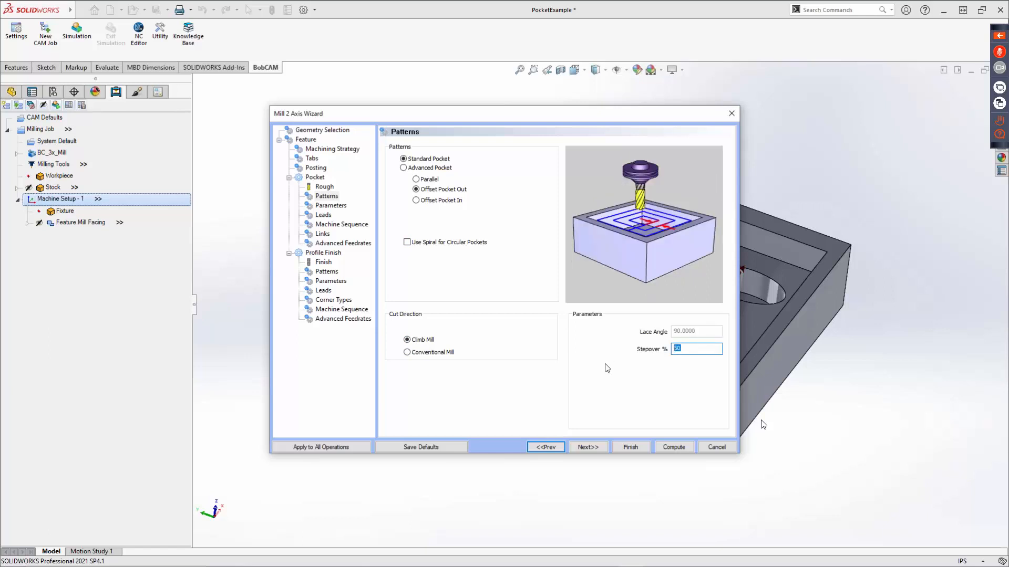
pyautogui.write('30')
# Switch the roughing pattern to Advanced Pocket and preview the Morph Spiral and Adaptive Roughing options.
pyautogui.click(405, 168)
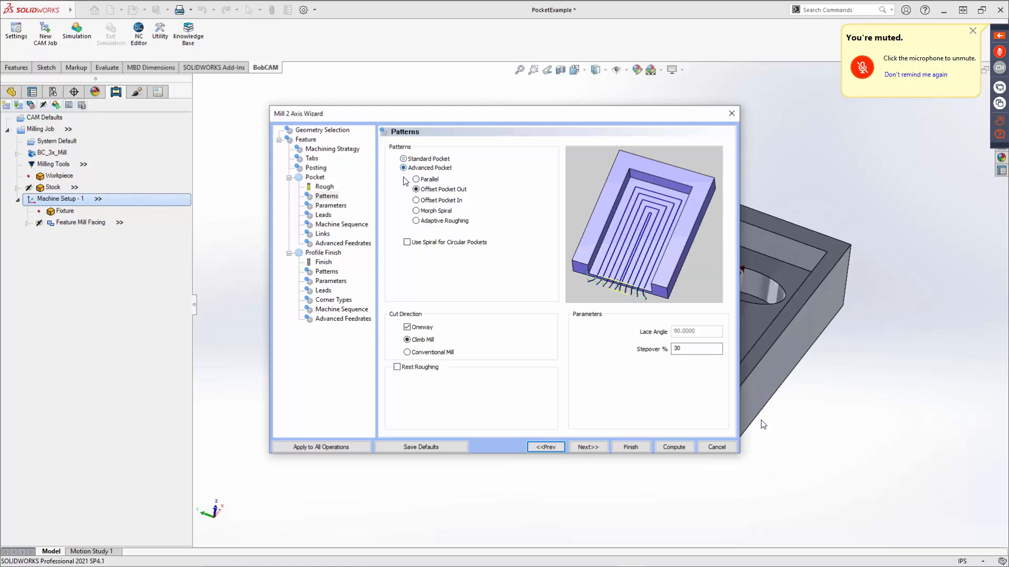
pyautogui.click(420, 212)
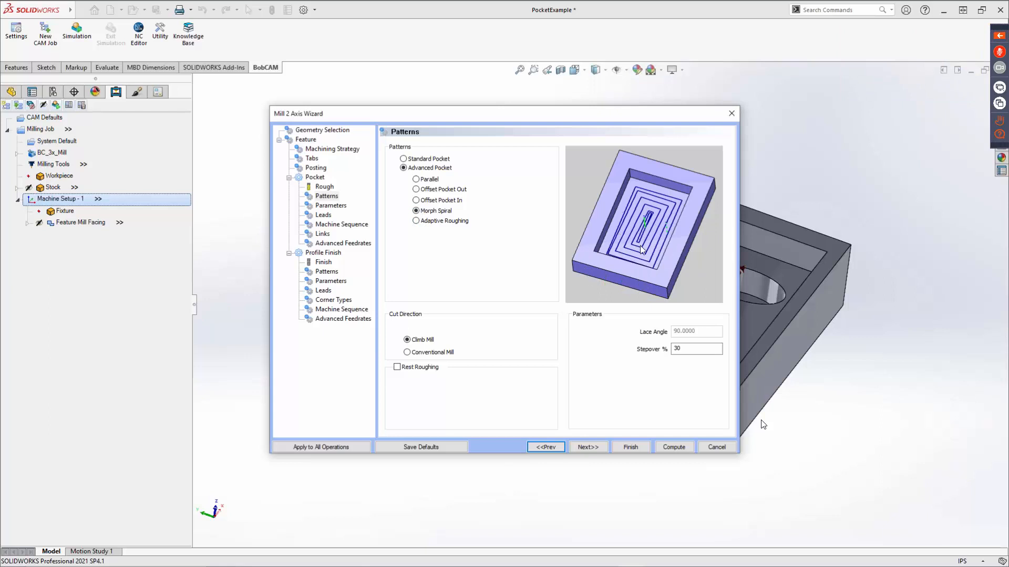
pyautogui.click(428, 221)
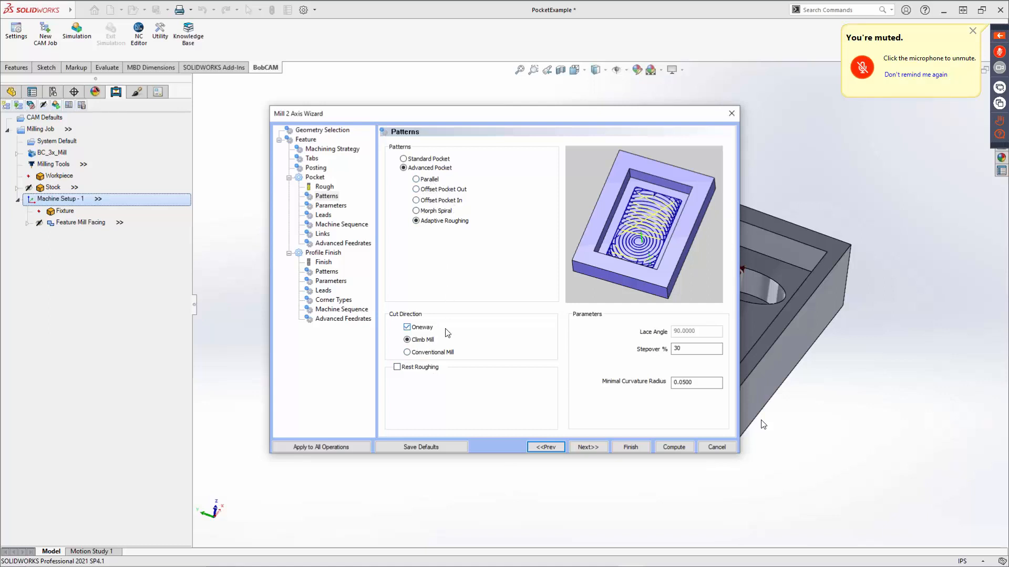
# Preview the Rest Roughing previous-tool settings, leave the option off, and set the Advanced Pocket pattern to Offset Pocket Out.
pyautogui.click(398, 367)
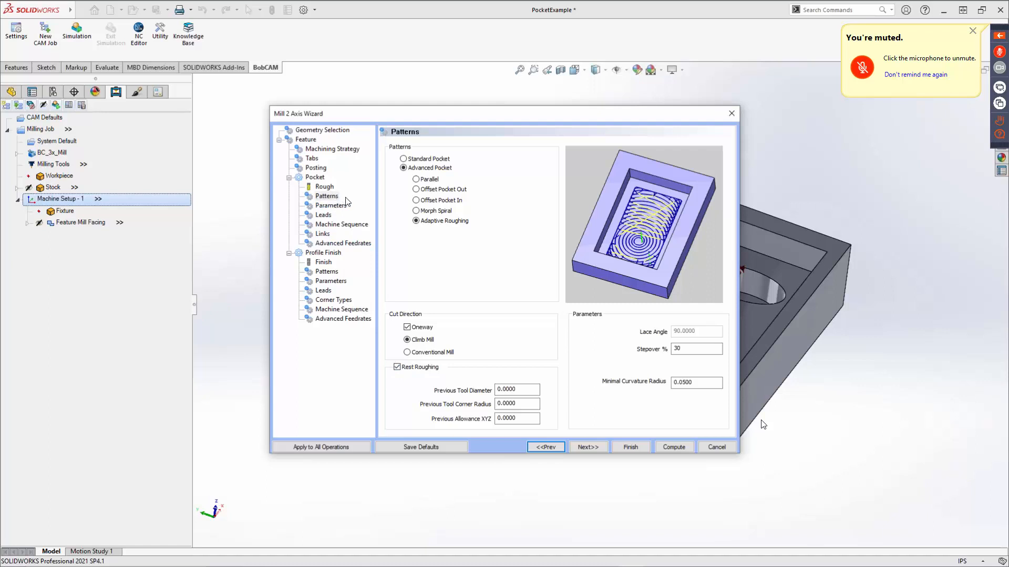
pyautogui.click(398, 367)
pyautogui.click(529, 389)
pyautogui.doubleClick(528, 389)
pyautogui.press('Tab')
pyautogui.press('Tab')
pyautogui.click(397, 368)
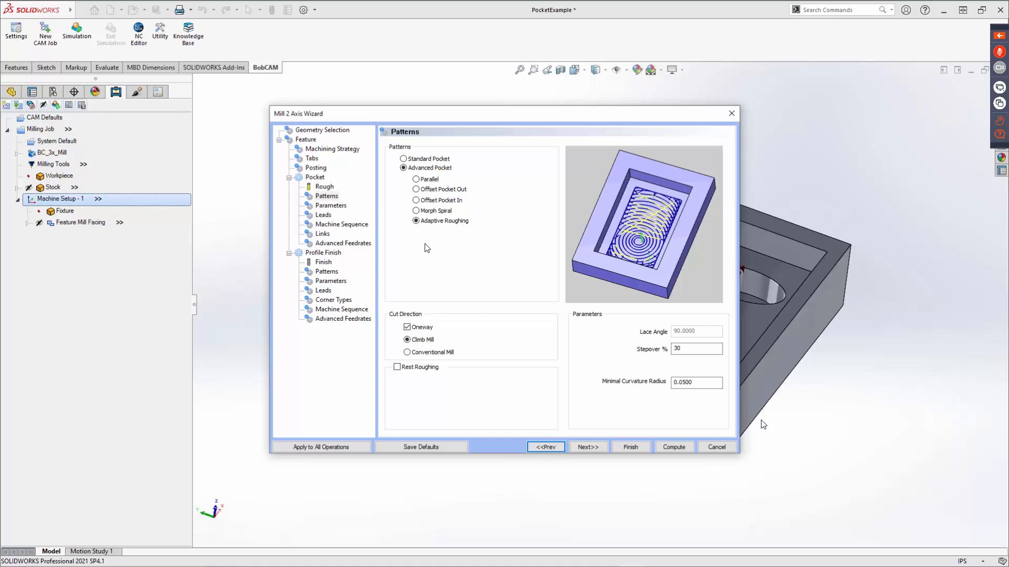
pyautogui.click(417, 190)
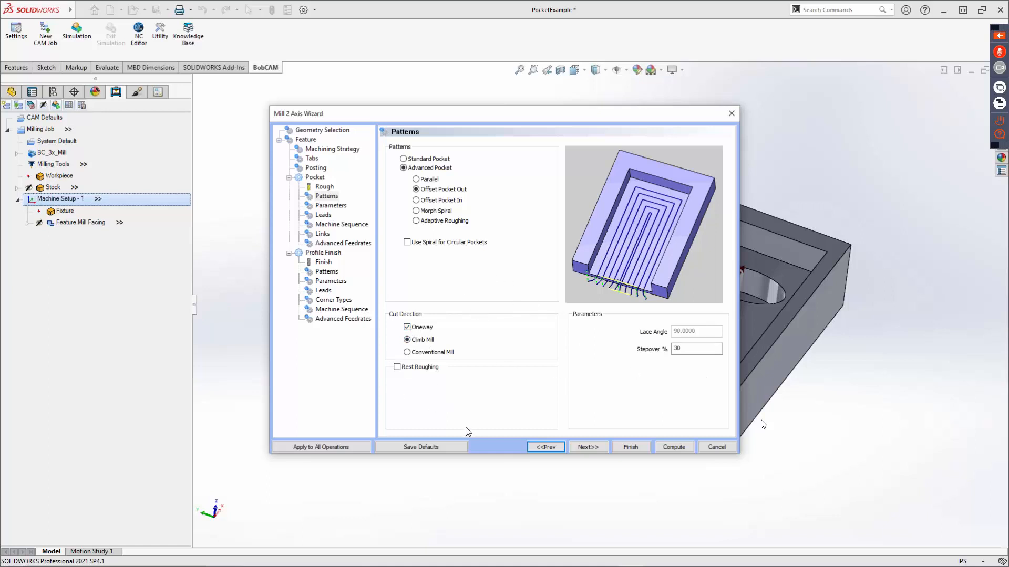
# In the Pocket's Parameters, review the side allowance and choose Multiple Steps with a depth of cut of .2.
pyautogui.click(588, 448)
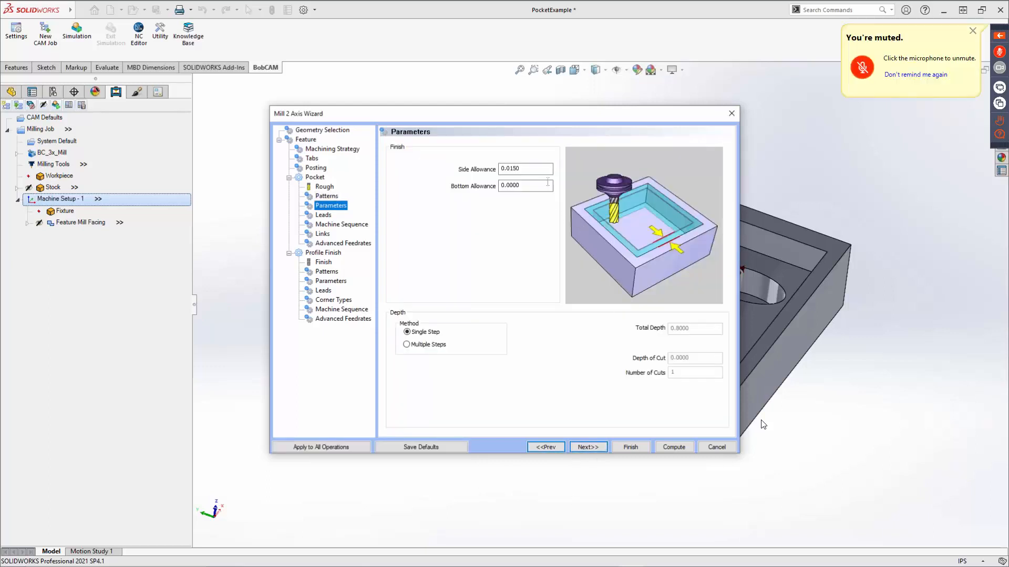
pyautogui.moveTo(539, 169); pyautogui.dragTo(498, 169)
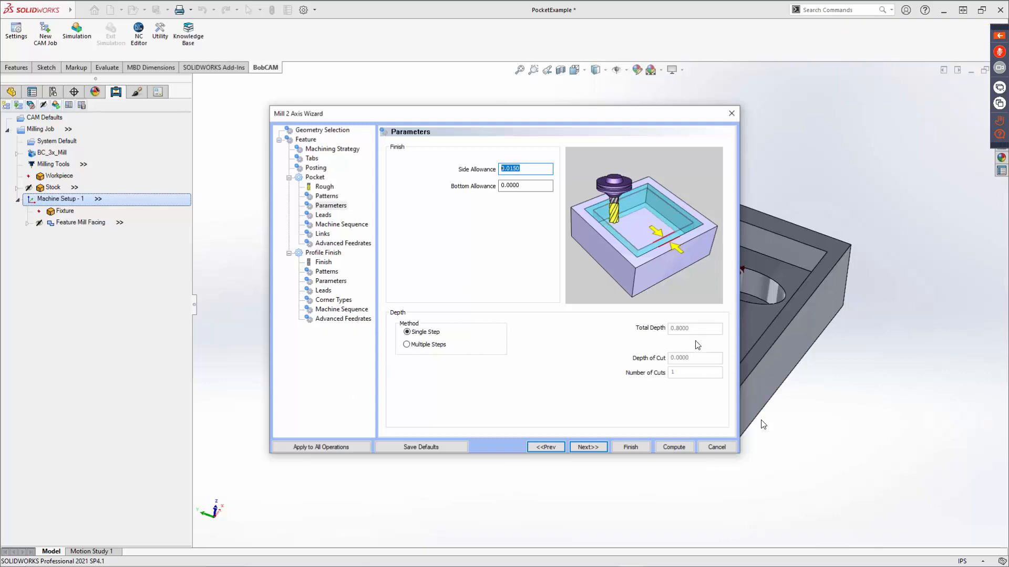
pyautogui.click(406, 346)
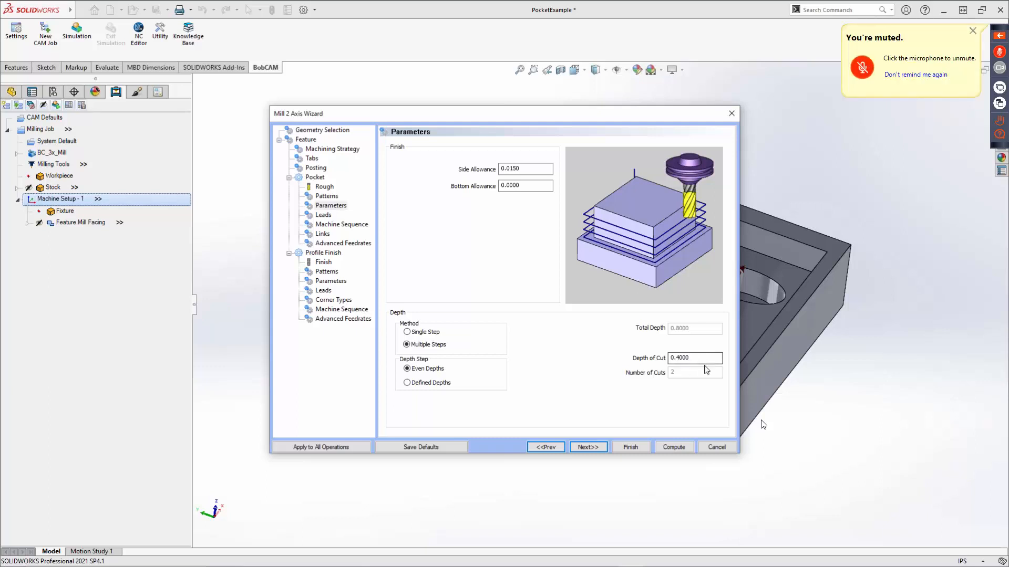
pyautogui.moveTo(699, 357); pyautogui.dragTo(615, 355)
pyautogui.write('.2')
pyautogui.press('Tab')
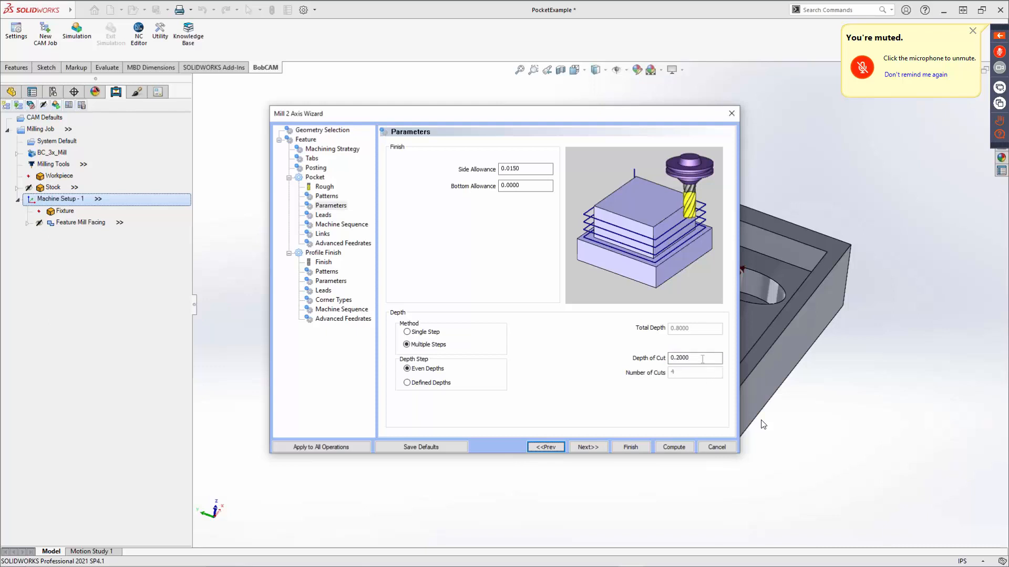
# Set the Pocket's depth of cut with the expression .8/6 and proceed to its Leads settings.
pyautogui.moveTo(698, 358); pyautogui.dragTo(623, 359)
pyautogui.write('.8/6')
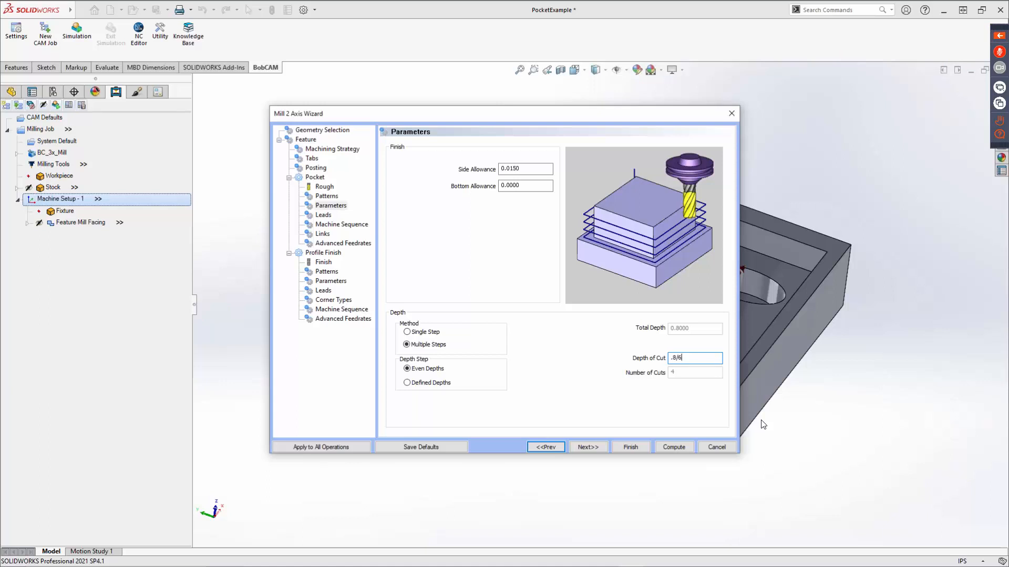
pyautogui.press('Tab')
pyautogui.moveTo(696, 358); pyautogui.dragTo(666, 360)
pyautogui.click(588, 447)
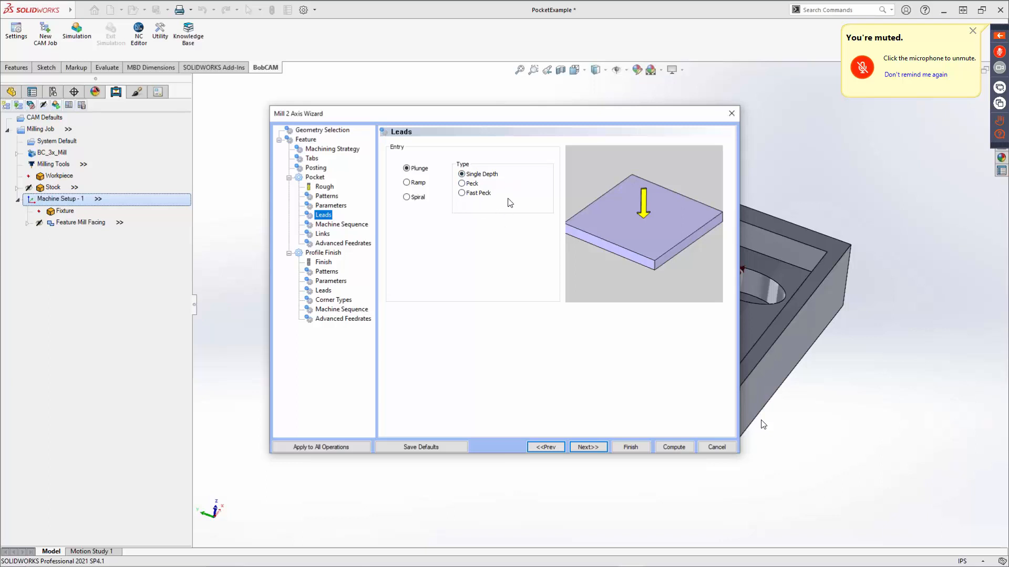
# Preview the Fast Peck, Ramp and Spiral entries, and return the lead entry to Plunge with Single Depth.
pyautogui.click(467, 187)
pyautogui.click(472, 176)
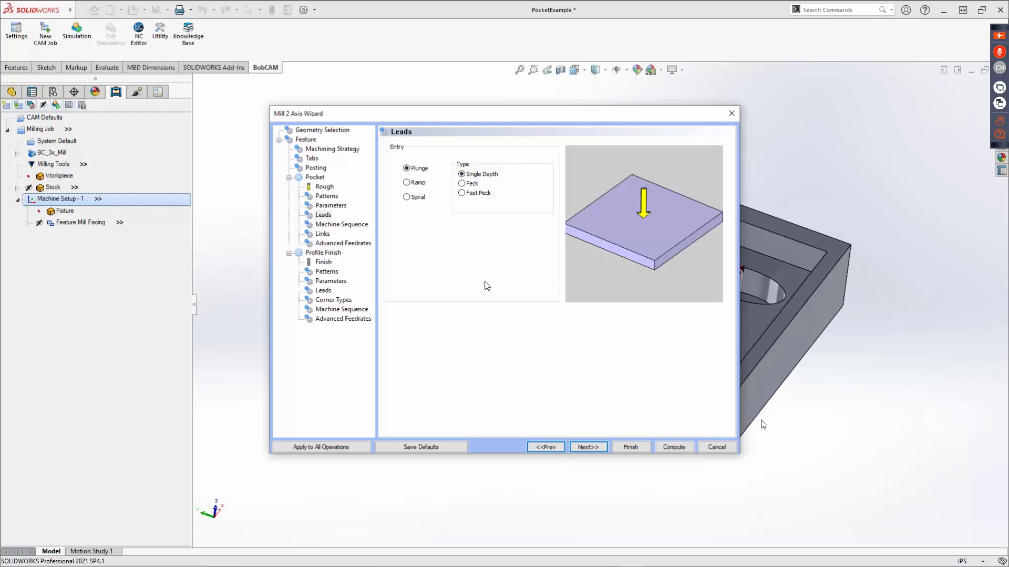
pyautogui.click(419, 184)
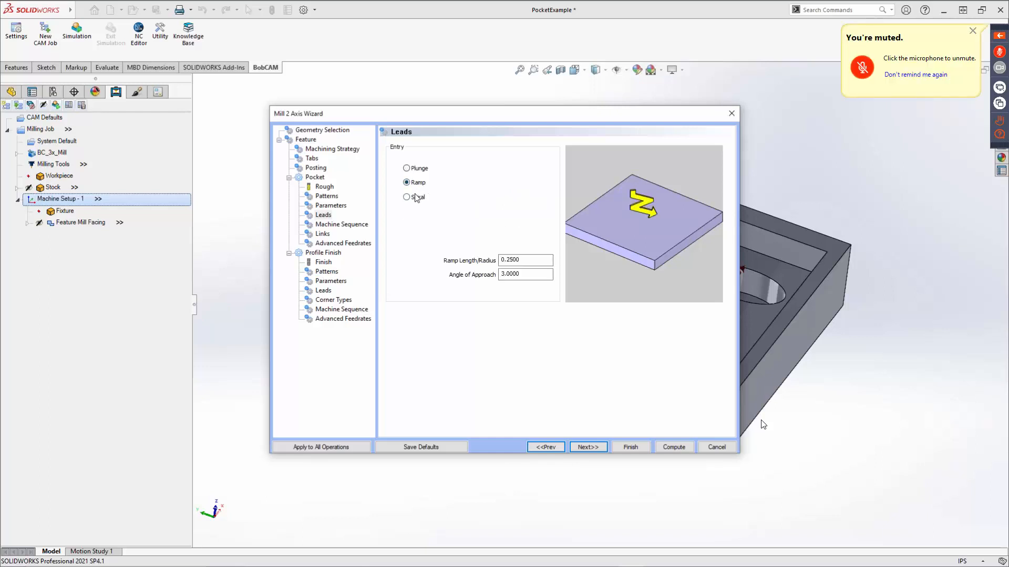
pyautogui.click(416, 198)
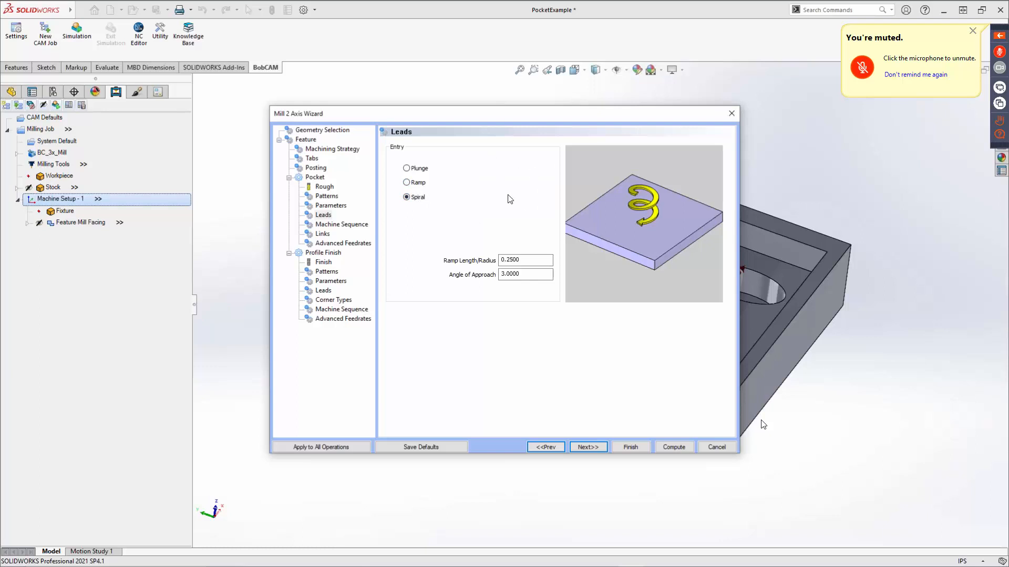
pyautogui.click(416, 170)
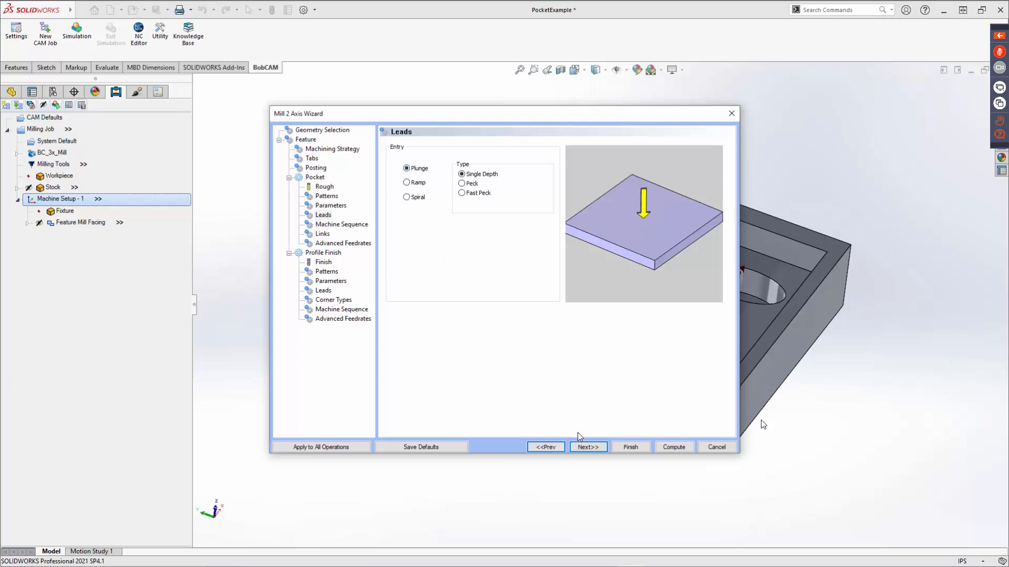
# Review the Machine Sequence and Links settings, and check which link options the Standard Pocket pattern offers.
pyautogui.click(590, 447)
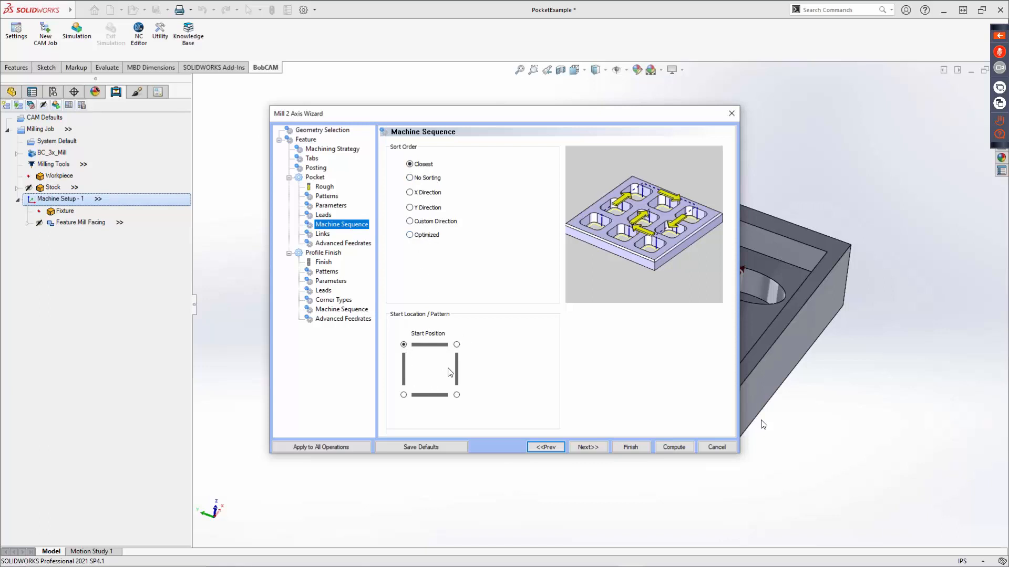
pyautogui.click(588, 447)
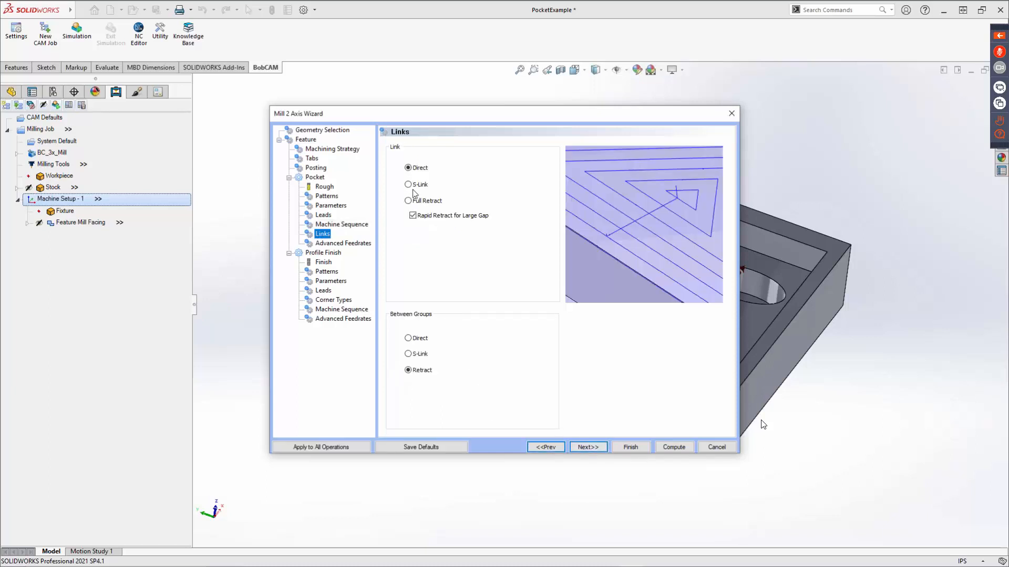
pyautogui.click(326, 197)
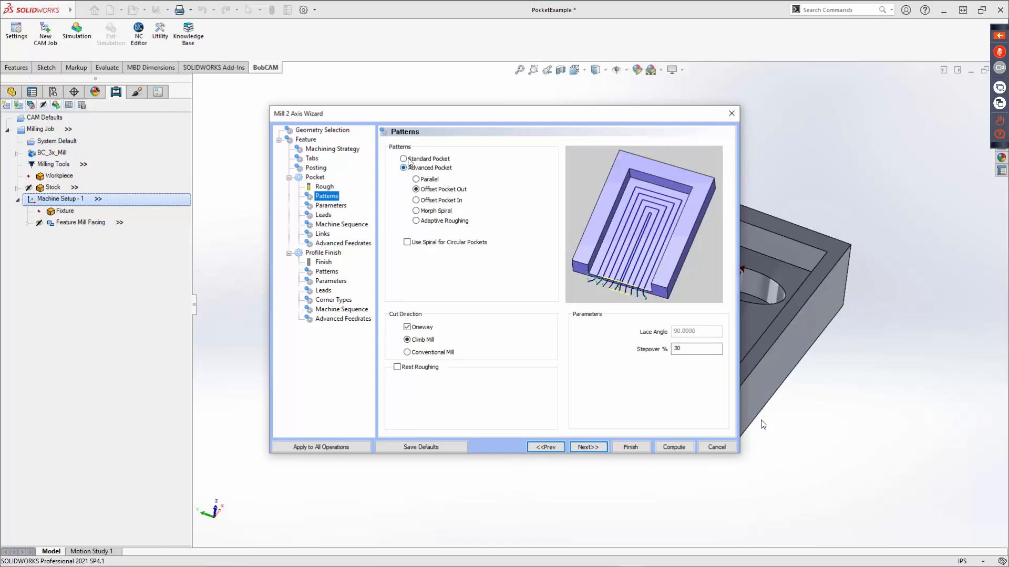
pyautogui.click(409, 159)
pyautogui.click(323, 235)
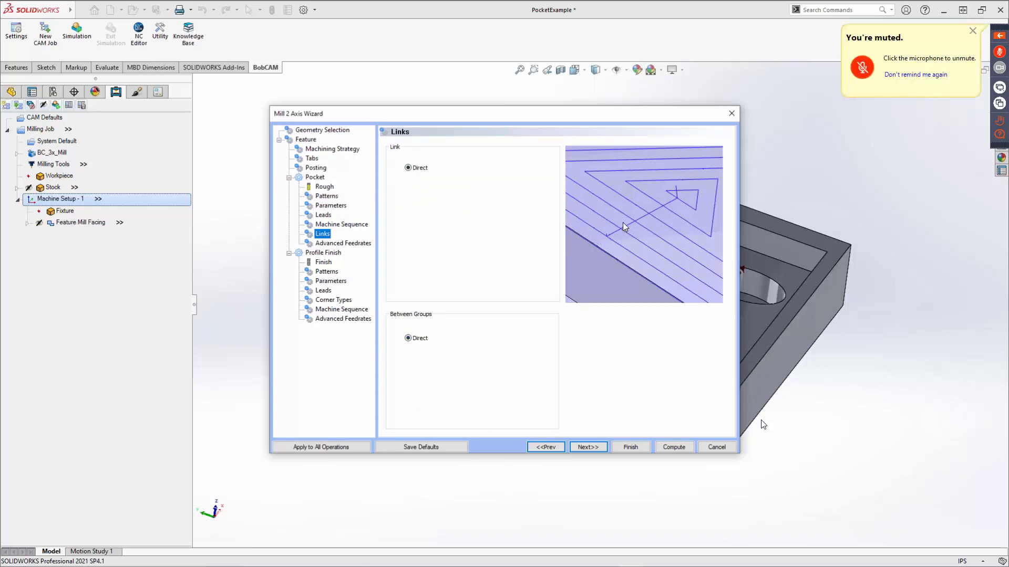
pyautogui.click(419, 341)
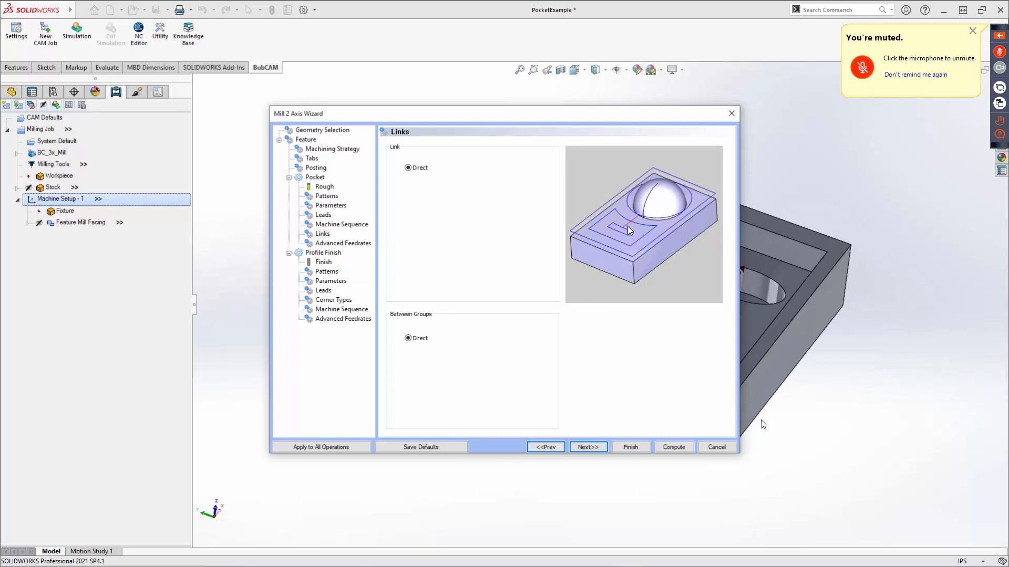
# Reselect the Advanced Pocket pattern and try S-Link for both the Link and Between Groups options.
pyautogui.click(327, 196)
pyautogui.click(418, 168)
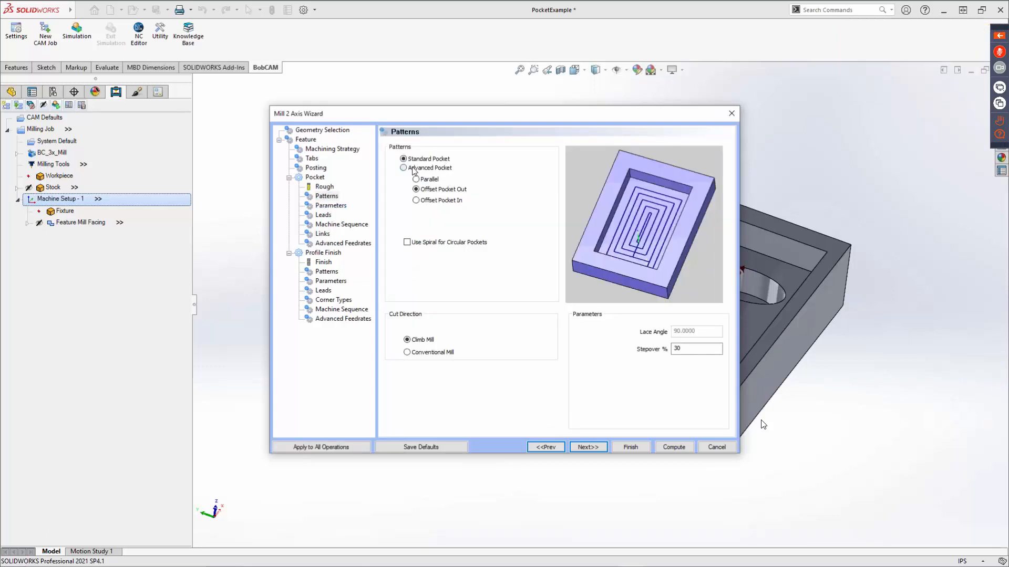
pyautogui.click(323, 235)
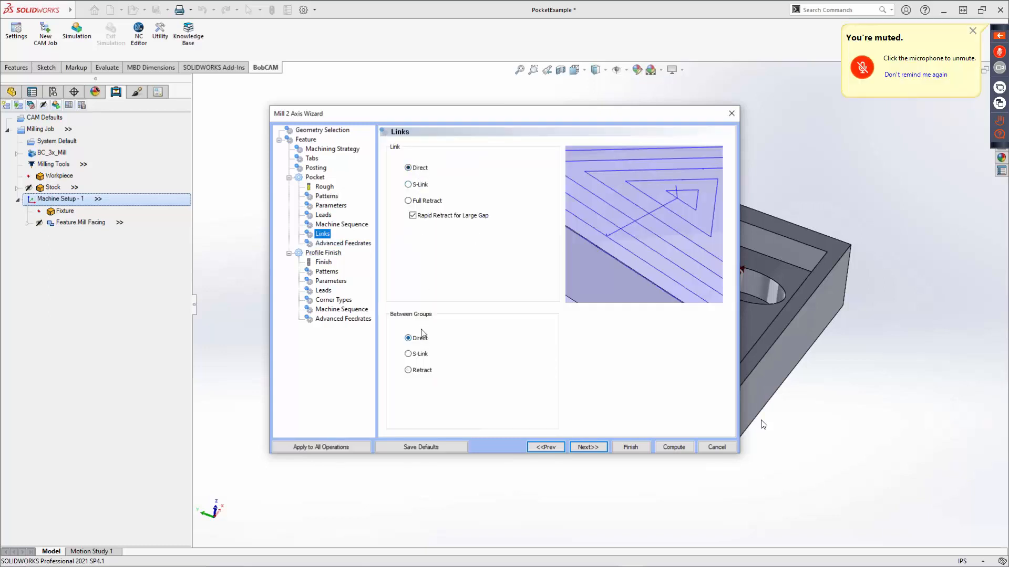
pyautogui.click(418, 186)
pyautogui.click(418, 356)
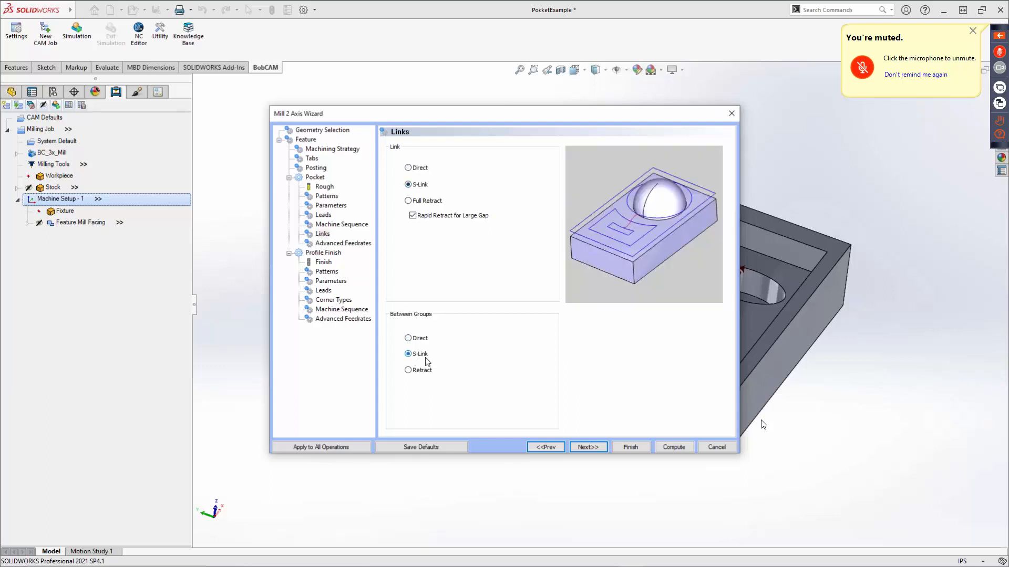
# Preview the Full Retract link, set Link to Direct and Between Groups to Retract, and proceed to Advanced Feedrates.
pyautogui.click(427, 203)
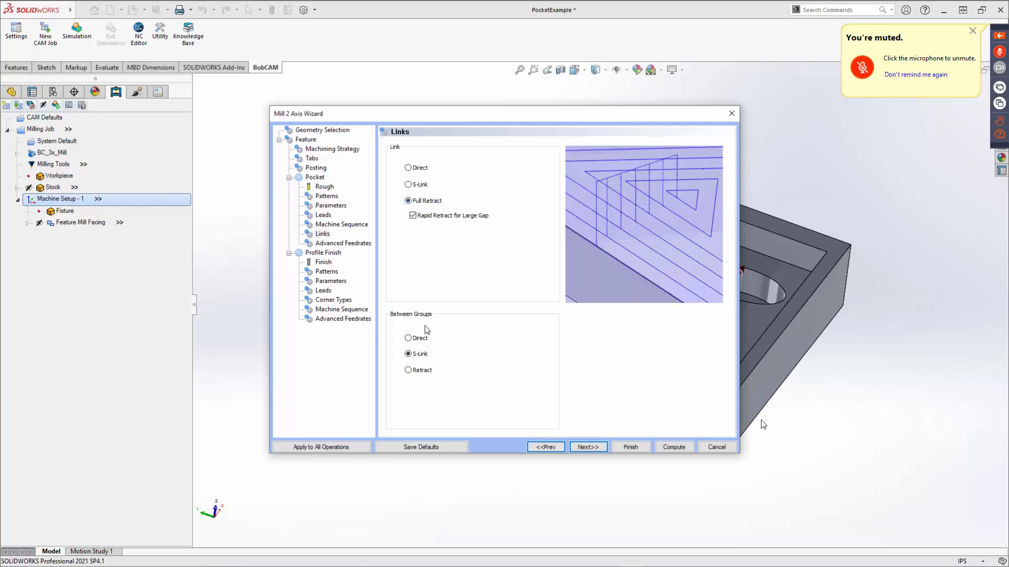
pyautogui.click(417, 371)
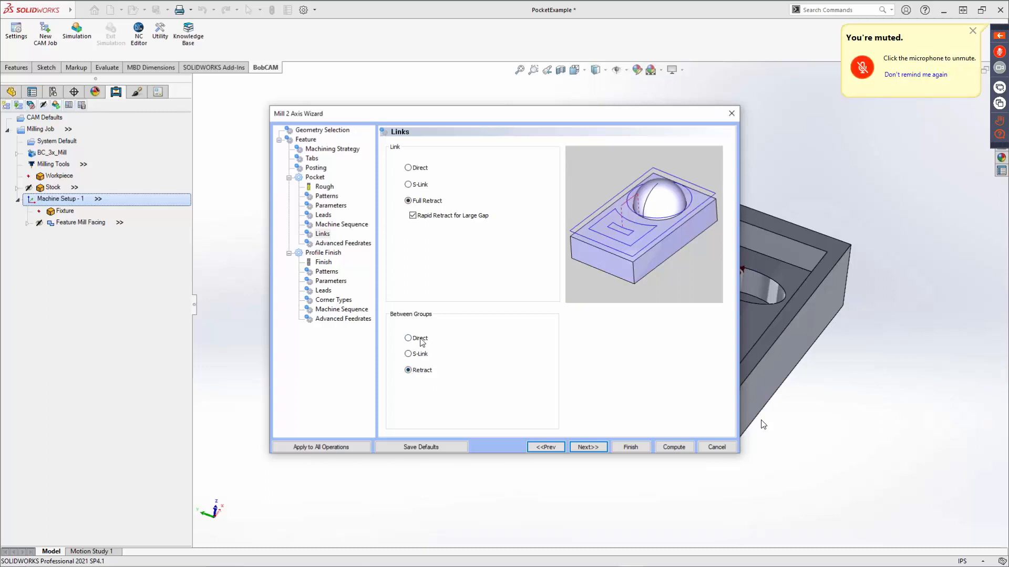
pyautogui.click(419, 170)
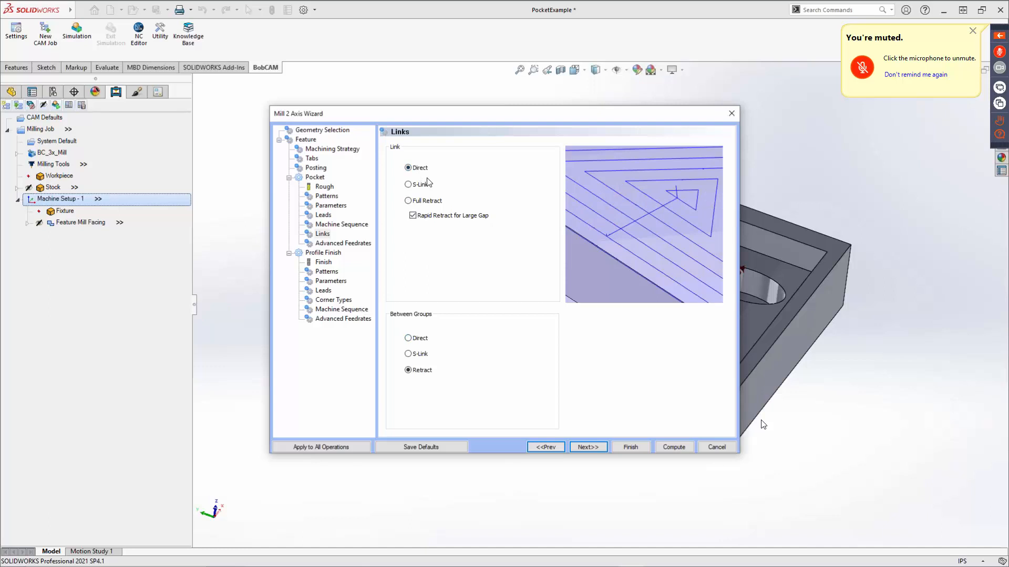
pyautogui.click(591, 448)
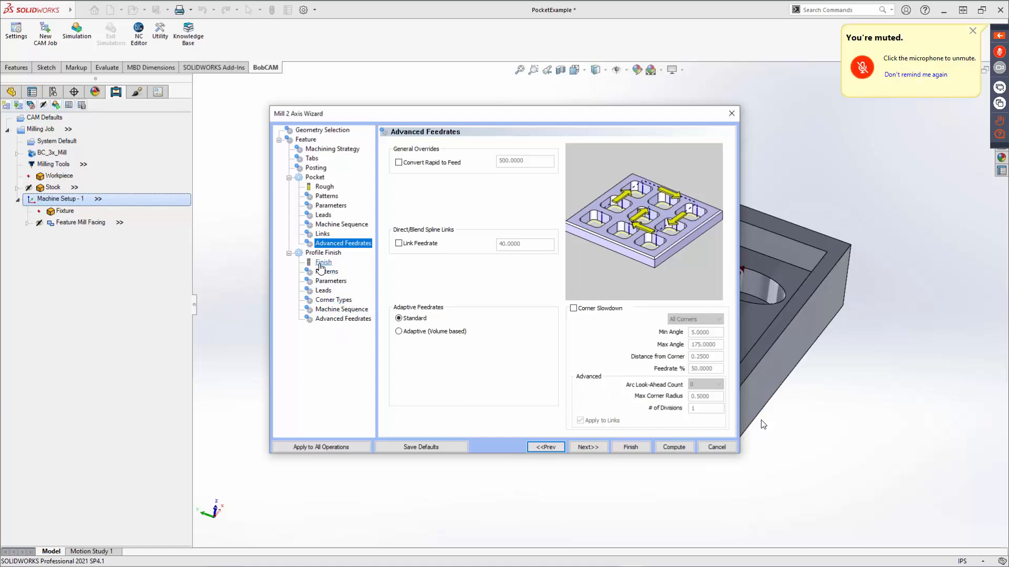
# Add the 1/4 FLAT ENDMILL - STANDARD from the tool library and assign it as the Profile Finish tool.
pyautogui.click(320, 265)
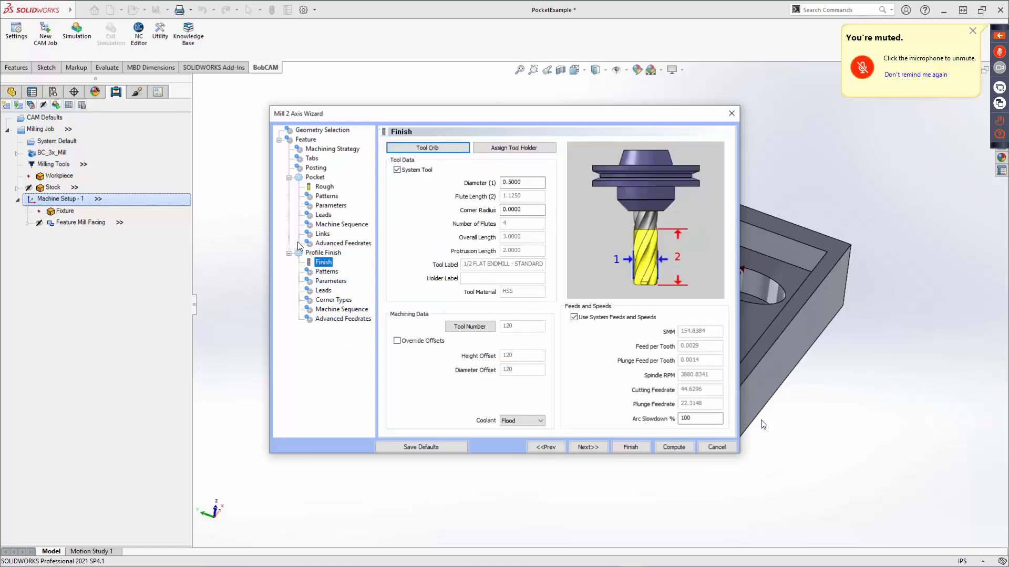
pyautogui.click(317, 264)
pyautogui.click(436, 149)
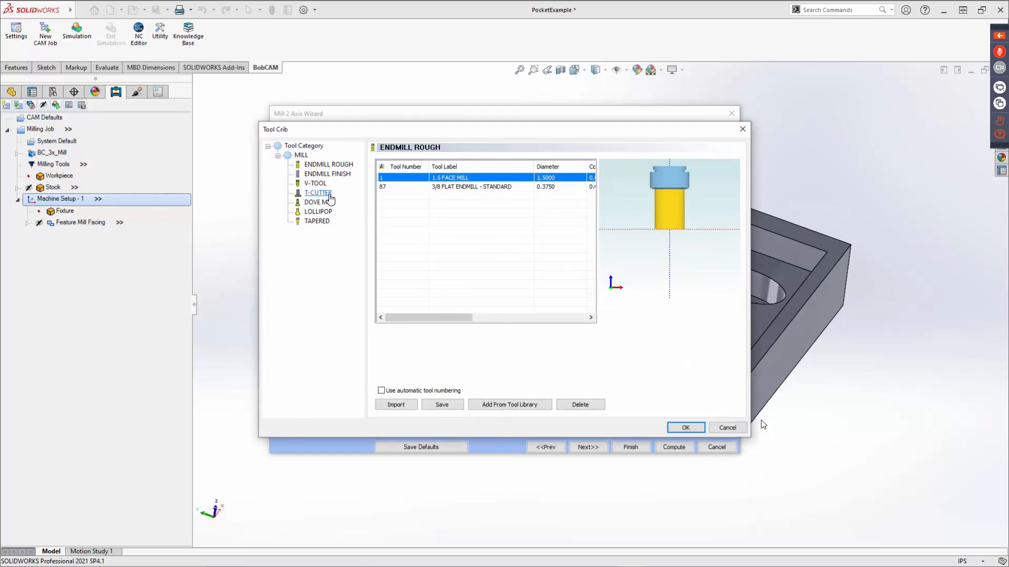
pyautogui.click(327, 174)
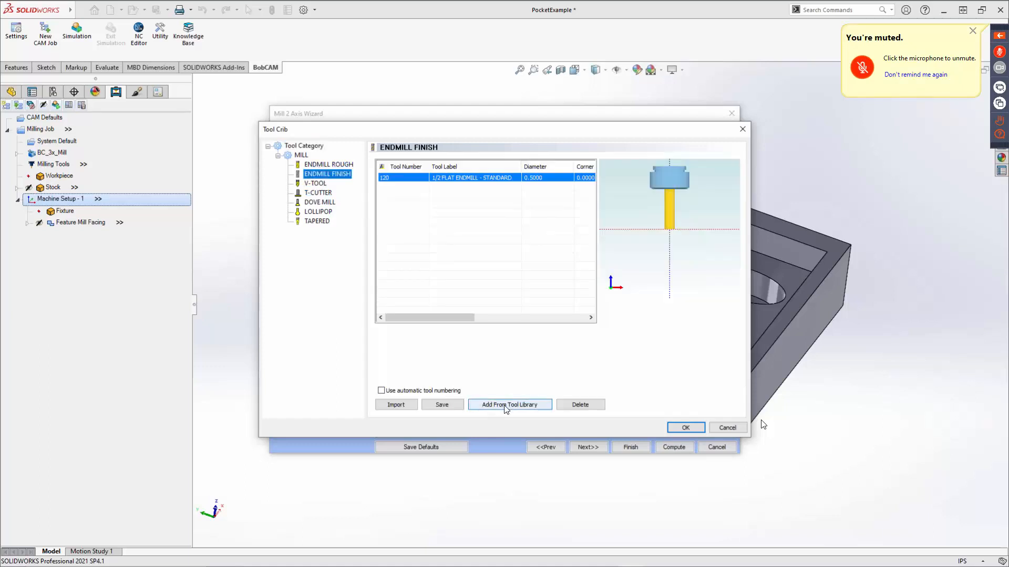
pyautogui.click(506, 405)
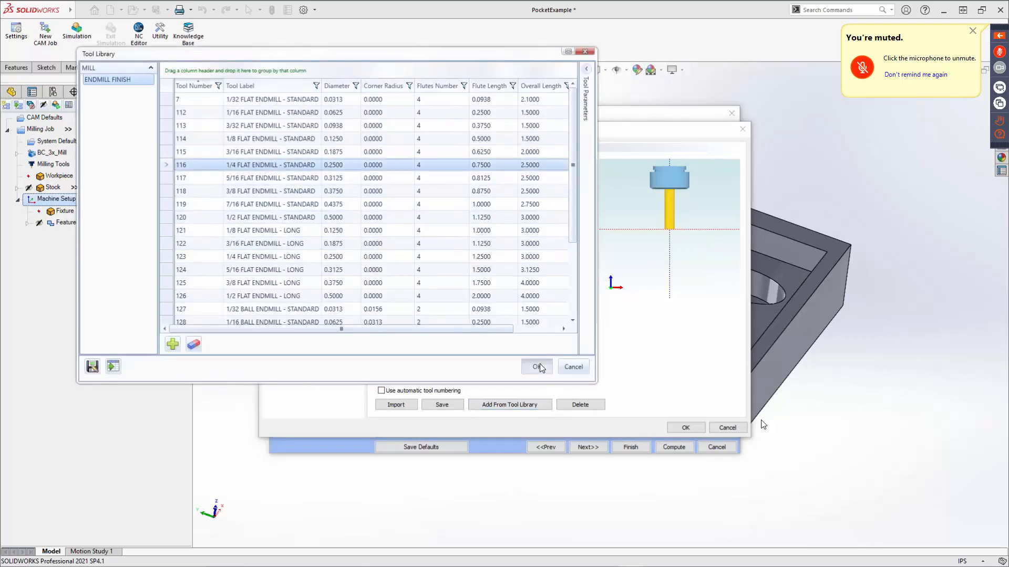
pyautogui.click(539, 367)
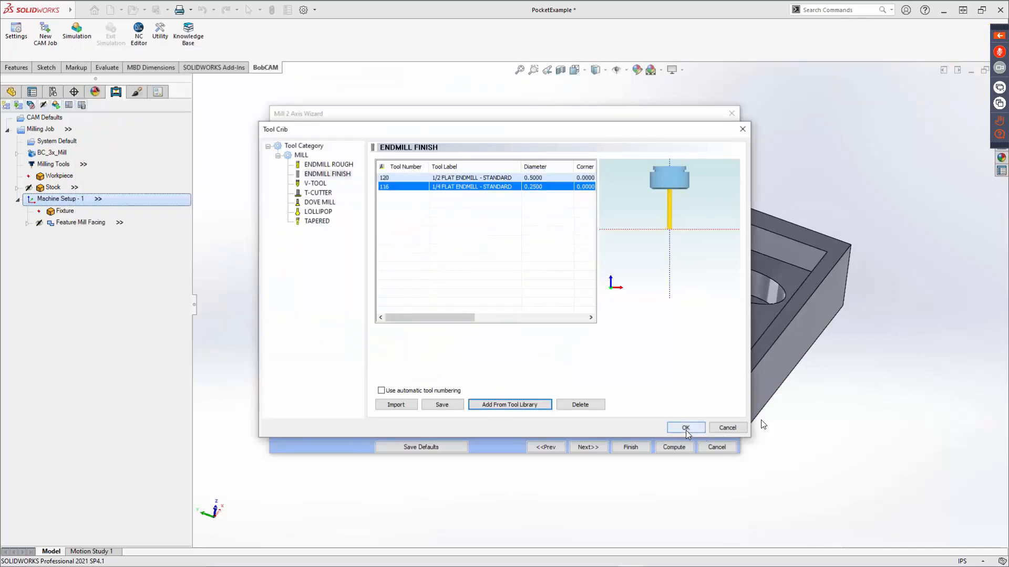
pyautogui.click(686, 428)
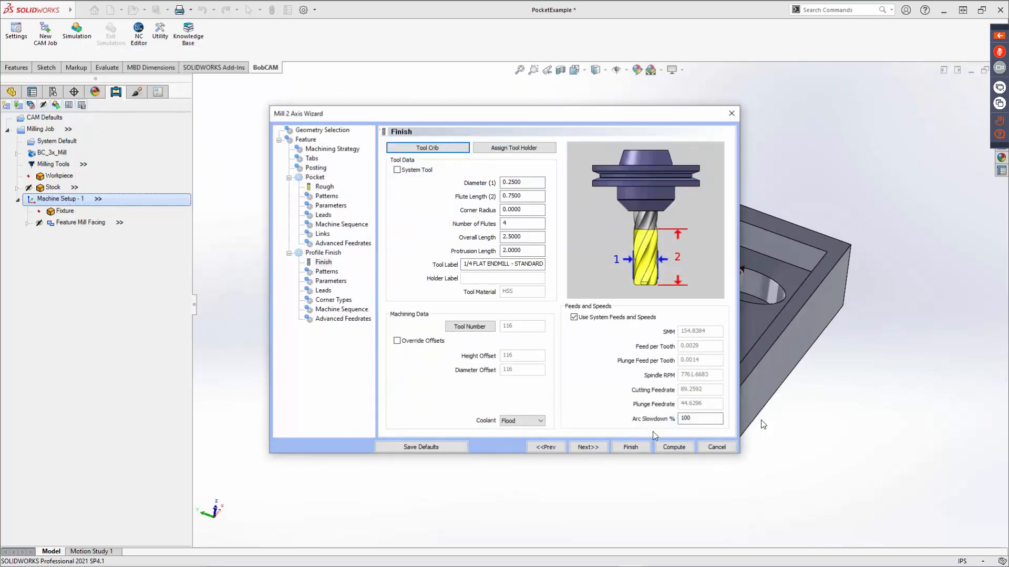
# Review the Profile Finish system and machine compensation options, and examine its allowance and depth parameters.
pyautogui.click(590, 447)
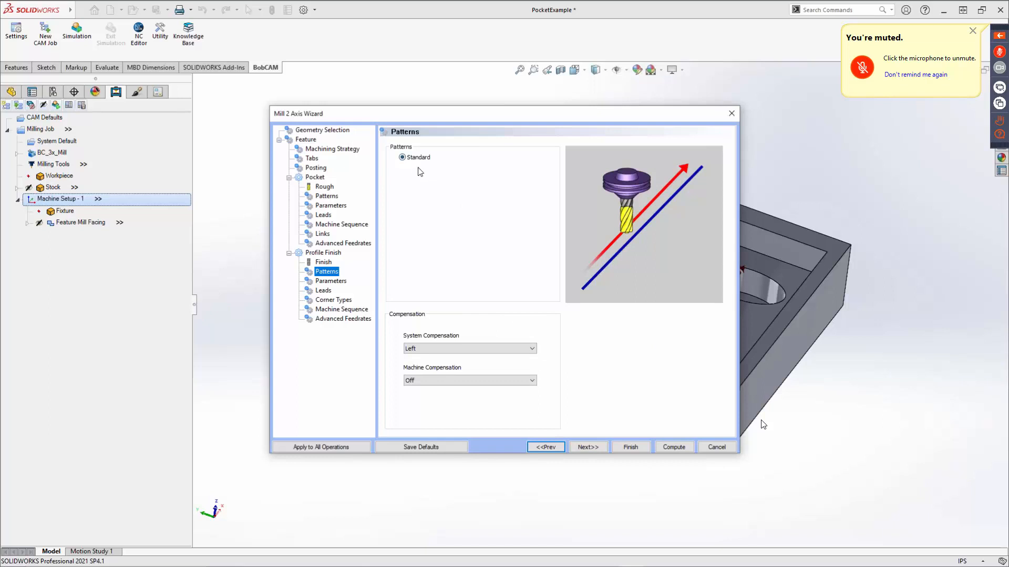
pyautogui.click(452, 347)
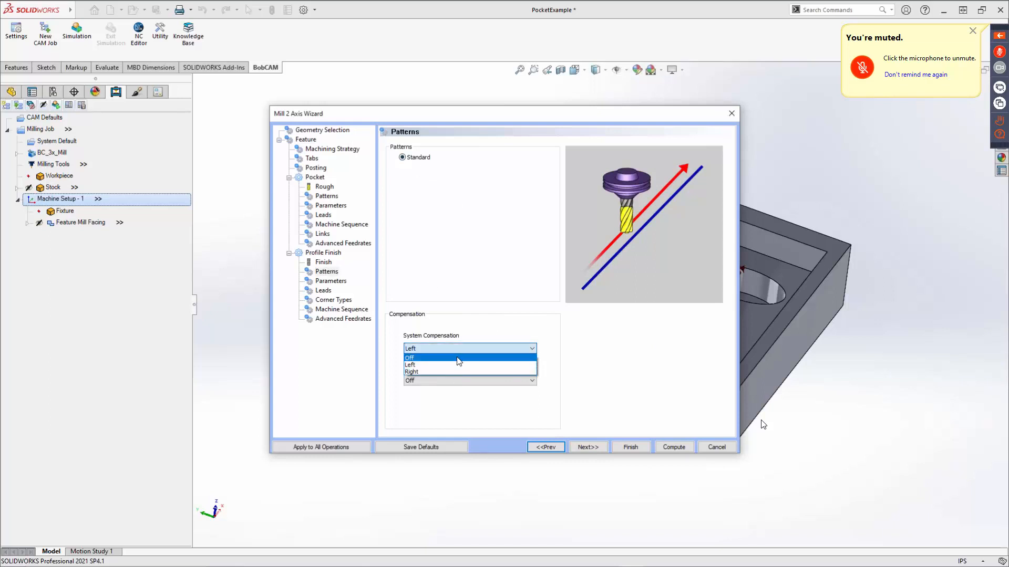
pyautogui.click(459, 346)
pyautogui.click(460, 382)
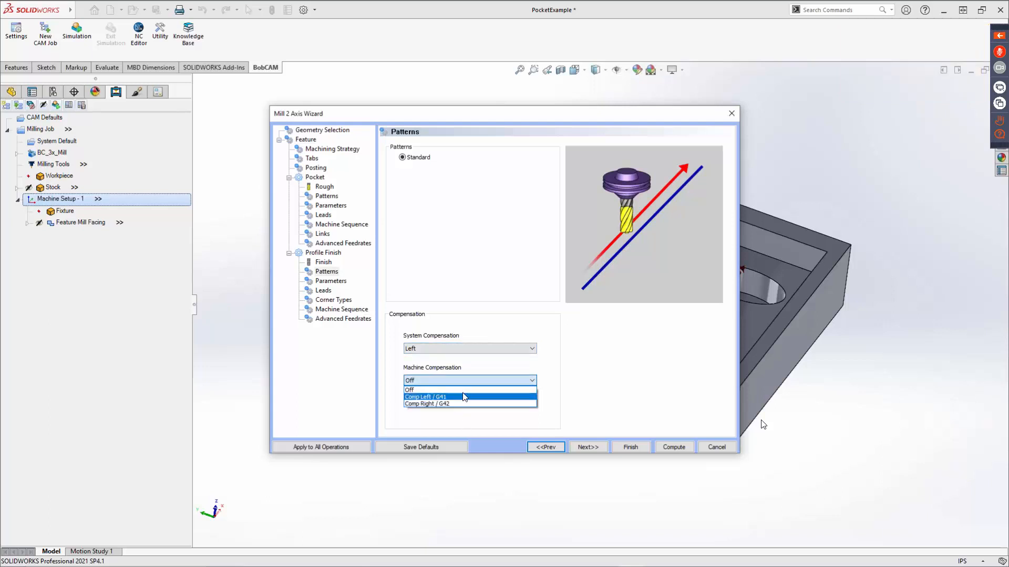
pyautogui.click(477, 365)
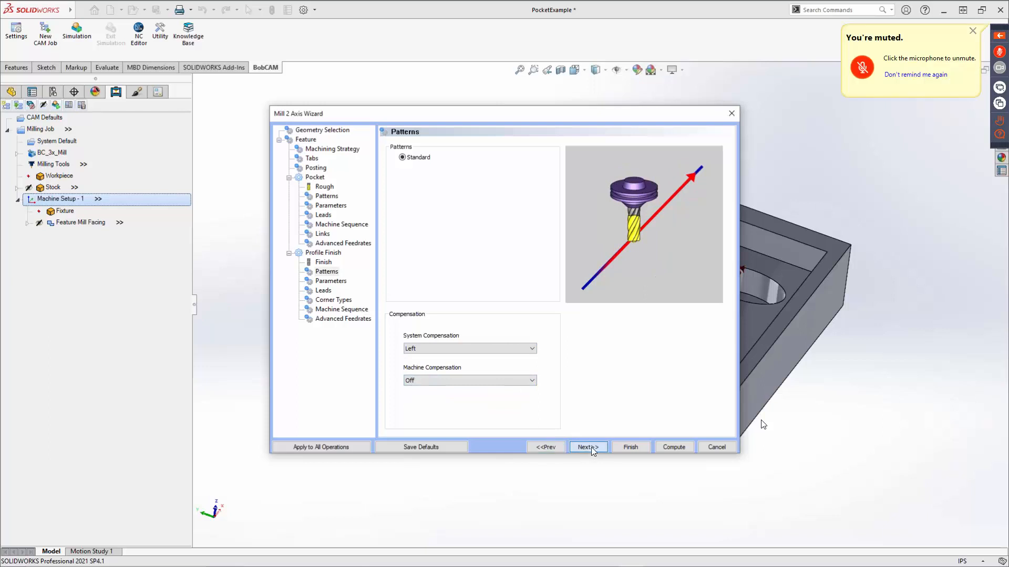
pyautogui.click(590, 447)
pyautogui.click(530, 191)
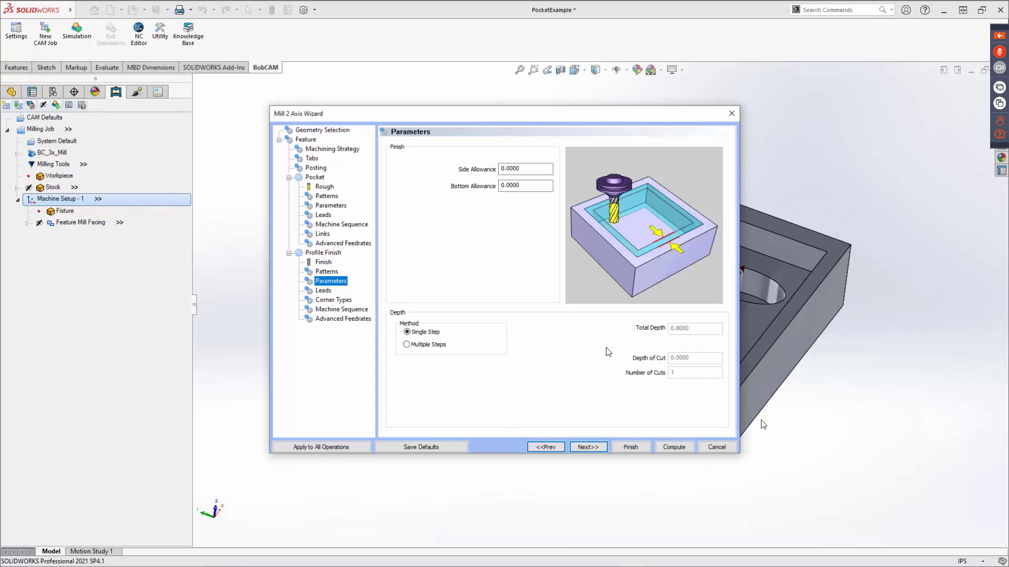
# Preview the Ramp entry in the Profile Finish leads and return the entry to Plunge.
pyautogui.click(592, 446)
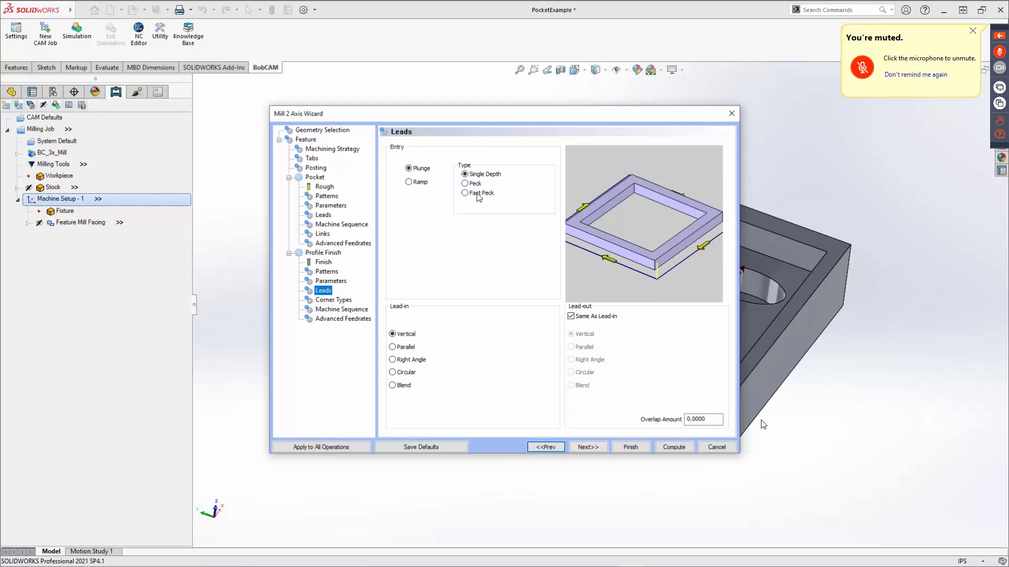
pyautogui.click(412, 183)
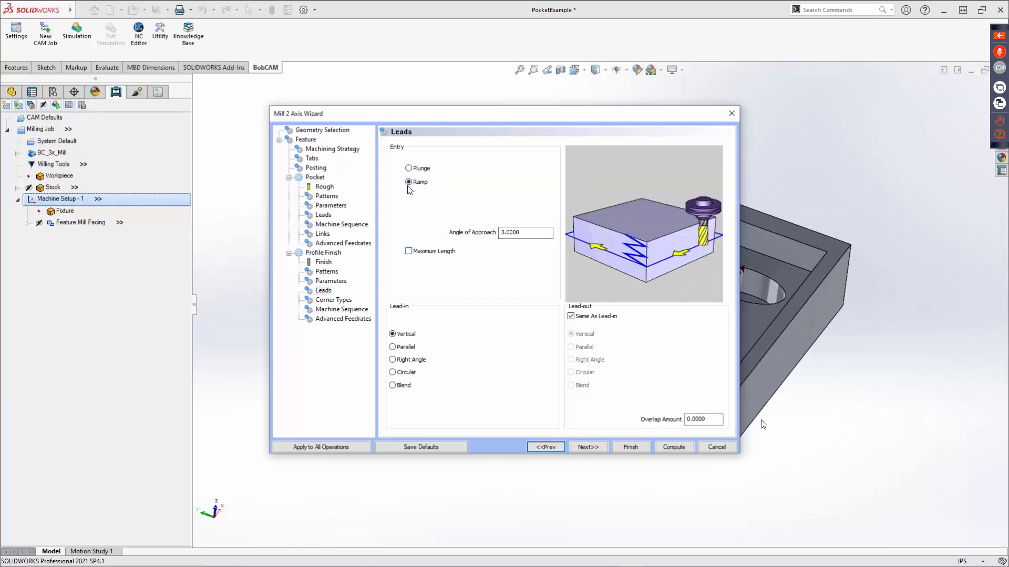
pyautogui.click(409, 169)
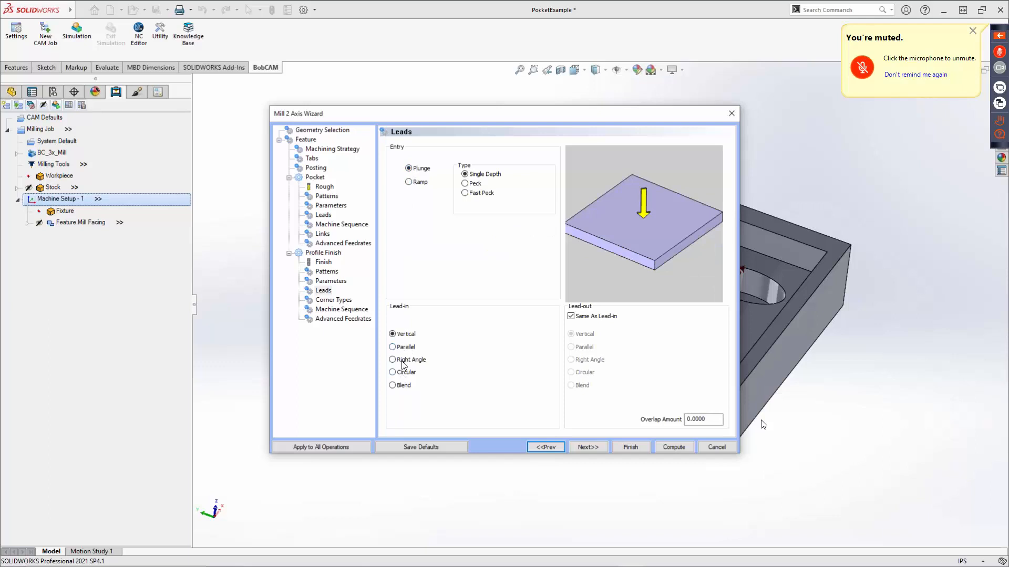
# Compare the lead-in types, set the lead-in to Blend, and give the lead-out its own Vertical type.
pyautogui.click(393, 347)
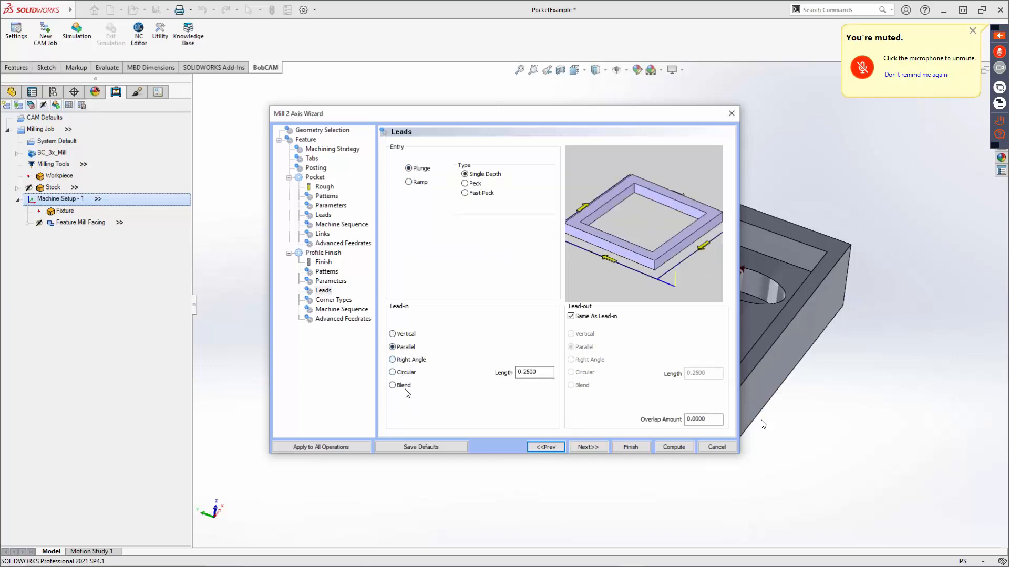
pyautogui.click(405, 374)
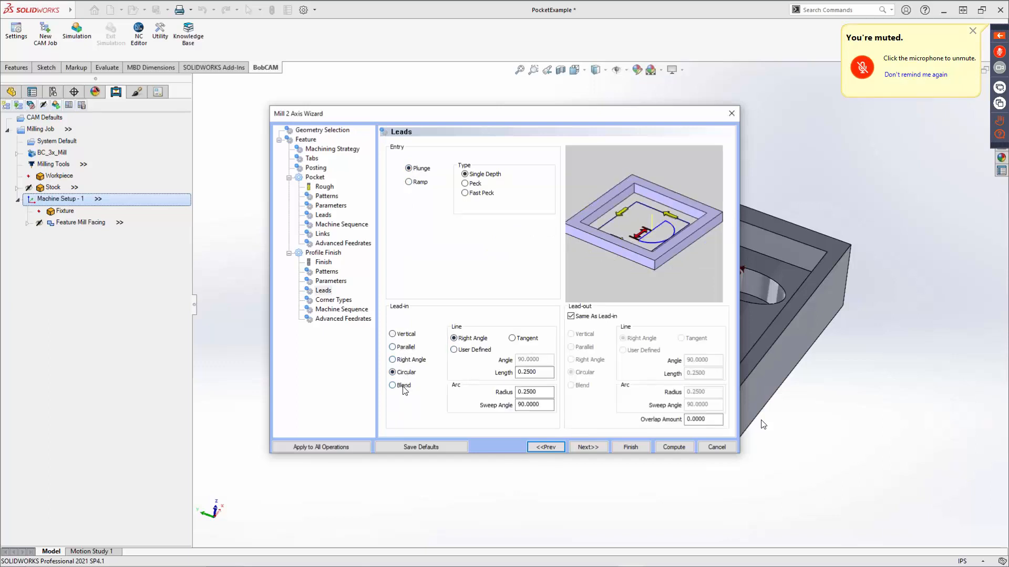
pyautogui.click(404, 388)
pyautogui.doubleClick(526, 372)
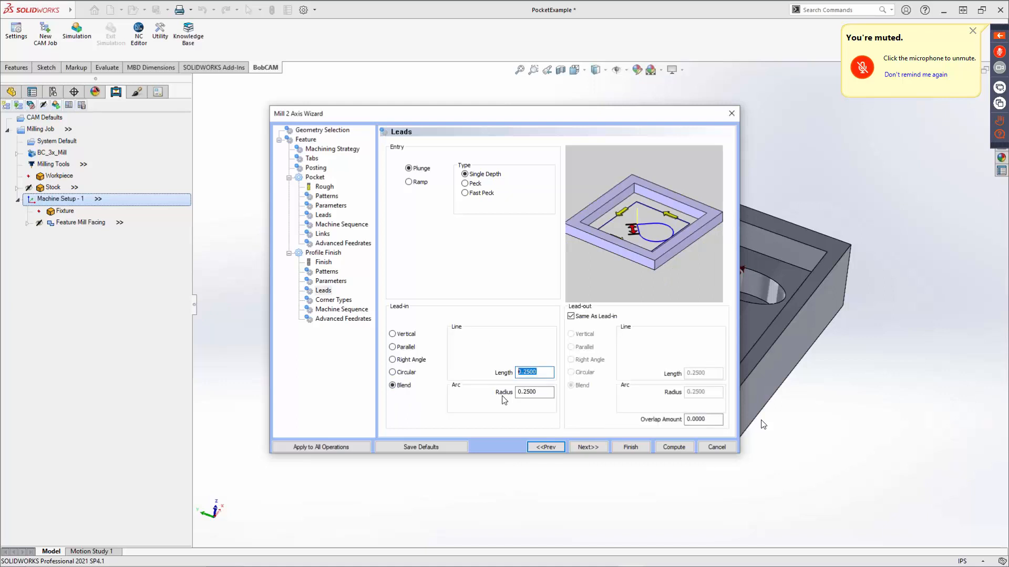
pyautogui.doubleClick(545, 391)
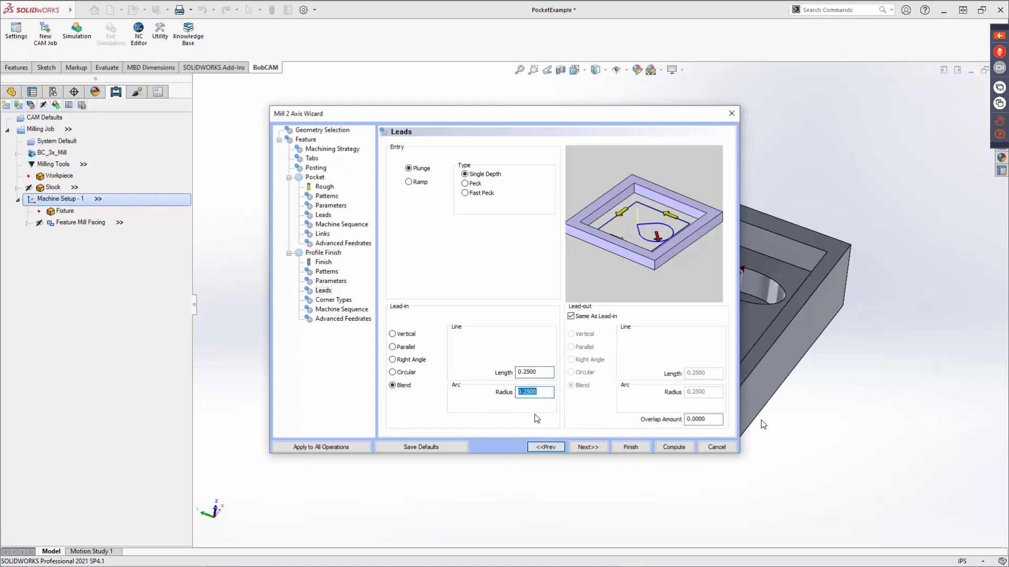
pyautogui.click(571, 316)
pyautogui.click(572, 335)
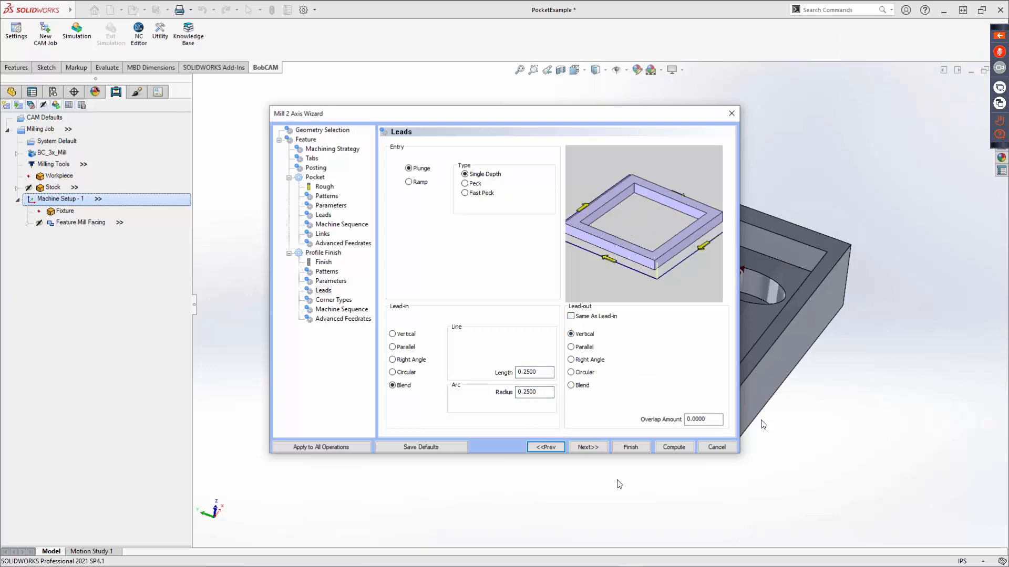
pyautogui.click(595, 447)
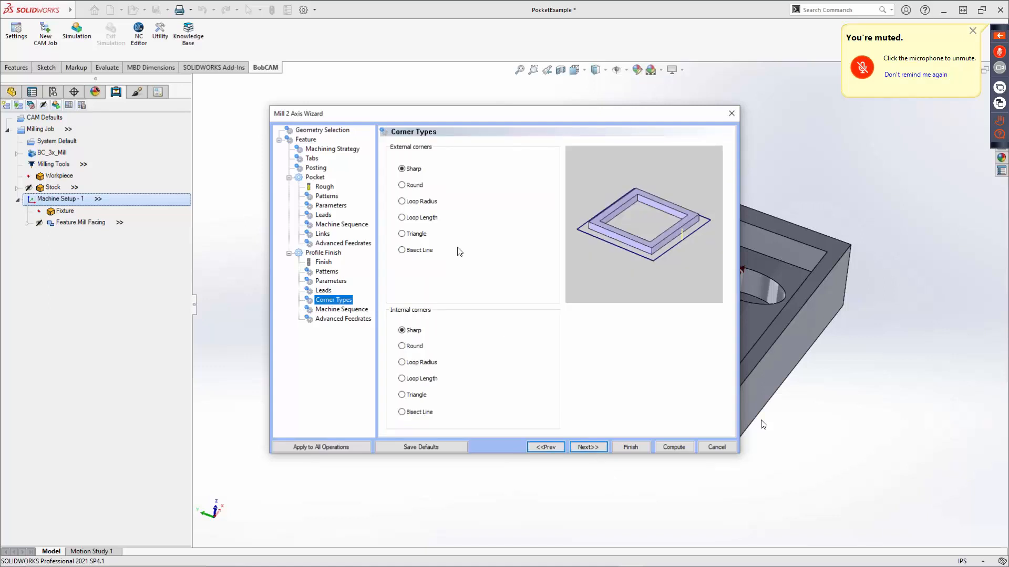
# Preview the Loop Radius and Loop Length external corners, and return the external corner type to Sharp.
pyautogui.click(411, 172)
pyautogui.click(421, 203)
pyautogui.click(420, 219)
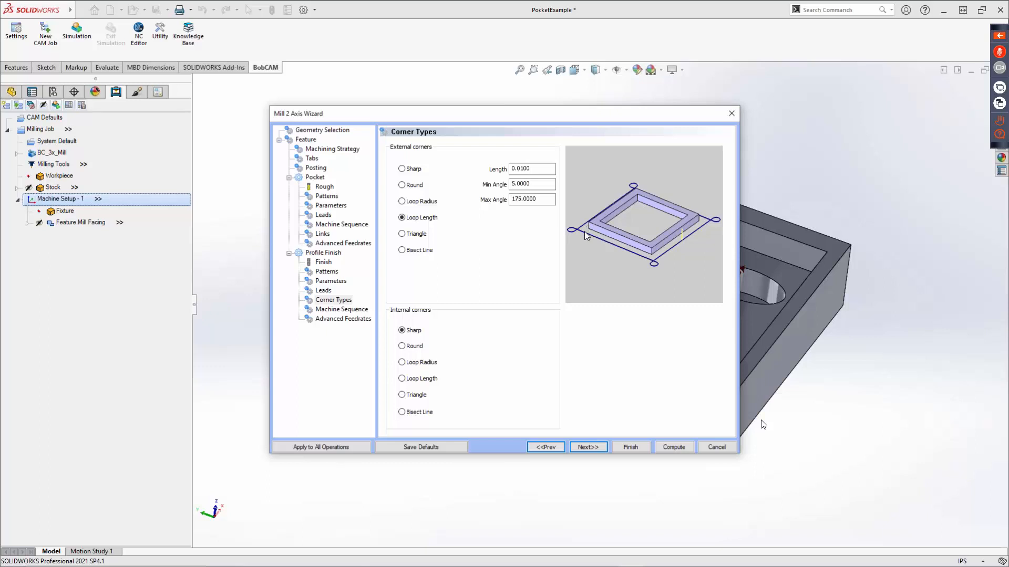
pyautogui.click(412, 171)
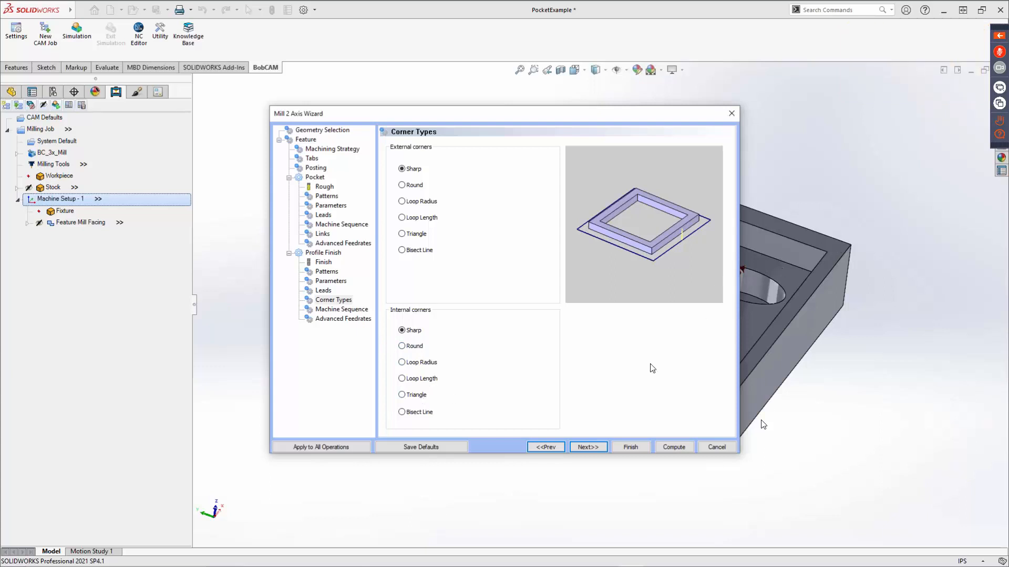
# Accept the remaining Machine Sequence and Advanced Feedrates settings, compute the pocket toolpath and inspect it on the part.
pyautogui.click(593, 445)
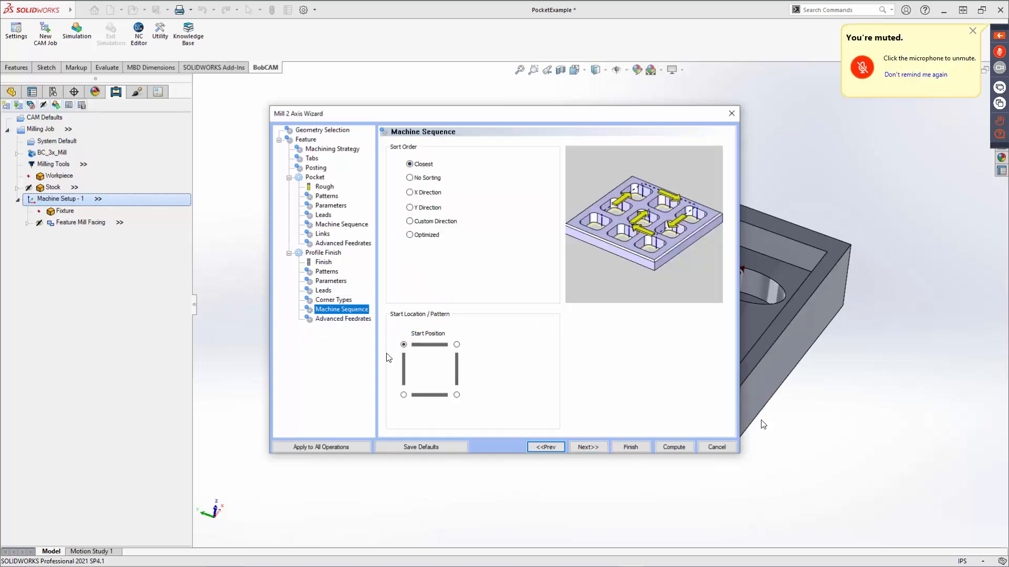
pyautogui.click(586, 447)
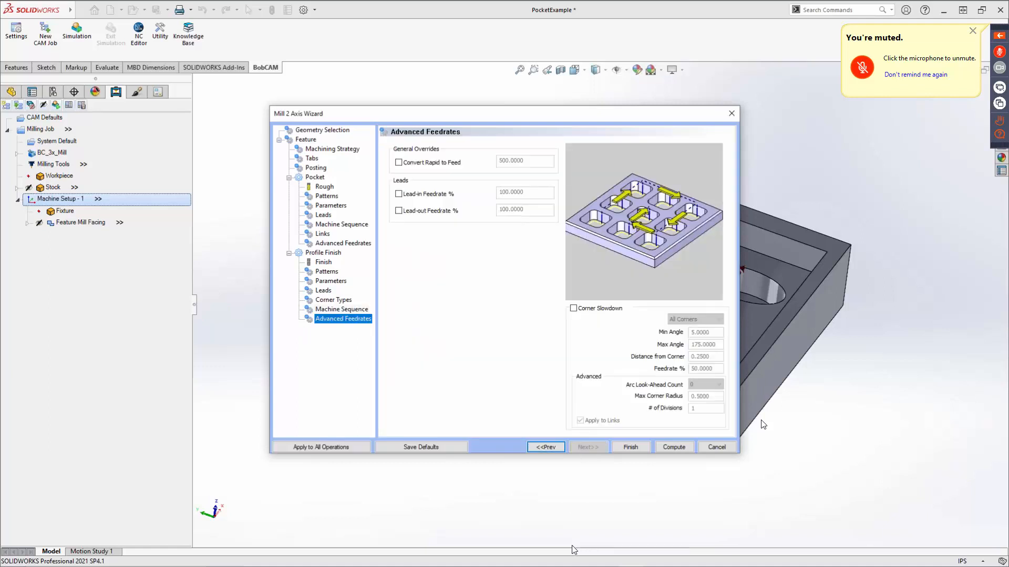
pyautogui.click(670, 447)
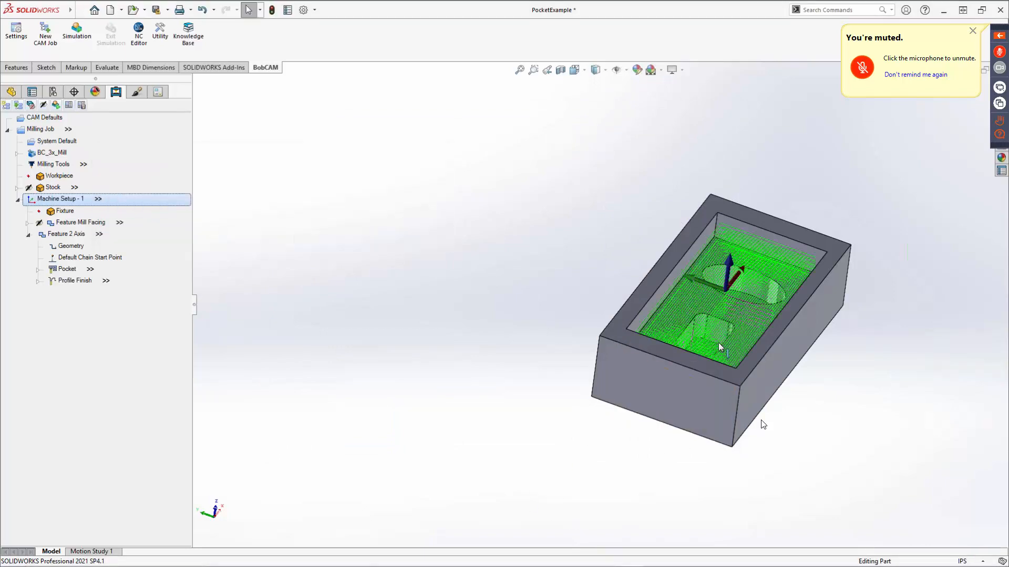
pyautogui.moveTo(718, 342)
pyautogui.mouseDown(button='middle')
pyautogui.moveTo(689, 319)
pyautogui.moveTo(664, 309)
pyautogui.moveTo(655, 318)
pyautogui.moveTo(754, 344)
pyautogui.moveTo(712, 340)
pyautogui.mouseUp(button='middle')
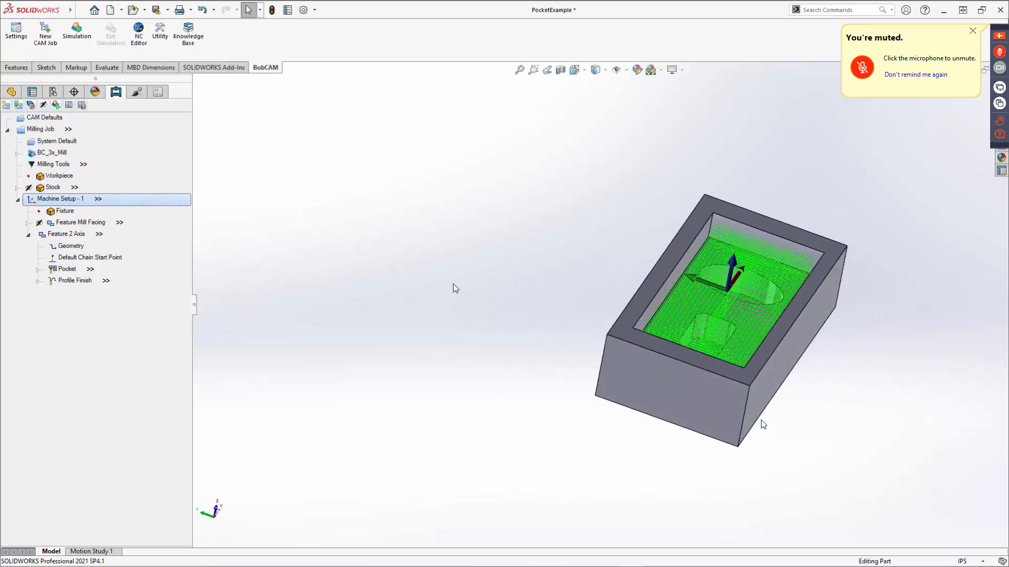
# Save the part as PocketExample on the Desktop, accepting conversion to the current file version.
pyautogui.click(167, 9)
pyautogui.click(176, 37)
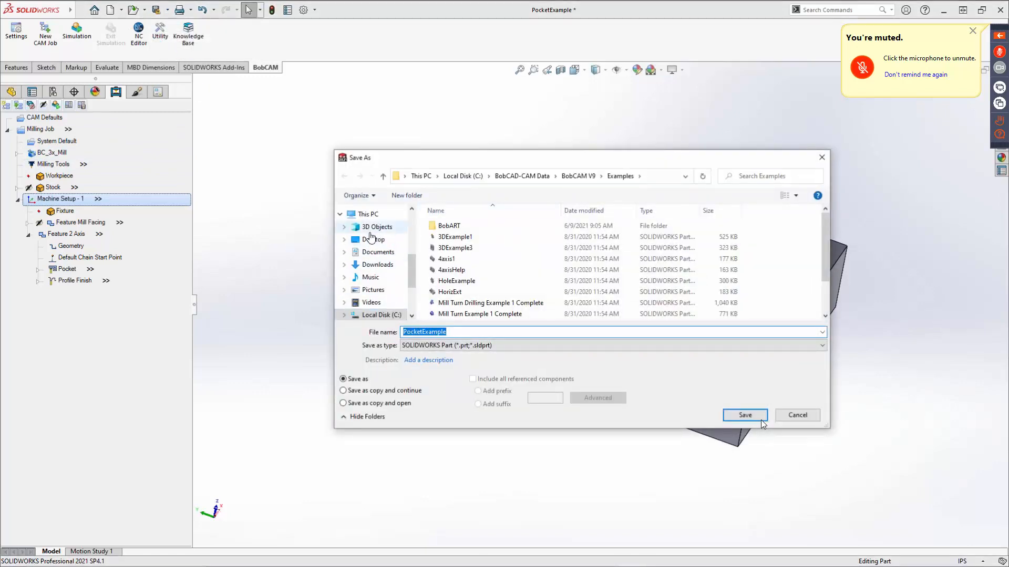
pyautogui.click(374, 240)
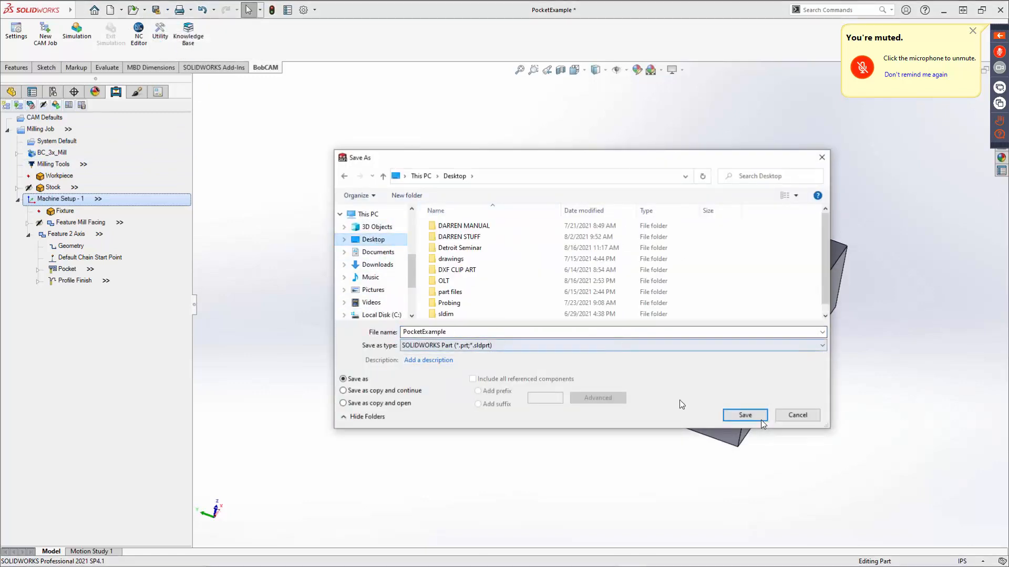
pyautogui.click(737, 415)
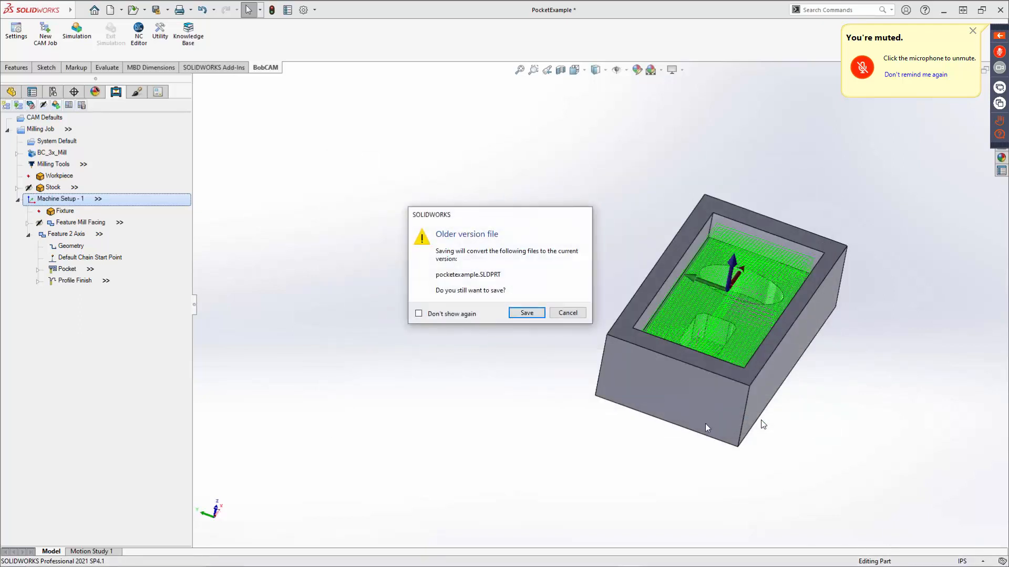
pyautogui.click(527, 313)
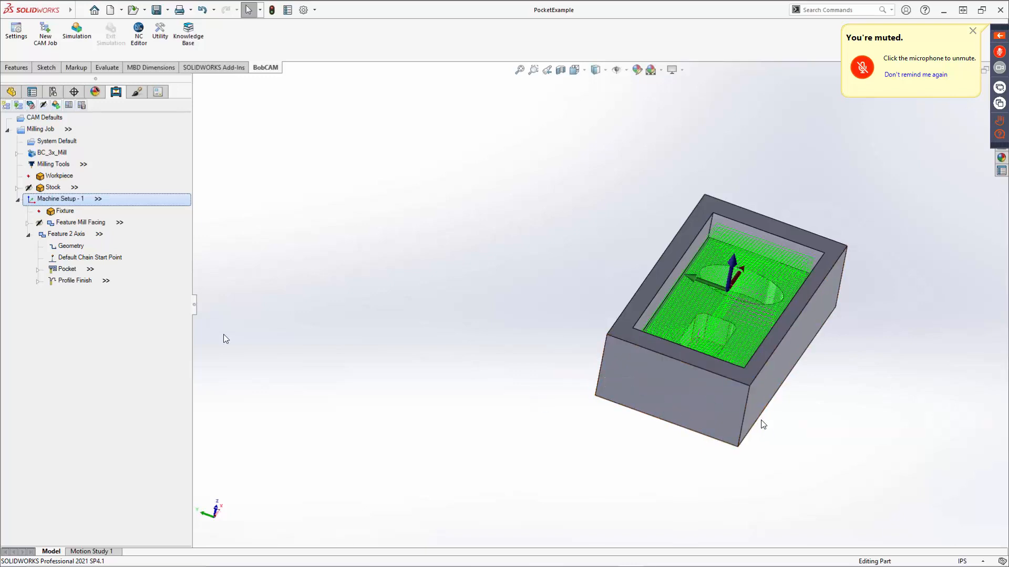
# Collapse the Feature 2 Axis entry in the CAM tree and blank its toolpath.
pyautogui.click(29, 236)
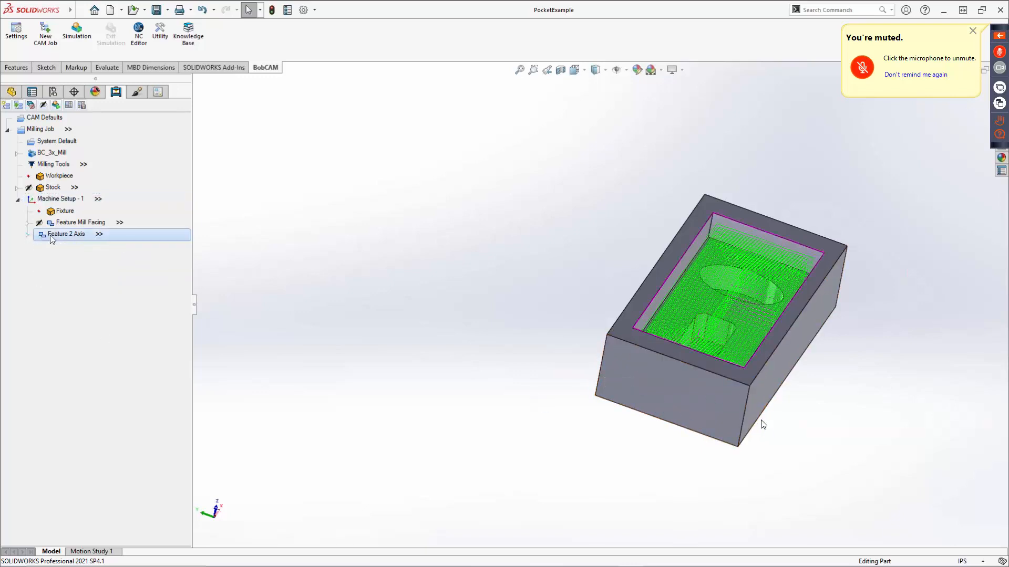
pyautogui.rightClick(50, 237)
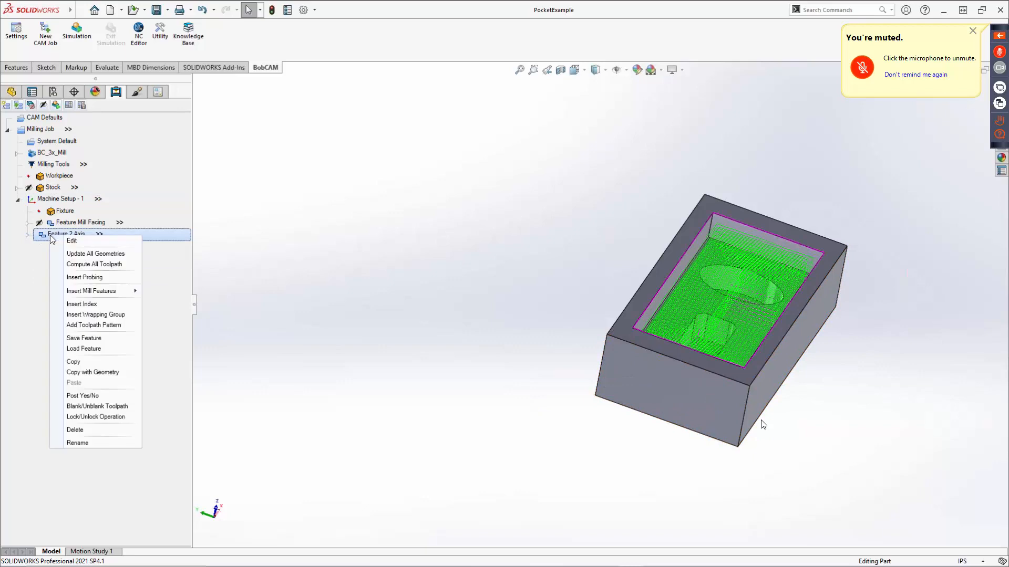
pyautogui.click(82, 407)
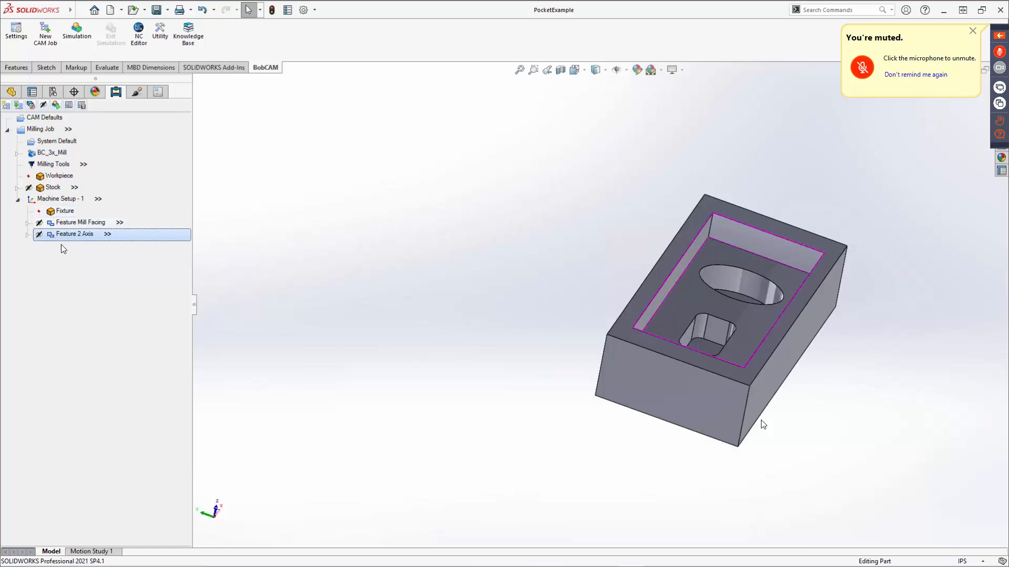
pyautogui.rightClick(67, 222)
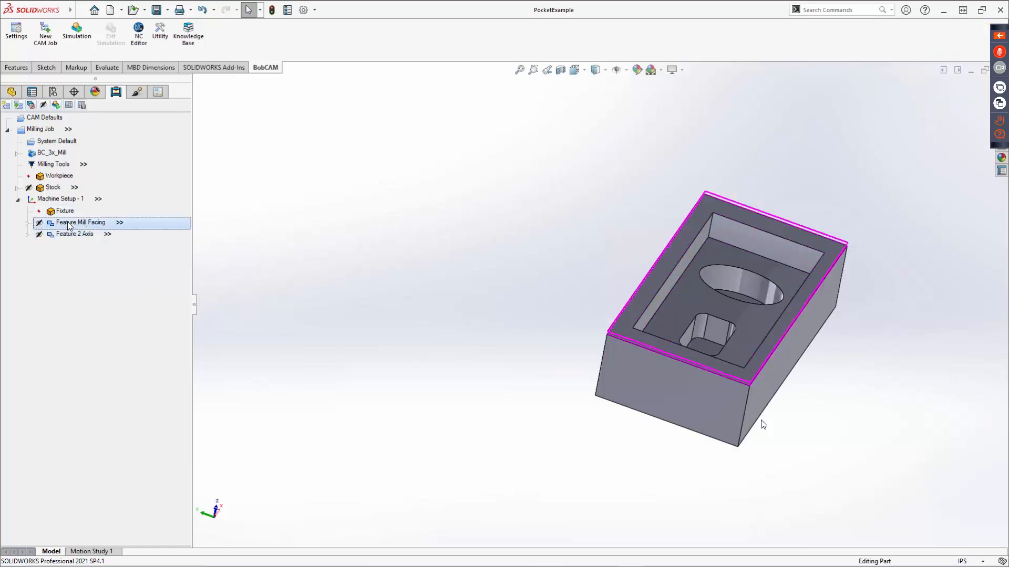
pyautogui.click(47, 289)
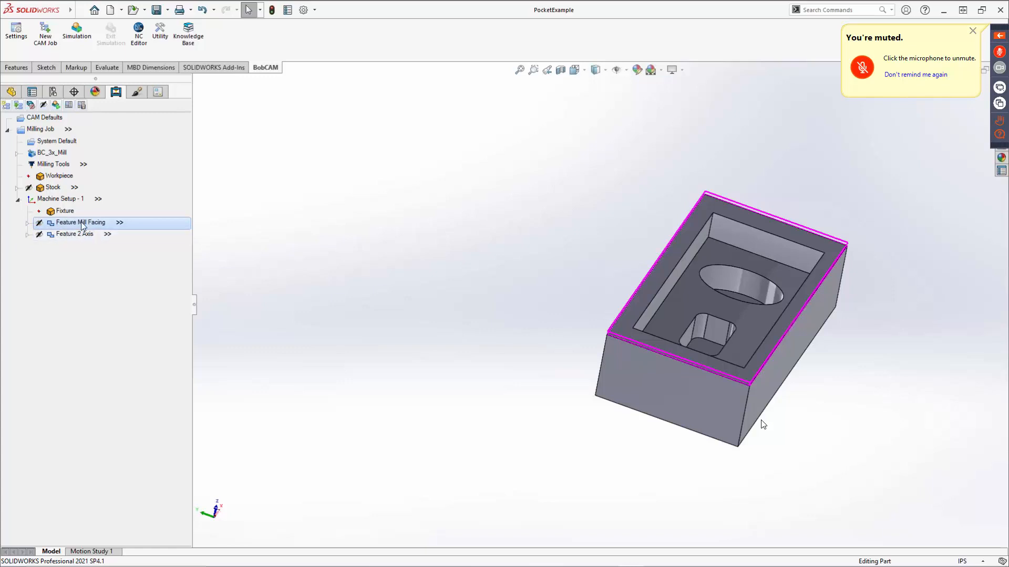
# Add a Mill 2 Axis feature to Machine Setup - 1 and start selecting its geometry.
pyautogui.rightClick(71, 200)
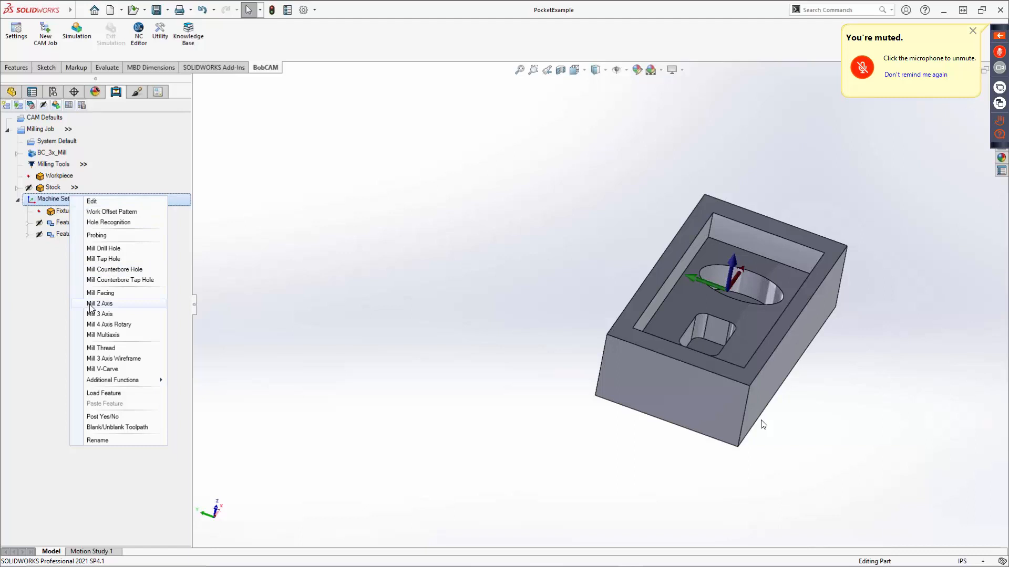
pyautogui.click(108, 304)
pyautogui.click(472, 183)
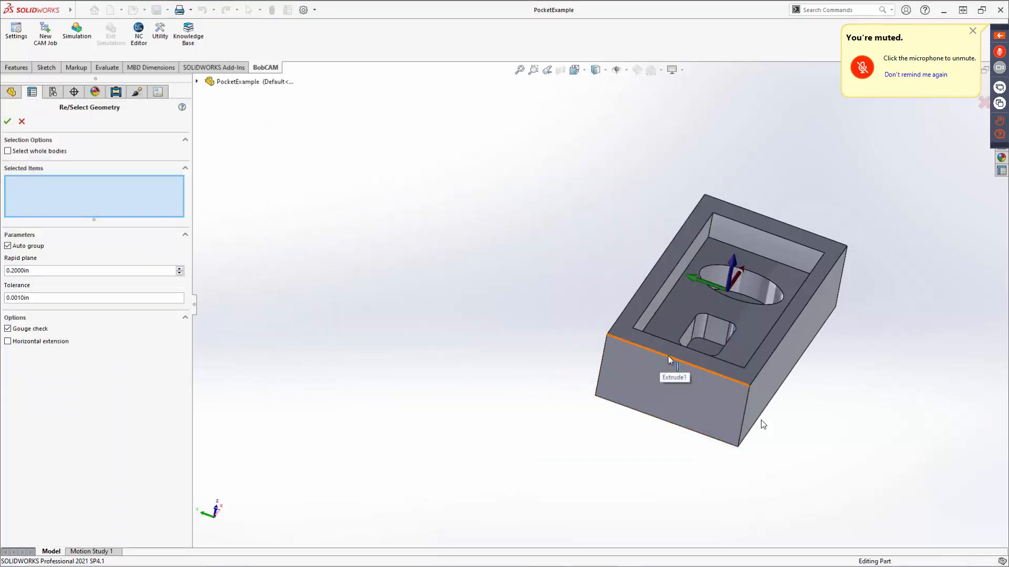
pyautogui.rightClick(668, 358)
pyautogui.click(701, 468)
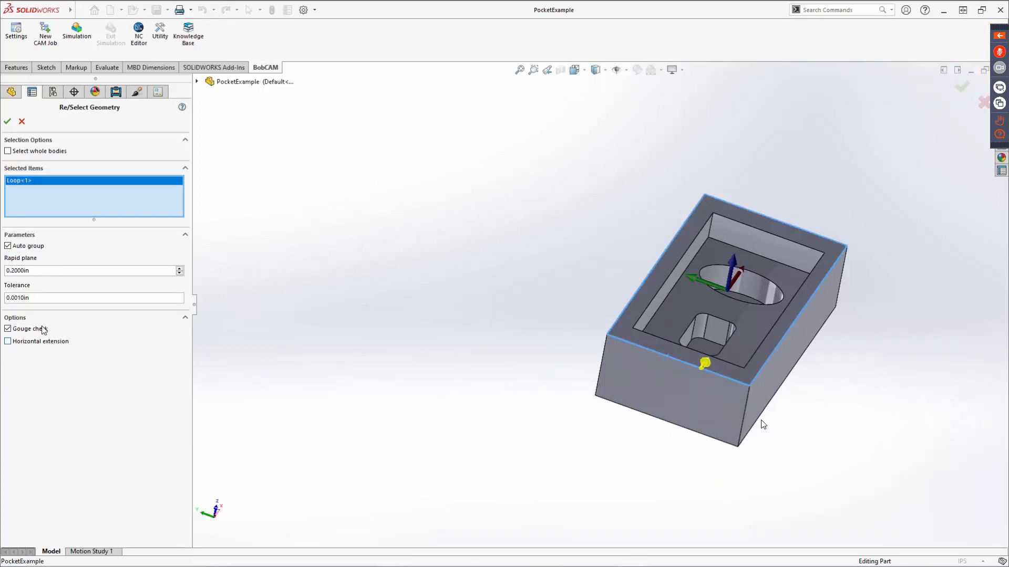
pyautogui.click(705, 367)
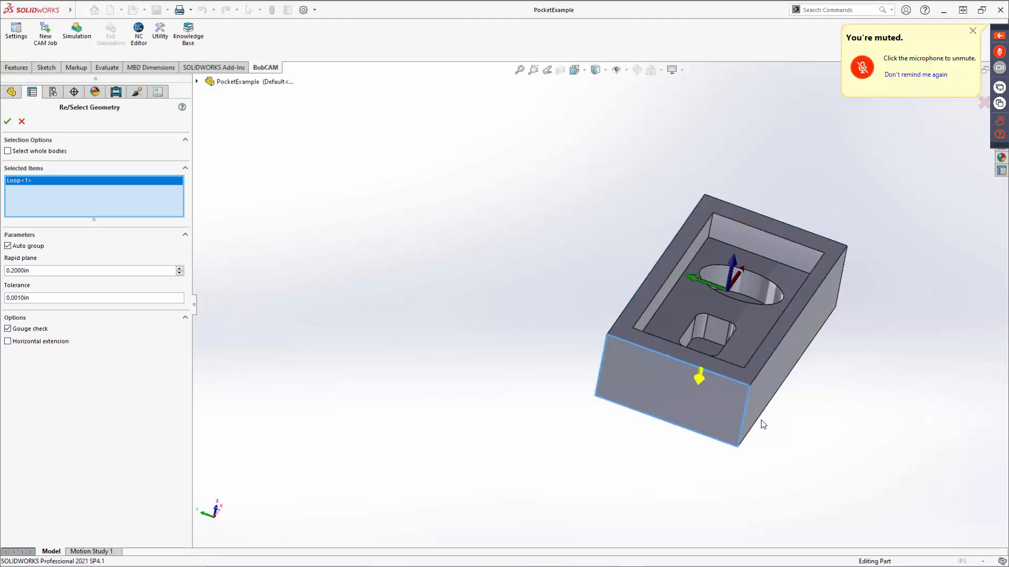
pyautogui.moveTo(588, 425); pyautogui.dragTo(660, 357, button='middle')
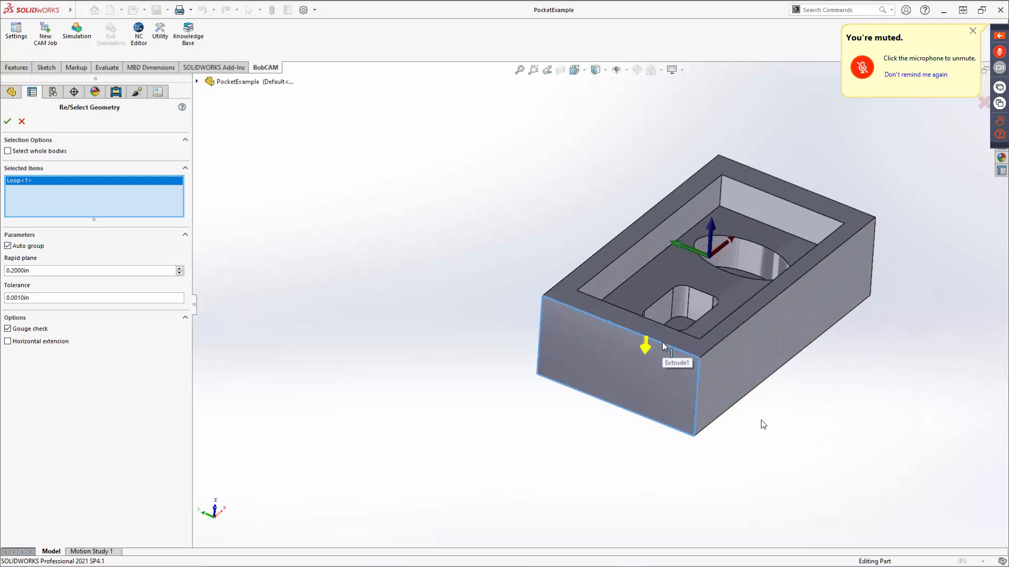
pyautogui.click(663, 345)
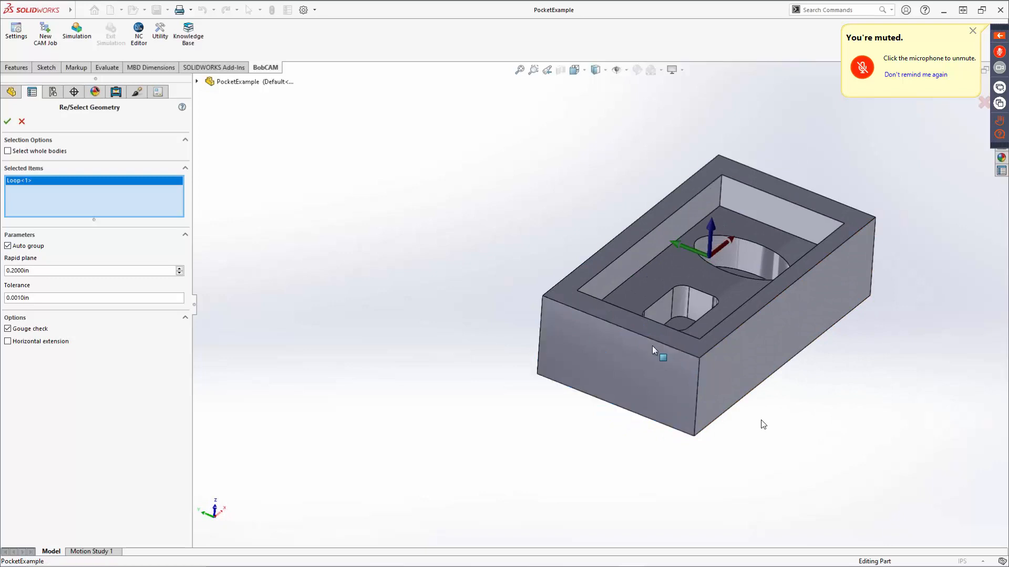
pyautogui.rightClick(63, 193)
pyautogui.click(77, 206)
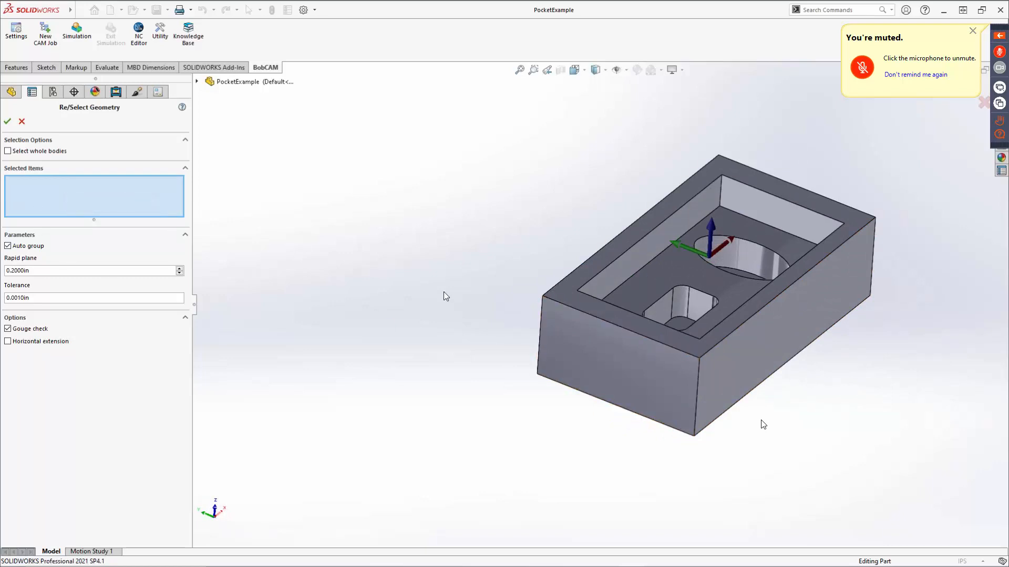
# Select the outer edge loop of the block's top face as the feature geometry and proceed to the Feature parameters.
pyautogui.rightClick(613, 324)
pyautogui.click(645, 436)
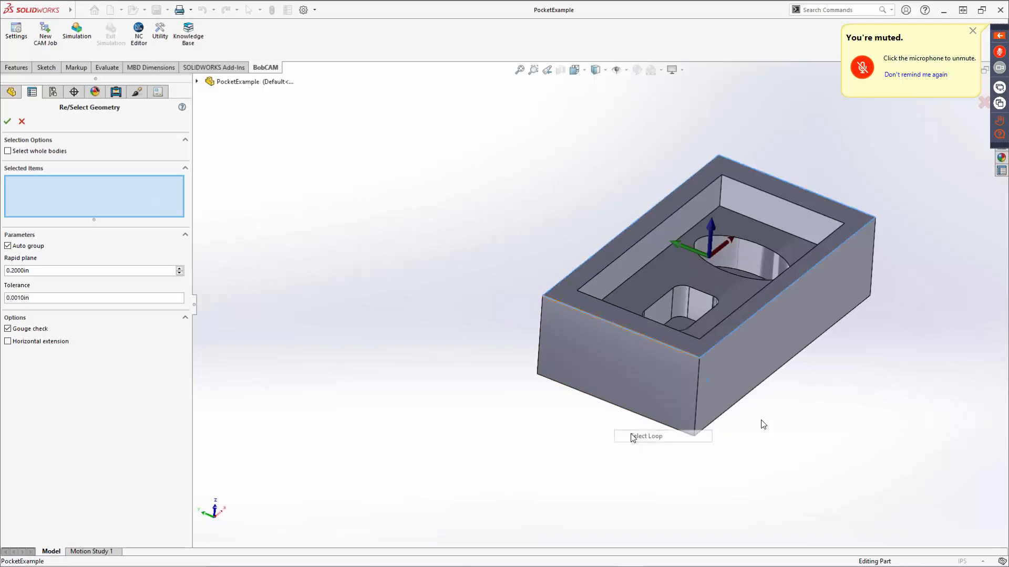
pyautogui.click(6, 128)
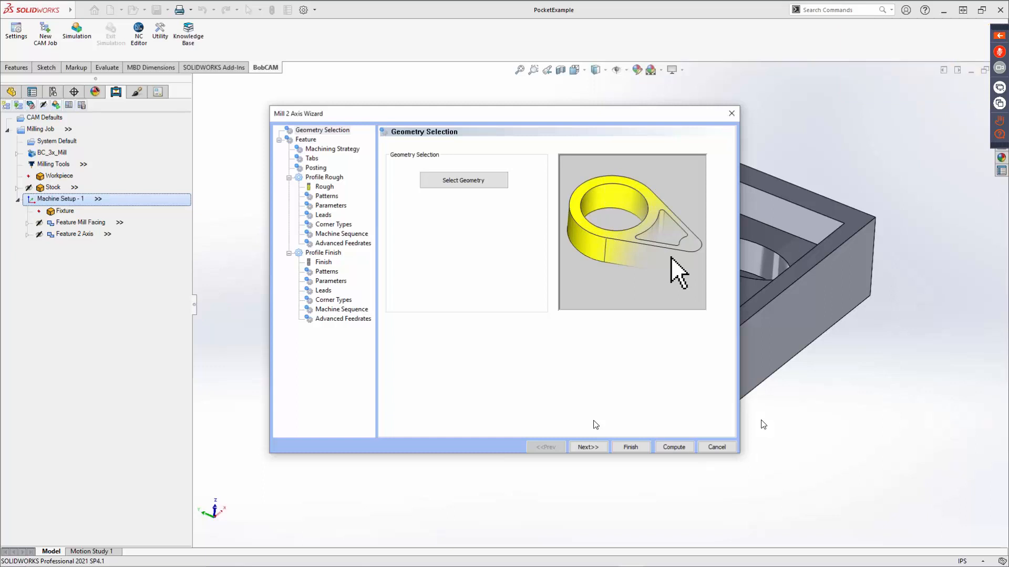
pyautogui.click(589, 448)
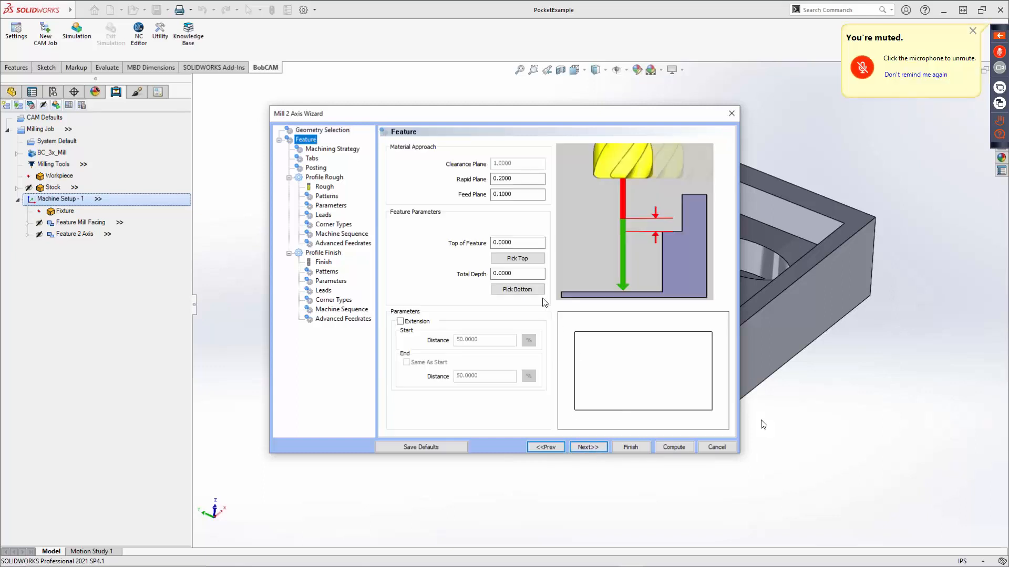
# Pick the block's lower front edge as the bottom of the feature.
pyautogui.click(518, 290)
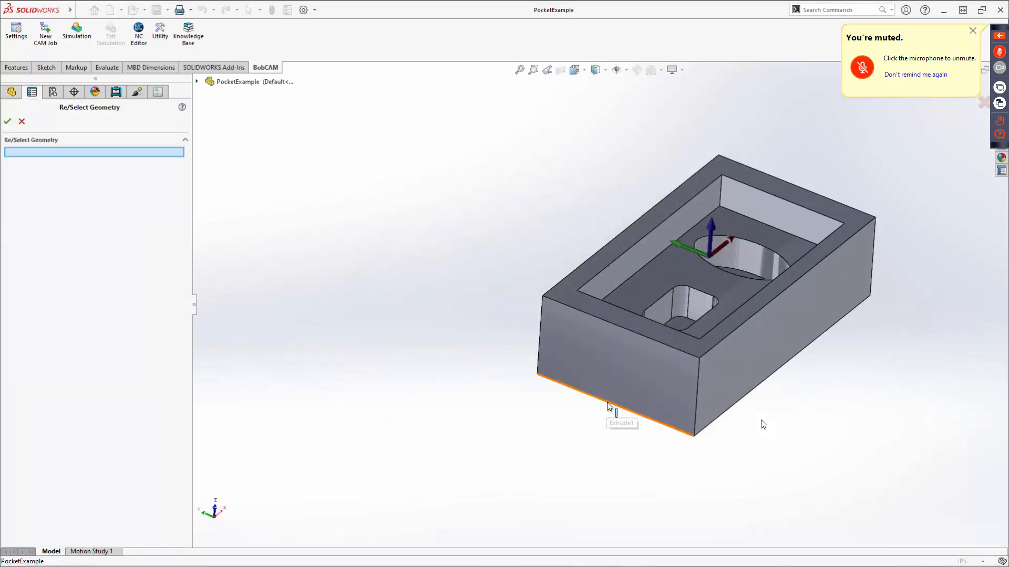
pyautogui.click(608, 407)
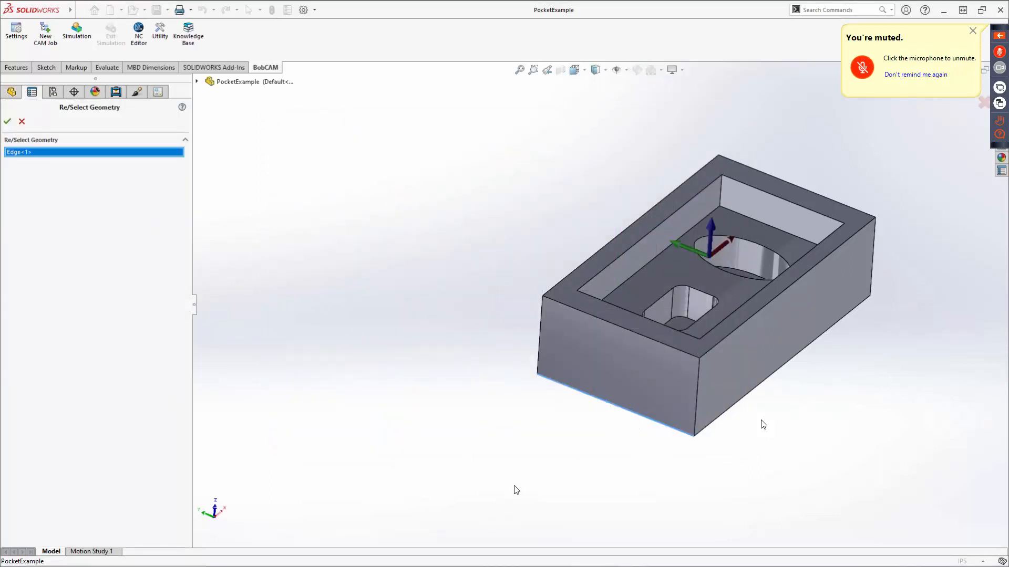
pyautogui.click(7, 121)
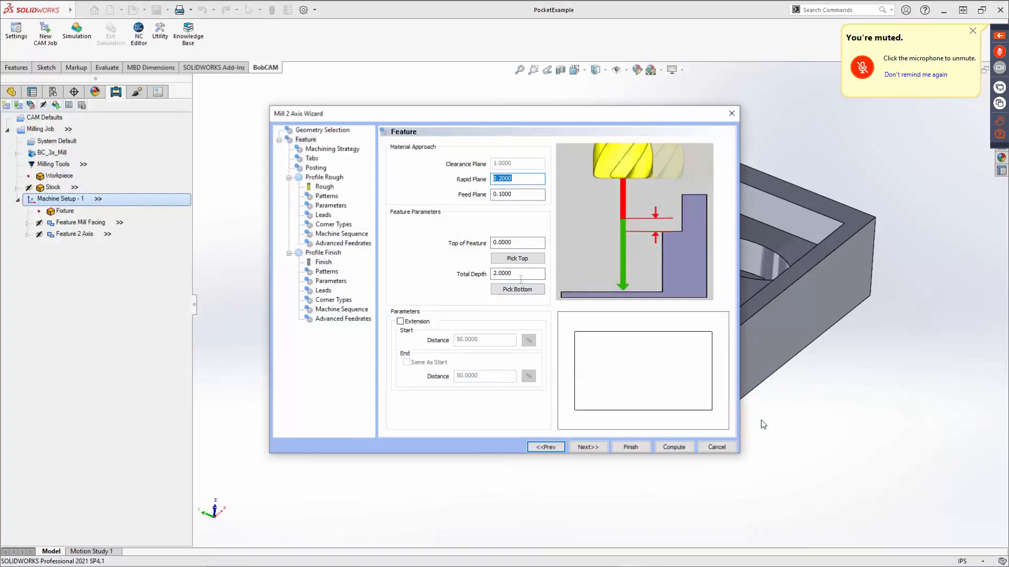
# Set the feature's Total Depth to 1.5.
pyautogui.moveTo(521, 274); pyautogui.dragTo(414, 298)
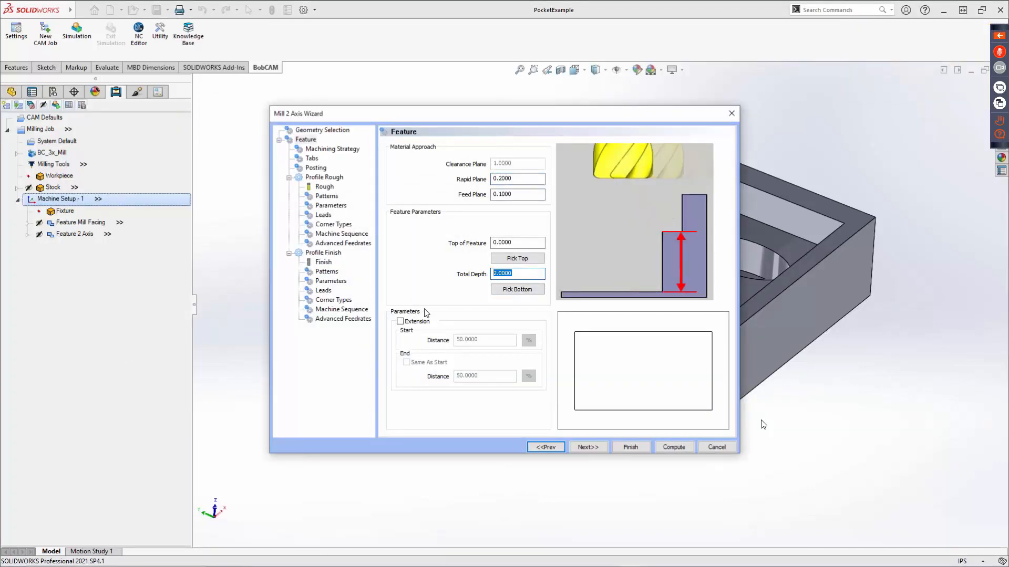
pyautogui.write('1.5')
pyautogui.press('Tab')
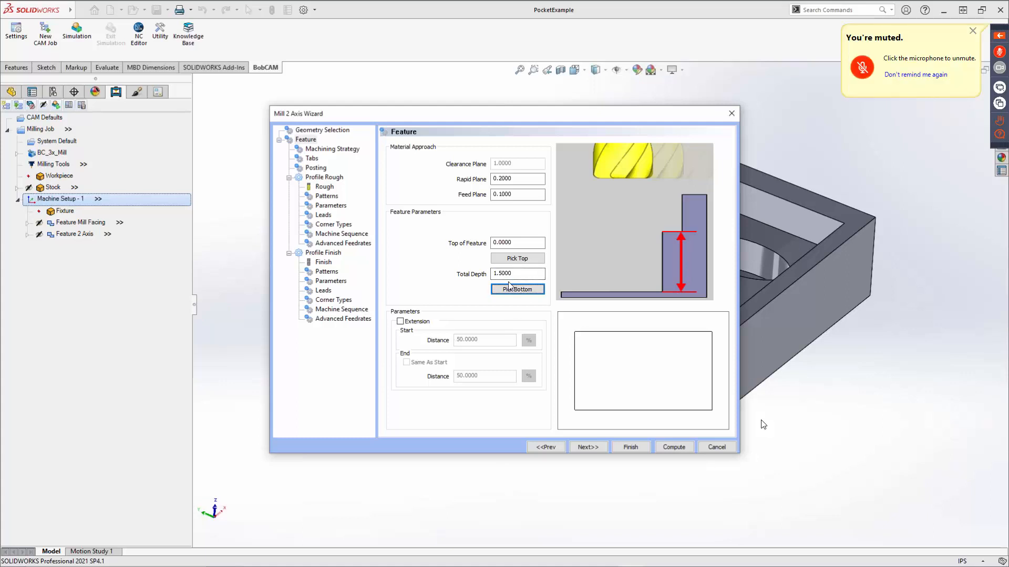
# Accept the Profile Rough and Profile Finish operations, the Tabs and Posting settings and the 0.3750 diameter roughing tool.
pyautogui.click(588, 448)
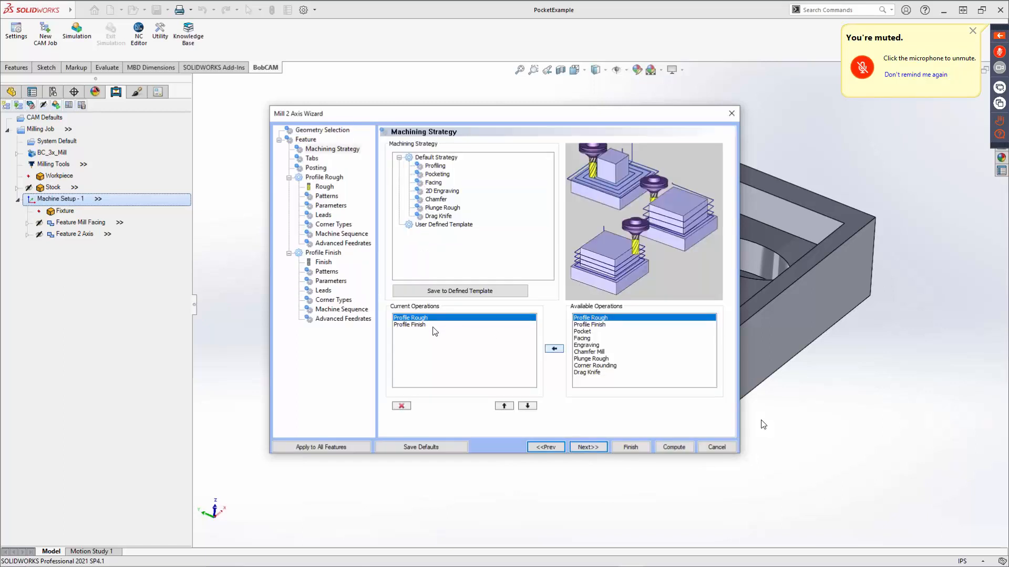
pyautogui.click(592, 447)
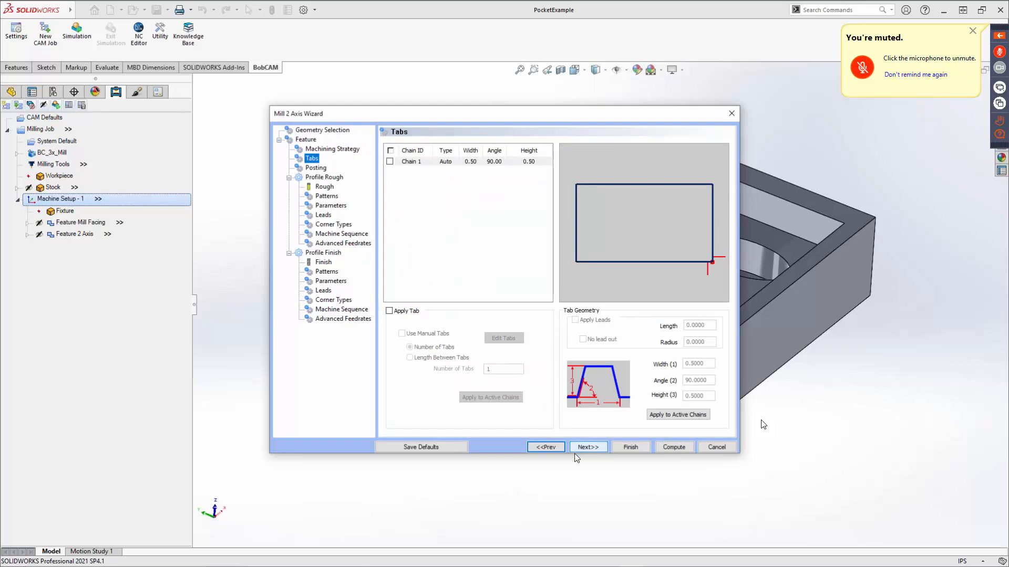
pyautogui.click(588, 448)
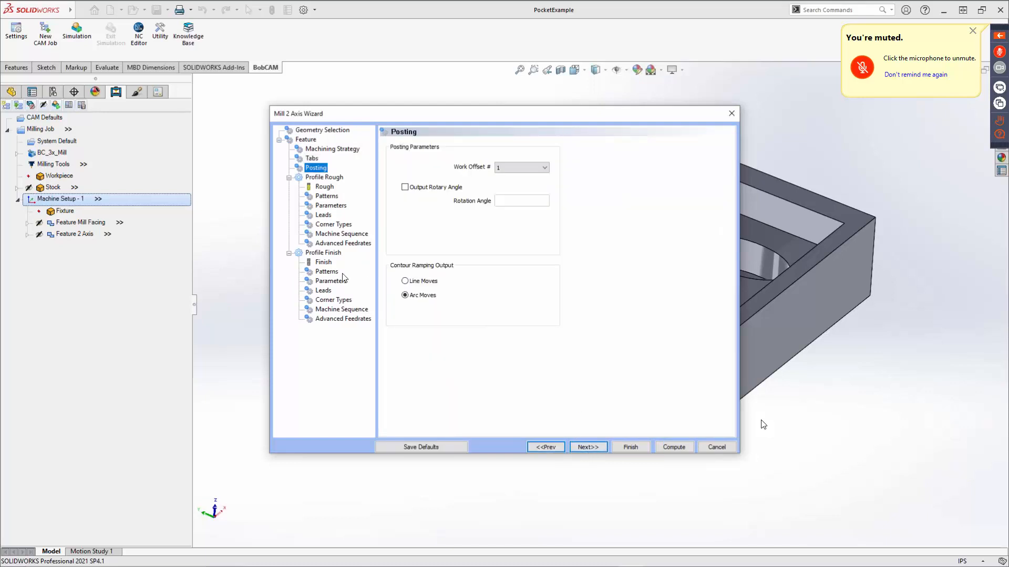
pyautogui.click(594, 446)
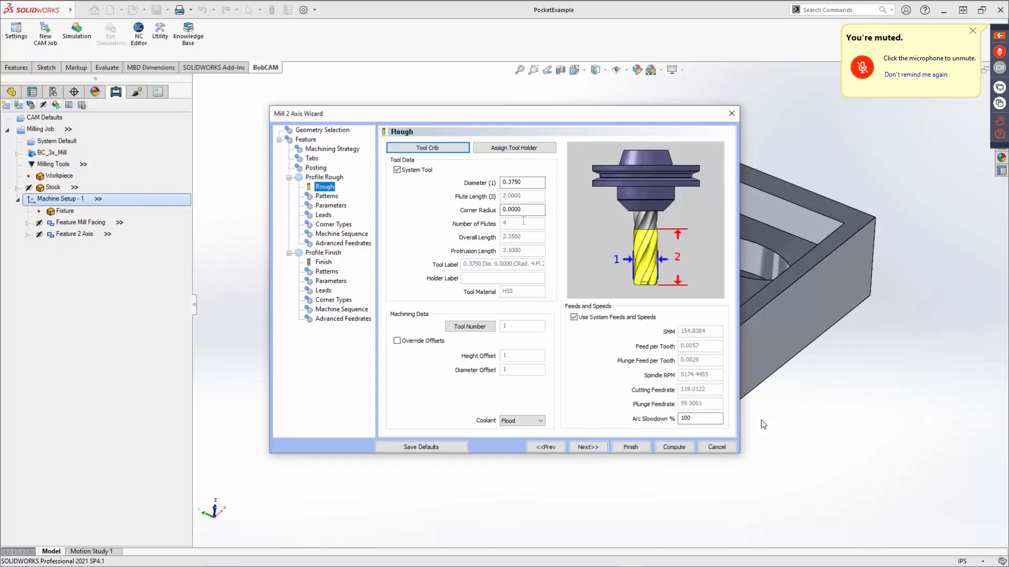
pyautogui.click(523, 182)
pyautogui.click(588, 447)
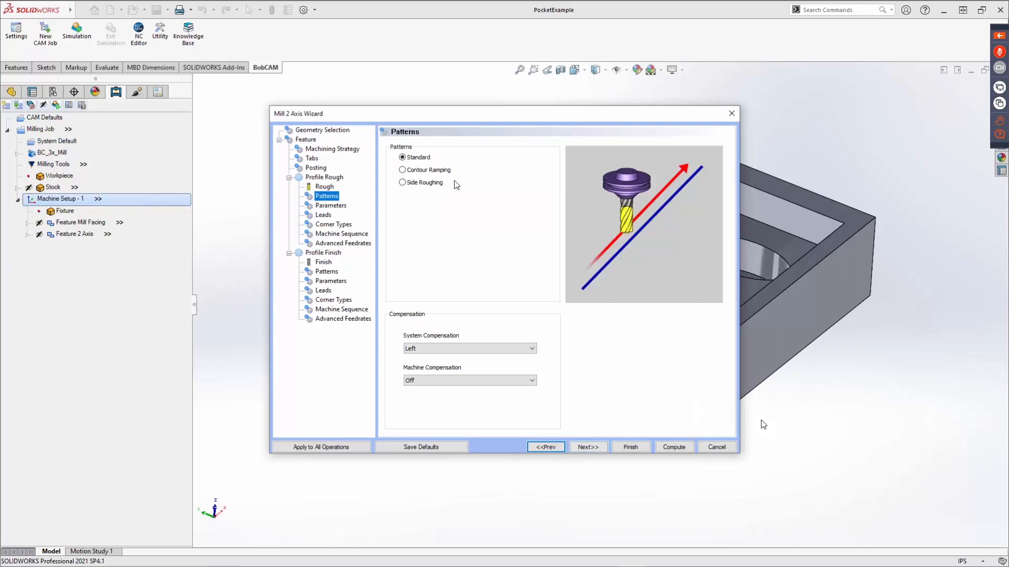
# Preview the Standard, Contour Ramping and Side Roughing patterns for the Profile Rough operation.
pyautogui.click(403, 157)
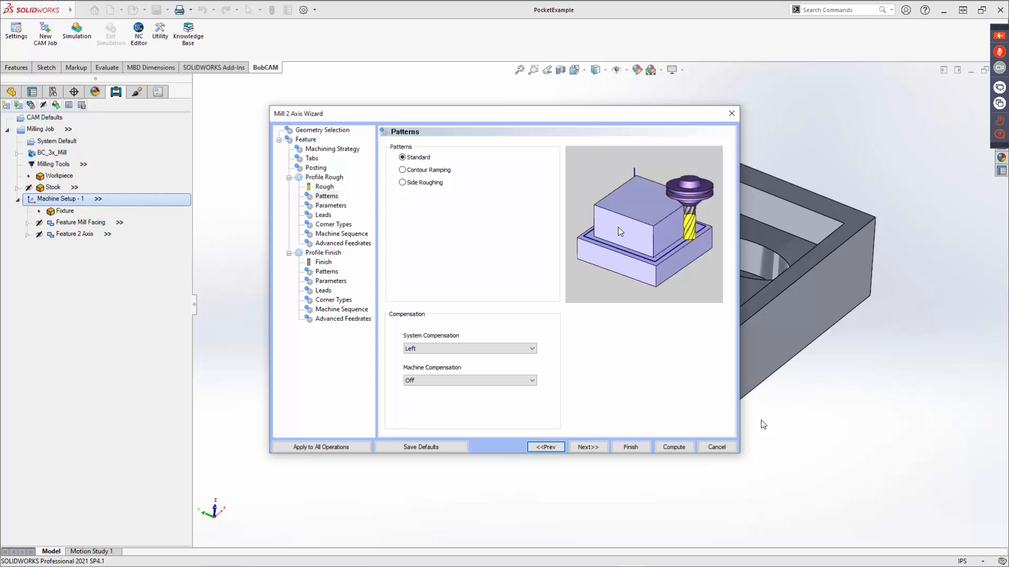
pyautogui.click(414, 172)
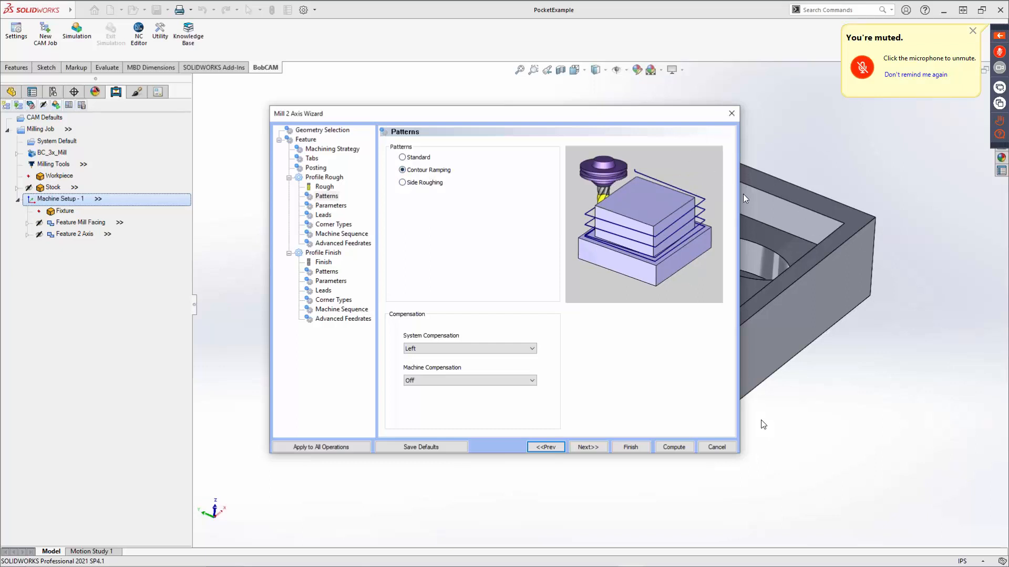
pyautogui.click(418, 183)
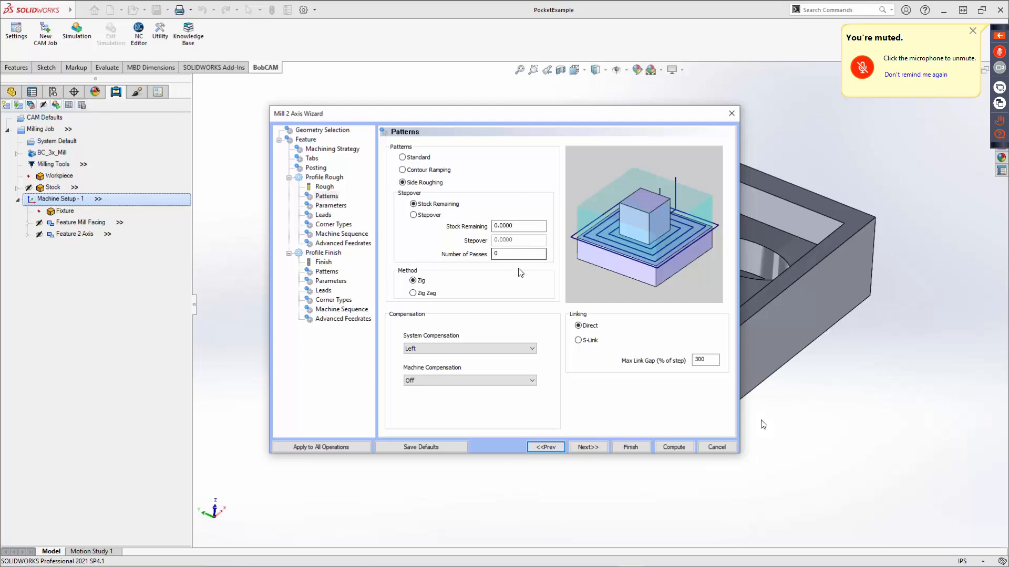
# Explore the Side Roughing options: Stock Remaining, Stepover, Number of Passes, and the Zig and Zig Zag methods.
pyautogui.click(517, 227)
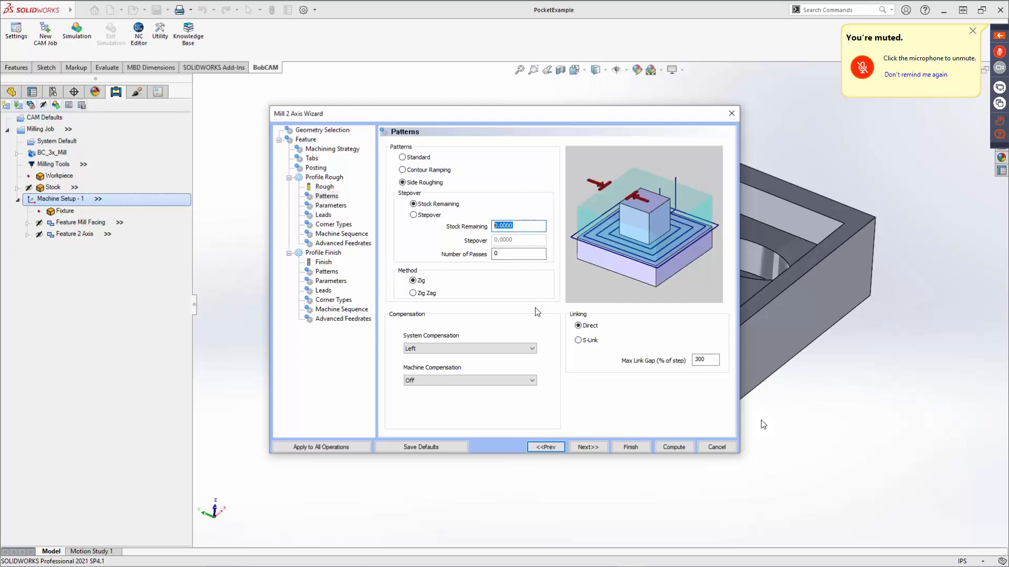
pyautogui.click(414, 215)
pyautogui.doubleClick(503, 241)
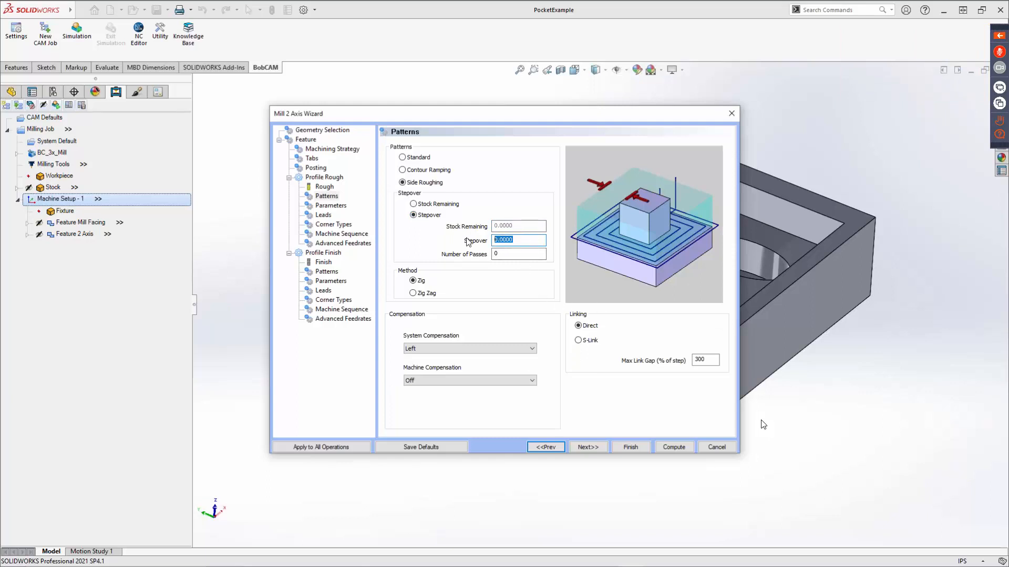
pyautogui.doubleClick(515, 256)
pyautogui.click(413, 280)
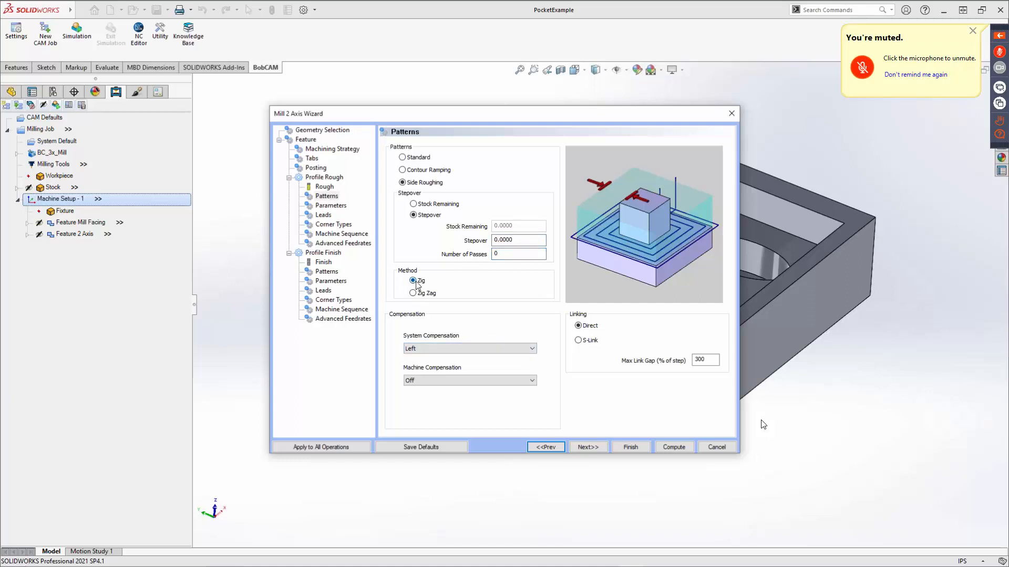
pyautogui.click(412, 293)
pyautogui.click(414, 205)
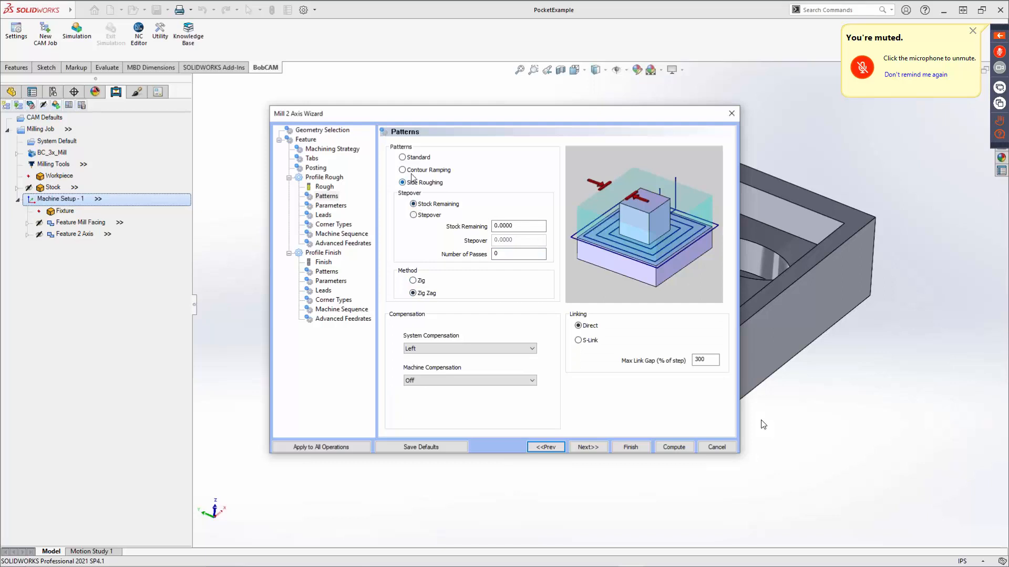
# Set the Profile Rough pattern to Contour Ramping and proceed to its Parameters.
pyautogui.click(417, 158)
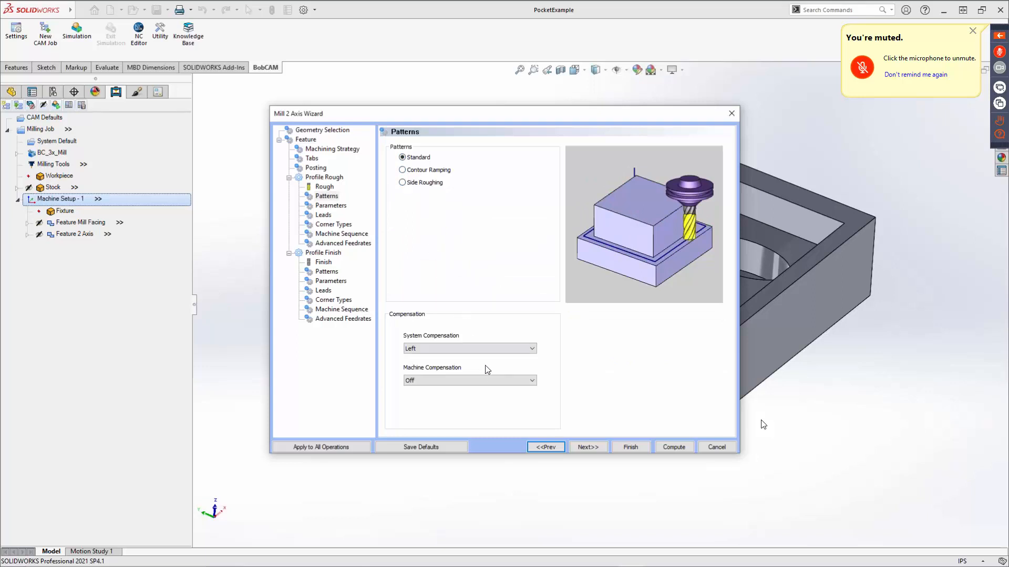
pyautogui.click(419, 171)
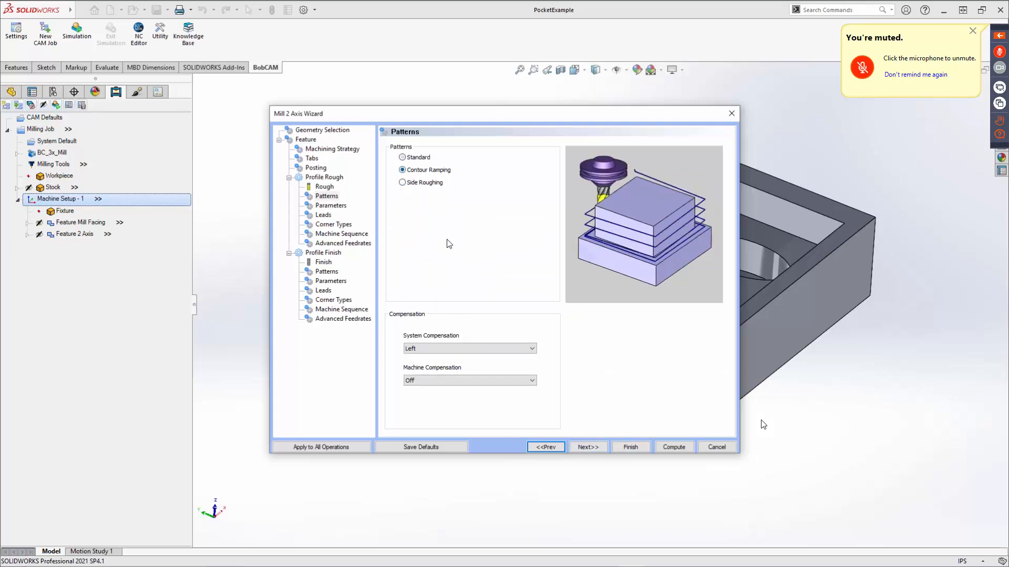
pyautogui.click(585, 446)
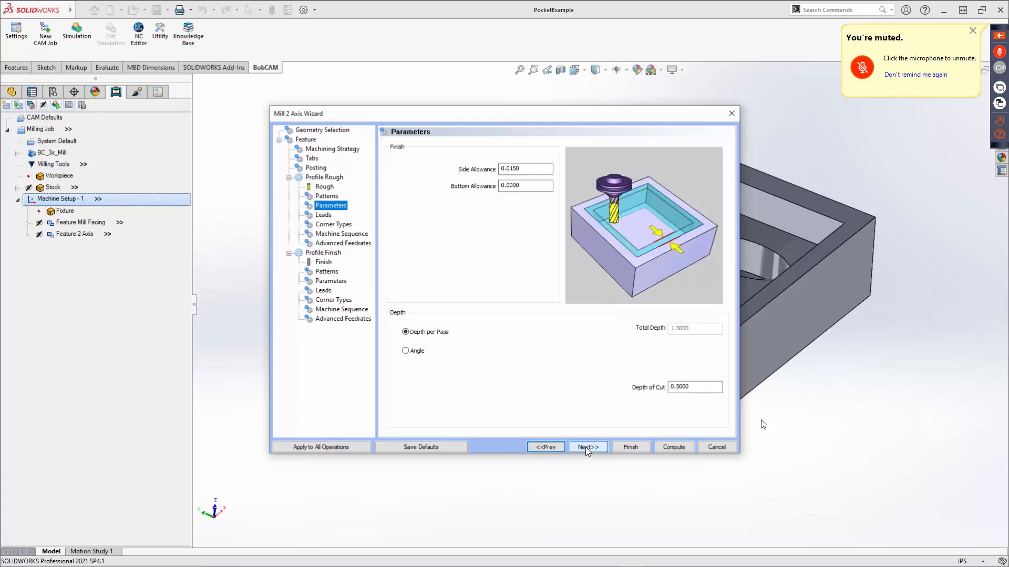
# Return to the Patterns settings and review the System Compensation and Machine Compensation choices without changing them.
pyautogui.click(536, 446)
pyautogui.click(456, 349)
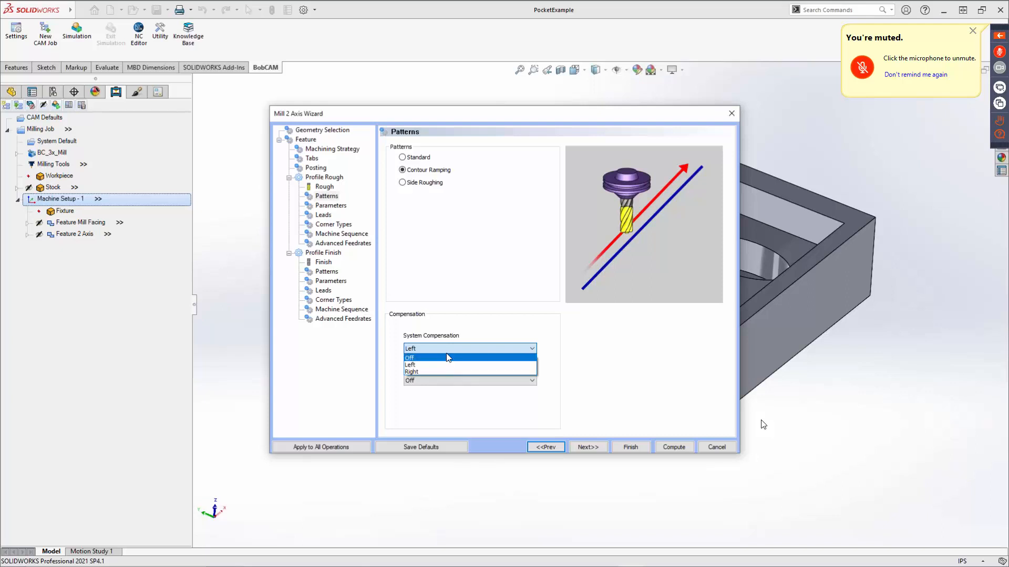
pyautogui.click(465, 327)
pyautogui.click(459, 380)
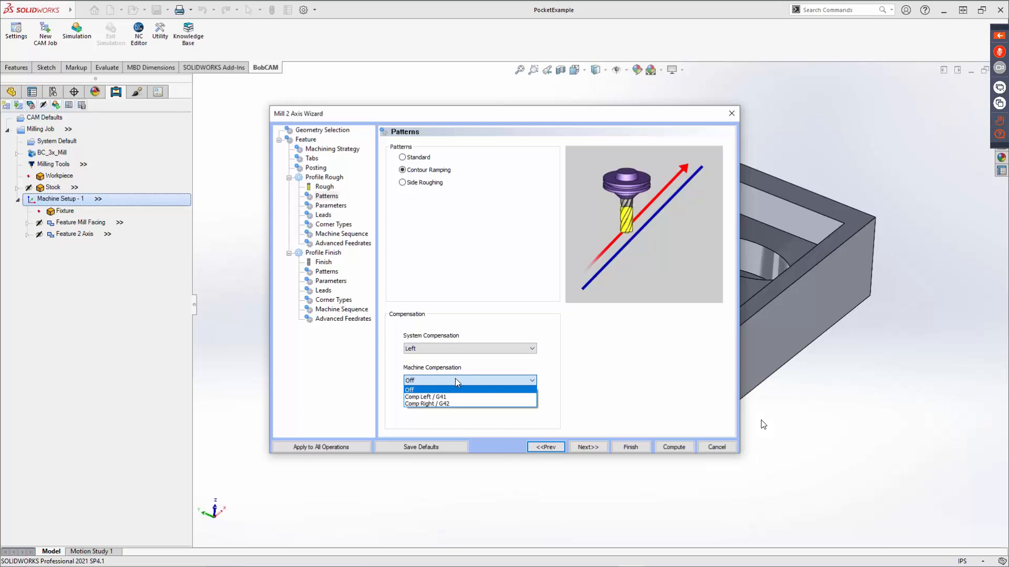
pyautogui.click(623, 407)
# Compare the Depth per Pass and Angle depth options in the Profile Rough Parameters, ending on Depth per Pass.
pyautogui.click(591, 446)
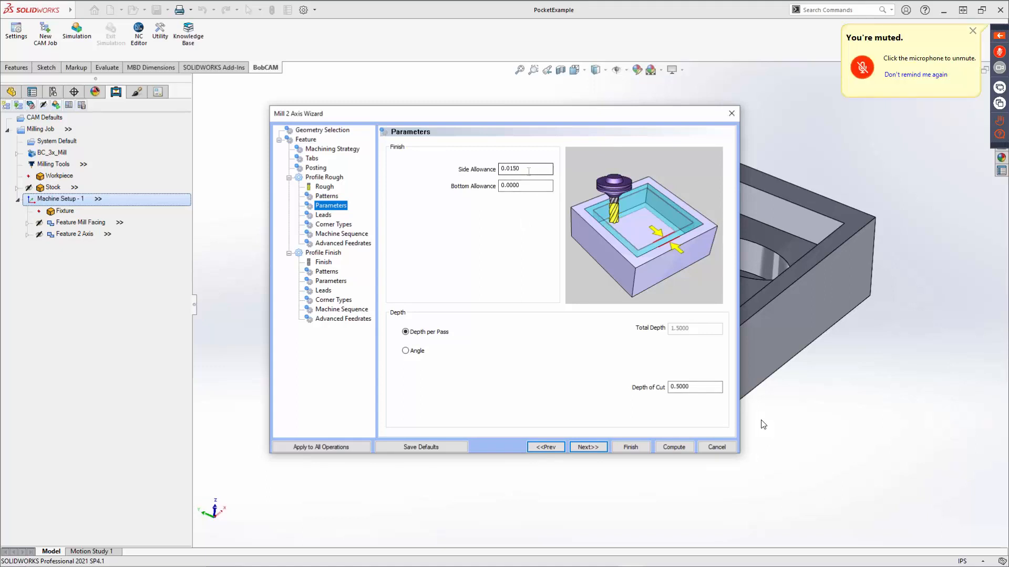
pyautogui.moveTo(529, 171); pyautogui.dragTo(460, 187)
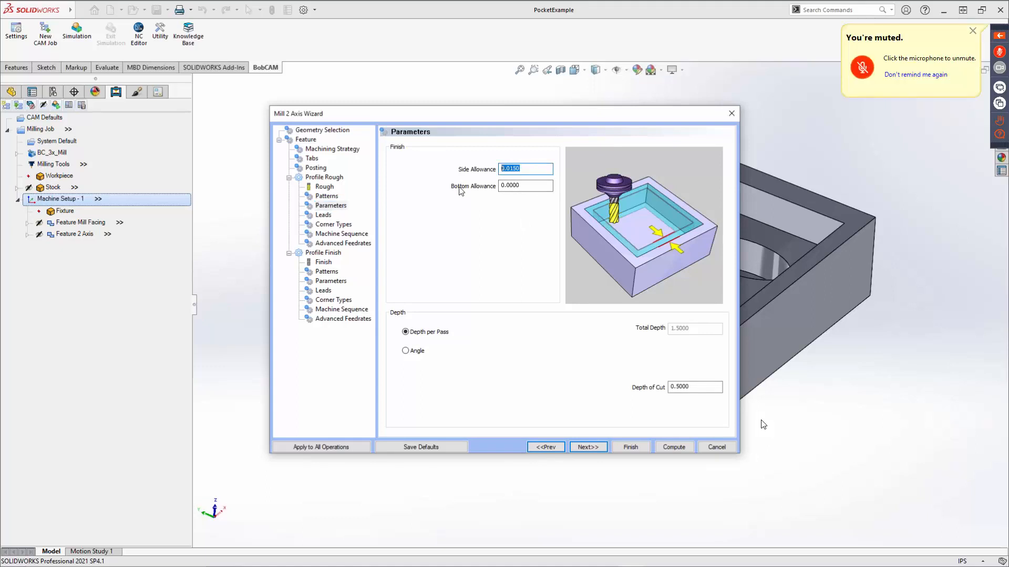
pyautogui.click(419, 337)
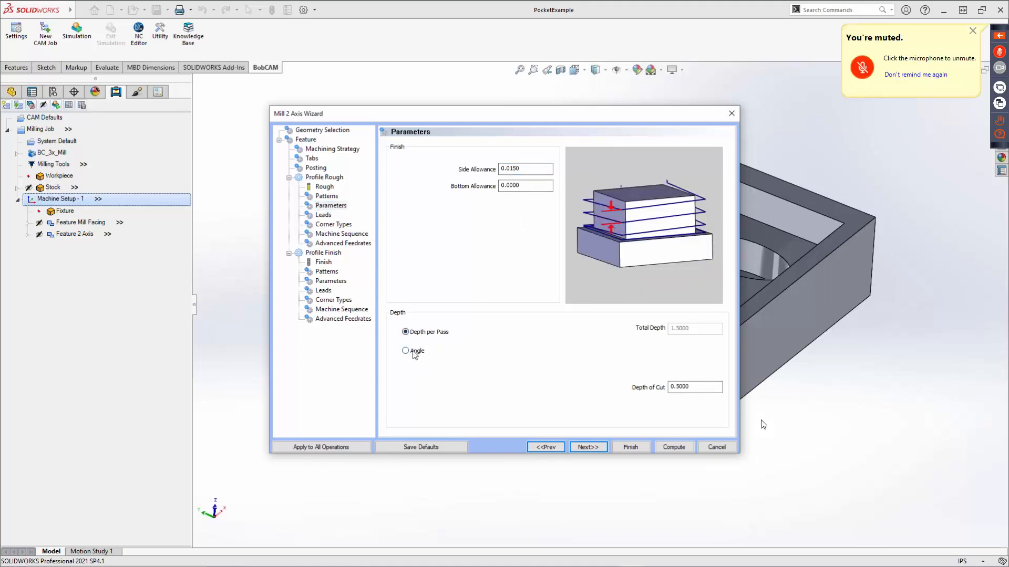
pyautogui.click(410, 351)
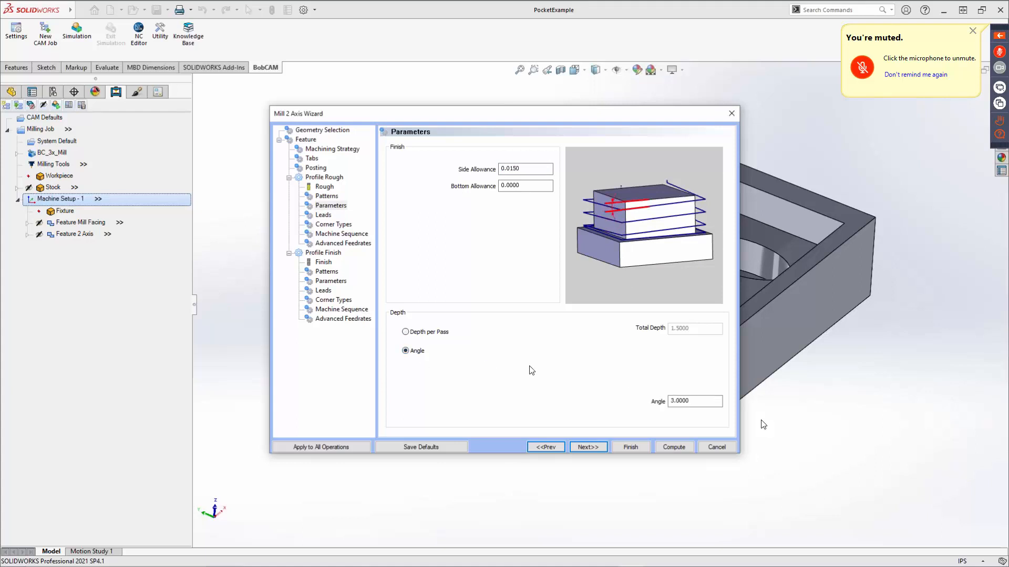
pyautogui.click(405, 332)
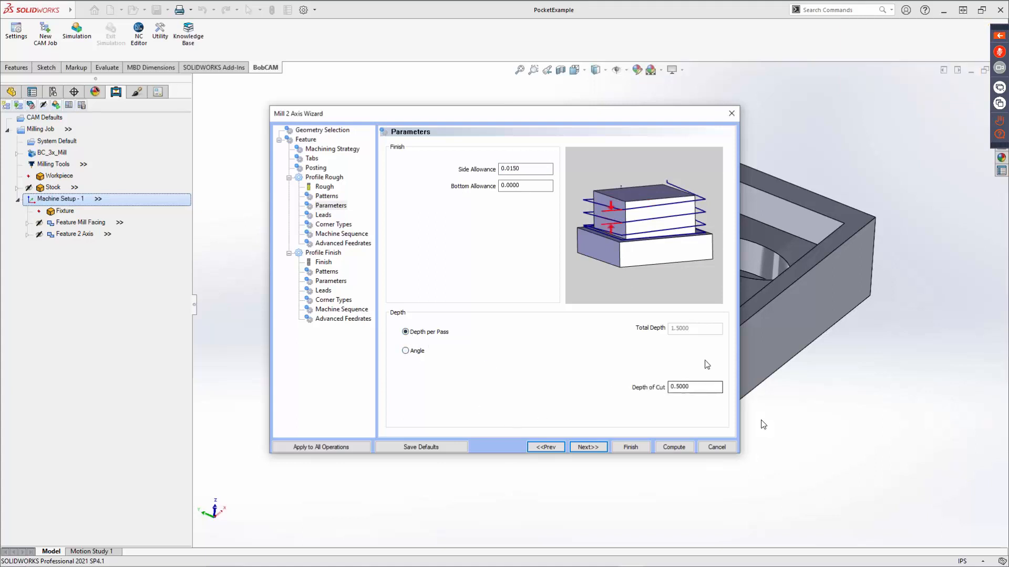
# Set the Profile Rough depth of cut to 1.5/7 and proceed to the Leads settings.
pyautogui.doubleClick(698, 386)
pyautogui.write('1.5/7')
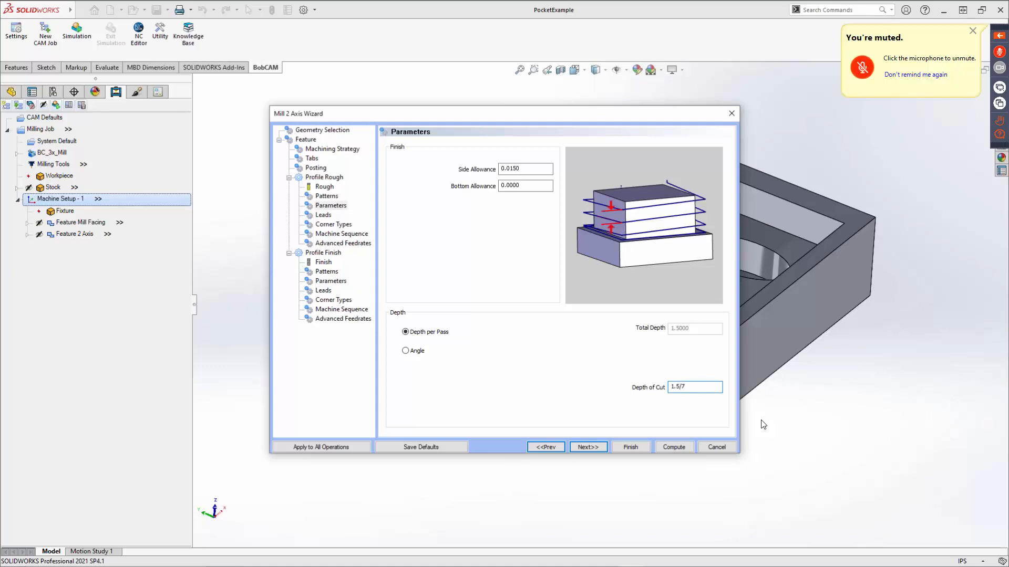
pyautogui.press('Tab')
pyautogui.click(695, 386)
pyautogui.doubleClick(695, 387)
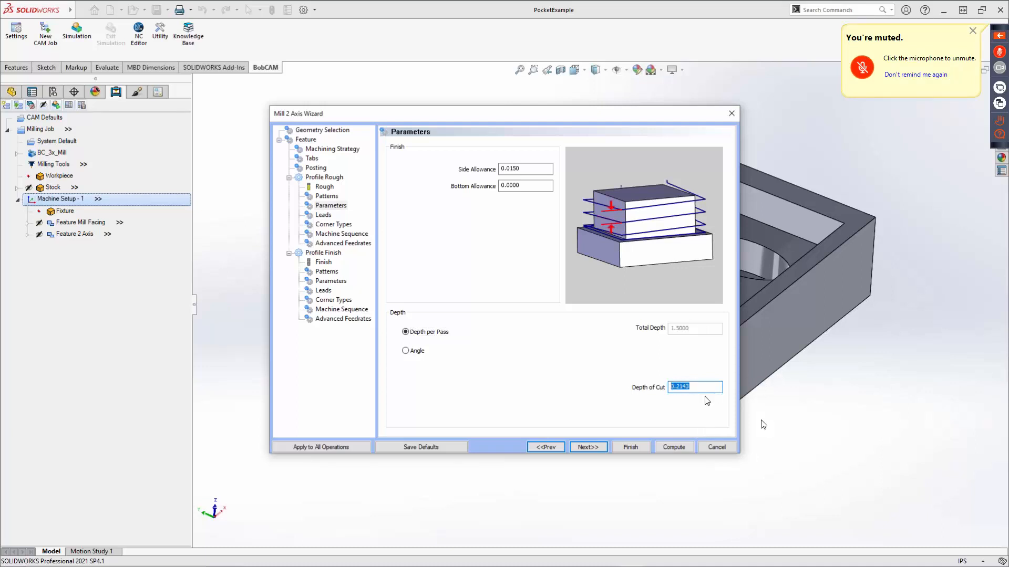
pyautogui.click(584, 448)
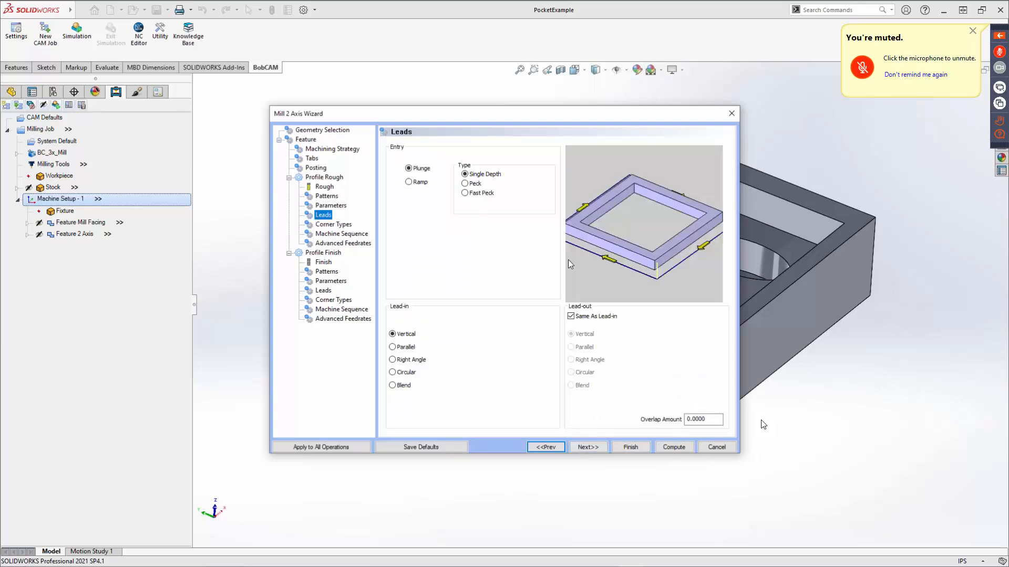
# Accept the default Profile Rough leads, corner types, machine sequence and advanced feedrates, continuing to the Profile Finish tool.
pyautogui.click(591, 448)
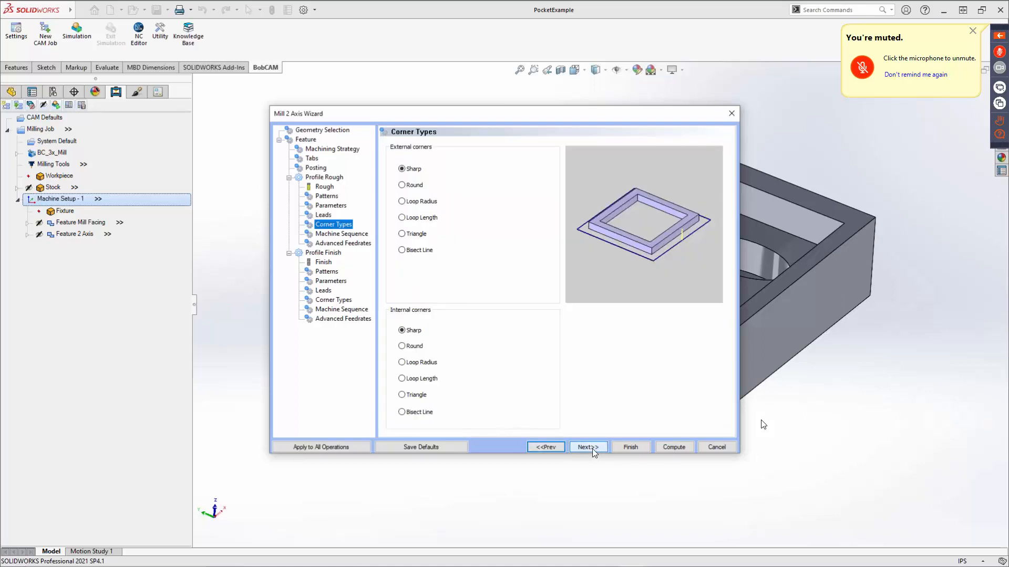
pyautogui.click(593, 449)
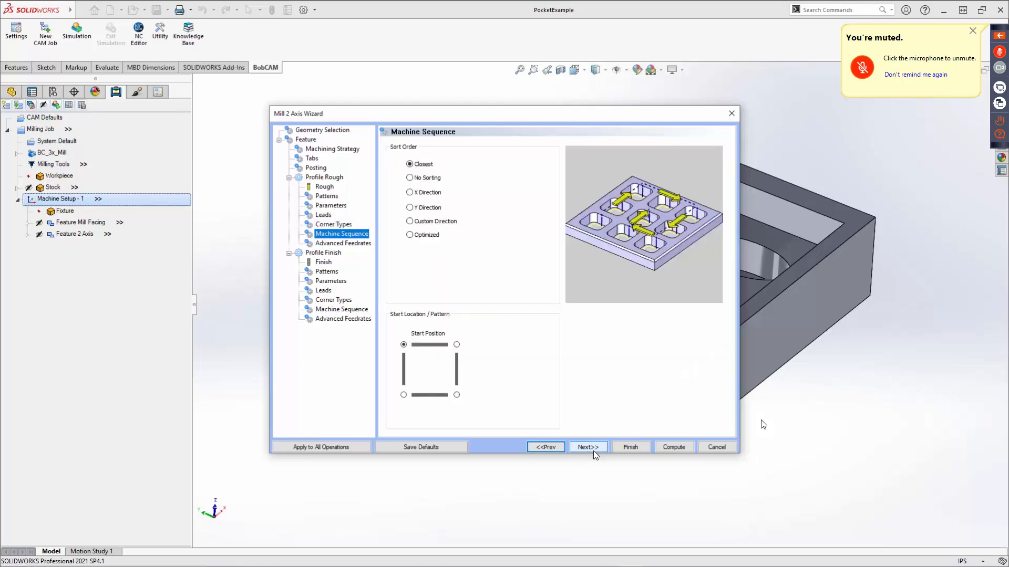
pyautogui.click(594, 451)
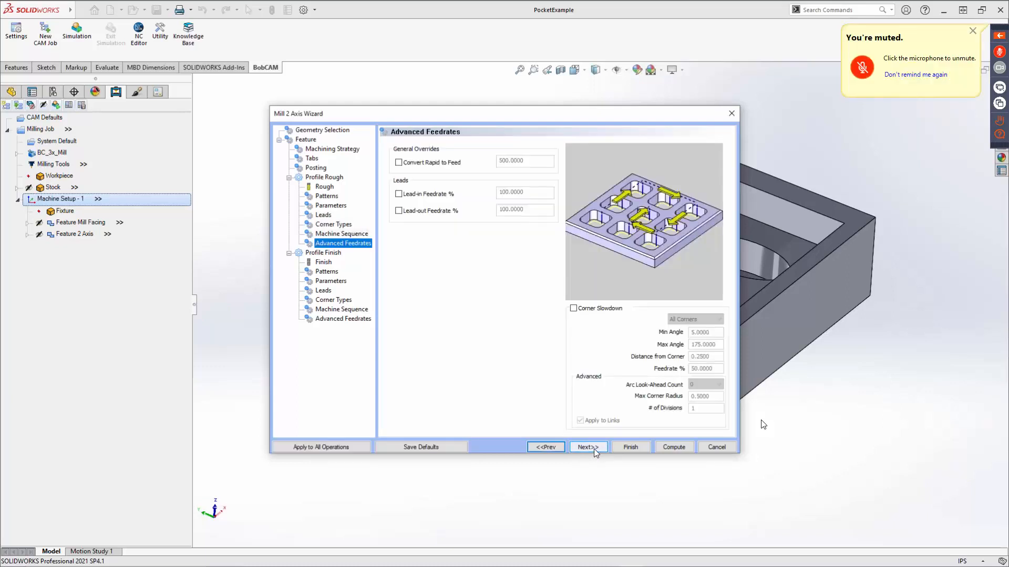
pyautogui.click(594, 449)
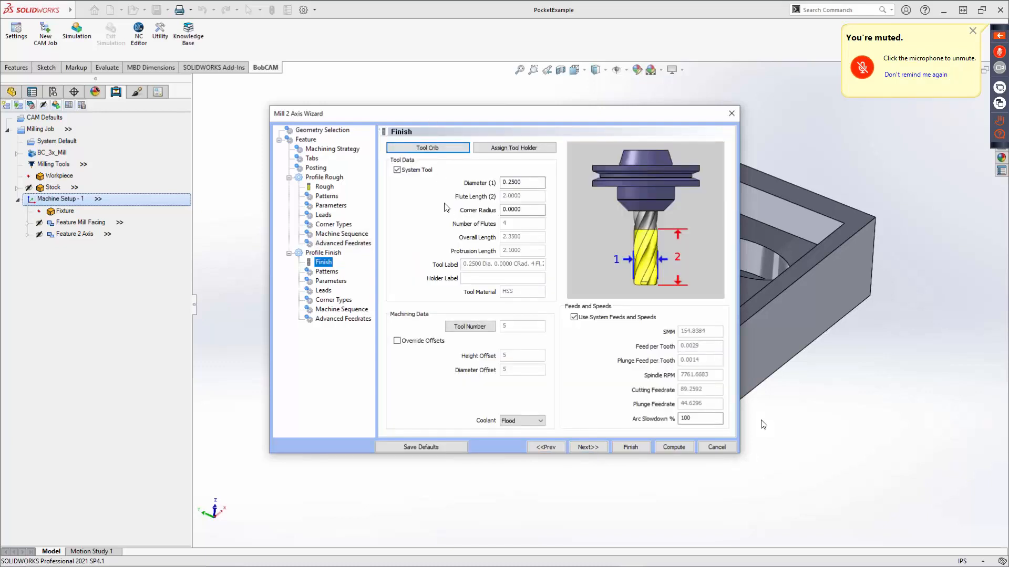
# Accept the default Profile Finish tool and settings, and compute the outside profile feature's toolpath.
pyautogui.click(595, 449)
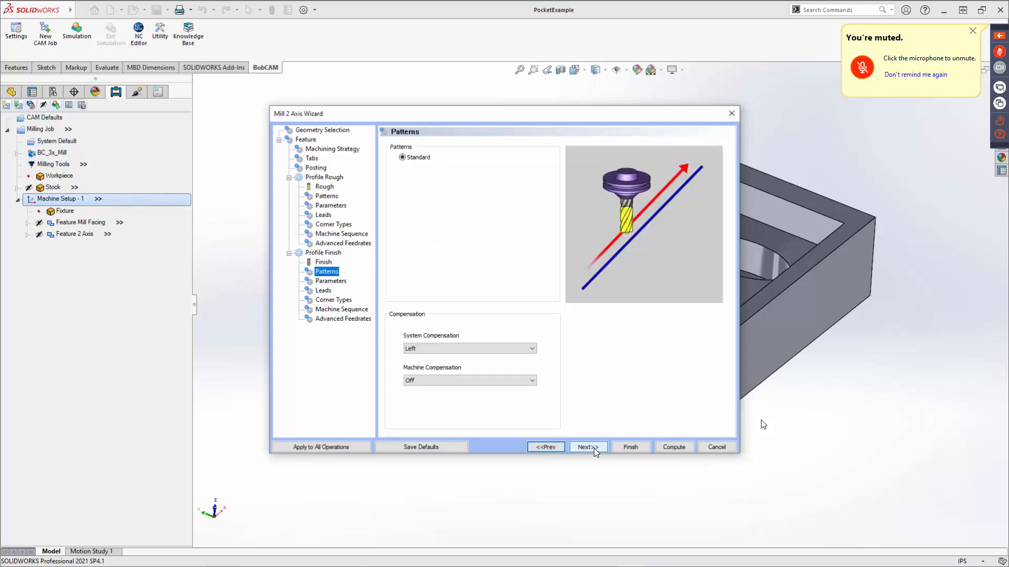
pyautogui.click(594, 448)
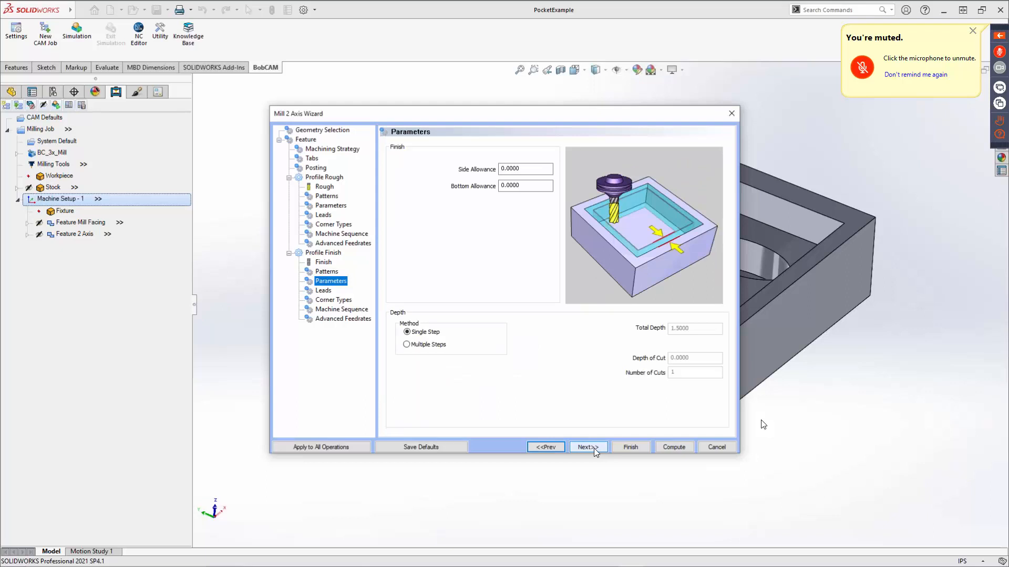
pyautogui.click(594, 449)
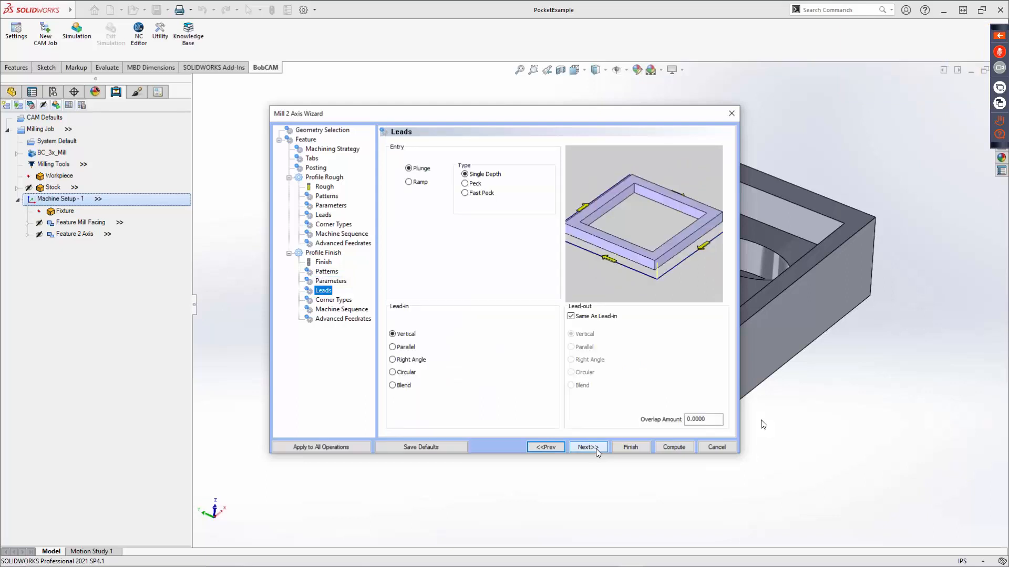
pyautogui.click(596, 449)
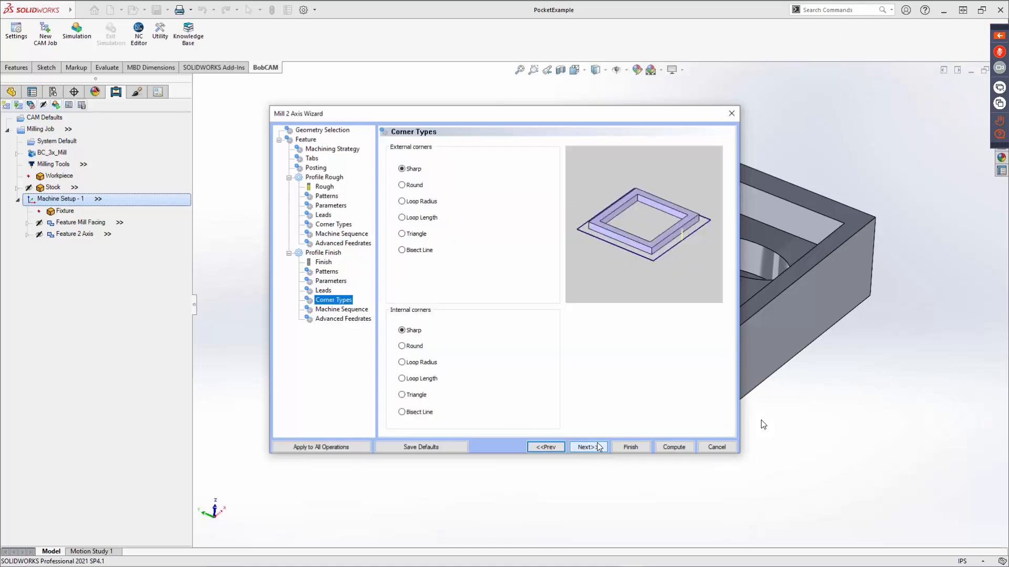
pyautogui.click(602, 451)
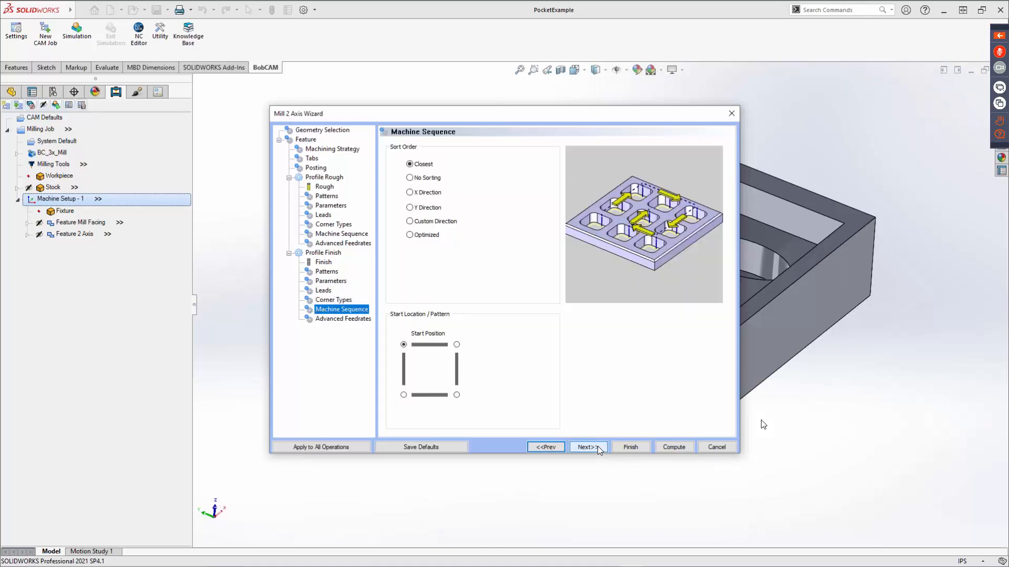
pyautogui.click(592, 448)
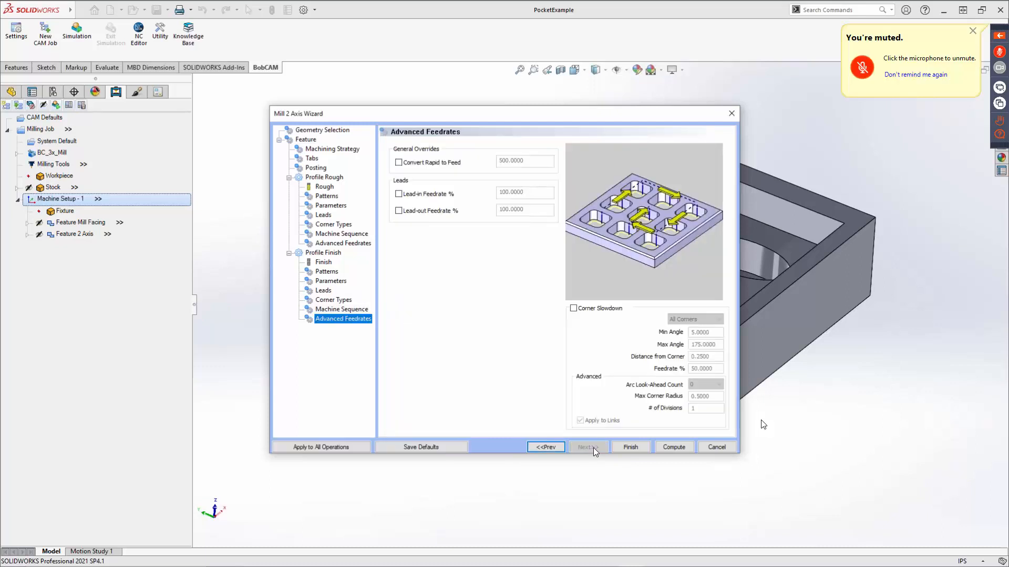
pyautogui.click(674, 447)
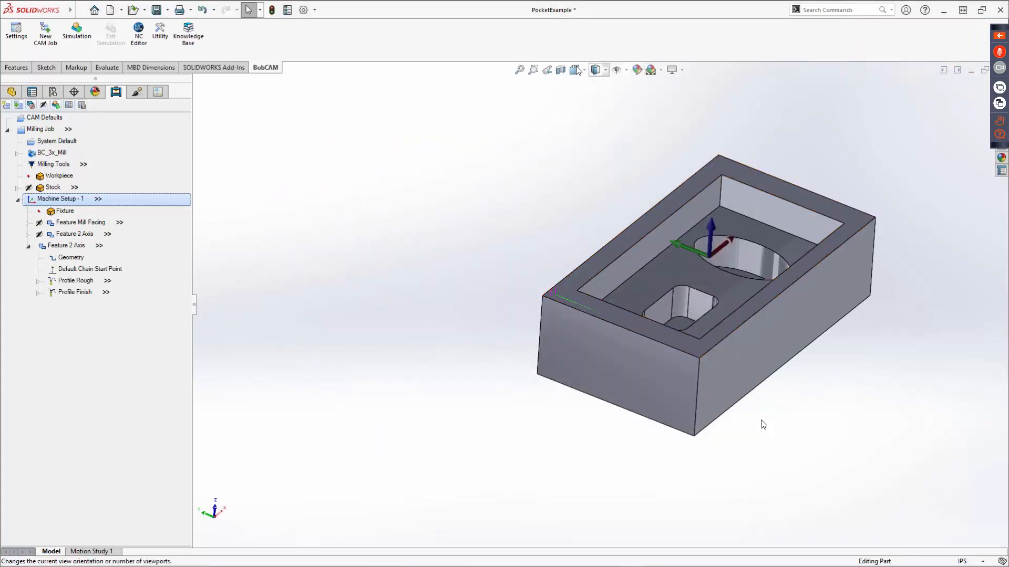
# Inspect the computed profile toolpath with the model in wireframe, and restore the Shaded With Edges display.
pyautogui.click(607, 73)
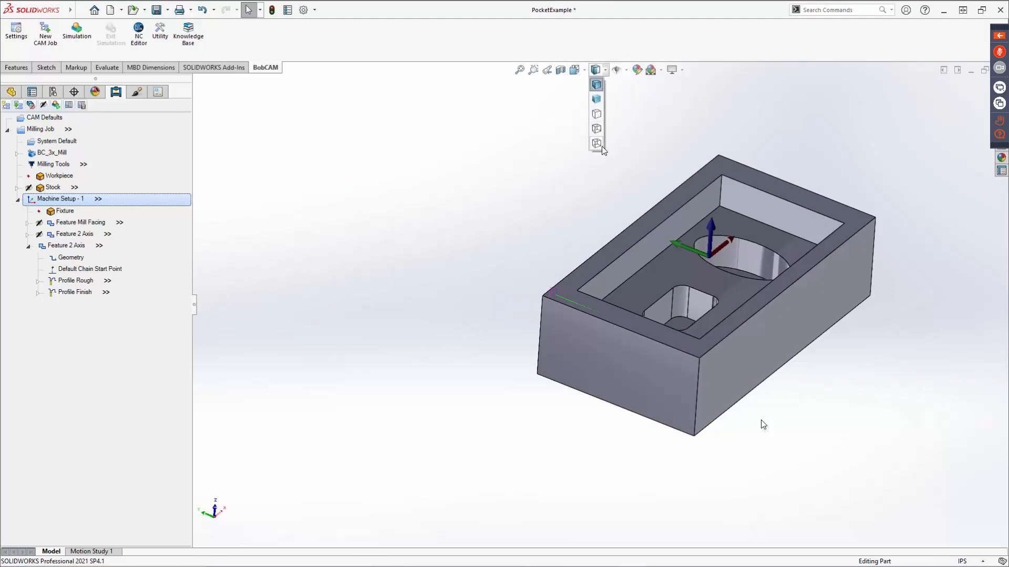
pyautogui.click(601, 146)
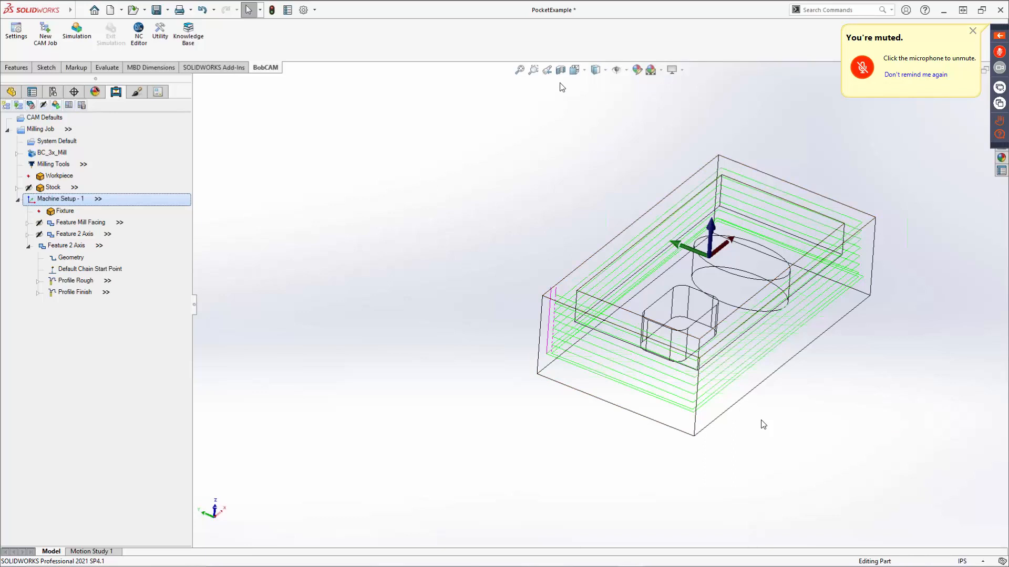
pyautogui.click(607, 73)
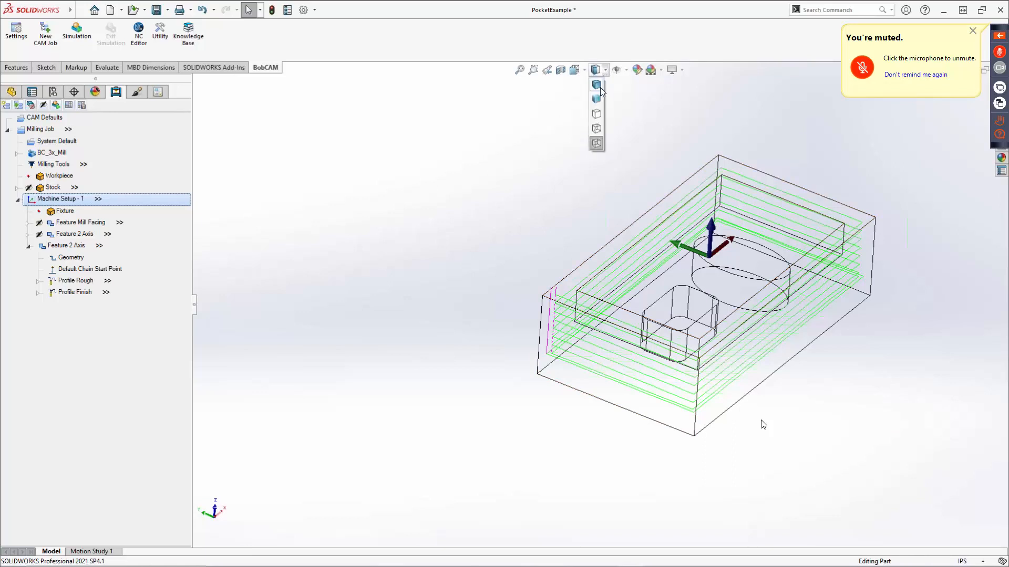
pyautogui.click(600, 88)
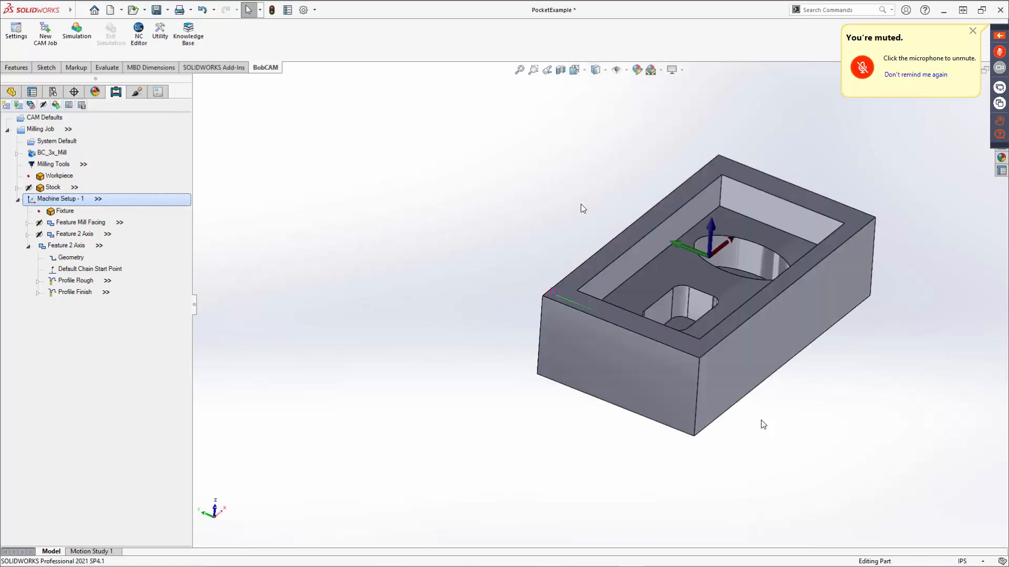
# Move the outside profile's default chain start point to the middle of the block's short front top edge.
pyautogui.rightClick(90, 271)
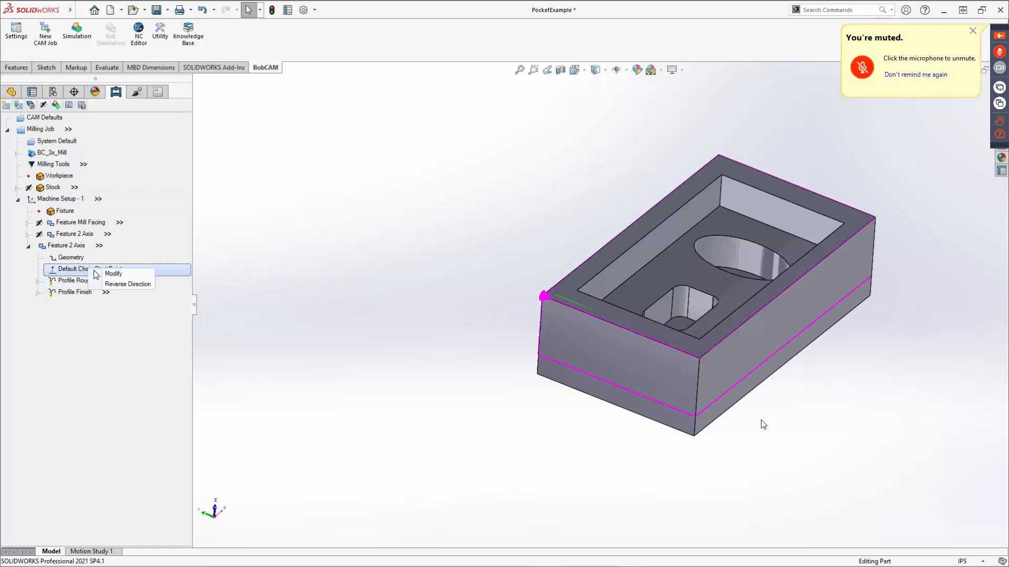
pyautogui.click(115, 274)
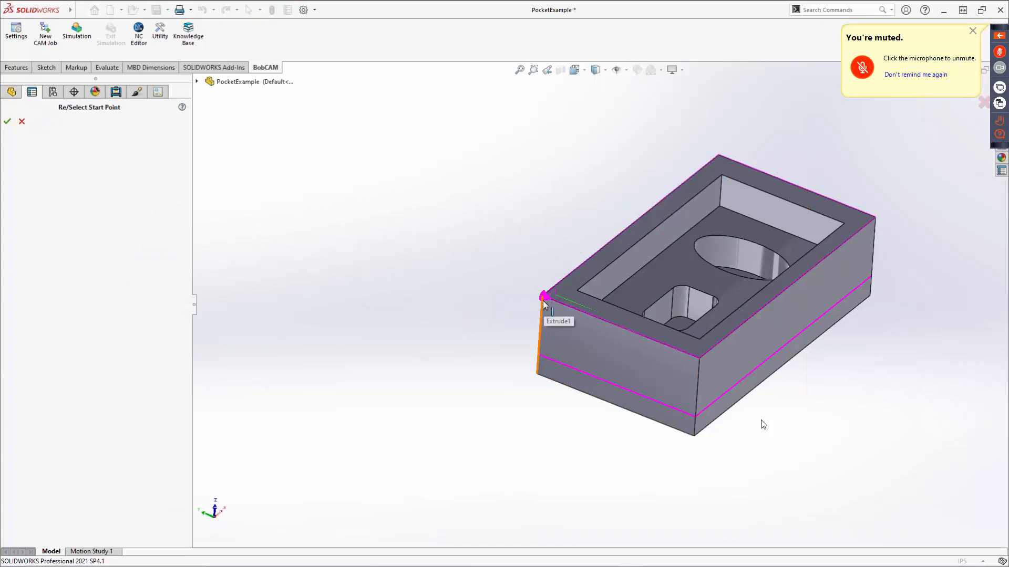
pyautogui.click(614, 326)
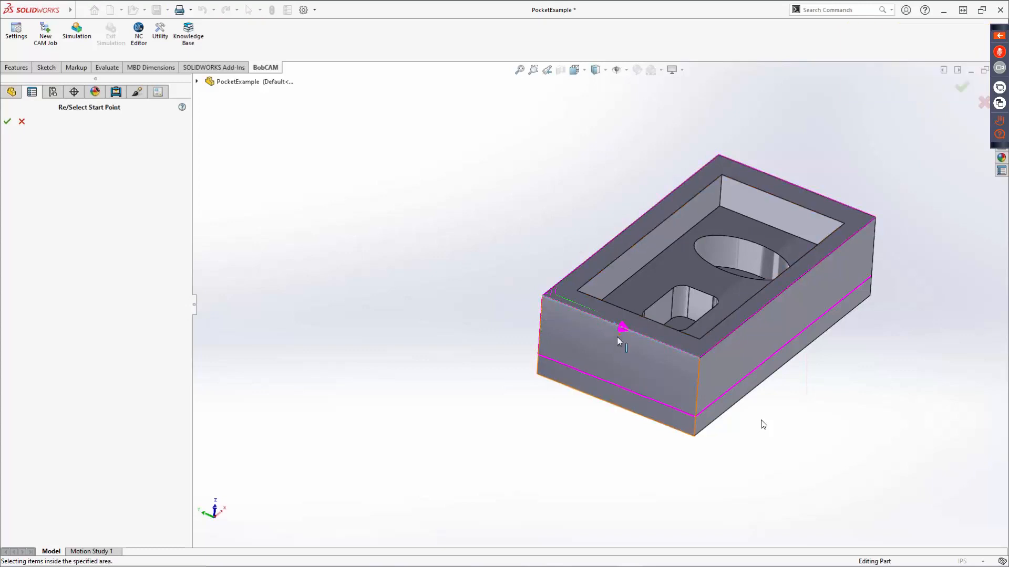
pyautogui.click(620, 327)
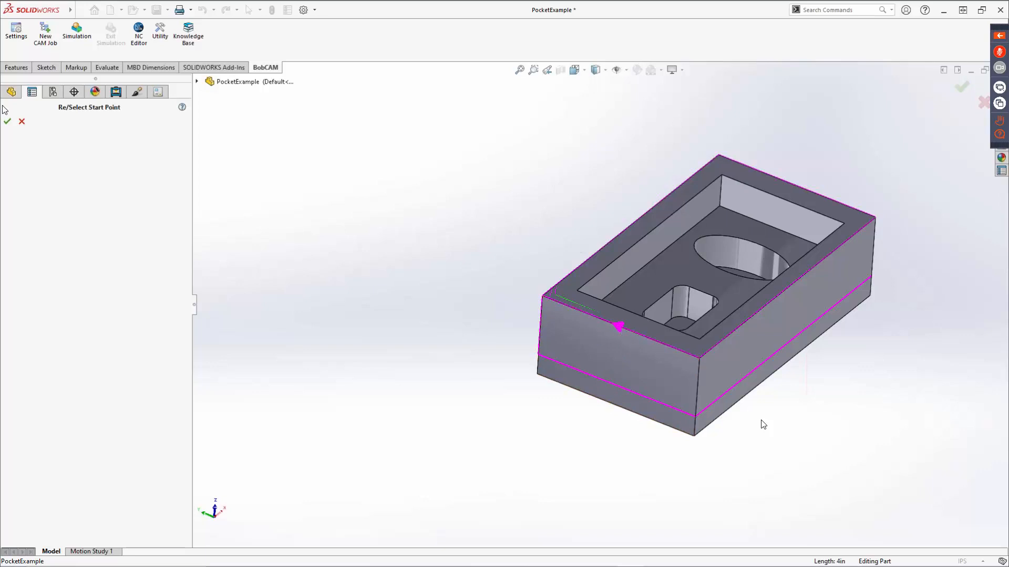
pyautogui.click(8, 123)
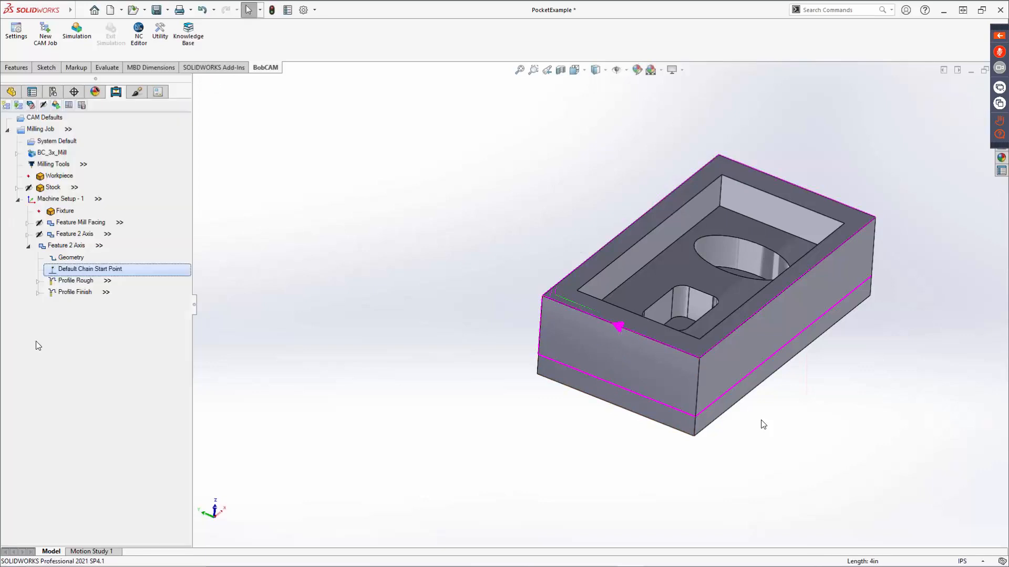
# Recompute all toolpaths of the outside profile's Feature 2 Axis and inspect them around the block.
pyautogui.rightClick(72, 247)
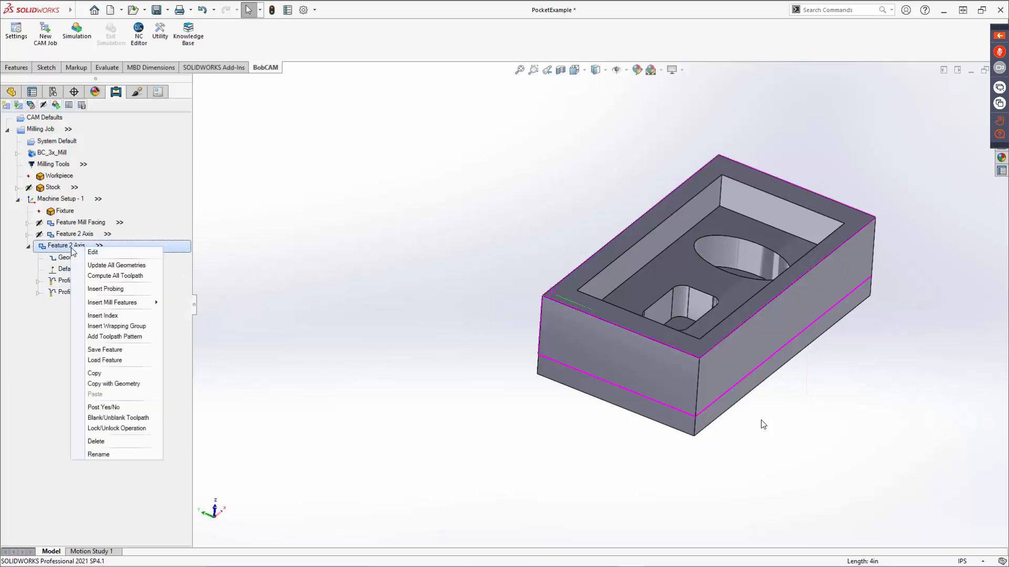
pyautogui.click(90, 277)
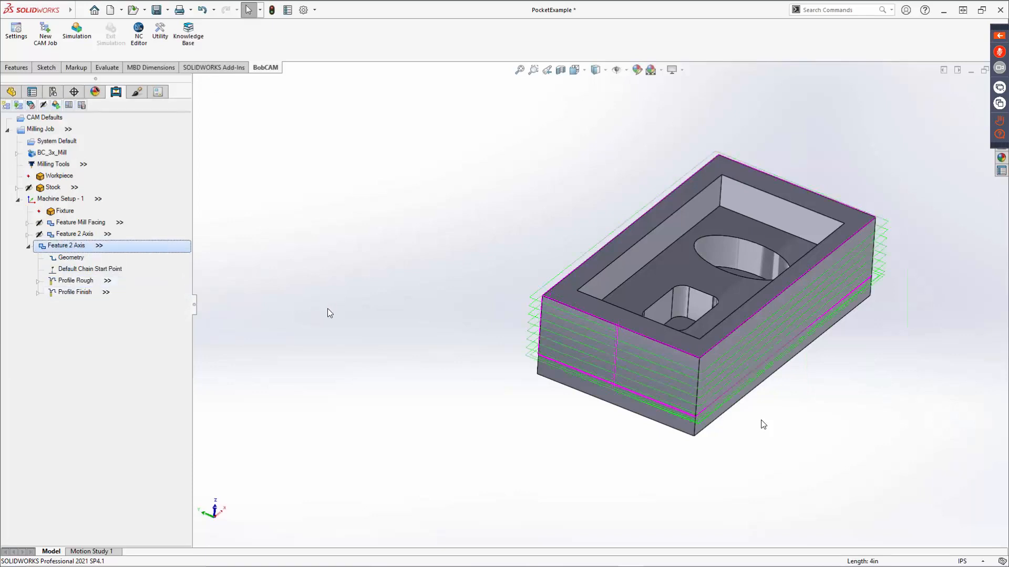
pyautogui.moveTo(556, 401); pyautogui.dragTo(618, 347, button='middle')
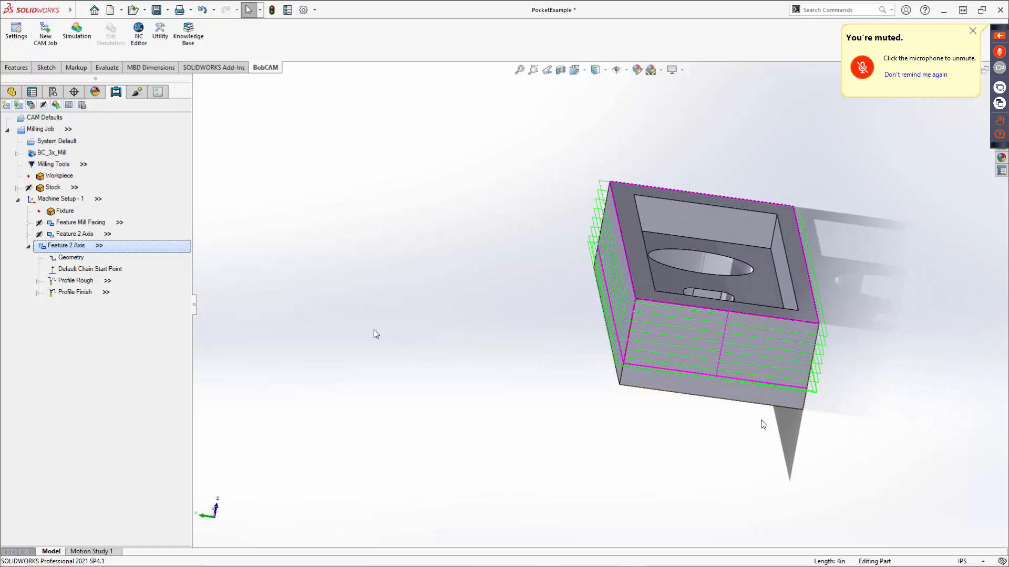
# Blank the outside profile feature's toolpath and save the part.
pyautogui.rightClick(65, 245)
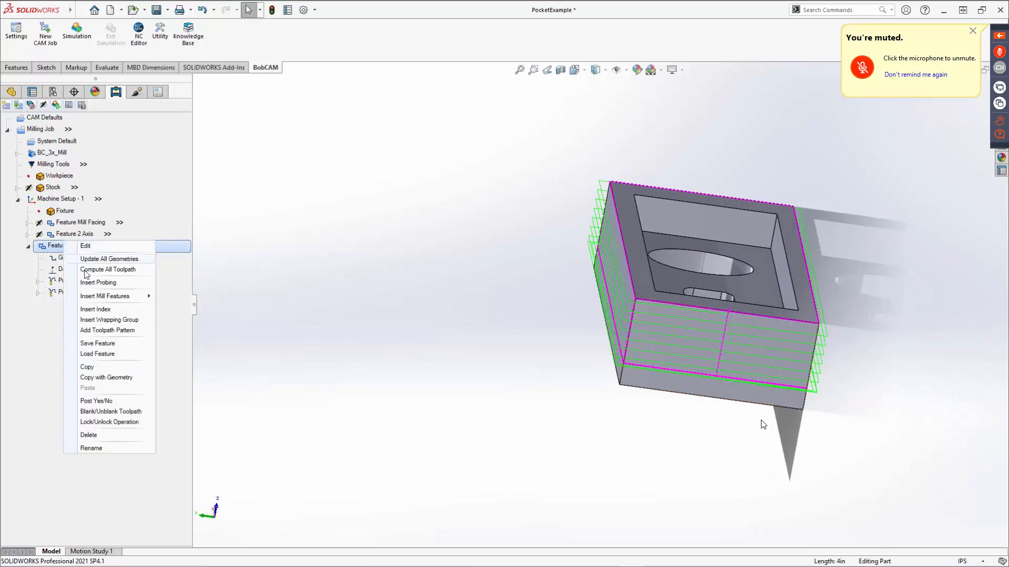
pyautogui.click(99, 413)
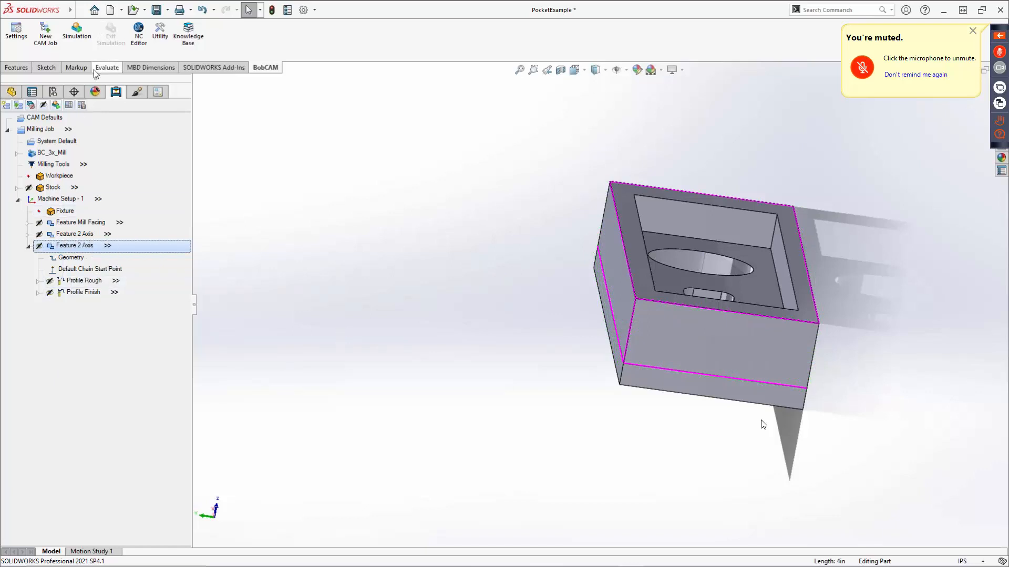
pyautogui.click(155, 14)
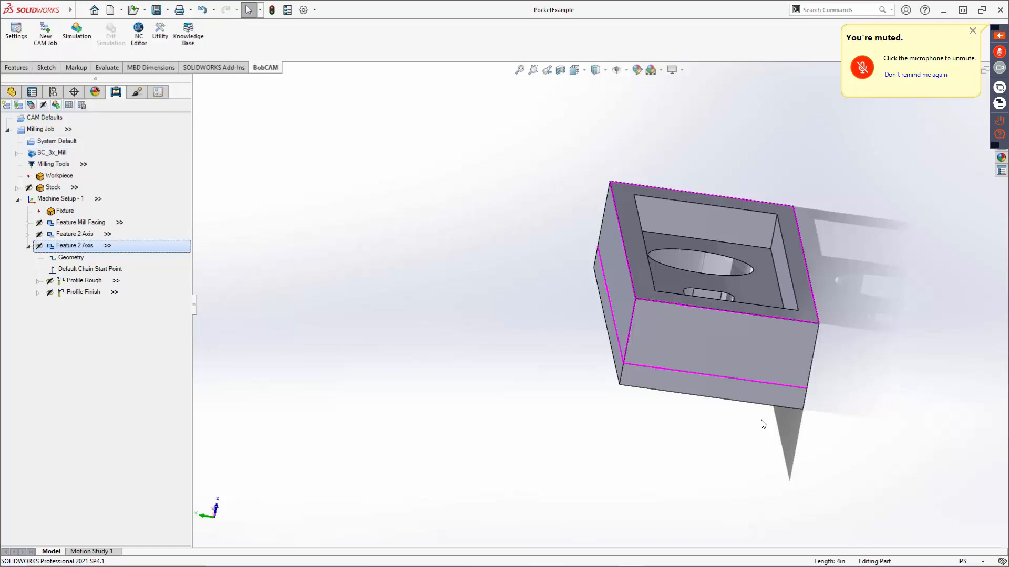
# Set the Profile Rough external corners to Round, recompute the toolpath, and inspect it around the block's corners.
pyautogui.rightClick(75, 281)
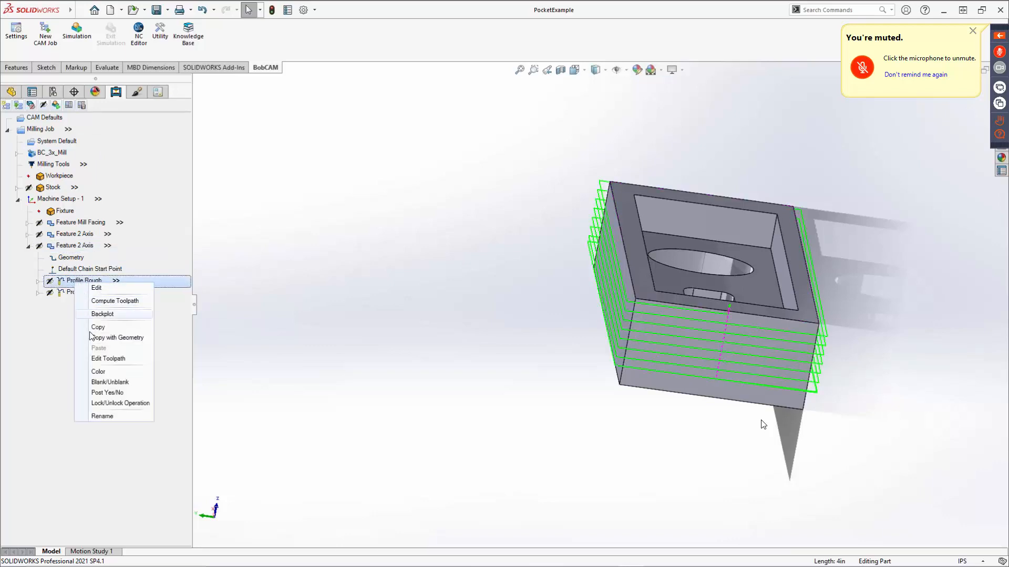
pyautogui.click(97, 288)
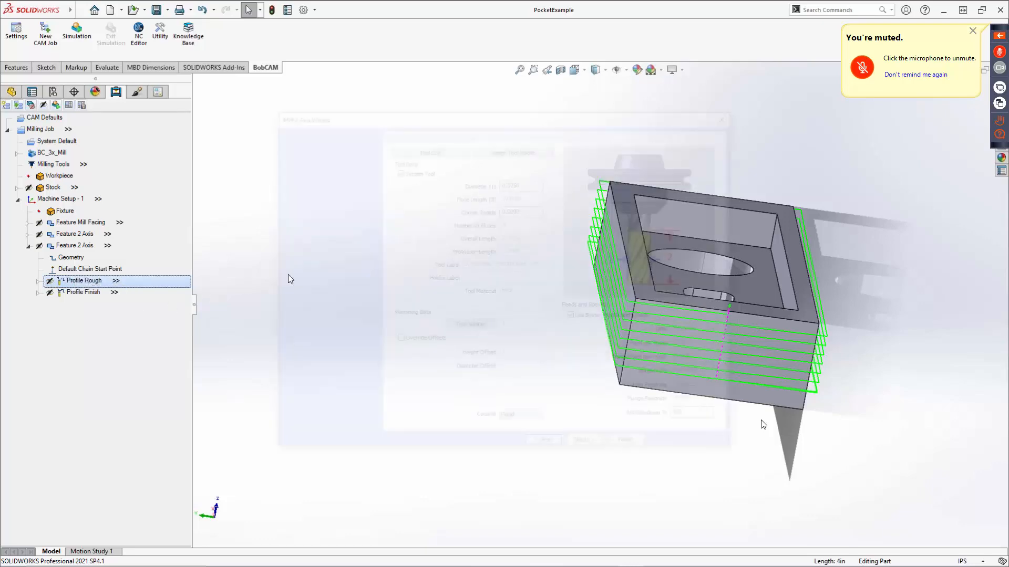
pyautogui.click(333, 215)
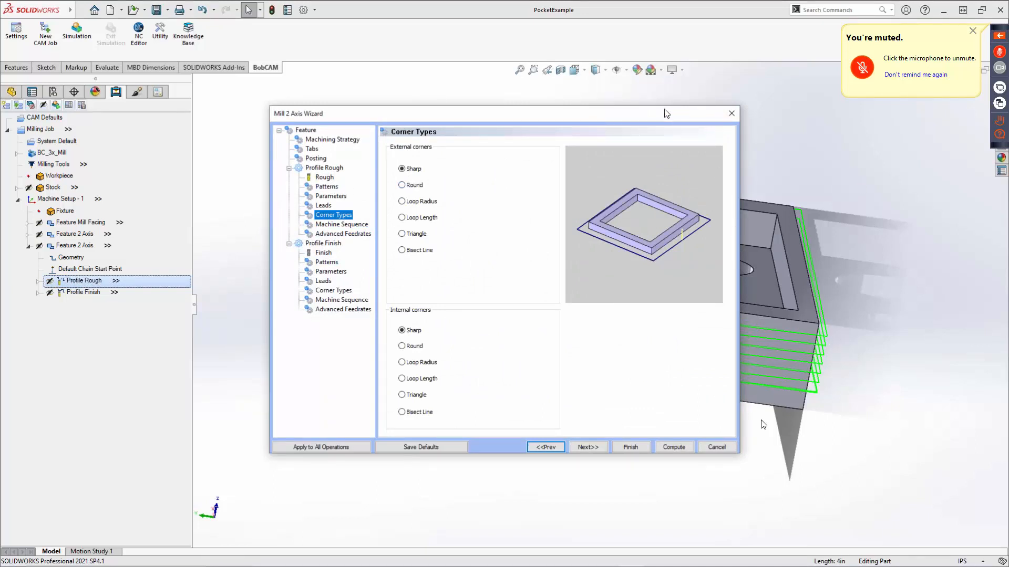
pyautogui.moveTo(655, 113); pyautogui.dragTo(509, 97)
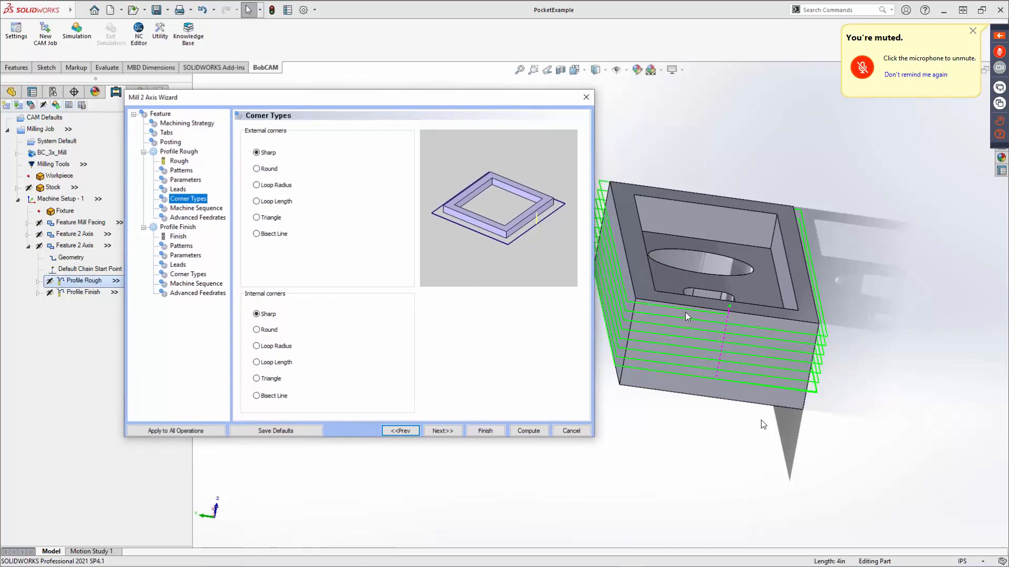
pyautogui.click(257, 168)
pyautogui.click(529, 431)
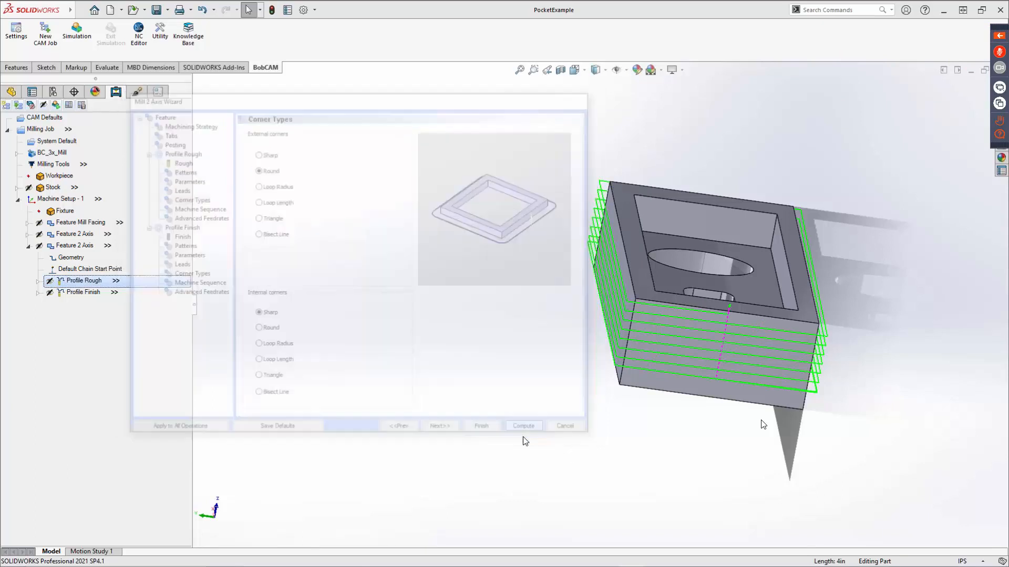
pyautogui.click(89, 284)
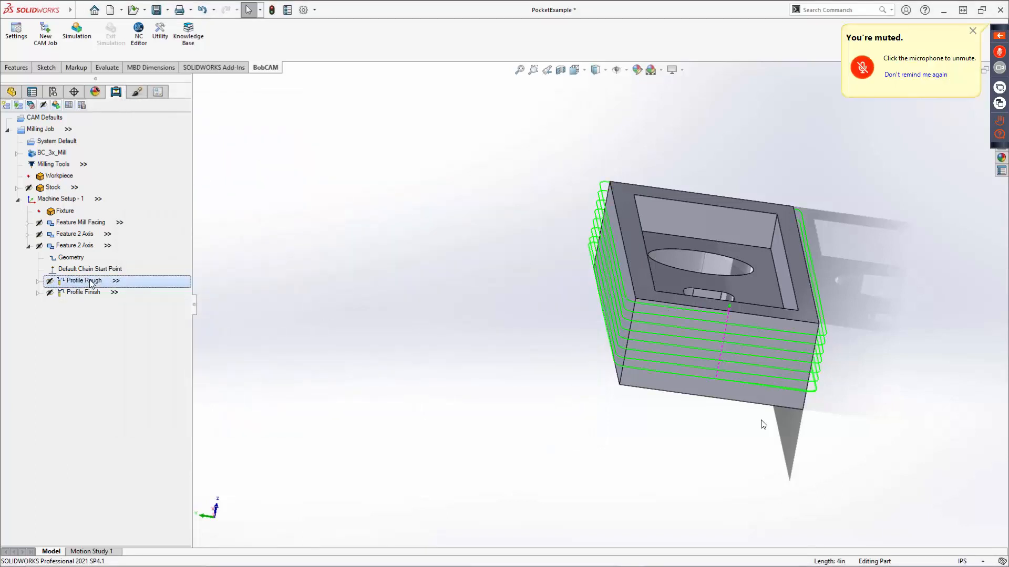
pyautogui.moveTo(530, 287); pyautogui.dragTo(569, 367, button='middle')
pyautogui.scroll(-3, 502, 326)
pyautogui.scroll(-3, 553, 301)
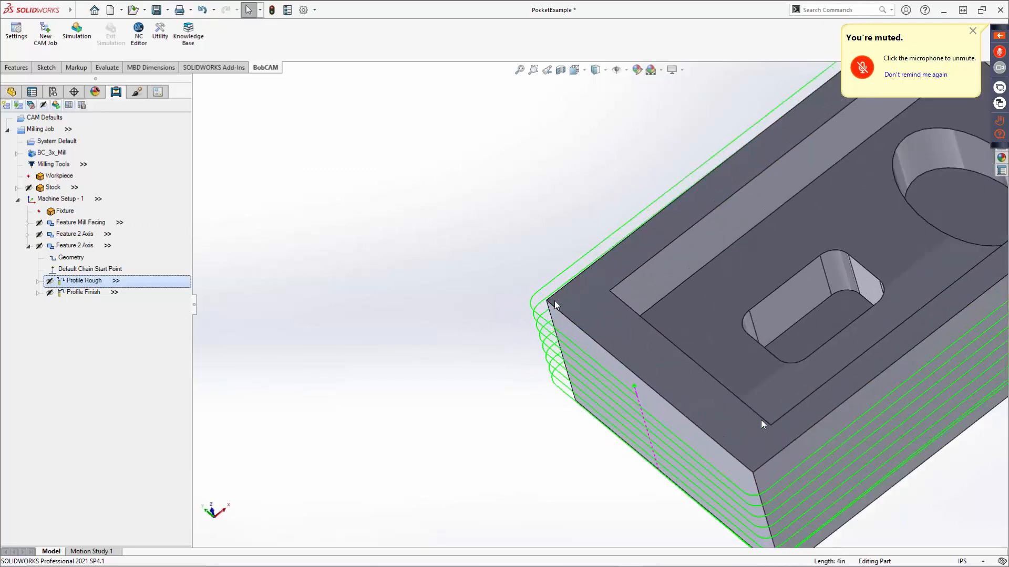
pyautogui.scroll(3, 582, 292)
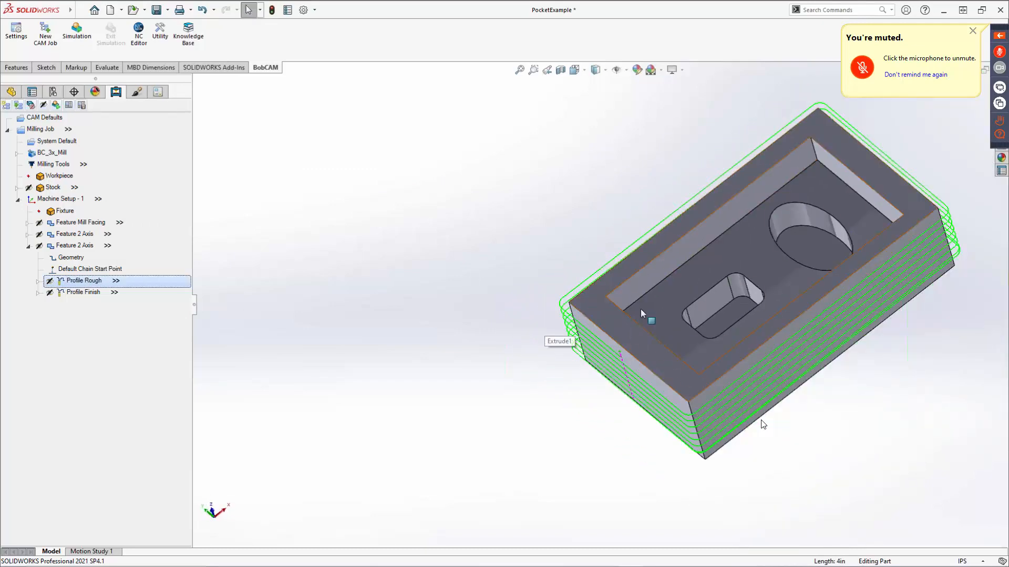
pyautogui.scroll(-5, 578, 294)
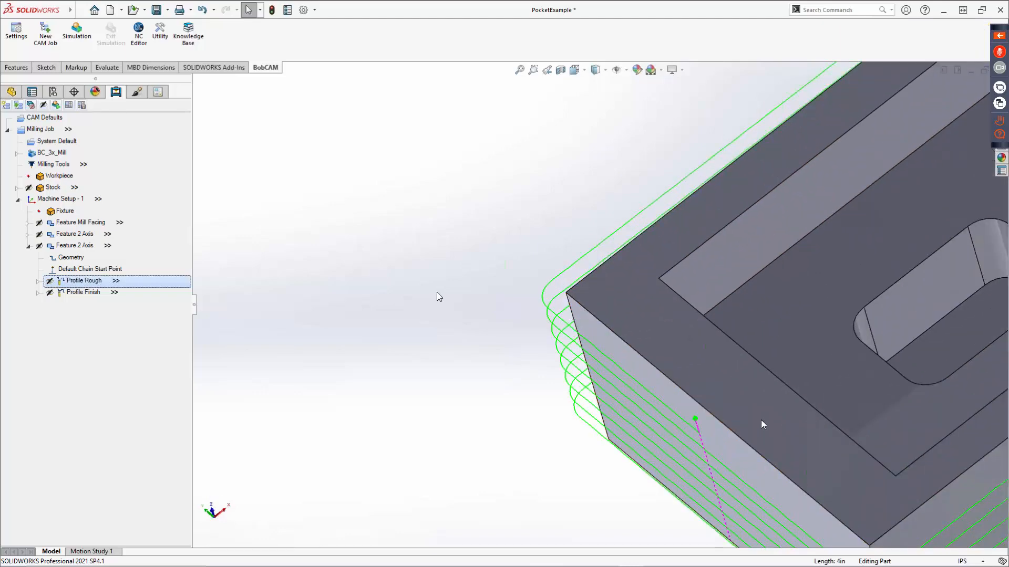
# Preview the Loop Radius, Loop Length, Triangle and Bisect Line external corner types for Profile Rough, and discard the changes.
pyautogui.rightClick(74, 281)
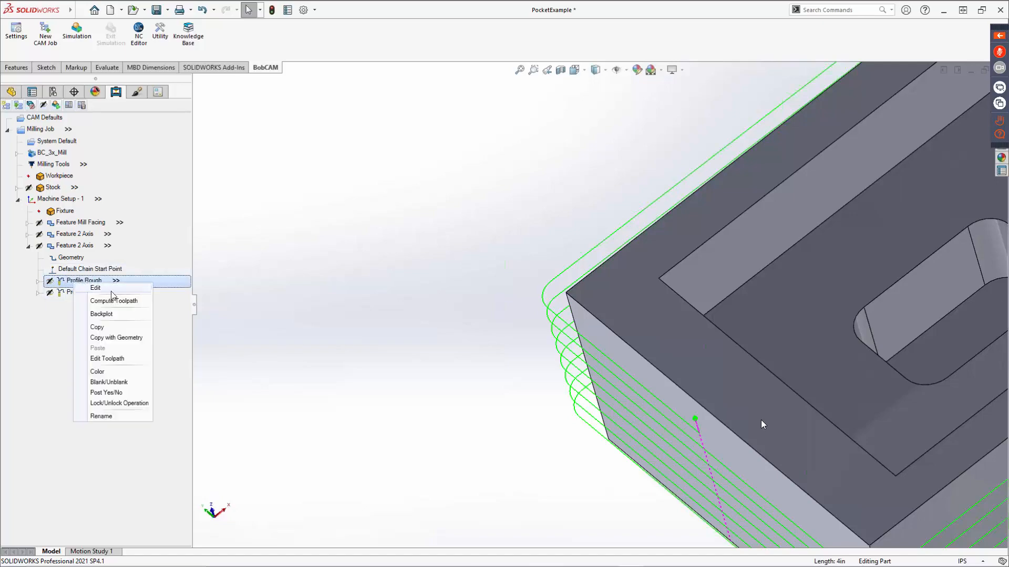
pyautogui.click(97, 288)
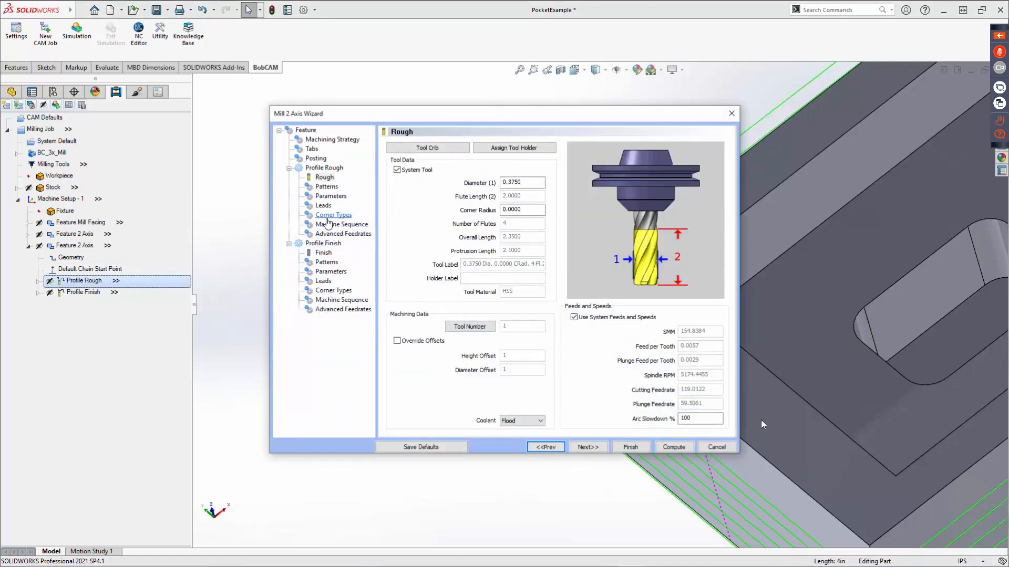
pyautogui.click(327, 215)
pyautogui.click(413, 203)
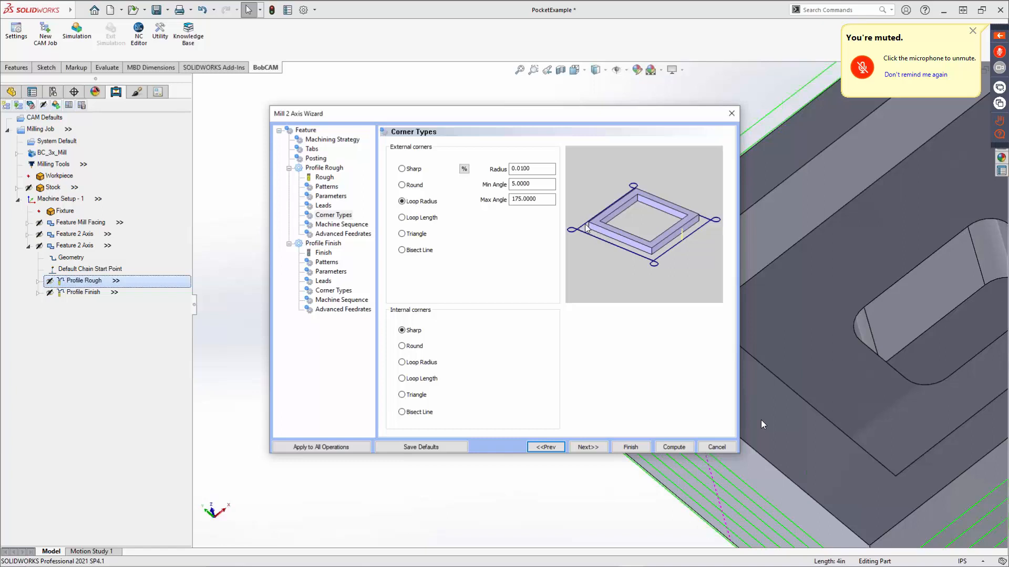
pyautogui.click(403, 218)
pyautogui.click(402, 234)
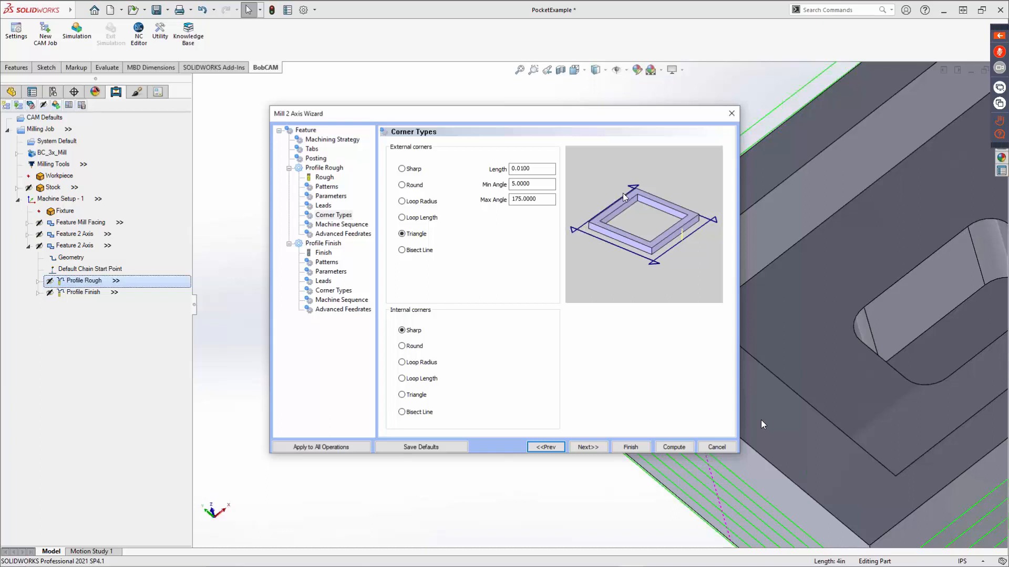
pyautogui.click(412, 251)
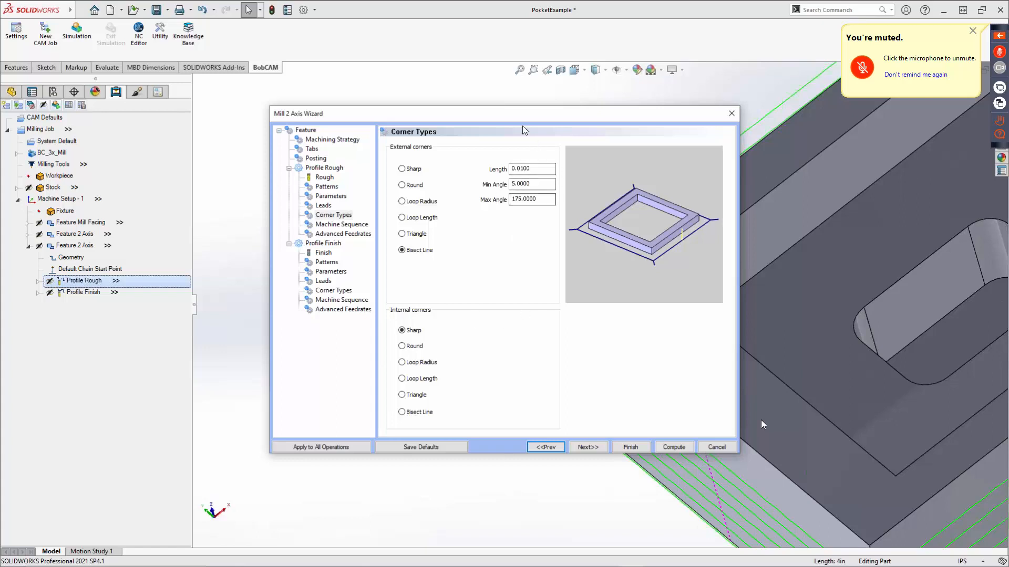
pyautogui.moveTo(479, 116); pyautogui.dragTo(253, 60)
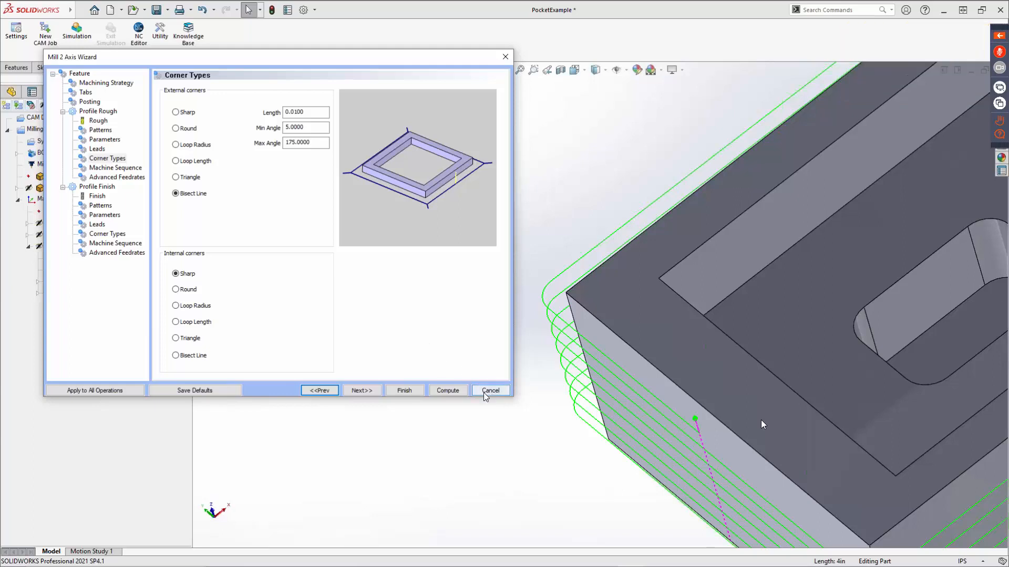
pyautogui.click(489, 393)
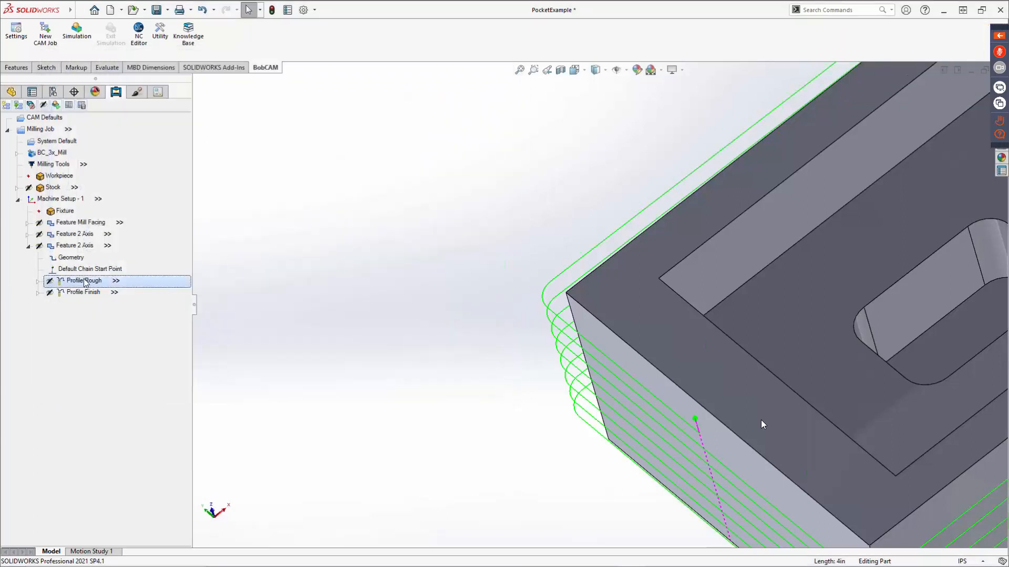
# Reopen the Profile Rough corner types and try the Loop Radius, Loop Length and Triangle options for the internal corners, reviewing the Triangle's length and angle limits.
pyautogui.rightClick(85, 280)
pyautogui.click(103, 285)
pyautogui.rightClick(67, 278)
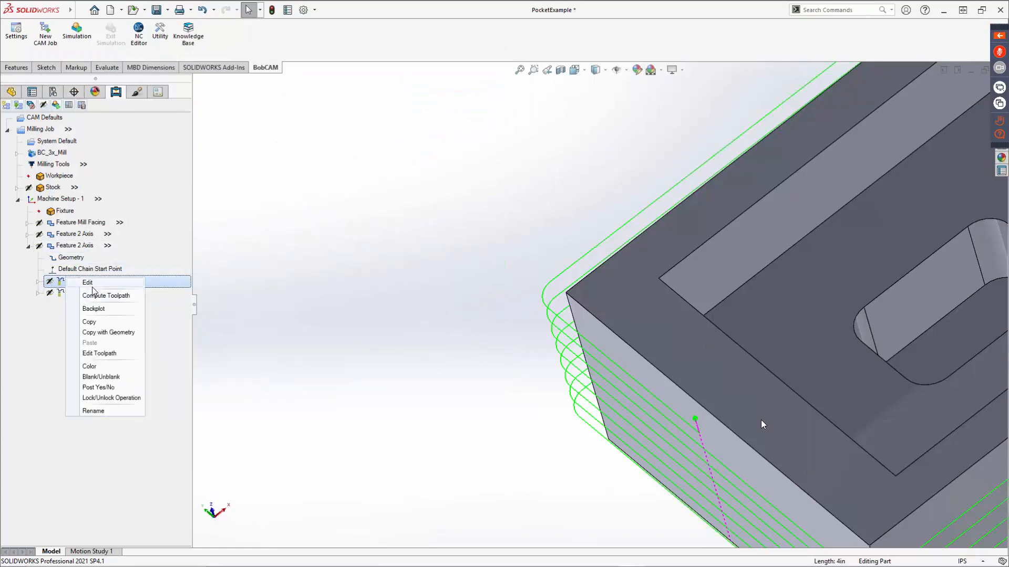
pyautogui.click(88, 283)
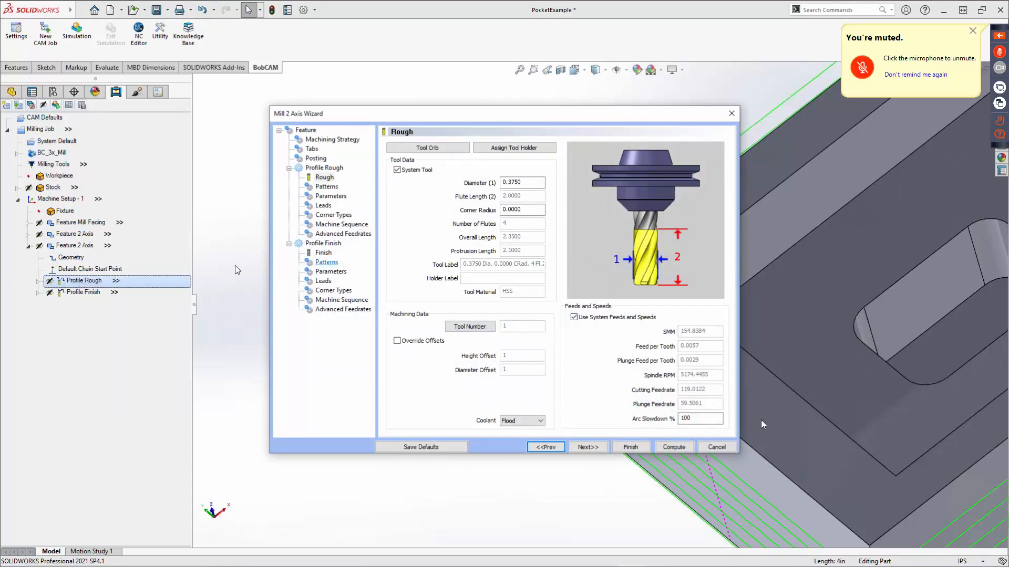
pyautogui.click(333, 215)
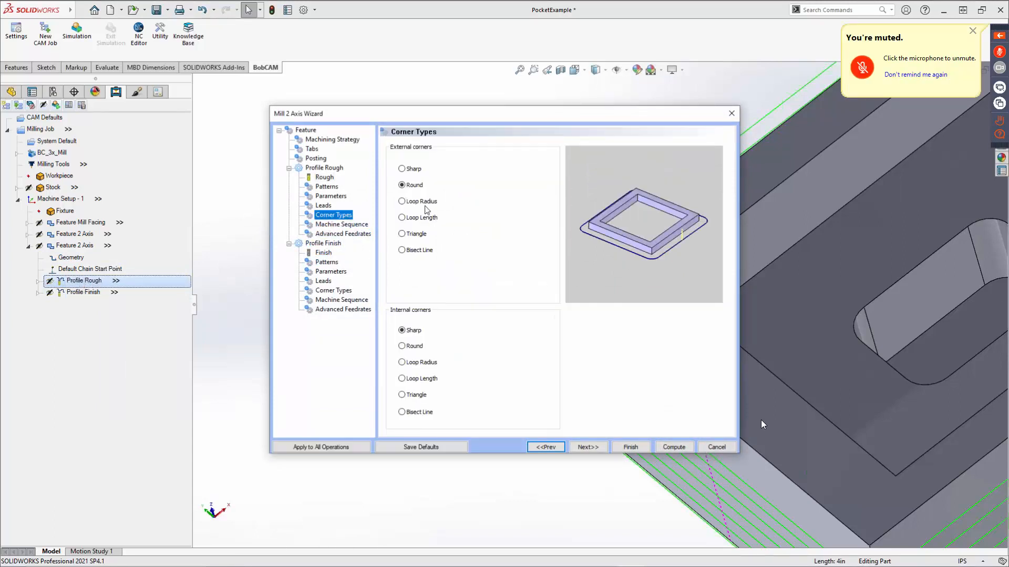
pyautogui.click(413, 187)
pyautogui.click(418, 362)
pyautogui.click(411, 331)
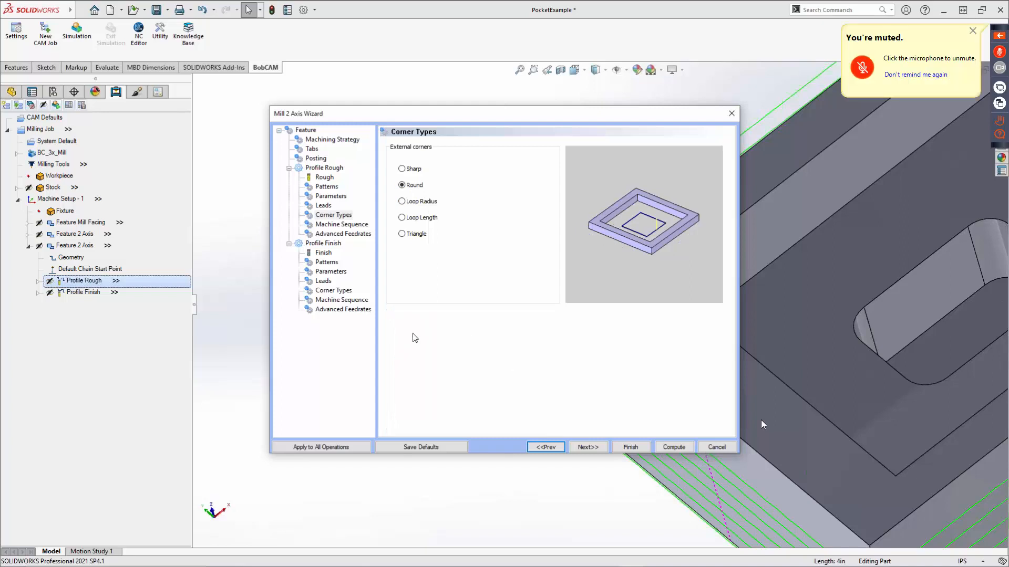
pyautogui.click(413, 346)
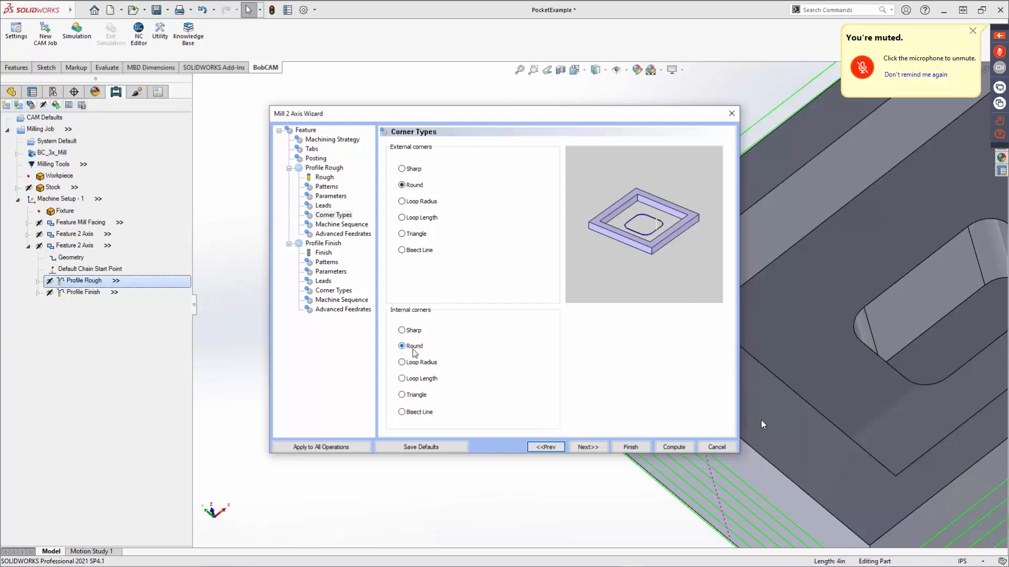
pyautogui.click(422, 380)
pyautogui.click(415, 399)
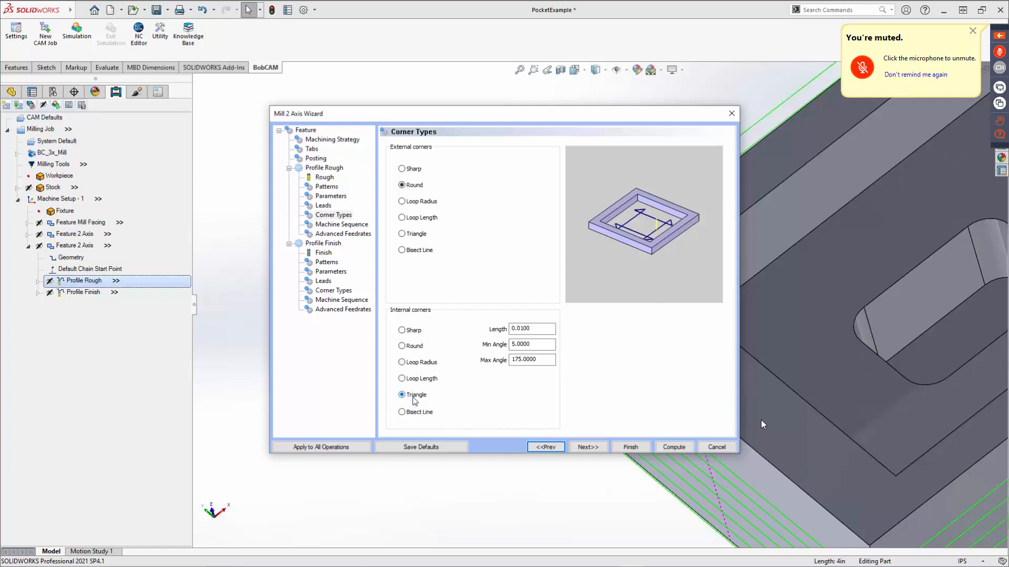
pyautogui.click(531, 329)
pyautogui.press('Tab')
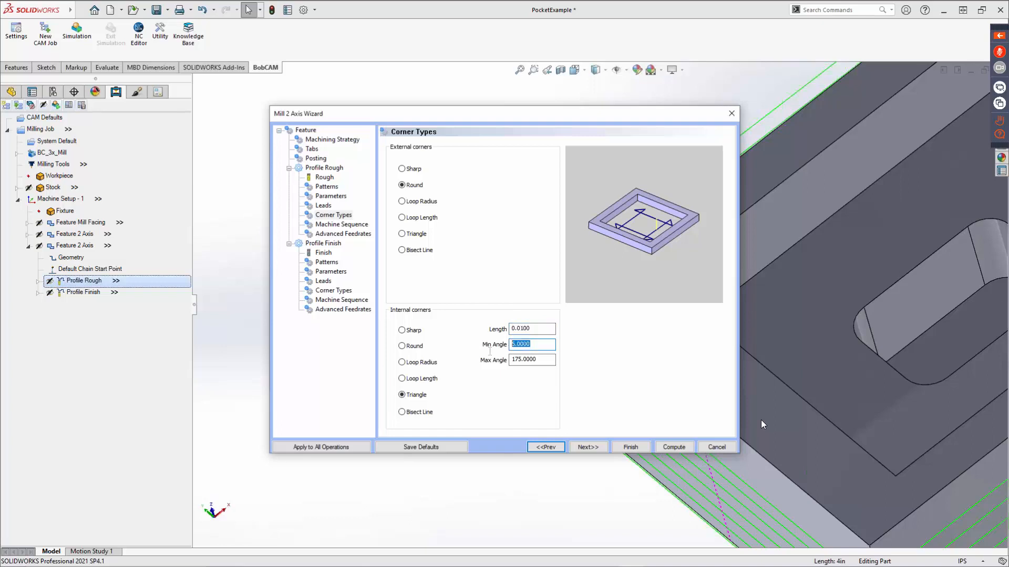
pyautogui.click(541, 362)
pyautogui.doubleClick(541, 363)
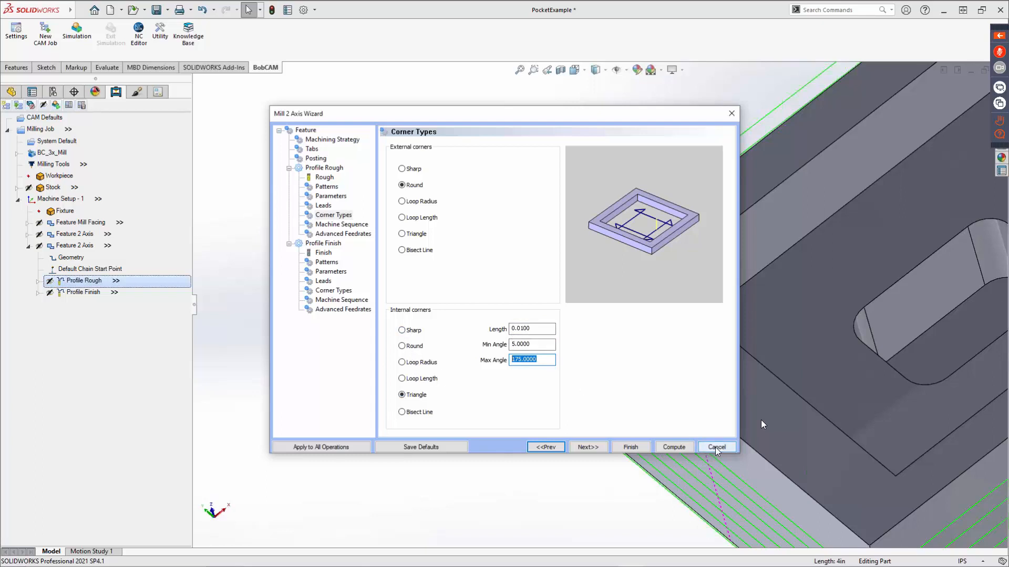
# Set both the external and internal corners of Profile Rough to Sharp and recompute the toolpath.
pyautogui.click(402, 168)
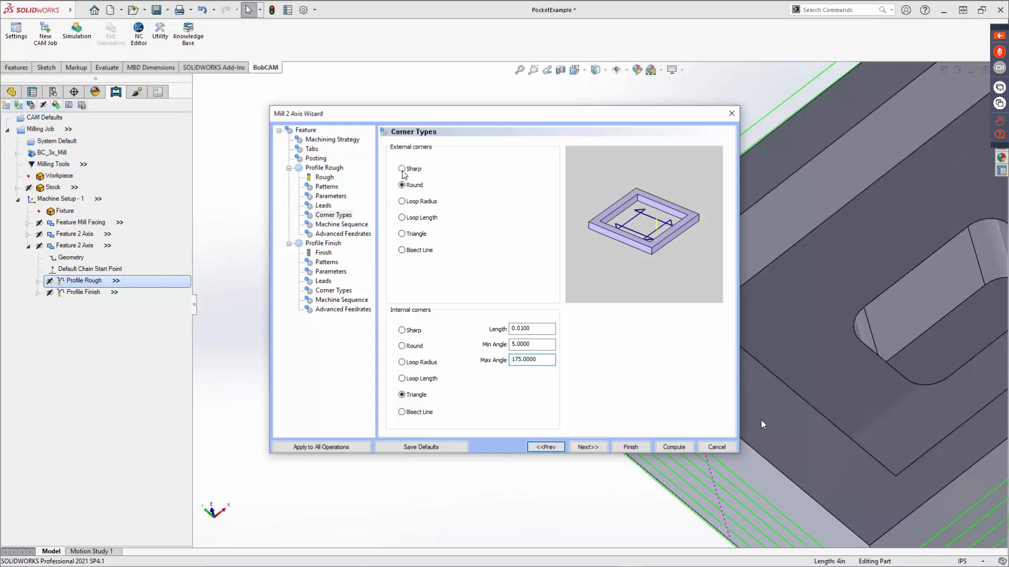
pyautogui.click(414, 331)
pyautogui.click(674, 447)
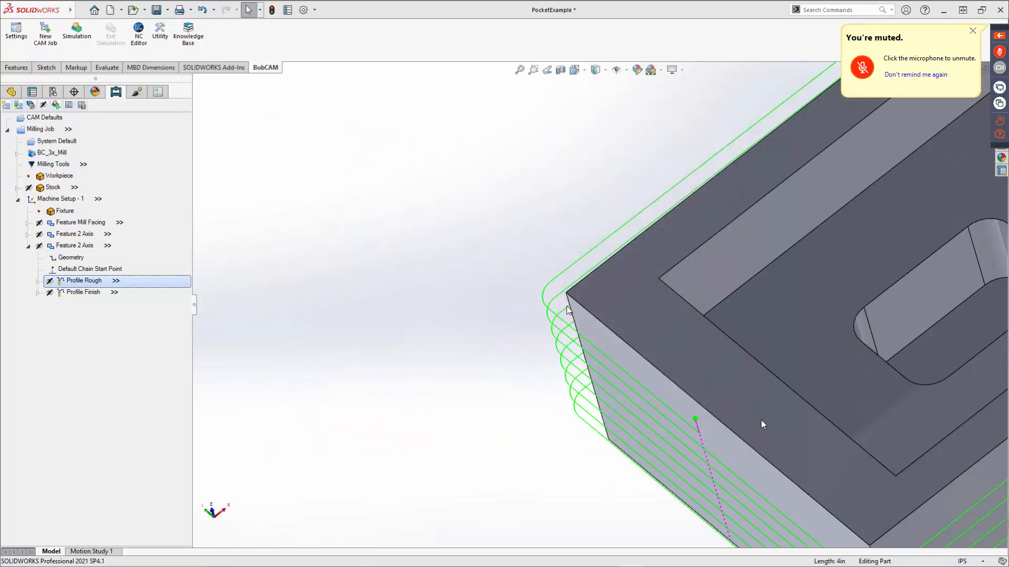
# Highlight the Profile Finish toolpath on the block and save the part.
pyautogui.click(87, 293)
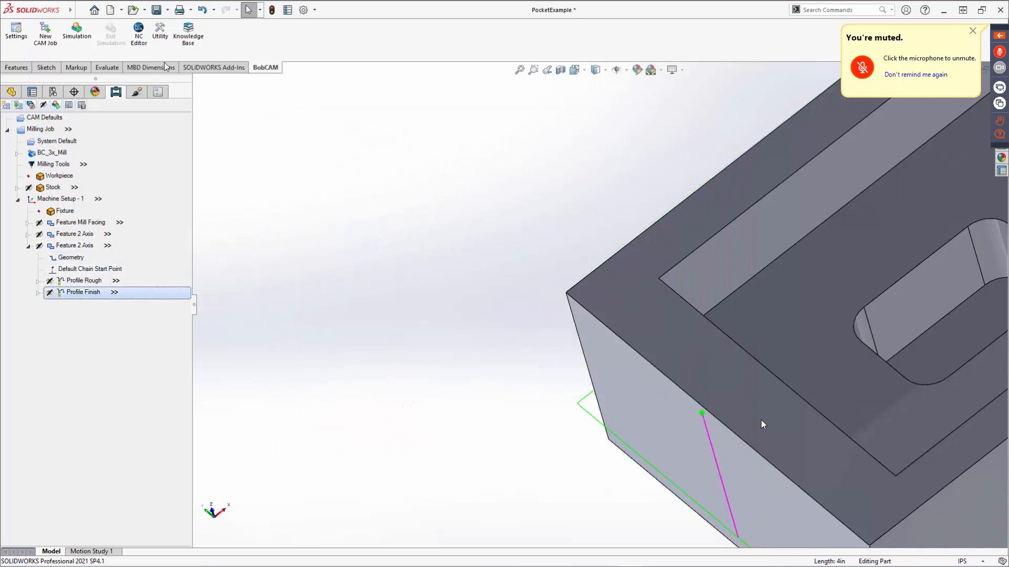
pyautogui.click(168, 10)
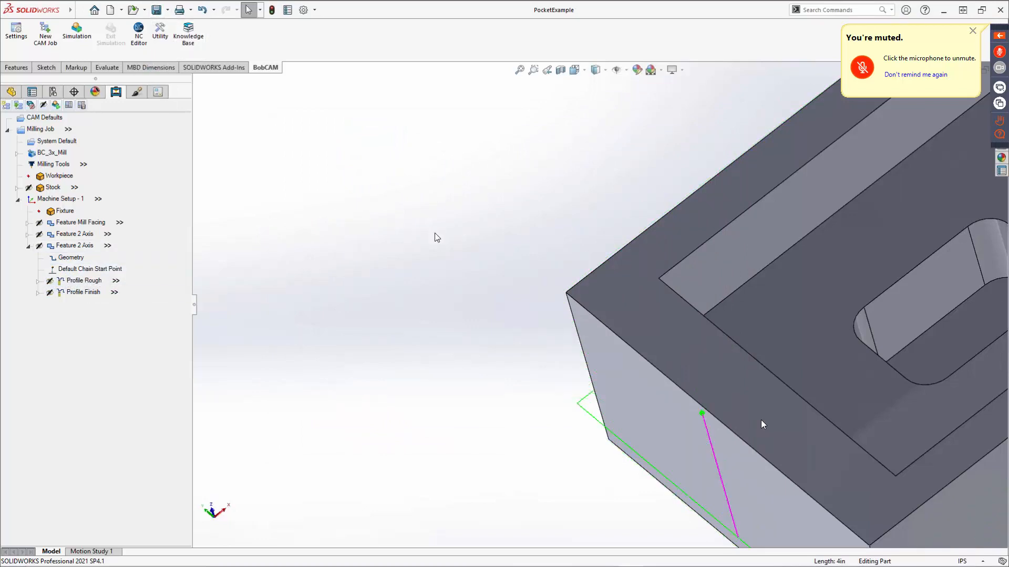
pyautogui.scroll(5, 638, 289)
pyautogui.scroll(-3, 762, 325)
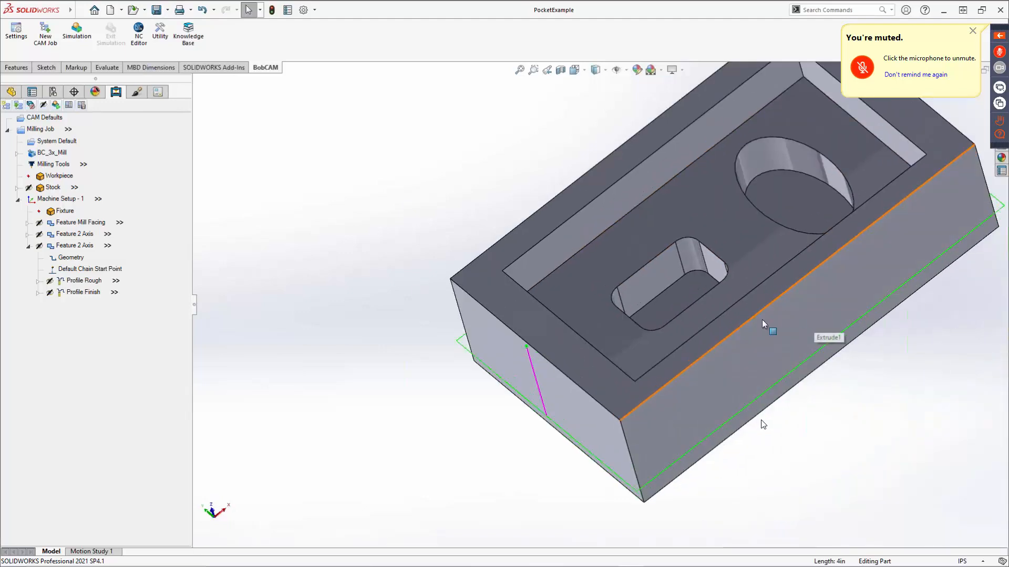
pyautogui.scroll(1, 763, 324)
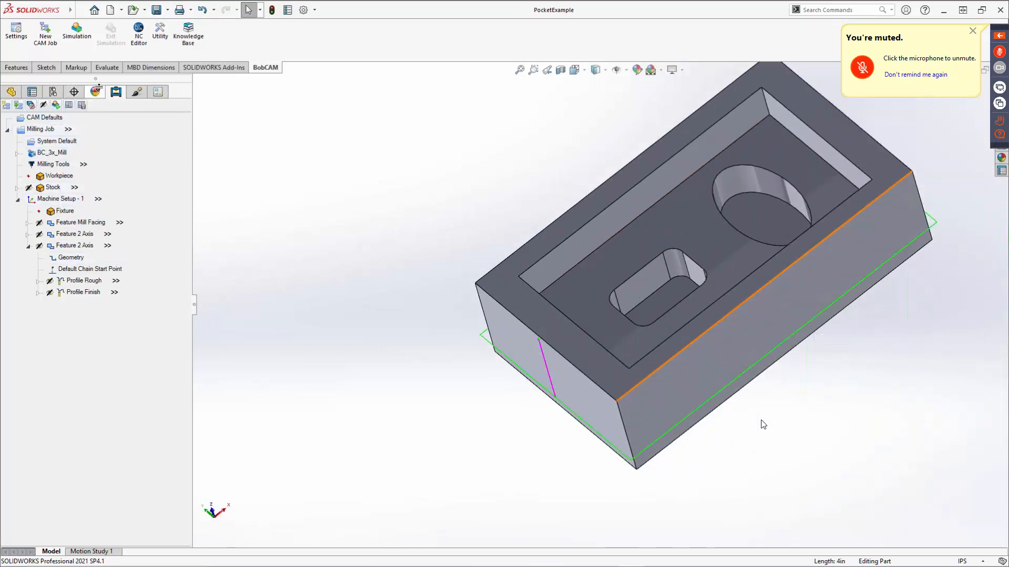
# Open the machining simulation of the milling job, reduce the run speed, and run it through all operations.
pyautogui.click(77, 30)
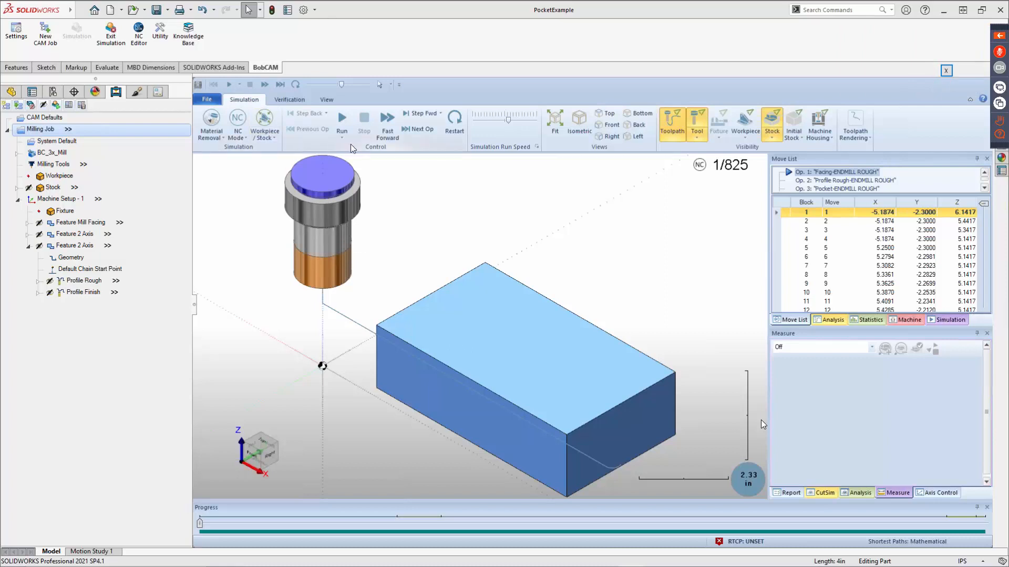
pyautogui.click(493, 121)
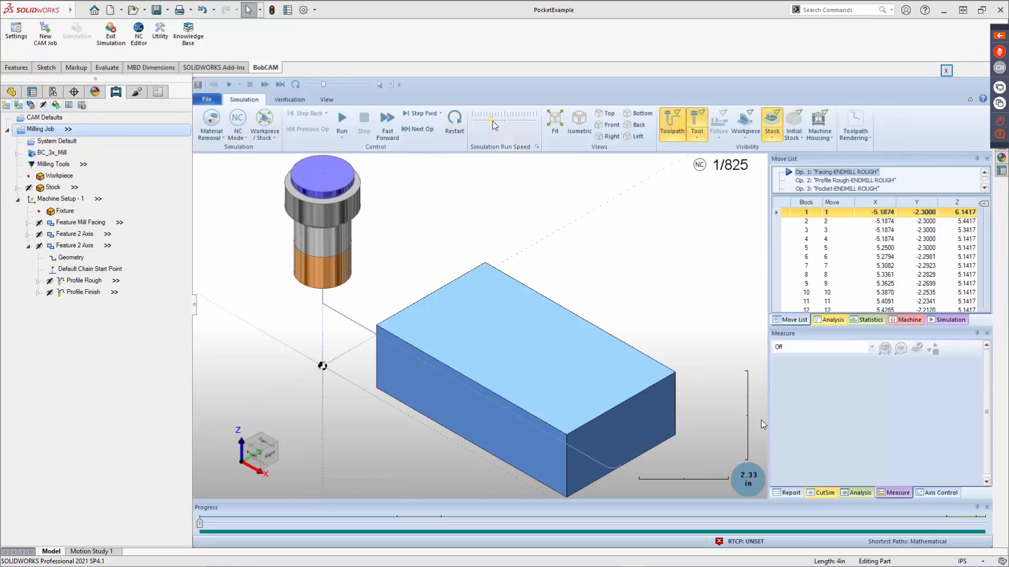
pyautogui.click(342, 120)
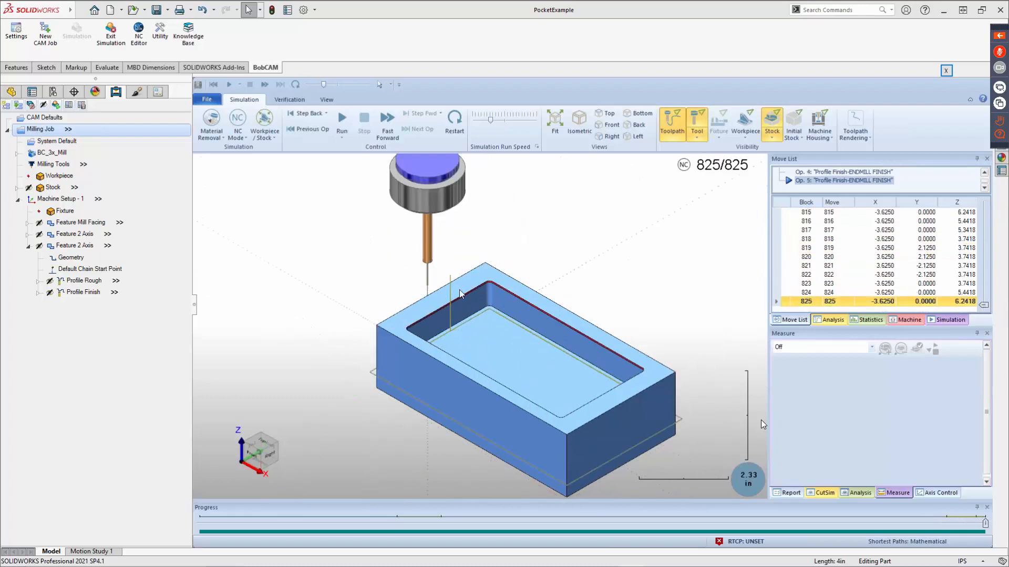
# Inspect the simulated stock at the pocket corner and outer side, and the tool and holder above it.
pyautogui.scroll(3, 498, 273)
pyautogui.scroll(4, 499, 272)
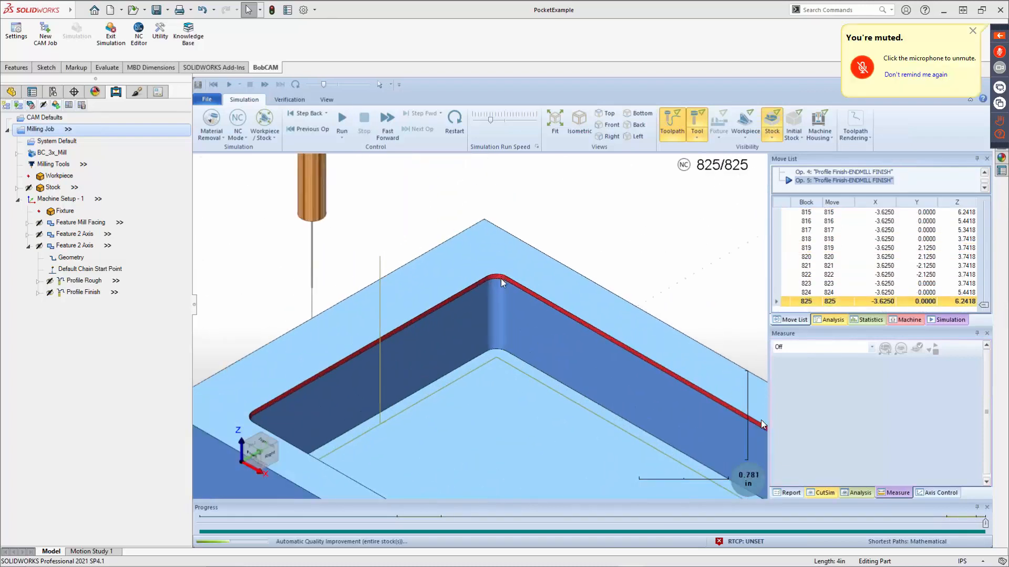
pyautogui.moveTo(492, 290); pyautogui.dragTo(428, 383, button='middle')
pyautogui.scroll(-3, 395, 333)
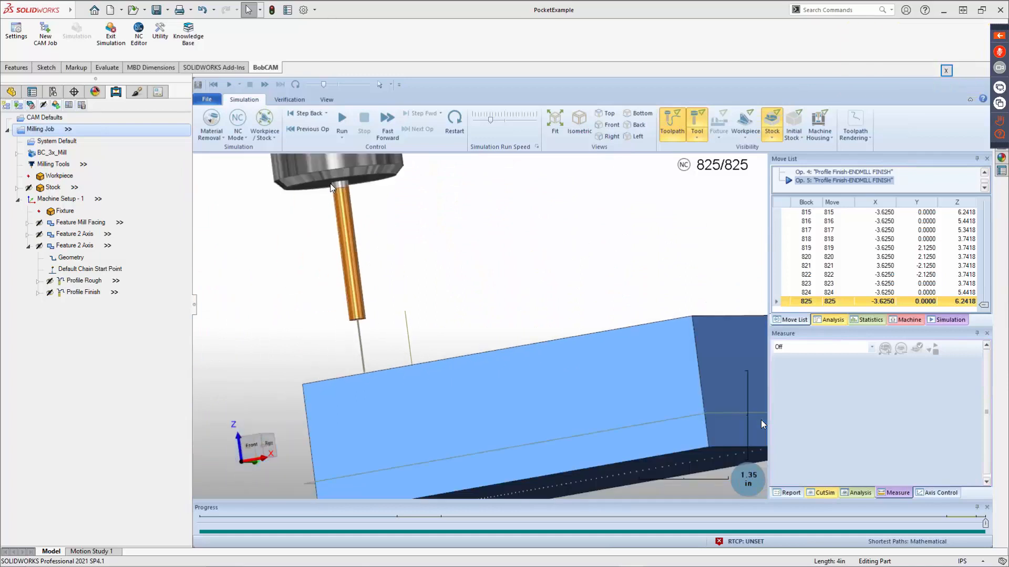
pyautogui.scroll(2, 336, 195)
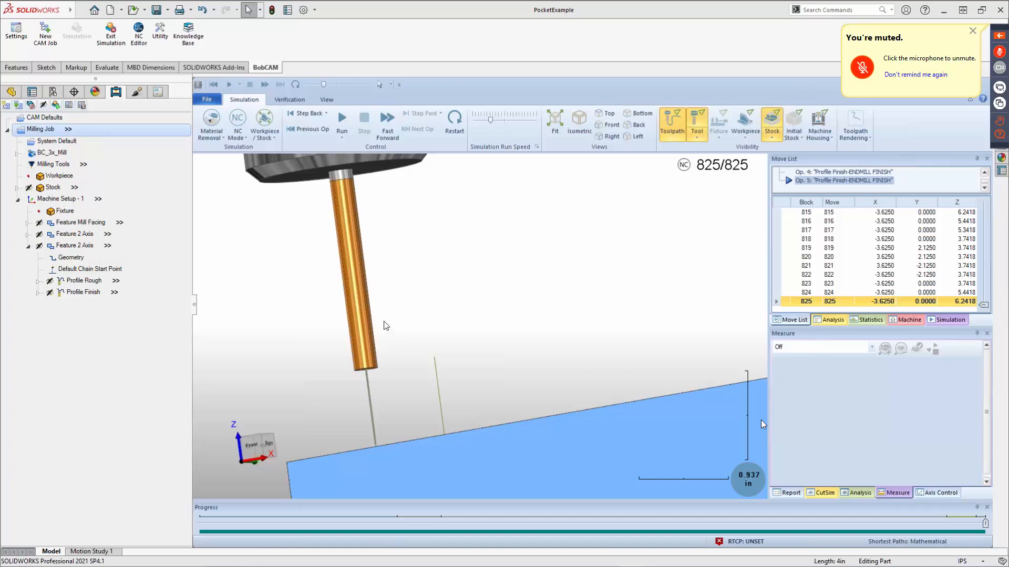
pyautogui.moveTo(385, 325); pyautogui.dragTo(420, 316, button='middle')
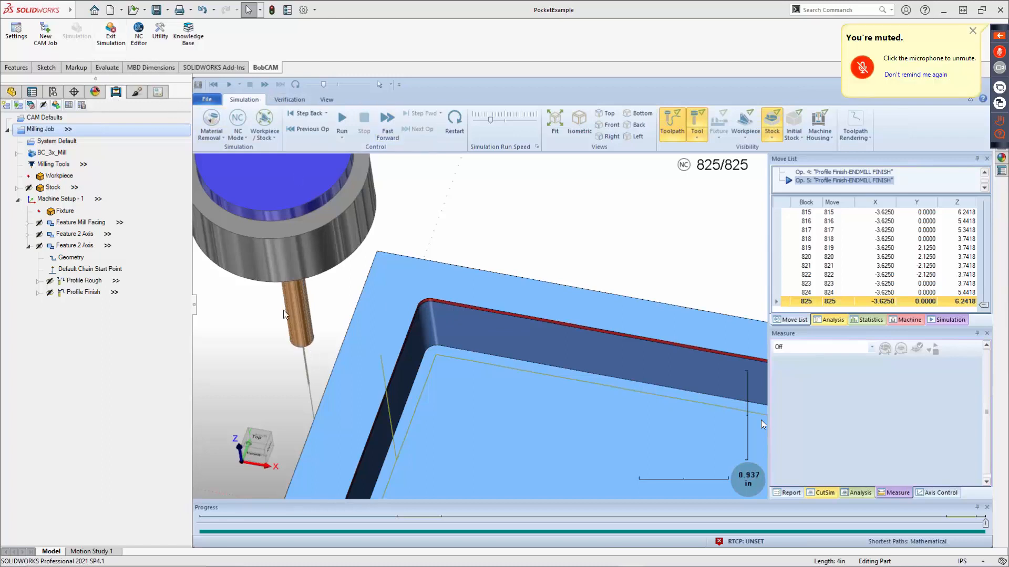
# Examine the whole simulated block with its pocket and outer sides, and close the machining simulation.
pyautogui.scroll(10, 285, 294)
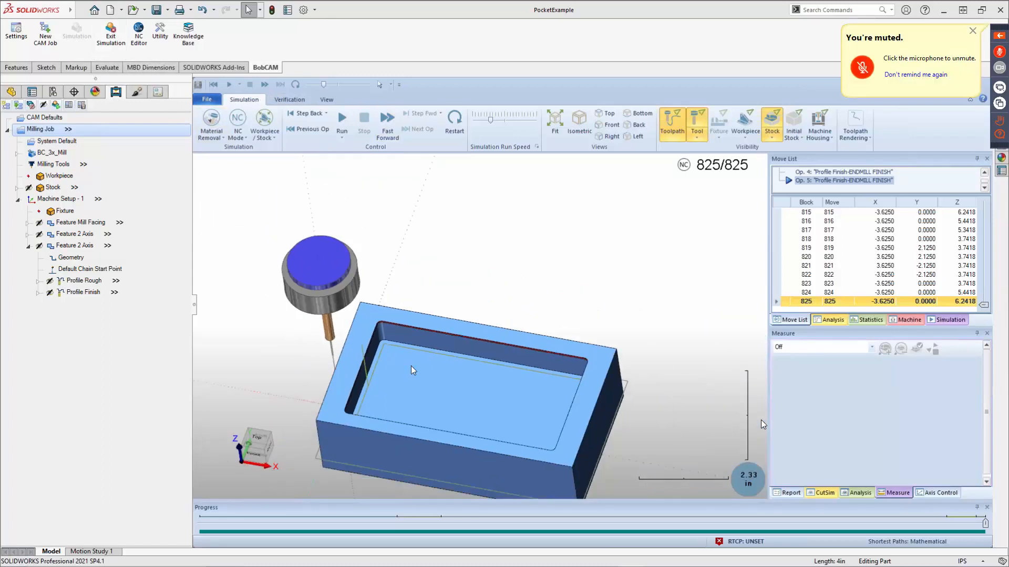
pyautogui.moveTo(478, 330); pyautogui.dragTo(544, 294, button='middle')
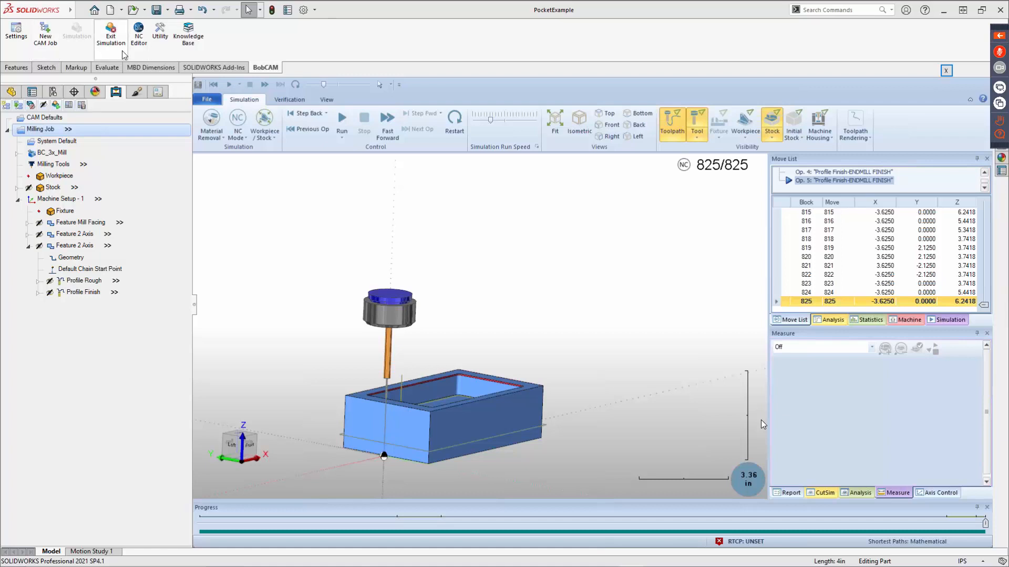
pyautogui.click(111, 36)
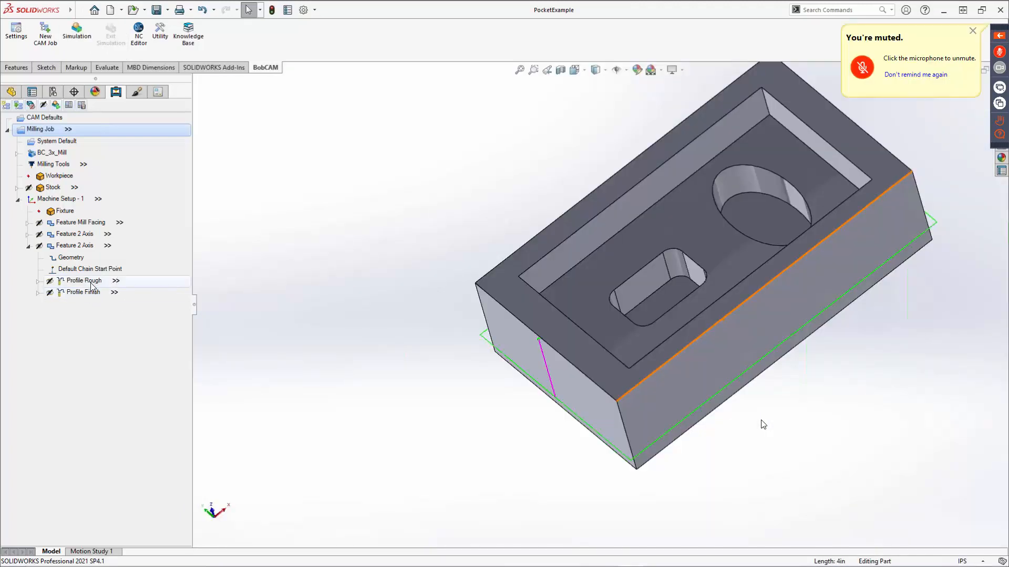
# Edit the Profile Rough operation of the outside profile feature and set its external corners to Round.
pyautogui.rightClick(92, 287)
pyautogui.click(120, 290)
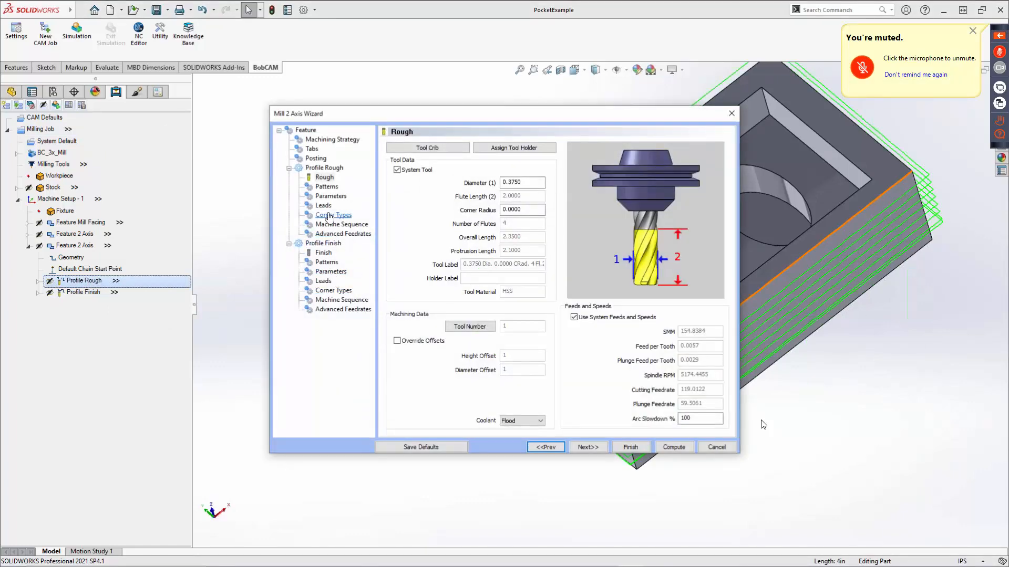
pyautogui.click(328, 216)
pyautogui.click(413, 187)
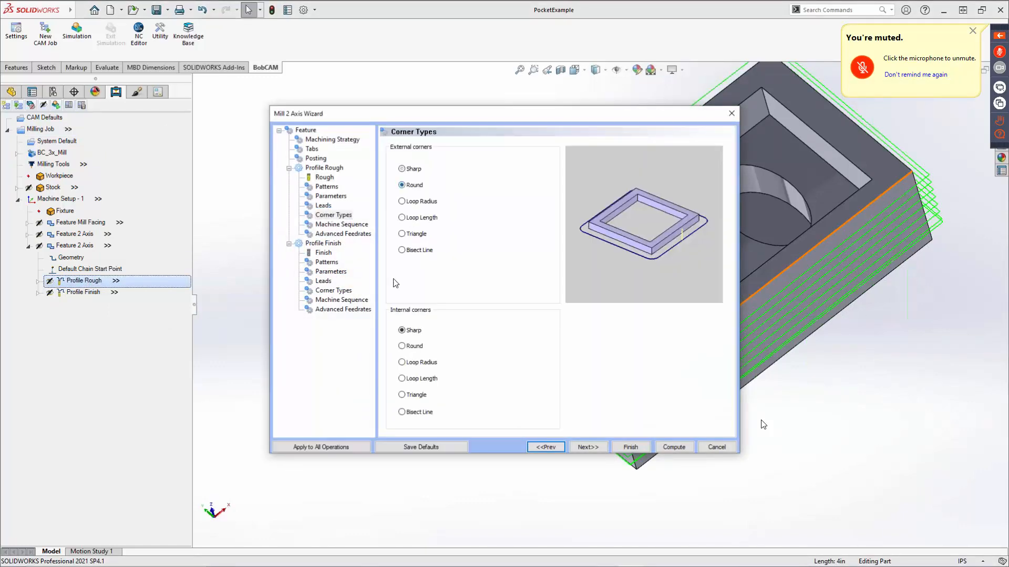
# Set both the external and internal corners of Profile Finish to Round and recompute the feature's toolpaths.
pyautogui.click(333, 290)
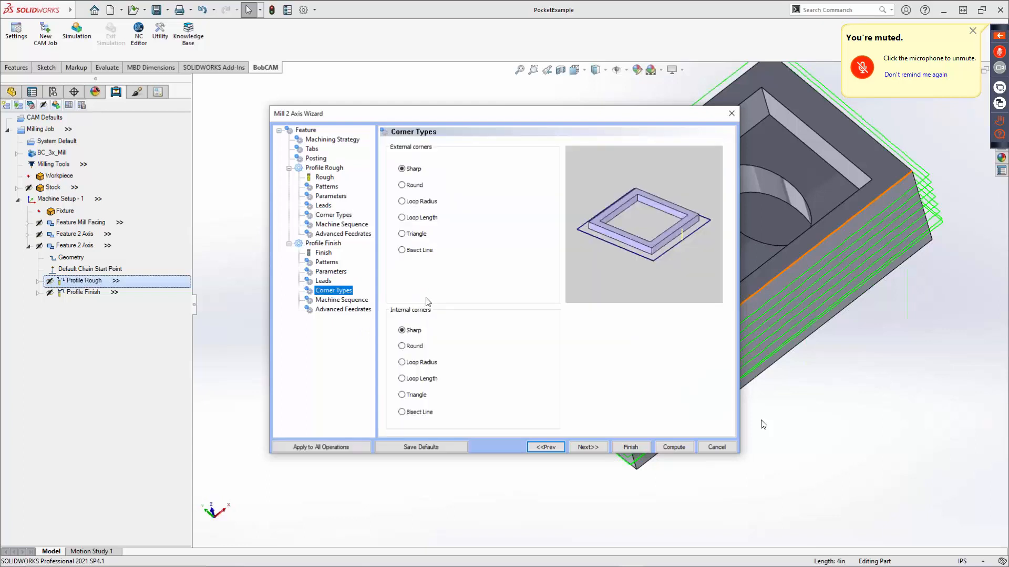
pyautogui.click(411, 348)
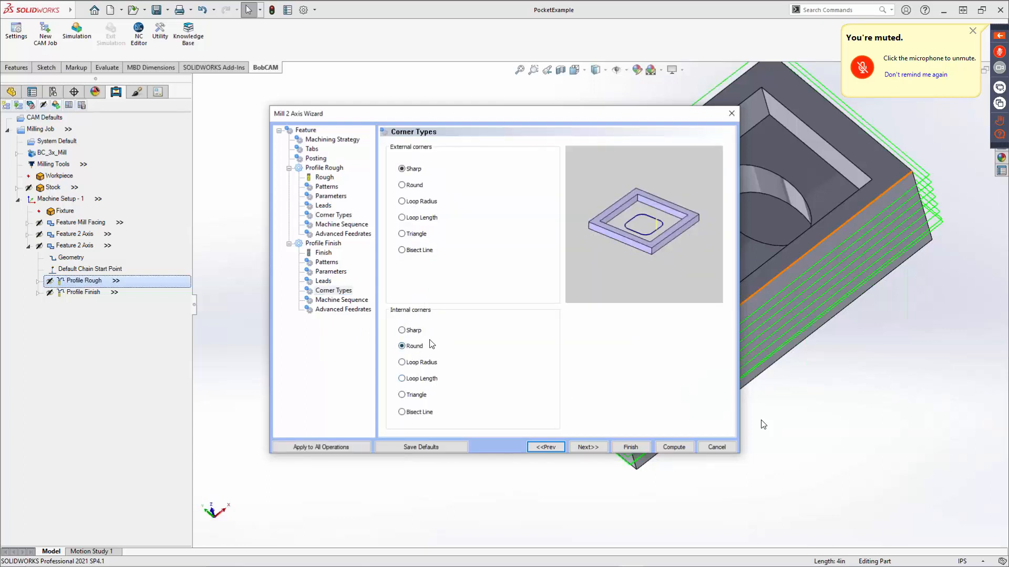
pyautogui.click(402, 185)
pyautogui.click(673, 447)
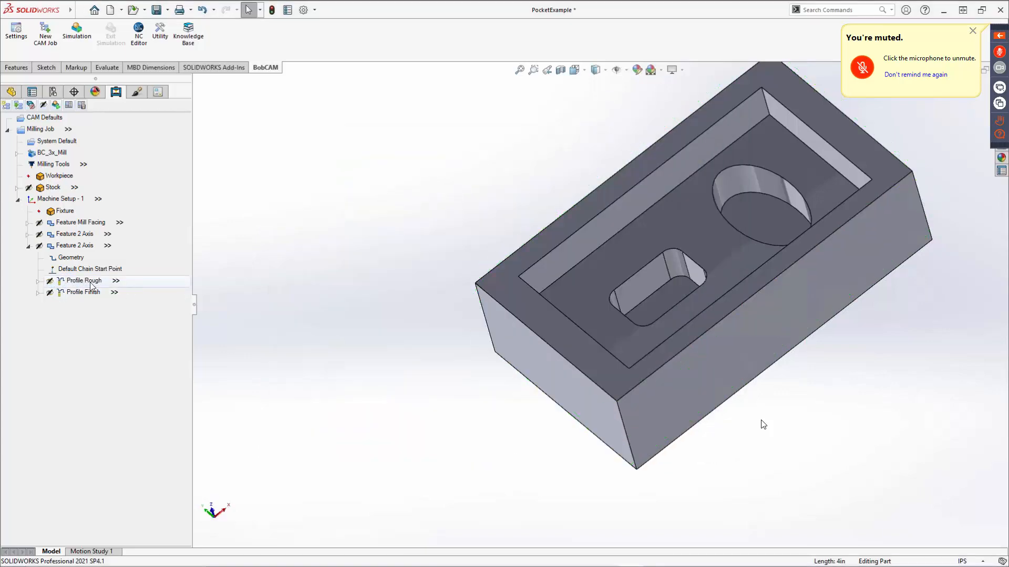
pyautogui.moveTo(420, 344); pyautogui.dragTo(447, 318, button='middle')
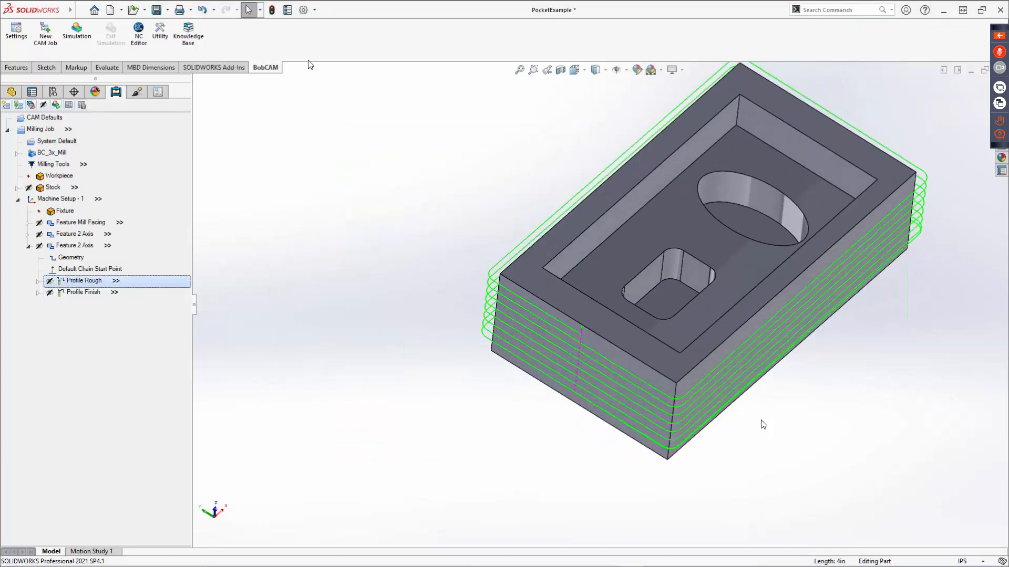
# Open the machining simulation, jump to the Profile Rough operation, and run it at a reduced speed.
pyautogui.click(77, 31)
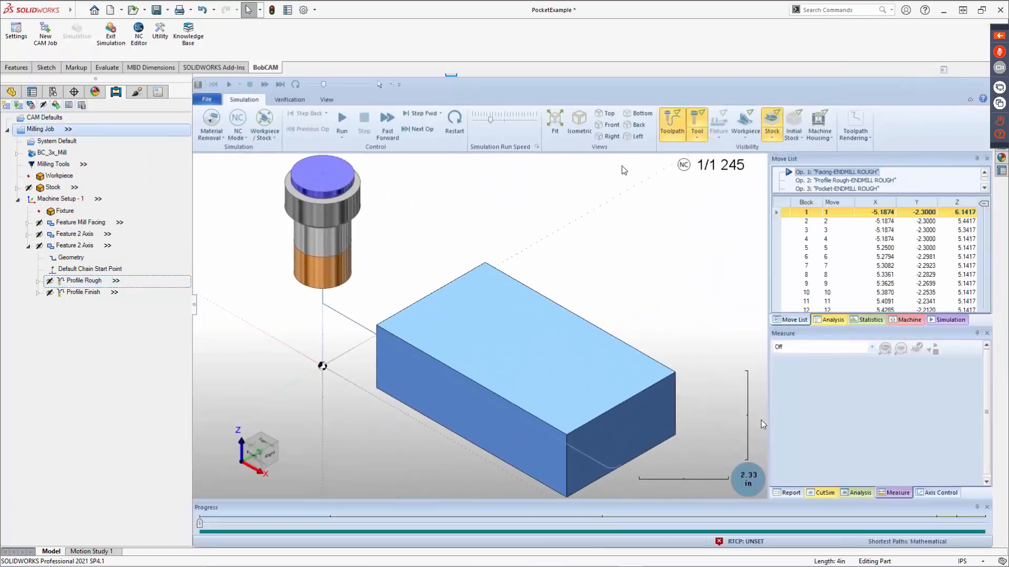
pyautogui.click(828, 180)
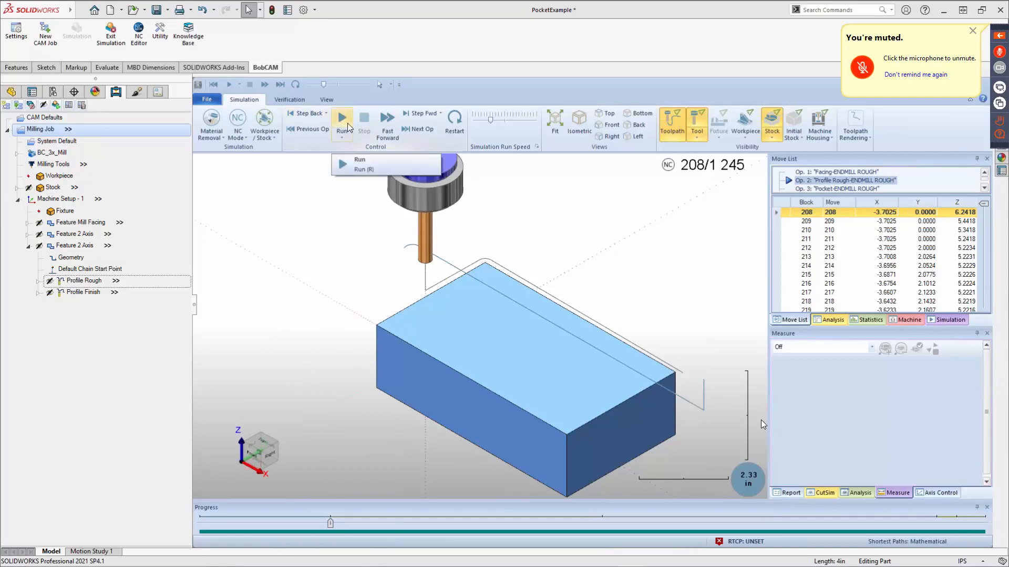
pyautogui.moveTo(484, 122); pyautogui.dragTo(478, 121)
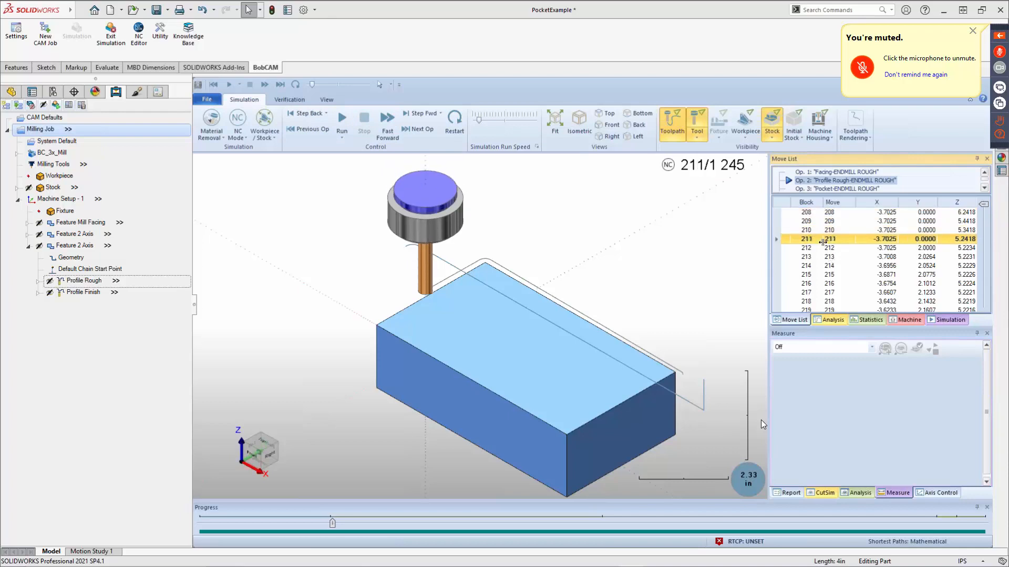
# Examine the roughing toolpath around the block's back corner as the tool cuts, and close the simulation.
pyautogui.scroll(5, 476, 278)
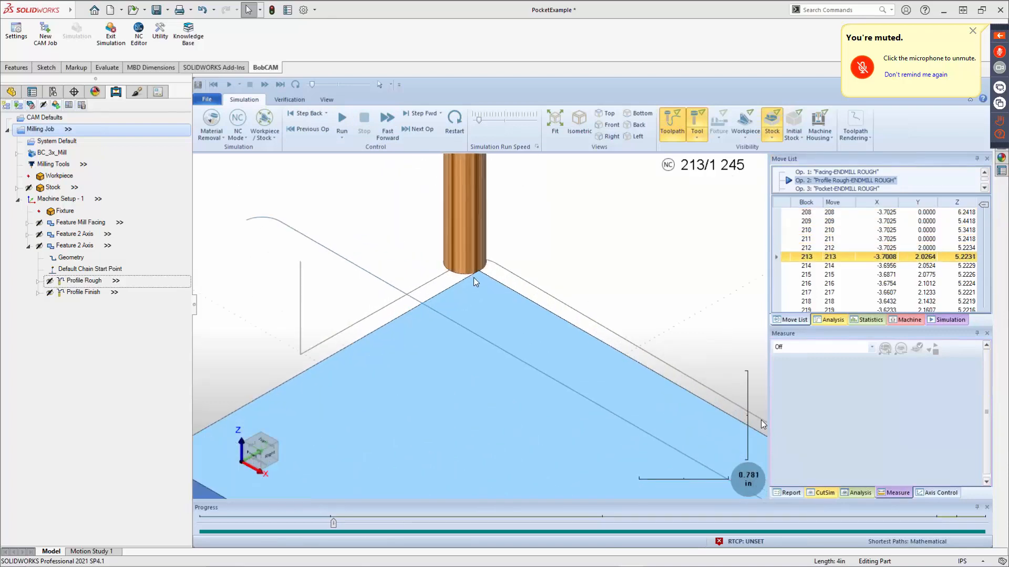
pyautogui.scroll(4, 475, 280)
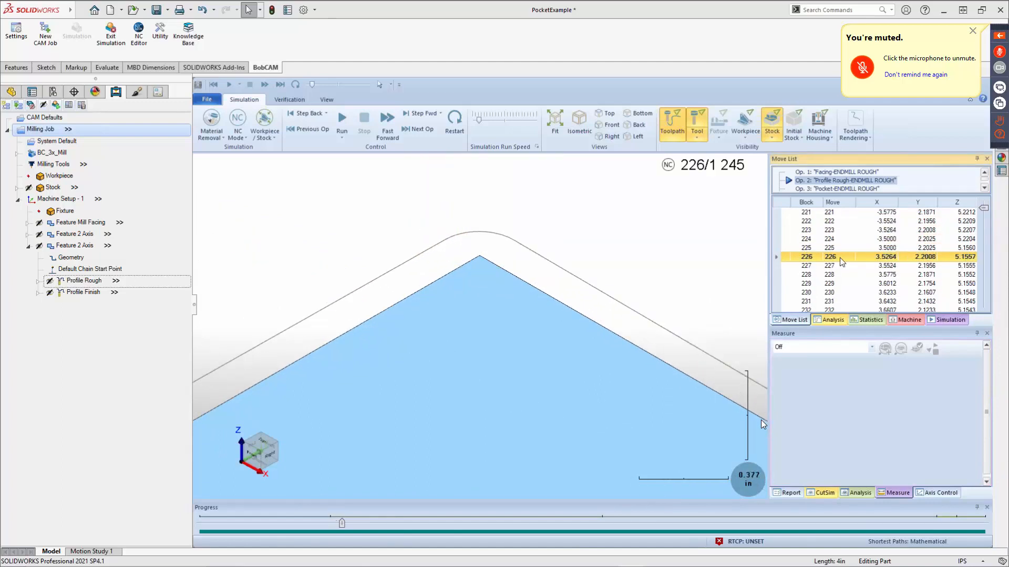
pyautogui.scroll(-5, 541, 310)
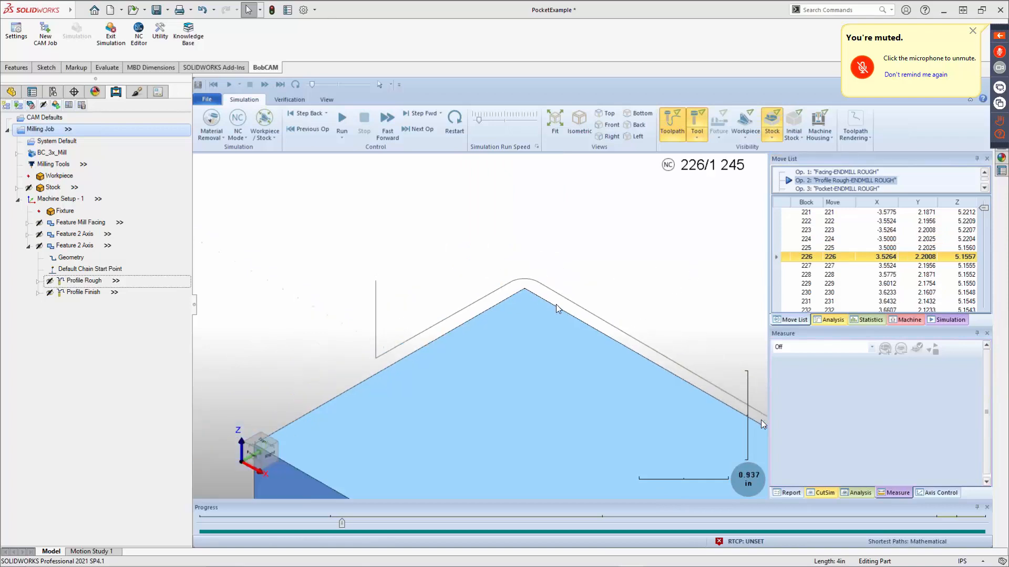
pyautogui.scroll(-3, 547, 289)
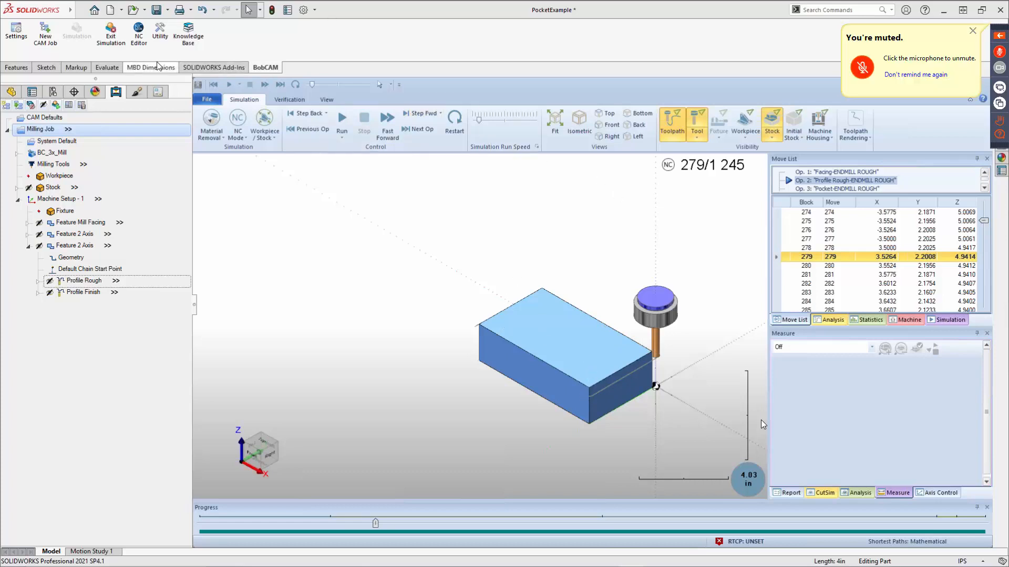
pyautogui.click(110, 32)
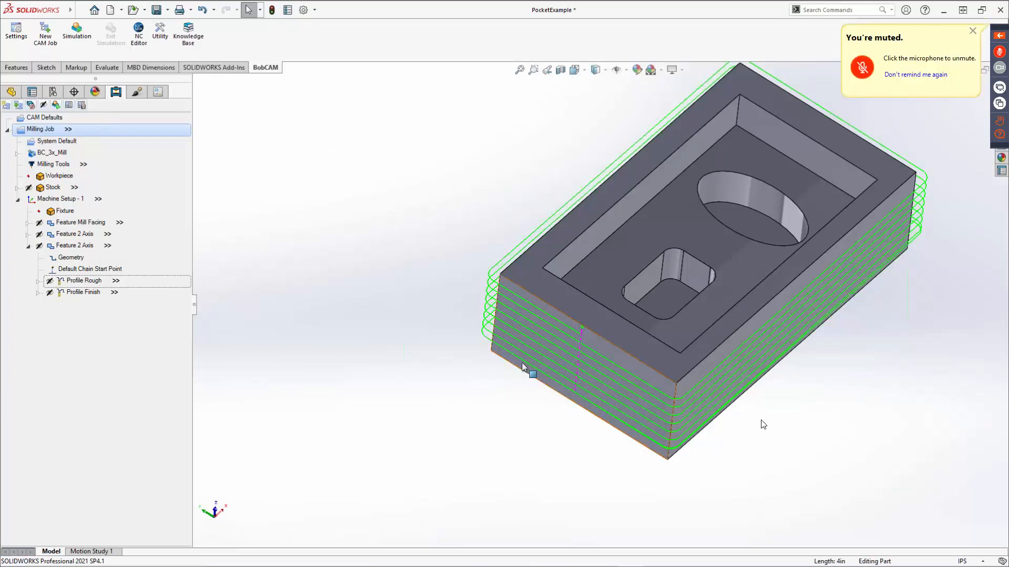
# Post the milling job to NC code and open the posted program in the NC editor.
pyautogui.scroll(-3, 530, 413)
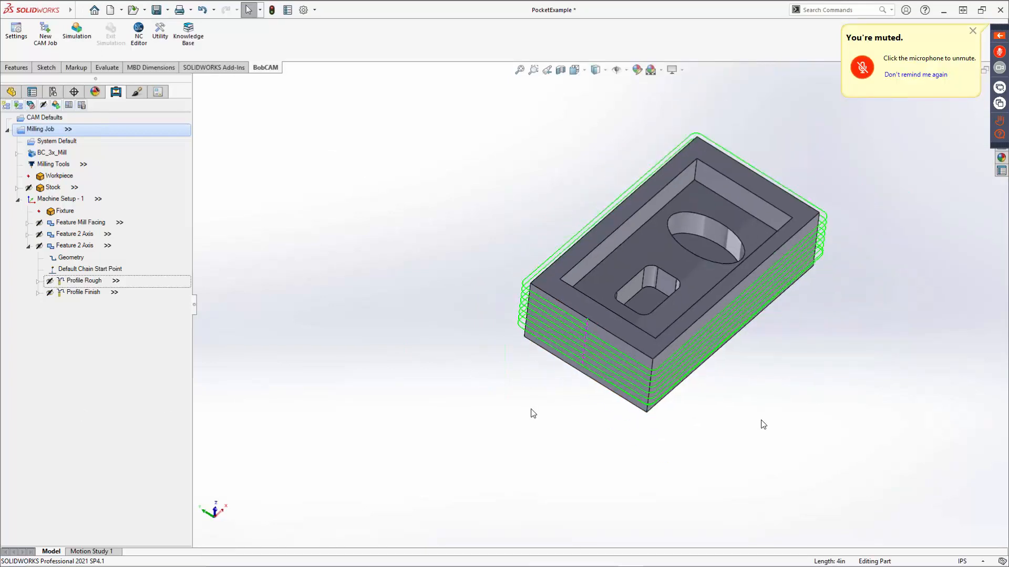
pyautogui.click(69, 106)
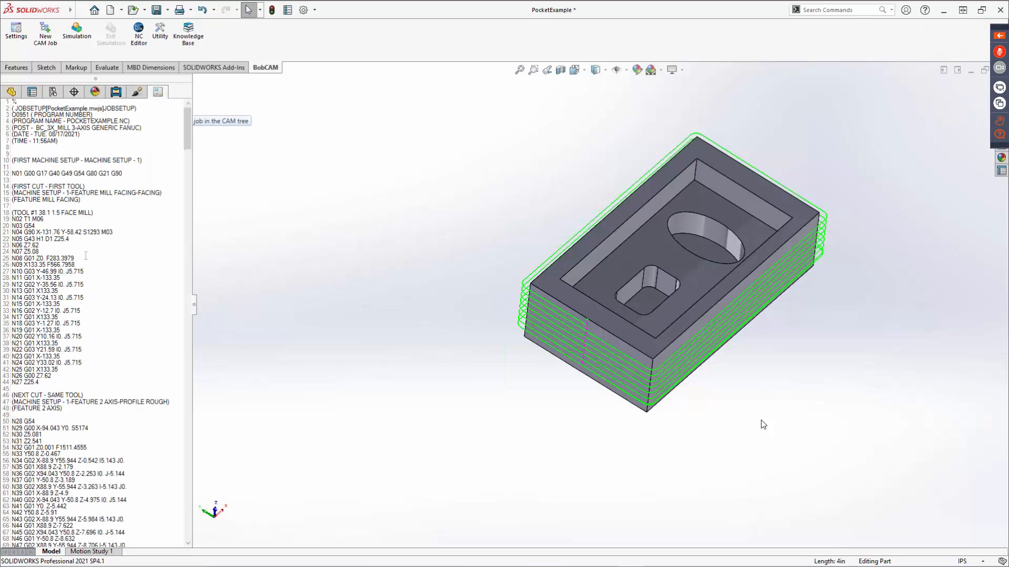
pyautogui.scroll(-1, 110, 190)
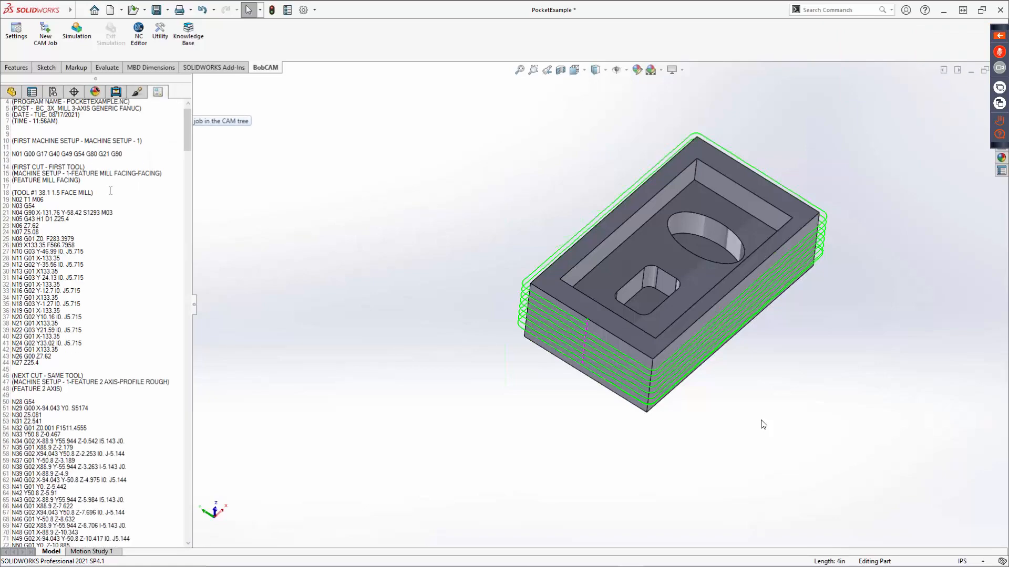
pyautogui.scroll(1, 105, 202)
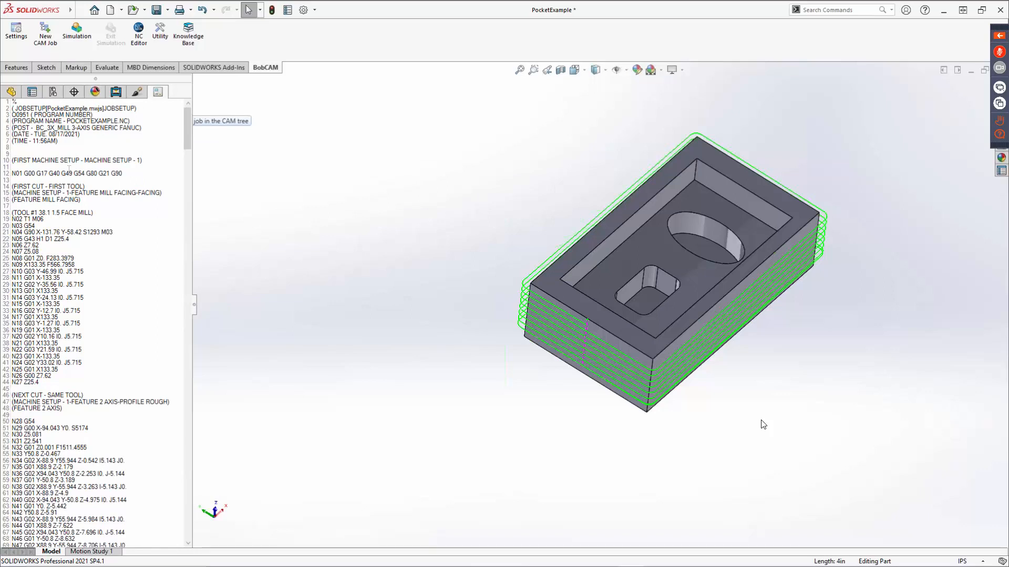
pyautogui.rightClick(88, 151)
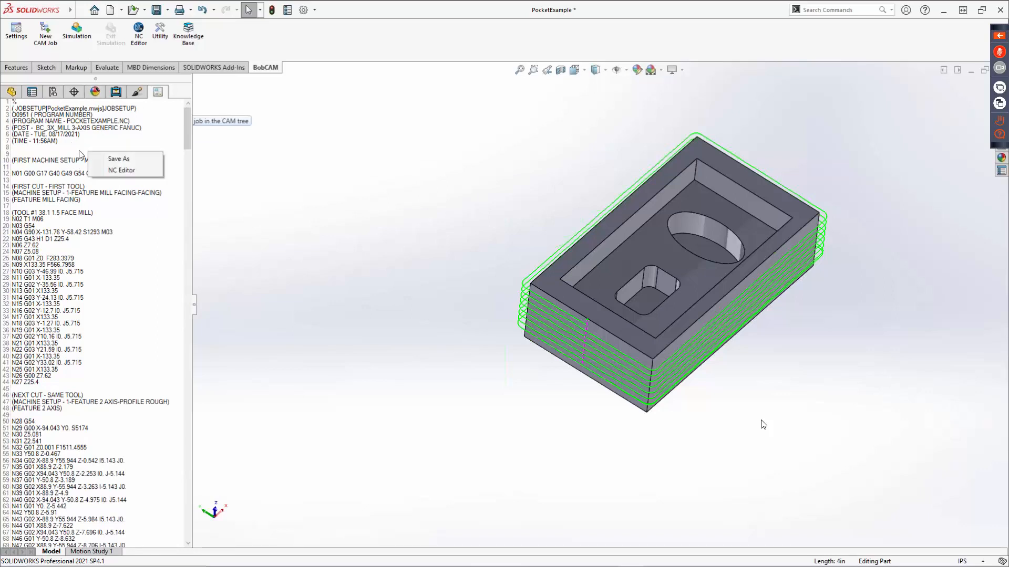
pyautogui.click(123, 170)
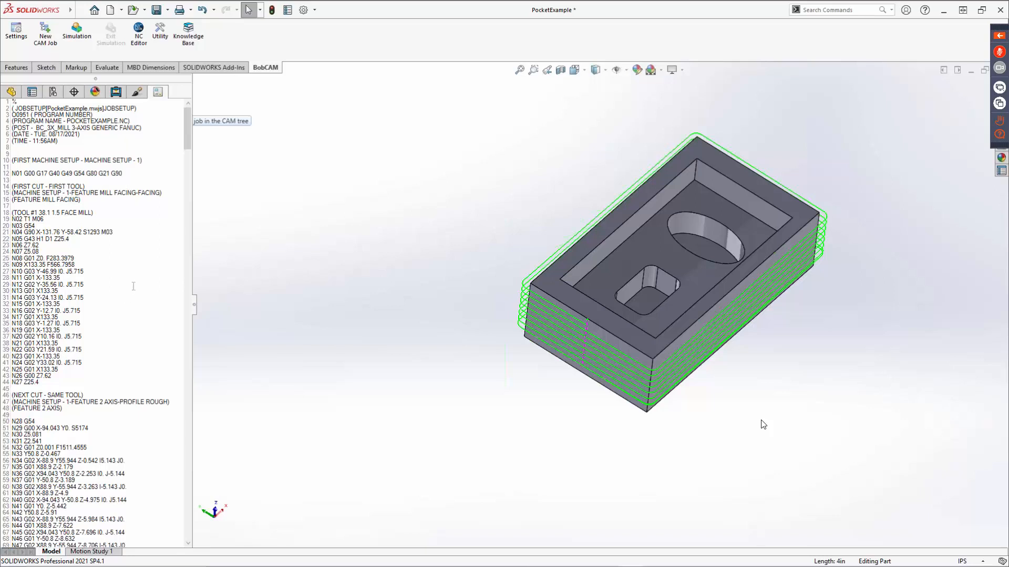
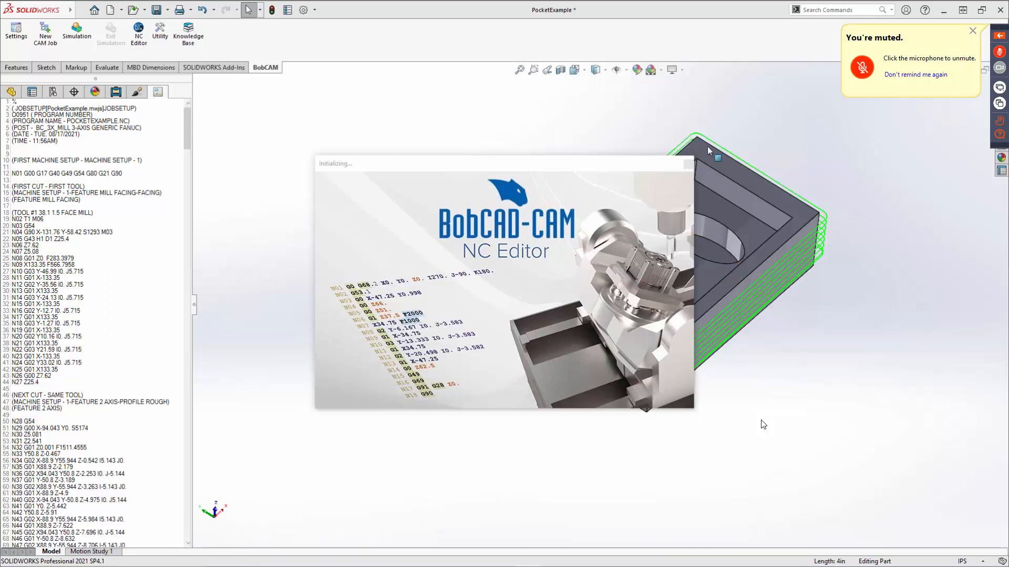
# Dismiss the licensing error and reopen the posted PocketExample program in the NC Editor.
pyautogui.click(689, 164)
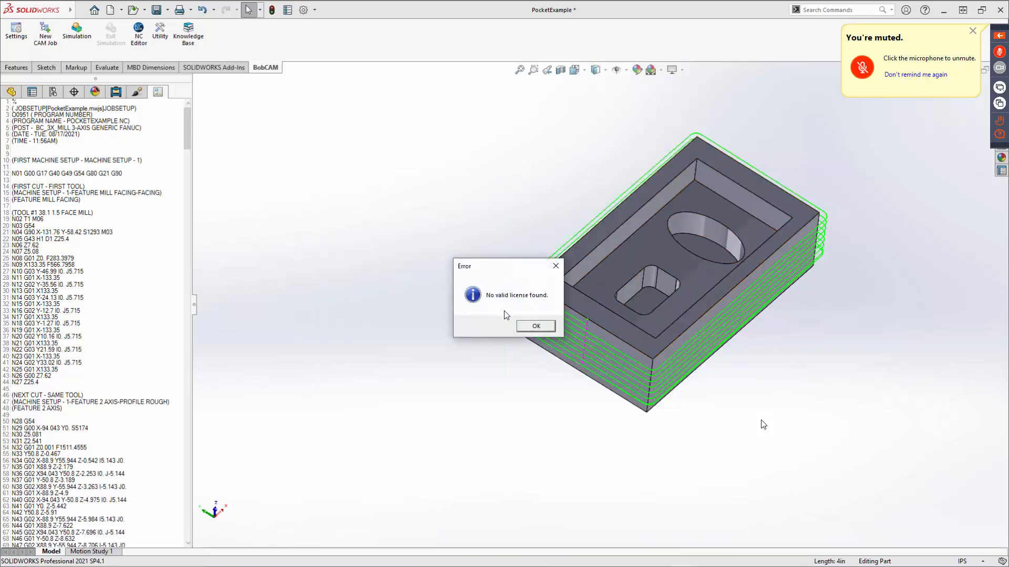
pyautogui.click(536, 327)
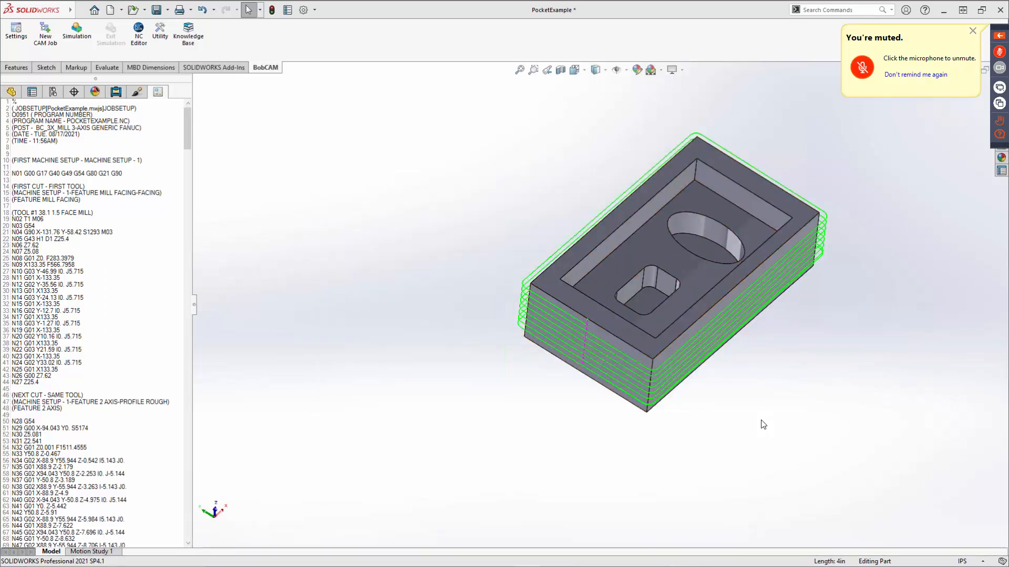
pyautogui.rightClick(83, 169)
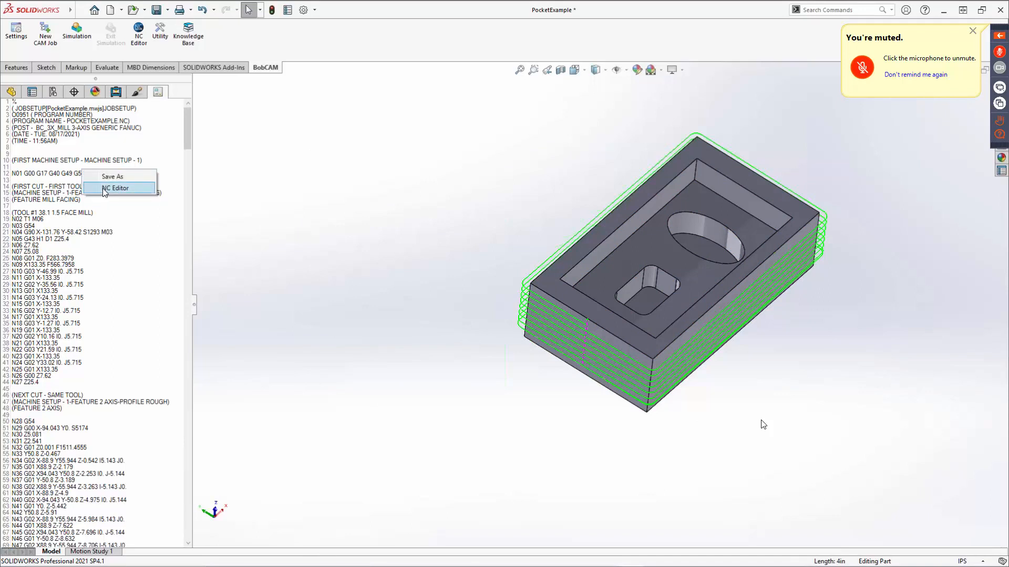
pyautogui.click(203, 218)
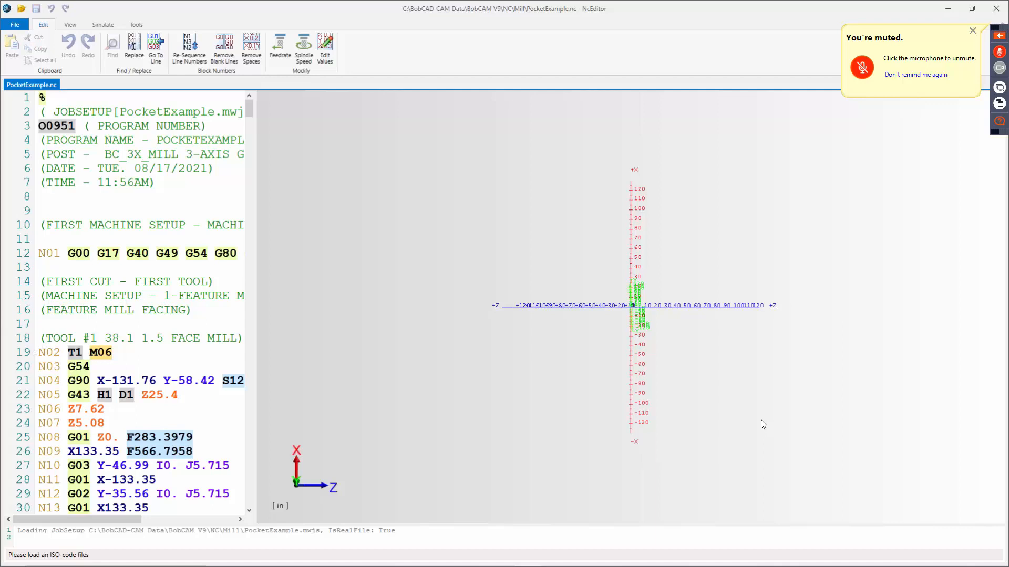
# Rotate the backplot axes and widen the code area so that complete program lines fit.
pyautogui.moveTo(75, 250)
pyautogui.moveTo(258, 296); pyautogui.dragTo(330, 305, button='middle')
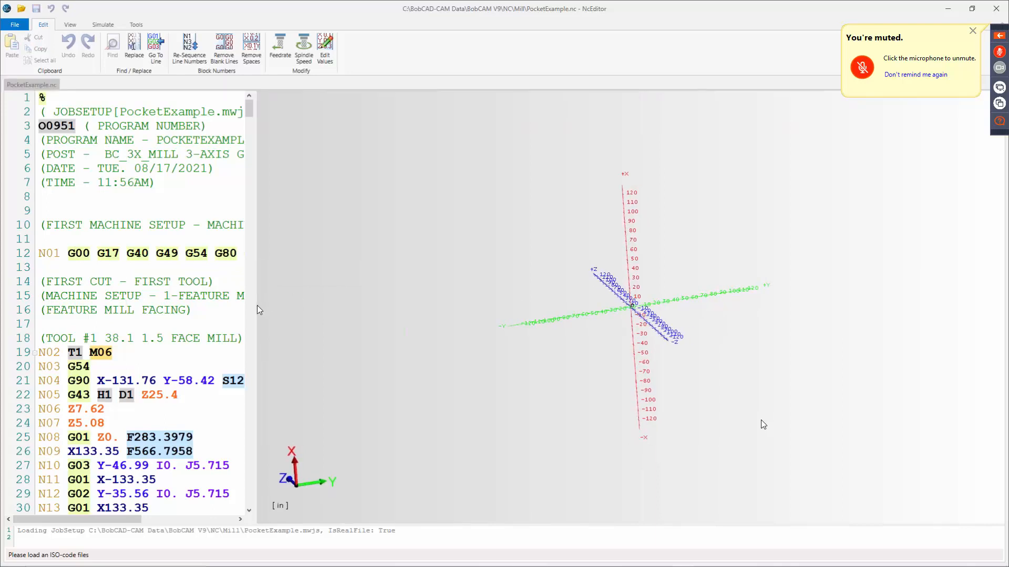
pyautogui.moveTo(255, 305); pyautogui.dragTo(683, 295)
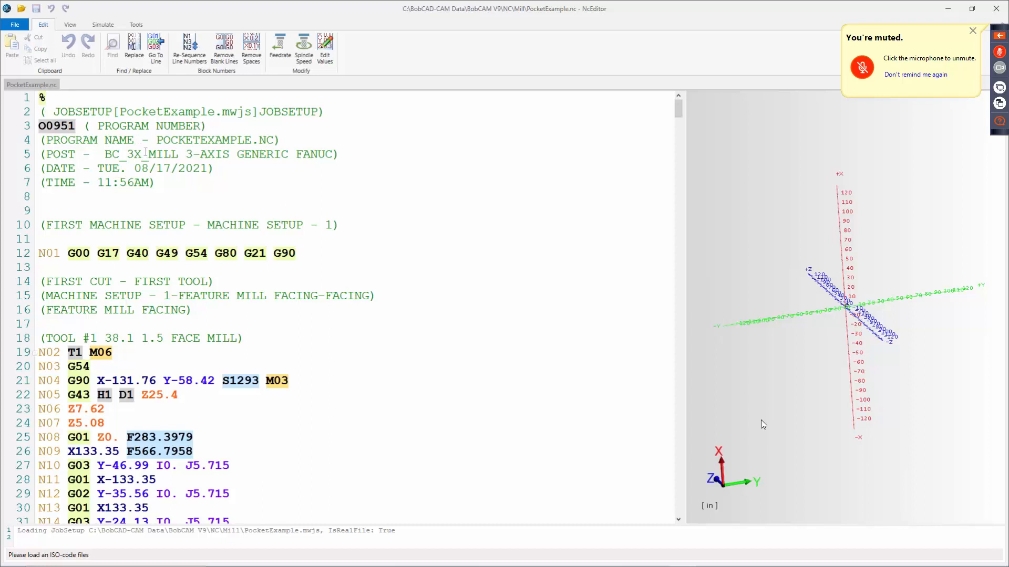
# Examine the job setup comment, program number, startup G-codes, tool call and spindle speed at the beginning of the NC program.
pyautogui.moveTo(46, 112); pyautogui.dragTo(324, 112)
pyautogui.click(77, 126)
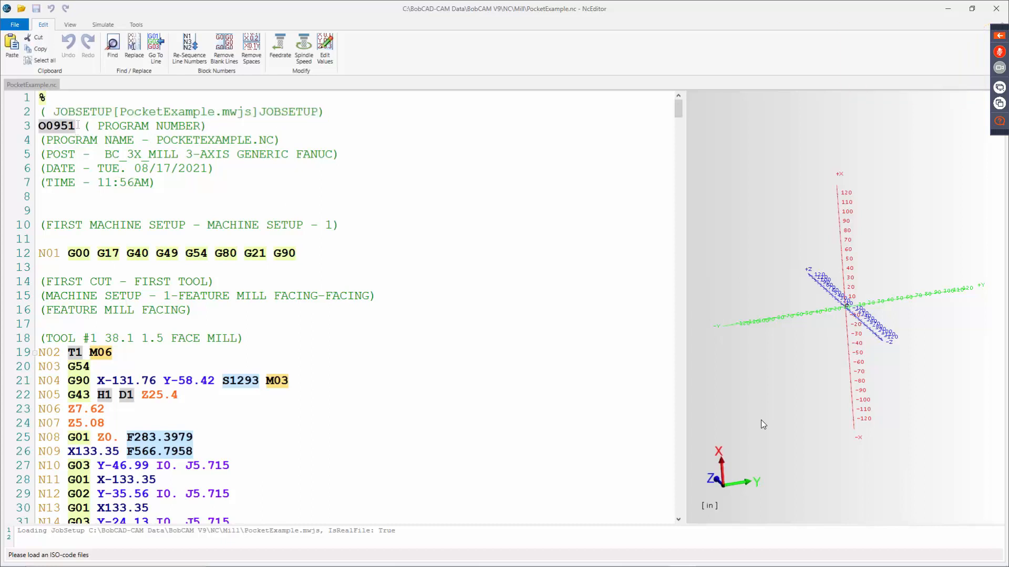
pyautogui.moveTo(75, 126); pyautogui.dragTo(46, 140)
pyautogui.click(58, 135)
pyautogui.moveTo(75, 253); pyautogui.dragTo(230, 263)
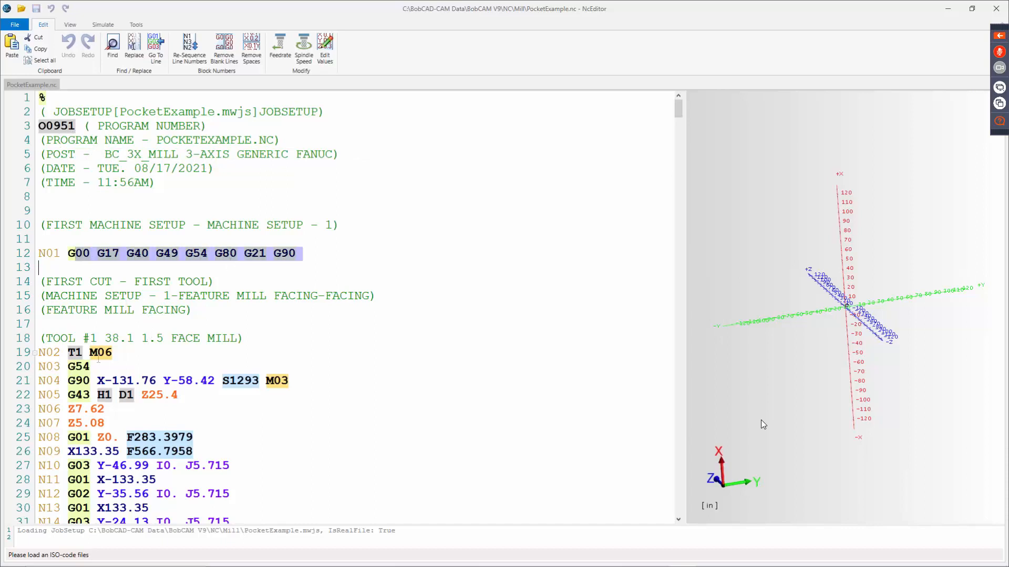
pyautogui.click(84, 352)
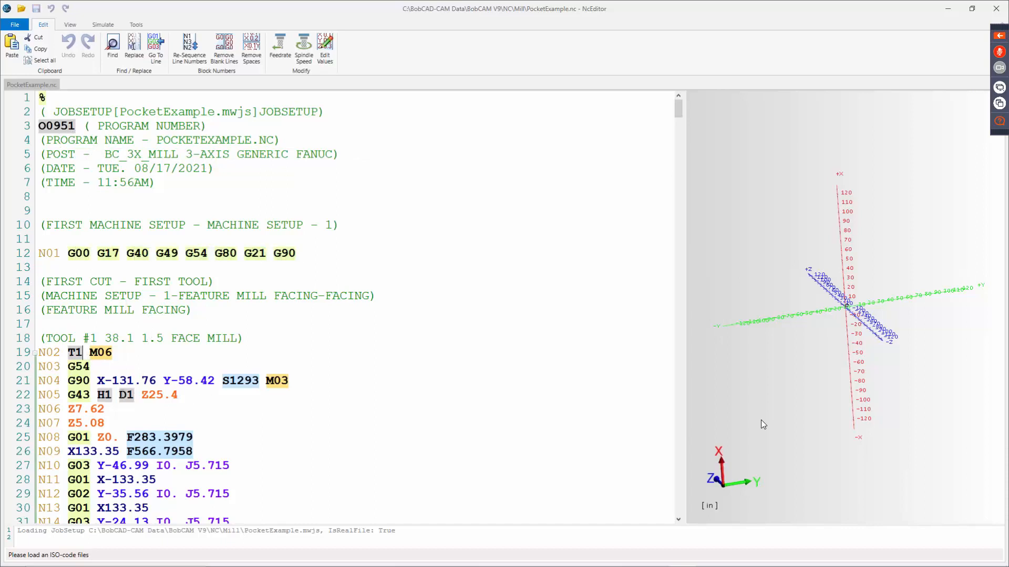
pyautogui.moveTo(222, 380); pyautogui.dragTo(252, 380)
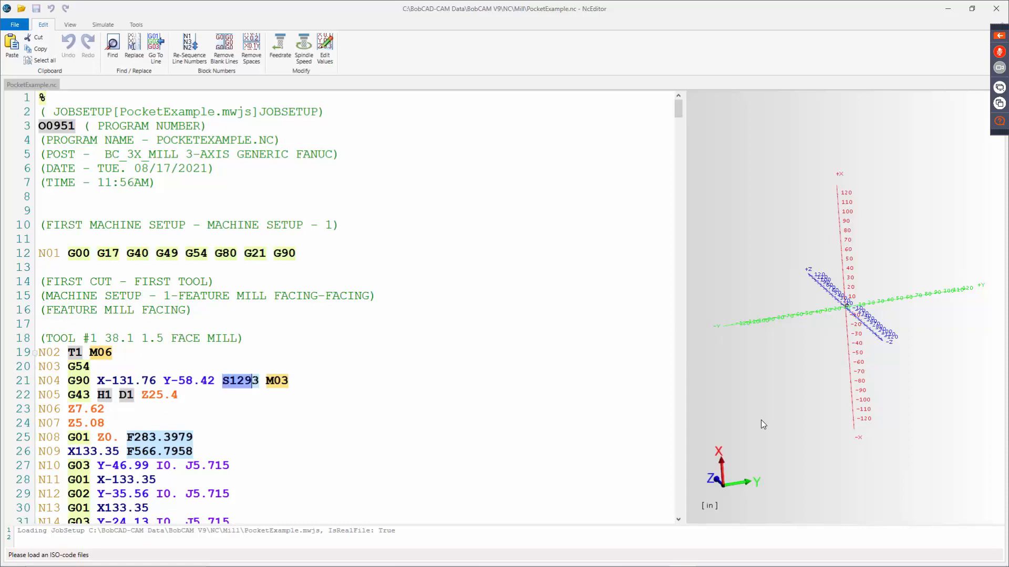
# Read through the facing and Profile Rough code blocks, and return to the program header and the tool-change line number.
pyautogui.scroll(-6, 161, 396)
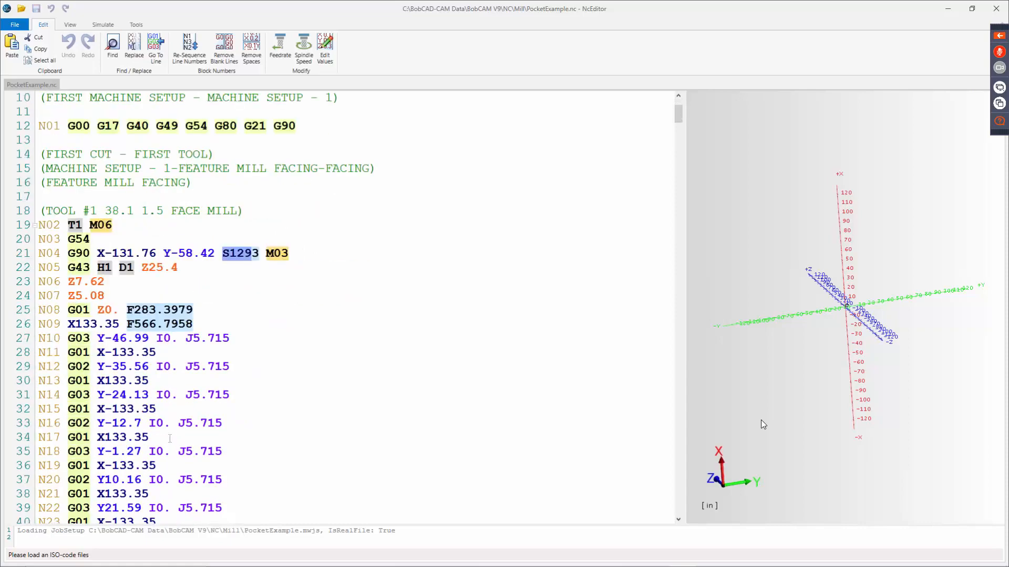
pyautogui.scroll(-10, 162, 396)
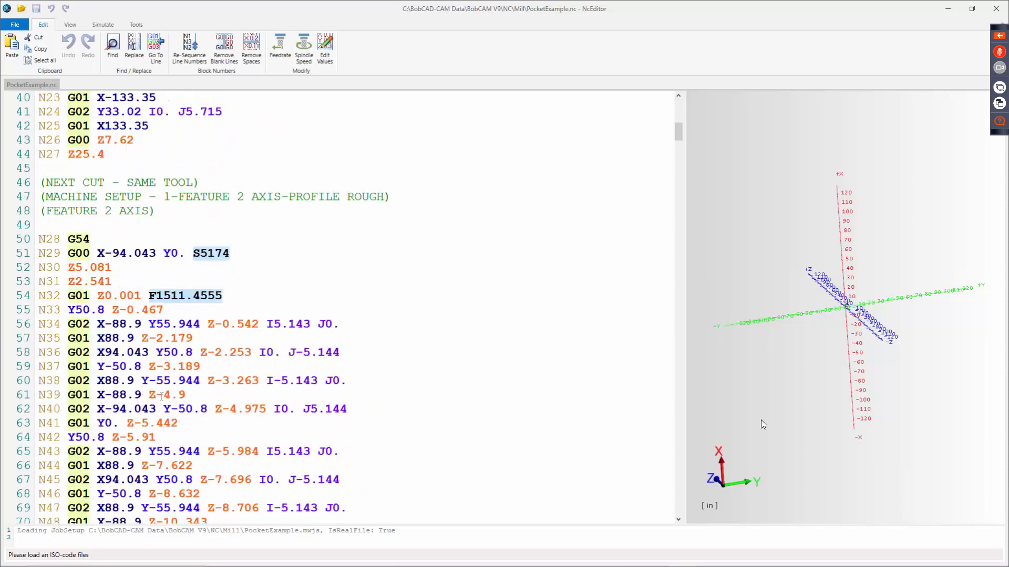
pyautogui.scroll(-4, 242, 300)
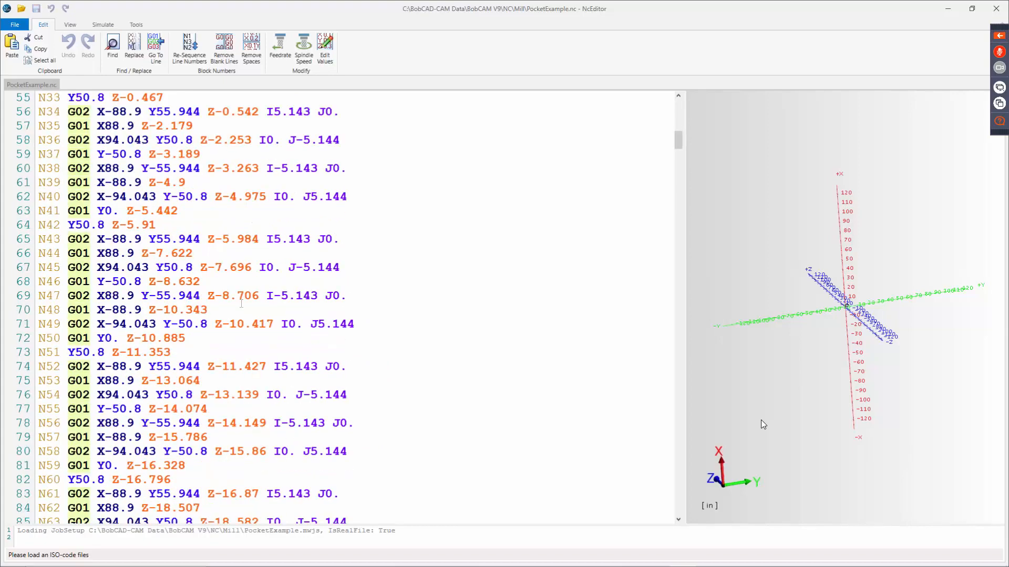
pyautogui.scroll(1, 232, 304)
pyautogui.scroll(1, 232, 304)
pyautogui.scroll(10, 181, 223)
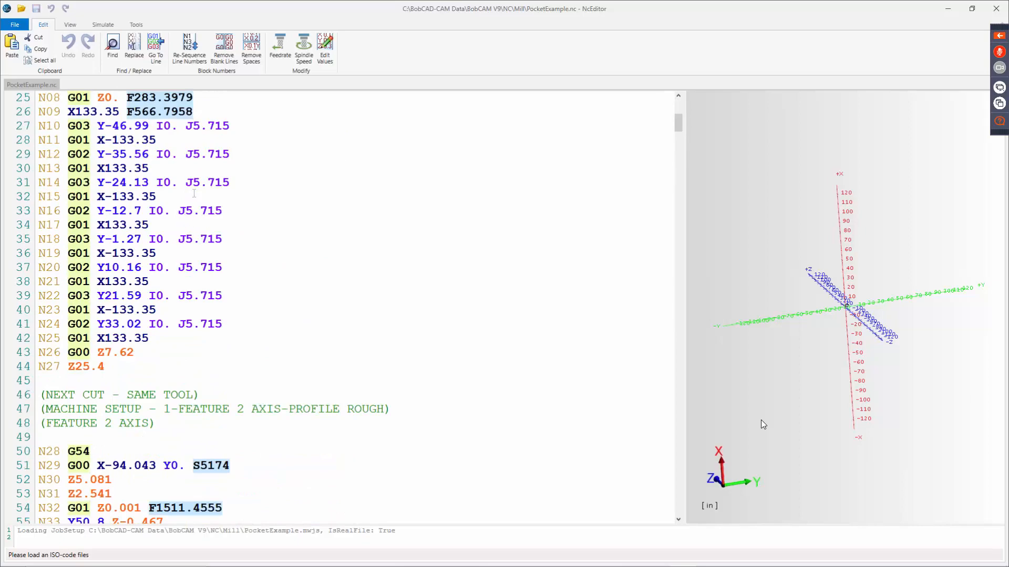
pyautogui.scroll(8, 186, 184)
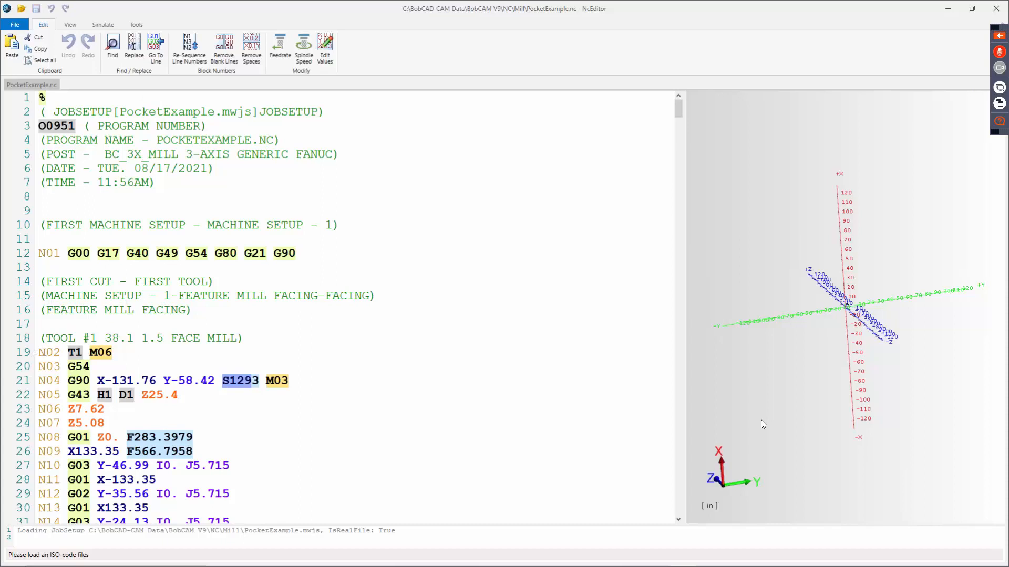
pyautogui.moveTo(38, 352); pyautogui.dragTo(63, 356)
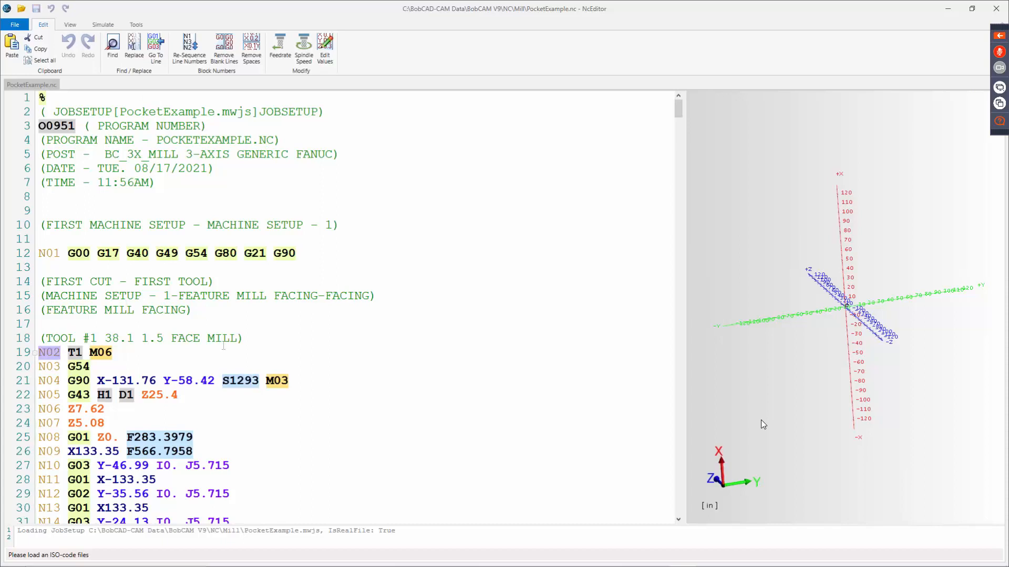
pyautogui.click(253, 113)
# Review the DNC transfer's serial connection and communication protocol settings, and close the transfer window and the NC Editor.
pyautogui.click(136, 25)
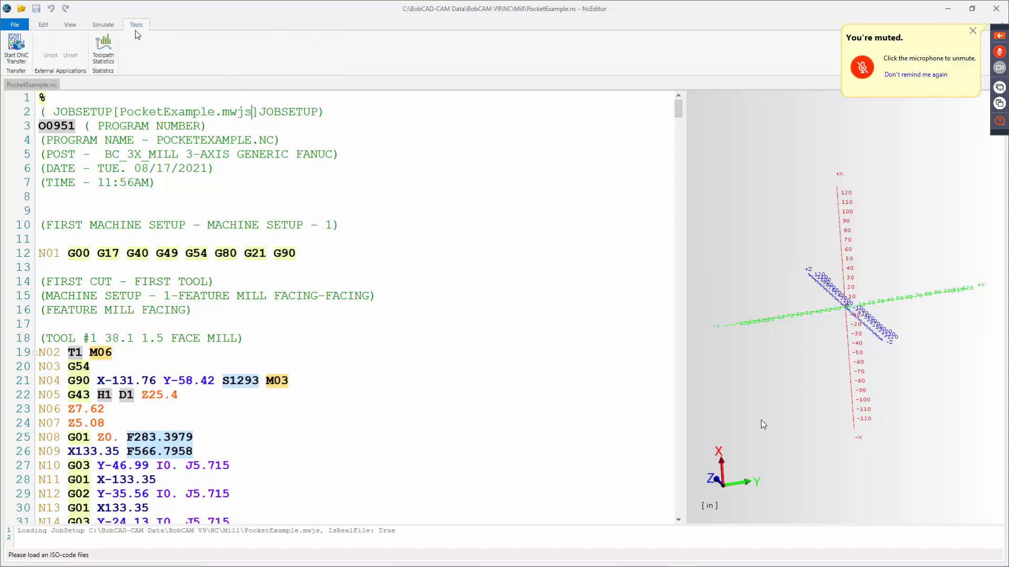
pyautogui.click(17, 52)
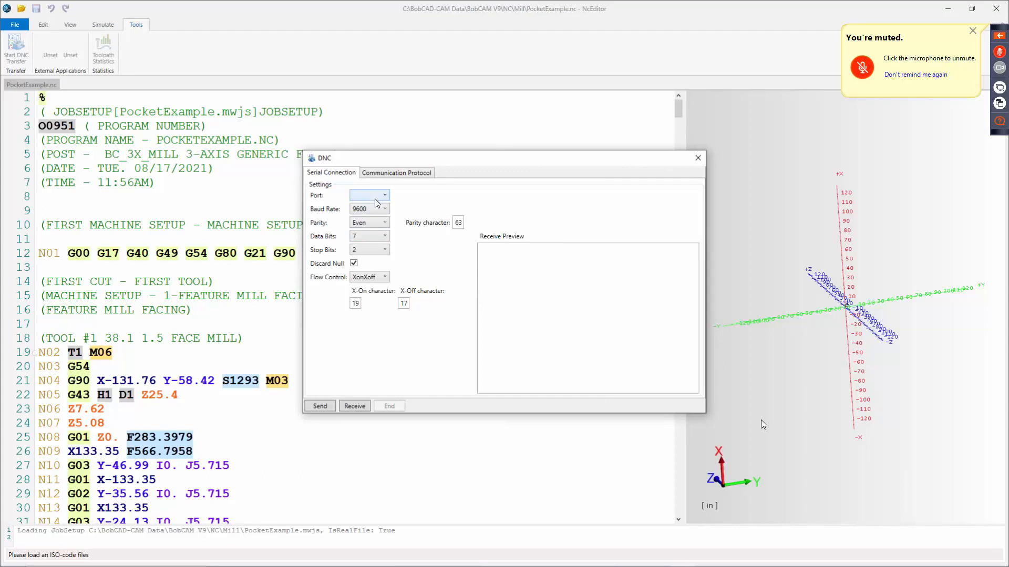
pyautogui.click(377, 200)
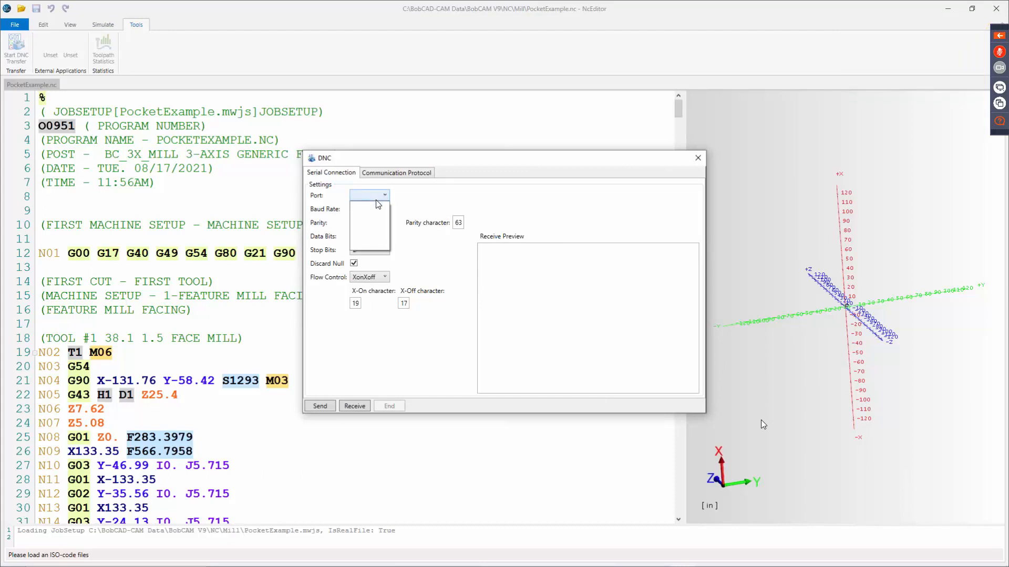
pyautogui.click(379, 201)
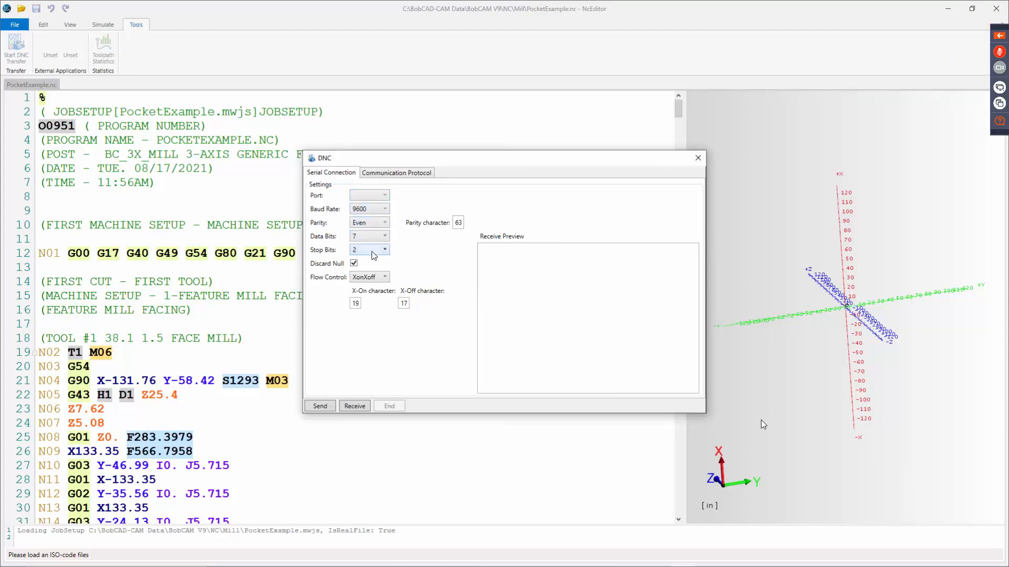
pyautogui.click(379, 278)
pyautogui.click(383, 279)
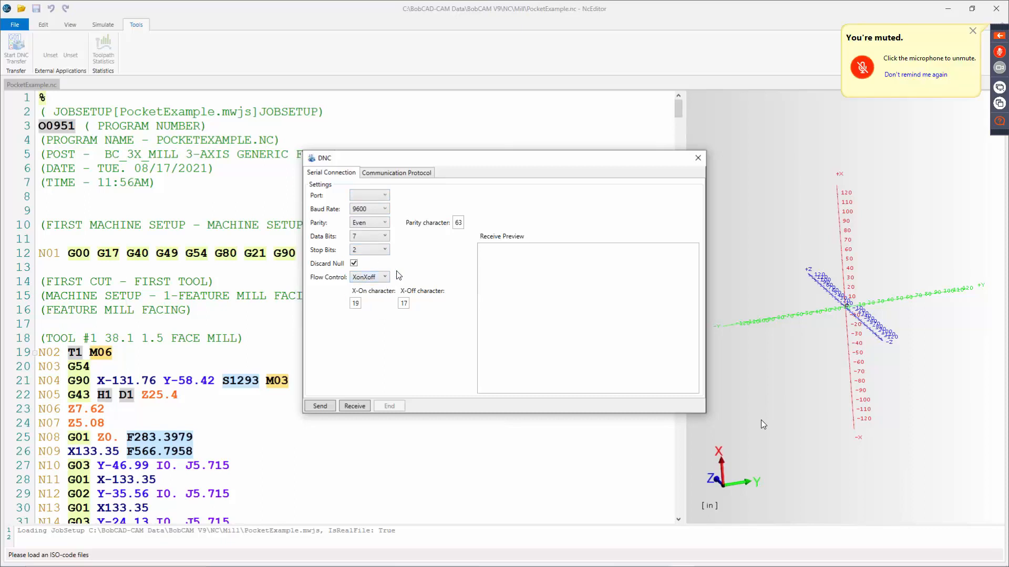
pyautogui.click(405, 175)
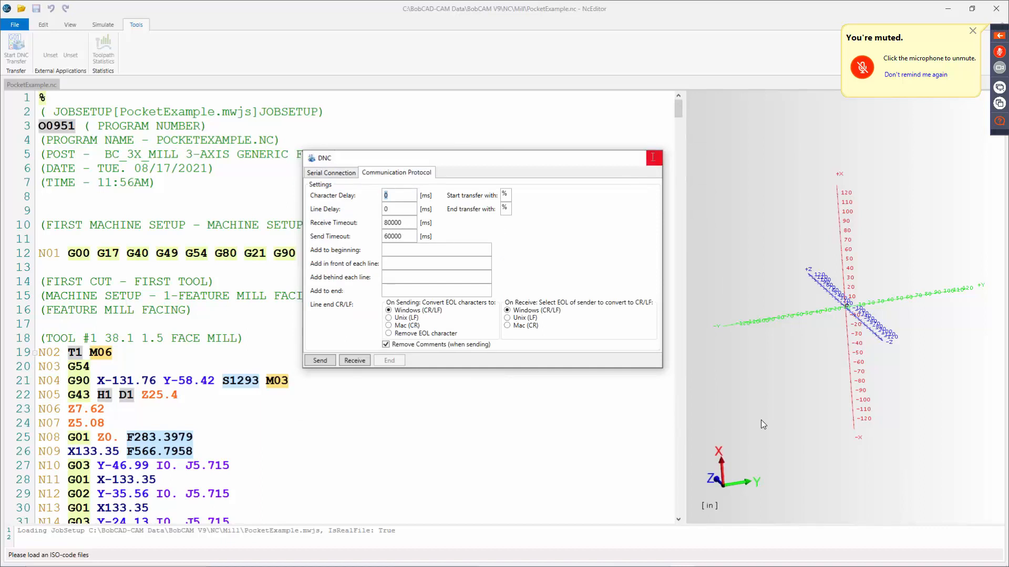
pyautogui.click(653, 158)
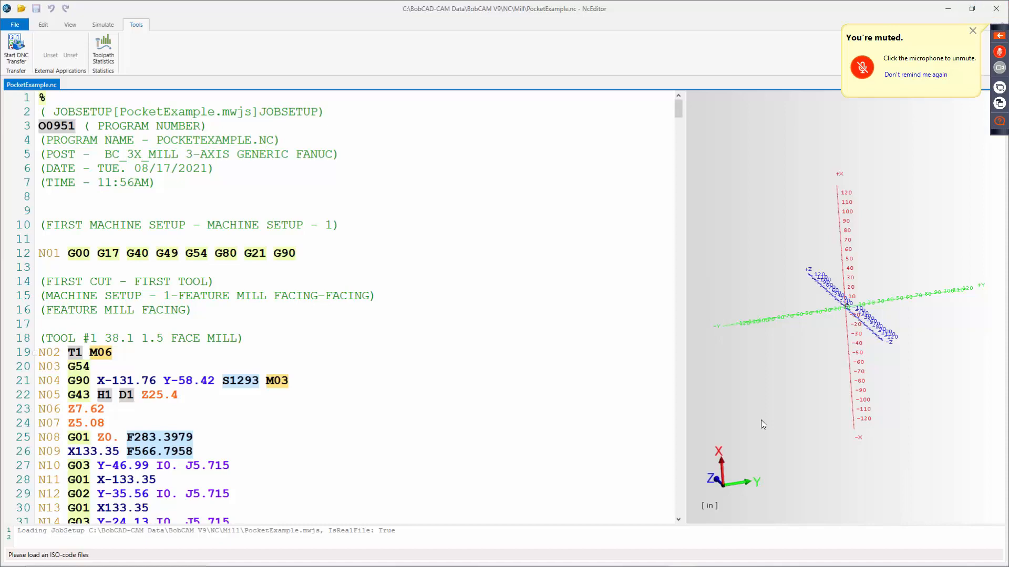
pyautogui.click(995, 9)
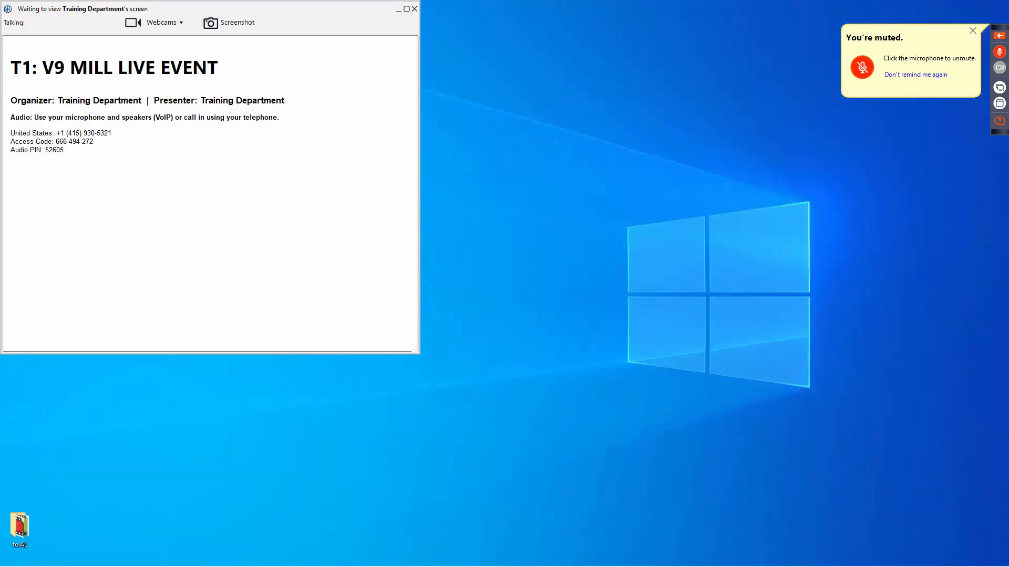
pyautogui.moveTo(623, 566)
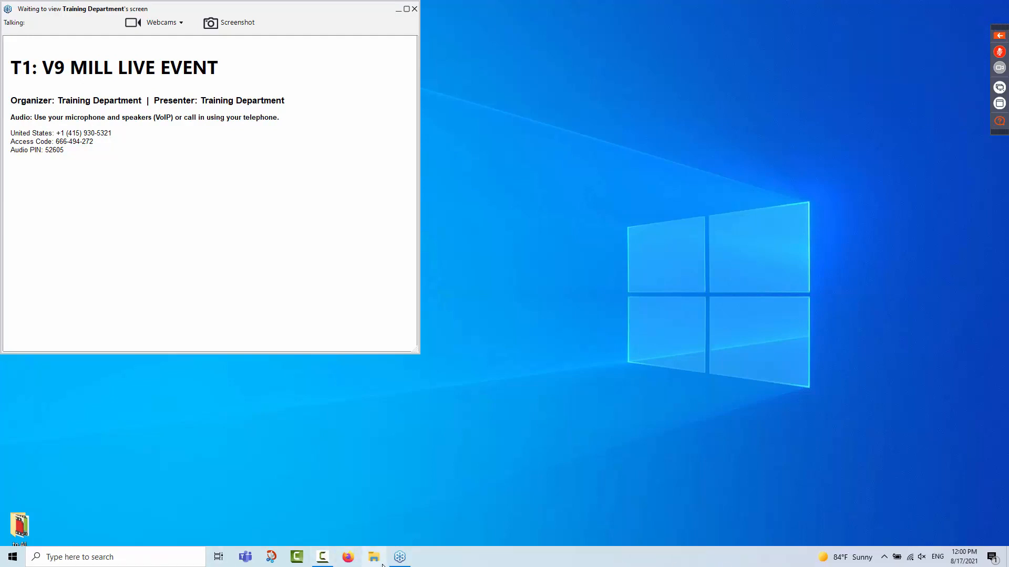
pyautogui.click(322, 561)
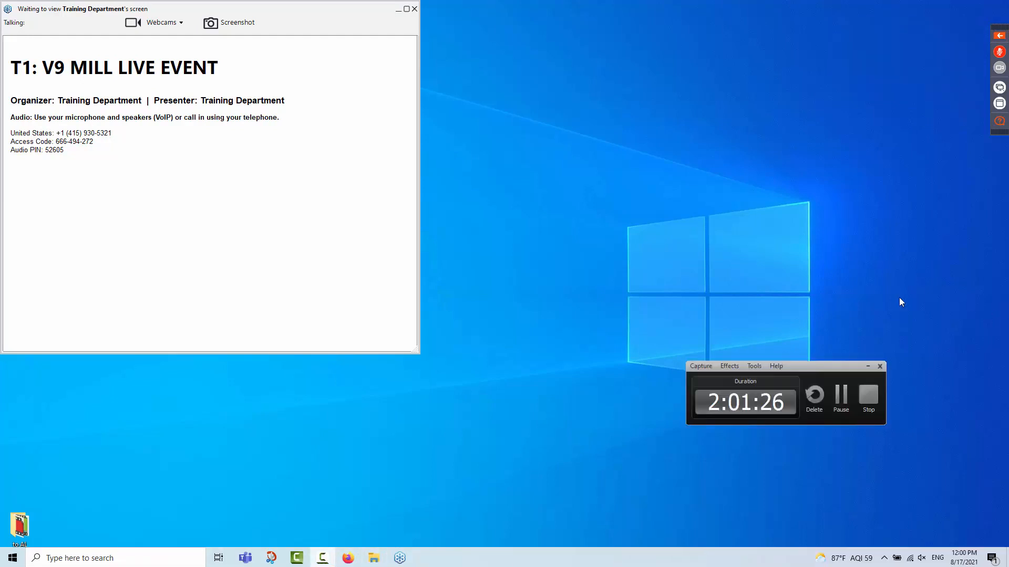